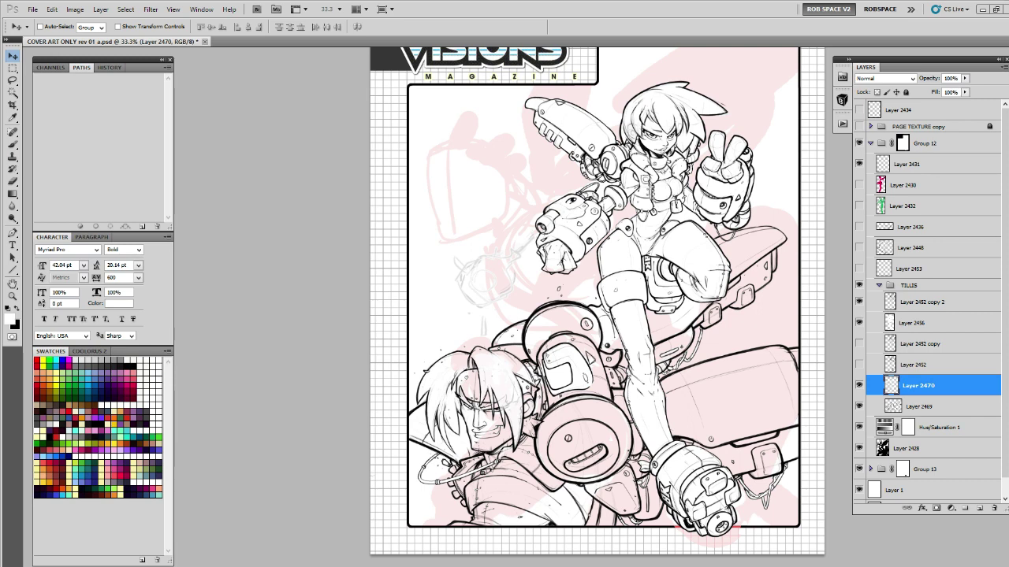
Create a new layer, place it below Layer 2469, and set up the Brush with black as the foreground color.
click(977, 509)
drag(940, 388, 936, 437)
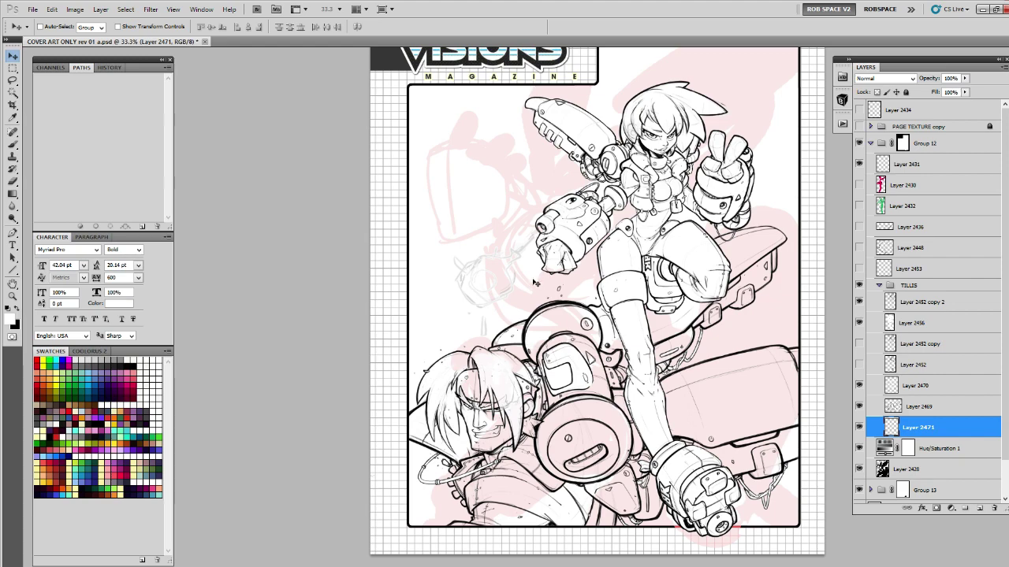
key(z)
click(491, 178)
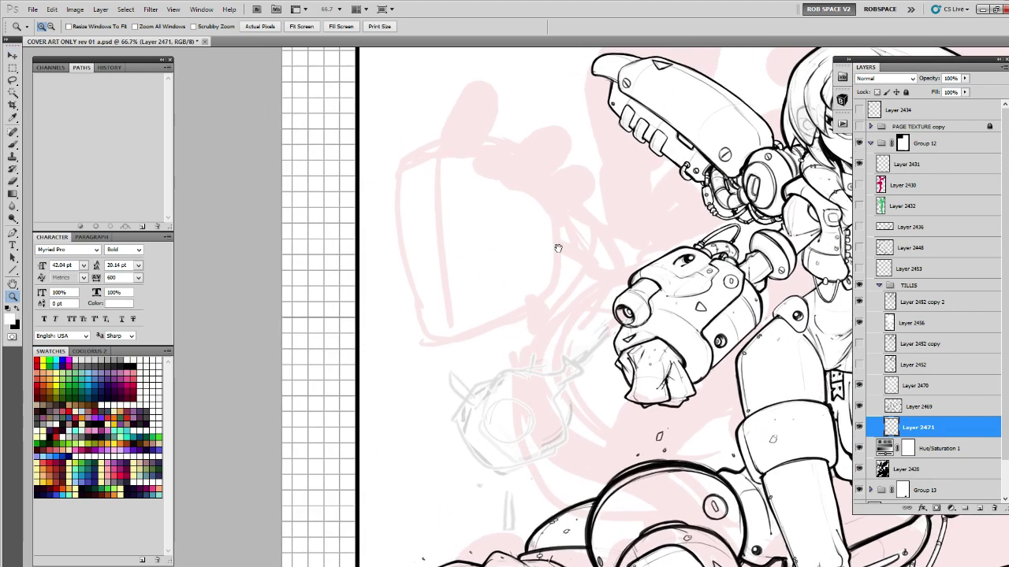
drag(558, 249, 558, 300)
key(b)
right_click(552, 290)
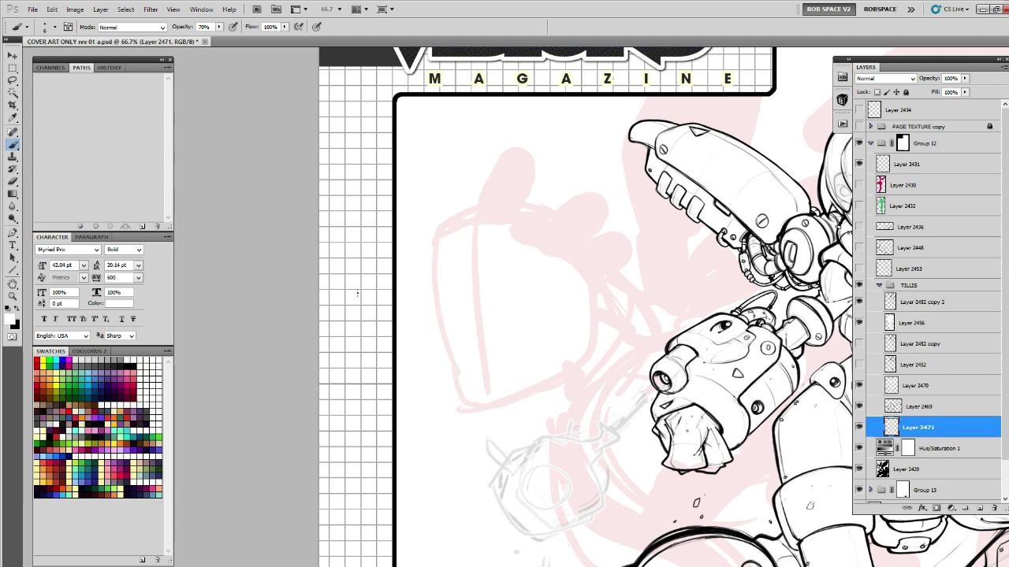
key(x)
key(e)
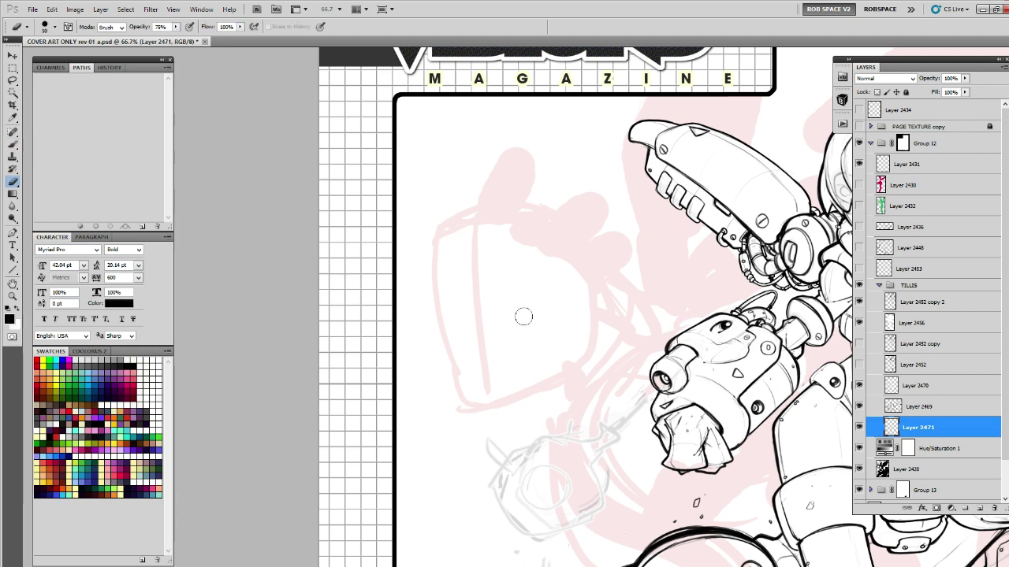
key(b)
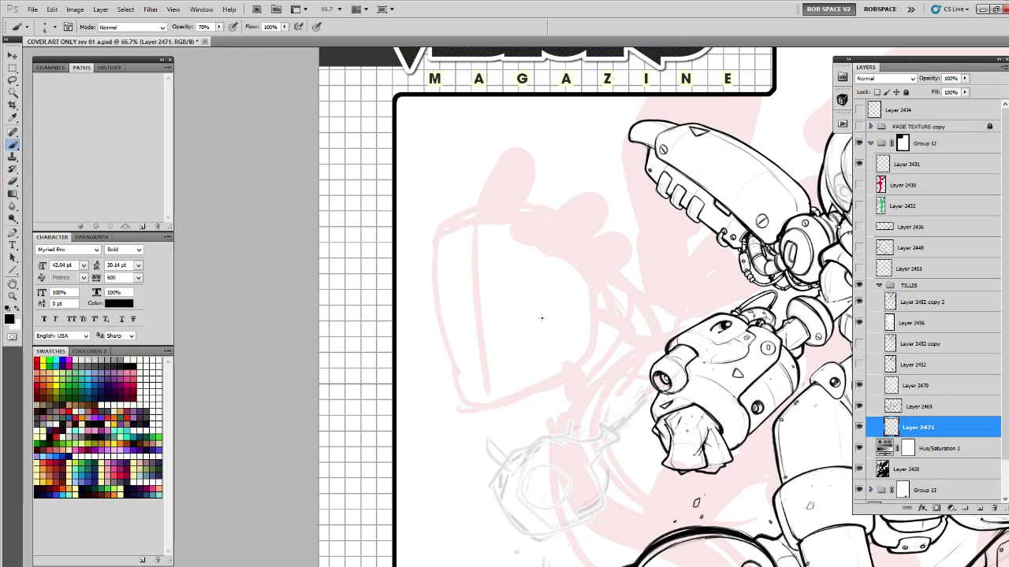
Sketch the top front edge of the large head and start the forehead line over the pink rough.
mouse_move(640, 336)
mouse_down()
mouse_move(632, 312)
mouse_move(614, 261)
mouse_up()
drag(494, 125, 441, 150)
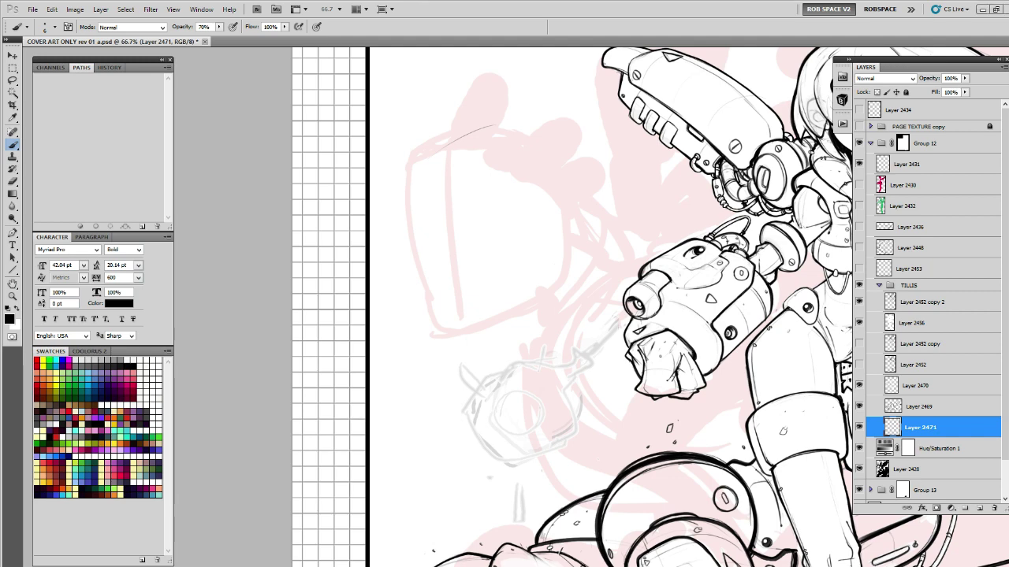
mouse_move(526, 179)
mouse_down()
mouse_move(528, 220)
mouse_move(527, 178)
mouse_move(435, 185)
mouse_up()
key(z)
click(485, 178)
drag(382, 227, 467, 164)
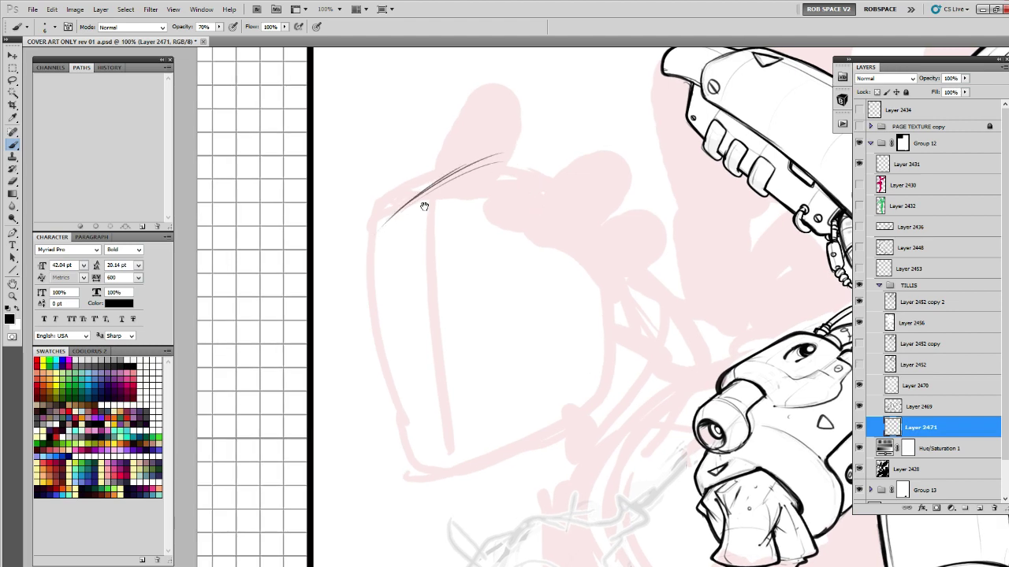
mouse_move(424, 207)
mouse_down()
mouse_move(385, 189)
mouse_move(334, 229)
mouse_move(330, 327)
mouse_up()
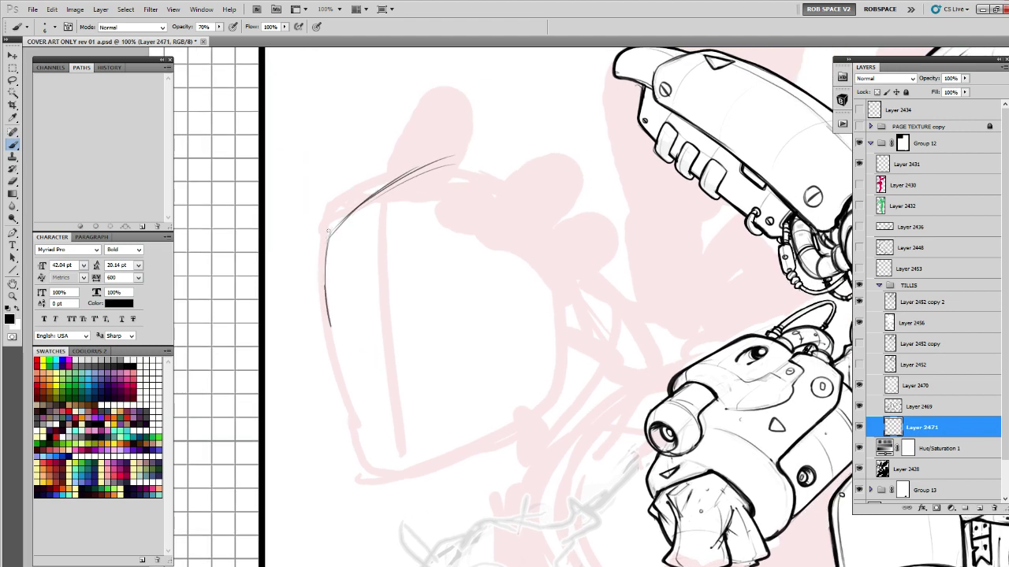
drag(329, 230, 325, 287)
drag(325, 255, 352, 209)
drag(327, 238, 365, 201)
drag(492, 329, 509, 325)
Erase the rough forehead strokes and redraw the front of the face as one long curve toward the chin.
key(e)
drag(345, 260, 348, 312)
mouse_move(355, 215)
mouse_down()
mouse_move(453, 161)
mouse_move(472, 168)
mouse_move(346, 213)
mouse_move(332, 231)
mouse_move(330, 305)
mouse_up()
key(b)
mouse_move(344, 239)
mouse_down()
mouse_move(341, 224)
mouse_move(343, 352)
mouse_up()
drag(326, 192, 345, 363)
drag(324, 230, 363, 413)
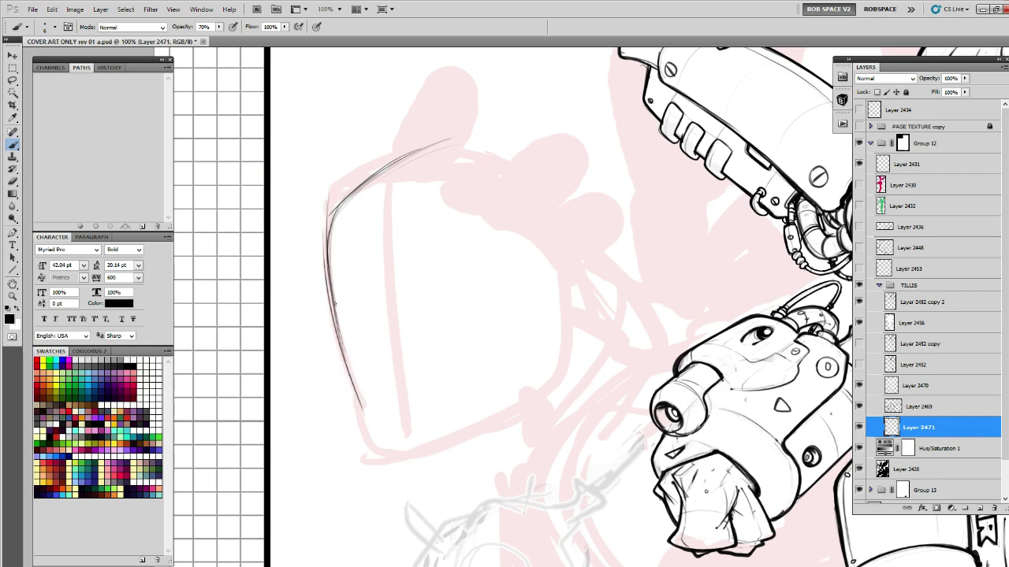
Sketch the rounded top and back of the skull, and the jaw running from the chin up to its rear corner.
mouse_move(337, 319)
mouse_down()
mouse_move(377, 438)
mouse_move(329, 271)
mouse_move(457, 131)
mouse_move(552, 172)
mouse_move(544, 156)
mouse_move(533, 245)
mouse_up()
drag(564, 168, 532, 250)
drag(486, 178, 564, 301)
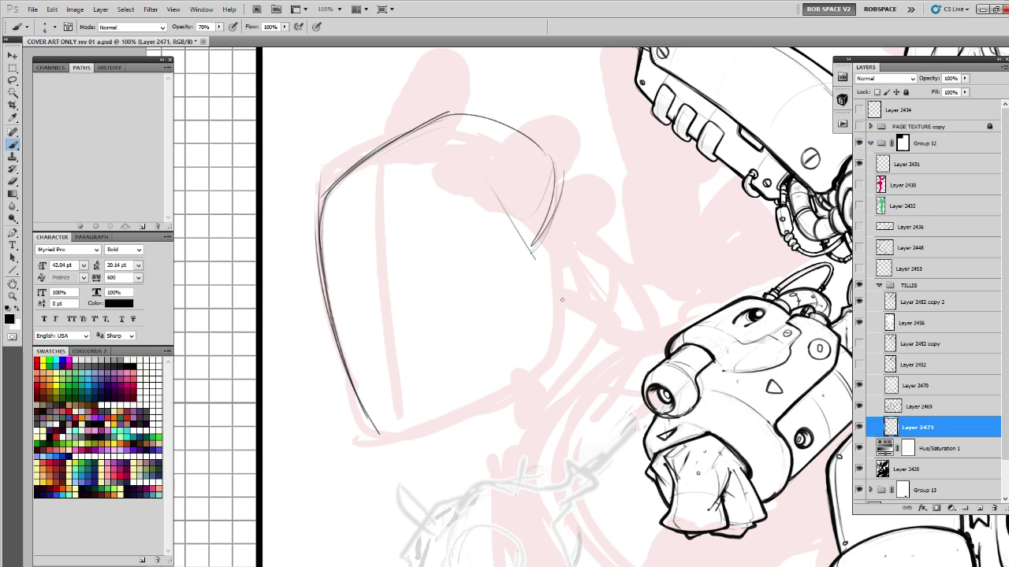
drag(503, 362, 527, 292)
mouse_move(375, 312)
mouse_down()
mouse_move(394, 370)
mouse_move(386, 375)
mouse_move(460, 353)
mouse_up()
drag(512, 322, 599, 247)
mouse_move(592, 237)
mouse_down()
mouse_move(566, 254)
mouse_move(537, 202)
mouse_up()
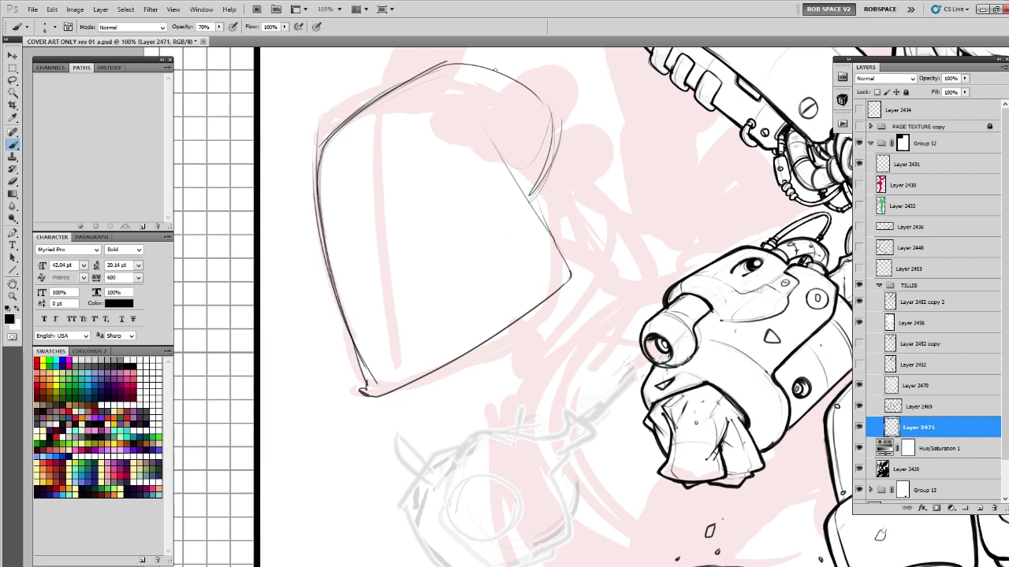
Refine the back edge of the head and draw a long line from it toward the robotic arm.
mouse_move(499, 80)
mouse_down()
mouse_move(494, 126)
mouse_move(478, 140)
mouse_up()
mouse_move(402, 134)
mouse_down()
mouse_move(499, 128)
mouse_move(533, 149)
mouse_move(532, 194)
mouse_up()
key(e)
key(b)
mouse_move(536, 151)
mouse_down()
mouse_move(534, 218)
mouse_move(531, 188)
mouse_move(551, 209)
mouse_up()
drag(535, 189, 599, 237)
drag(534, 205, 715, 301)
drag(685, 356, 676, 243)
Draw a second line from the chin under the jaw and sketch the curved front of the neck.
drag(334, 340, 553, 280)
drag(443, 311, 493, 334)
mouse_move(476, 305)
mouse_down()
mouse_move(493, 348)
mouse_move(549, 283)
mouse_move(648, 293)
mouse_up()
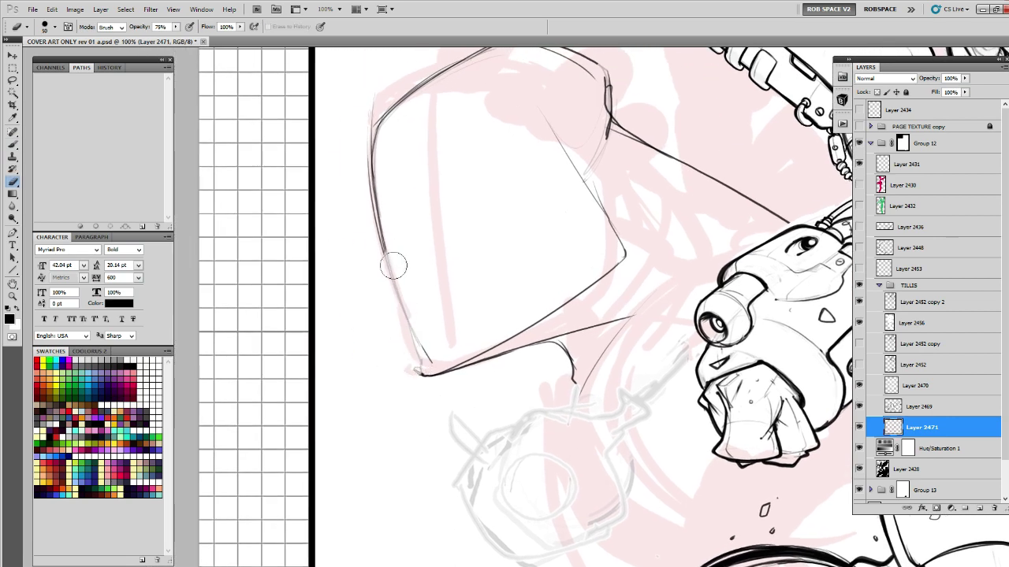
Erase the lower front face line and redraw it darker down to the chin.
mouse_move(389, 260)
mouse_down()
mouse_move(416, 369)
mouse_move(382, 233)
mouse_move(408, 325)
mouse_up()
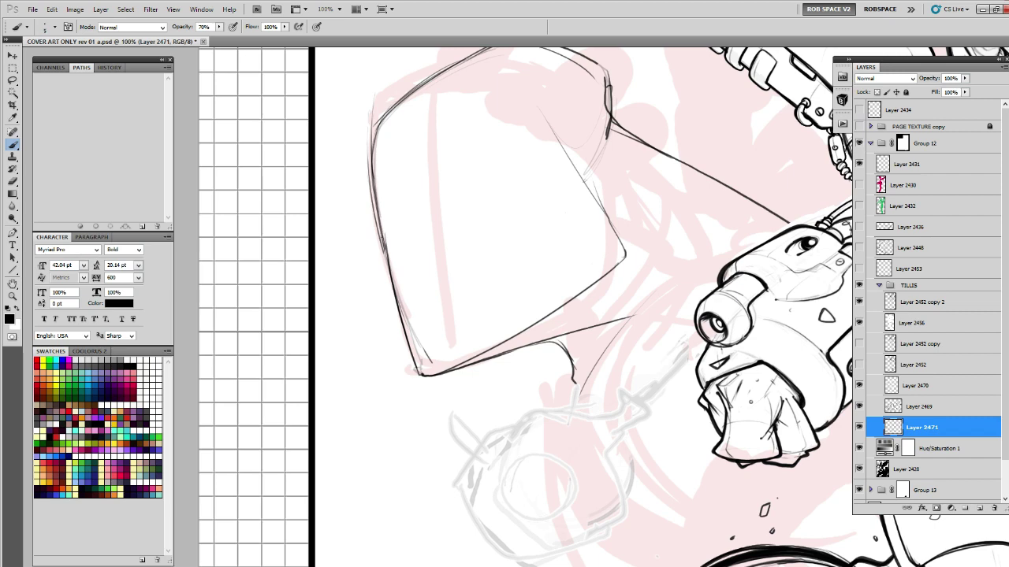
drag(382, 233, 397, 296)
key(e)
key(b)
drag(382, 229, 421, 375)
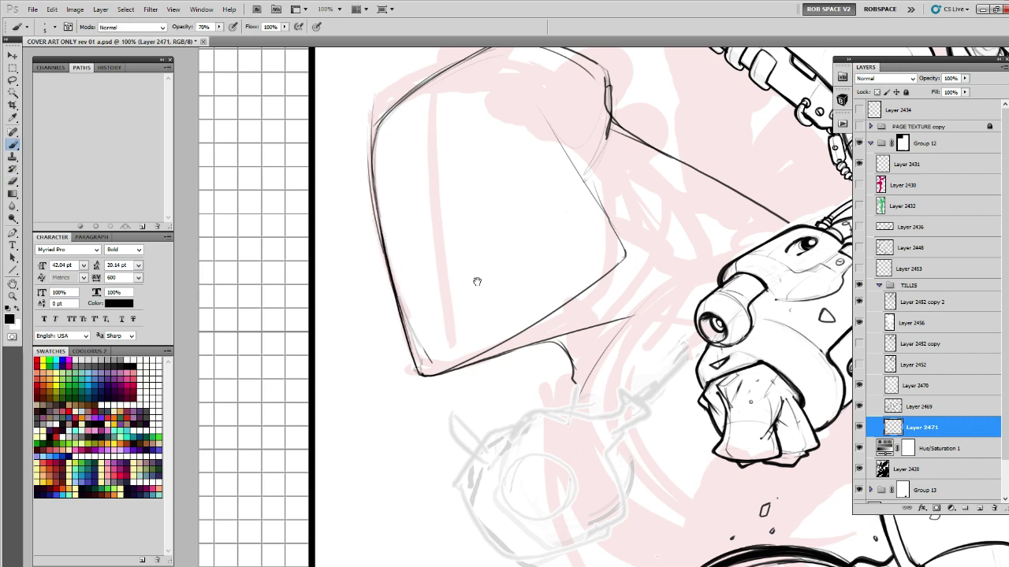
Draw the angular brow notch on the face's front contour and a pointed nose profile below it.
drag(476, 282, 498, 335)
mouse_move(396, 217)
mouse_down()
mouse_move(399, 243)
mouse_move(449, 226)
mouse_move(445, 217)
mouse_move(435, 228)
mouse_move(487, 322)
mouse_move(487, 345)
mouse_up()
click(467, 247)
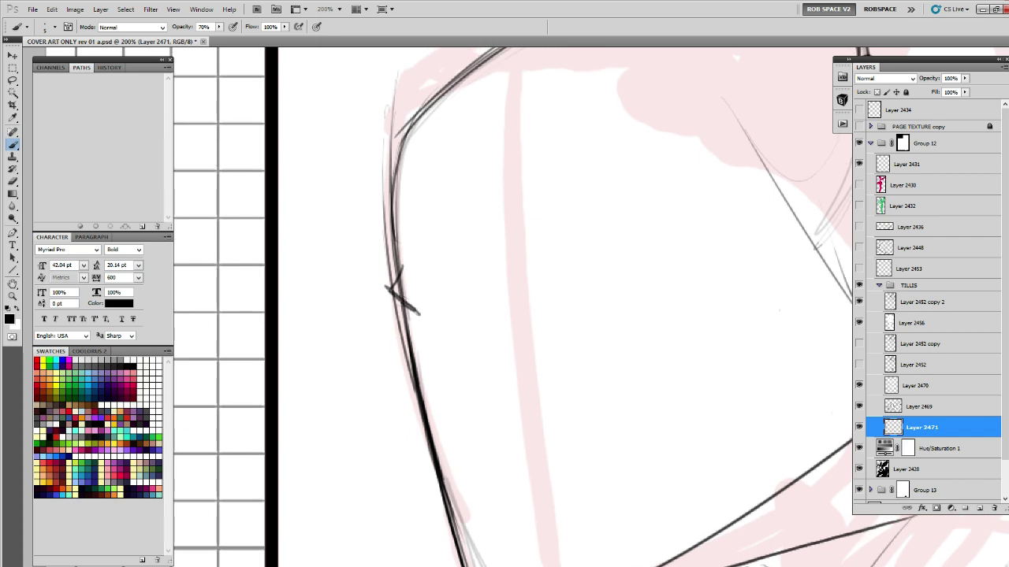
drag(380, 288, 427, 310)
mouse_move(446, 317)
mouse_down()
mouse_move(424, 202)
mouse_move(412, 195)
mouse_up()
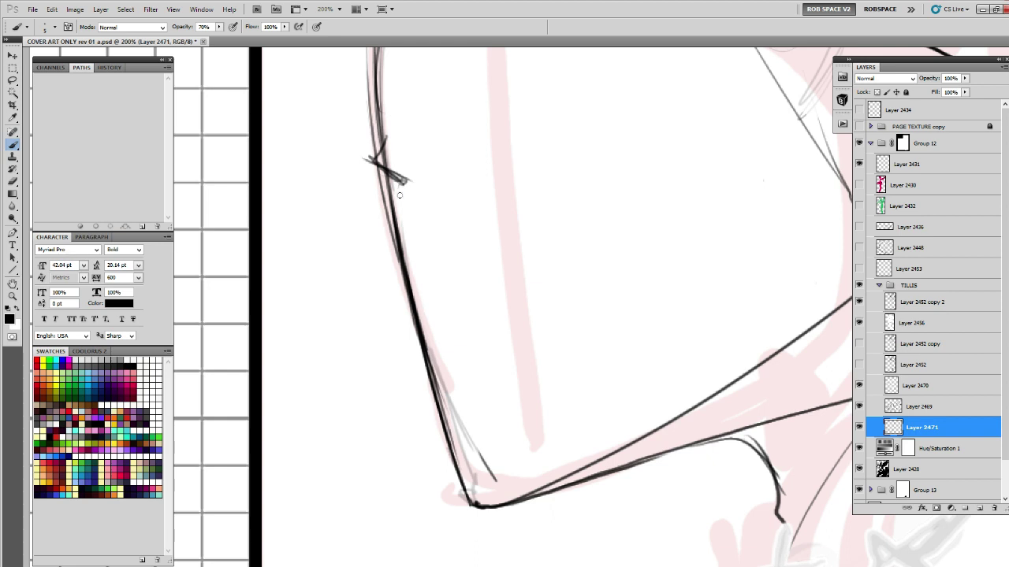
mouse_move(400, 195)
mouse_down()
mouse_move(399, 185)
mouse_move(391, 193)
mouse_move(368, 307)
mouse_move(416, 306)
mouse_move(468, 284)
mouse_move(436, 303)
mouse_up()
Erase the old face line running through the nose and sketch the nostril and nose wing, undoing unwanted strokes.
key(e)
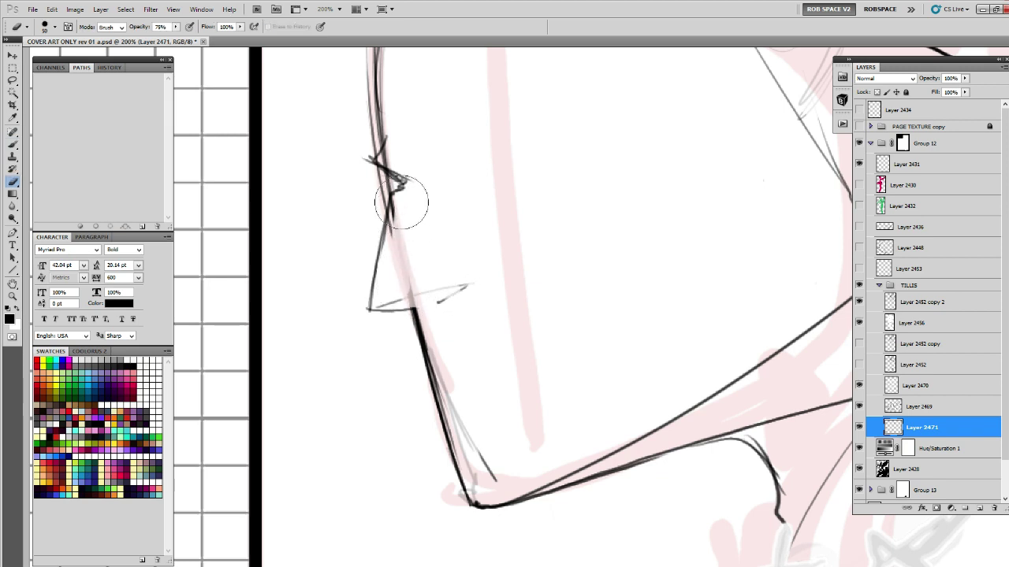
key(b)
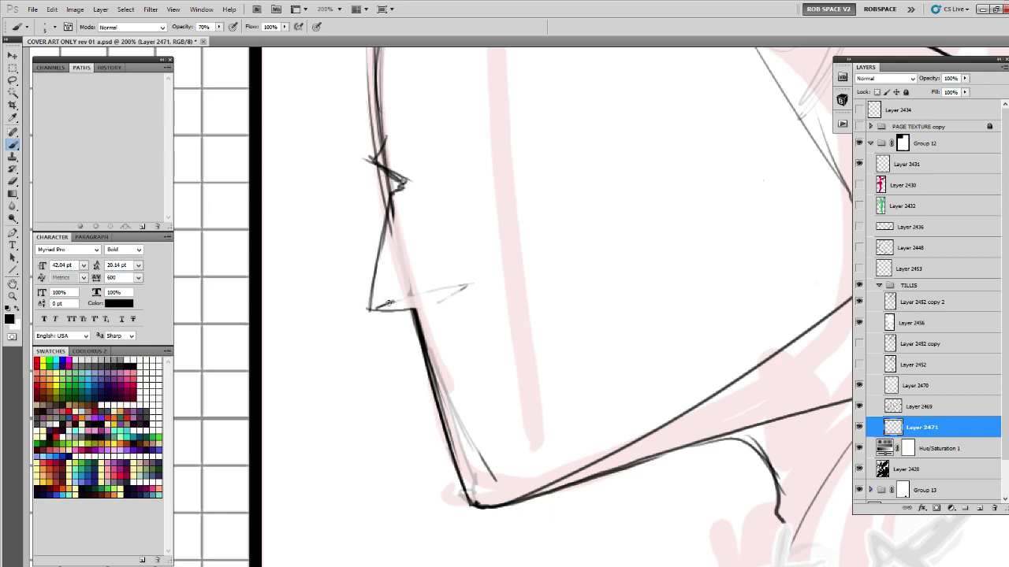
drag(388, 303, 451, 286)
mouse_move(467, 285)
mouse_down()
mouse_move(515, 242)
mouse_move(474, 253)
mouse_move(512, 235)
mouse_up()
key(ctrl+alt+z)
key(ctrl+alt+z)
key(ctrl+alt+z)
key(ctrl+z)
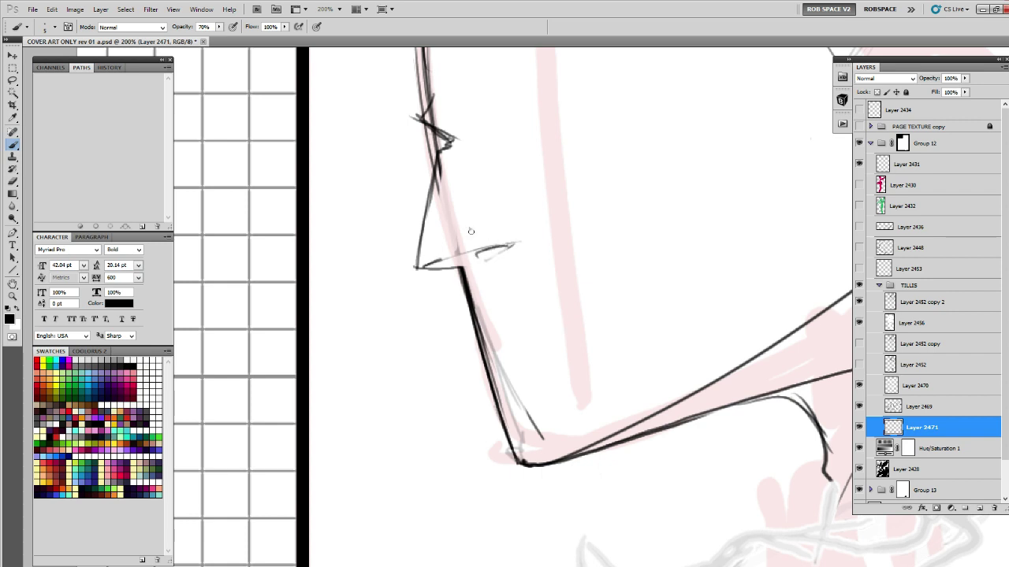
drag(470, 229, 516, 236)
Erase the straight face contour between the base of the nose and the chin.
key(e)
drag(466, 276, 511, 432)
mouse_move(548, 385)
mouse_down()
mouse_move(539, 367)
mouse_move(442, 317)
mouse_up()
drag(362, 227, 404, 368)
Draw the stepped profile of the lips below the nose and continue it down to the chin.
key(b)
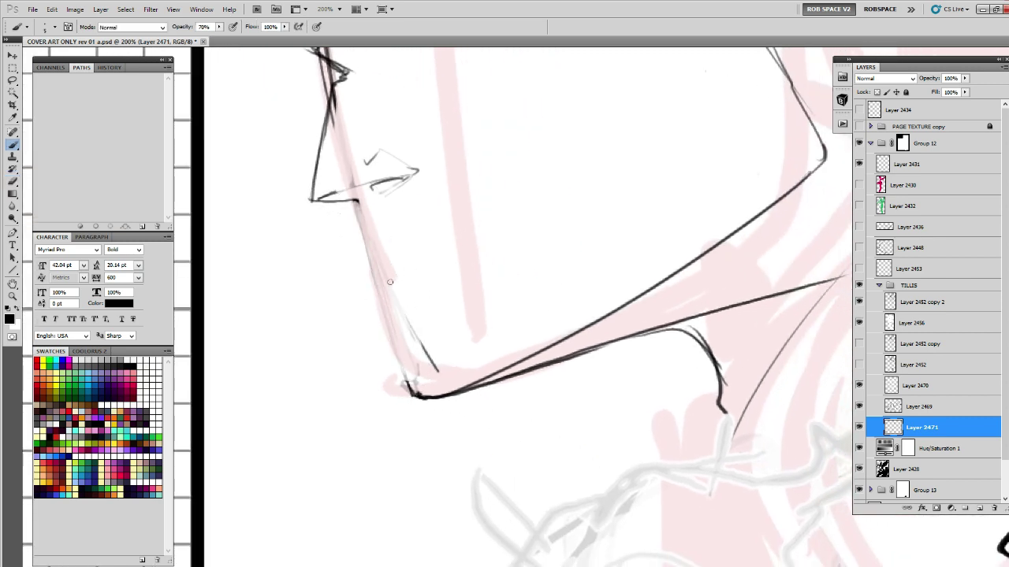
drag(424, 272, 463, 277)
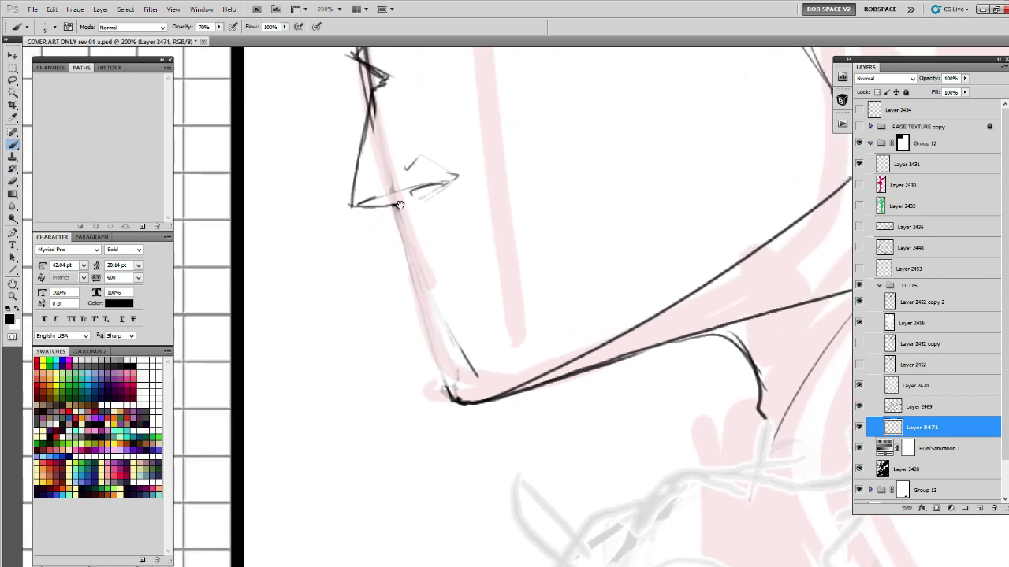
drag(400, 205, 431, 261)
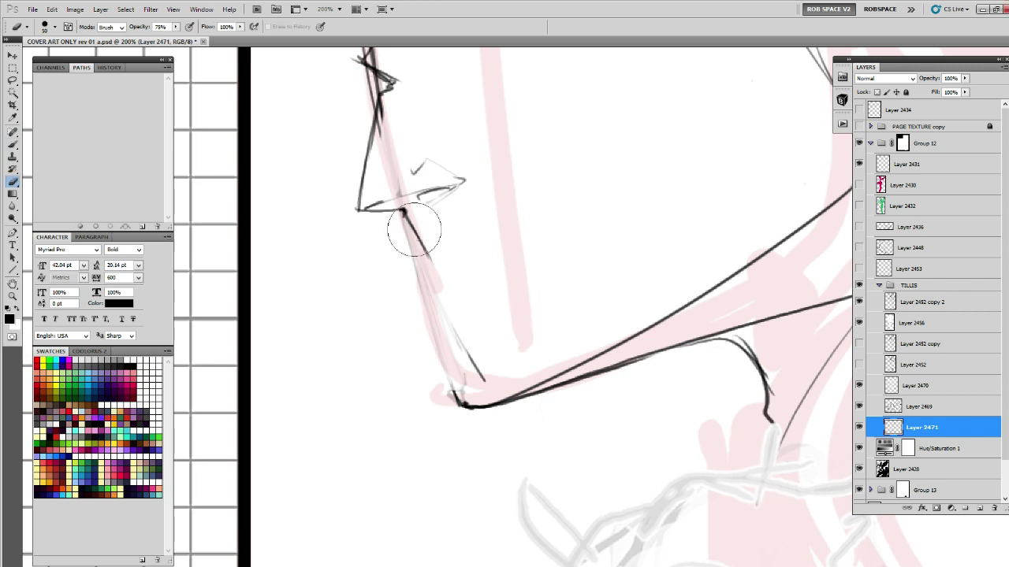
mouse_move(404, 210)
mouse_down()
mouse_move(427, 255)
mouse_move(416, 259)
mouse_up()
drag(391, 213, 399, 248)
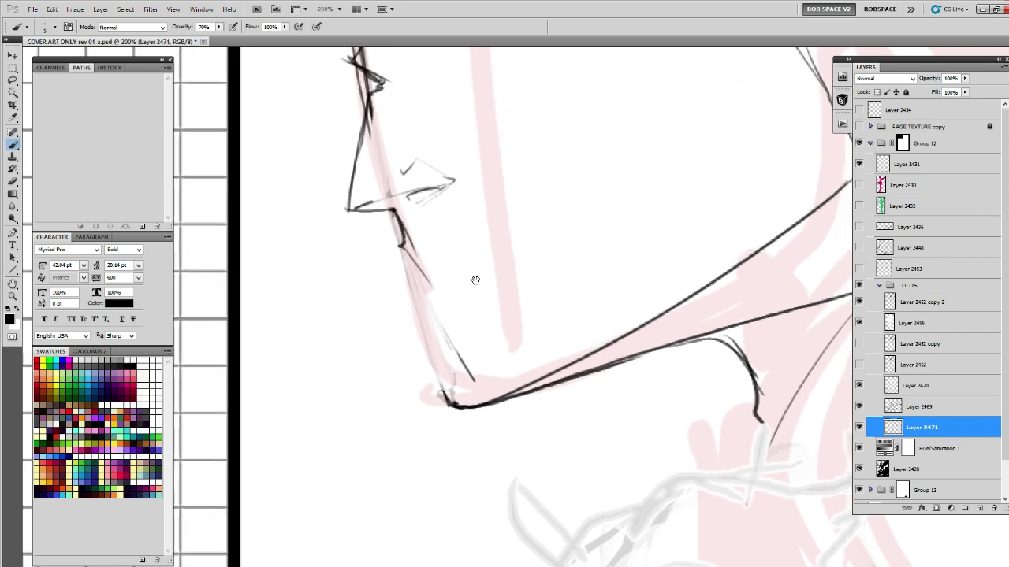
mouse_move(400, 243)
mouse_down()
mouse_move(427, 279)
mouse_move(411, 289)
mouse_move(437, 319)
mouse_move(423, 277)
mouse_move(423, 326)
mouse_up()
mouse_move(426, 287)
mouse_down()
mouse_move(419, 338)
mouse_move(423, 323)
mouse_move(439, 373)
mouse_up()
Erase the front of the chin and redraw it as a steeper line joining the jaw.
key(e)
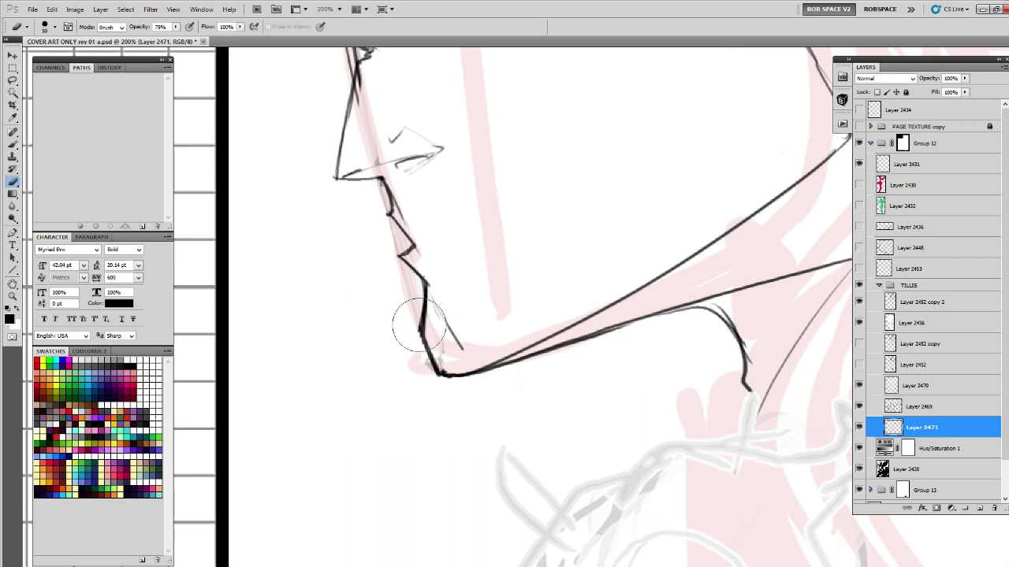
drag(418, 331, 435, 369)
drag(418, 298, 430, 361)
key(b)
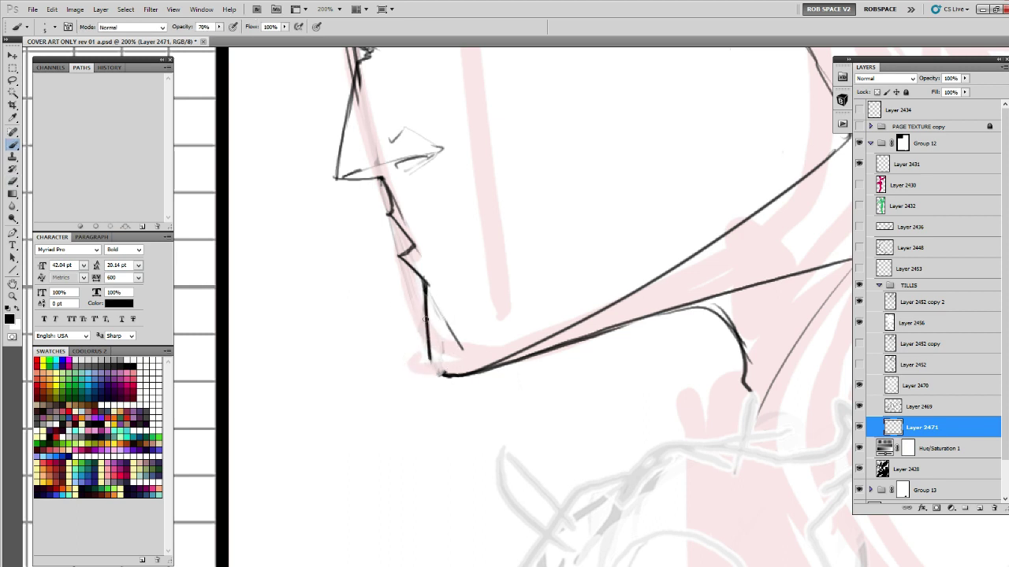
drag(425, 315, 441, 374)
drag(426, 323, 428, 348)
Erase the short contour between the nose and upper lip and redraw it.
drag(470, 250, 416, 282)
drag(338, 248, 364, 276)
mouse_move(336, 222)
mouse_down()
mouse_move(340, 232)
mouse_move(435, 247)
mouse_up()
key(e)
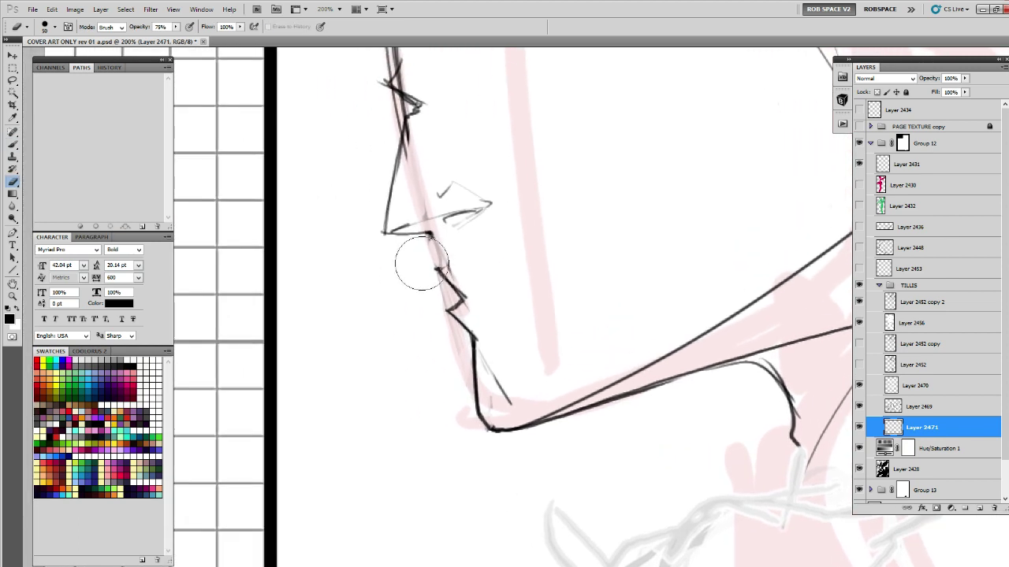
key(b)
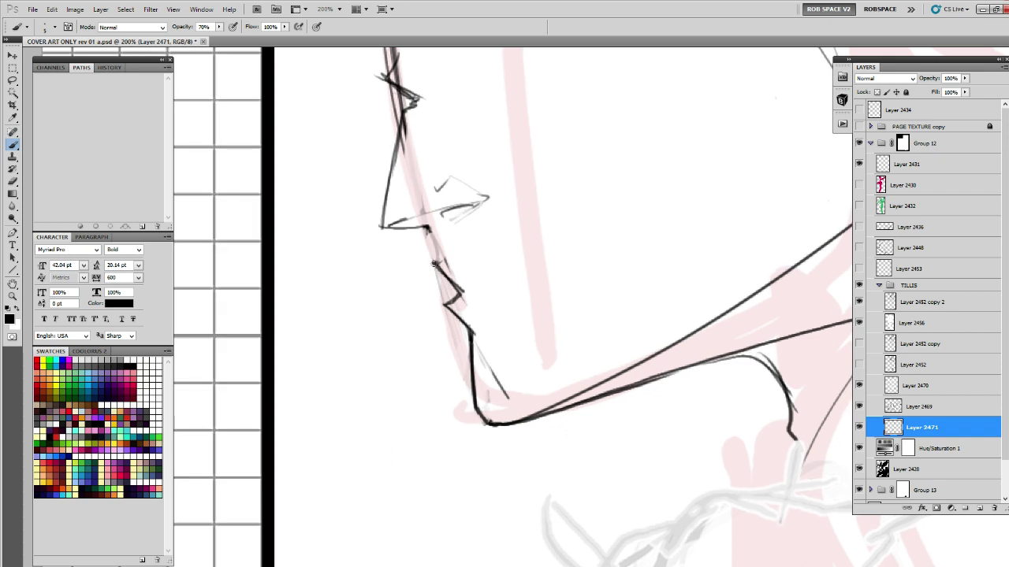
drag(426, 226, 437, 259)
Draw the pointed, moustache-like shape sweeping back from the upper lip and thicken its edges.
mouse_move(510, 279)
mouse_down()
mouse_move(522, 256)
mouse_move(497, 255)
mouse_up()
mouse_move(532, 254)
mouse_down()
mouse_move(483, 263)
mouse_move(511, 217)
mouse_move(559, 203)
mouse_move(616, 222)
mouse_move(466, 244)
mouse_move(557, 236)
mouse_move(476, 246)
mouse_move(501, 249)
mouse_up()
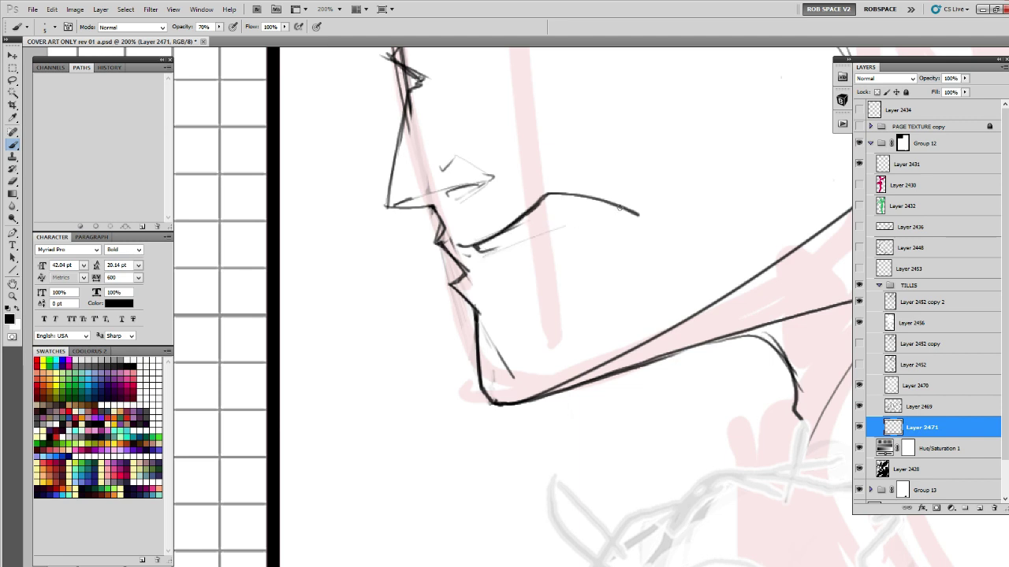
drag(620, 208, 643, 218)
drag(643, 218, 569, 227)
mouse_move(474, 245)
mouse_down()
mouse_move(480, 257)
mouse_move(513, 244)
mouse_up()
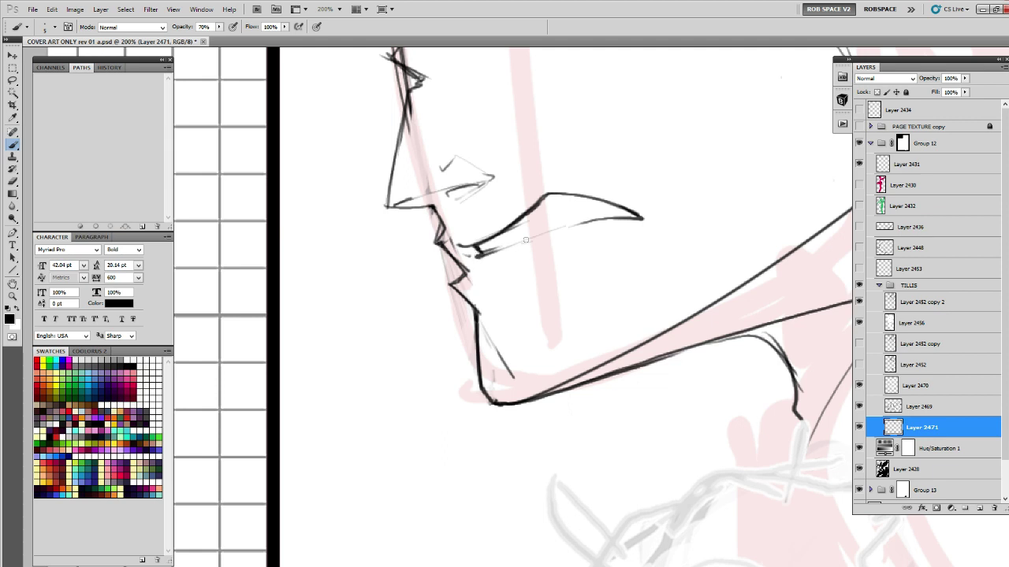
mouse_move(583, 231)
mouse_down()
mouse_move(564, 241)
mouse_move(580, 230)
mouse_move(567, 221)
mouse_move(490, 249)
mouse_up()
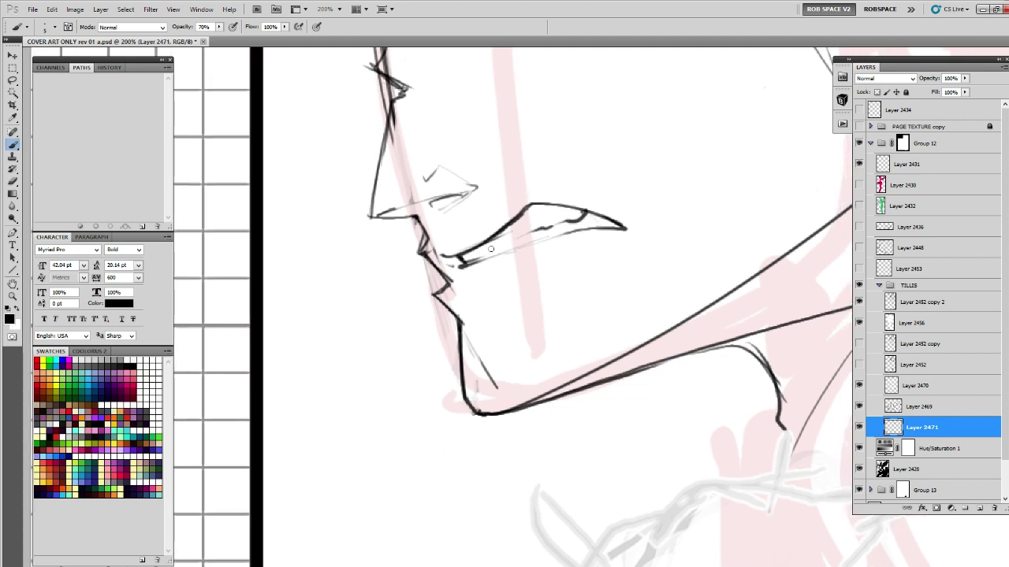
mouse_move(584, 212)
mouse_down()
mouse_move(609, 221)
mouse_move(528, 202)
mouse_up()
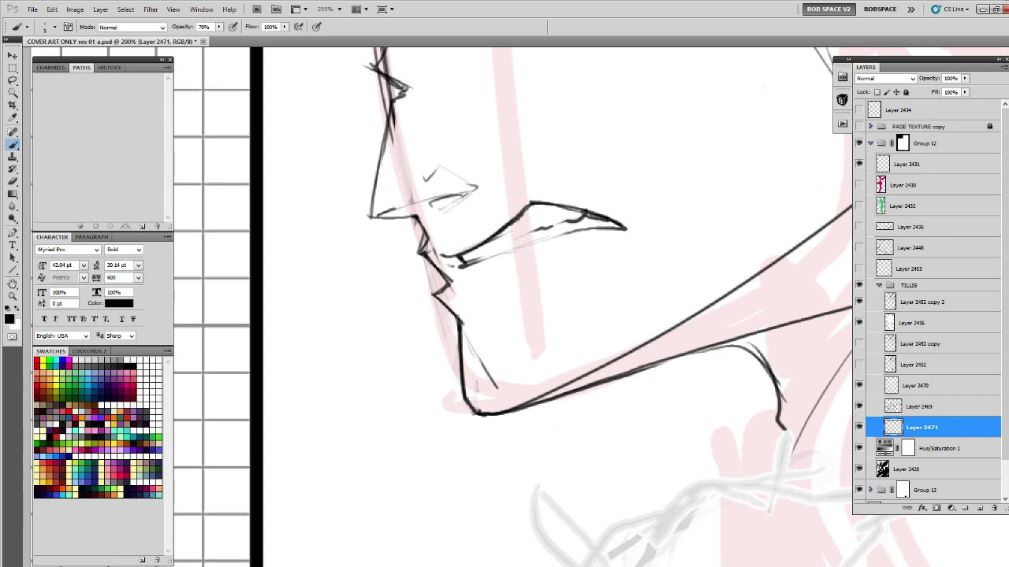
Darken the lip profile and add faint contour lines behind the lower lip and chin.
key(space)
mouse_move(426, 241)
mouse_down()
mouse_move(368, 256)
mouse_move(390, 293)
mouse_move(379, 311)
mouse_move(393, 322)
mouse_move(383, 312)
mouse_up()
key(e)
key(b)
drag(382, 313, 407, 339)
key(space)
mouse_move(423, 333)
mouse_down()
mouse_move(461, 294)
mouse_move(443, 289)
mouse_move(491, 286)
mouse_move(477, 261)
mouse_move(549, 265)
mouse_up()
key(space)
mouse_move(465, 283)
mouse_down()
mouse_move(538, 275)
mouse_move(463, 359)
mouse_up()
Rework the front contour of the chin below the lower lip, undoing the rejected strokes and redrawing the line.
key(e)
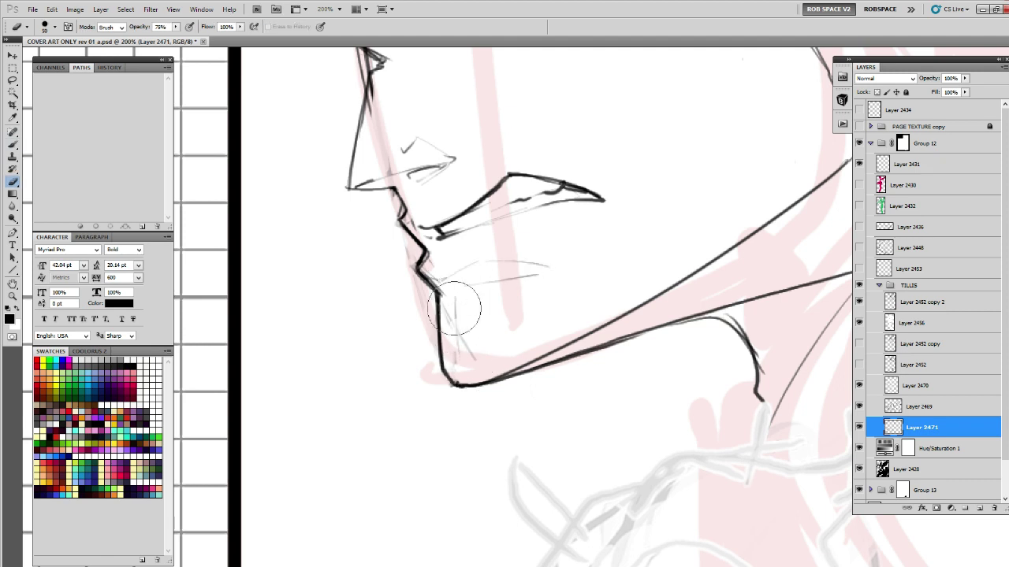
drag(454, 308, 454, 313)
key(b)
mouse_move(453, 297)
mouse_down()
mouse_move(455, 359)
mouse_move(434, 303)
mouse_move(435, 332)
mouse_up()
key(e)
key(b)
mouse_move(437, 291)
mouse_down()
mouse_move(432, 336)
mouse_move(450, 378)
mouse_up()
key(ctrl+z)
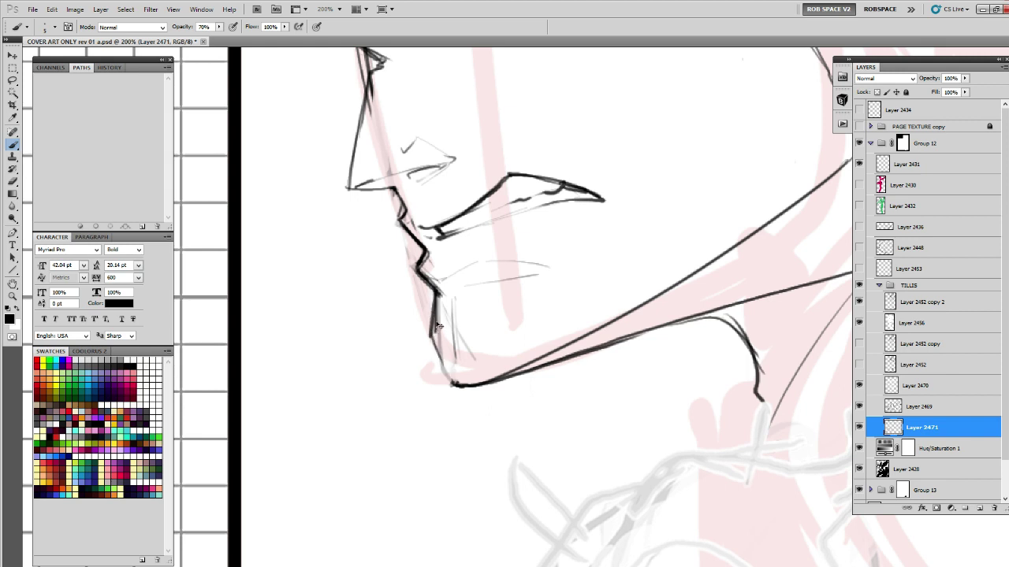
key(ctrl+alt+z)
key(ctrl+alt+z)
key(ctrl+alt+z)
mouse_move(437, 292)
mouse_down()
mouse_move(433, 345)
mouse_move(416, 312)
mouse_move(408, 347)
mouse_move(427, 381)
mouse_move(553, 345)
mouse_up()
Darken the underside of the chin and soften the jaw line just behind it.
key(e)
key(b)
drag(417, 372, 478, 376)
drag(417, 377, 520, 364)
Erase the front contour of the chin and redraw it as a straighter line slanting back from the lower lip, clearing leftovers at the old tip.
key(z)
alt+click(600, 307)
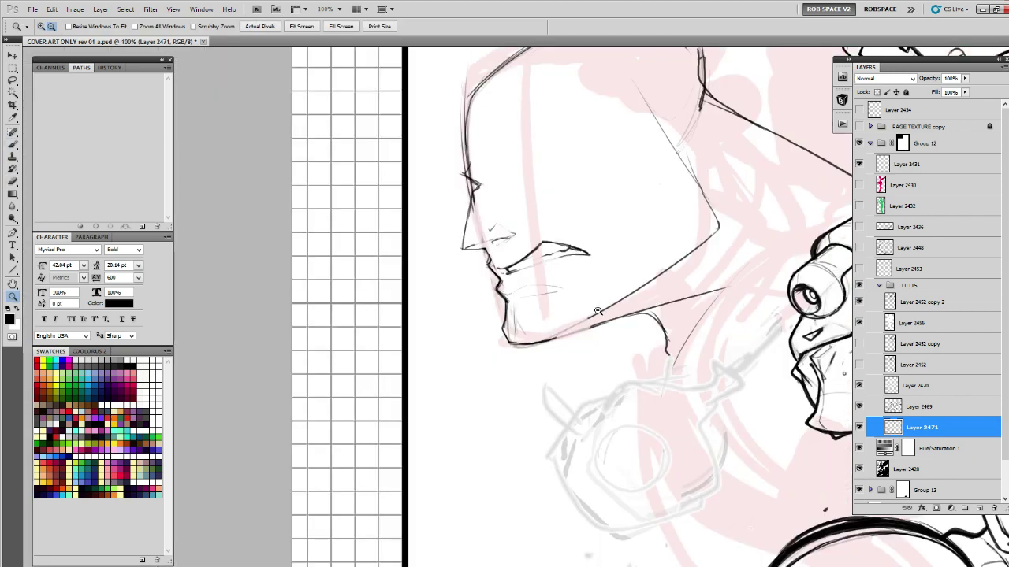
alt+click(600, 307)
drag(599, 306, 534, 341)
click(535, 341)
click(533, 339)
key(b)
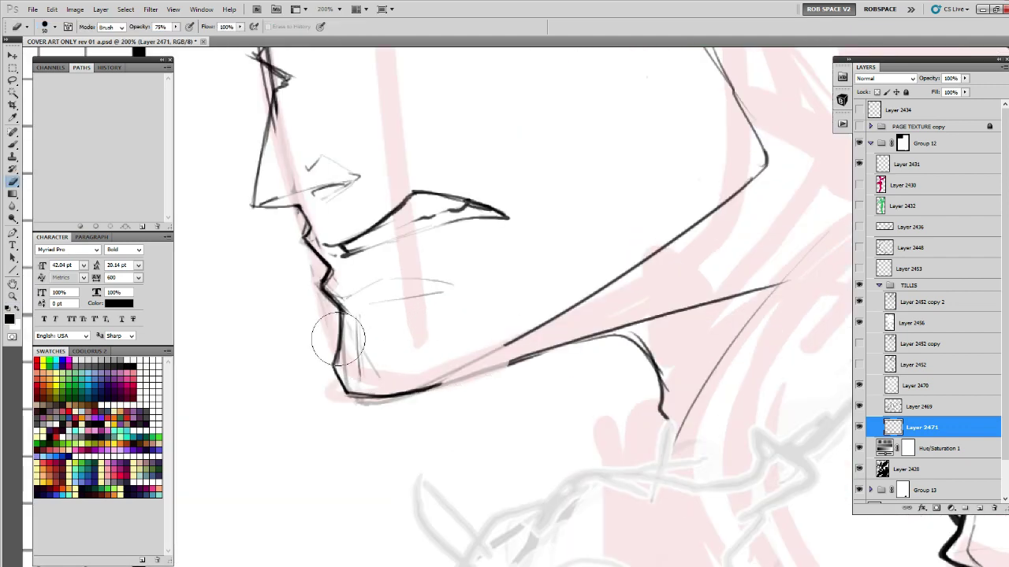
mouse_move(330, 298)
mouse_down()
mouse_move(375, 398)
mouse_move(438, 384)
mouse_up()
key(e)
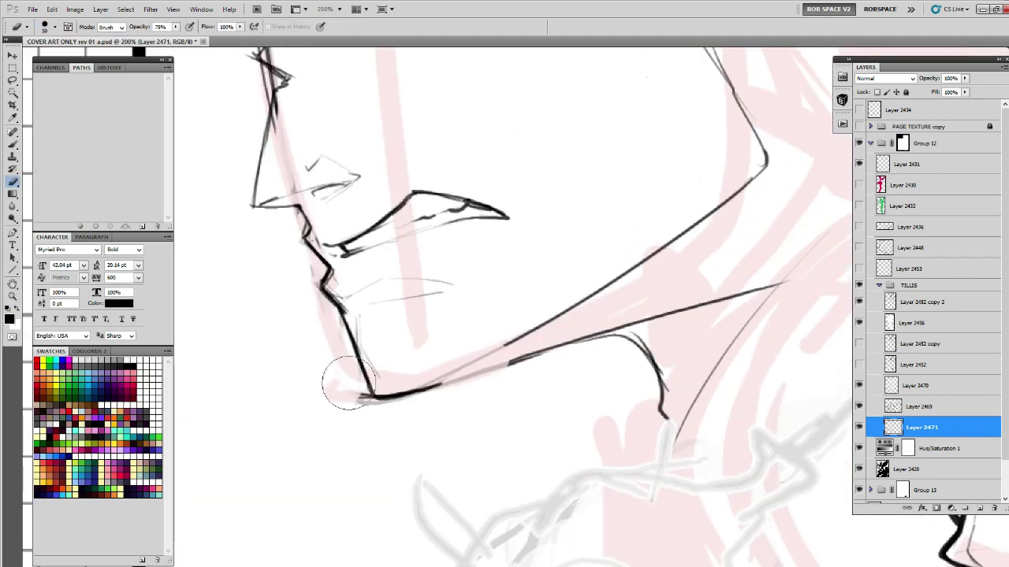
mouse_move(345, 387)
mouse_down()
mouse_move(377, 415)
mouse_move(372, 397)
mouse_up()
key(b)
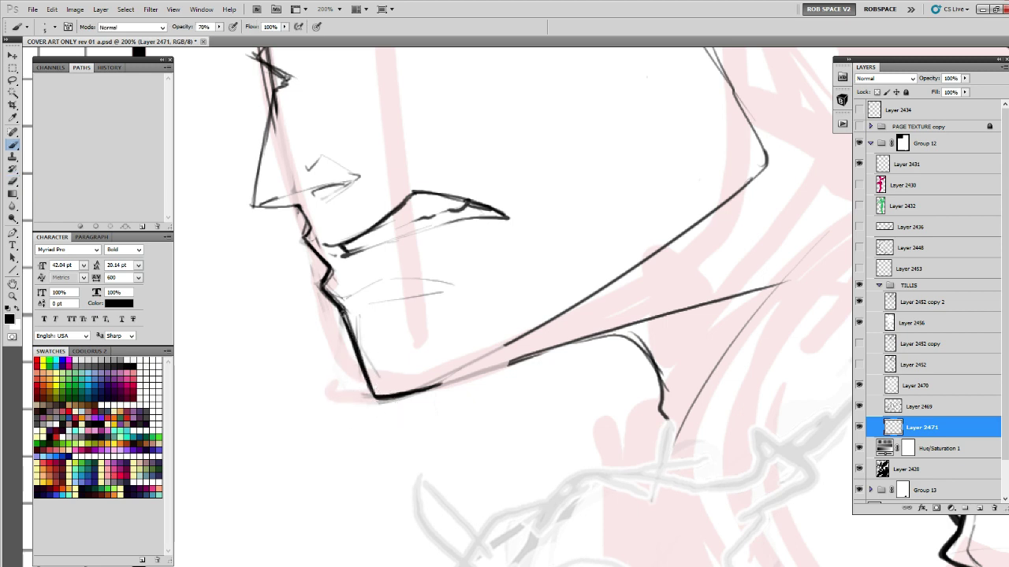
Clean up the contour between the nose and upper lip and fade the faint lines behind the lower lip.
key(e)
mouse_move(299, 236)
mouse_down()
mouse_move(323, 263)
mouse_move(301, 234)
mouse_move(323, 230)
mouse_move(312, 241)
mouse_move(327, 269)
mouse_up()
key(b)
key(e)
mouse_move(433, 281)
mouse_down()
mouse_move(367, 292)
mouse_move(337, 277)
mouse_move(337, 293)
mouse_up()
key(b)
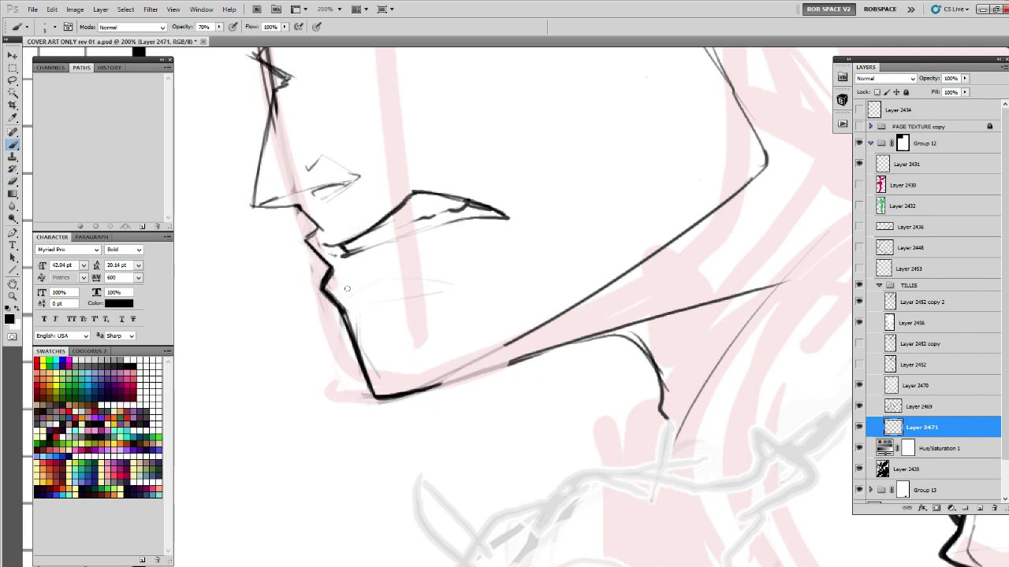
drag(399, 287, 414, 310)
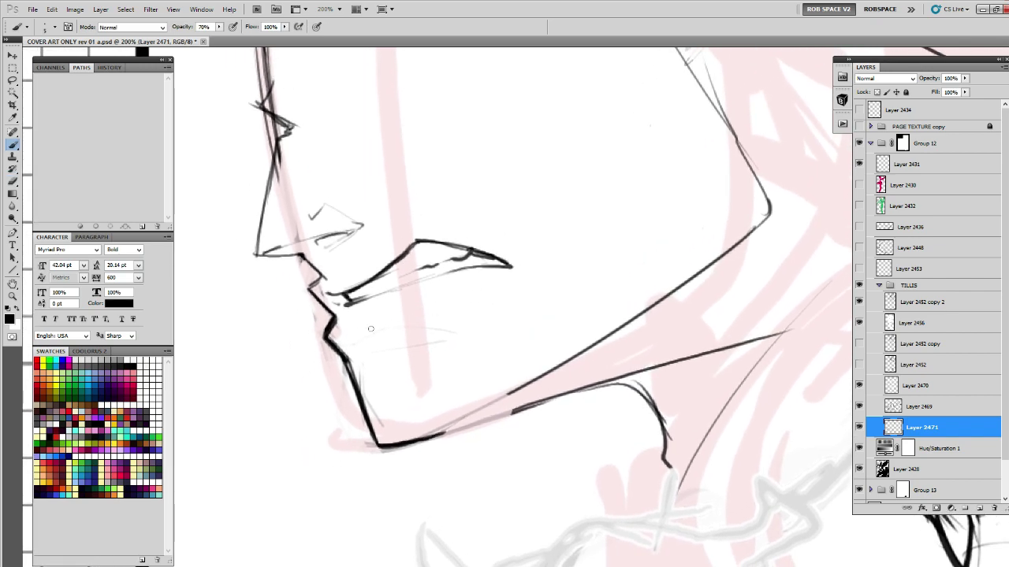
Refine the contour just below the lower lip with short strokes and erase the stray mark behind it.
key(e)
mouse_move(348, 378)
mouse_down()
mouse_move(345, 353)
mouse_move(354, 383)
mouse_up()
key(b)
drag(334, 345, 351, 367)
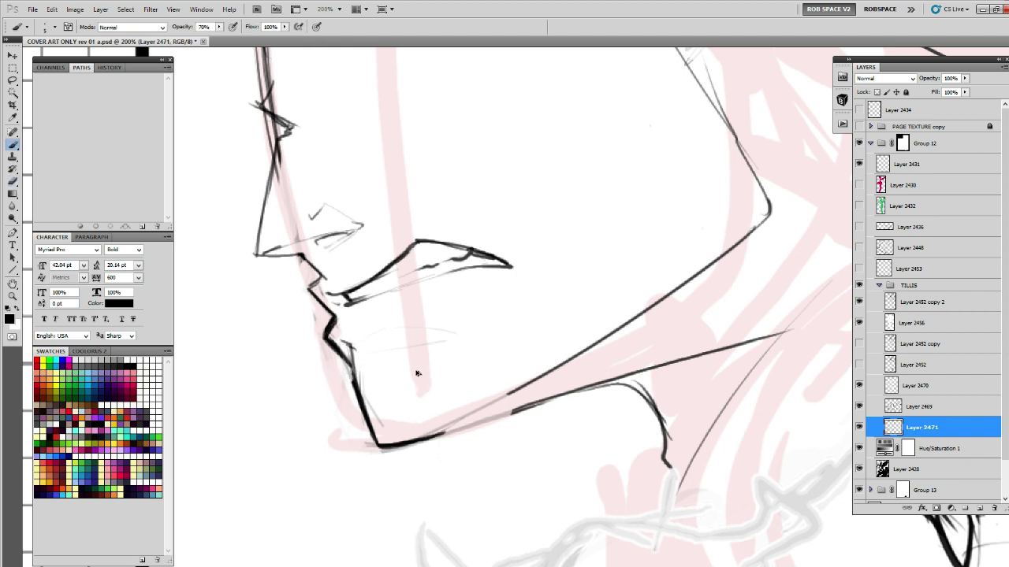
key(e)
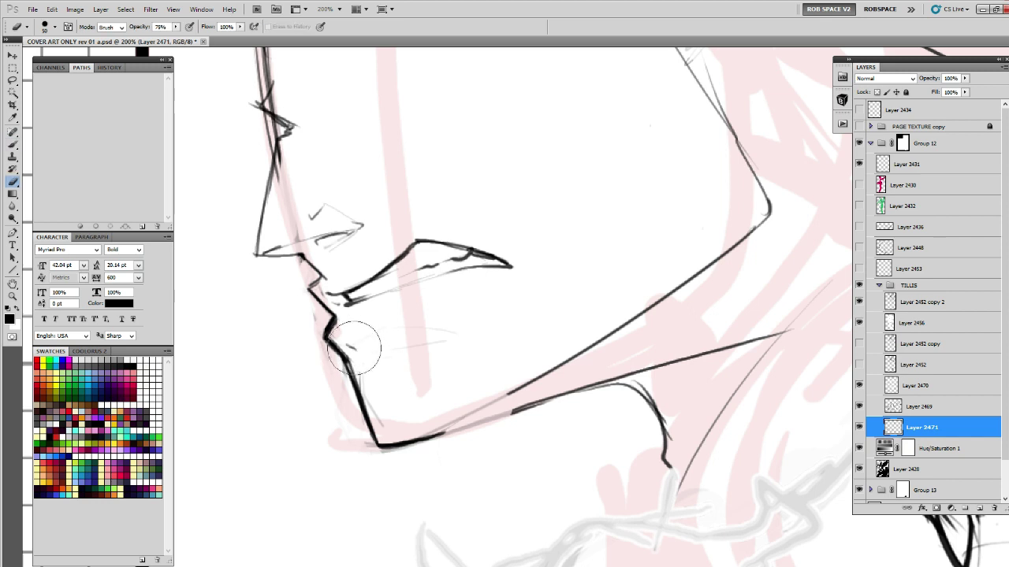
drag(354, 348, 357, 343)
key(b)
Erase the front section of the jaw line and redraw it running from the chin tip up toward the jaw corner.
drag(571, 317, 558, 291)
key(e)
drag(455, 379, 569, 323)
key(b)
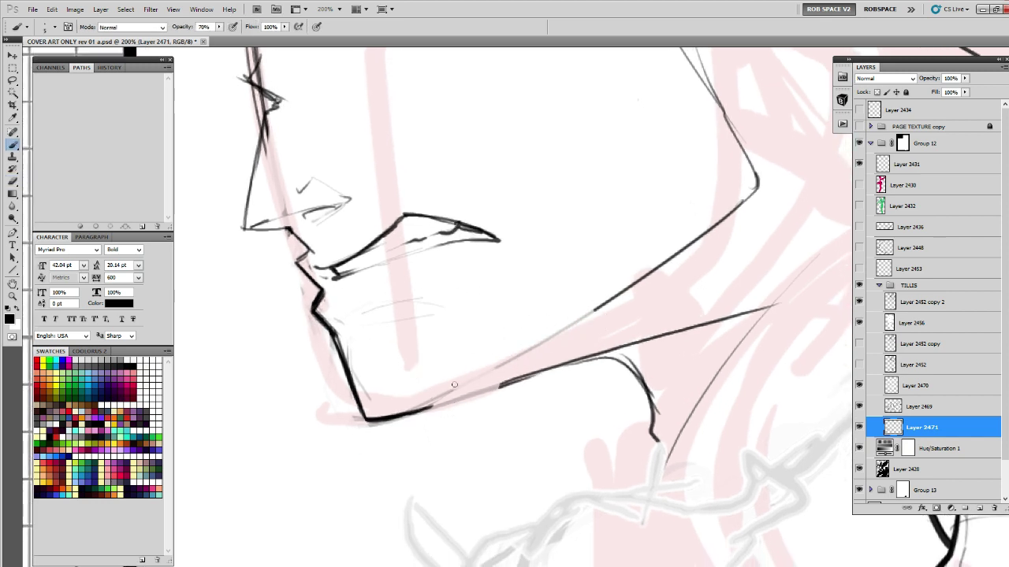
drag(523, 364, 514, 366)
drag(372, 416, 573, 319)
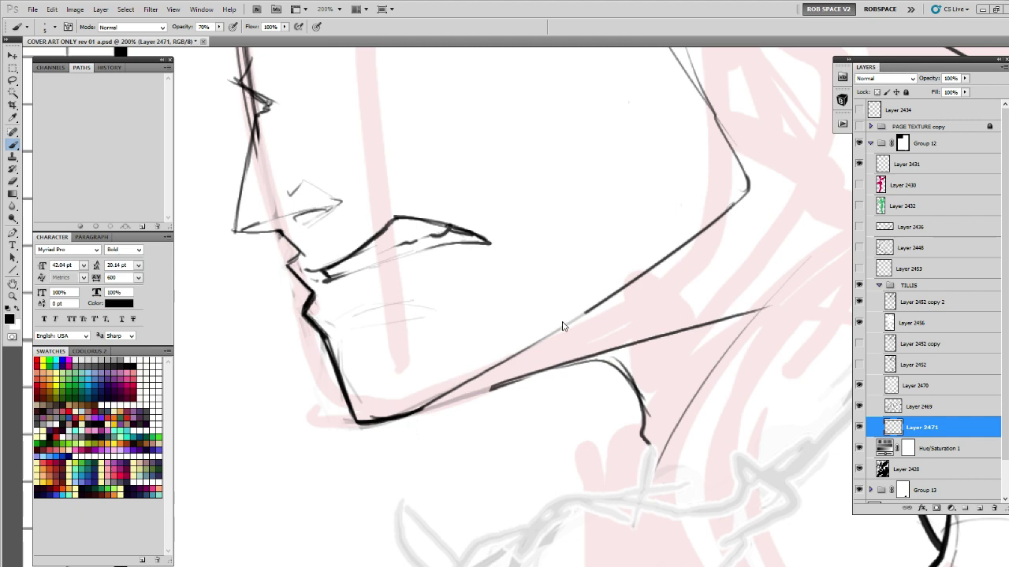
Lasso the nostril sketch and rotate it by about -7.6 degrees.
drag(580, 289, 606, 388)
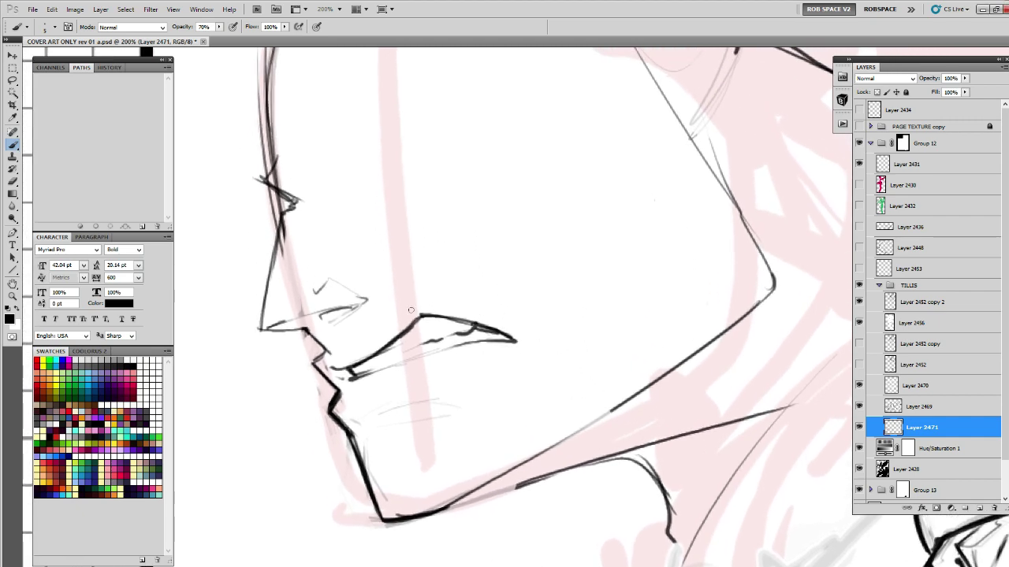
drag(411, 309, 488, 351)
key(l)
mouse_move(407, 311)
mouse_down()
mouse_move(422, 308)
mouse_move(406, 310)
mouse_up()
key(v)
drag(433, 340, 432, 335)
key(ctrl+t)
drag(496, 405, 504, 394)
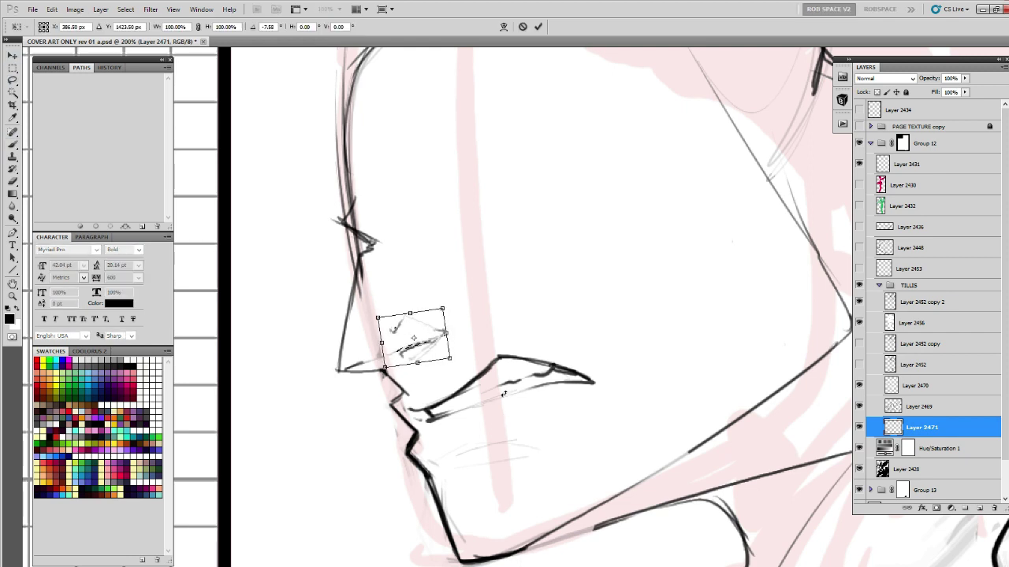
key(Return)
key(v)
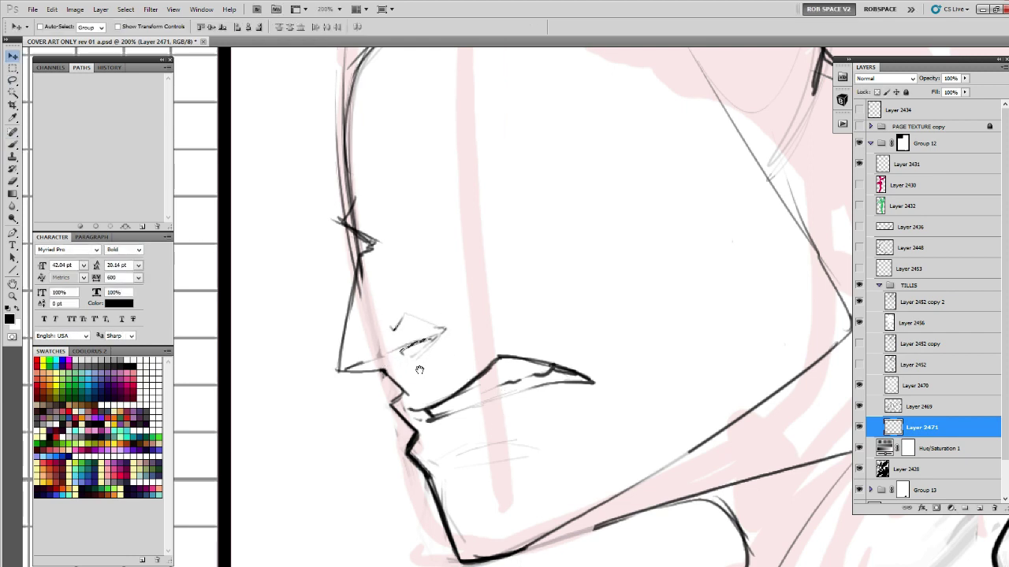
Erase the nose outline and redraw its bridge, slightly rounded tip and underside with a darker line.
drag(420, 370, 504, 353)
key(b)
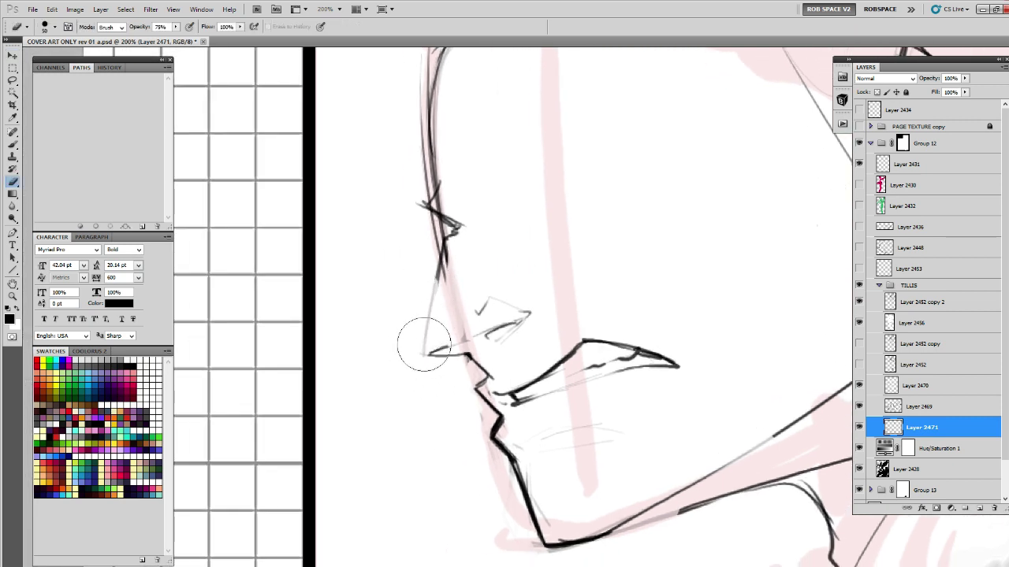
key(b)
drag(444, 255, 423, 332)
mouse_move(434, 286)
mouse_down()
mouse_move(420, 344)
mouse_move(471, 355)
mouse_up()
drag(644, 341, 536, 318)
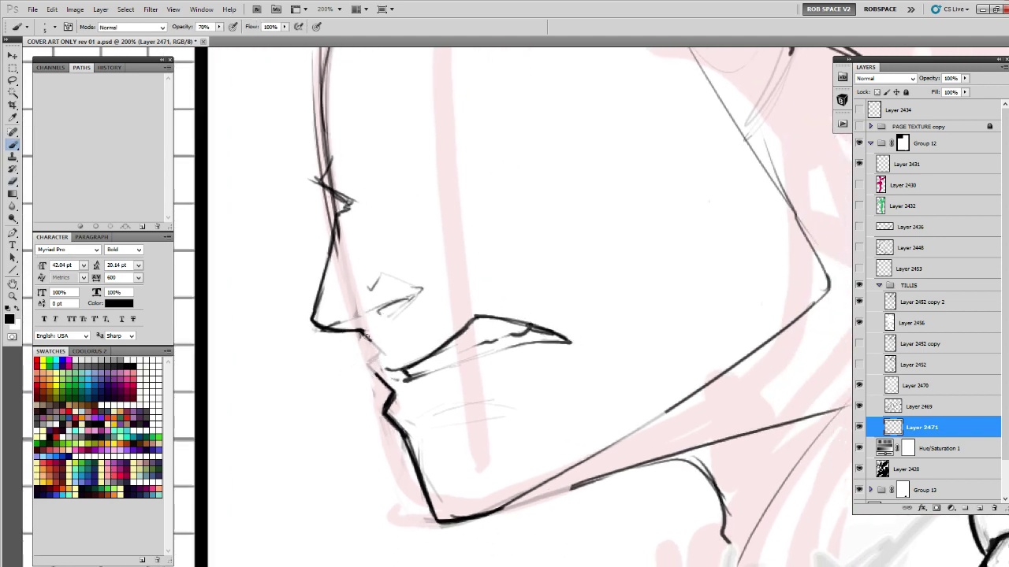
Fade the contour between the base of the nose and the upper lip and redraw it darker.
mouse_move(361, 331)
mouse_down()
mouse_move(380, 353)
mouse_move(369, 365)
mouse_move(391, 389)
mouse_move(363, 336)
mouse_up()
drag(445, 380, 523, 327)
key(e)
mouse_move(462, 318)
mouse_down()
mouse_move(508, 302)
mouse_move(516, 317)
mouse_move(605, 294)
mouse_up()
key(b)
mouse_move(650, 331)
mouse_down()
mouse_move(524, 414)
mouse_move(498, 453)
mouse_up()
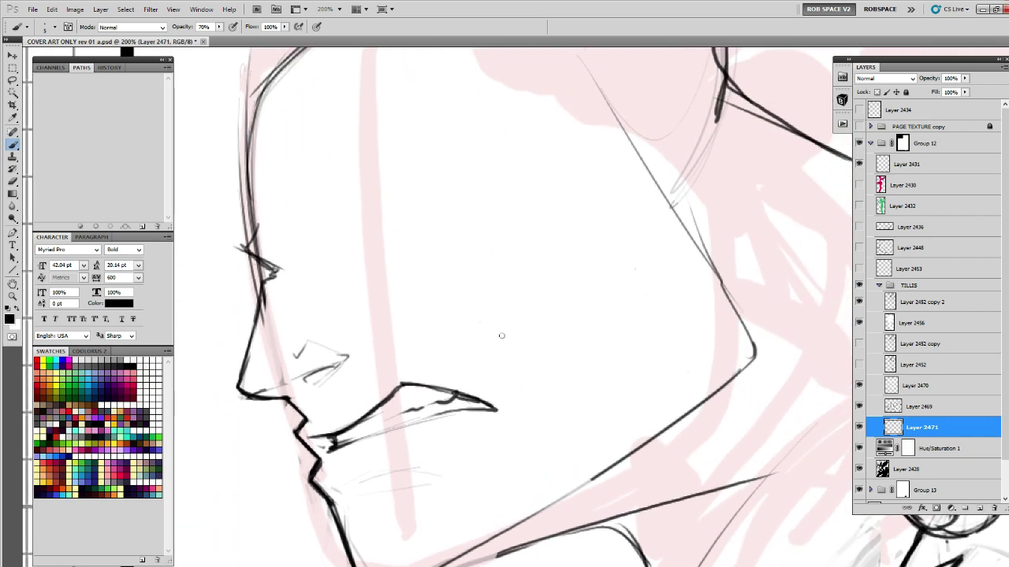
Sketch a faint diagonal cheek line and rough in the slanted upper line of the eye.
drag(480, 321, 546, 371)
drag(495, 319, 630, 303)
mouse_move(441, 228)
mouse_down()
mouse_move(406, 237)
mouse_move(461, 278)
mouse_move(427, 266)
mouse_move(491, 232)
mouse_move(486, 254)
mouse_up()
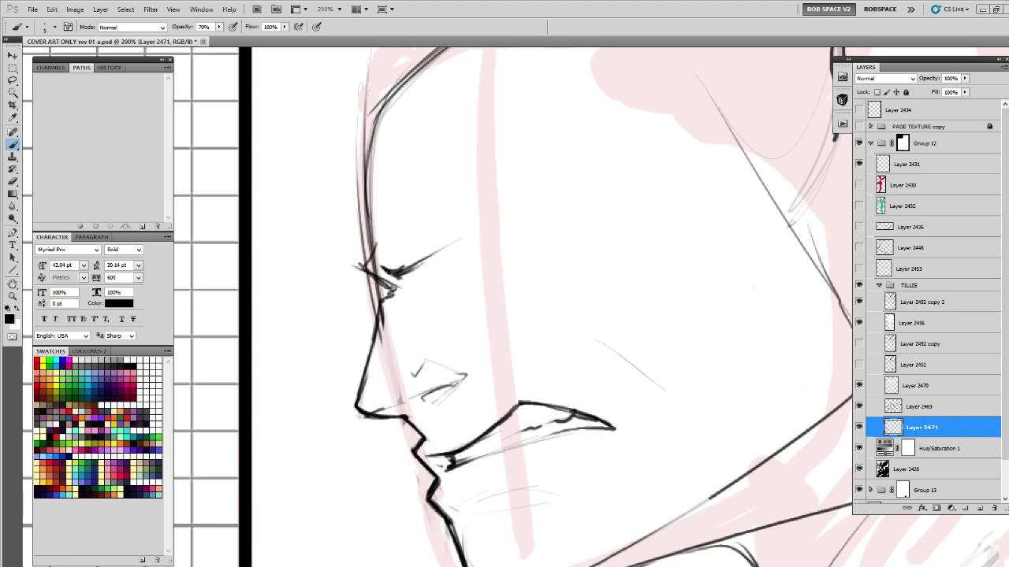
Erase most of the rough eye line and draw a narrow, slanted eye with a thick upper lid and dark inner corner.
key(e)
mouse_move(408, 250)
mouse_down()
mouse_move(403, 272)
mouse_move(455, 241)
mouse_move(415, 259)
mouse_move(434, 252)
mouse_up()
key(b)
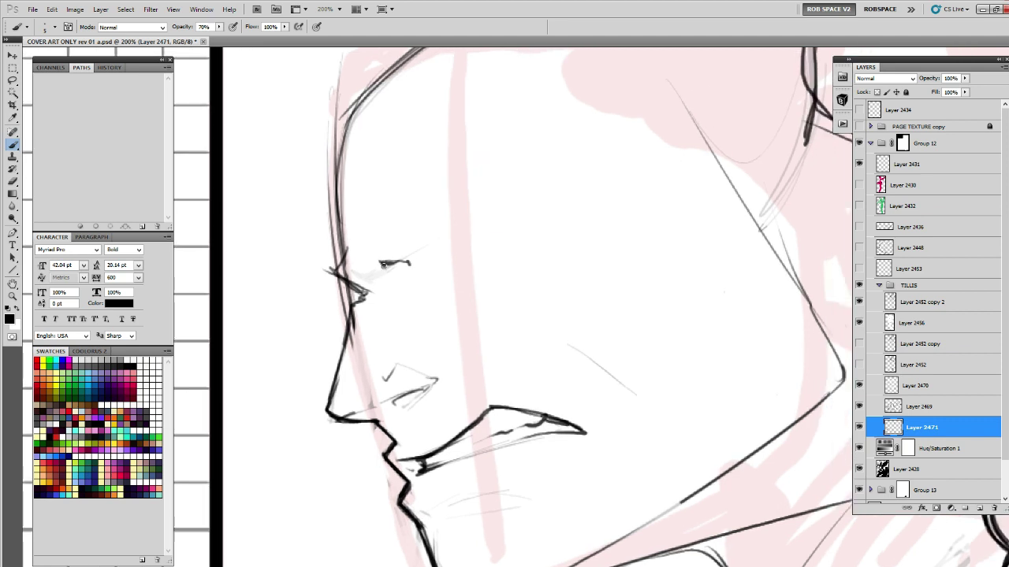
drag(398, 260, 531, 193)
mouse_move(400, 260)
mouse_down()
mouse_move(480, 220)
mouse_move(440, 235)
mouse_move(498, 209)
mouse_move(405, 274)
mouse_move(427, 262)
mouse_move(384, 263)
mouse_up()
Draw the inner corner of the brow and two furrow lines rising from it above the eye.
key(z)
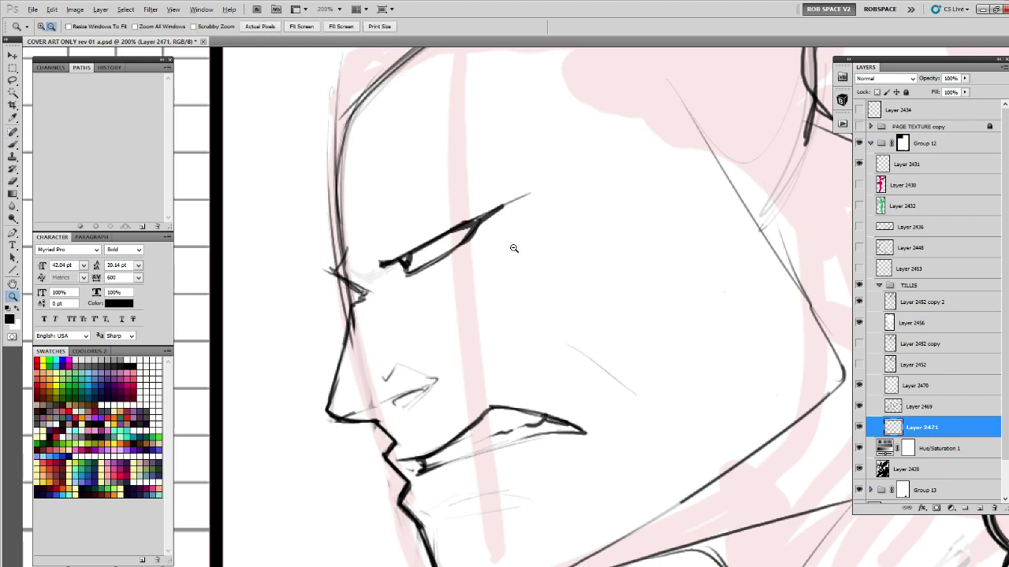
alt+click(514, 247)
alt+click(520, 245)
drag(601, 297, 501, 273)
click(394, 220)
click(393, 219)
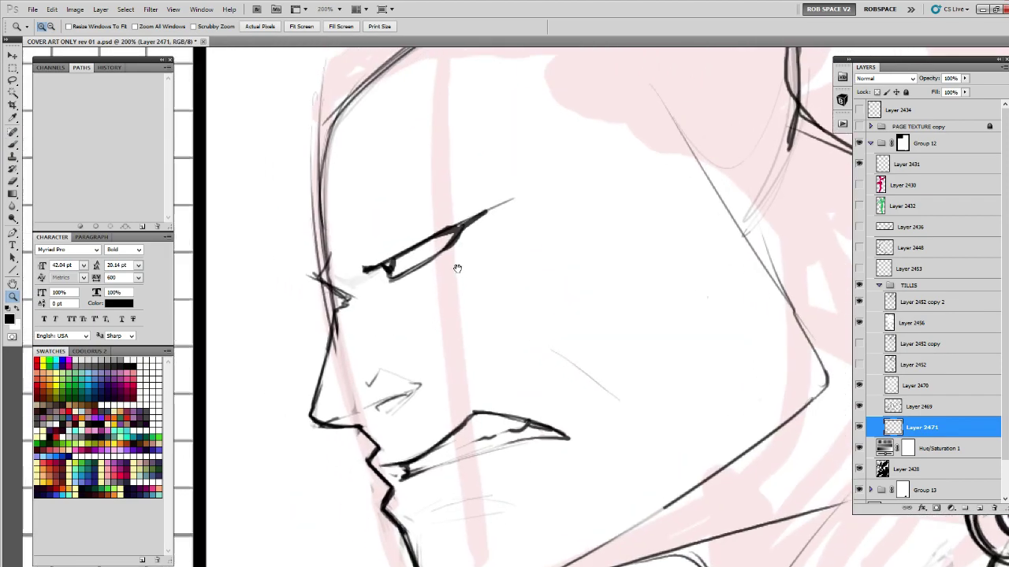
key(b)
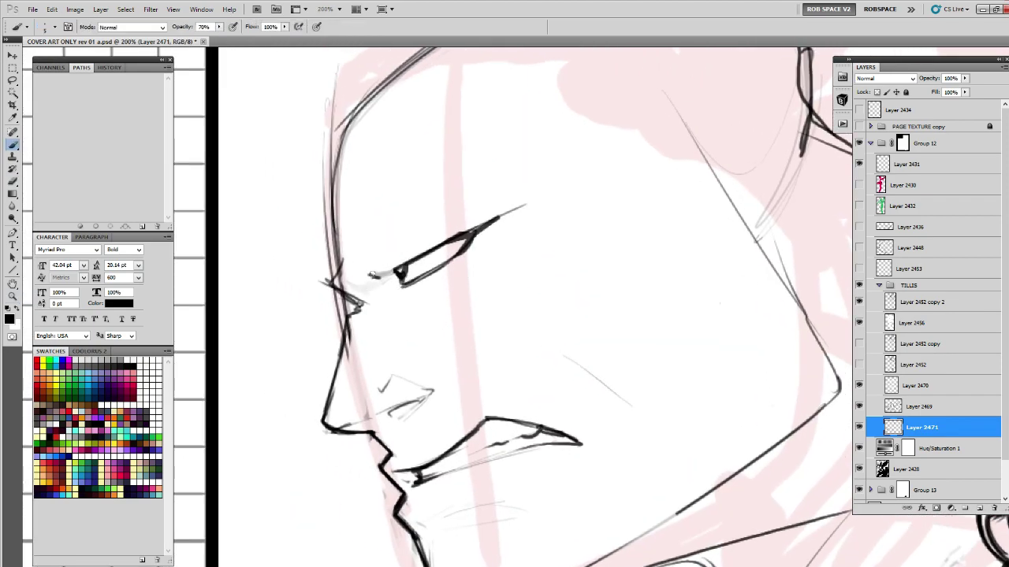
mouse_move(374, 274)
mouse_down()
mouse_move(414, 256)
mouse_move(473, 181)
mouse_up()
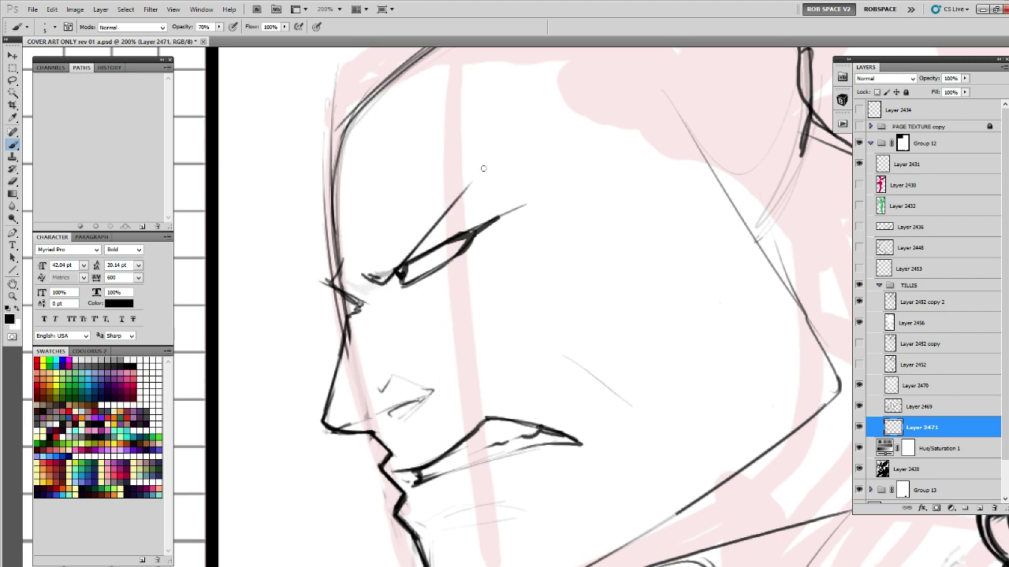
mouse_move(348, 278)
mouse_down()
mouse_move(398, 239)
mouse_move(390, 203)
mouse_up()
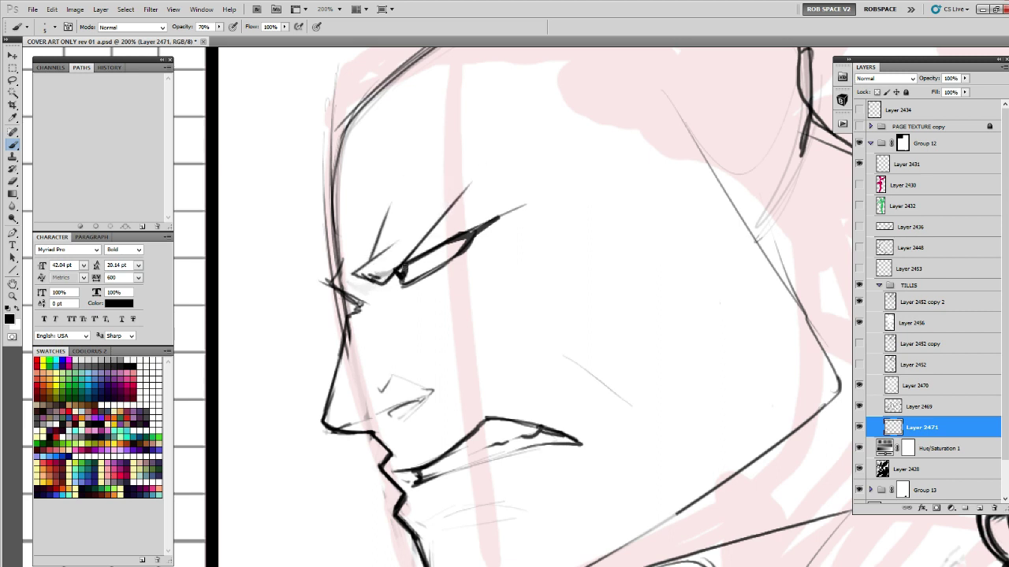
Erase the lower lid of the eye and redraw it as a thinner line closer to the upper lid.
key(e)
mouse_move(450, 270)
mouse_down()
mouse_move(399, 293)
mouse_move(414, 273)
mouse_up()
key(b)
key(e)
key(b)
drag(415, 273, 495, 230)
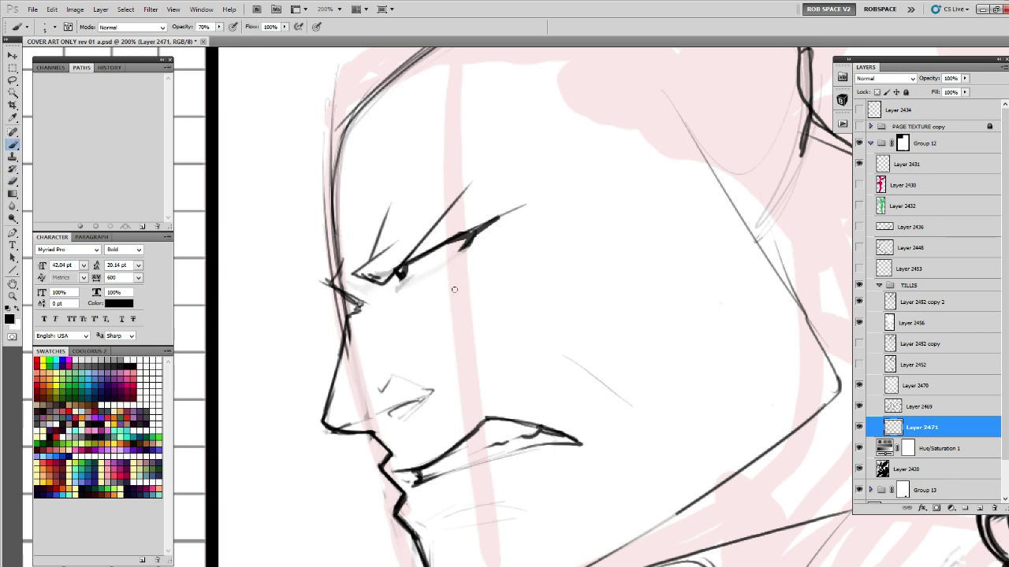
mouse_move(430, 268)
mouse_down()
mouse_move(471, 244)
mouse_move(430, 221)
mouse_move(509, 173)
mouse_up()
drag(448, 216, 488, 189)
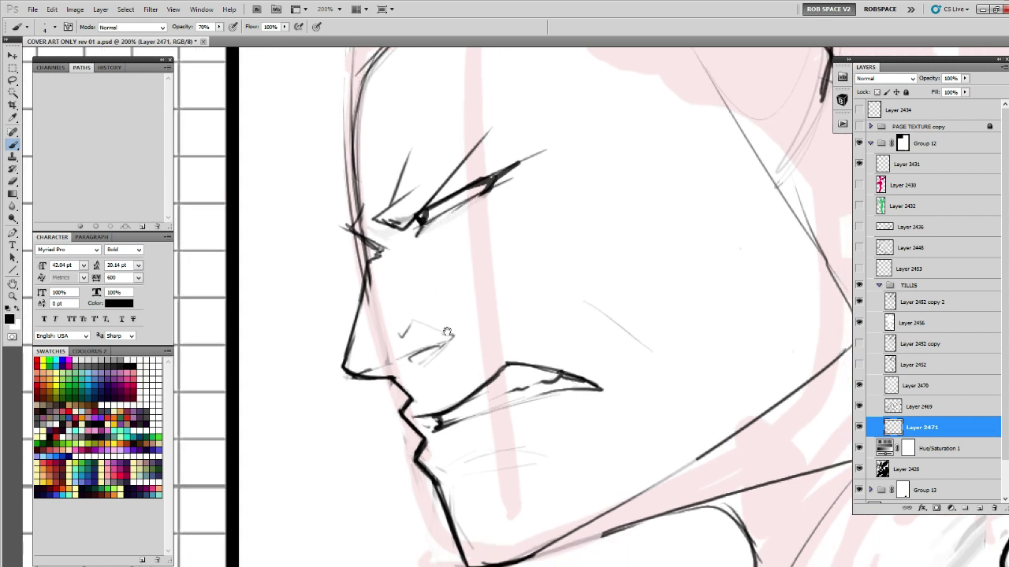
Strengthen the nostril lines and erase the crossed strokes where the brow meets the nose bridge.
mouse_move(450, 327)
mouse_down()
mouse_move(522, 228)
mouse_move(532, 257)
mouse_move(394, 256)
mouse_move(388, 233)
mouse_move(318, 240)
mouse_move(352, 240)
mouse_up()
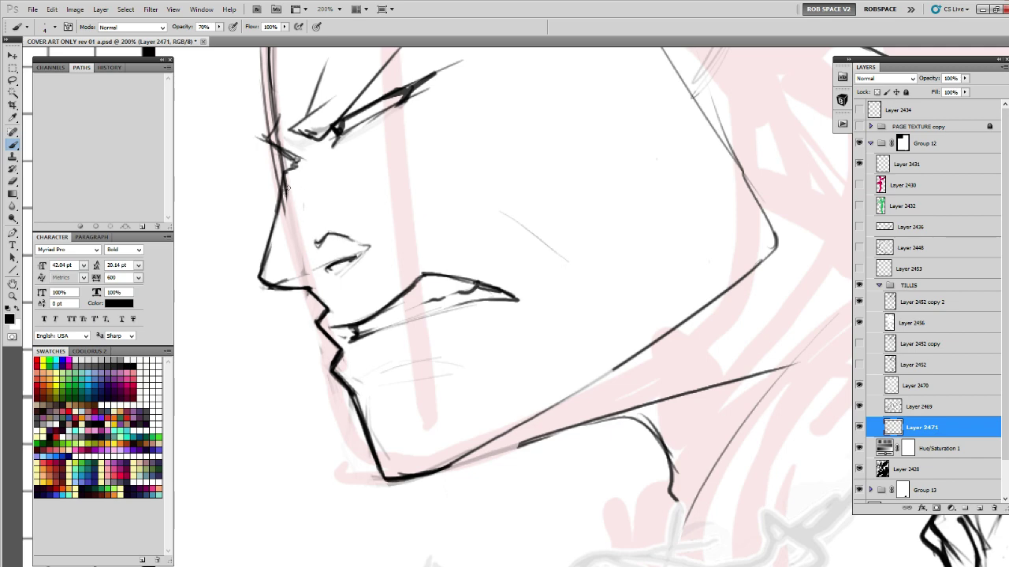
key(e)
mouse_move(259, 152)
mouse_down()
mouse_move(335, 250)
mouse_move(334, 225)
mouse_move(349, 252)
mouse_up()
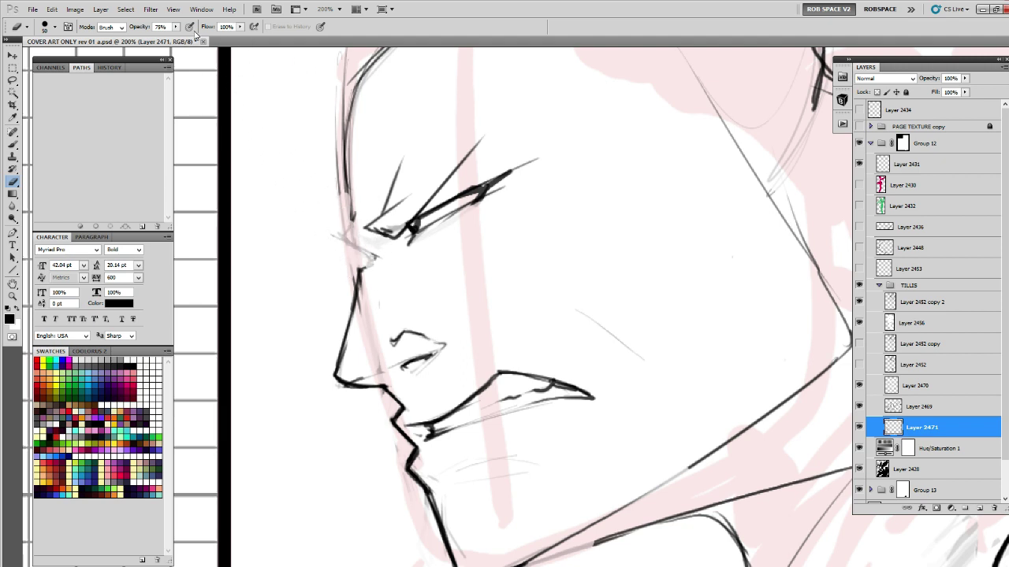
Set the eraser opacity to 55% and redraw the notch between the forehead and nose bridge as a clean angular line.
click(178, 29)
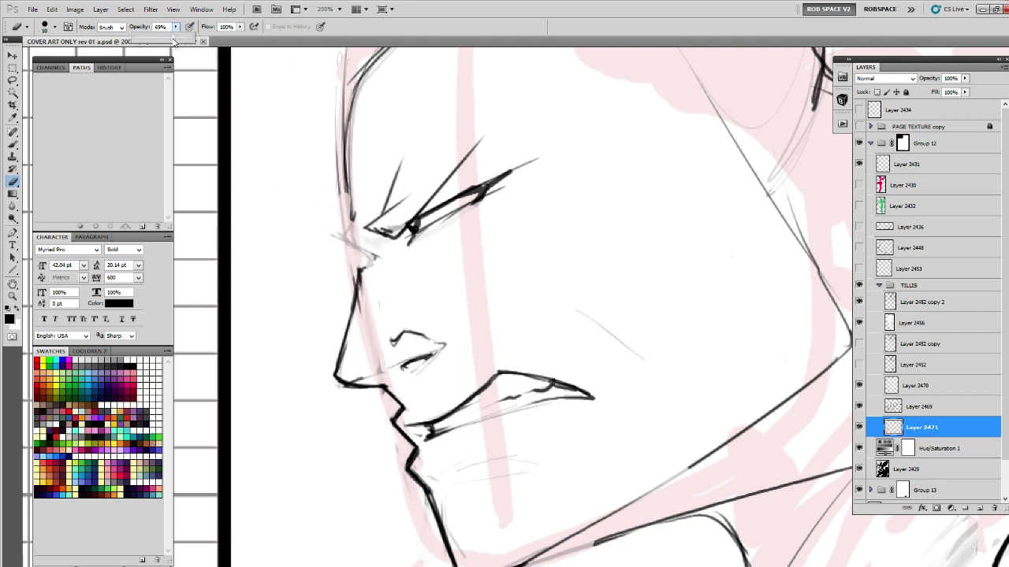
mouse_move(349, 240)
mouse_down()
mouse_move(370, 268)
mouse_move(354, 290)
mouse_move(341, 237)
mouse_up()
key(ctrl+z)
key(5)
key(5)
key(b)
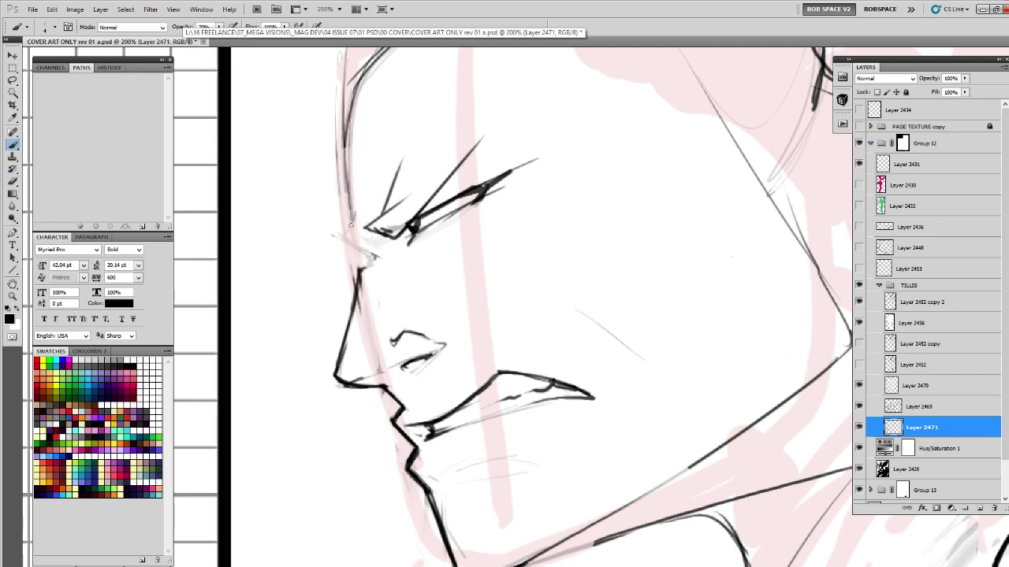
drag(359, 207, 345, 240)
mouse_move(345, 241)
mouse_down()
mouse_move(373, 260)
mouse_move(384, 229)
mouse_up()
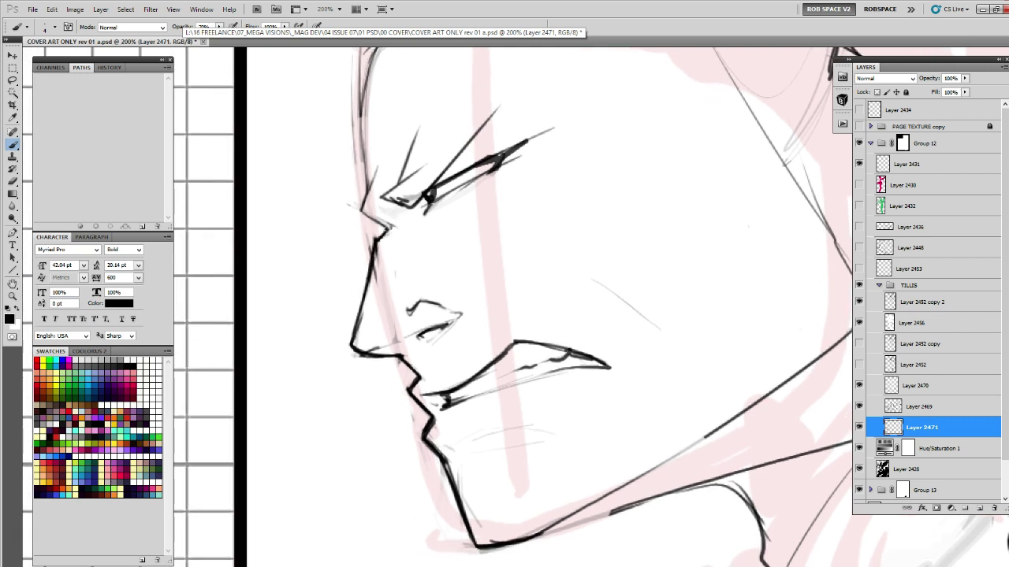
Lighten the inner part of the eye and redefine the pupil and the lower lid line.
mouse_move(446, 215)
mouse_down()
mouse_move(430, 230)
mouse_move(412, 197)
mouse_up()
key(e)
key(b)
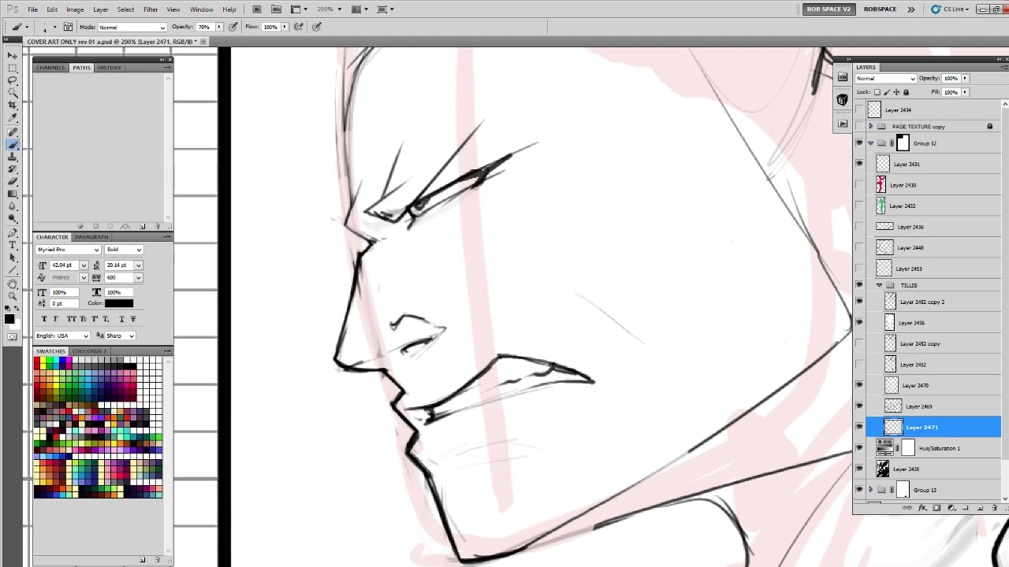
drag(431, 207, 524, 154)
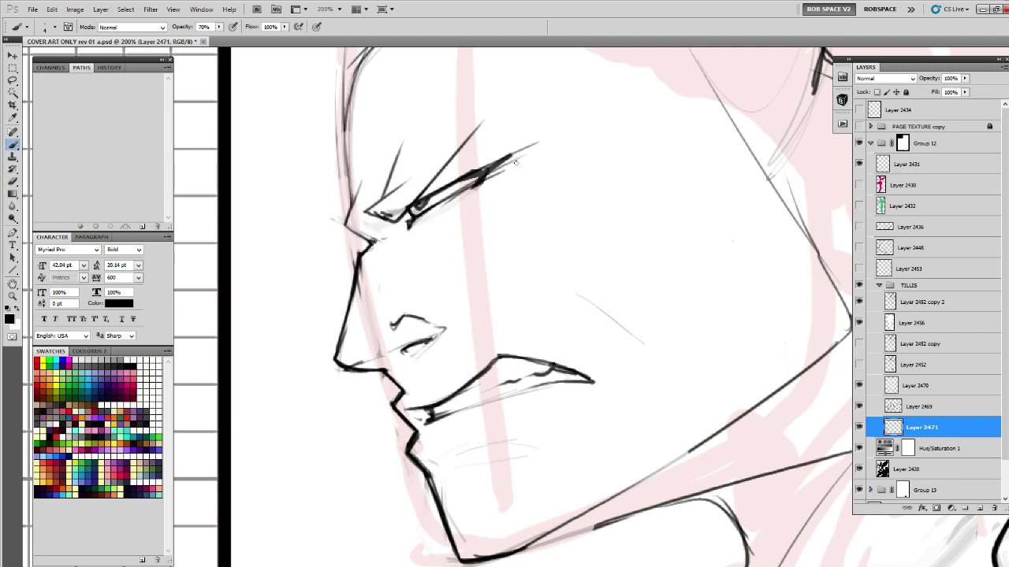
Sketch an angular cheekbone contour behind the eye with a line running down toward the cheek.
mouse_move(551, 186)
mouse_down()
mouse_move(464, 162)
mouse_move(502, 258)
mouse_move(435, 211)
mouse_move(420, 142)
mouse_move(495, 228)
mouse_move(414, 98)
mouse_up()
drag(457, 125, 489, 140)
mouse_move(462, 184)
mouse_down()
mouse_move(492, 234)
mouse_move(550, 289)
mouse_up()
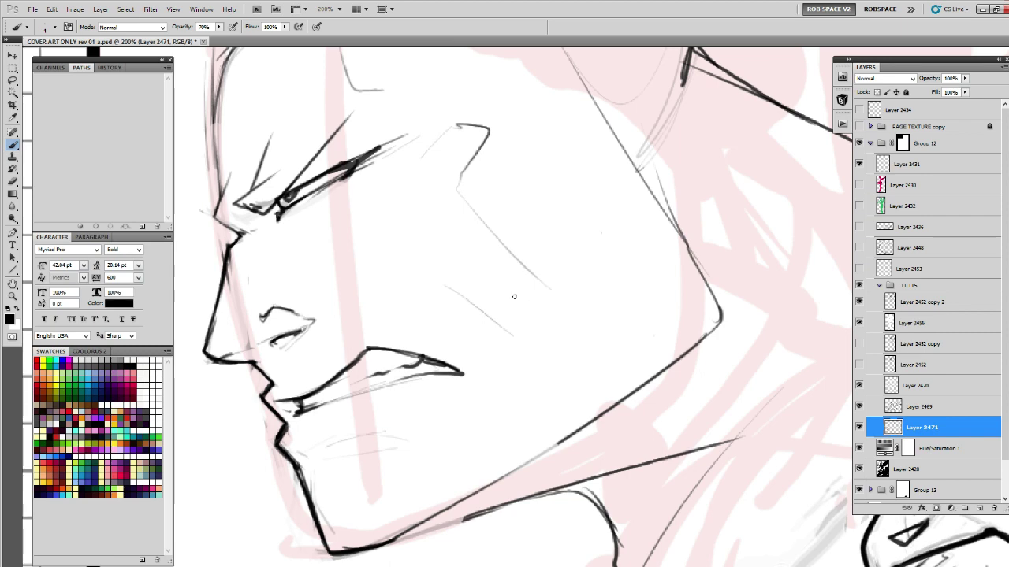
Draw the lower cheek contour as a long diagonal bending back at an angle in front of the jaw corner.
drag(488, 279, 578, 336)
drag(585, 367, 597, 264)
mouse_move(580, 229)
mouse_down()
mouse_move(604, 263)
mouse_move(561, 306)
mouse_up()
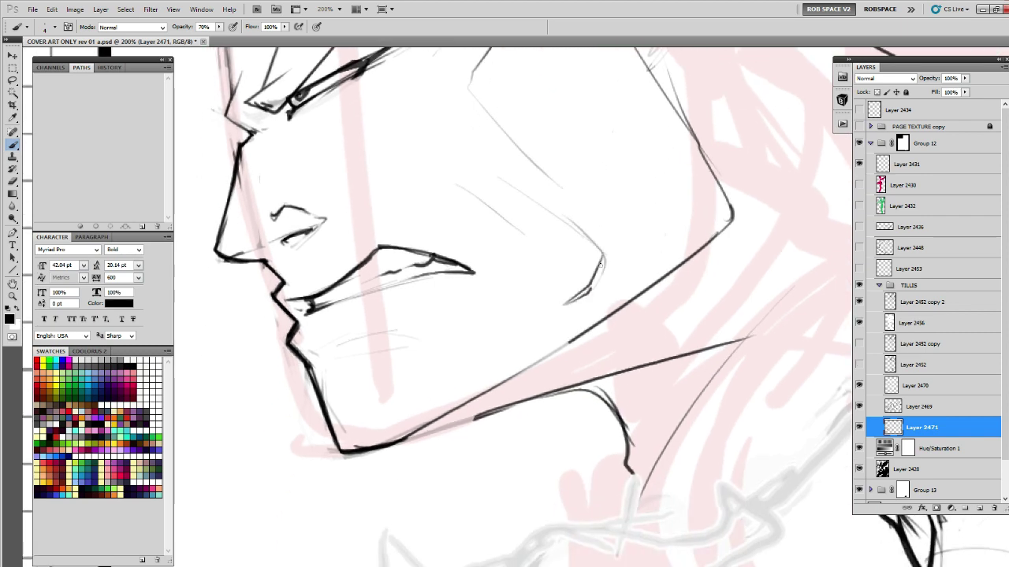
drag(605, 259, 590, 289)
drag(663, 236, 550, 345)
mouse_move(533, 186)
mouse_down()
mouse_move(613, 278)
mouse_move(542, 301)
mouse_up()
key(ctrl+z)
drag(491, 220, 496, 229)
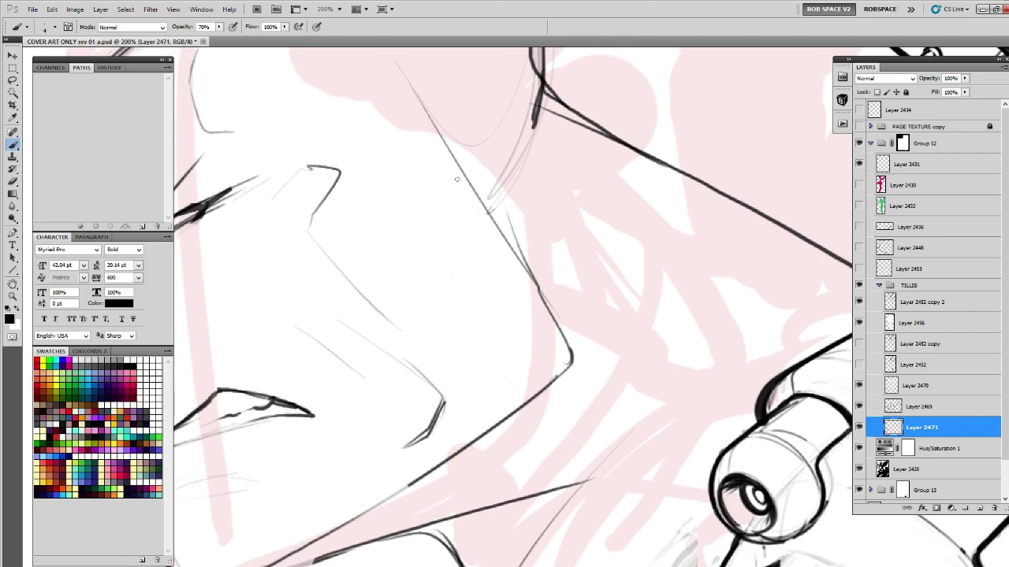
Strengthen the back of the jaw and its underside with a darker line running from the jaw corner to the chin.
mouse_move(422, 131)
mouse_down()
mouse_move(572, 333)
mouse_move(636, 206)
mouse_move(647, 134)
mouse_move(638, 119)
mouse_move(639, 189)
mouse_up()
mouse_move(649, 134)
mouse_down()
mouse_move(629, 211)
mouse_move(650, 179)
mouse_up()
drag(663, 159, 483, 289)
drag(432, 316, 407, 331)
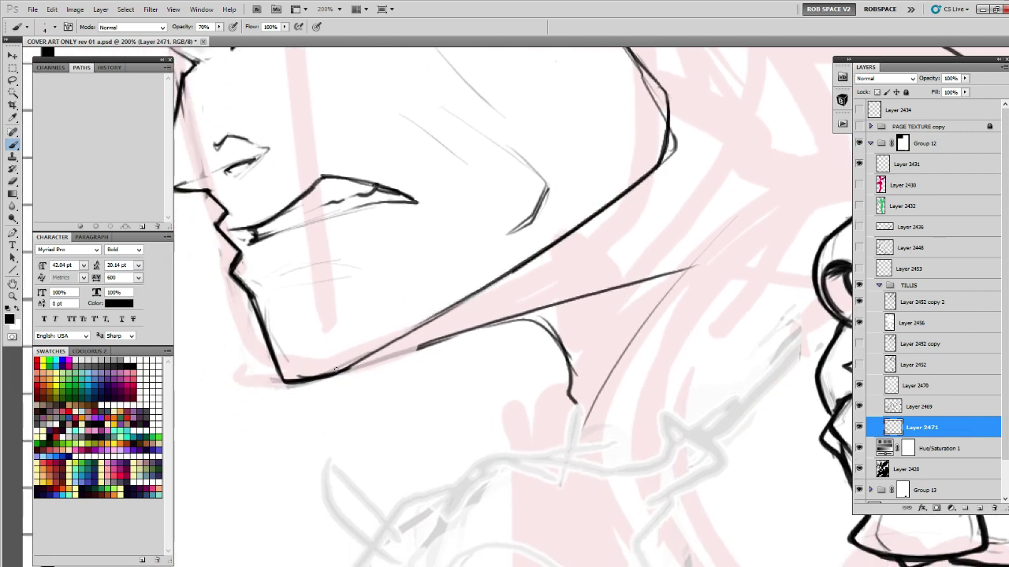
drag(330, 375, 602, 280)
Lasso the eye and brow area and transform it to 87.69% width with a vertical skew of -7.00.
alt+click(594, 300)
alt+click(593, 300)
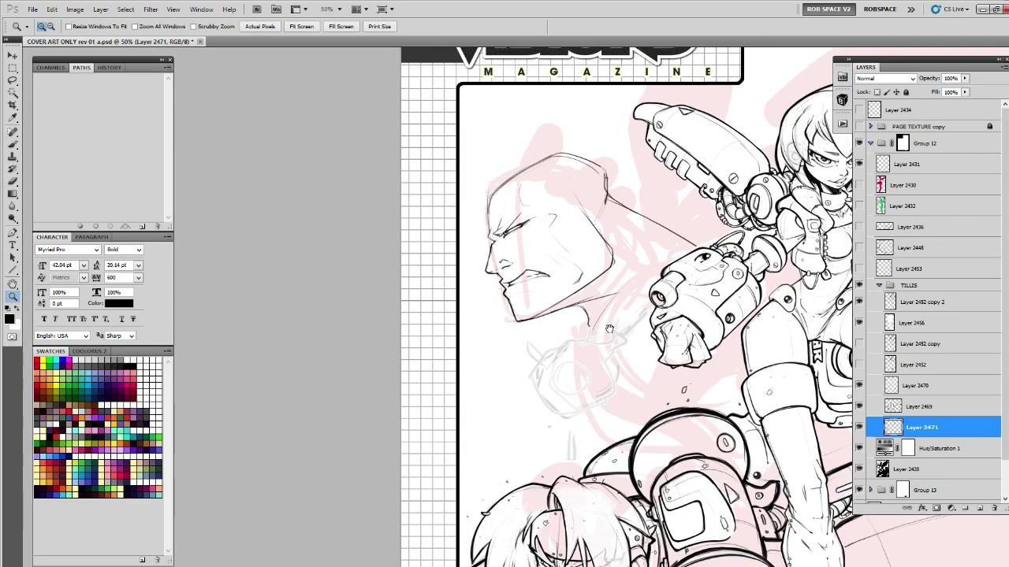
drag(580, 382, 496, 327)
click(425, 231)
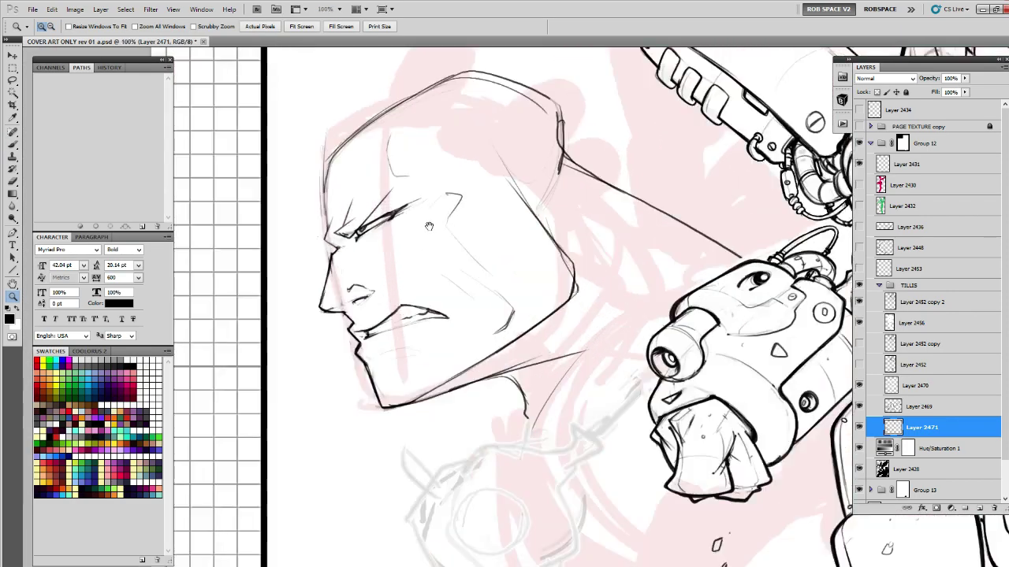
drag(414, 213, 432, 230)
key(l)
mouse_move(361, 223)
mouse_down()
mouse_move(416, 251)
mouse_move(440, 195)
mouse_up()
key(ctrl+t)
drag(454, 231, 446, 214)
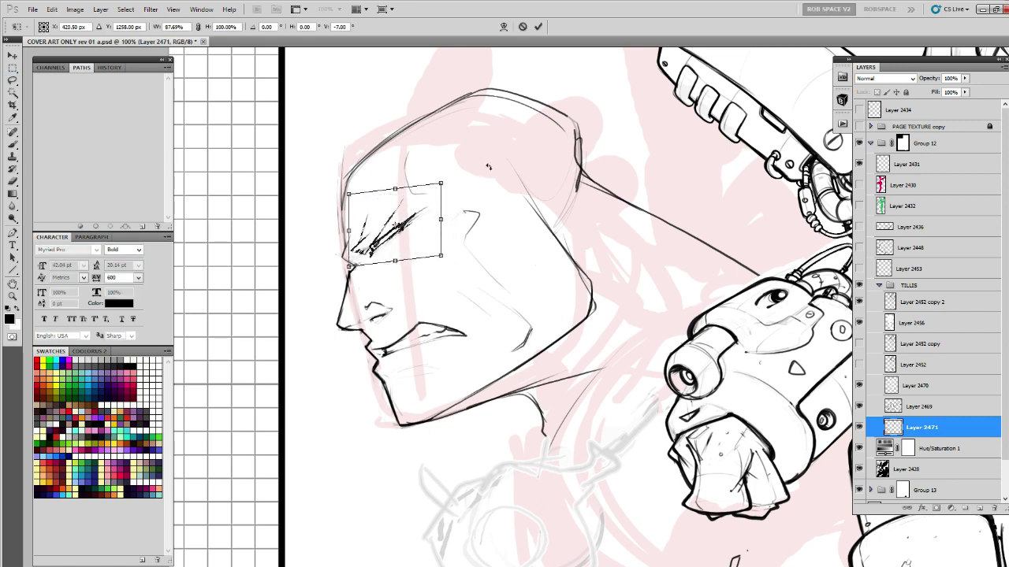
key(Return)
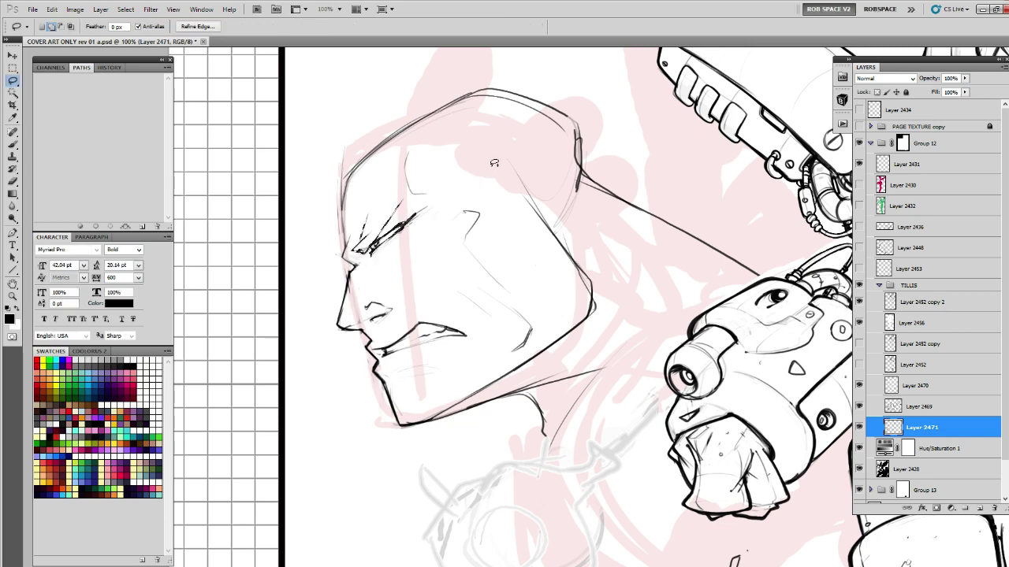
key(ctrl+d)
Lasso the mouth and transform it to 94.58% width with a vertical skew of -5.65.
drag(573, 286, 478, 279)
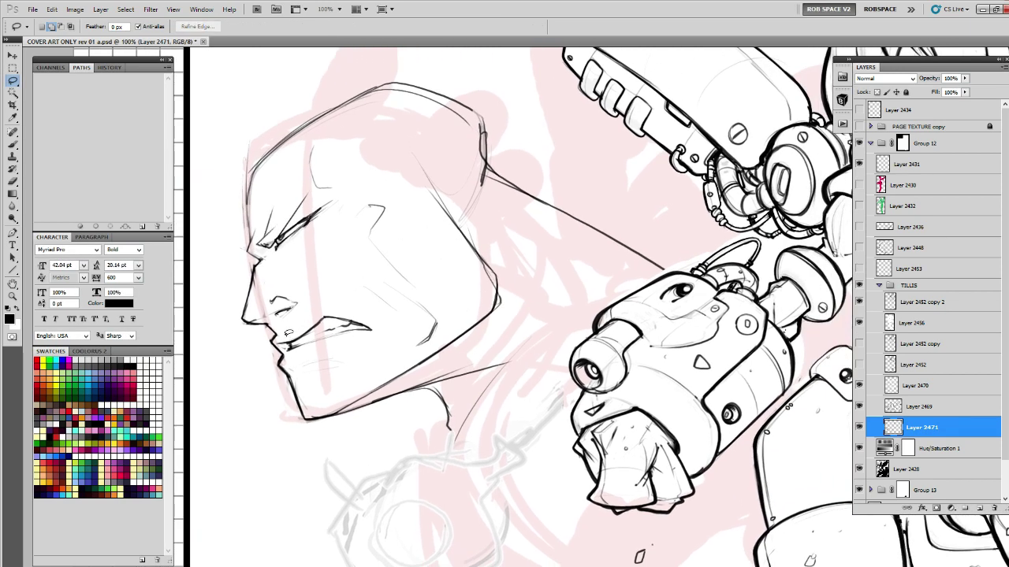
mouse_move(287, 334)
mouse_down()
mouse_move(331, 353)
mouse_move(306, 315)
mouse_move(275, 304)
mouse_up()
key(ctrl+t)
drag(386, 323, 379, 322)
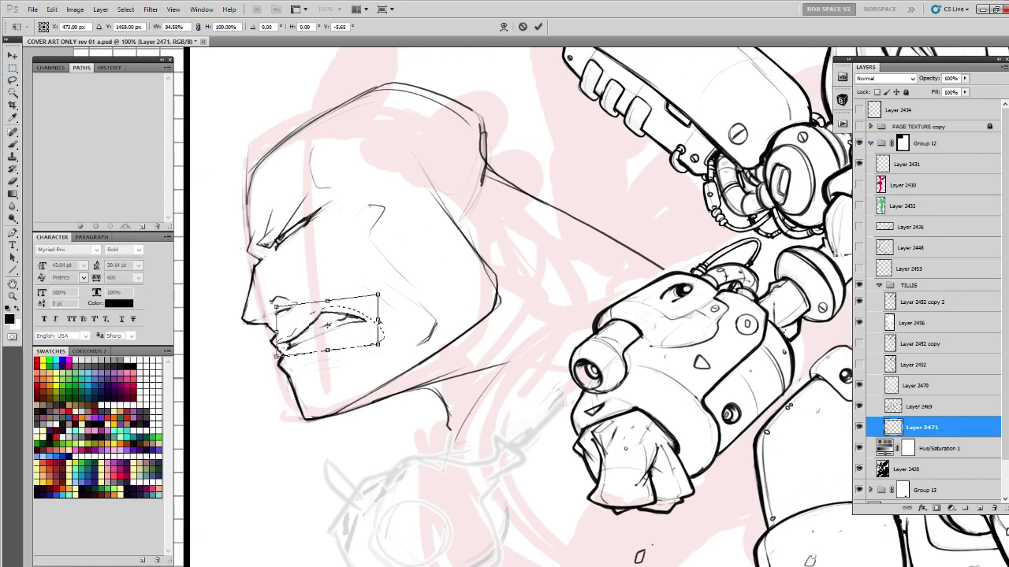
key(Return)
key(ctrl+d)
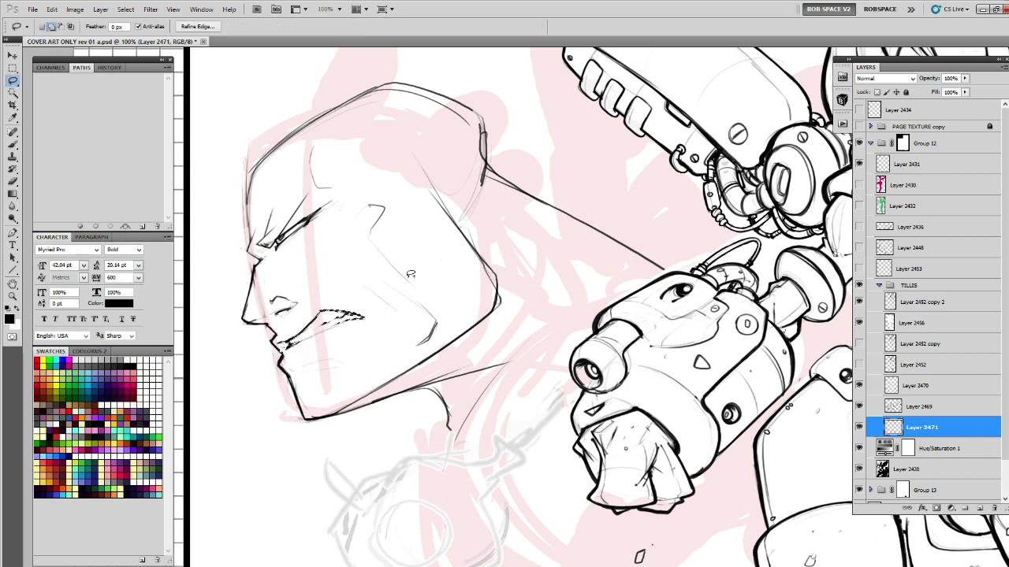
key(ctrl+d)
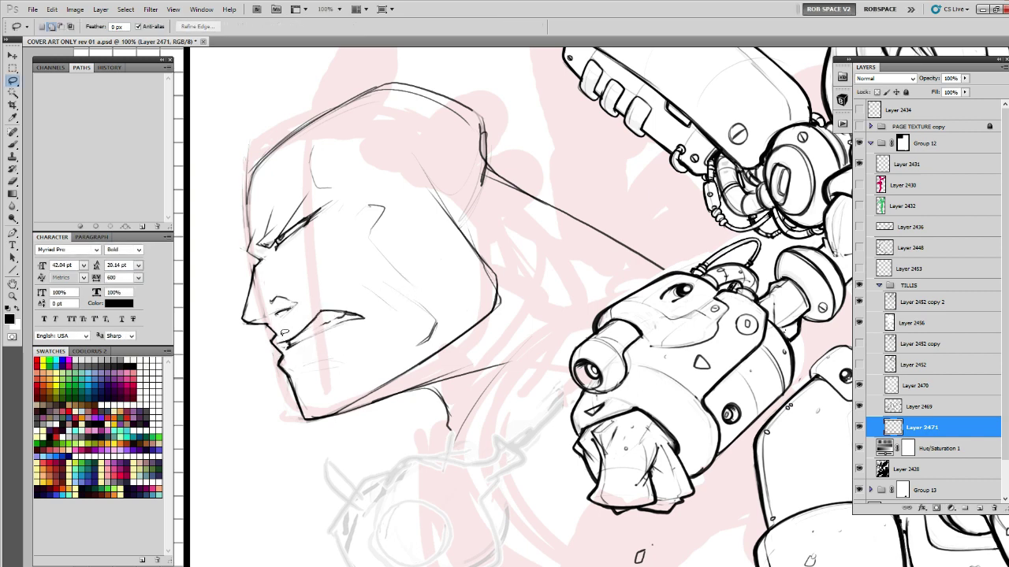
Reselect the mouth and widen it to 107.50% with a vertical skew of -5.31.
mouse_move(289, 353)
mouse_down()
mouse_move(314, 304)
mouse_move(276, 345)
mouse_up()
key(ctrl+t)
mouse_move(381, 322)
mouse_down()
mouse_move(398, 309)
mouse_move(390, 313)
mouse_up()
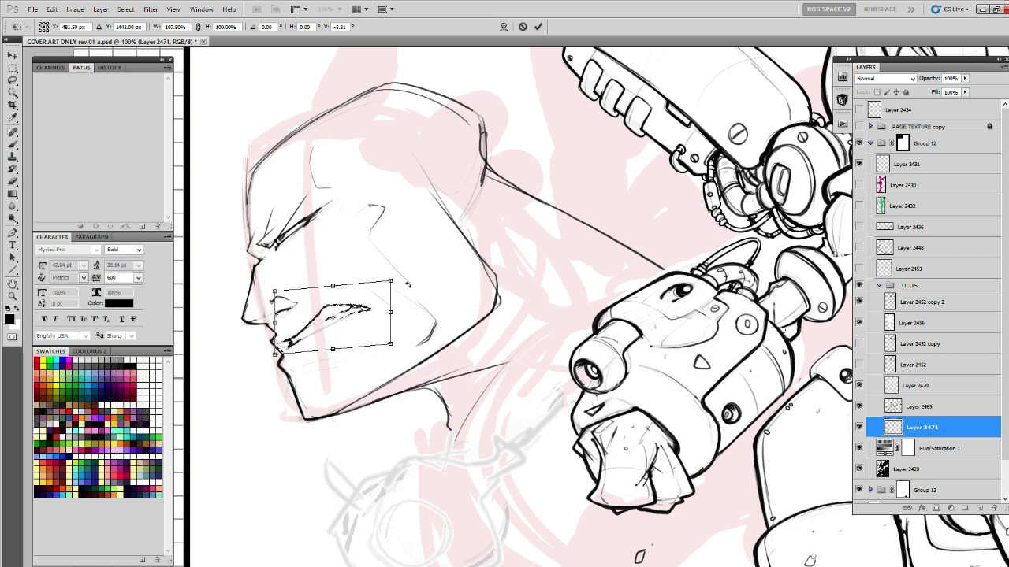
key(Return)
drag(474, 288, 394, 273)
Lighten the upper contour of the nostril wing with the eraser.
key(b)
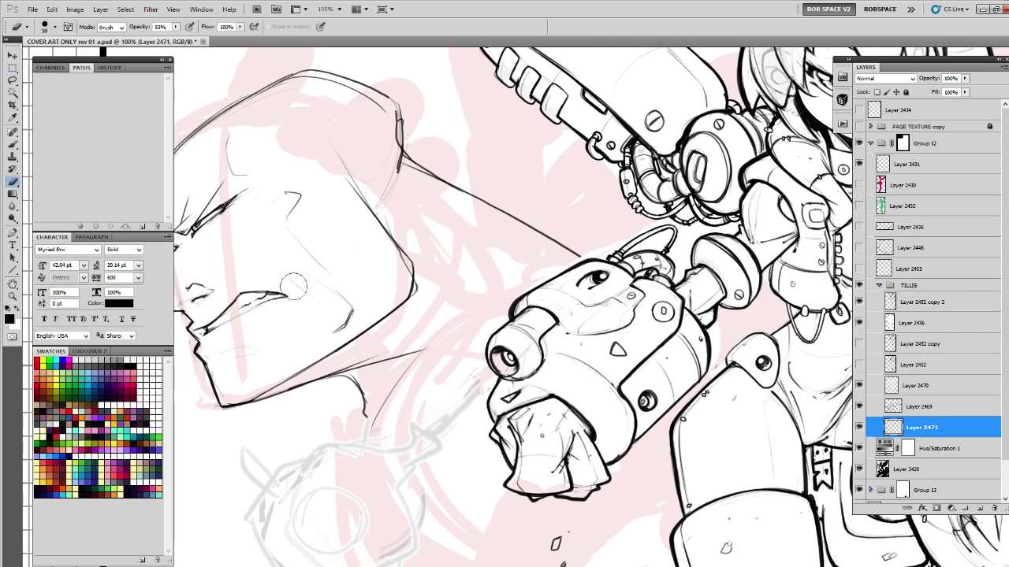
key(z)
click(278, 283)
drag(327, 281, 491, 252)
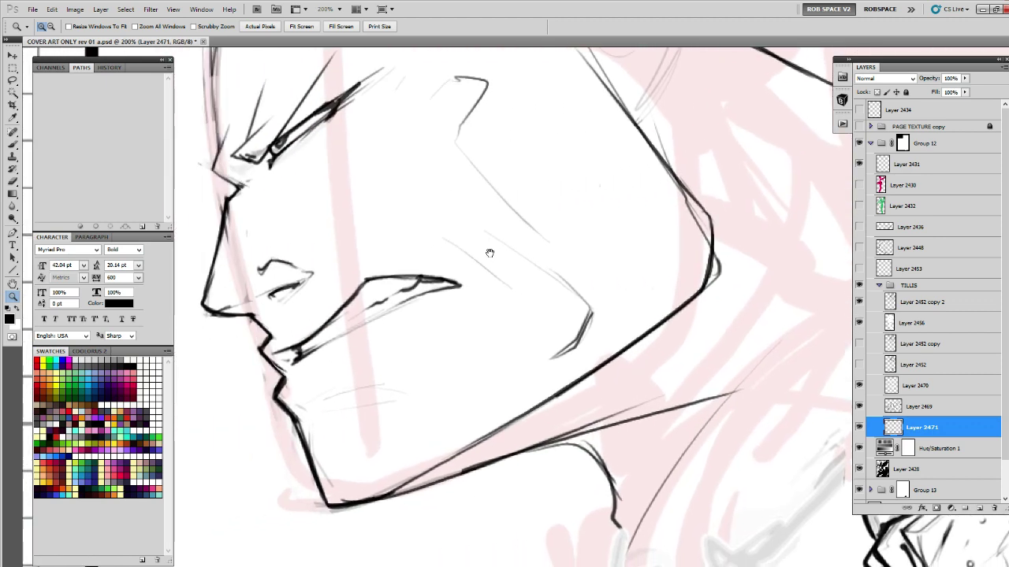
mouse_move(422, 281)
mouse_down()
mouse_move(461, 273)
mouse_move(452, 304)
mouse_up()
key(b)
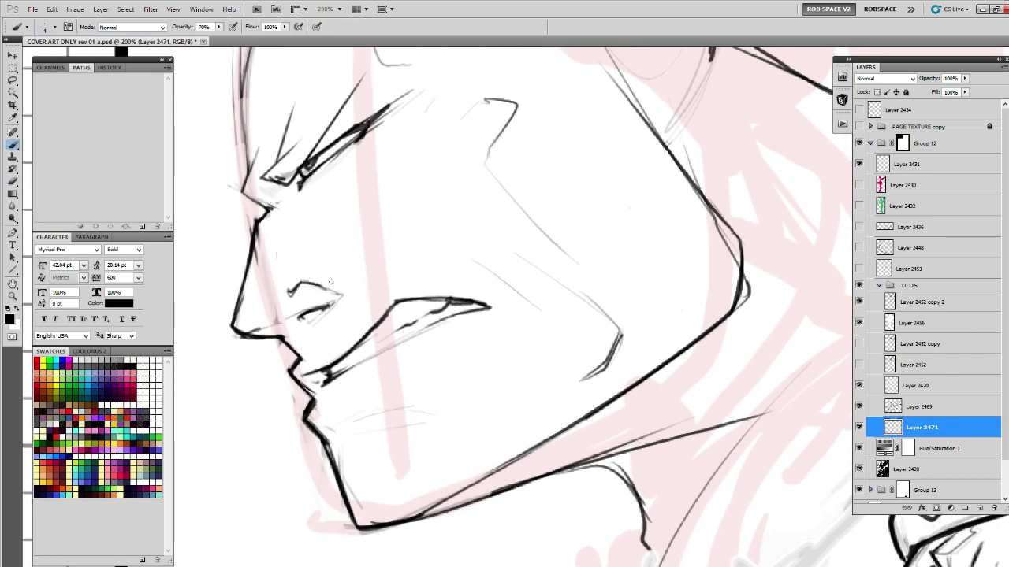
key(e)
drag(325, 287, 288, 292)
Redraw the top of the nostril wing as a thin line wrapping around its rear tip.
key(b)
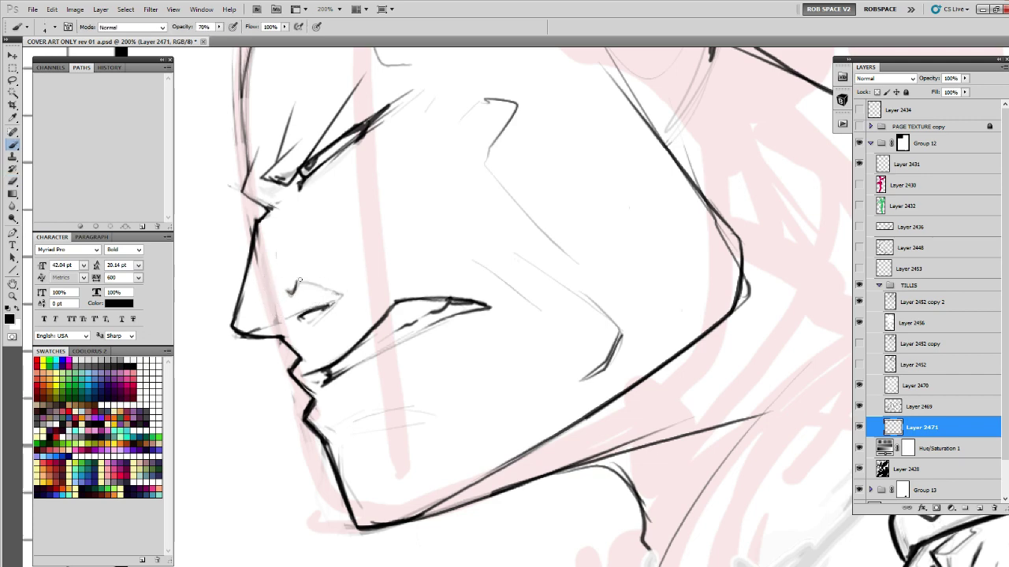
key(ctrl+z)
drag(343, 294, 459, 249)
mouse_move(391, 263)
mouse_down()
mouse_move(494, 219)
mouse_move(434, 274)
mouse_up()
drag(496, 252, 543, 284)
Set the eraser opacity to 67% and size to 15, and soften the rear lines of the nostril wing.
key(e)
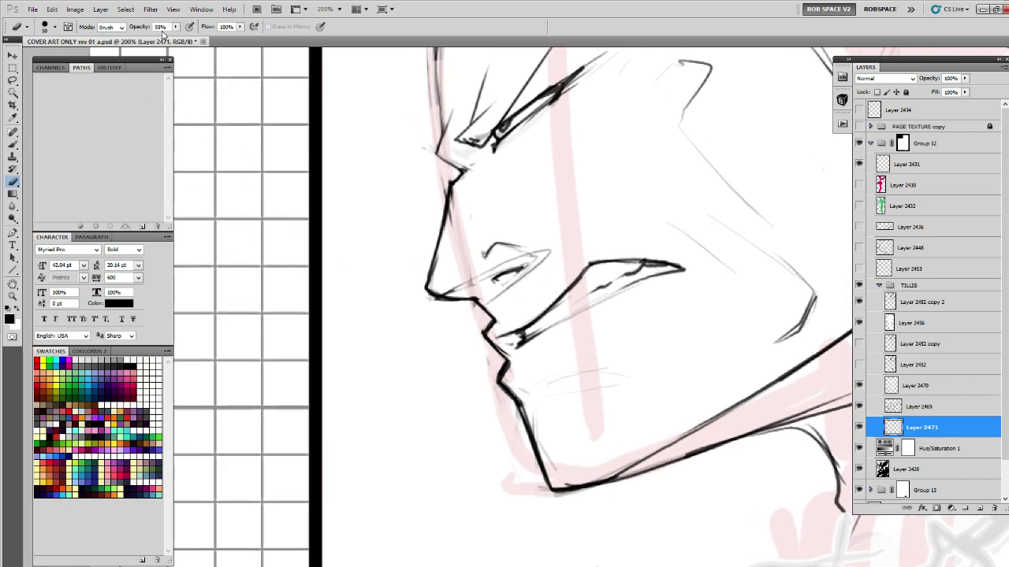
click(176, 26)
drag(186, 41, 183, 41)
mouse_move(486, 308)
mouse_down()
mouse_move(550, 254)
mouse_move(461, 279)
mouse_up()
key([)
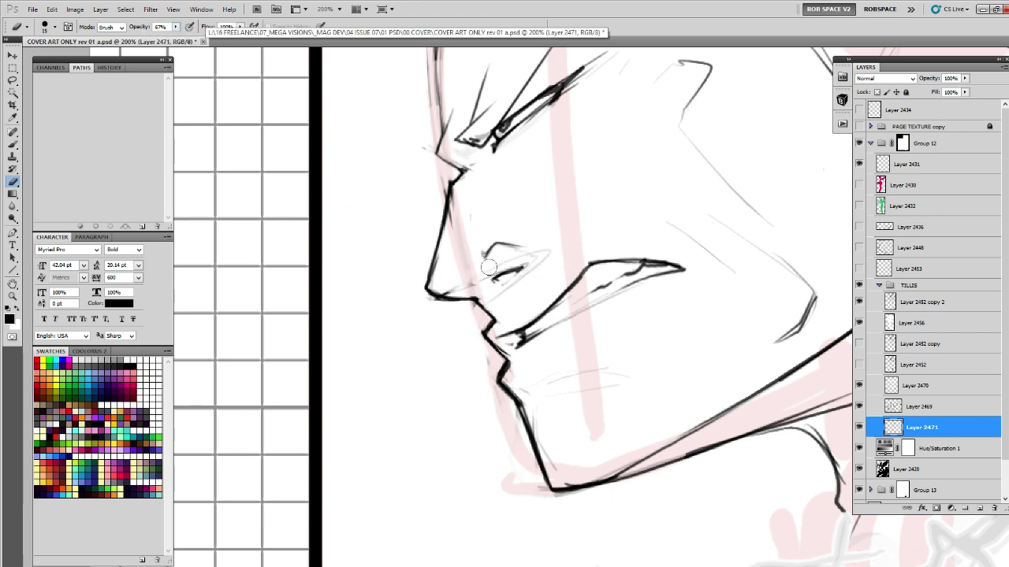
Draw a fine line from the base of the nose up around the back of the nostril wing.
key(b)
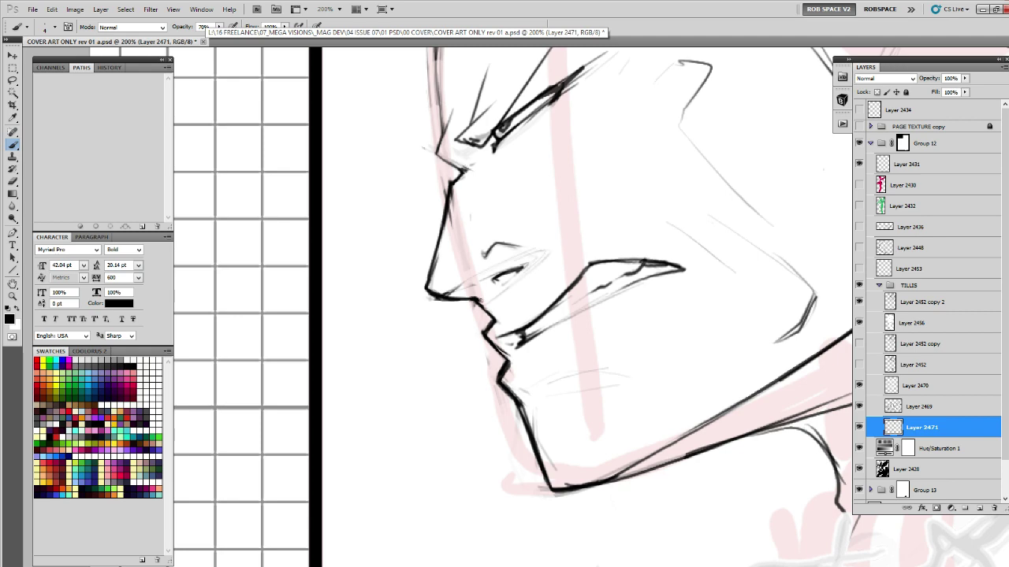
drag(480, 301, 551, 246)
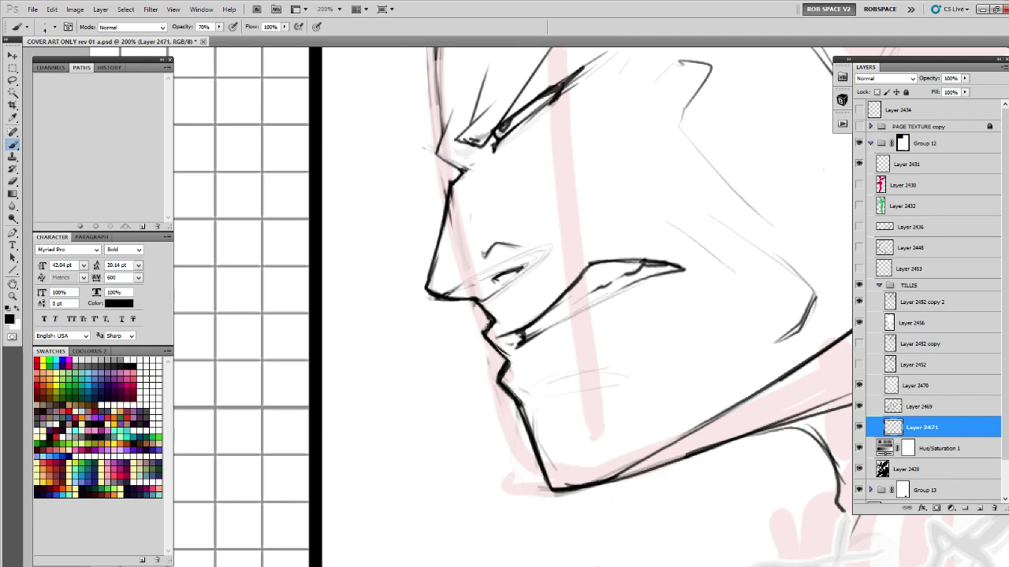
drag(490, 324, 497, 354)
drag(596, 344, 391, 405)
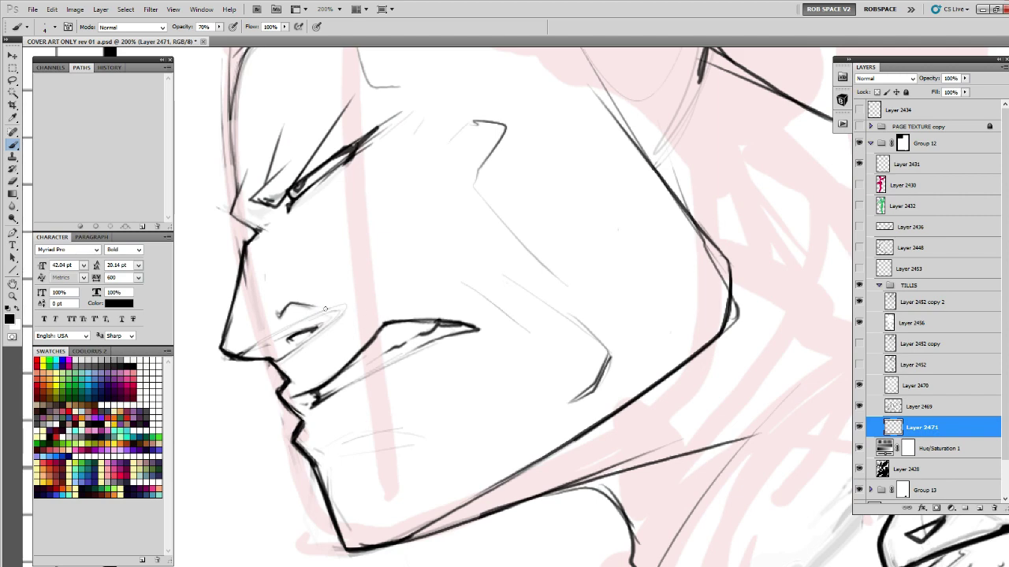
Rework the nostril wing's upper contour into an angular line and add a faint side-plane line below the nose bridge.
key(e)
mouse_move(282, 313)
mouse_down()
mouse_move(331, 308)
mouse_move(277, 306)
mouse_up()
key(b)
key(ctrl+z)
drag(260, 250, 261, 278)
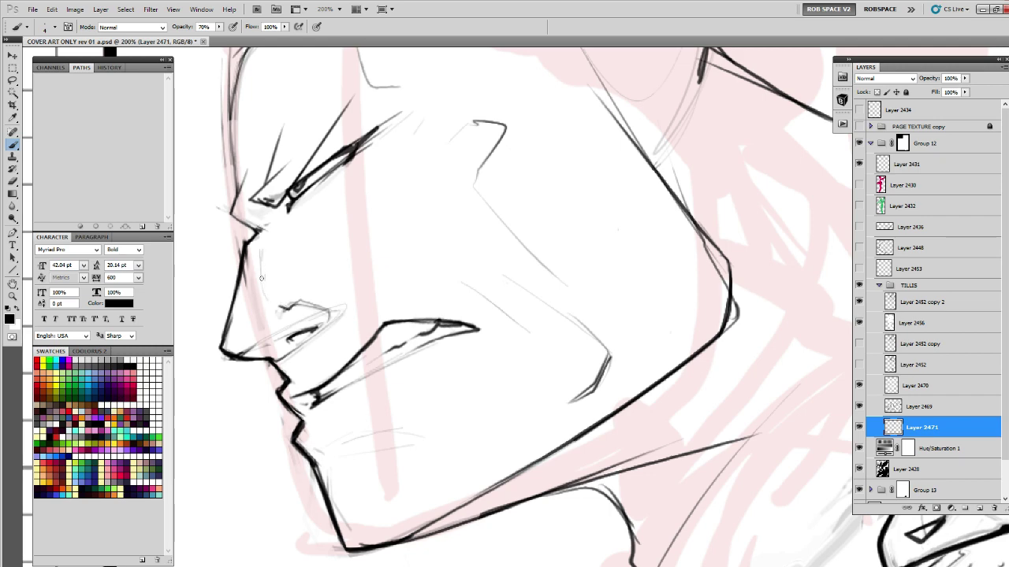
Draw a light curve from beside the nose across the cheek into the lower cheek contour, fading the overlapping strokes.
drag(519, 287, 405, 243)
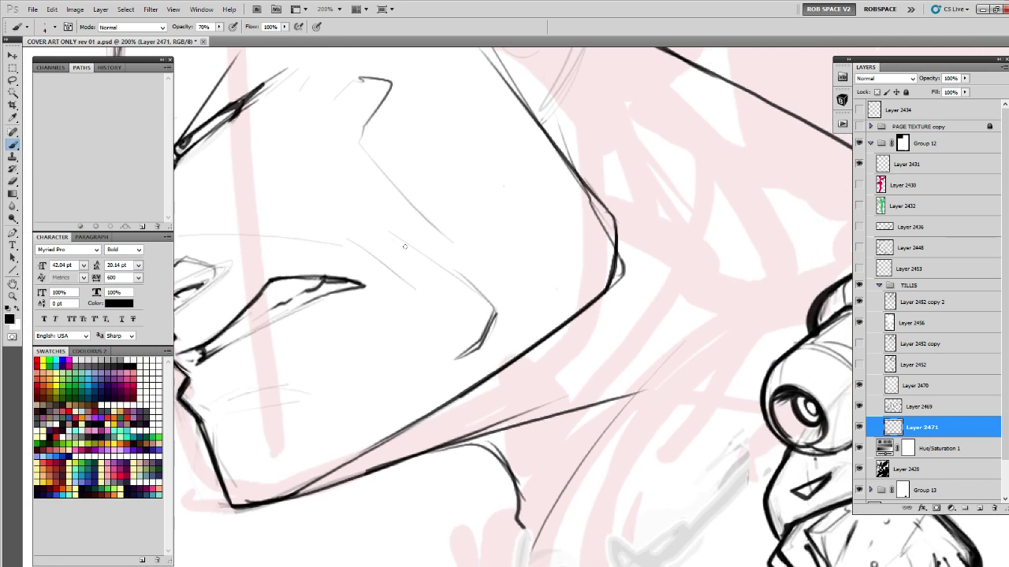
mouse_move(259, 210)
mouse_down()
mouse_move(487, 296)
mouse_move(540, 303)
mouse_up()
key(e)
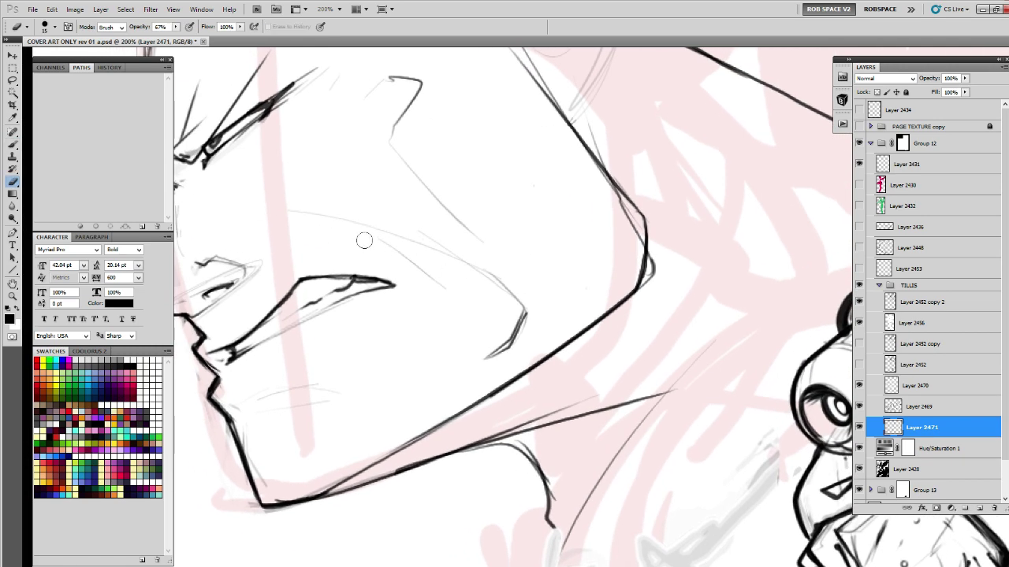
drag(364, 241, 500, 313)
key(b)
mouse_move(428, 298)
mouse_down()
mouse_move(600, 200)
mouse_move(513, 189)
mouse_move(433, 218)
mouse_up()
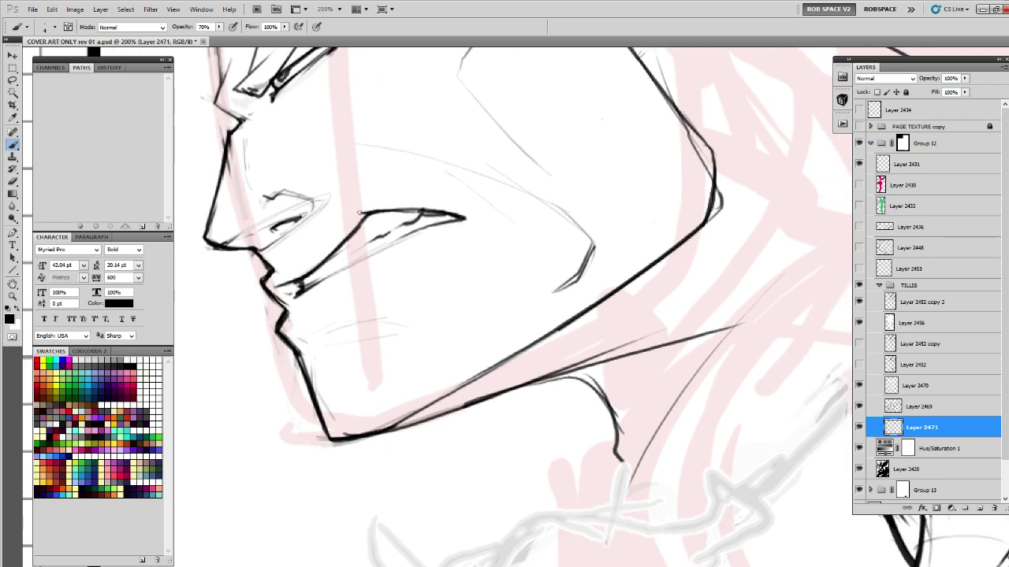
Thicken the upper mouth line and redraw the lower mouth line as a clean diagonal rising to the mouth corner.
mouse_move(391, 212)
mouse_down()
mouse_move(474, 216)
mouse_move(646, 168)
mouse_up()
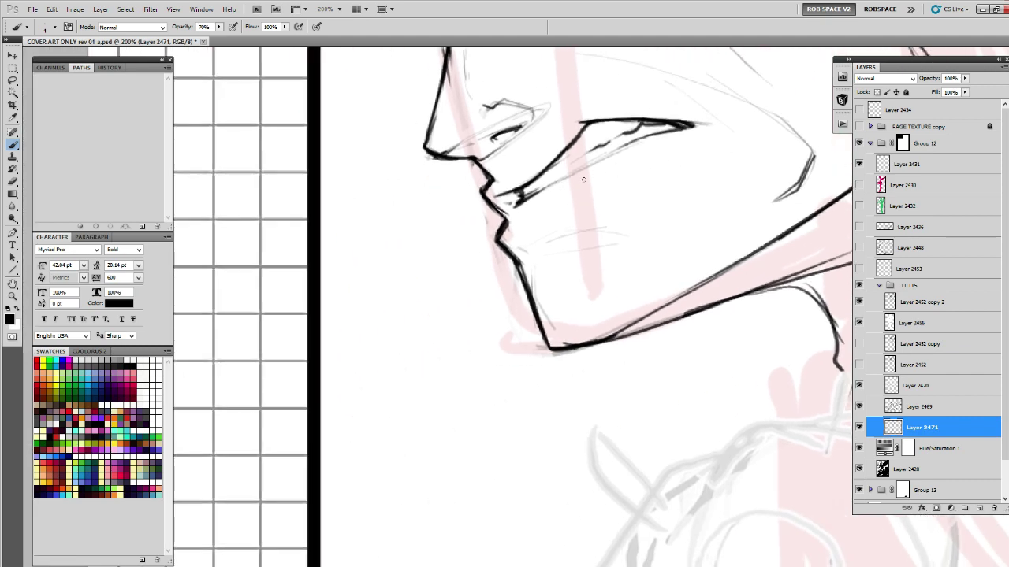
key(e)
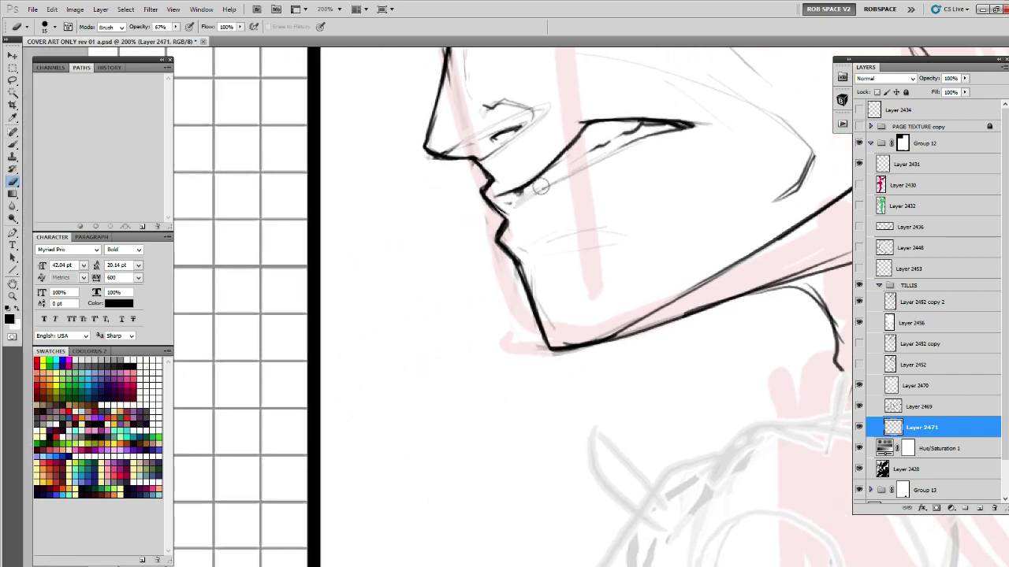
key(b)
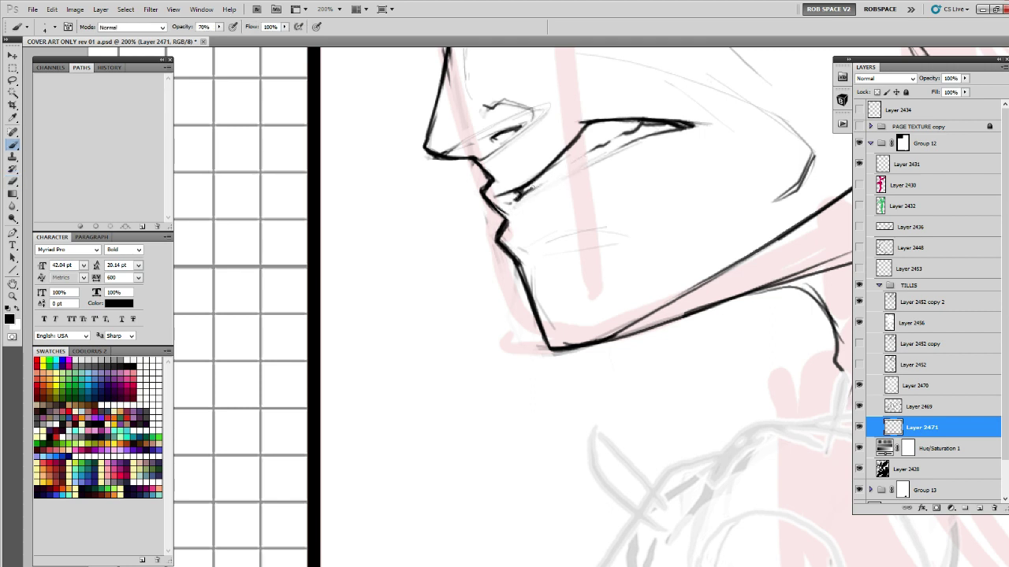
key(e)
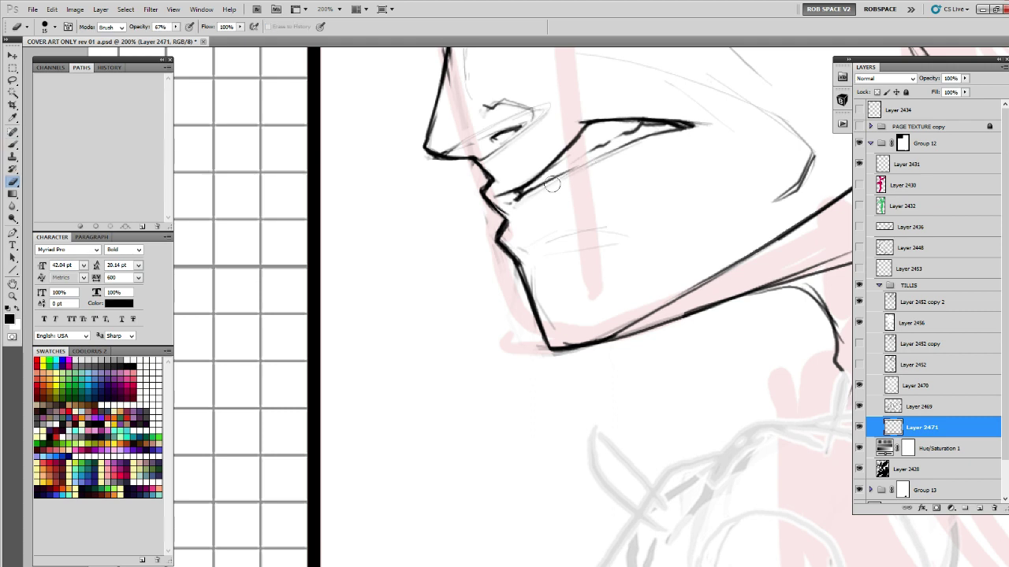
key(b)
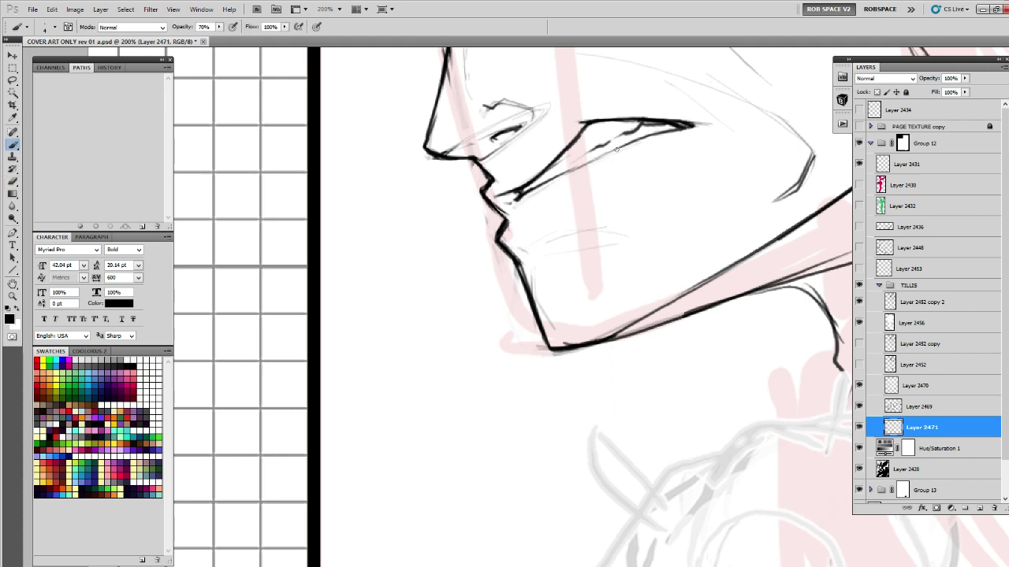
key(e)
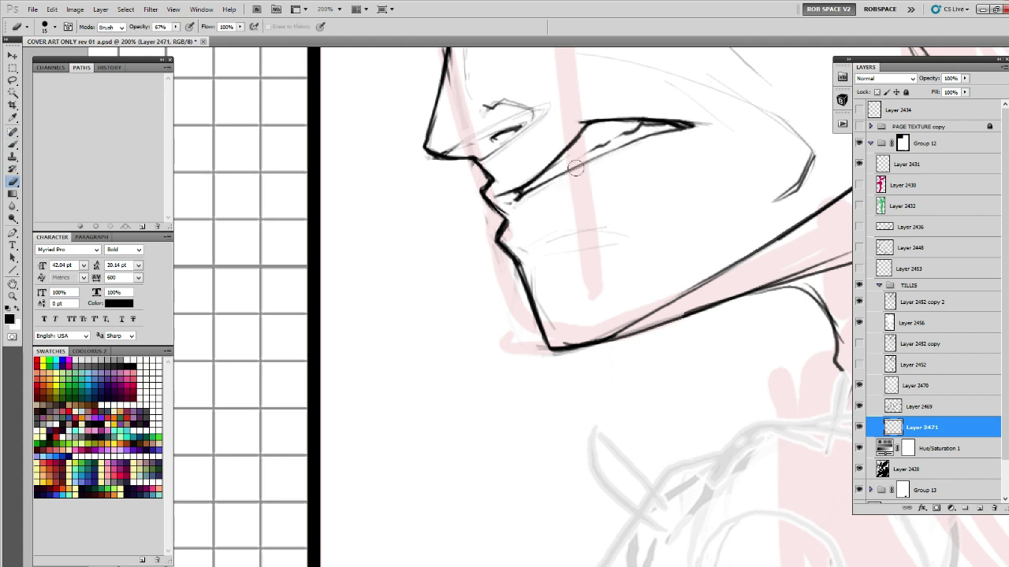
key(b)
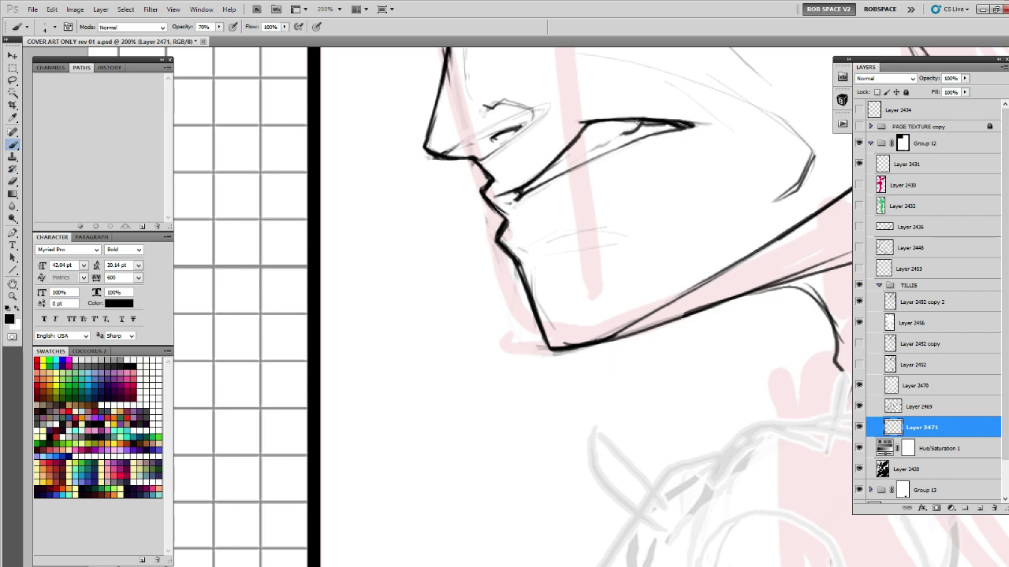
Darken the jagged inner edge of the open mouth and reinforce the front of the lip line.
drag(638, 122, 612, 133)
drag(521, 189, 556, 170)
drag(626, 215, 476, 420)
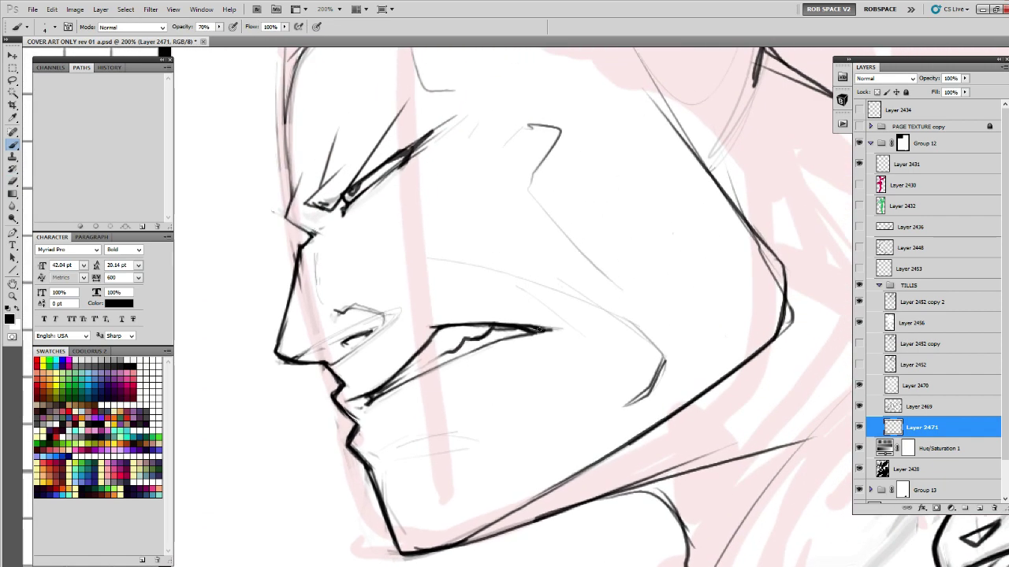
Extend the mouth corner, add a short faint crease behind it, and draw a small hooked mark below the lower lip.
mouse_move(539, 328)
mouse_down()
mouse_move(568, 327)
mouse_move(591, 284)
mouse_up()
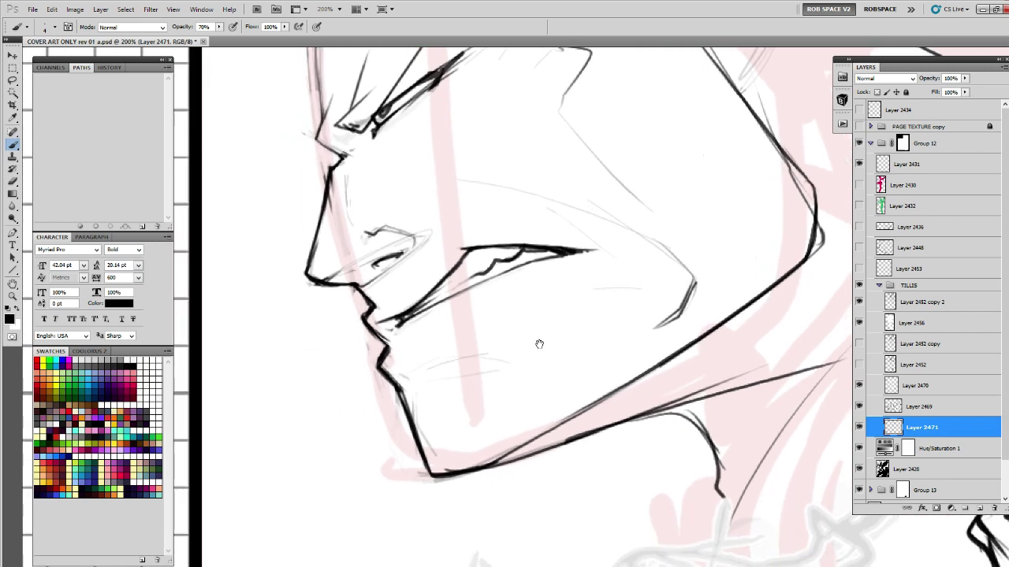
drag(539, 345, 570, 318)
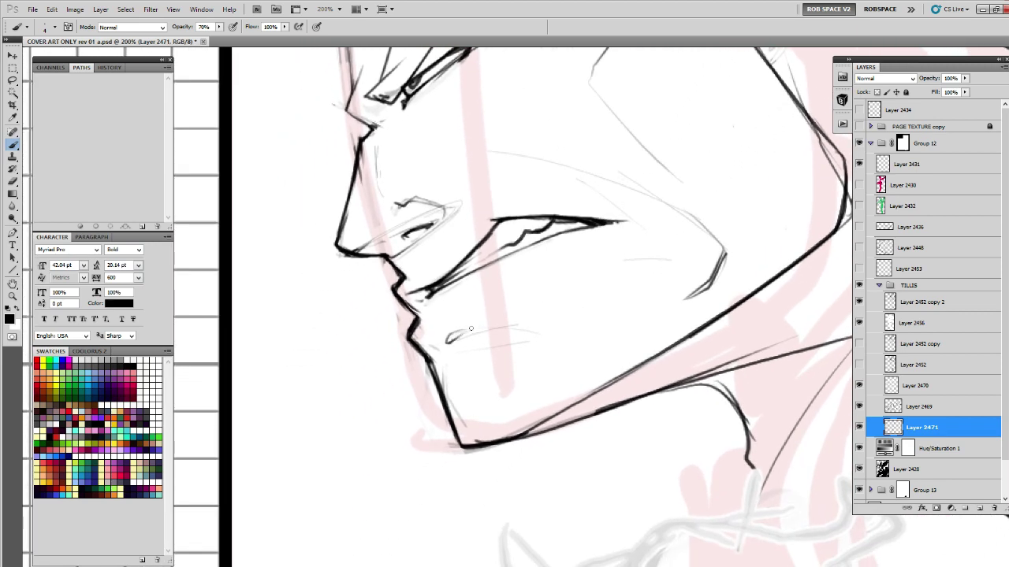
drag(617, 288, 578, 252)
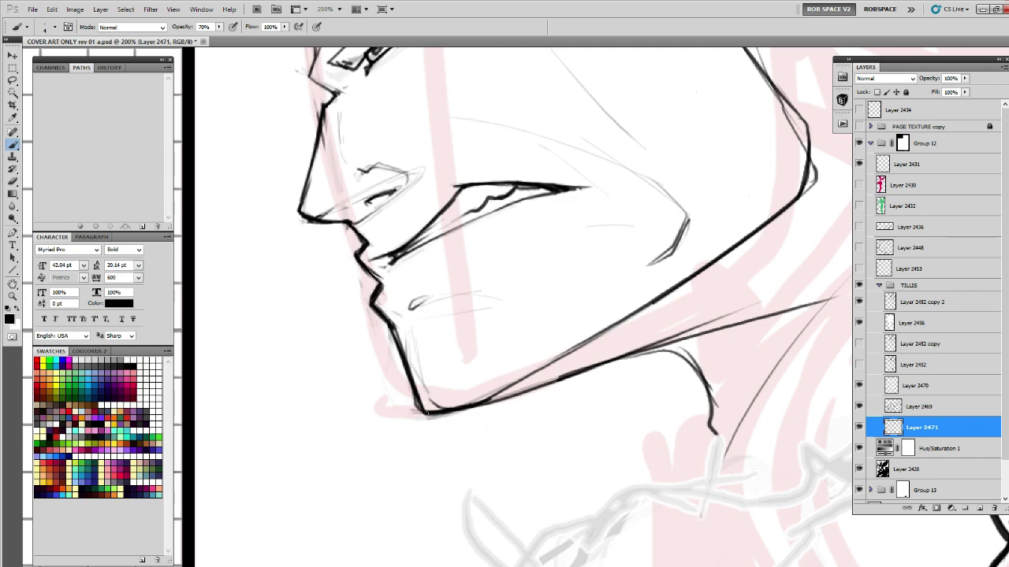
drag(500, 246, 486, 385)
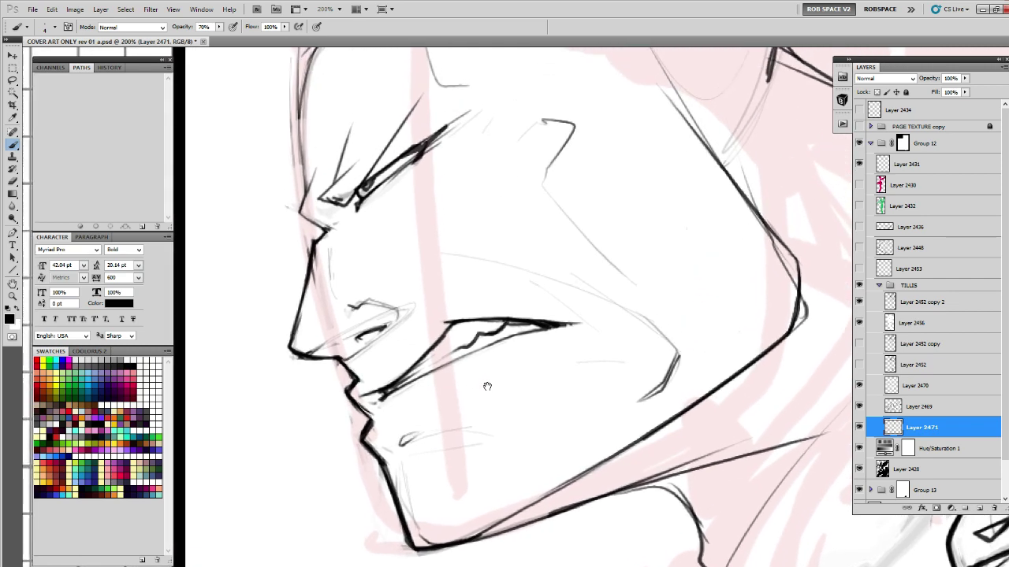
Erase the stray mark under the inner eye corner, redraw a short crease there, and darken the brow edge above the nose.
drag(433, 228, 551, 247)
key(e)
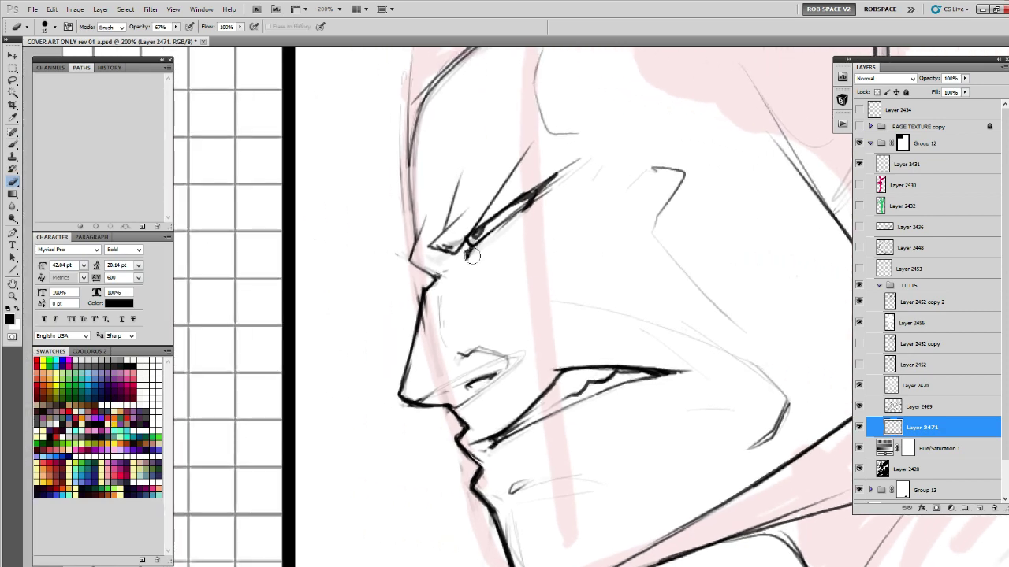
key(b)
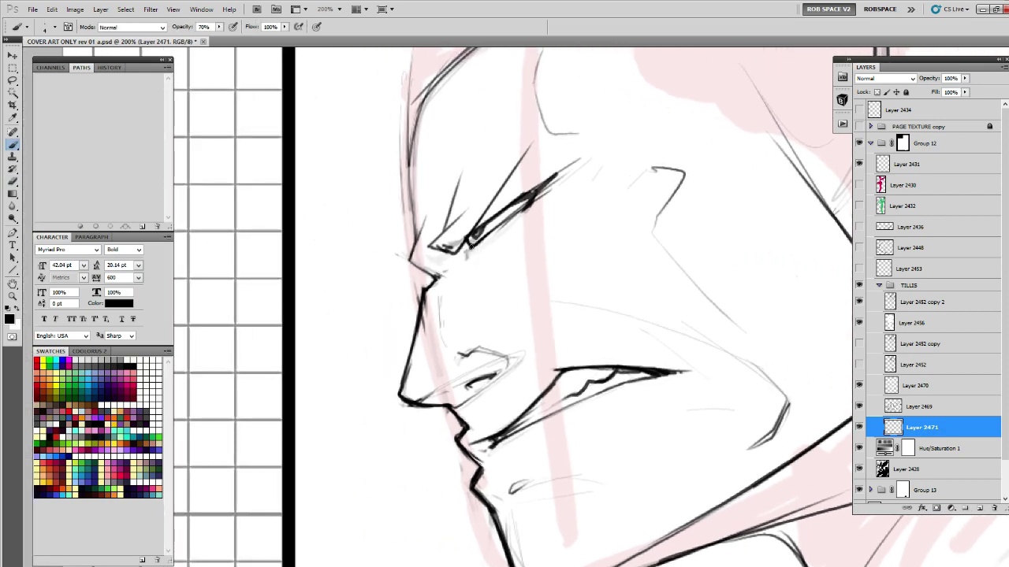
mouse_move(466, 246)
mouse_down()
mouse_move(415, 241)
mouse_move(442, 260)
mouse_up()
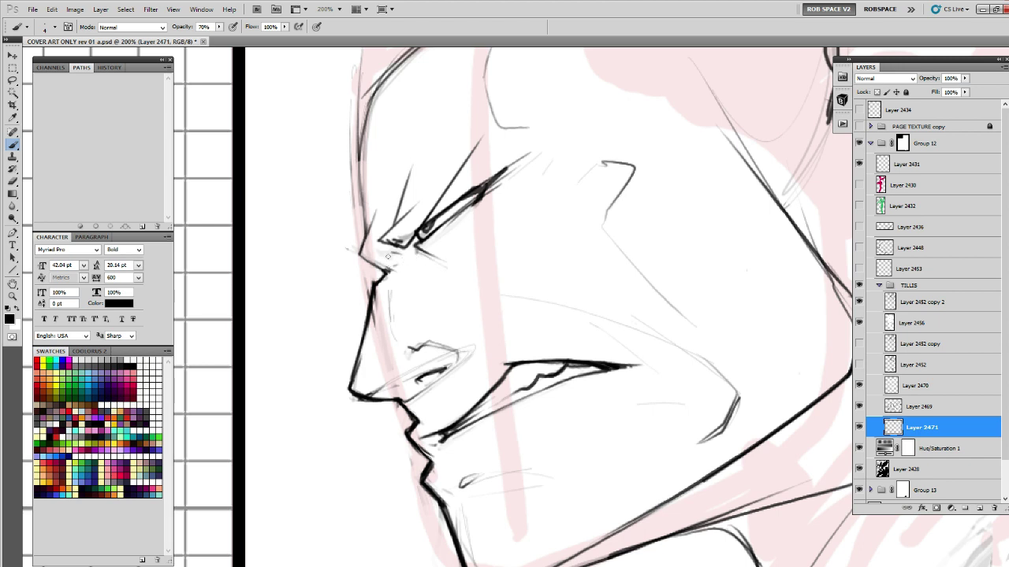
mouse_move(395, 163)
mouse_down()
mouse_move(359, 249)
mouse_move(371, 285)
mouse_move(389, 289)
mouse_up()
Sketch a light ear behind the temple with a curved outer rim, an inner rim and angular inner folds.
drag(633, 299, 576, 314)
drag(629, 217, 512, 277)
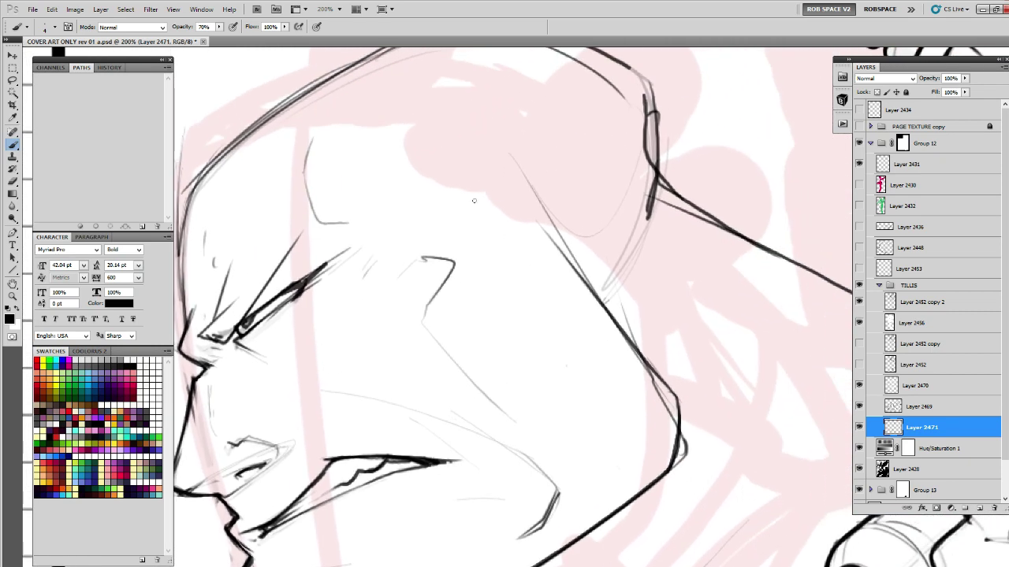
mouse_move(469, 192)
mouse_down()
mouse_move(484, 140)
mouse_move(539, 280)
mouse_move(532, 156)
mouse_up()
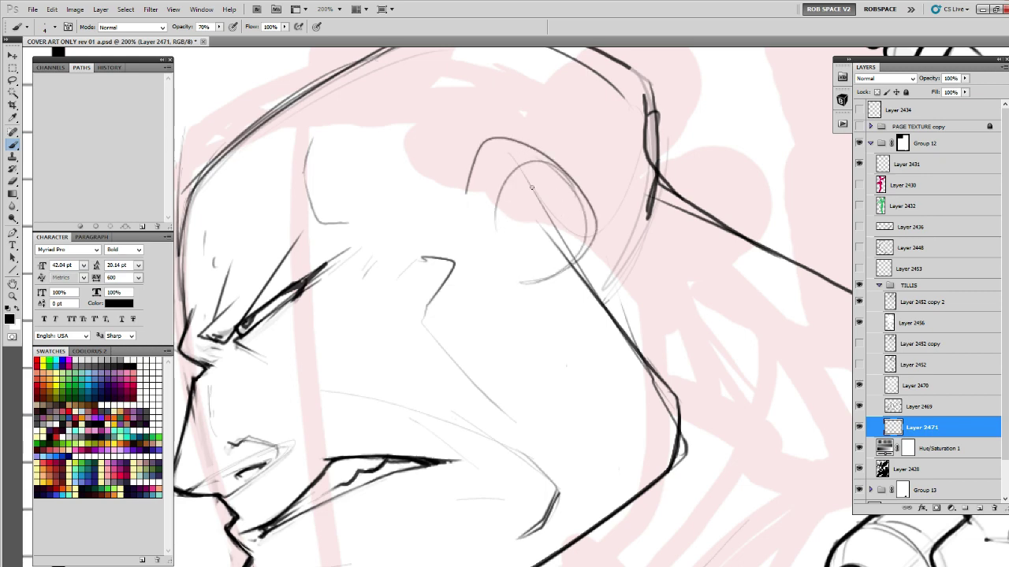
mouse_move(517, 165)
mouse_down()
mouse_move(443, 182)
mouse_move(424, 230)
mouse_move(447, 249)
mouse_move(450, 183)
mouse_up()
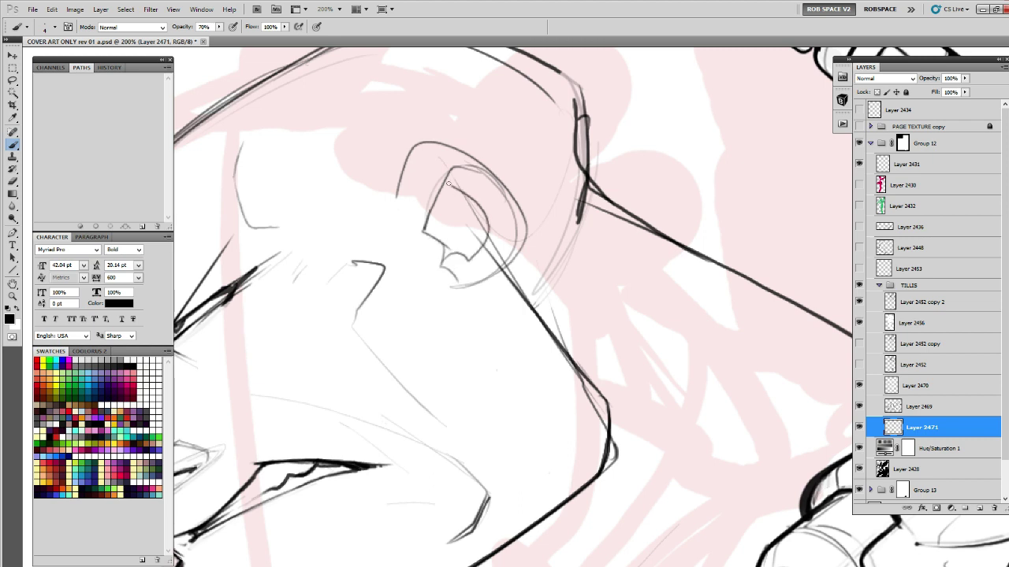
Darken the ear's top and rear edge down to the lobe and fade the loose strokes around it.
drag(444, 147, 519, 205)
mouse_move(513, 213)
mouse_down()
mouse_move(501, 140)
mouse_move(486, 220)
mouse_move(451, 246)
mouse_move(498, 142)
mouse_up()
key(e)
mouse_move(475, 214)
mouse_down()
mouse_move(492, 140)
mouse_move(500, 183)
mouse_move(486, 134)
mouse_up()
drag(486, 139, 490, 214)
key(b)
Clean up the front notch of the ear and redraw the inner ear folds and lobe with darker lines.
key(e)
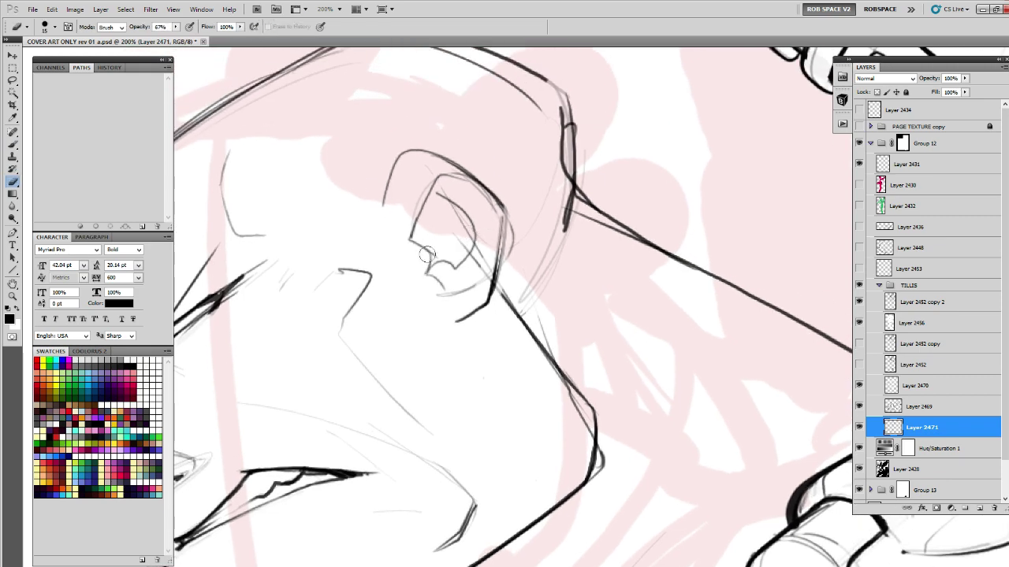
mouse_move(431, 274)
mouse_down()
mouse_move(420, 237)
mouse_move(408, 240)
mouse_up()
key(b)
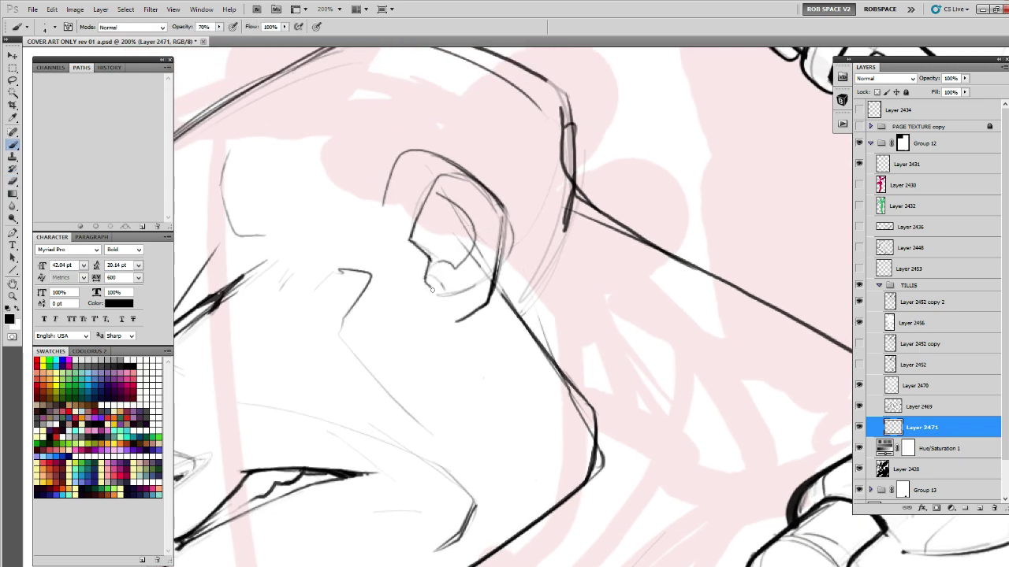
drag(430, 290, 452, 289)
drag(451, 285, 458, 312)
mouse_move(430, 264)
mouse_down()
mouse_move(461, 209)
mouse_move(428, 198)
mouse_move(412, 238)
mouse_up()
drag(424, 205, 463, 168)
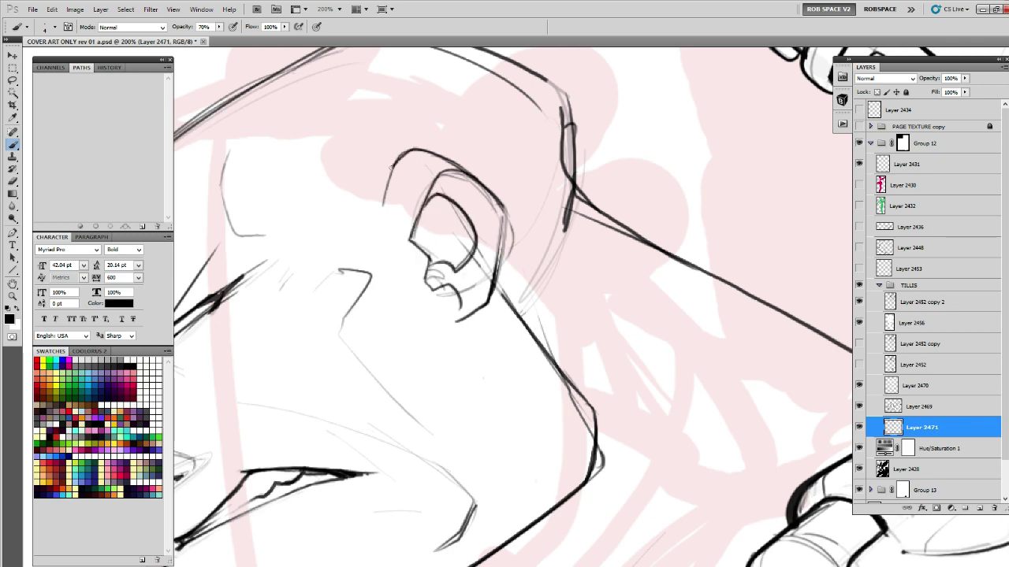
Darken the front rim of the ear, extend it downward, and add a light line running forward from it.
drag(391, 167, 378, 225)
mouse_move(466, 224)
mouse_down()
mouse_move(468, 158)
mouse_move(500, 204)
mouse_up()
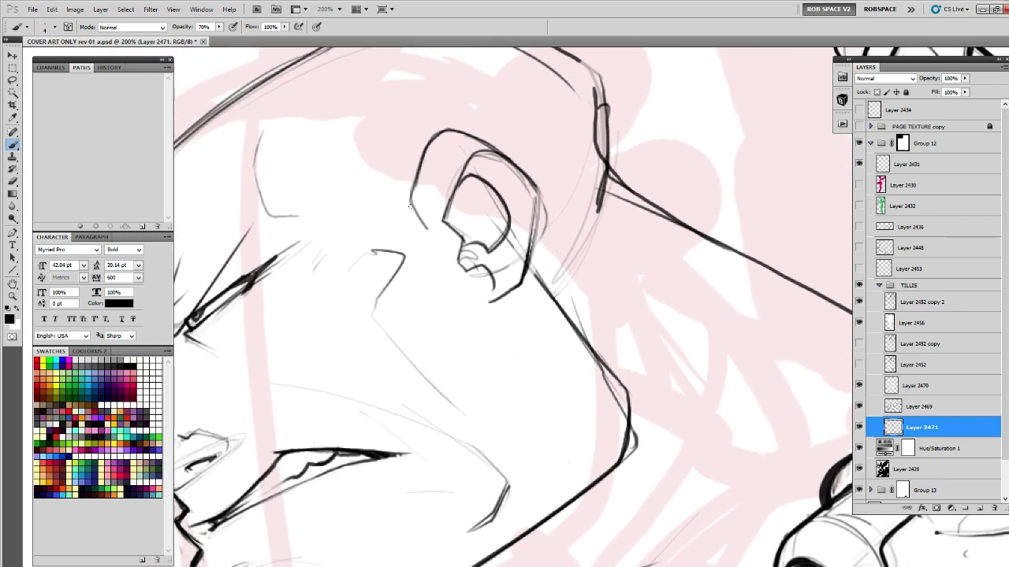
drag(407, 198, 427, 230)
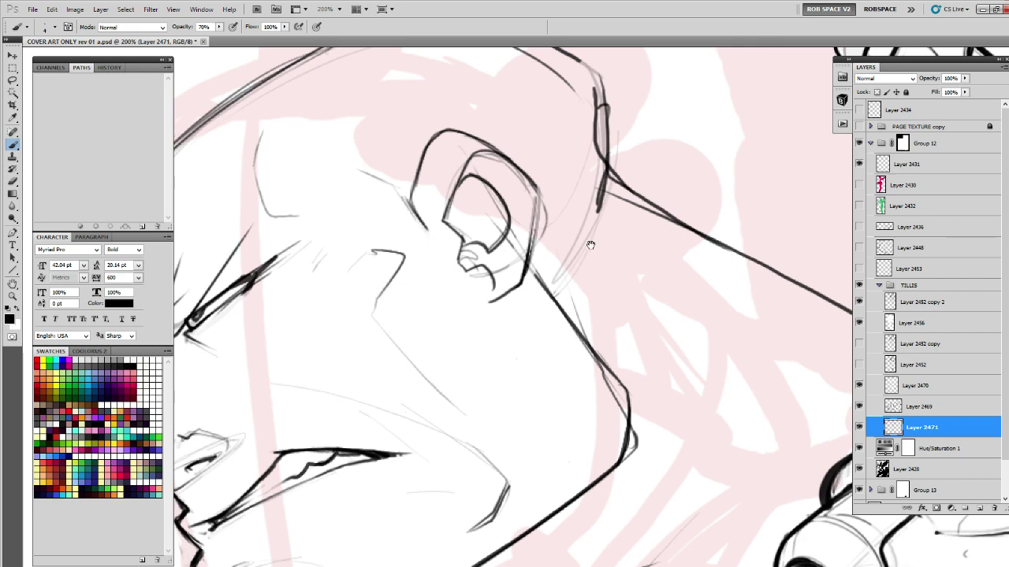
Fade the heavy overlapping strokes at the back of the skull and redraw the contour there.
drag(590, 245, 480, 298)
key(e)
drag(485, 234, 378, 234)
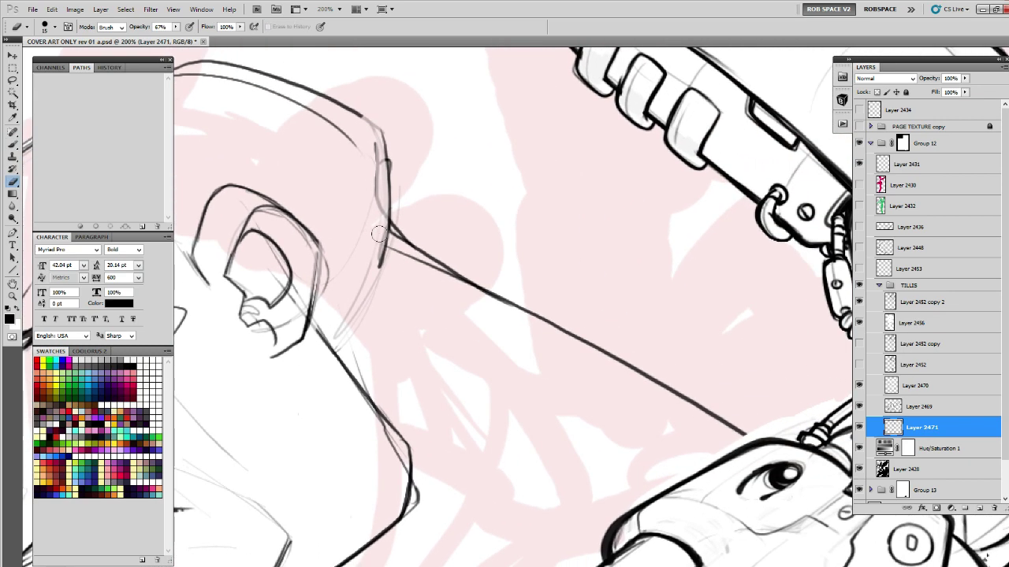
key(b)
mouse_move(377, 133)
mouse_down()
mouse_move(383, 238)
mouse_move(380, 150)
mouse_move(383, 238)
mouse_move(398, 225)
mouse_move(477, 281)
mouse_up()
Lasso the rear jaw section below the ear and narrow and skew it inward to about 85% width.
key(z)
alt+click(477, 310)
alt+click(478, 310)
mouse_move(496, 349)
mouse_down()
mouse_move(571, 158)
mouse_move(589, 188)
mouse_up()
click(534, 151)
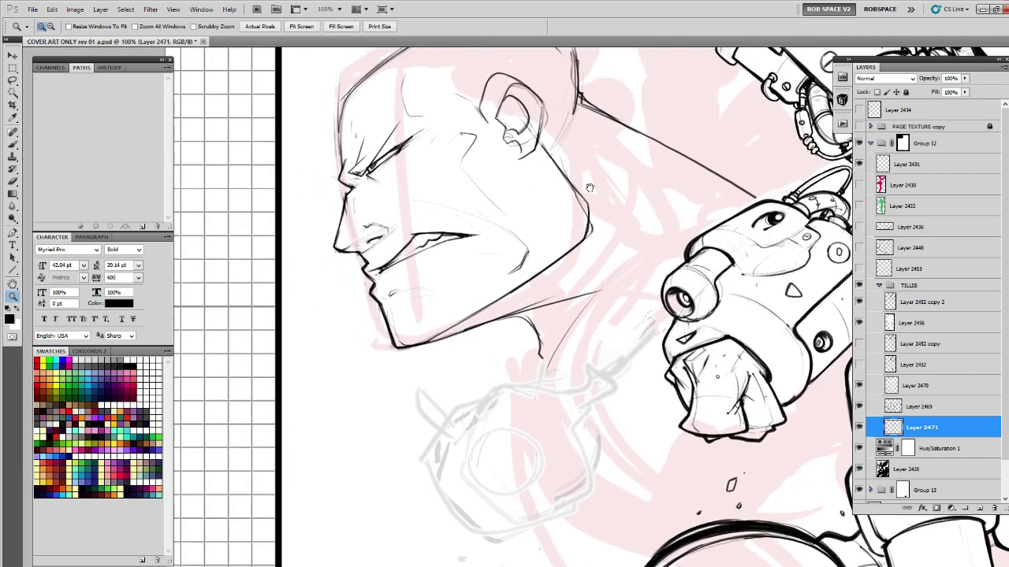
key(l)
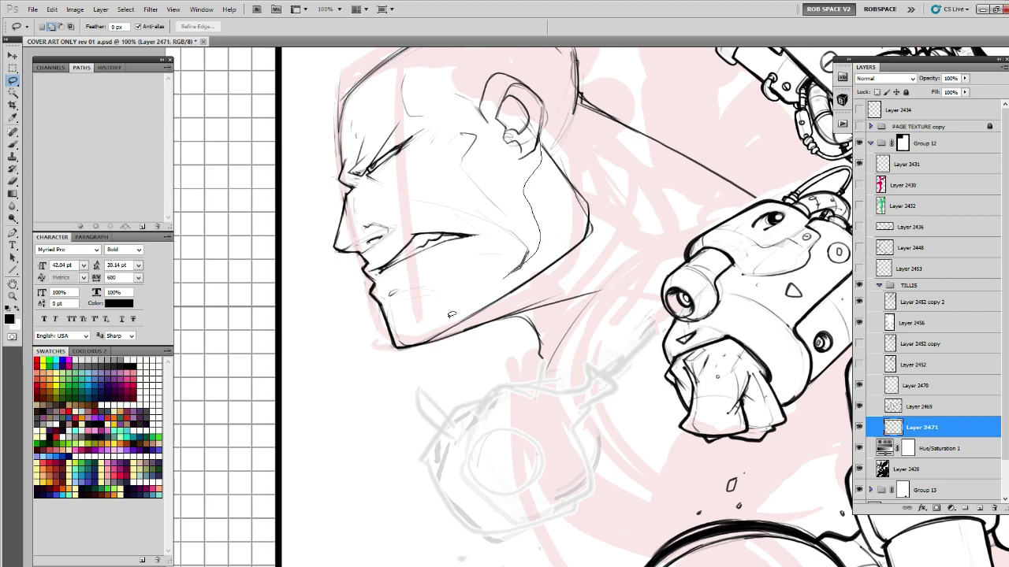
mouse_move(451, 315)
mouse_down()
mouse_move(594, 165)
mouse_move(537, 238)
mouse_up()
key(ctrl+t)
drag(611, 236, 583, 253)
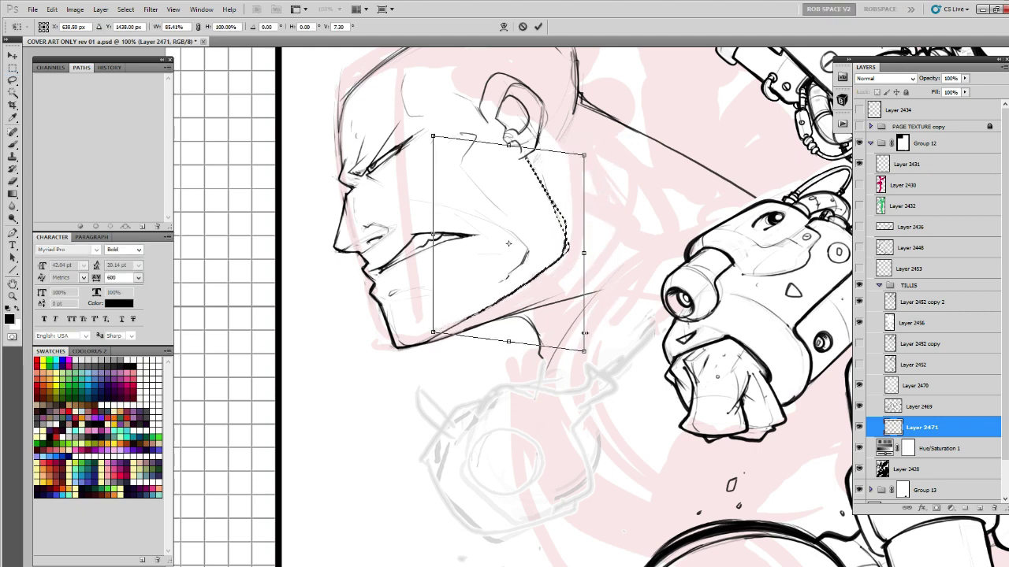
key(Escape)
Distort the selected rear jaw so its lower corner extends backward and its upper edge tilts, and deselect it.
key(ctrl+t)
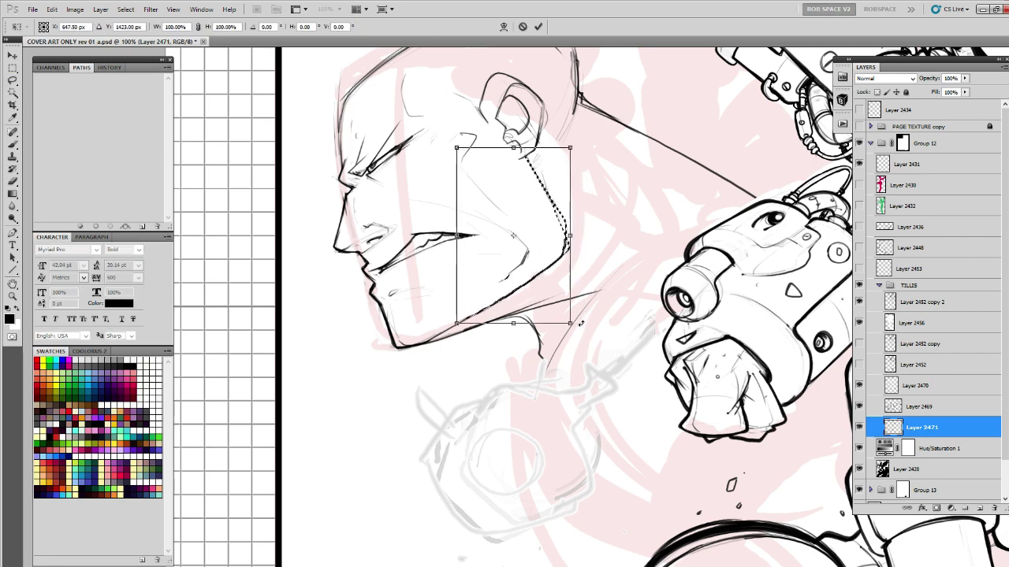
drag(581, 323, 596, 315)
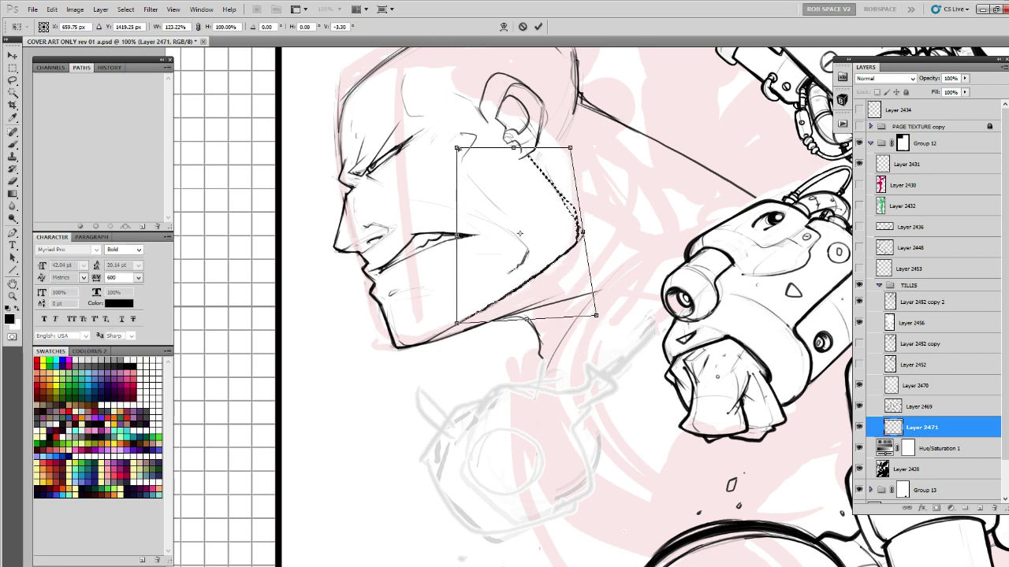
drag(457, 148, 442, 162)
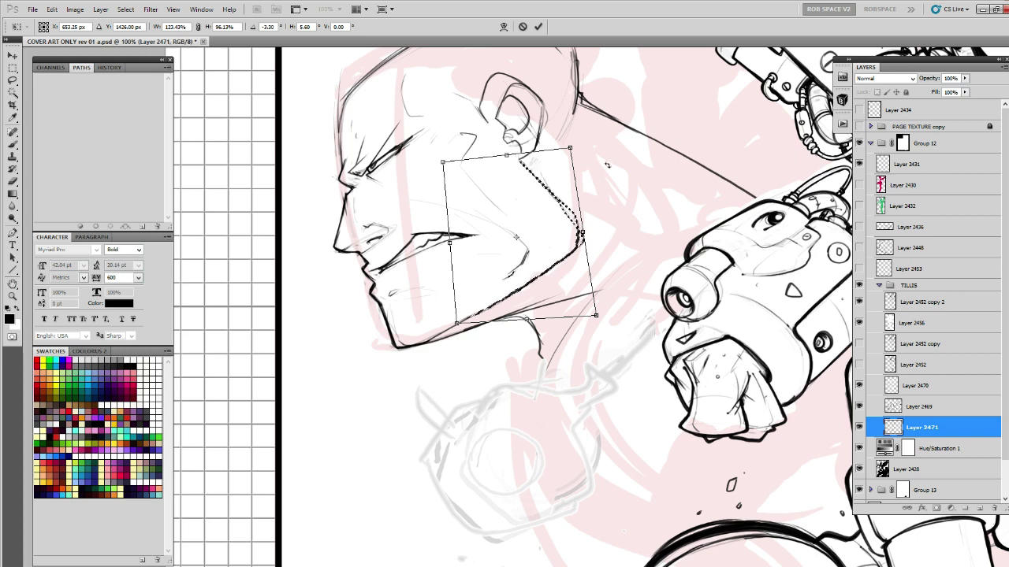
key(Return)
key(ctrl+d)
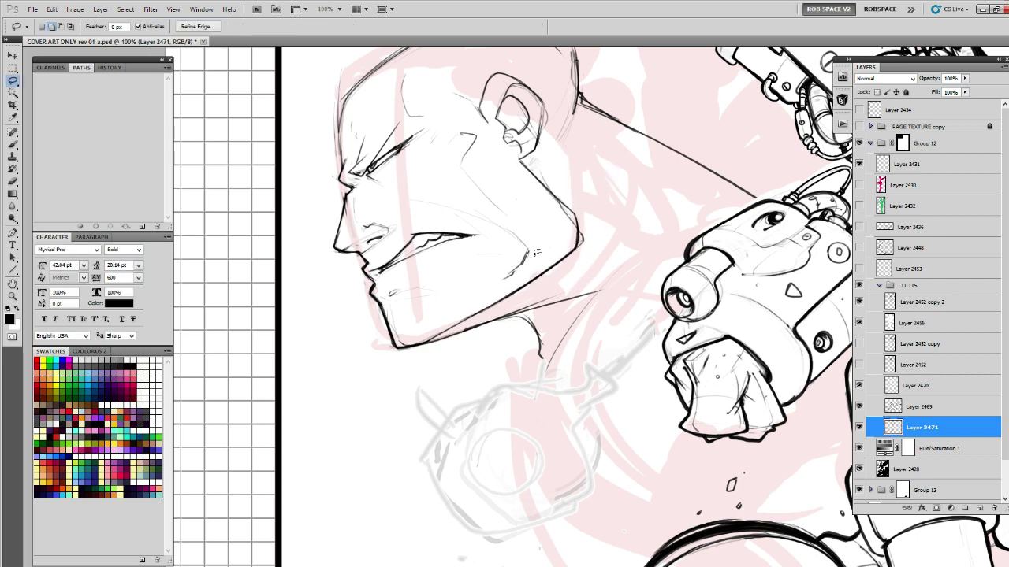
Reinforce the rear jaw corner with a darker line and fade the stray strokes behind the jaw.
key(b)
drag(594, 259, 581, 230)
key(e)
mouse_move(565, 190)
mouse_down()
mouse_move(567, 231)
mouse_move(562, 224)
mouse_up()
key(b)
mouse_move(482, 285)
mouse_down()
mouse_move(585, 199)
mouse_move(548, 206)
mouse_up()
Erase the old front edge of the chin and redraw it as a cleaner line down to the chin corner.
key(e)
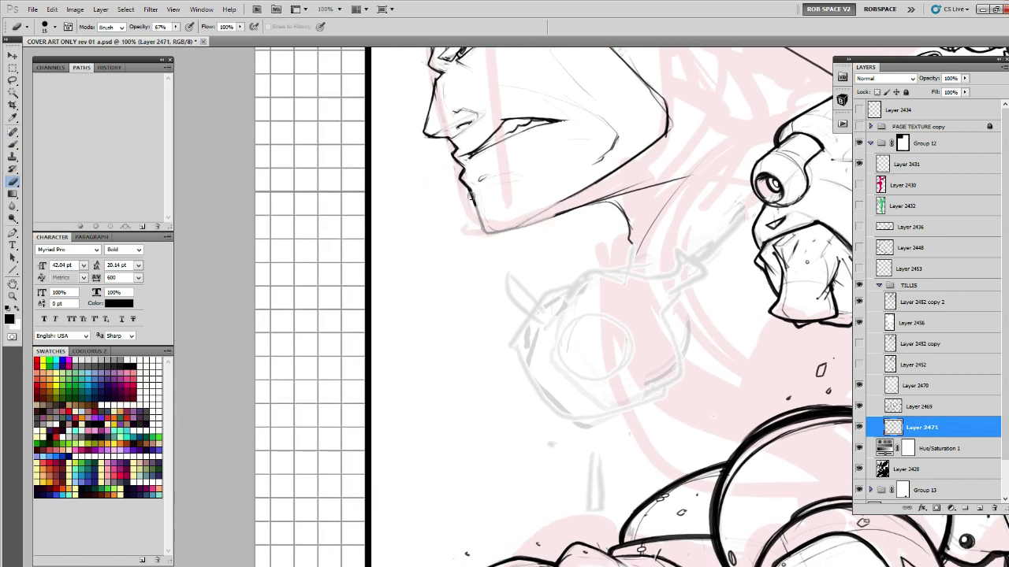
key(b)
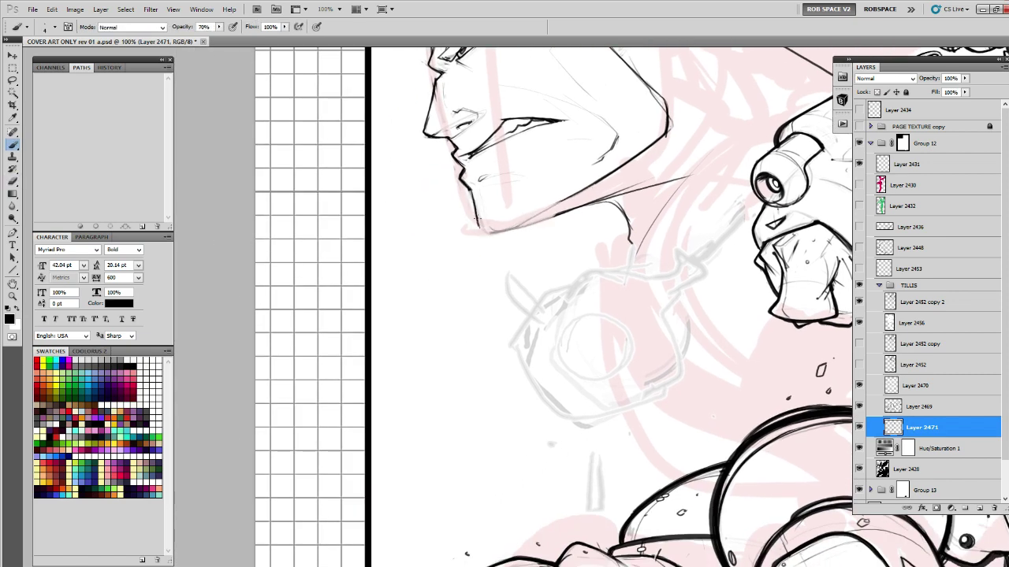
mouse_move(476, 219)
mouse_down()
mouse_move(483, 229)
mouse_move(567, 198)
mouse_up()
key(z)
click(479, 208)
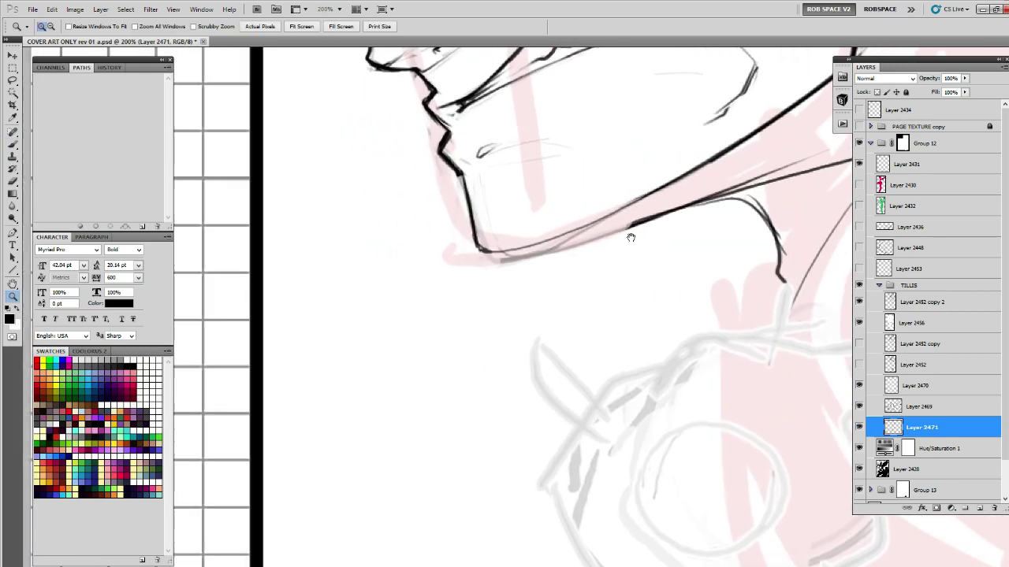
mouse_move(485, 243)
mouse_down()
mouse_move(575, 230)
mouse_move(660, 190)
mouse_up()
alt+click(510, 264)
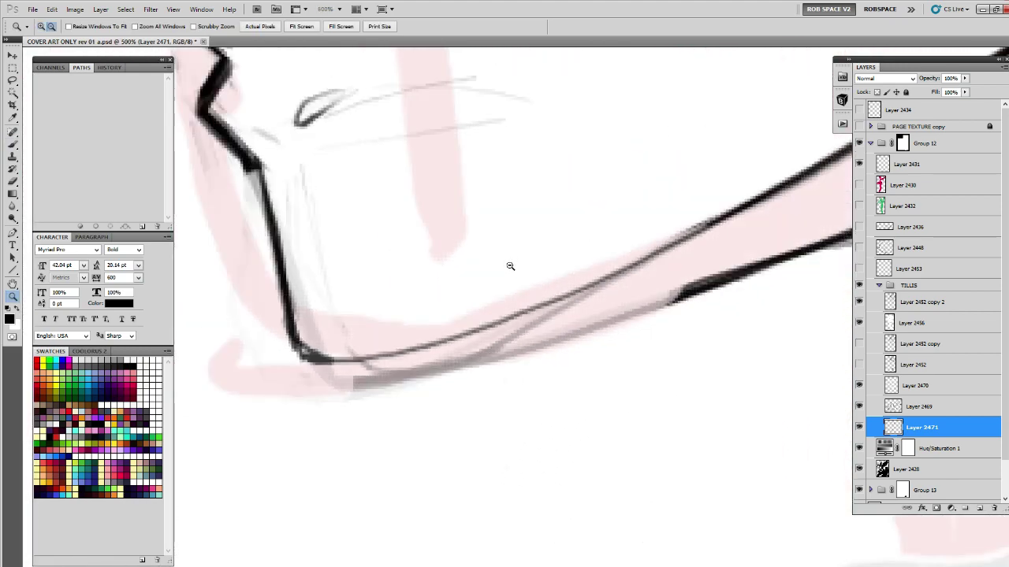
click(530, 270)
click(532, 271)
drag(544, 269, 645, 277)
Fade the doubled lines beneath the jaw and redraw the chin corner with a curve leading toward the neck.
key(b)
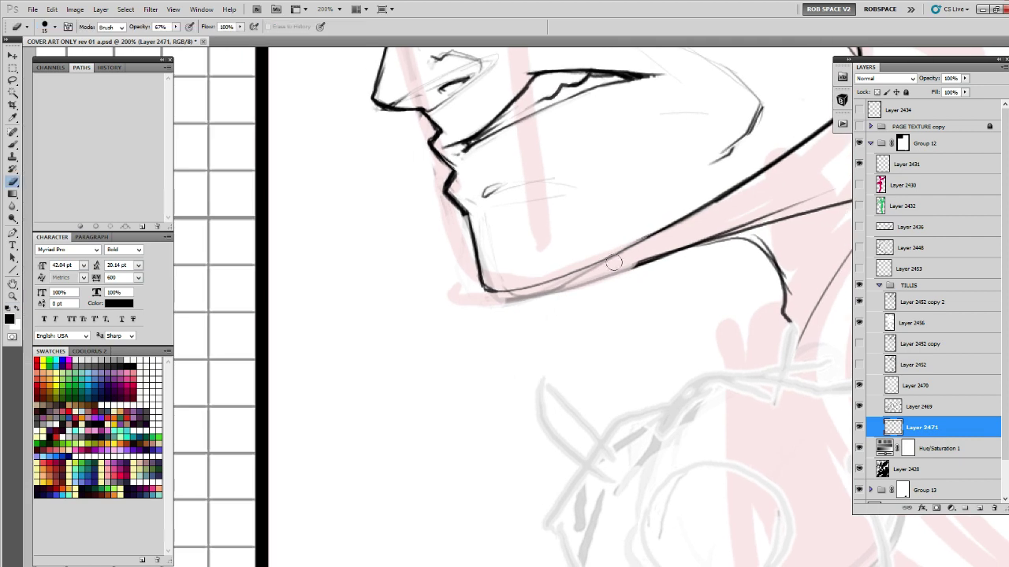
key(b)
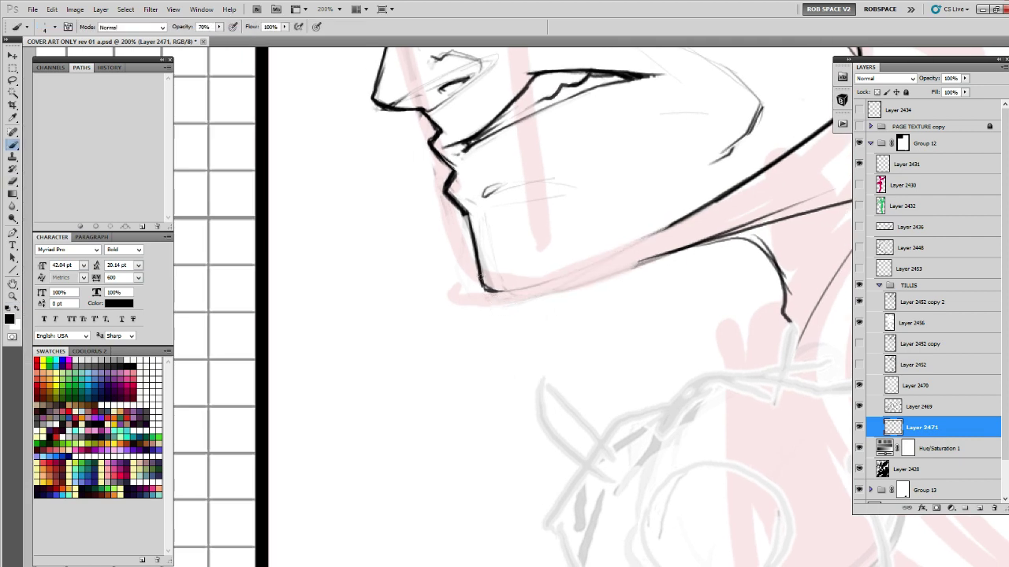
mouse_move(477, 286)
mouse_down()
mouse_move(562, 286)
mouse_move(696, 249)
mouse_up()
key(ctrl+z)
mouse_move(479, 285)
mouse_down()
mouse_move(706, 244)
mouse_move(498, 290)
mouse_up()
drag(633, 269, 612, 279)
key(ctrl+z)
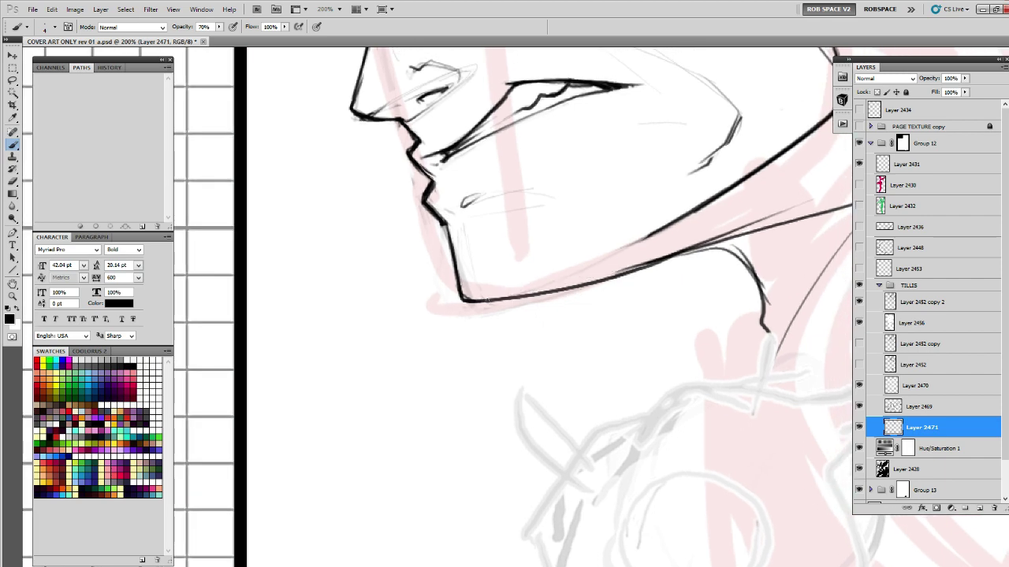
Thicken the curved underside of the jaw from the chin to the neck line.
drag(487, 300, 651, 264)
drag(526, 297, 643, 266)
mouse_move(647, 270)
mouse_down()
mouse_move(529, 305)
mouse_move(623, 277)
mouse_move(542, 233)
mouse_up()
Draw a straighter jaw line from the chin corner up to the dark rear jaw contour.
key(e)
key(b)
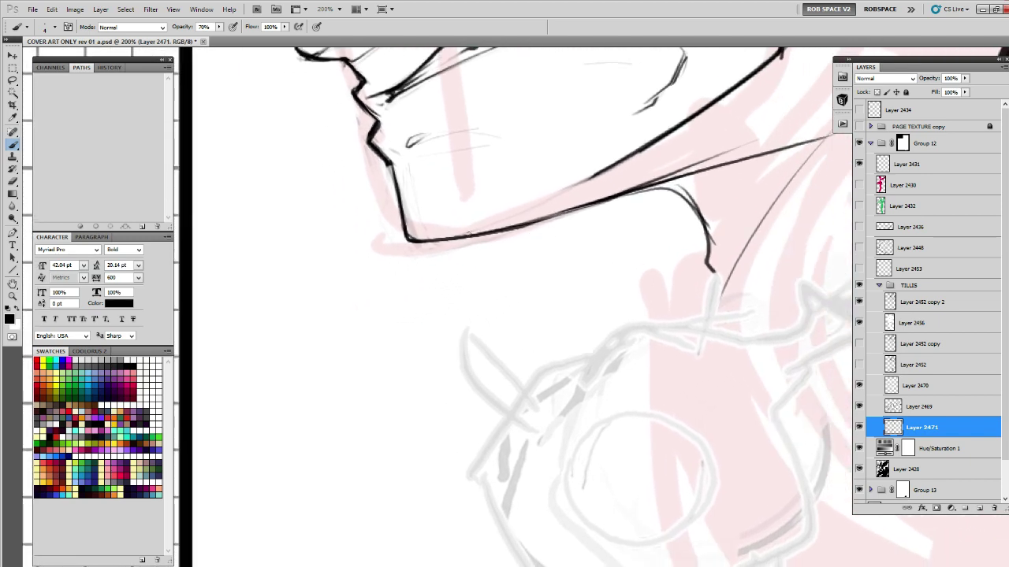
drag(470, 234, 651, 188)
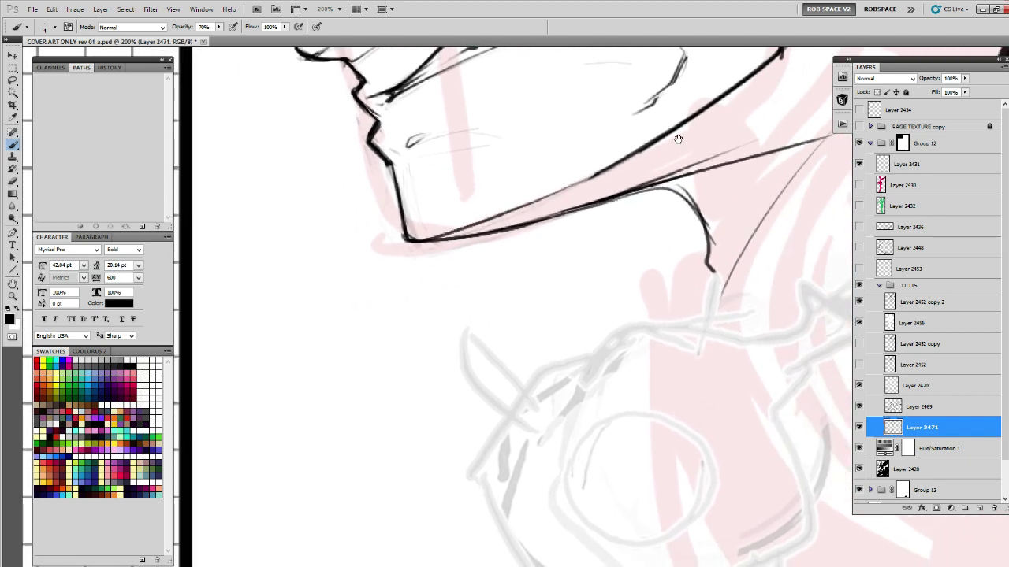
mouse_move(677, 140)
mouse_down()
mouse_move(520, 290)
mouse_move(451, 382)
mouse_up()
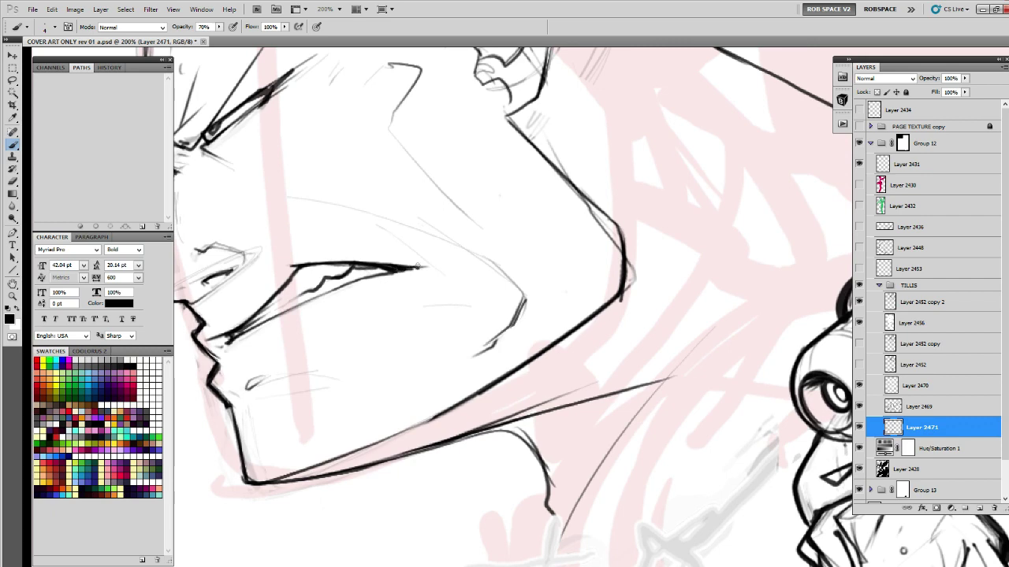
Extend the front end of the mouth line toward the lips and tidy the edge of the lip profile.
drag(418, 267, 607, 206)
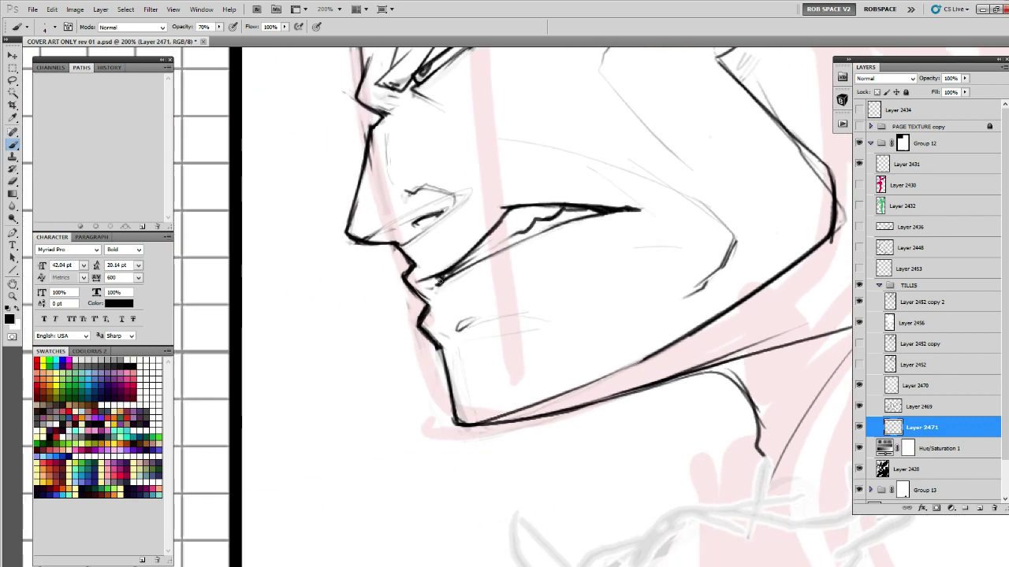
drag(426, 279, 418, 281)
key(e)
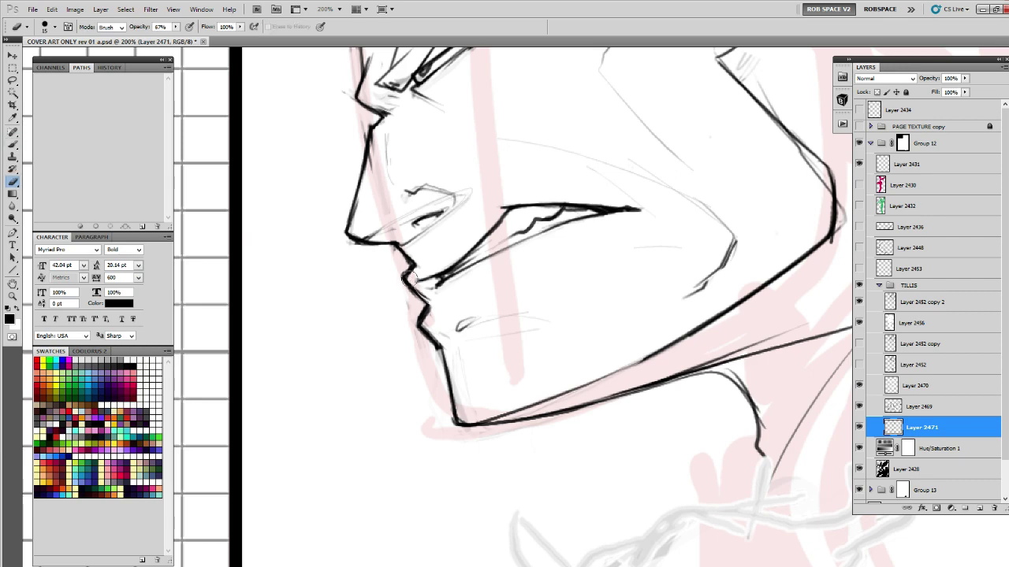
key(b)
Clean up the loose strokes where the nose meets the upper lip and darken the upper nostril wing line.
key(z)
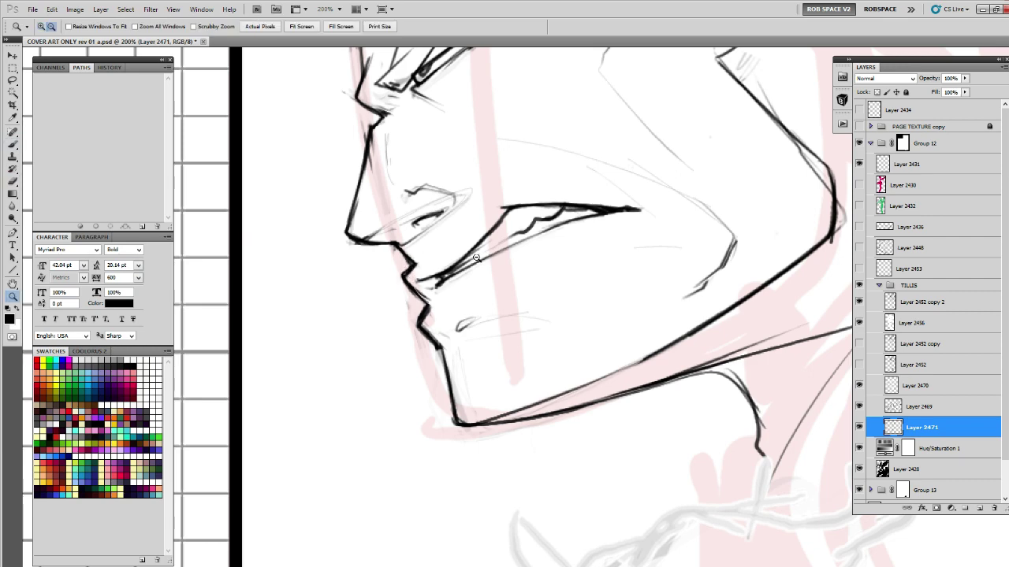
alt+click(474, 257)
alt+click(474, 256)
click(459, 248)
click(457, 245)
click(457, 245)
key(e)
mouse_move(442, 251)
mouse_down()
mouse_move(500, 238)
mouse_move(454, 251)
mouse_move(515, 221)
mouse_move(547, 181)
mouse_move(459, 205)
mouse_move(403, 242)
mouse_move(498, 194)
mouse_up()
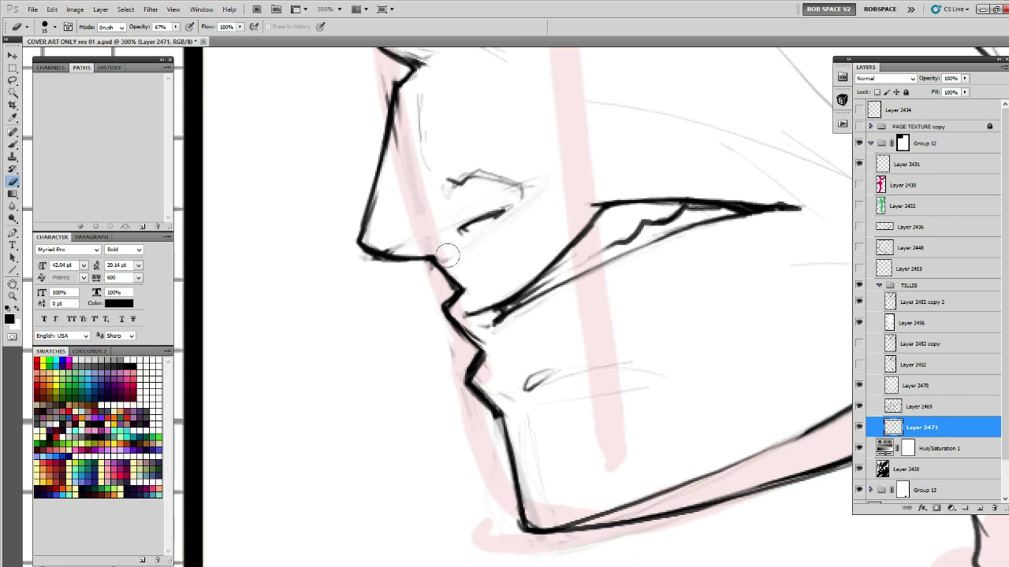
key(b)
drag(384, 254, 447, 225)
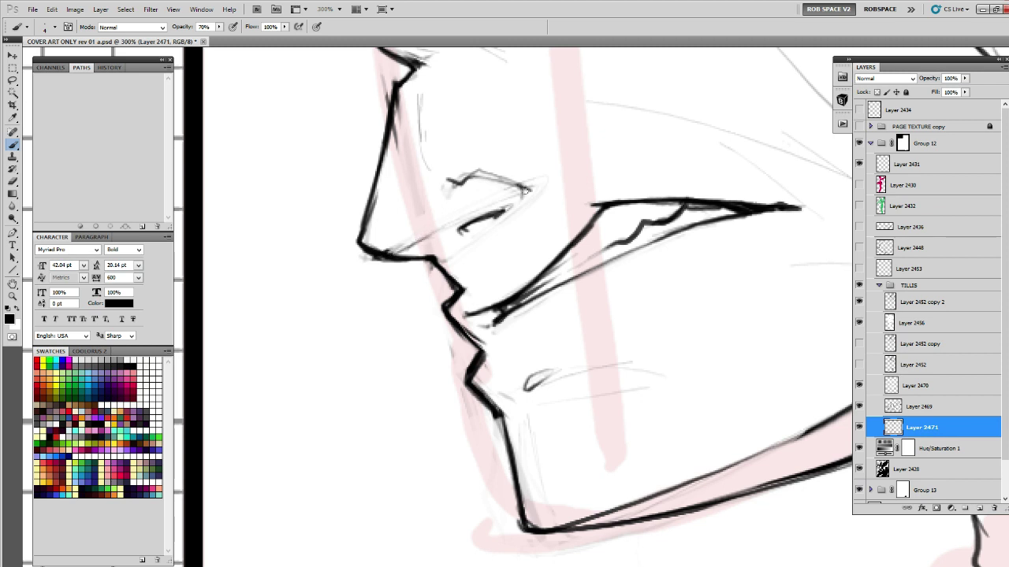
Add a dark hook at the end of the nostril wing, tidy the nose base, and reinforce the nose bridge line.
drag(696, 282, 669, 291)
key(e)
mouse_move(412, 256)
mouse_down()
mouse_move(358, 251)
mouse_move(392, 237)
mouse_up()
key(b)
key(ctrl+z)
drag(452, 188, 477, 328)
drag(386, 297, 365, 393)
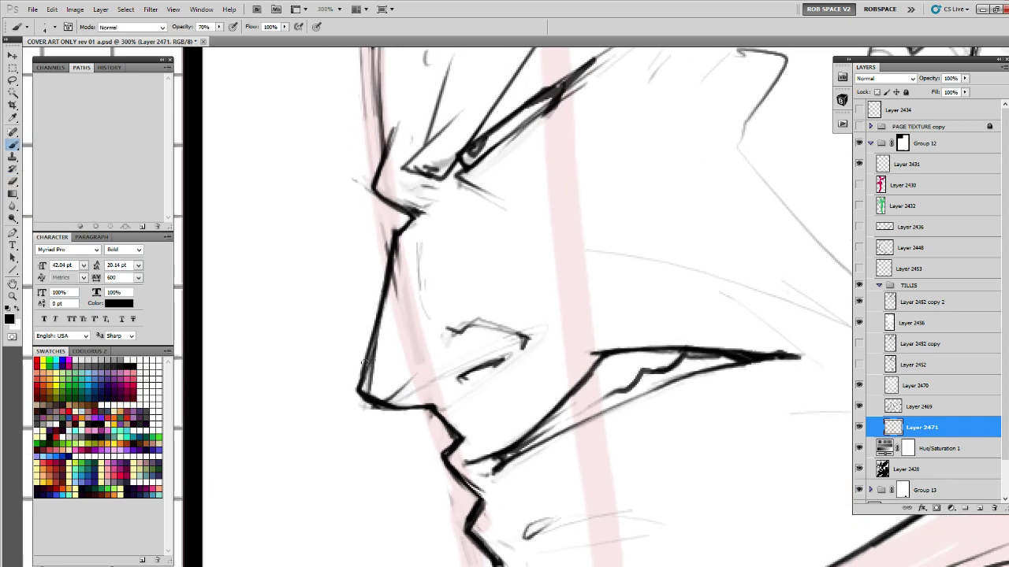
Clean up the scribbled marks inside the inner eye corner and add a new layer above the head sketch.
drag(462, 289, 410, 390)
key(e)
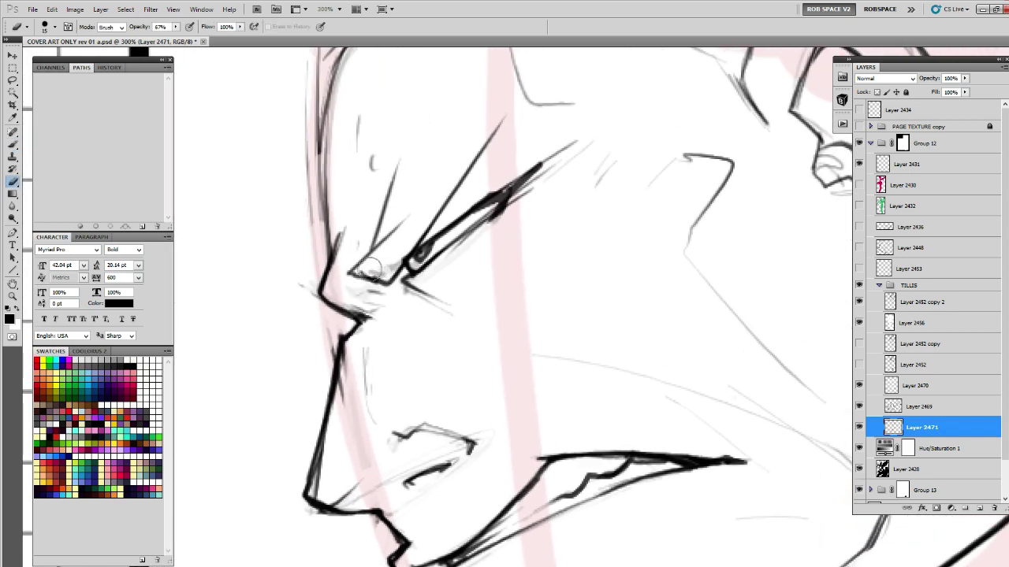
key(b)
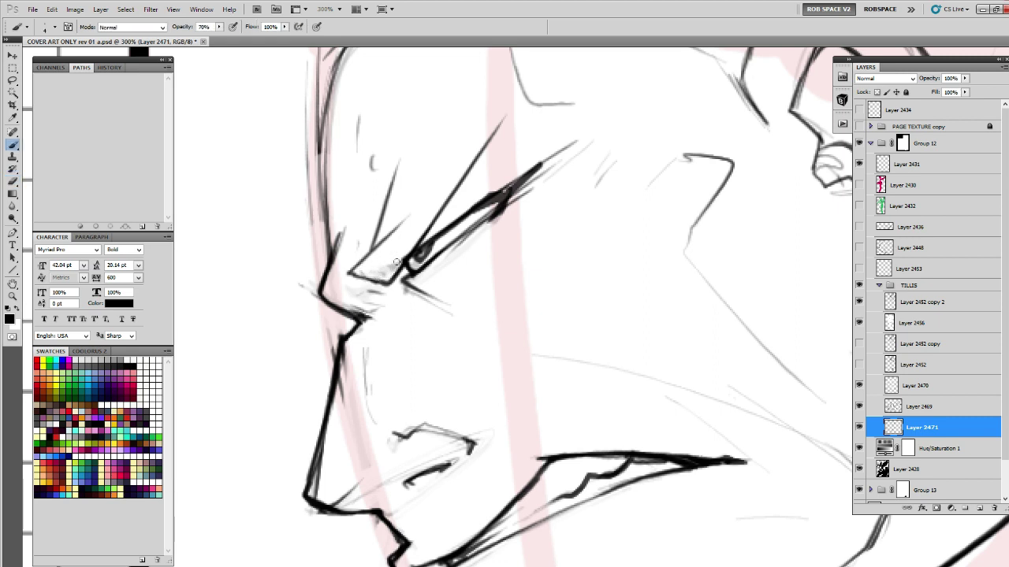
drag(418, 284, 387, 354)
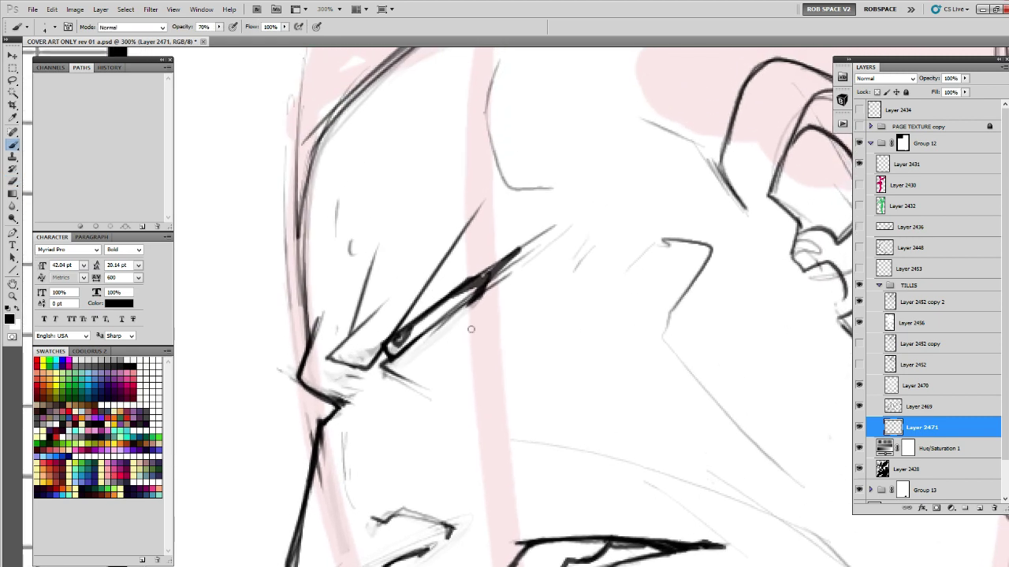
click(979, 507)
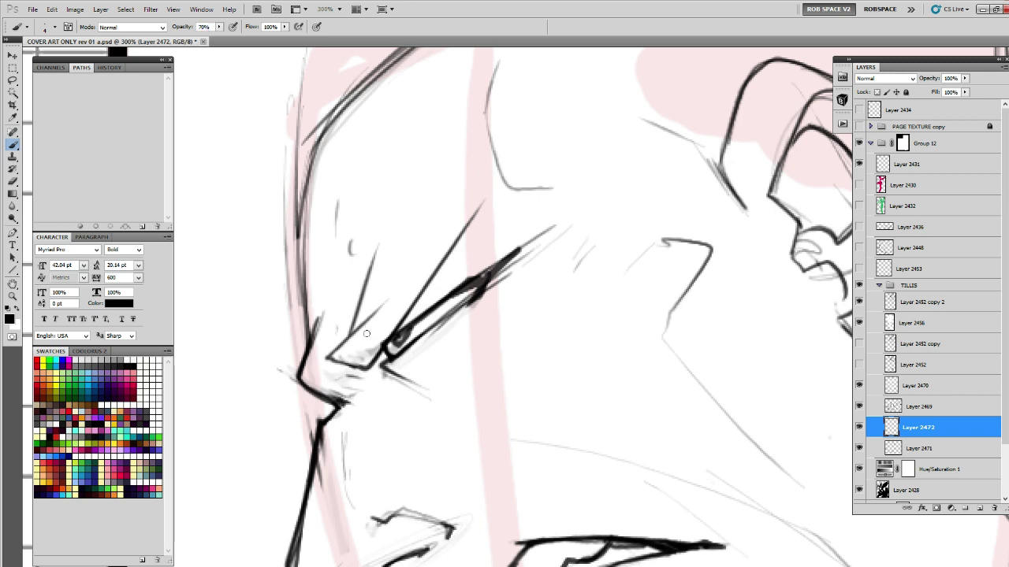
key(])
mouse_move(327, 358)
mouse_down()
mouse_move(339, 332)
mouse_move(325, 358)
mouse_move(366, 334)
mouse_move(408, 238)
mouse_move(488, 199)
mouse_up()
key(ctrl+z)
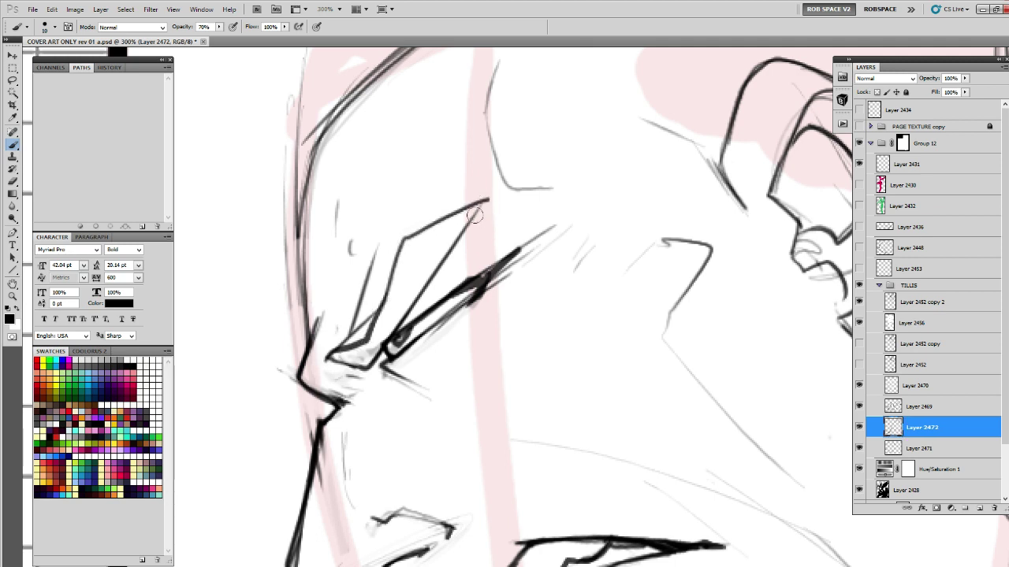
key(ctrl+z)
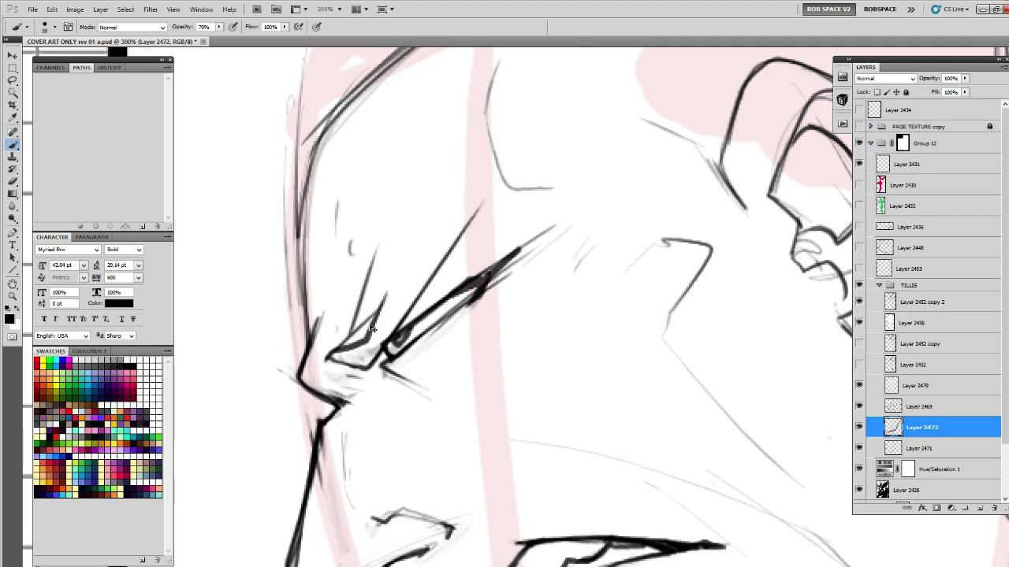
key(ctrl+alt+z)
Paint a tapered brow wedge above the eye with a larger brush and fill it solid black at 100% opacity.
drag(327, 357, 433, 254)
drag(433, 256, 492, 208)
drag(508, 230, 541, 179)
key(ctrl+z)
key(ctrl+alt+z)
mouse_move(366, 304)
mouse_down()
mouse_move(378, 309)
mouse_move(417, 241)
mouse_move(394, 305)
mouse_move(448, 203)
mouse_up()
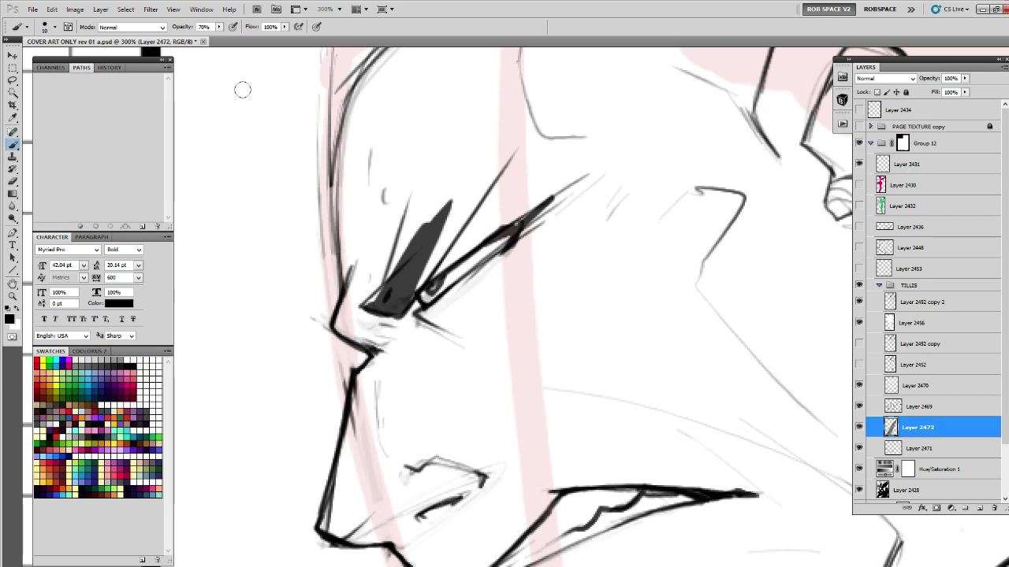
mouse_move(380, 309)
mouse_down()
mouse_move(394, 303)
mouse_move(418, 229)
mouse_move(479, 176)
mouse_up()
drag(443, 213, 429, 233)
Smooth and widen the black brow along its lower and upper edges.
key(z)
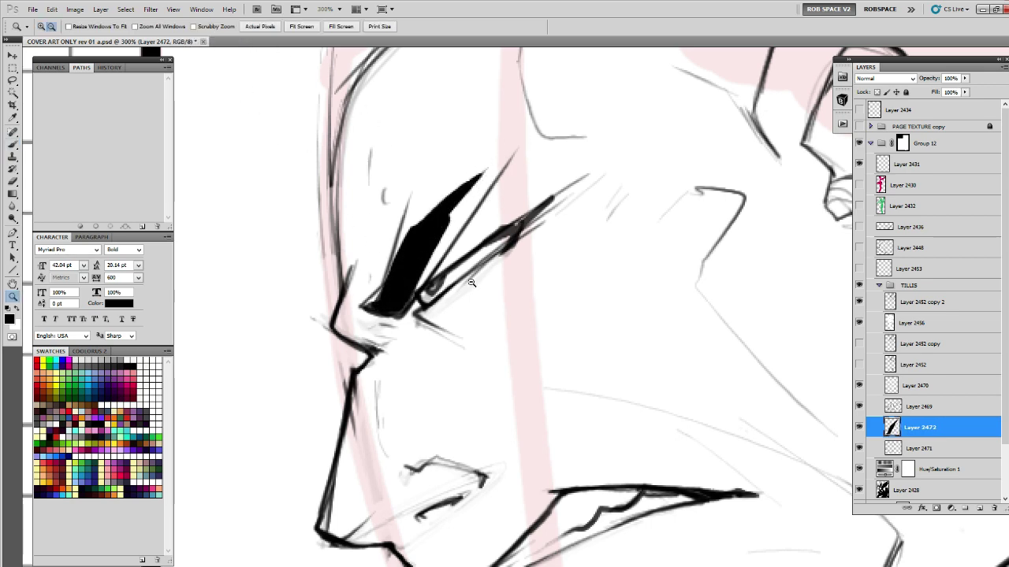
alt+click(510, 283)
alt+click(511, 283)
alt+click(511, 284)
drag(583, 307, 518, 260)
click(438, 222)
click(400, 216)
key(b)
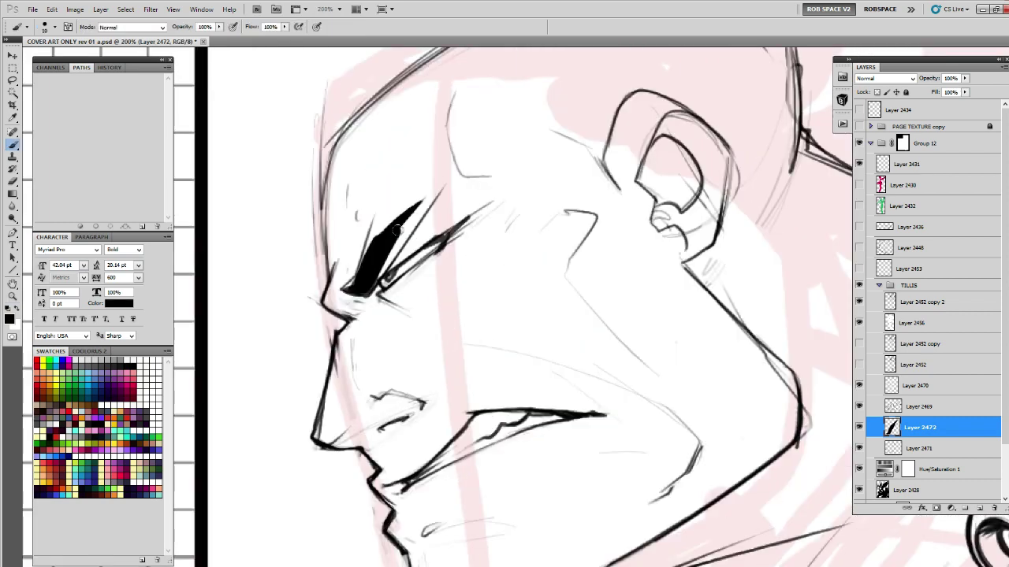
drag(398, 230, 360, 282)
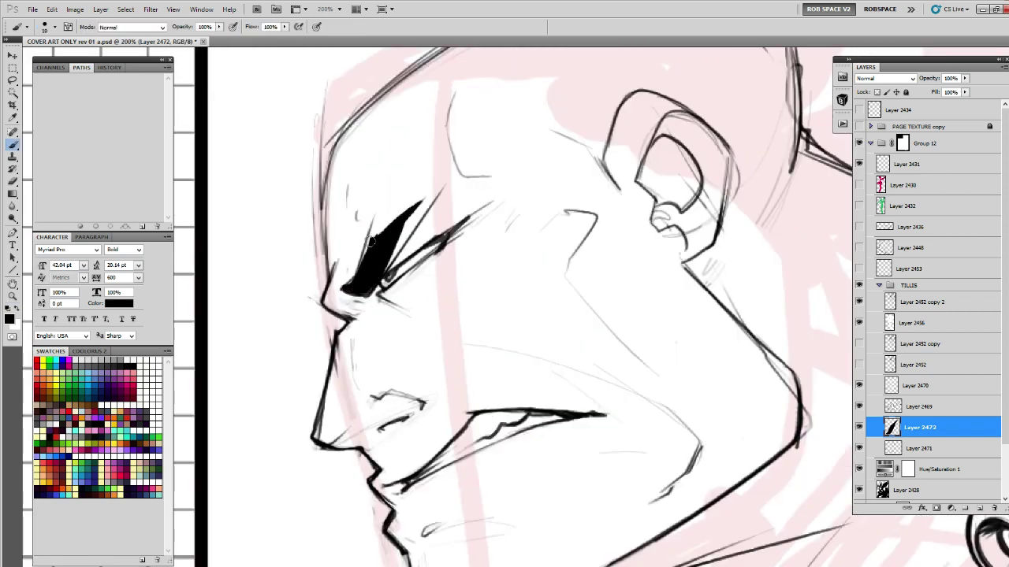
mouse_move(371, 242)
mouse_down()
mouse_move(455, 172)
mouse_move(422, 197)
mouse_up()
Draw a long tapering brow tip toward the temple and thicken the brow's front and underside.
key(e)
key(b)
drag(361, 246, 482, 181)
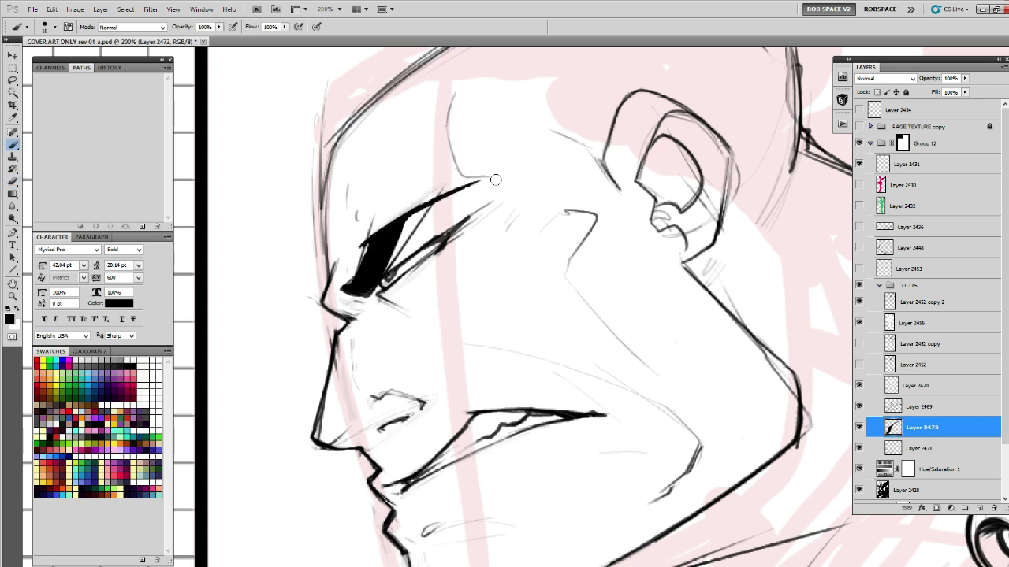
mouse_move(373, 247)
mouse_down()
mouse_move(347, 290)
mouse_move(372, 267)
mouse_up()
mouse_move(484, 211)
mouse_down()
mouse_move(473, 158)
mouse_move(441, 237)
mouse_move(387, 265)
mouse_move(403, 247)
mouse_up()
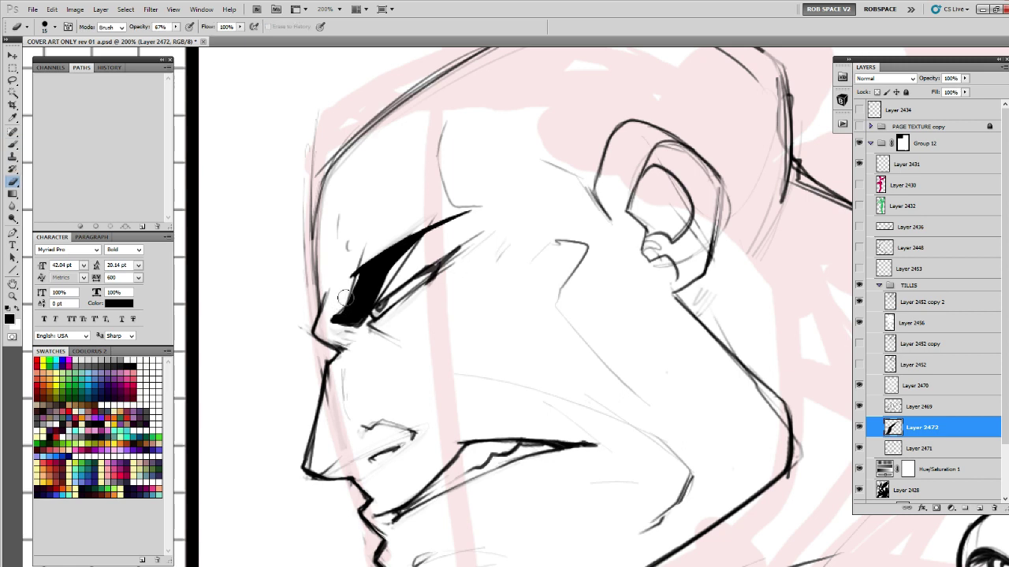
Reshape the brow's inner end and darken the profile contour between the forehead and nose bridge.
key(l)
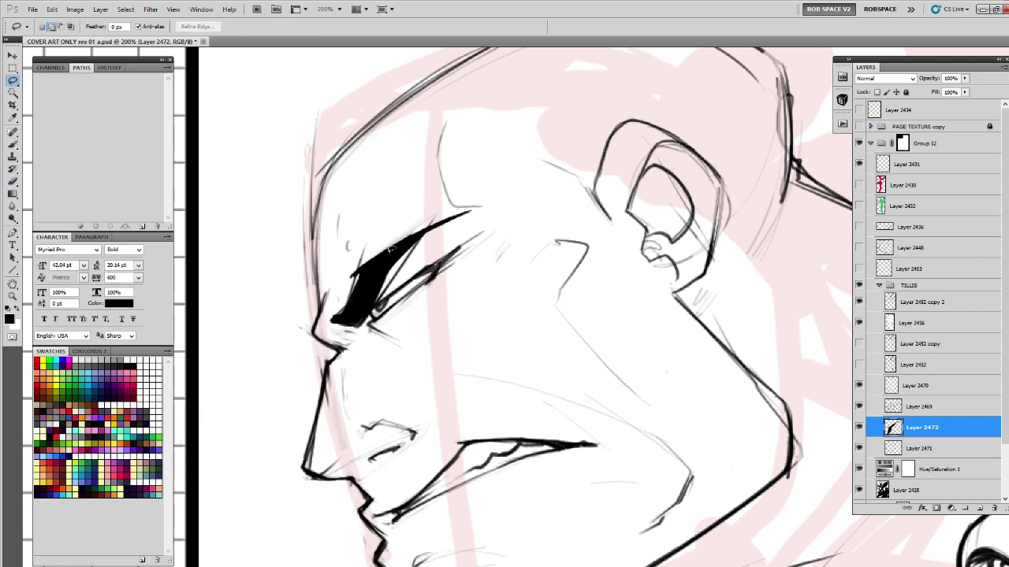
key(b)
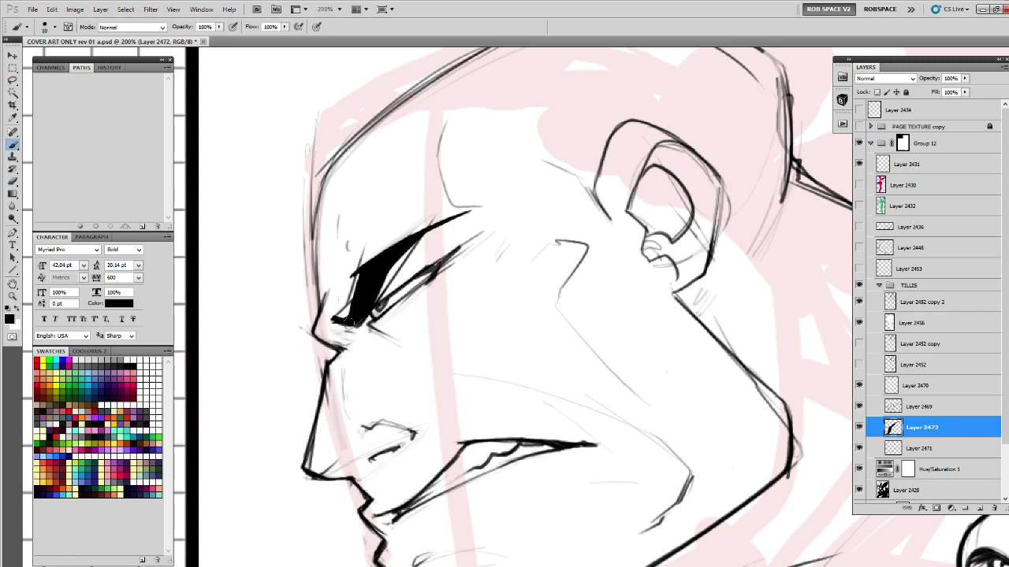
key(e)
drag(347, 323, 345, 330)
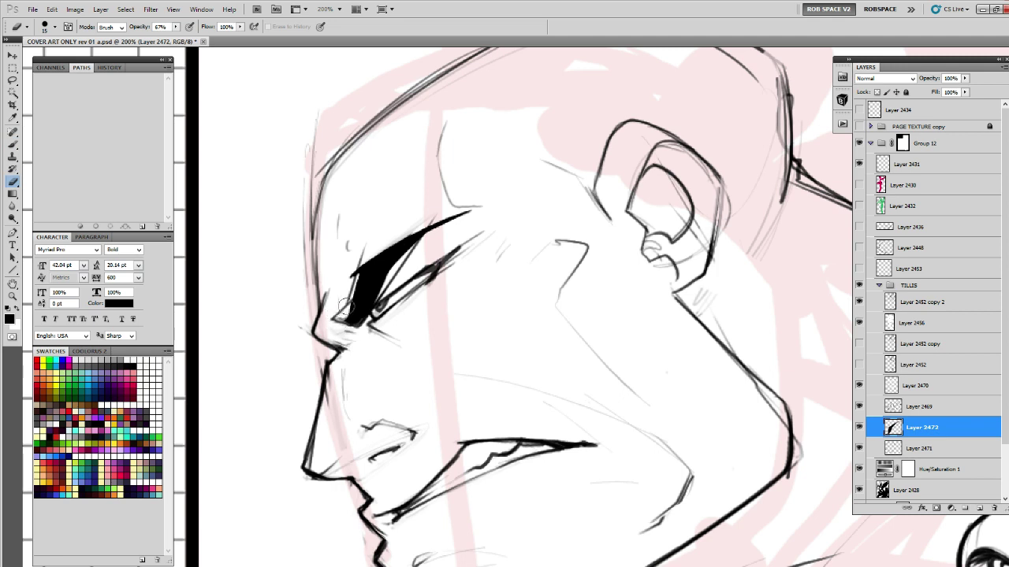
key(b)
drag(354, 290, 357, 277)
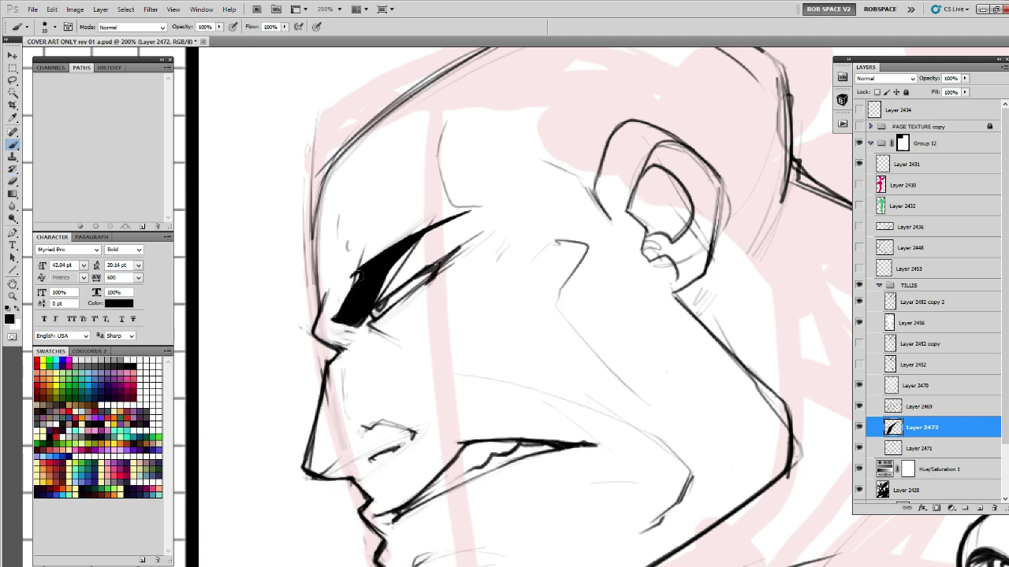
mouse_move(329, 317)
mouse_down()
mouse_move(315, 290)
mouse_move(324, 321)
mouse_up()
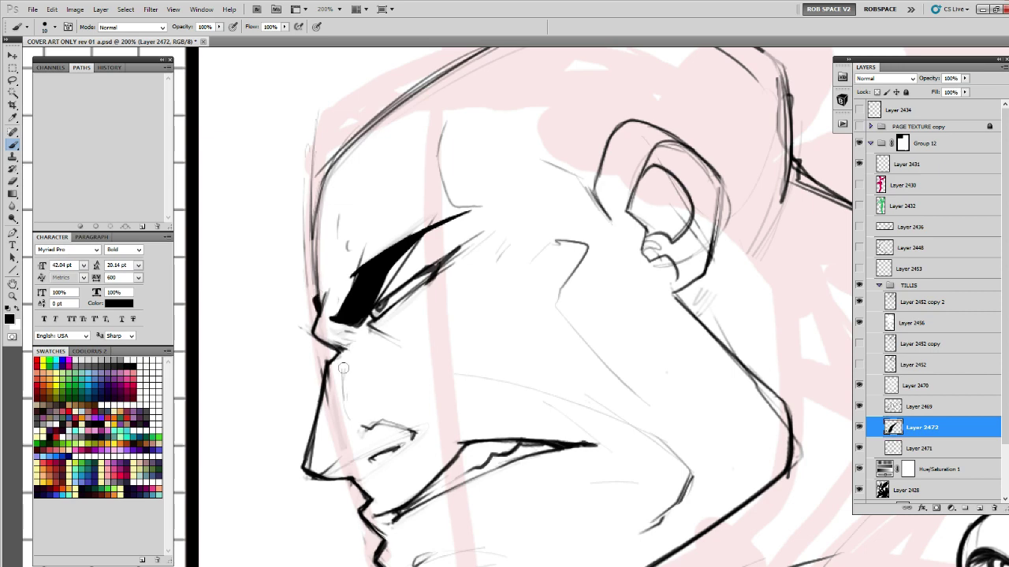
Extend the black brow down to the inner eye corner and place a small dot above the upper lip.
drag(556, 357, 471, 211)
mouse_move(517, 277)
mouse_down()
mouse_move(478, 310)
mouse_move(494, 352)
mouse_up()
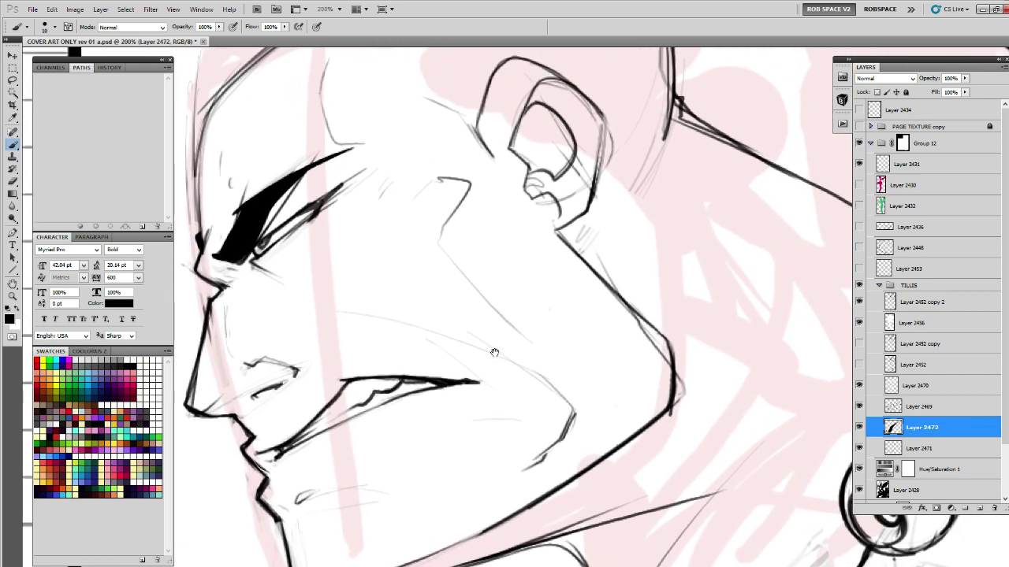
click(261, 427)
key(e)
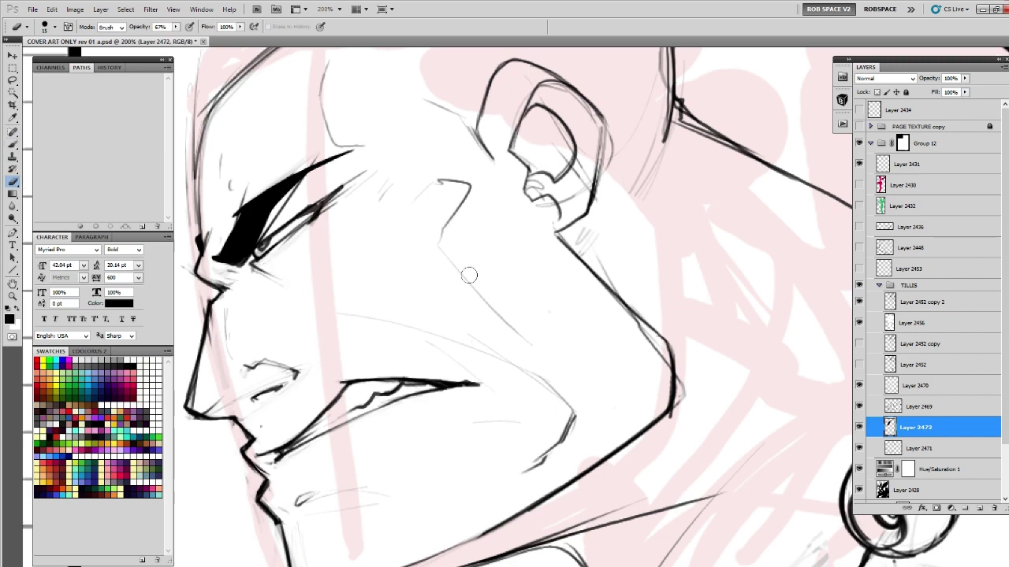
Darken the cheek fold line behind the mouth corner with a smaller brush at 68% opacity.
key(z)
alt+click(468, 303)
alt+click(468, 304)
mouse_move(495, 361)
mouse_down()
mouse_move(473, 334)
mouse_move(525, 370)
mouse_up()
click(483, 341)
key(b)
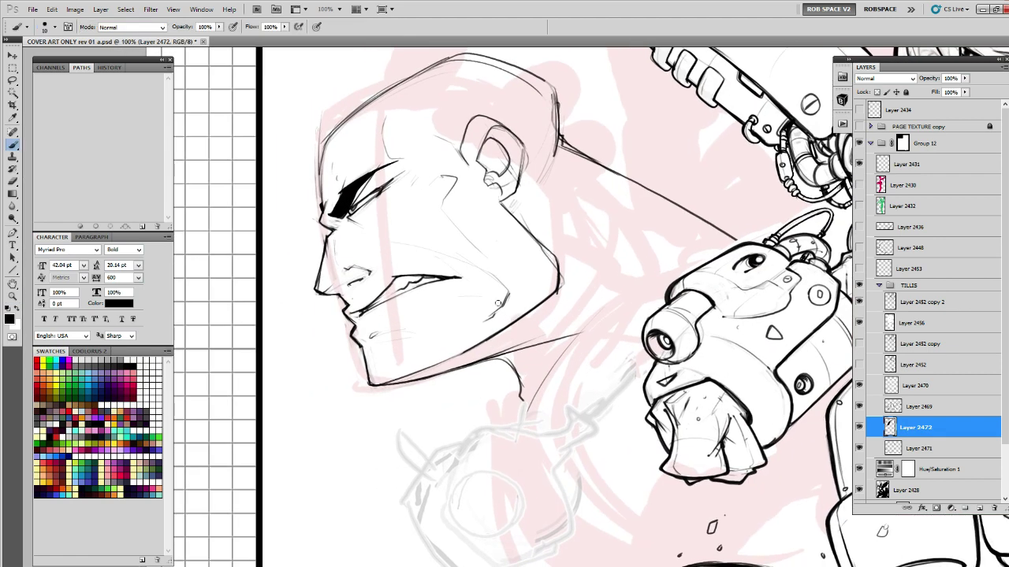
click(219, 28)
drag(205, 42, 201, 42)
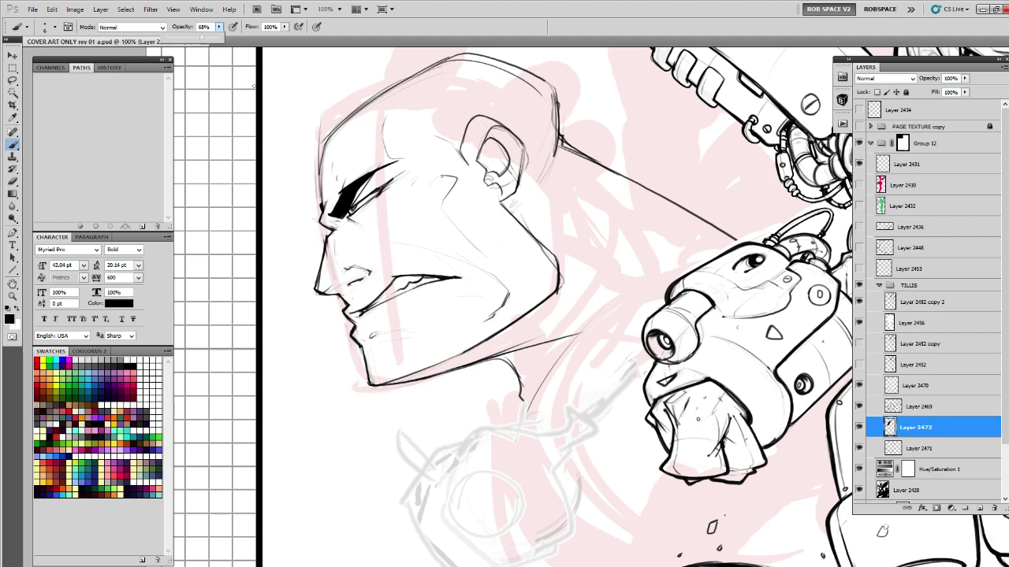
key(z)
click(495, 301)
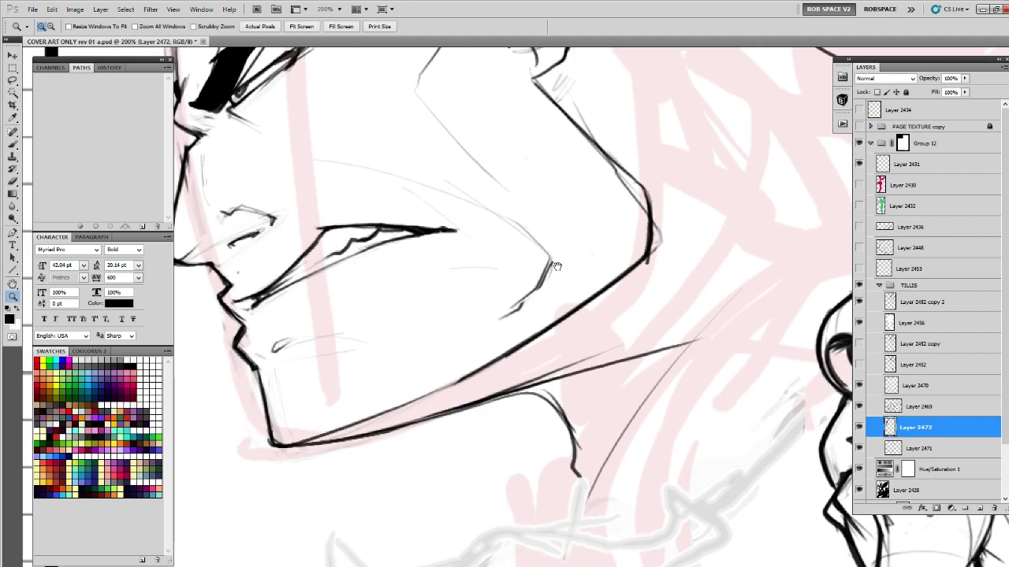
drag(556, 266, 450, 298)
key(b)
drag(354, 230, 446, 279)
mouse_move(464, 281)
mouse_down()
mouse_move(549, 226)
mouse_move(477, 296)
mouse_up()
Merge the brow layer into the head sketch layer and rework the lower corner of the cheek fold.
key(e)
key(ctrl+e)
drag(527, 240, 484, 291)
key(b)
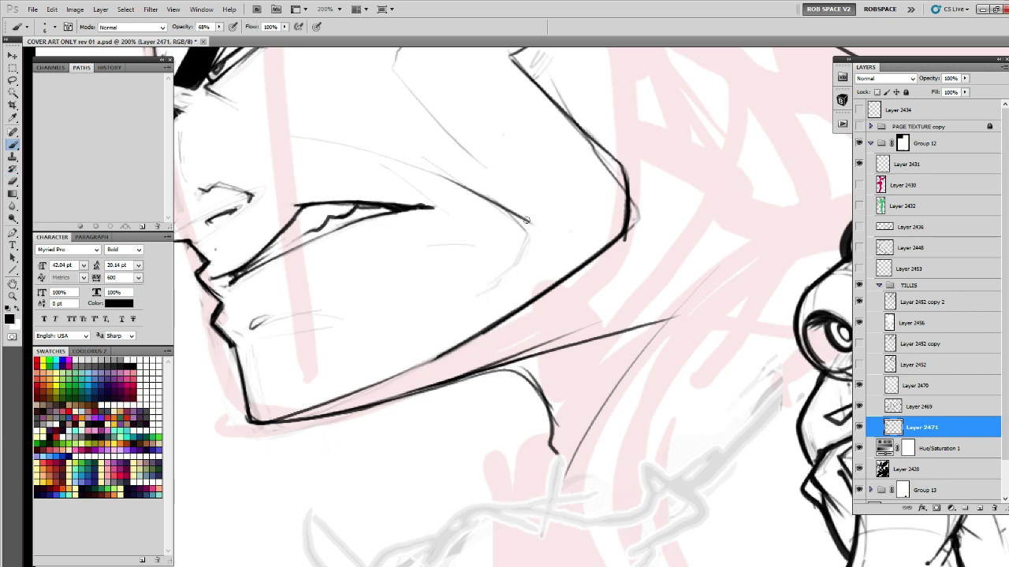
drag(533, 226, 517, 269)
mouse_move(527, 231)
mouse_down()
mouse_move(512, 264)
mouse_move(482, 280)
mouse_up()
Extend the crease line under the lower lip back toward the cheek.
mouse_move(502, 271)
mouse_down()
mouse_move(468, 287)
mouse_move(614, 191)
mouse_up()
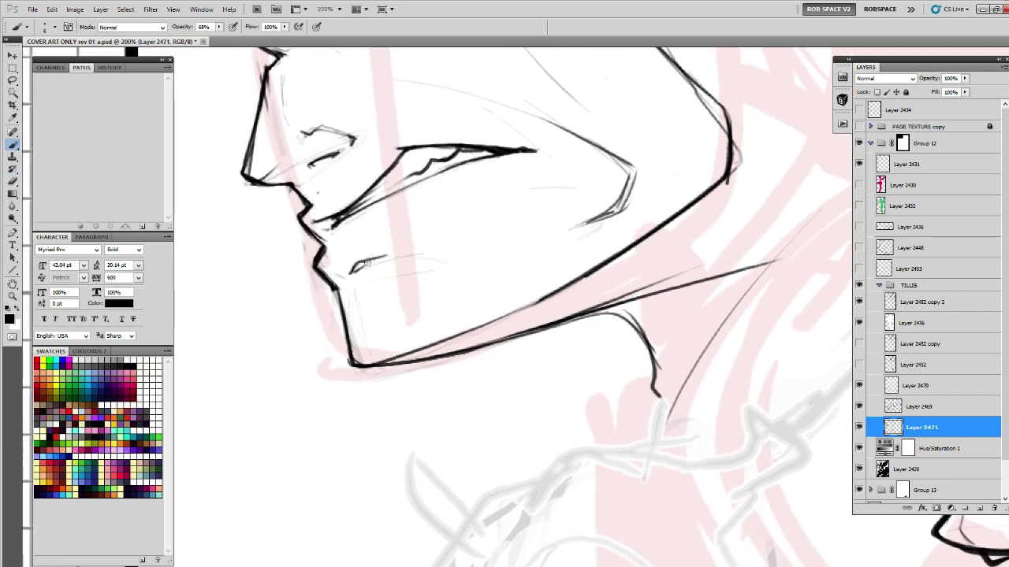
drag(367, 263, 457, 236)
drag(595, 264, 441, 339)
drag(649, 279, 508, 413)
drag(434, 436, 505, 334)
Lasso the chin and lower jaw line, shift the chin downward with Free Transform, and deselect it.
alt+click(588, 282)
alt+click(588, 282)
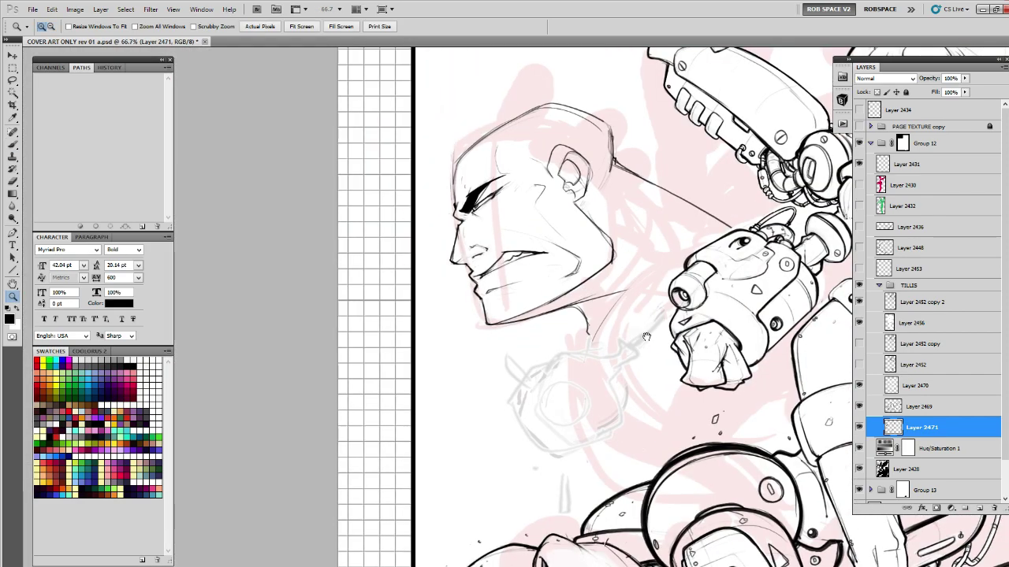
drag(645, 335, 592, 339)
click(519, 315)
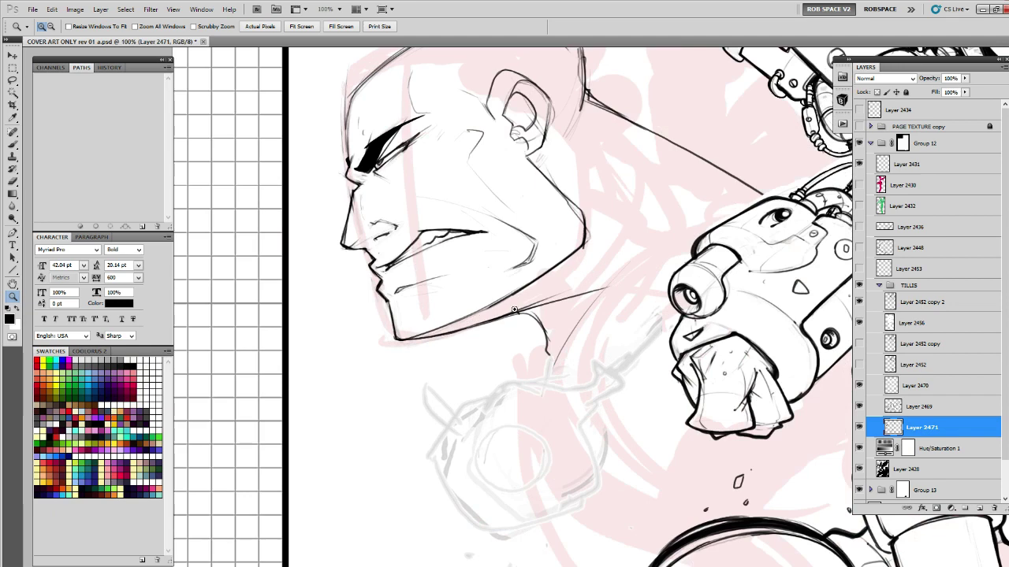
scroll(499, 295, down, 2)
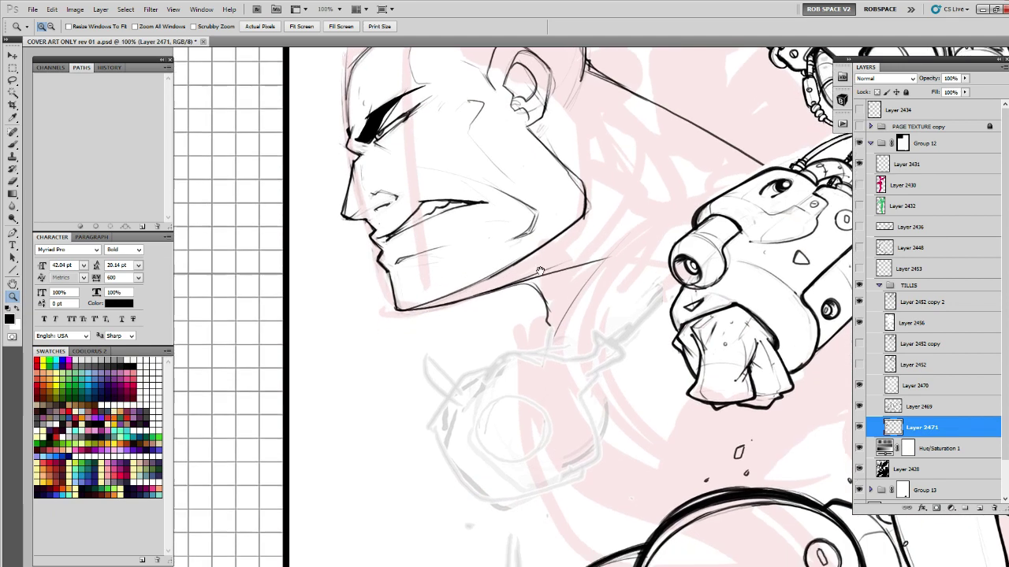
key(l)
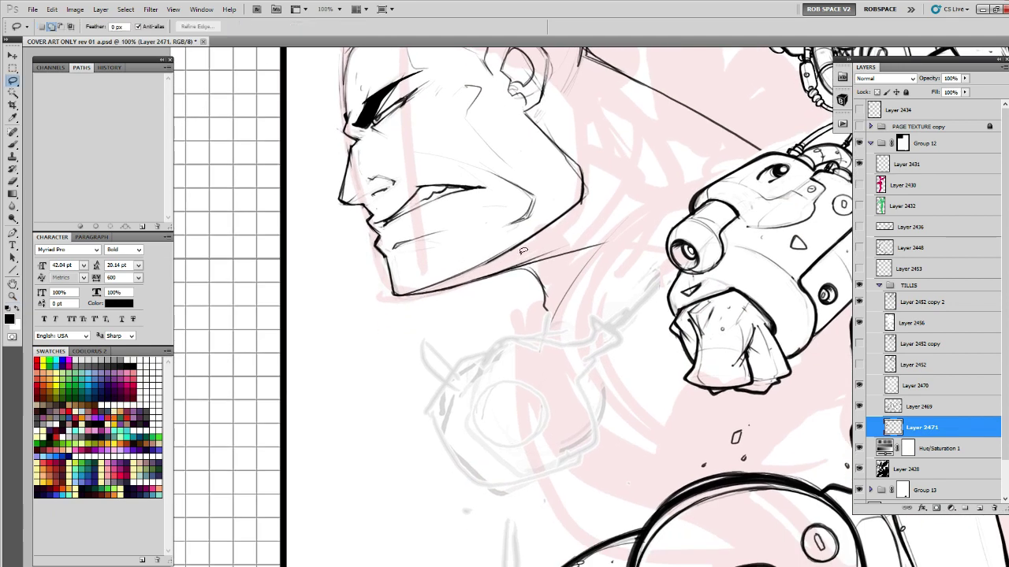
mouse_move(476, 252)
mouse_down()
mouse_move(405, 270)
mouse_move(421, 310)
mouse_move(556, 210)
mouse_move(394, 254)
mouse_move(384, 303)
mouse_move(380, 281)
mouse_up()
key(Return)
key(ctrl+t)
key(Return)
key(ctrl+d)
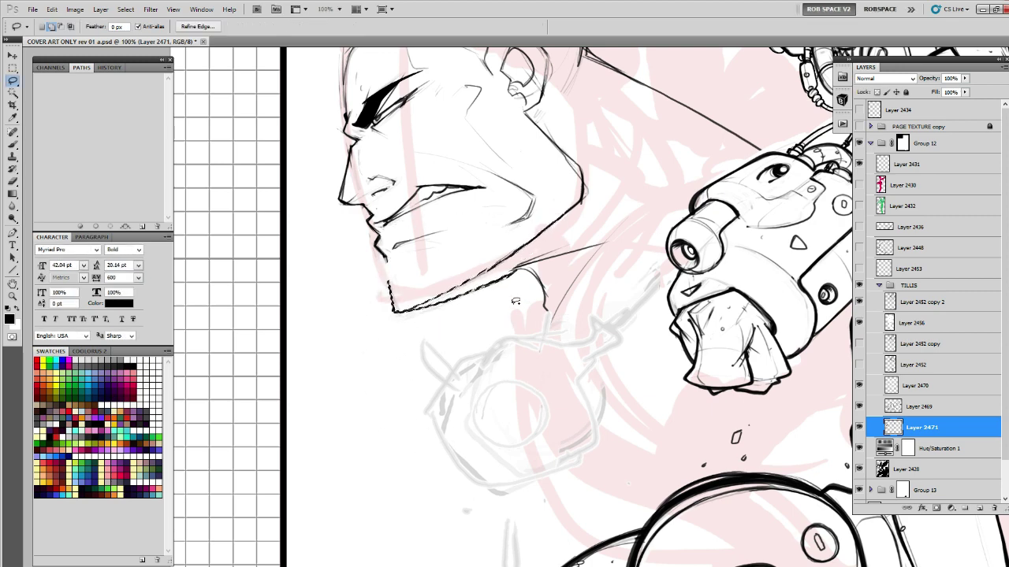
Erase the old line running under the jaw from the lowered chin toward the neck.
key(b)
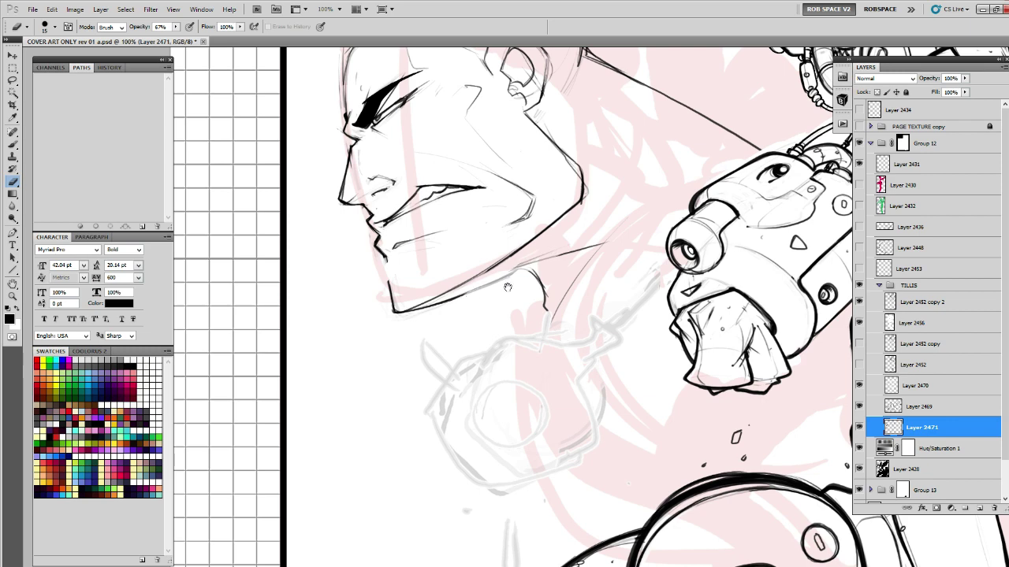
drag(477, 304, 534, 252)
key(z)
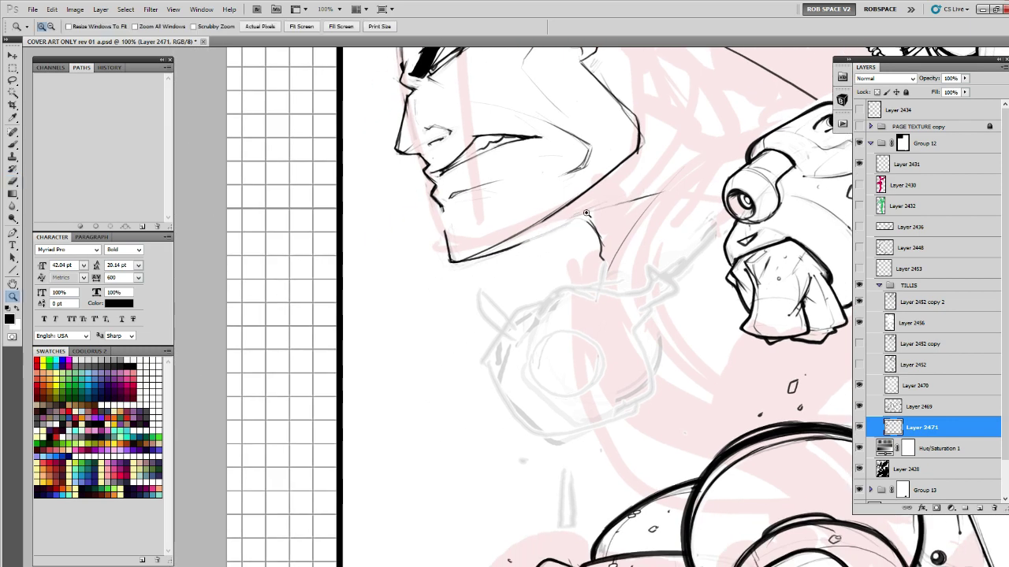
click(551, 260)
key(b)
key(e)
drag(489, 247, 520, 239)
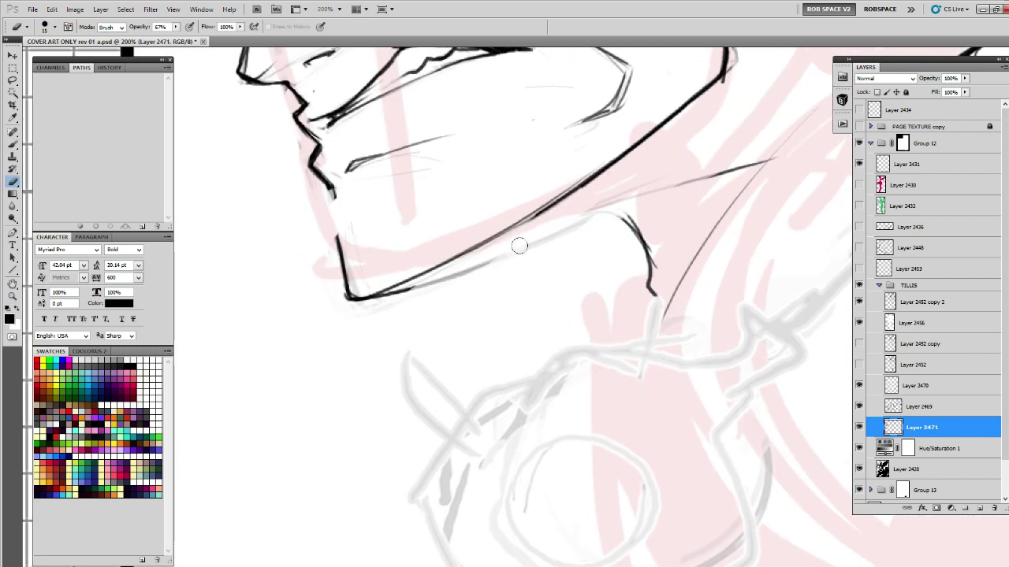
mouse_move(365, 300)
mouse_down()
mouse_move(479, 245)
mouse_move(418, 282)
mouse_up()
Draw a darker, straighter line along the jaw's underside from the chin past the throat.
key(b)
drag(471, 259, 668, 187)
drag(529, 231, 746, 163)
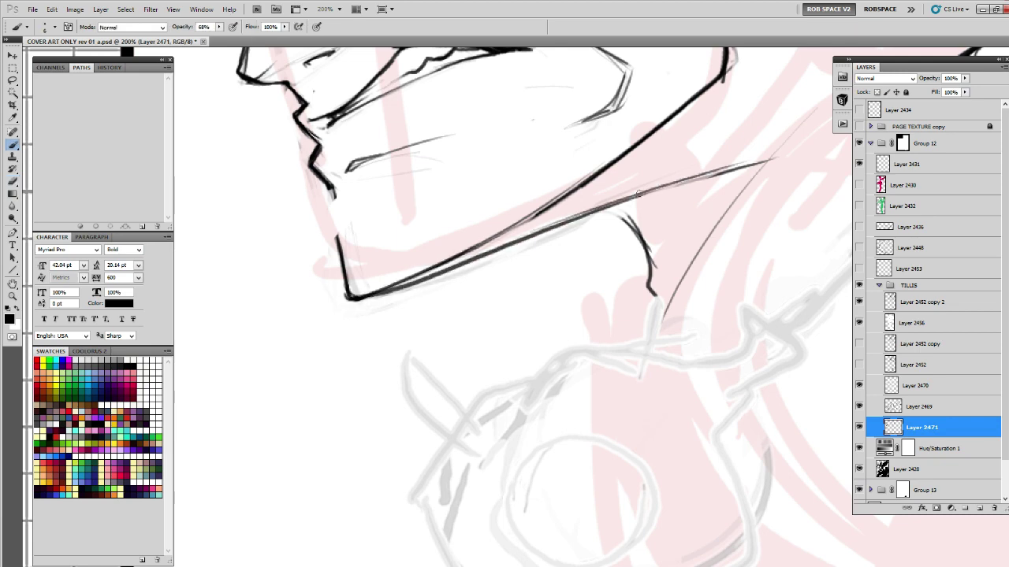
Fade the rear part of the under-jaw line and the old throat contour with the eraser.
drag(650, 227, 489, 268)
key(e)
mouse_move(560, 207)
mouse_down()
mouse_move(456, 249)
mouse_move(615, 197)
mouse_up()
drag(463, 250, 489, 328)
Draw the throat contour dropping from the rear end of the under-jaw line and fade the overshooting stroke with the eraser.
key(b)
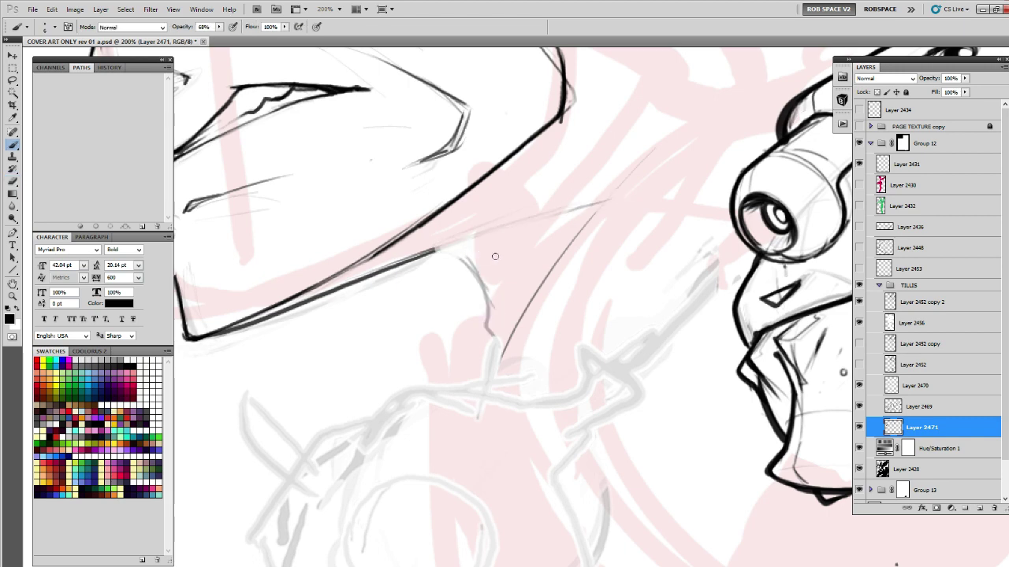
drag(496, 256, 472, 262)
drag(381, 265, 474, 245)
drag(416, 257, 440, 278)
mouse_move(418, 258)
mouse_down()
mouse_move(427, 279)
mouse_move(493, 314)
mouse_up()
drag(447, 290, 464, 322)
drag(521, 231, 576, 274)
key(e)
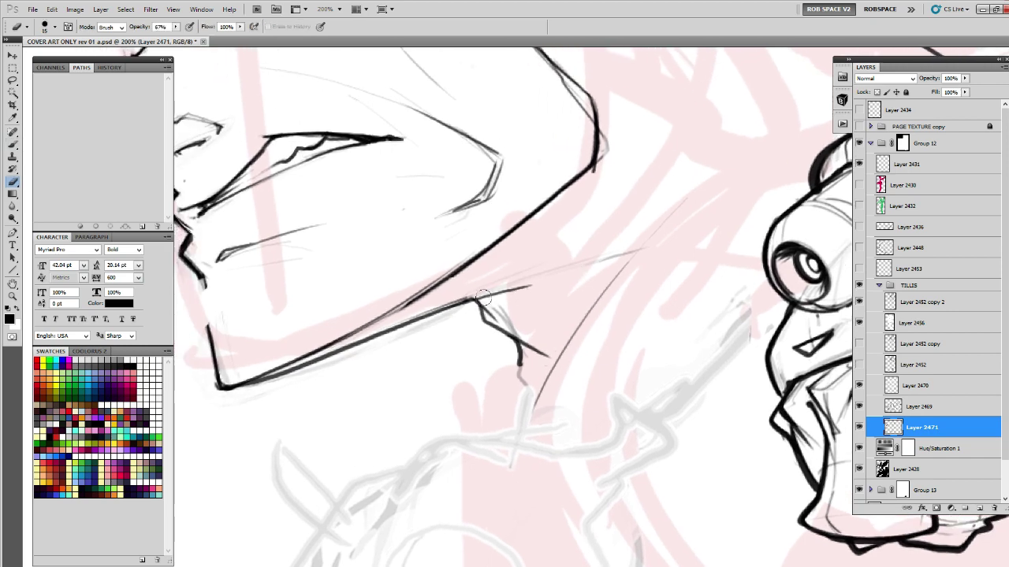
drag(482, 298, 523, 287)
Clean up and darken the rear corner of the jaw and the jaw line leading into it.
mouse_move(577, 202)
mouse_down()
mouse_move(554, 305)
mouse_move(567, 265)
mouse_up()
drag(545, 197, 562, 215)
drag(508, 160, 527, 179)
key(b)
drag(474, 128, 565, 211)
drag(517, 167, 559, 204)
mouse_move(581, 230)
mouse_down()
mouse_move(625, 169)
mouse_move(611, 175)
mouse_move(607, 216)
mouse_up()
mouse_move(613, 158)
mouse_down()
mouse_move(606, 218)
mouse_move(575, 238)
mouse_up()
drag(540, 267, 646, 182)
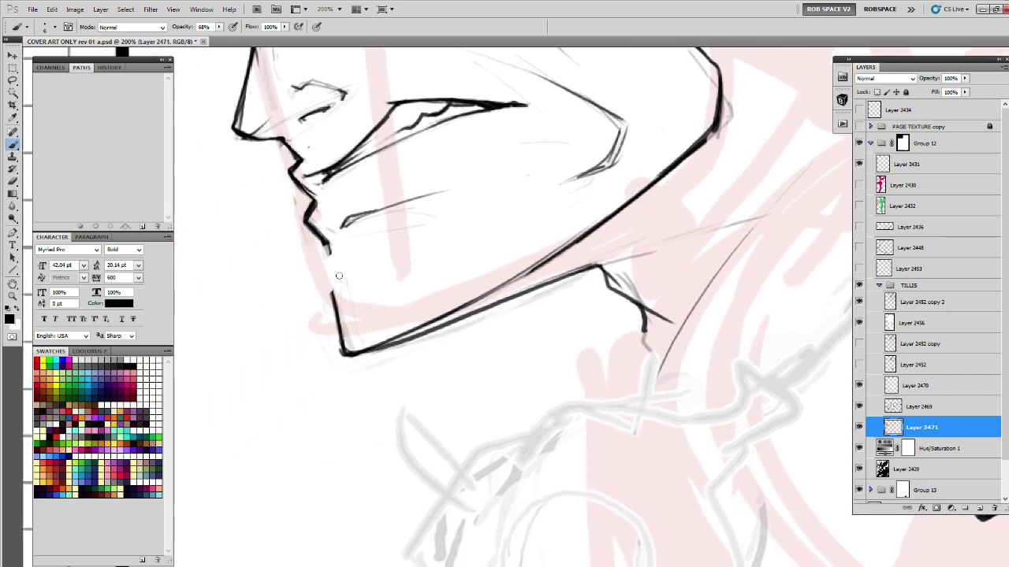
Draw a heavy front line of the chin from below the lower lip to the chin tip, trimming its edge with the eraser.
drag(326, 241, 341, 353)
drag(332, 291, 339, 351)
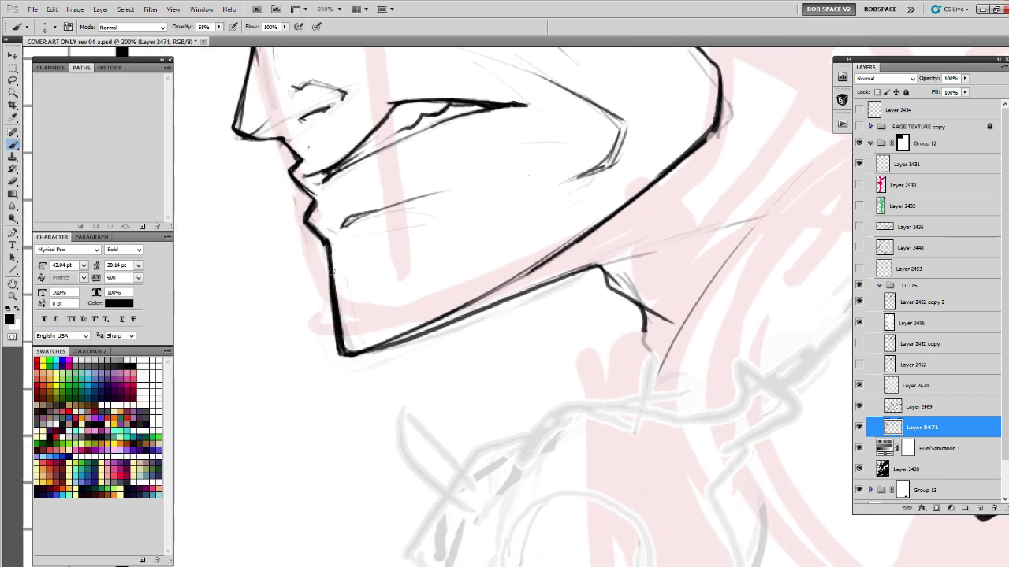
key(e)
drag(331, 254, 339, 347)
drag(332, 276, 340, 349)
key(b)
mouse_move(328, 246)
mouse_down()
mouse_move(337, 352)
mouse_move(396, 339)
mouse_up()
drag(523, 282, 627, 195)
Fade the stray lines along the lower jaw and restate the jaw and under-jaw lines with darker strokes.
key(e)
drag(498, 244, 588, 205)
drag(530, 231, 647, 174)
drag(459, 260, 693, 182)
key(b)
drag(599, 211, 520, 249)
mouse_move(382, 297)
mouse_down()
mouse_move(586, 202)
mouse_move(454, 332)
mouse_up()
mouse_move(342, 390)
mouse_down()
mouse_move(554, 236)
mouse_move(364, 371)
mouse_move(531, 259)
mouse_up()
drag(367, 371, 550, 245)
drag(606, 191, 483, 321)
drag(469, 285, 464, 350)
Darken the upper mouth line and restate the rear face edge from below the ear down to the jaw corner.
key(z)
alt+click(483, 263)
alt+click(483, 263)
alt+click(483, 263)
drag(573, 293, 588, 192)
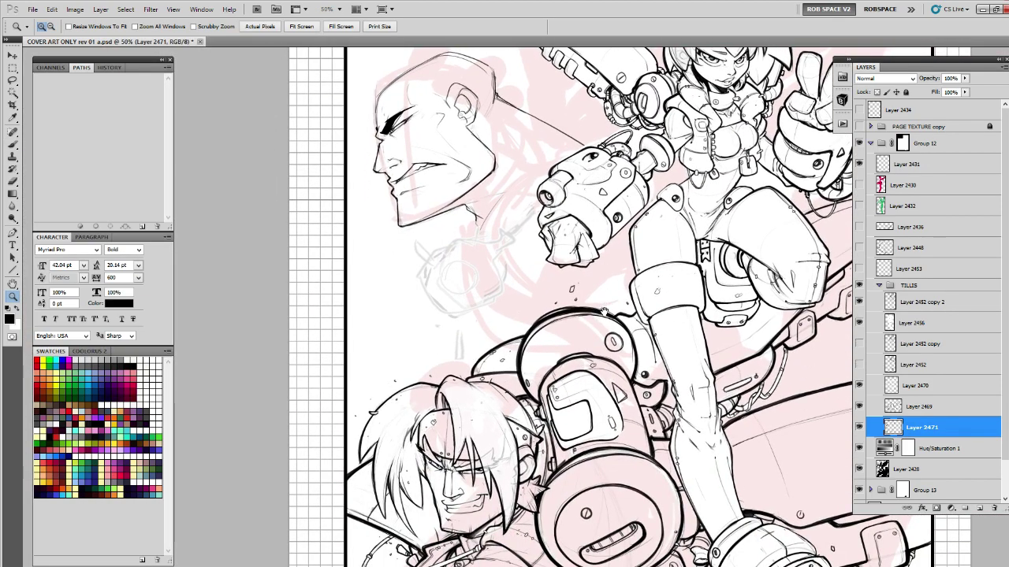
click(432, 144)
click(432, 145)
click(432, 146)
drag(507, 215, 398, 264)
key(b)
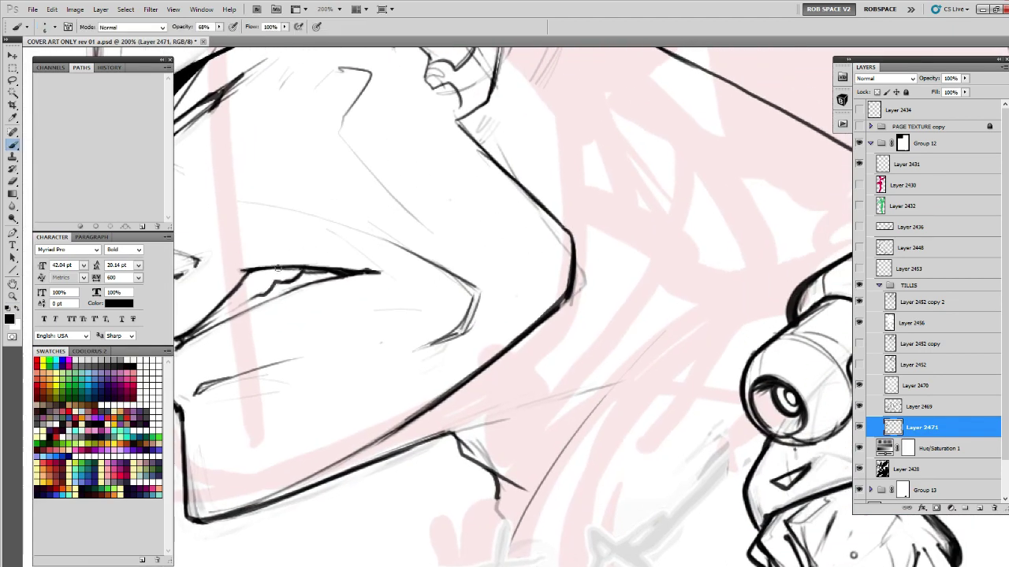
drag(244, 269, 395, 274)
drag(457, 121, 542, 201)
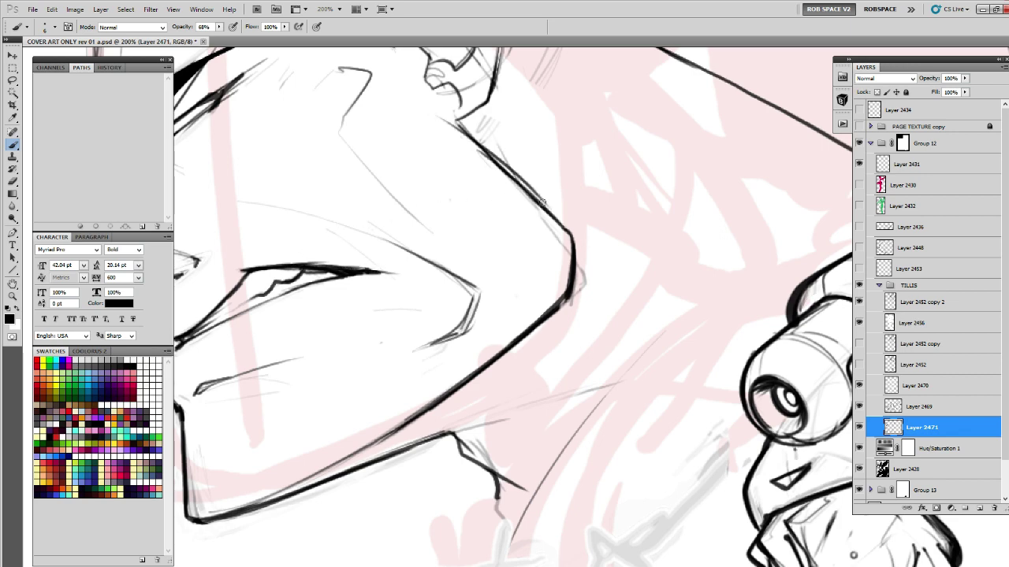
mouse_move(449, 119)
mouse_down()
mouse_move(574, 234)
mouse_move(621, 164)
mouse_move(614, 223)
mouse_up()
mouse_move(612, 158)
mouse_down()
mouse_move(613, 224)
mouse_move(600, 236)
mouse_up()
drag(615, 180, 594, 236)
drag(633, 285, 561, 250)
Sketch a light neck line running back from below the ear, behind the jaw.
key(z)
alt+click(562, 268)
alt+click(562, 269)
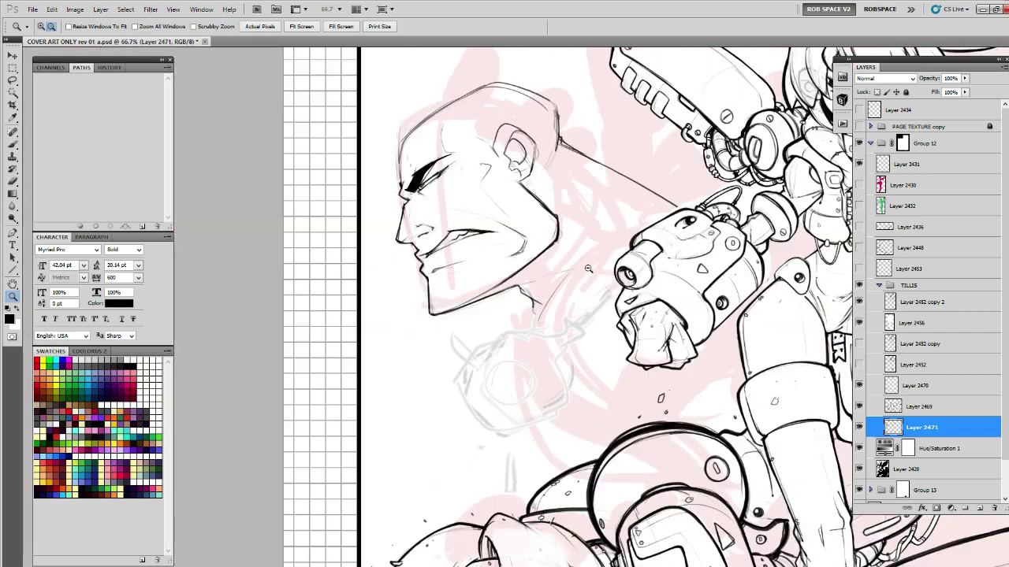
drag(664, 297, 597, 278)
click(587, 214)
key(b)
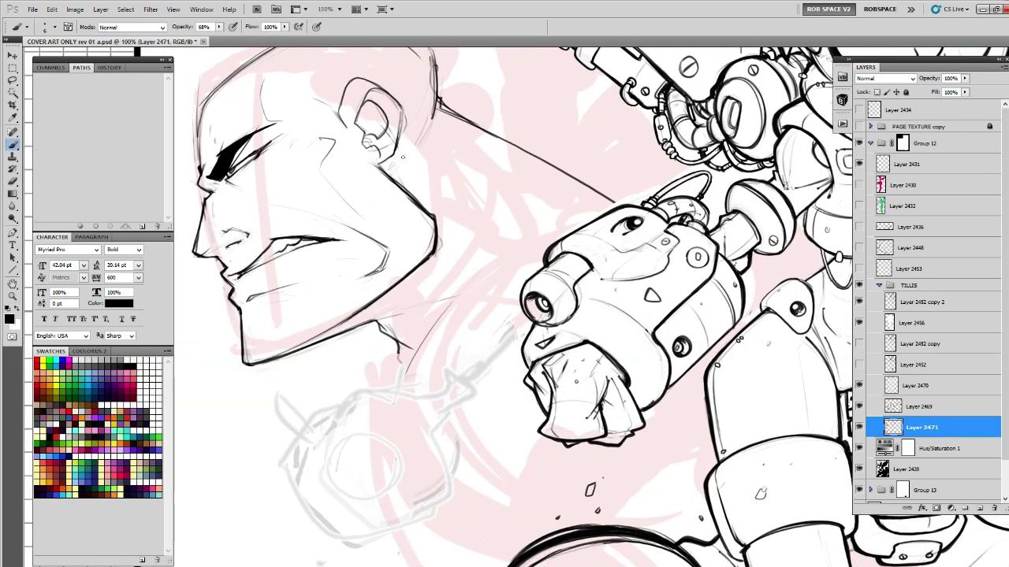
drag(591, 229, 596, 237)
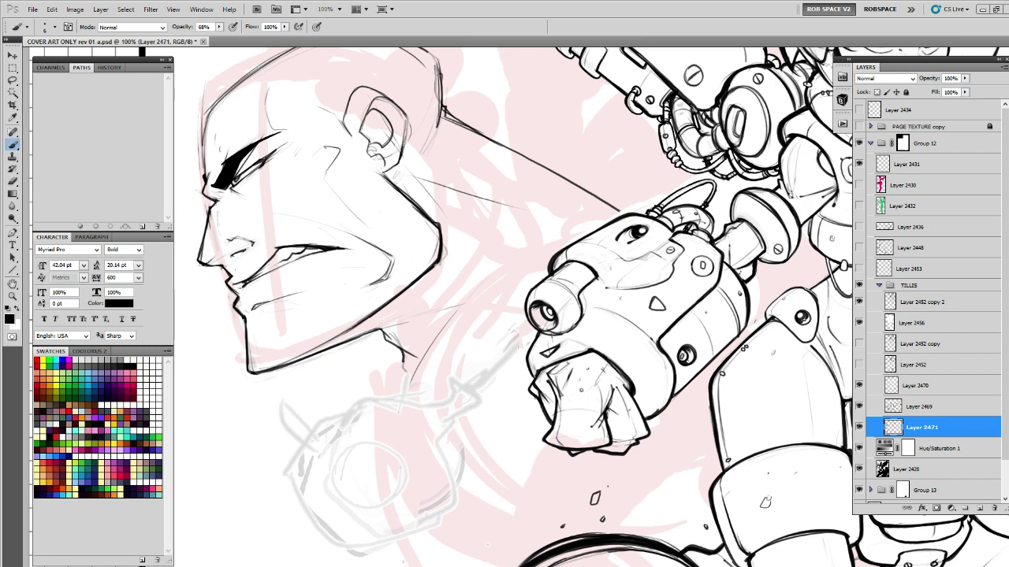
drag(479, 201, 574, 236)
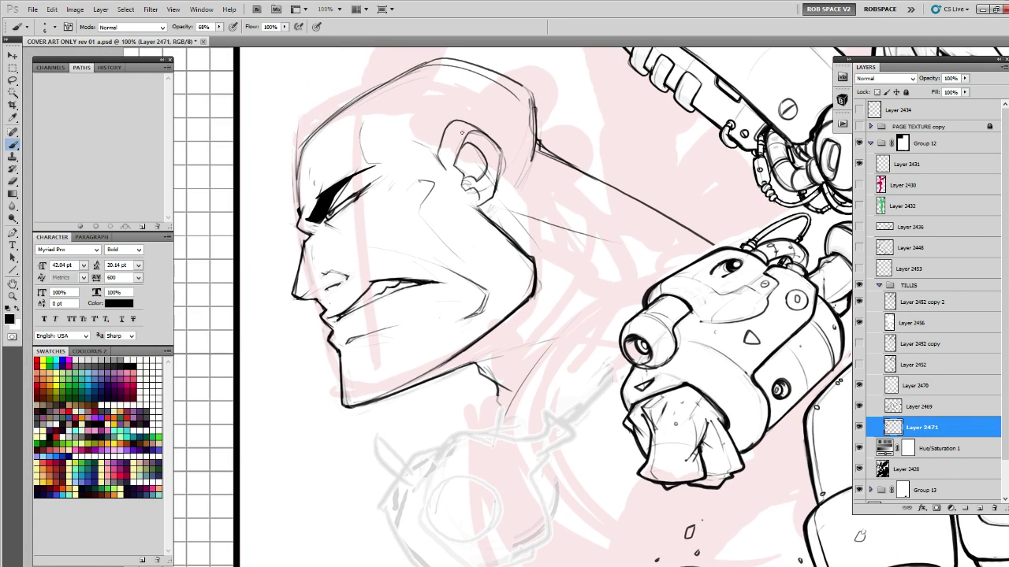
Lasso the ear and delete it from the head sketch.
key(l)
mouse_move(463, 110)
mouse_down()
mouse_move(438, 156)
mouse_move(455, 204)
mouse_move(526, 149)
mouse_up()
key(Delete)
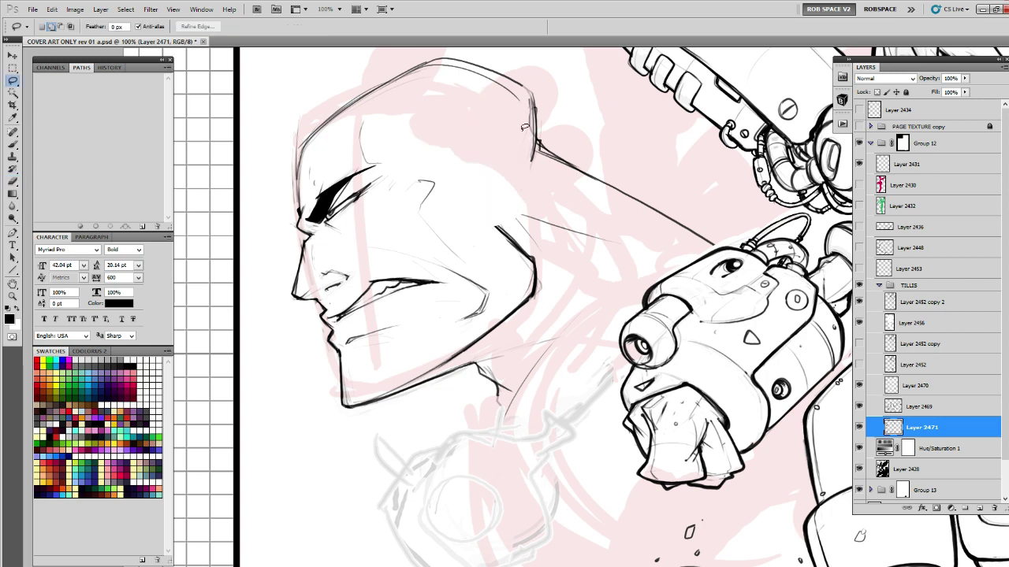
Sketch angular panel seams across the side of the skull, down past the temple and along the cheek.
key(b)
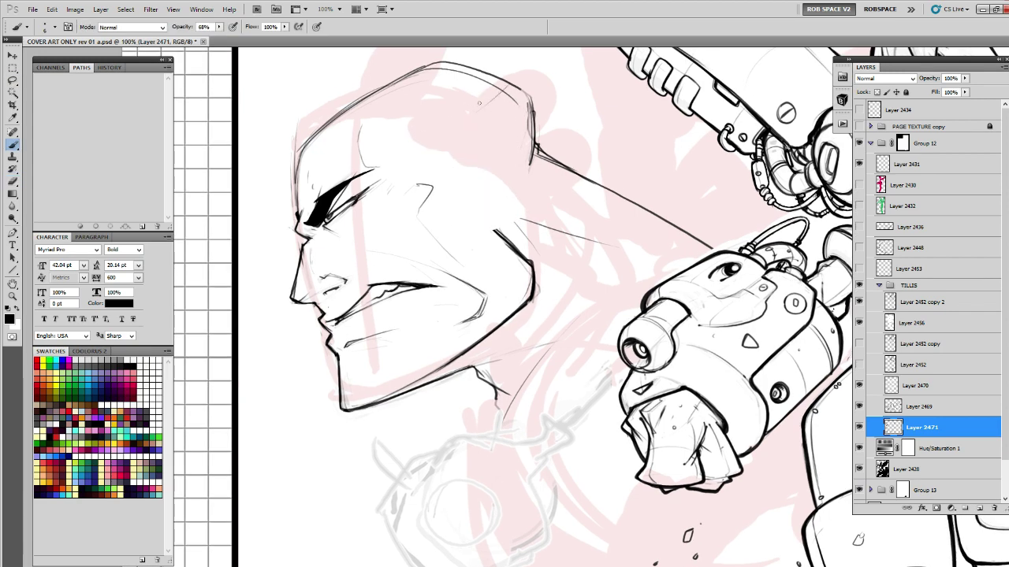
drag(494, 87, 465, 108)
mouse_move(475, 82)
mouse_down()
mouse_move(412, 116)
mouse_move(475, 171)
mouse_move(445, 158)
mouse_move(421, 199)
mouse_up()
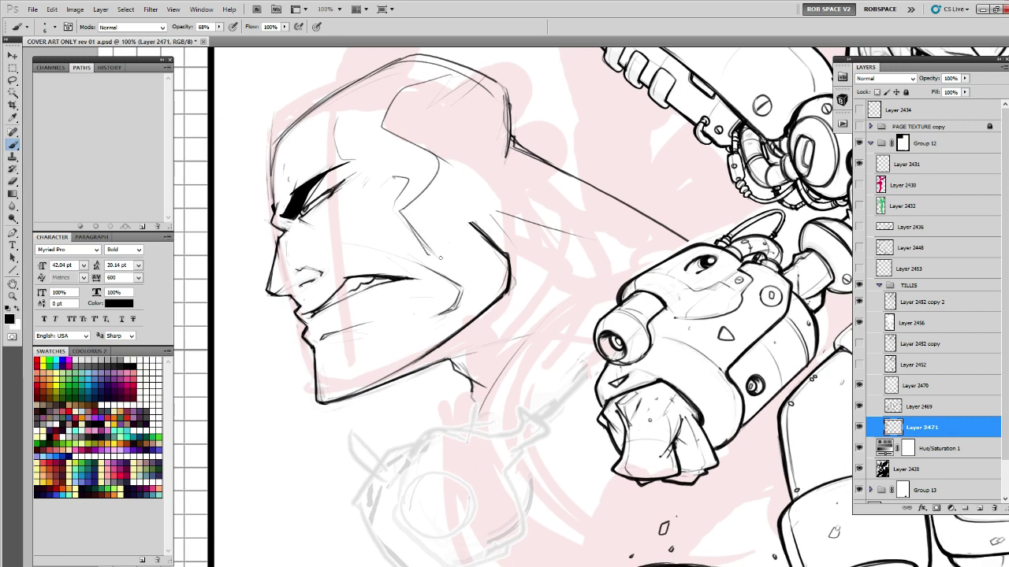
drag(429, 255, 491, 285)
drag(497, 227, 450, 256)
Enlarge the eraser and fade the lines at the back of the skull where it meets the neck.
key(e)
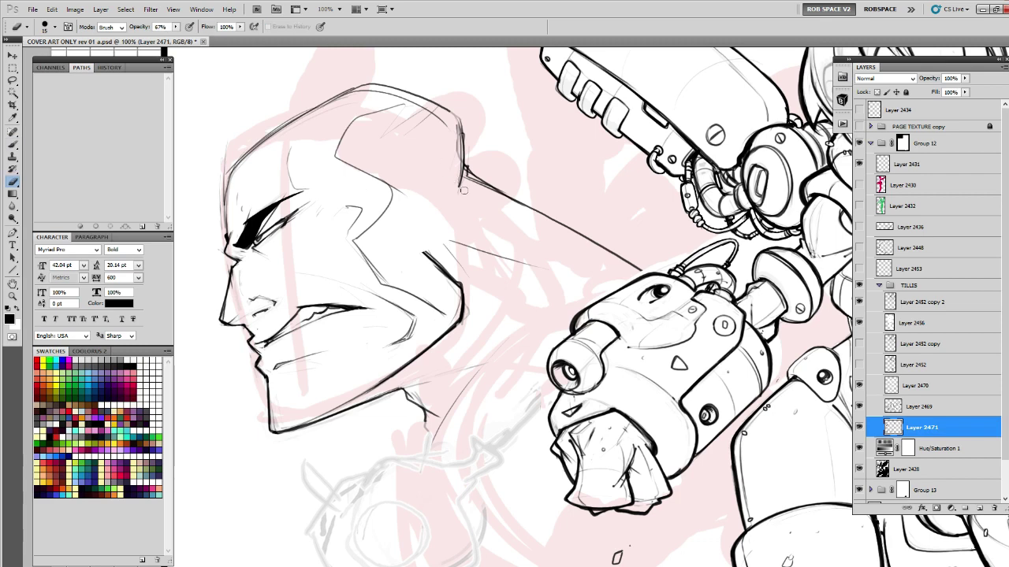
mouse_move(463, 190)
mouse_down()
mouse_move(441, 168)
mouse_move(469, 191)
mouse_move(467, 157)
mouse_up()
key(bracketright)
key(bracketright)
key(bracketright)
drag(387, 189, 385, 207)
key(b)
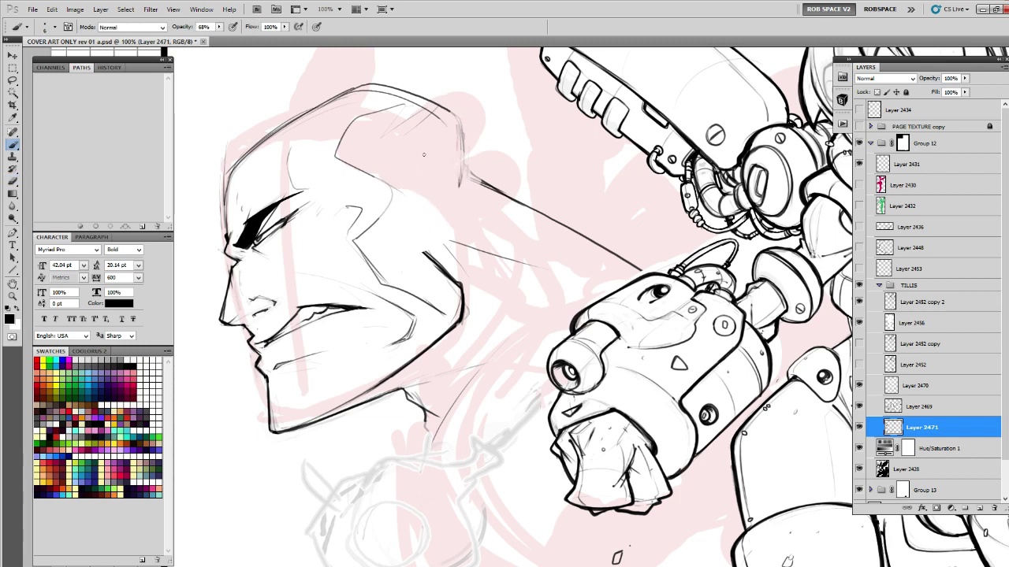
Draw a round mechanical disc in place of the ear, with concentric circles and a narrow upright slot in the center.
mouse_move(391, 168)
mouse_down()
mouse_move(461, 138)
mouse_move(481, 193)
mouse_move(394, 206)
mouse_move(390, 189)
mouse_up()
drag(452, 189, 489, 160)
mouse_move(466, 133)
mouse_down()
mouse_move(489, 160)
mouse_move(487, 142)
mouse_move(461, 136)
mouse_move(490, 135)
mouse_move(467, 178)
mouse_move(473, 130)
mouse_move(498, 146)
mouse_up()
key(ctrl+z)
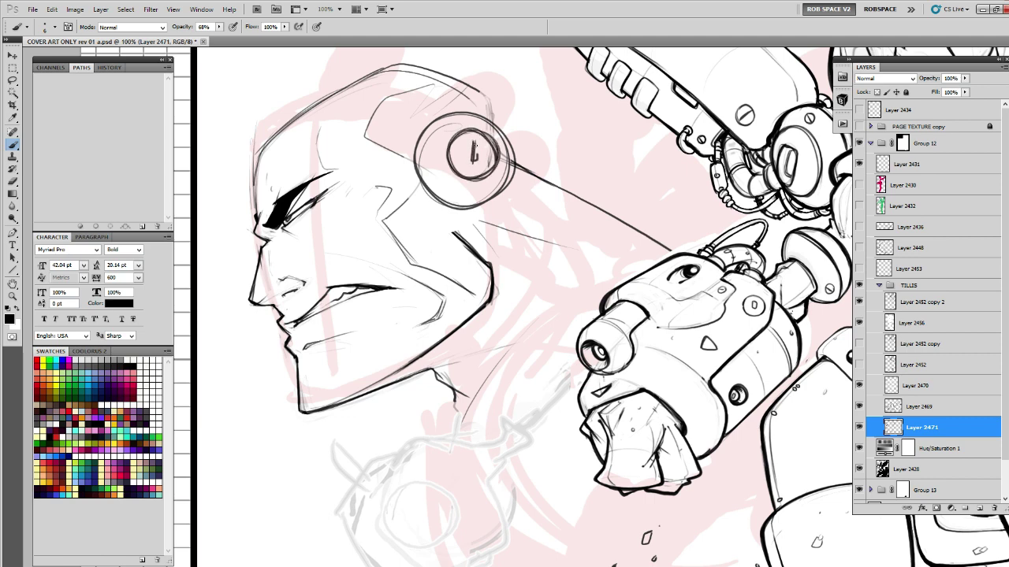
key(ctrl+z)
mouse_move(473, 162)
mouse_down()
mouse_move(470, 142)
mouse_move(474, 166)
mouse_up()
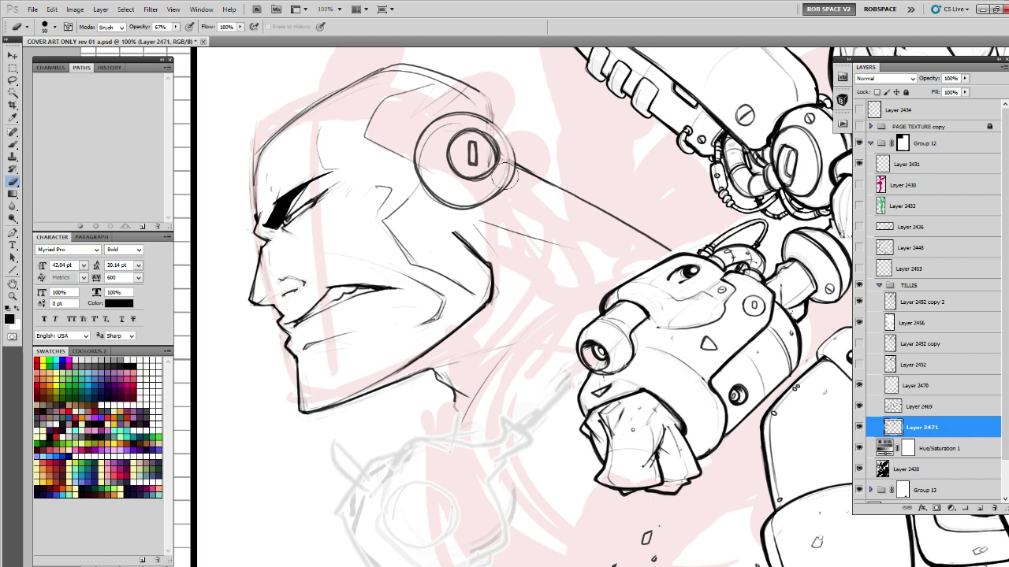
Erase the skull and neck lines overlapping the ear disc's rear edge and add small bolts to its rim.
drag(505, 132, 504, 189)
drag(509, 139, 505, 187)
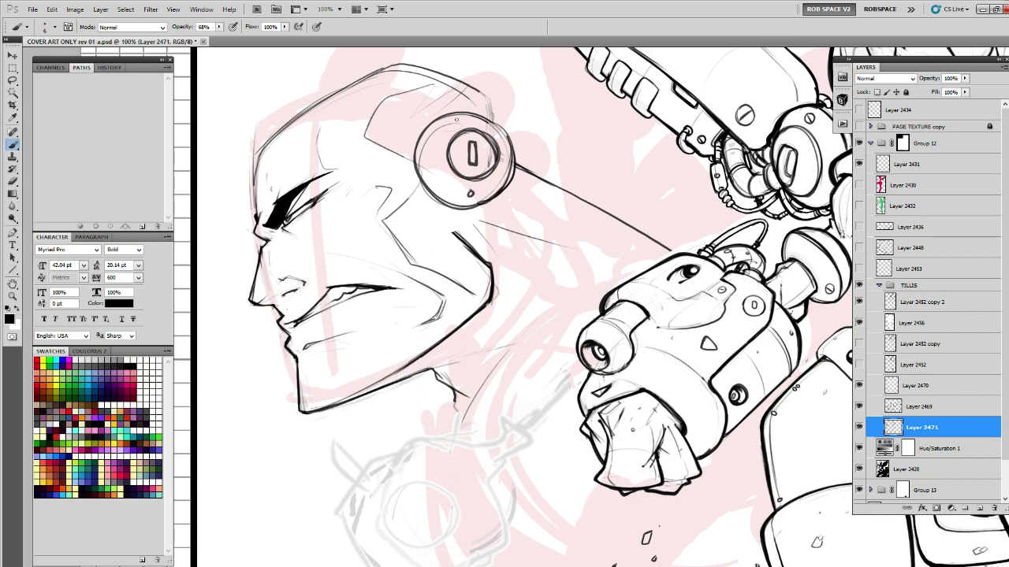
drag(489, 137, 455, 162)
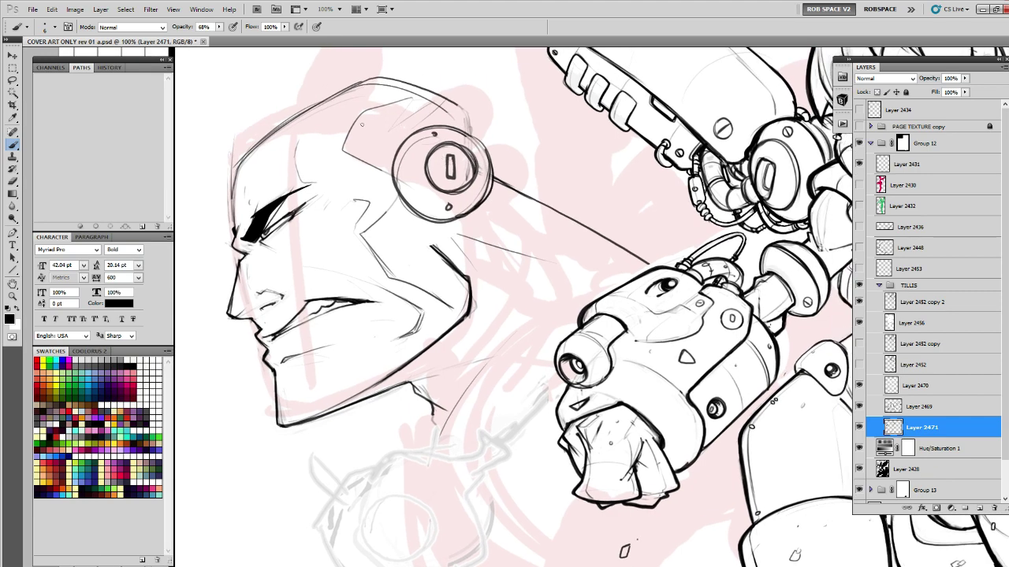
Darken the top outline of the skull and the panel seam running down the temple in front of the ear disc.
mouse_move(410, 82)
mouse_down()
mouse_move(542, 108)
mouse_move(443, 132)
mouse_move(374, 183)
mouse_move(452, 125)
mouse_move(544, 109)
mouse_up()
drag(573, 160, 445, 179)
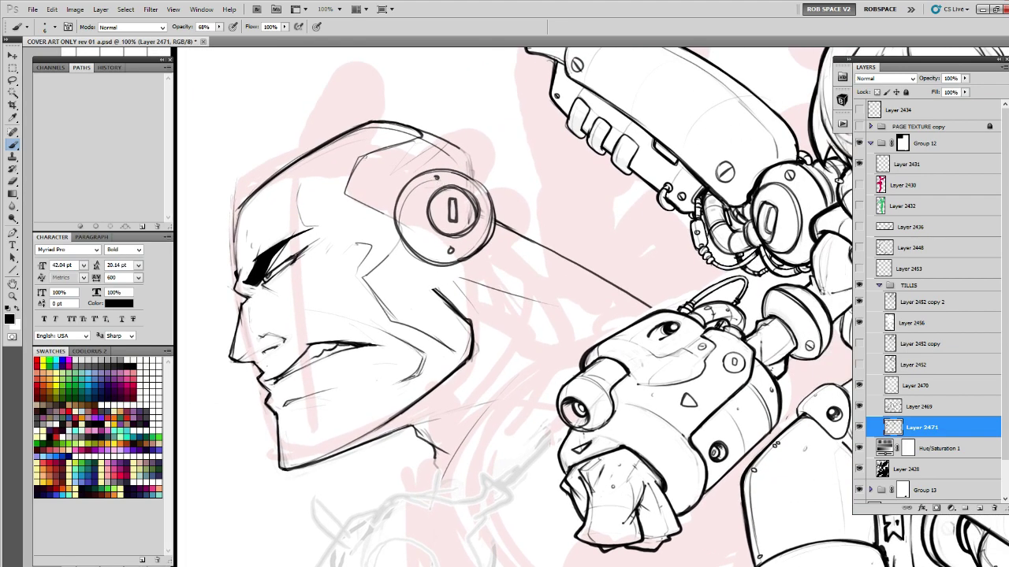
mouse_move(380, 211)
mouse_down()
mouse_move(422, 169)
mouse_move(444, 163)
mouse_move(440, 206)
mouse_move(412, 208)
mouse_move(407, 196)
mouse_up()
key(e)
key(b)
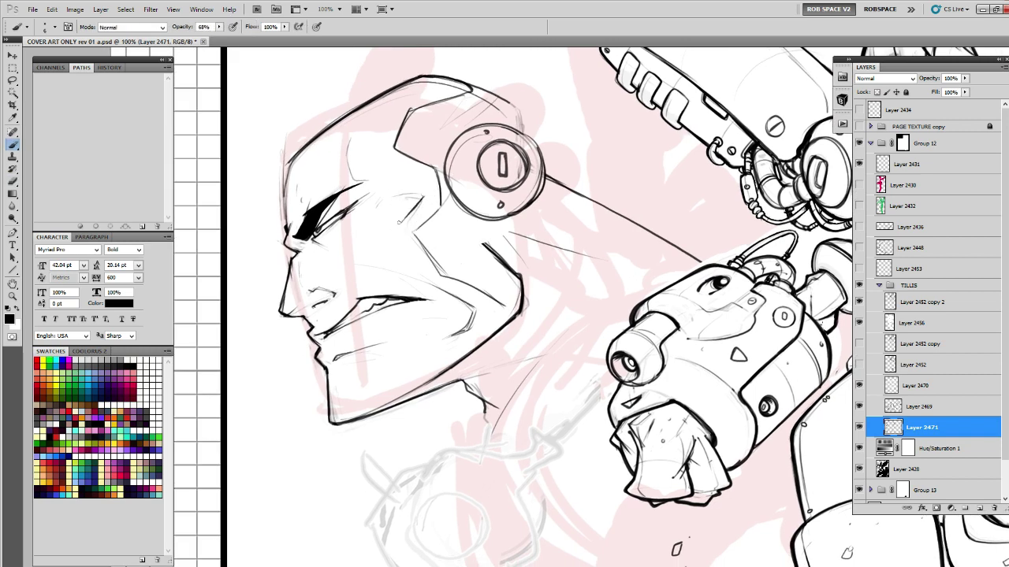
drag(452, 206, 425, 169)
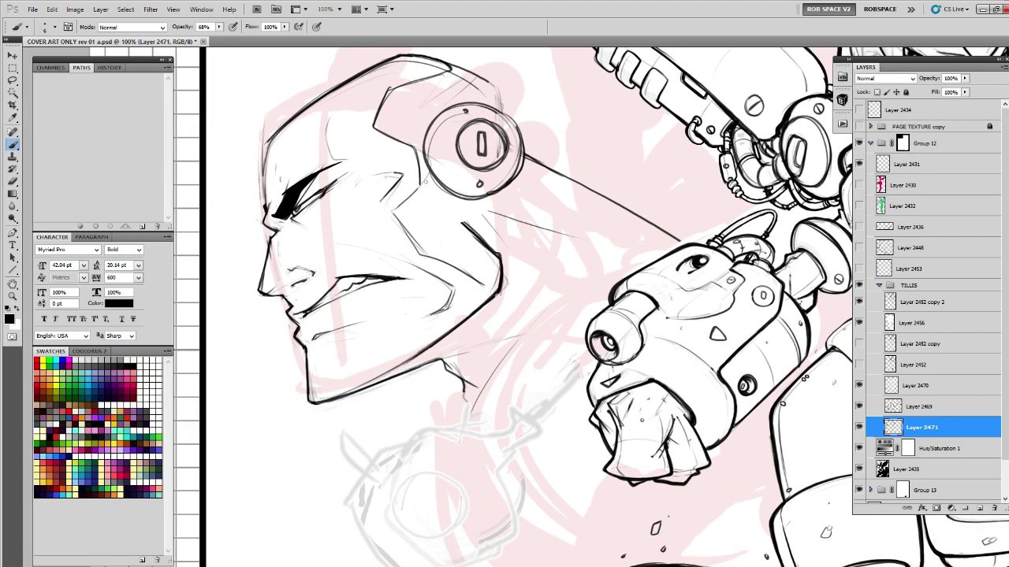
drag(390, 211, 592, 125)
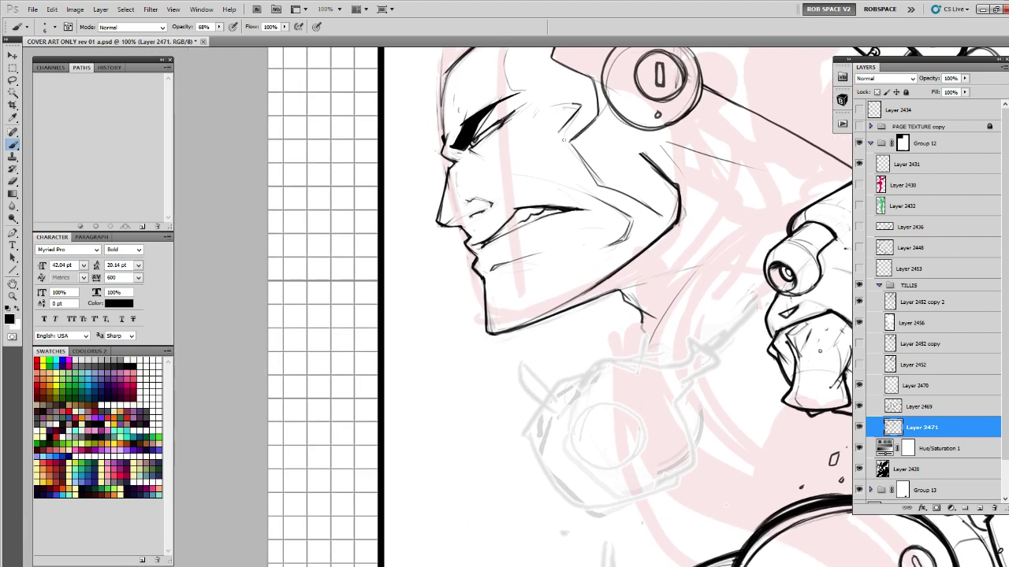
Draw an angular cheek panel from the temple seam forward below the eye and back above the mouth toward the jaw.
mouse_move(542, 178)
mouse_down()
mouse_move(297, 204)
mouse_move(417, 235)
mouse_move(353, 193)
mouse_move(348, 206)
mouse_move(423, 237)
mouse_up()
key(e)
key(b)
drag(306, 211, 400, 230)
drag(344, 214, 422, 241)
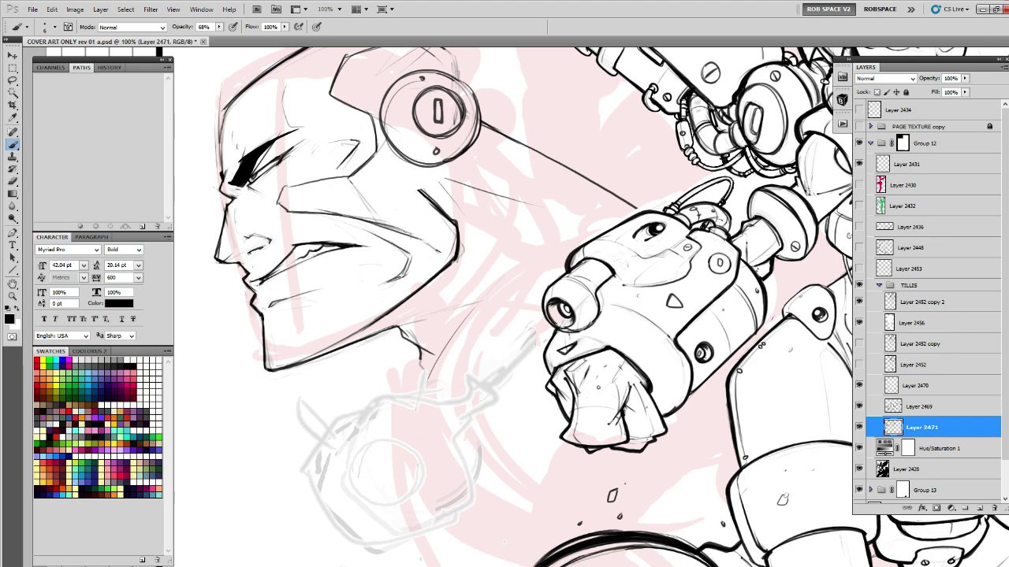
drag(378, 196, 404, 159)
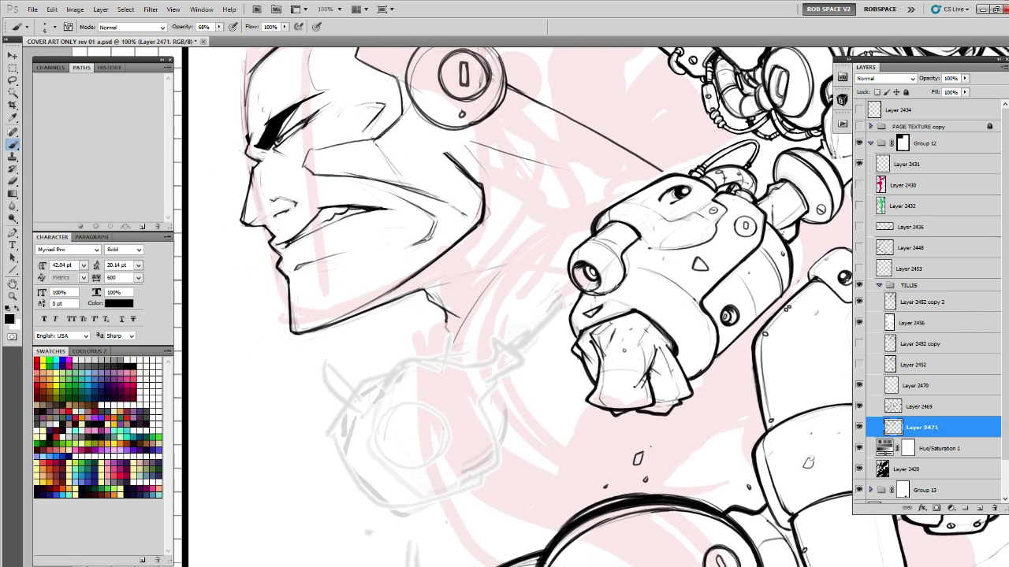
drag(453, 201, 542, 168)
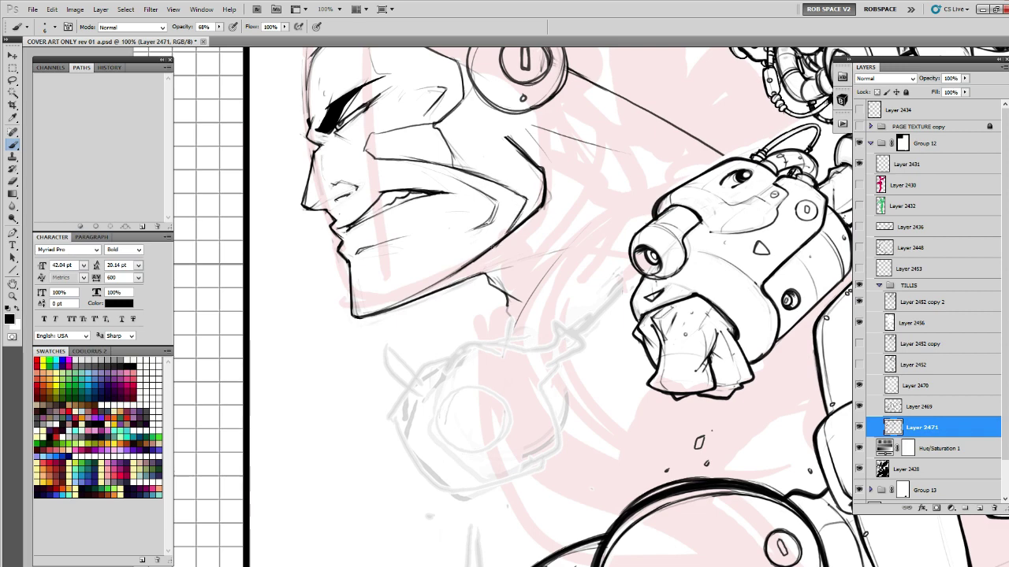
drag(476, 252, 421, 299)
Erase the old upper jaw edge below the ear disc and redraw it as an angled edge from the disc to the jaw corner.
key(e)
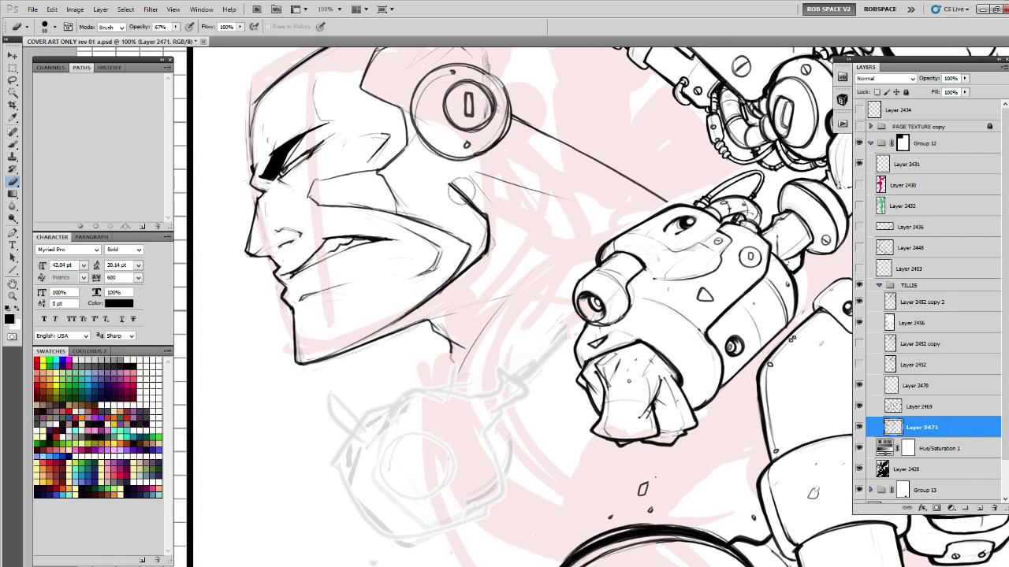
mouse_move(461, 191)
mouse_down()
mouse_move(441, 209)
mouse_move(473, 205)
mouse_up()
key(b)
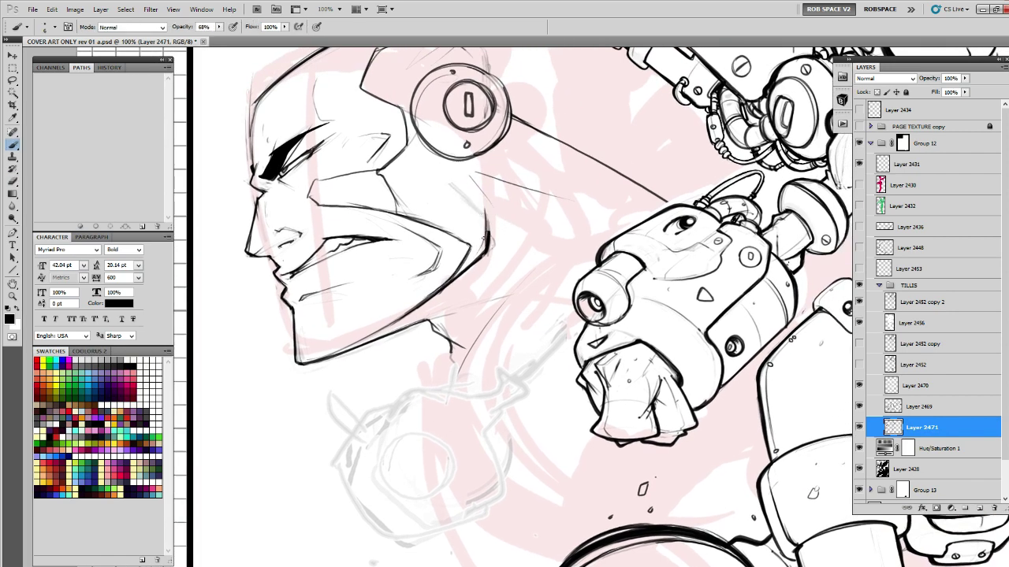
drag(442, 162, 484, 204)
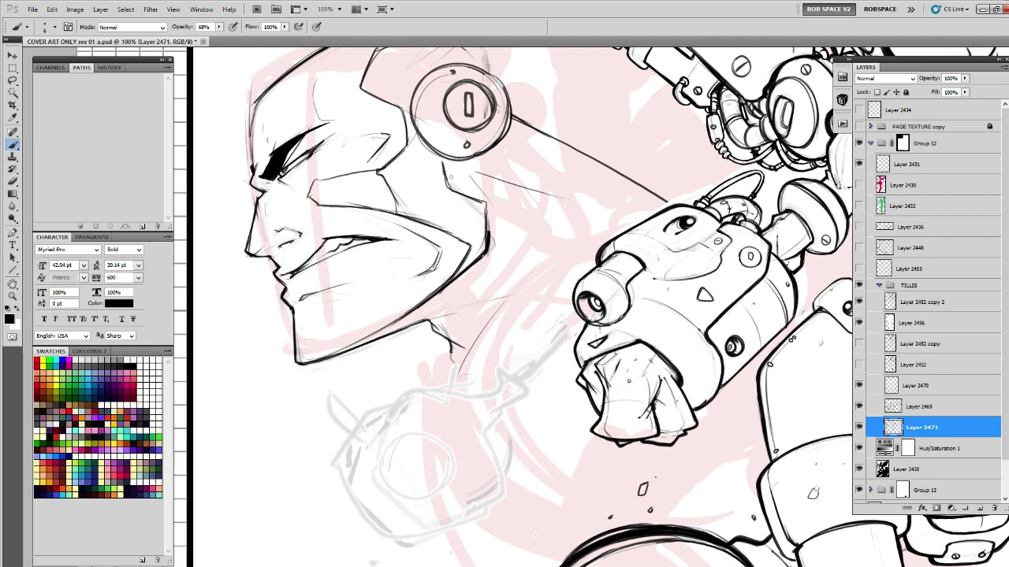
key(e)
mouse_move(444, 176)
mouse_down()
mouse_move(484, 201)
mouse_move(587, 175)
mouse_move(599, 213)
mouse_up()
key(b)
drag(595, 161, 591, 212)
drag(488, 155, 628, 196)
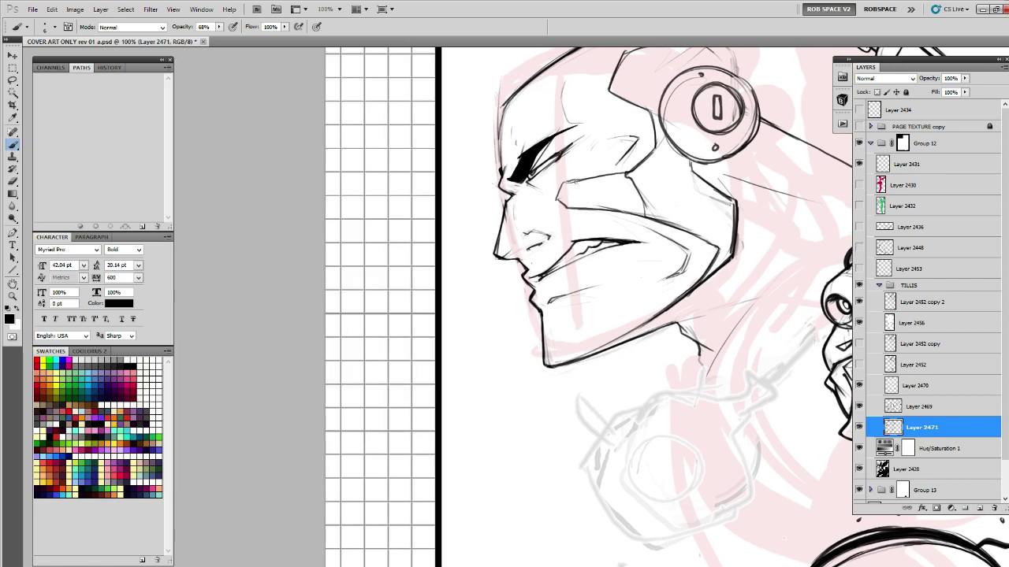
key(ctrl+z)
drag(557, 159, 584, 138)
key(ctrl+alt+z)
key(ctrl+alt+z)
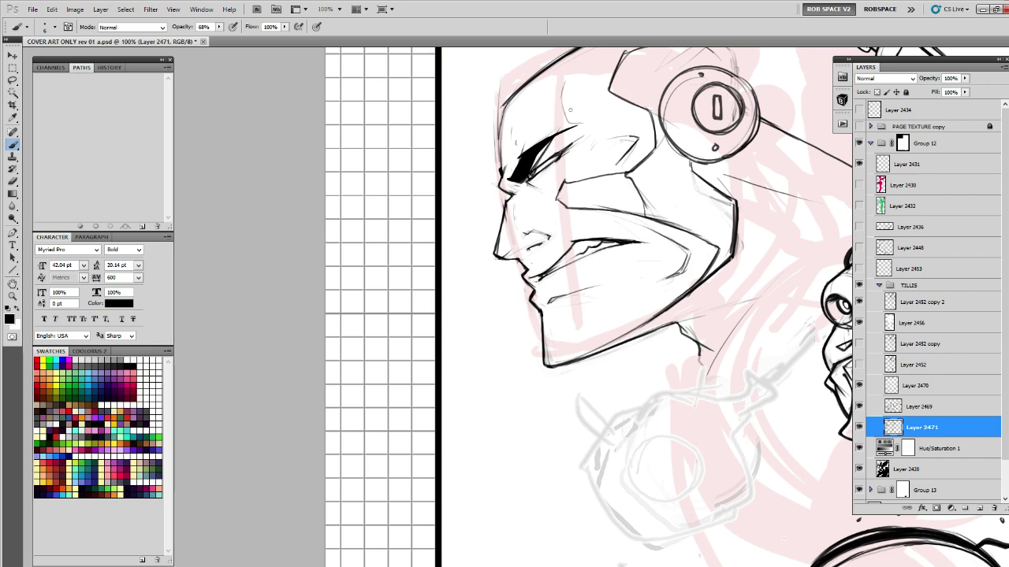
Fade the solid black brow shape above the eye with the eraser.
key(e)
mouse_move(551, 138)
mouse_down()
mouse_move(512, 177)
mouse_move(564, 123)
mouse_up()
drag(559, 179, 455, 245)
Draw sharp dark edges around the faded brow, running from the bridge of the nose up and back above the eye.
key(z)
click(441, 238)
click(439, 238)
key(b)
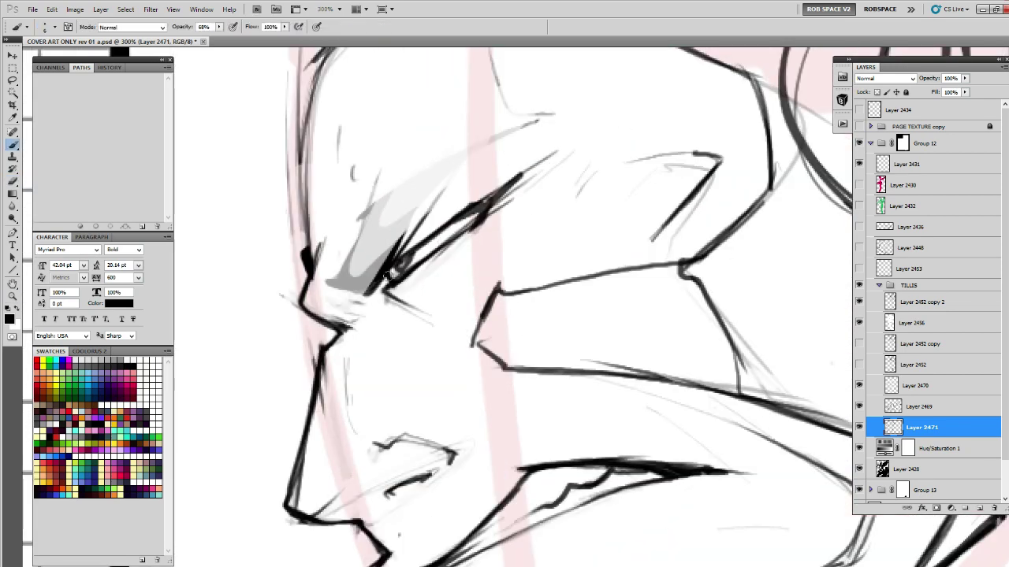
mouse_move(323, 279)
mouse_down()
mouse_move(364, 293)
mouse_move(371, 252)
mouse_up()
drag(368, 290, 471, 147)
drag(400, 251, 500, 106)
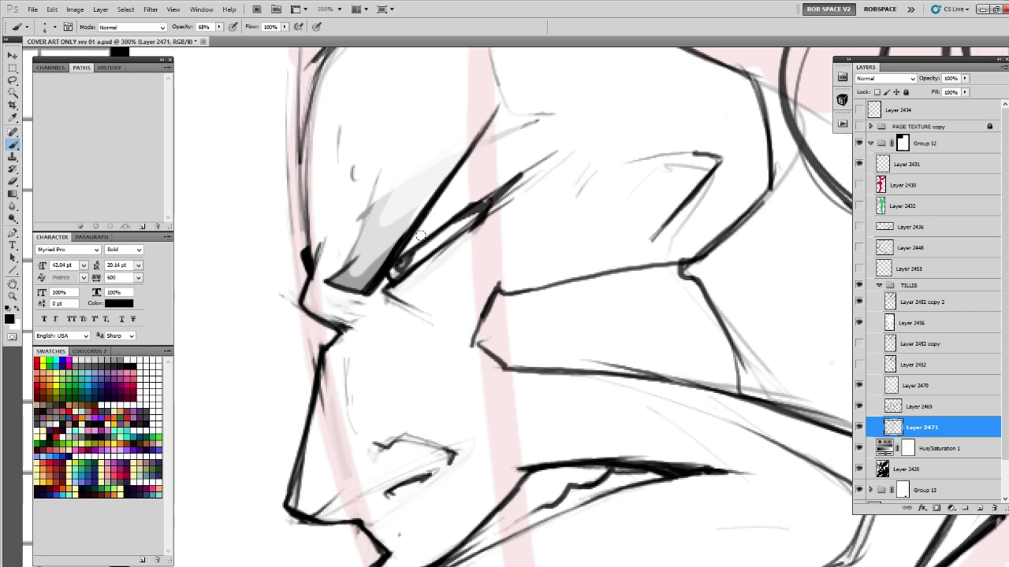
drag(472, 167, 401, 255)
drag(328, 281, 368, 247)
Delete the leftover grey brow fill above the eye and touch up the inner corner of the brow line.
key(e)
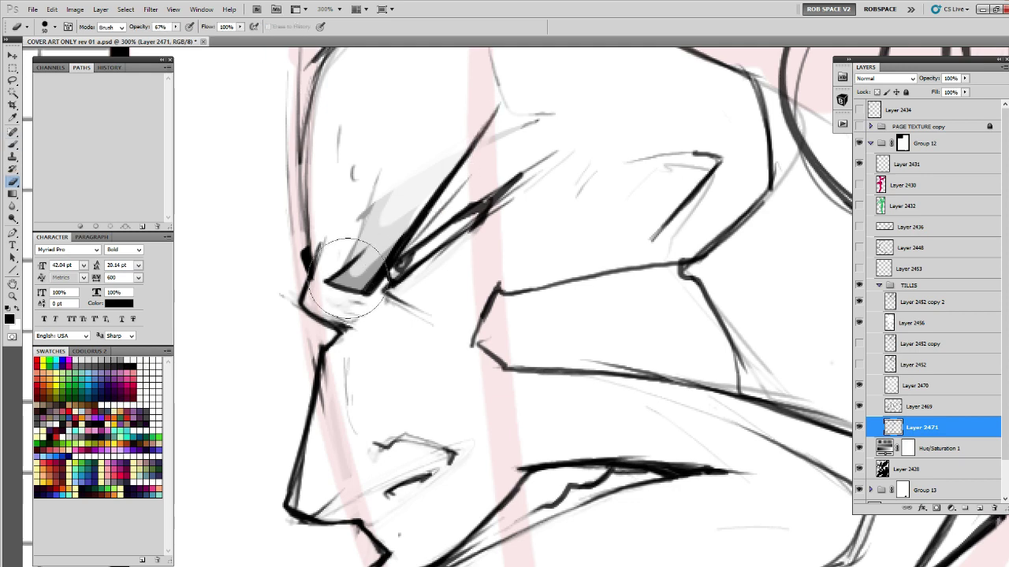
key(l)
mouse_move(335, 277)
mouse_down()
mouse_move(429, 167)
mouse_move(337, 275)
mouse_move(394, 215)
mouse_move(397, 172)
mouse_up()
key(Delete)
key(ctrl+d)
key(b)
key(e)
key(b)
mouse_move(330, 282)
mouse_down()
mouse_move(383, 229)
mouse_move(381, 202)
mouse_move(333, 282)
mouse_up()
key(z)
alt+click(407, 308)
alt+click(408, 308)
alt+click(407, 308)
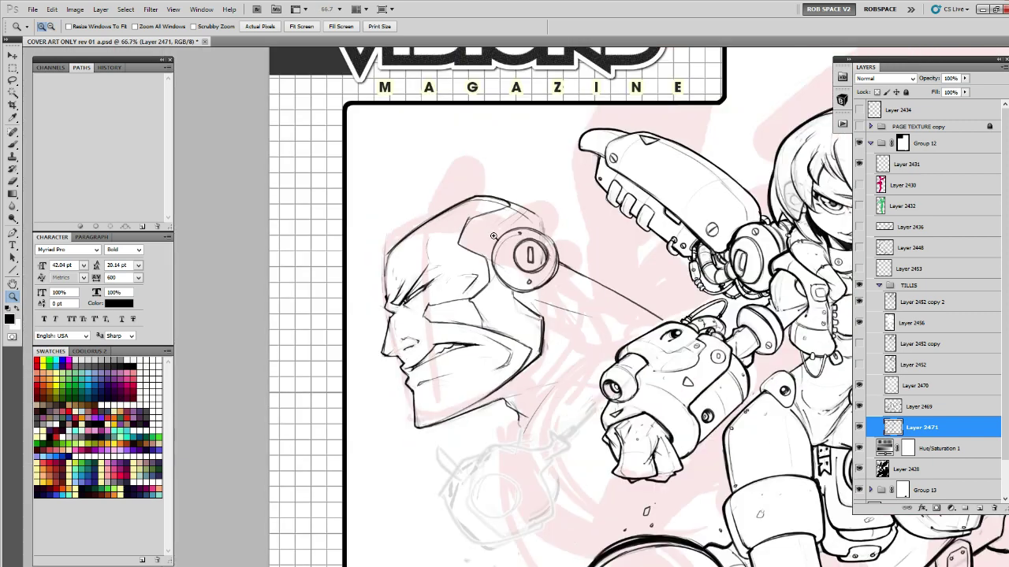
Erase stray marks on the forehead and darken its front outline down to the brow ridge.
click(416, 286)
click(416, 286)
key(e)
mouse_move(452, 210)
mouse_down()
mouse_move(405, 264)
mouse_move(450, 214)
mouse_move(451, 140)
mouse_move(454, 187)
mouse_up()
key(b)
mouse_move(458, 111)
mouse_down()
mouse_move(433, 156)
mouse_move(496, 223)
mouse_move(497, 152)
mouse_up()
mouse_move(348, 94)
mouse_down()
mouse_move(326, 123)
mouse_move(322, 223)
mouse_up()
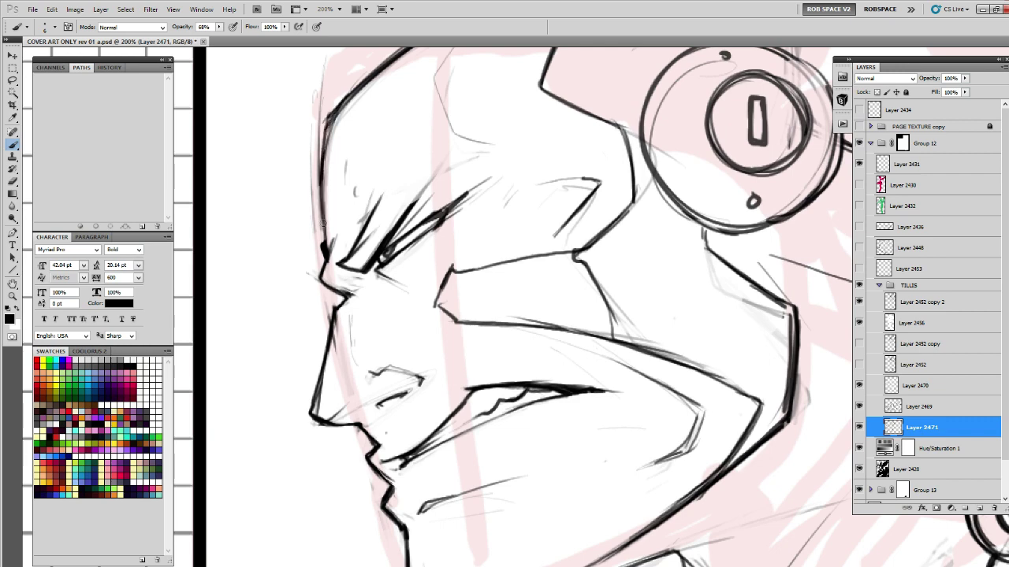
drag(323, 181, 323, 244)
drag(520, 290, 496, 296)
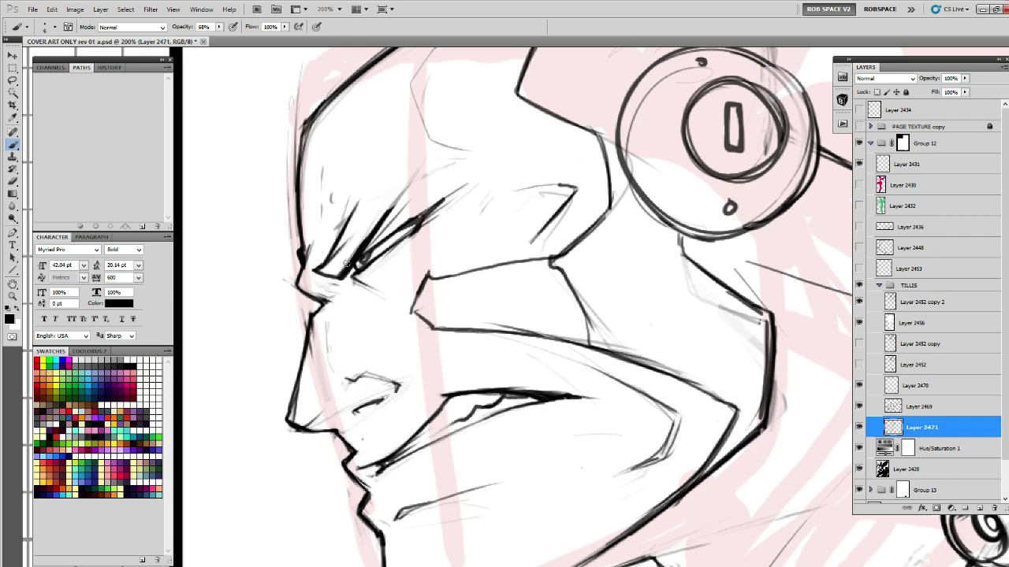
Paint a thick solid black eyebrow with a jagged, spiky upper end on a new layer, using a larger brush at 96% opacity.
click(980, 508)
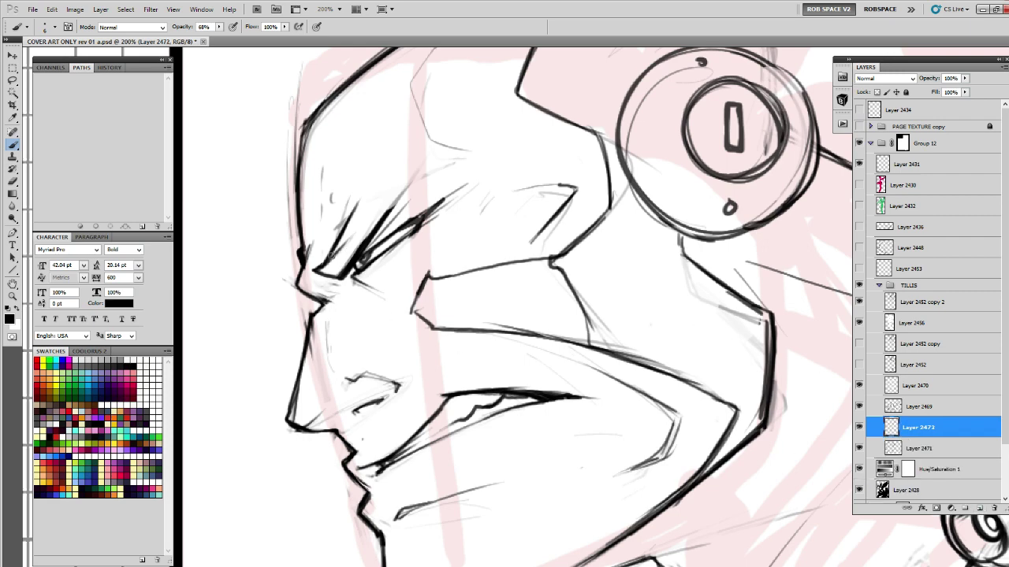
key(])
drag(320, 272, 338, 270)
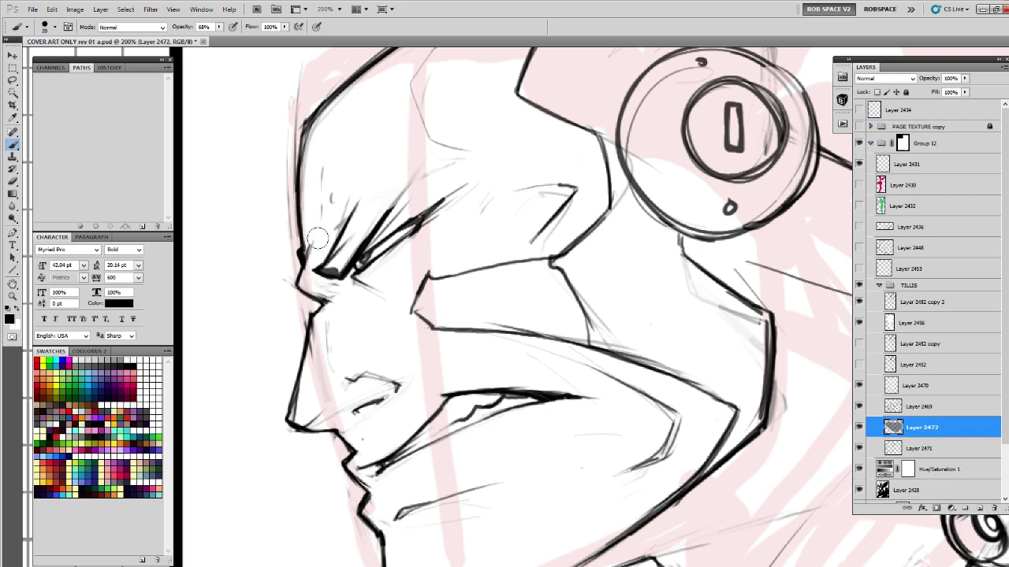
drag(219, 28, 246, 44)
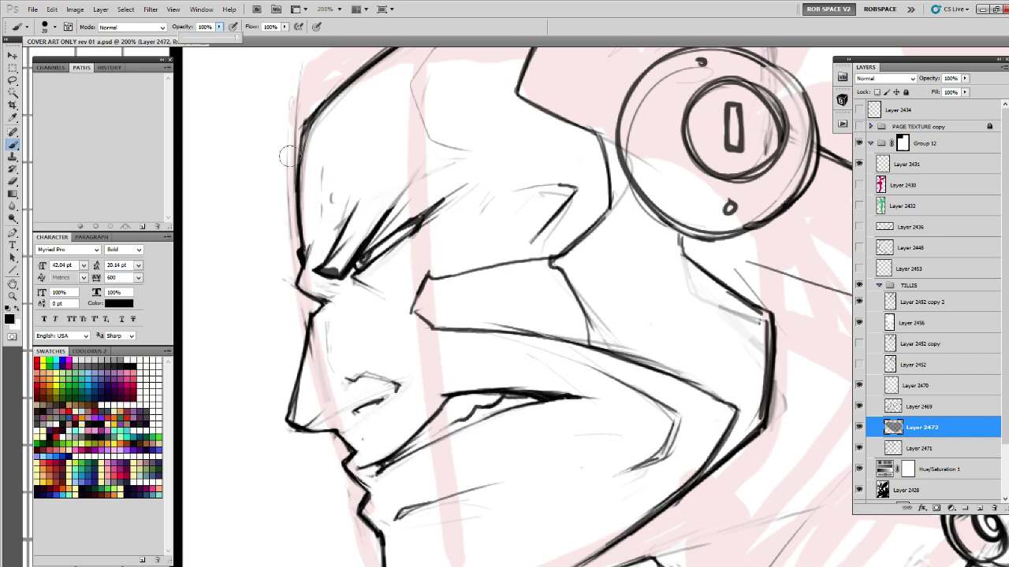
click(236, 39)
mouse_move(323, 267)
mouse_down()
mouse_move(350, 252)
mouse_move(319, 262)
mouse_move(349, 248)
mouse_move(344, 254)
mouse_move(343, 191)
mouse_up()
mouse_move(351, 254)
mouse_down()
mouse_move(346, 181)
mouse_move(336, 187)
mouse_move(372, 143)
mouse_up()
drag(338, 185, 376, 141)
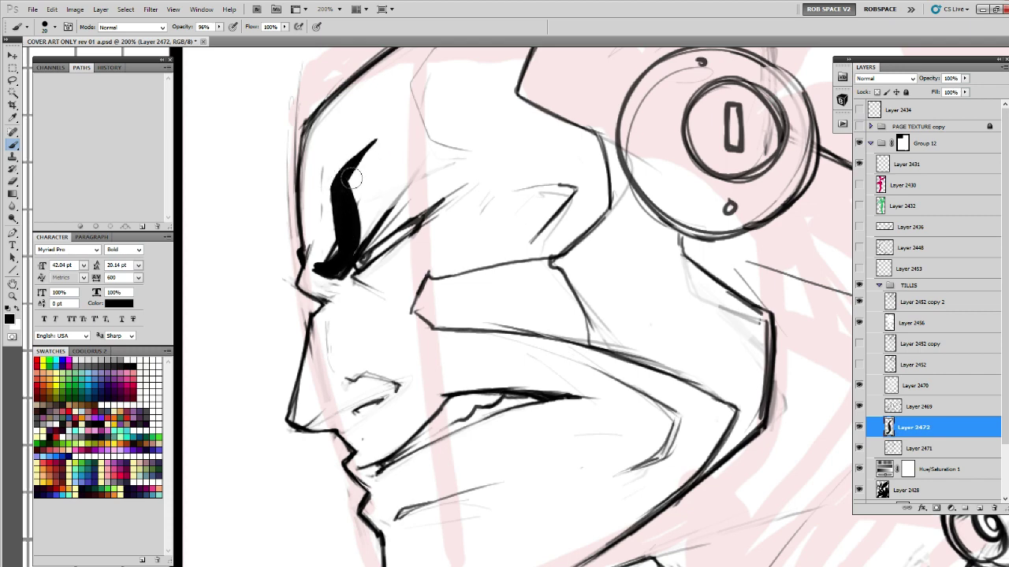
drag(352, 175, 361, 150)
mouse_move(344, 188)
mouse_down()
mouse_move(388, 183)
mouse_move(344, 192)
mouse_move(368, 137)
mouse_move(325, 189)
mouse_move(323, 264)
mouse_up()
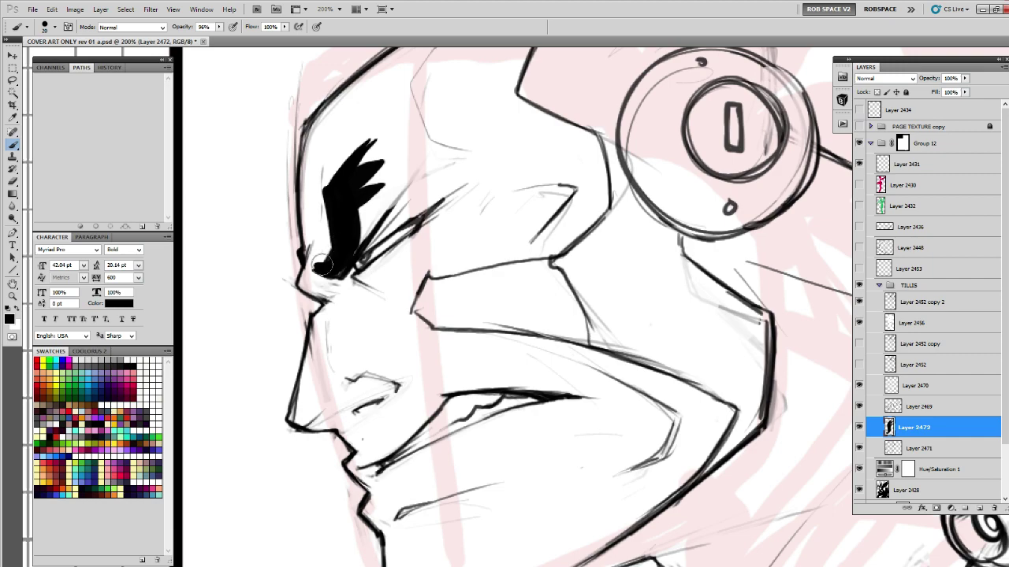
Cut off the topmost tip of the black eyebrow with a lasso selection.
key(z)
alt+click(513, 304)
alt+click(513, 304)
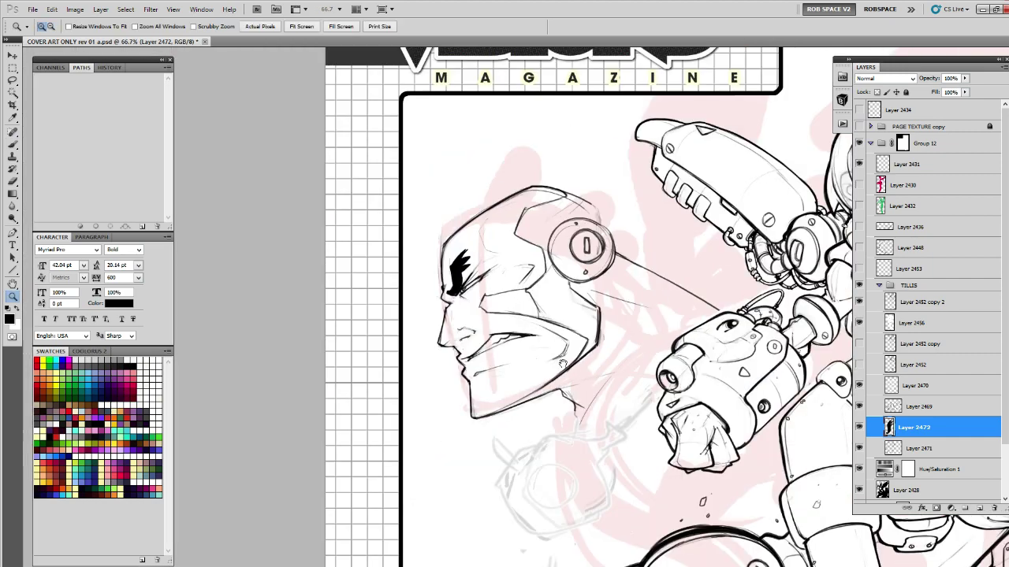
drag(509, 301, 441, 231)
click(398, 189)
click(396, 187)
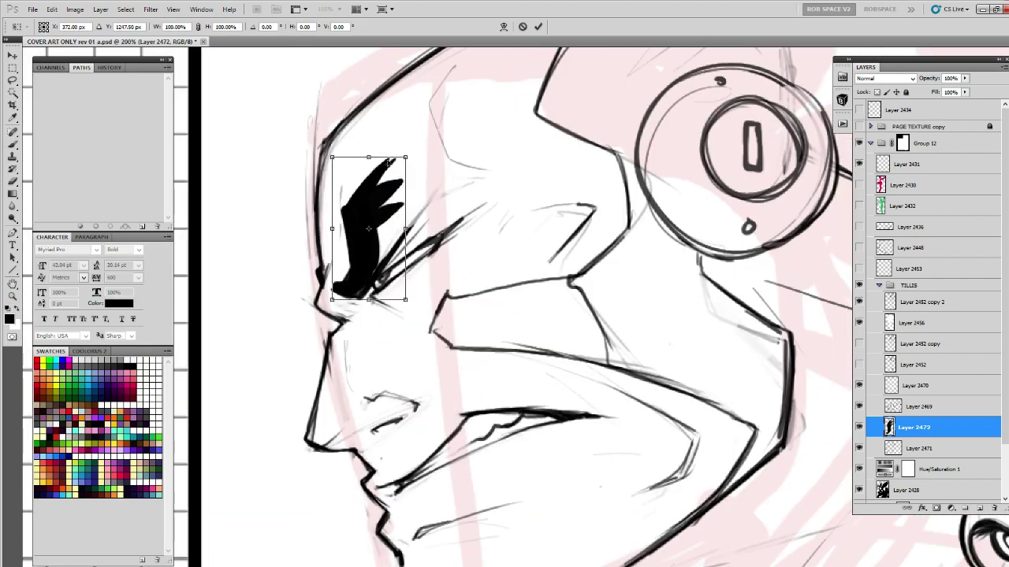
key(l)
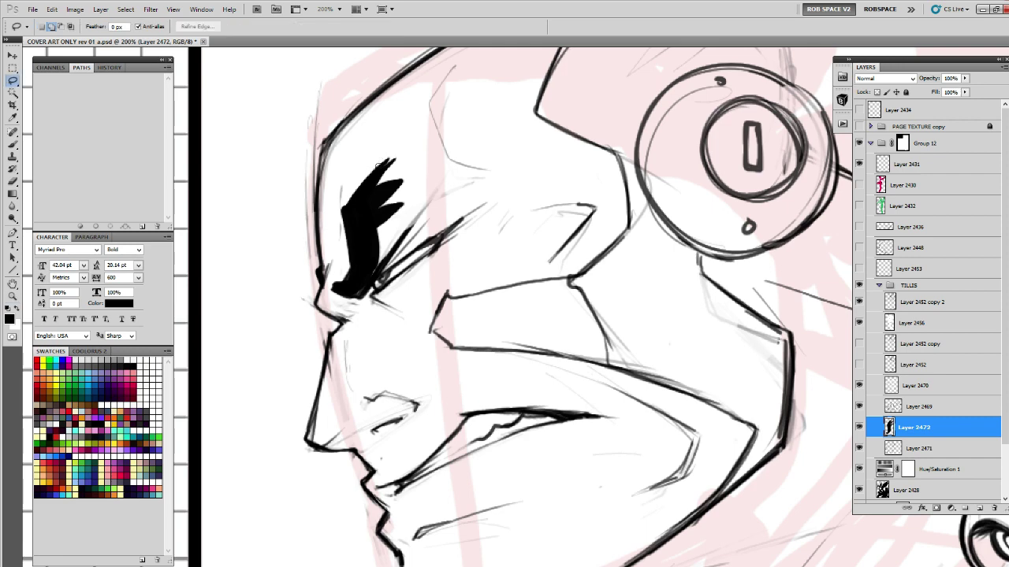
mouse_move(377, 175)
mouse_down()
mouse_move(339, 216)
mouse_move(380, 175)
mouse_move(383, 203)
mouse_move(401, 208)
mouse_move(371, 269)
mouse_up()
key(Delete)
key(ctrl+d)
Extend the eyebrow's two rear spikes into longer points with black brush strokes.
key(b)
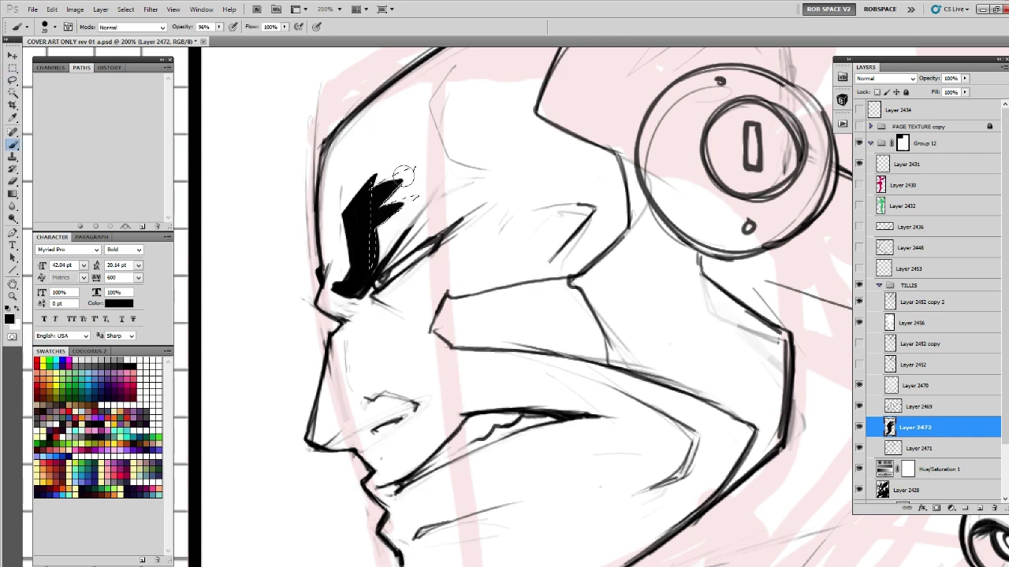
key(ctrl+h)
drag(380, 187, 408, 174)
mouse_move(402, 197)
mouse_down()
mouse_move(385, 218)
mouse_move(418, 199)
mouse_up()
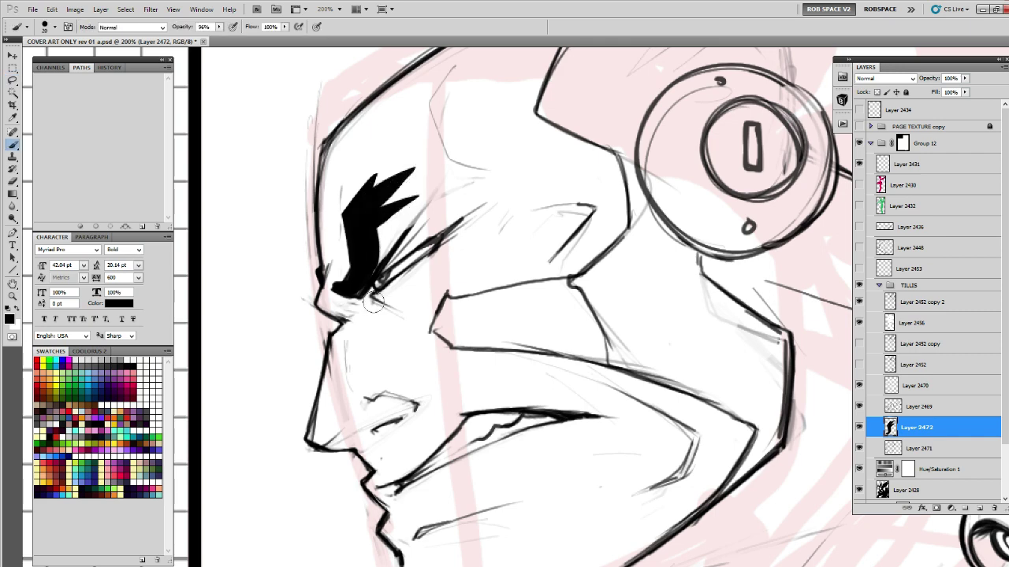
Widen the lower part of the eyebrow toward the eye by filling a lassoed area with black.
key(l)
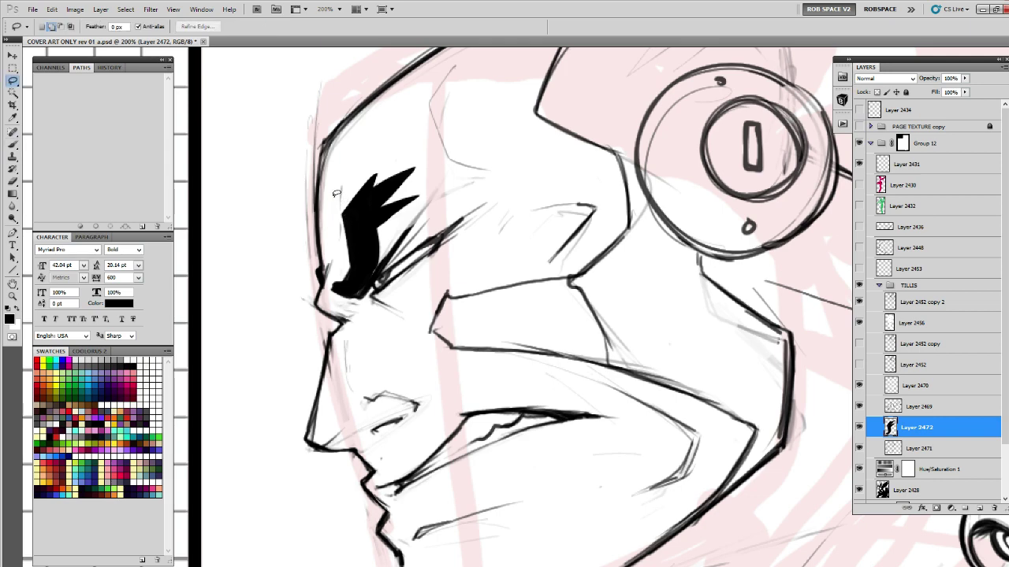
key(Delete)
mouse_move(330, 289)
mouse_down()
mouse_move(340, 216)
mouse_move(349, 251)
mouse_move(344, 283)
mouse_move(342, 212)
mouse_up()
key(ctrl+d)
key(ctrl+alt+z)
key(ctrl+alt+z)
key(alt+BackSpace)
key(ctrl+d)
key(b)
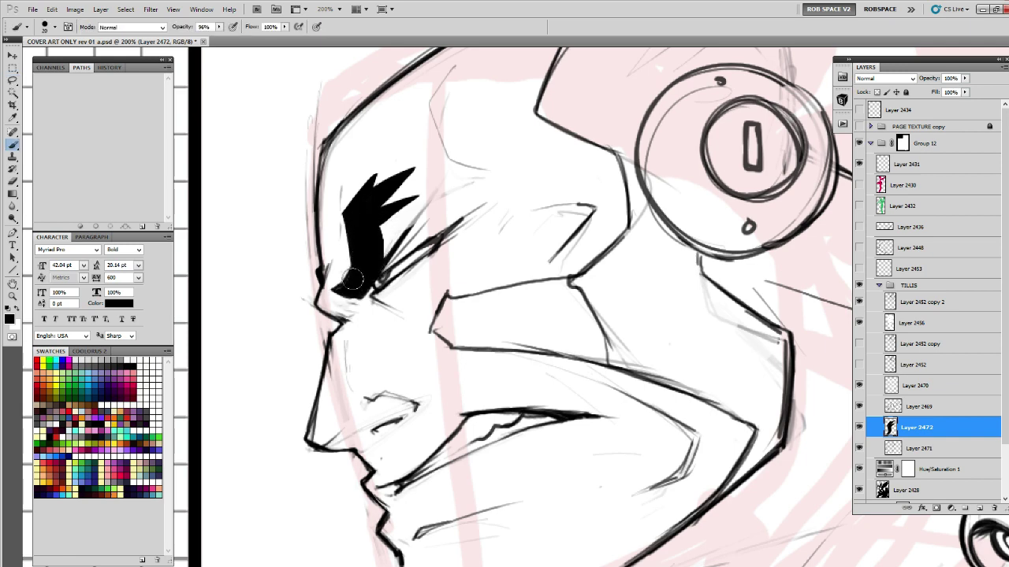
Sharpen and lengthen the eyebrow's upper spikes with a smaller black brush.
mouse_move(334, 186)
mouse_down()
mouse_move(344, 214)
mouse_move(382, 164)
mouse_up()
key(ctrl+z)
key(ctrl+z)
key(bracketleft)
key(bracketleft)
key(bracketleft)
key(bracketleft)
mouse_move(347, 207)
mouse_down()
mouse_move(384, 169)
mouse_move(361, 199)
mouse_move(433, 162)
mouse_up()
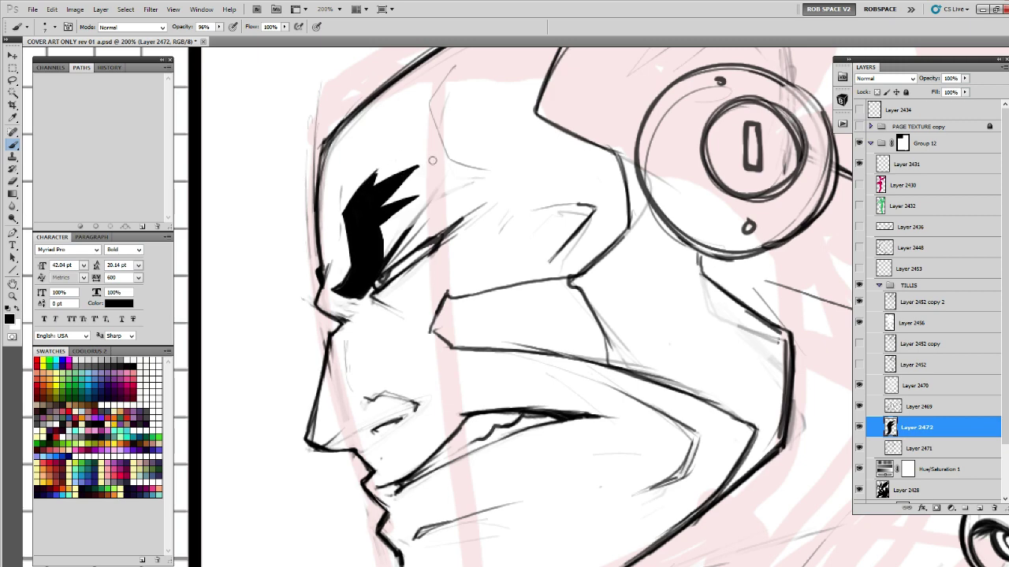
key(ctrl+z)
drag(386, 226, 418, 223)
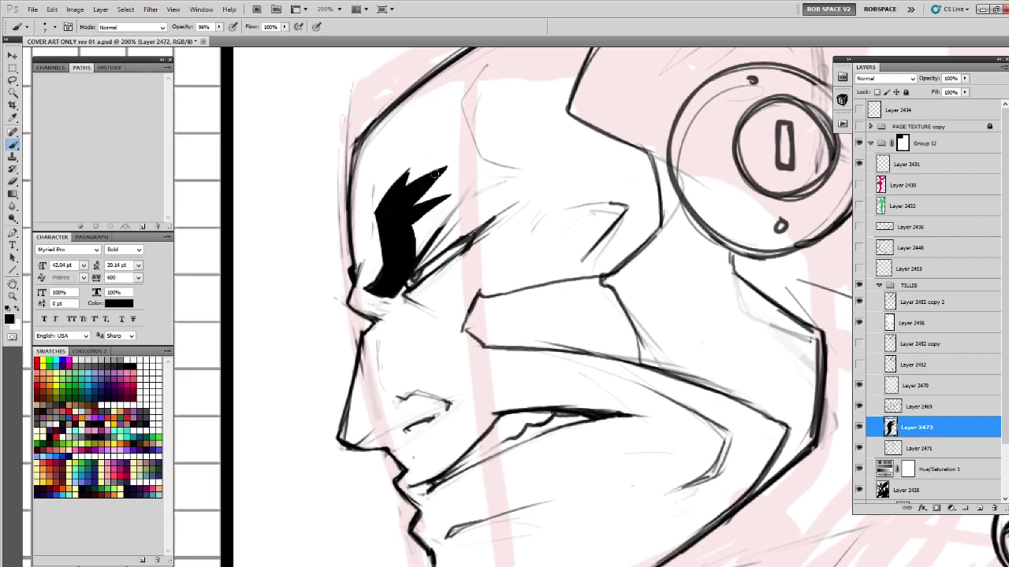
drag(406, 182, 457, 162)
drag(413, 249, 383, 221)
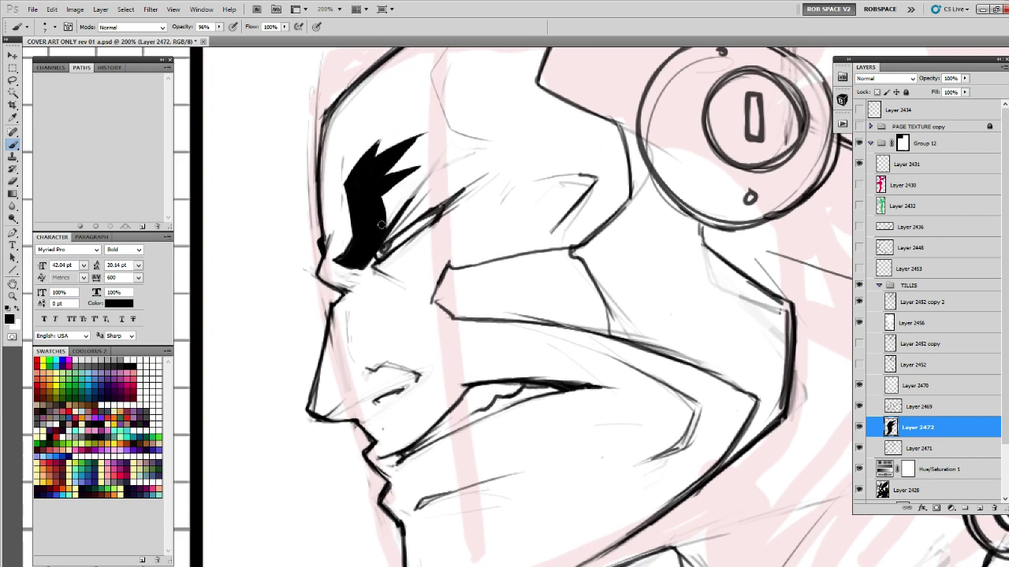
Strengthen the slanted line between eyebrow and eye in black and trim the eyebrow's lower edge with white.
key(x)
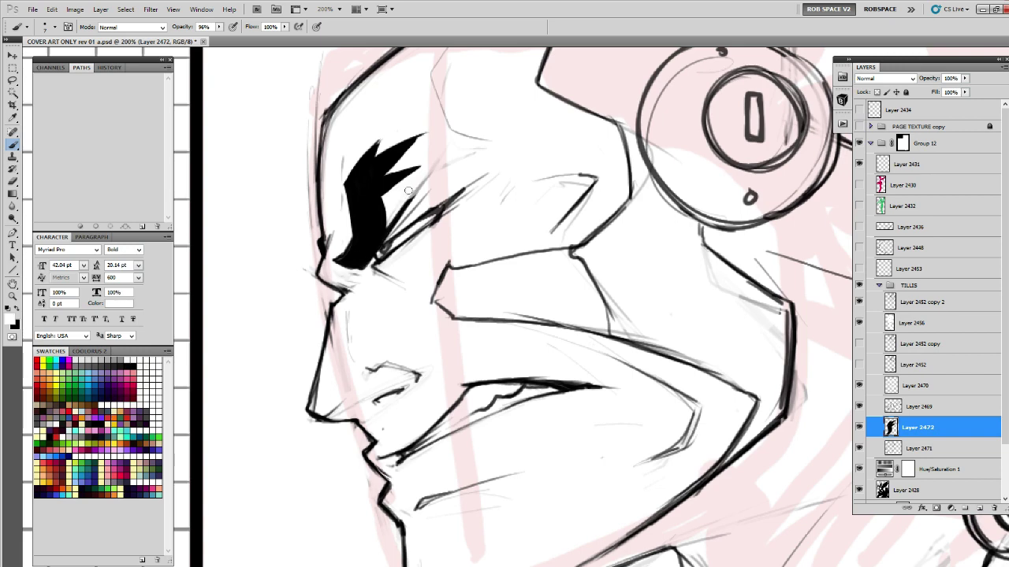
key(x)
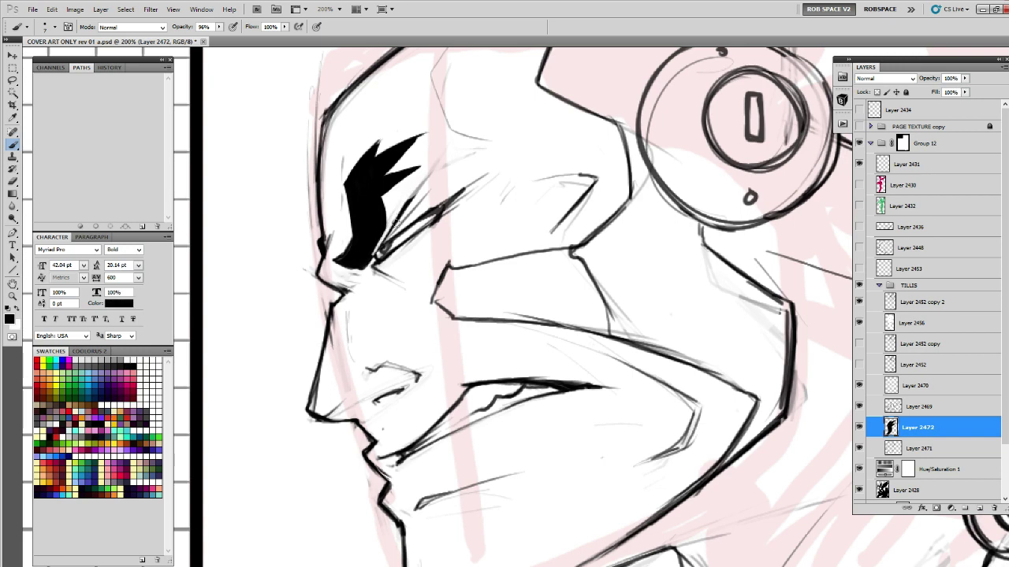
drag(371, 259, 412, 204)
key(x)
mouse_move(391, 244)
mouse_down()
mouse_move(348, 249)
mouse_move(348, 260)
mouse_up()
key(x)
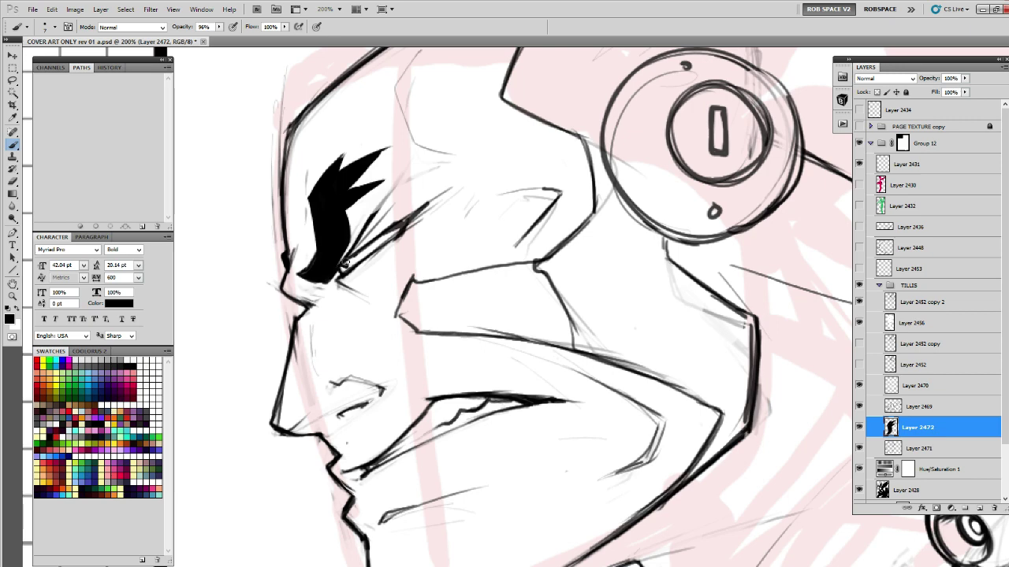
Thicken the slanted upper eyelid with black strokes and clean up the sketch lines beneath the eye with white.
drag(337, 269, 433, 194)
drag(426, 227, 405, 210)
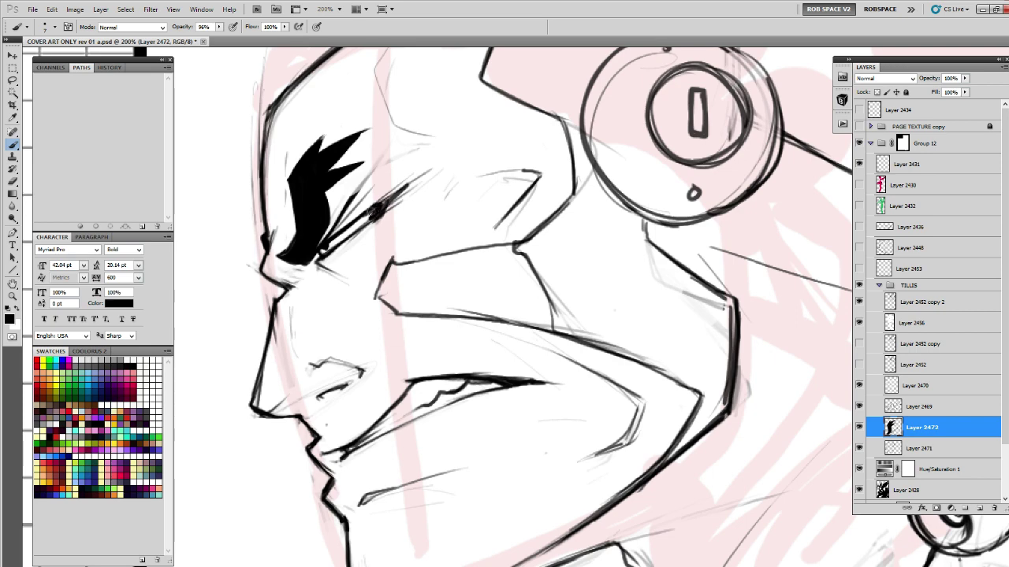
drag(375, 224, 398, 207)
key(x)
mouse_move(314, 268)
mouse_down()
mouse_move(342, 277)
mouse_move(317, 261)
mouse_move(262, 254)
mouse_move(249, 276)
mouse_up()
key(x)
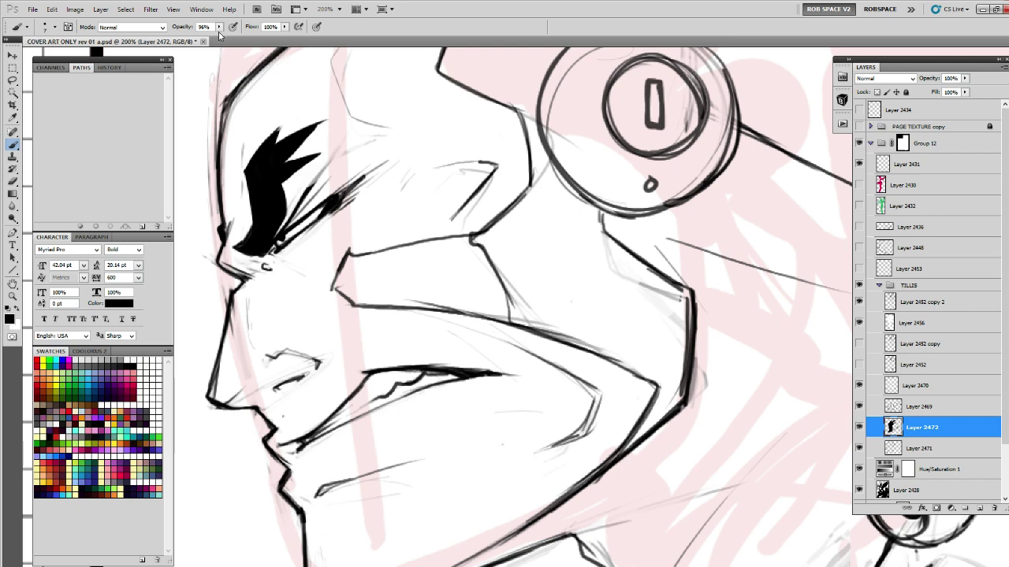
Add heavier strokes to the outer end of the eye crease with the brush at 78% opacity.
drag(219, 27, 210, 42)
click(357, 191)
mouse_move(346, 188)
mouse_down()
mouse_move(394, 147)
mouse_move(407, 154)
mouse_up()
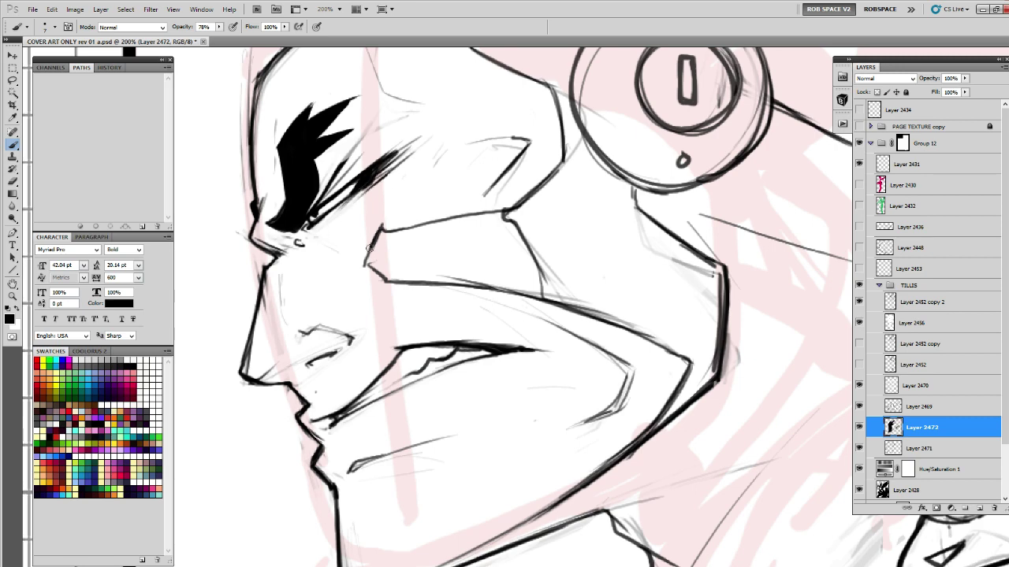
Darken the cheek panel's front tip, then add a slotted screw near it and two small rivets by its rear edge.
drag(386, 268, 228, 266)
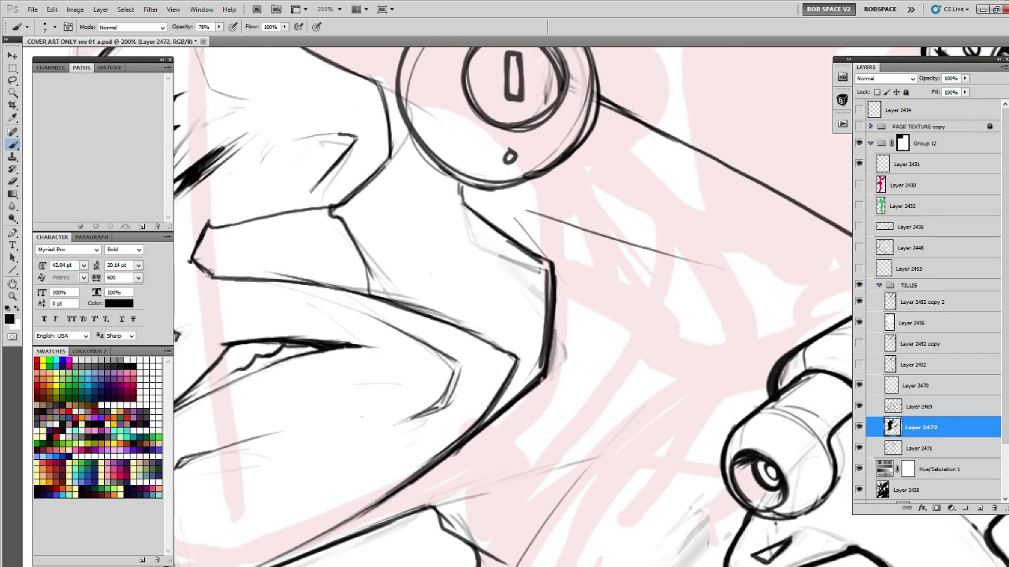
drag(306, 247, 529, 158)
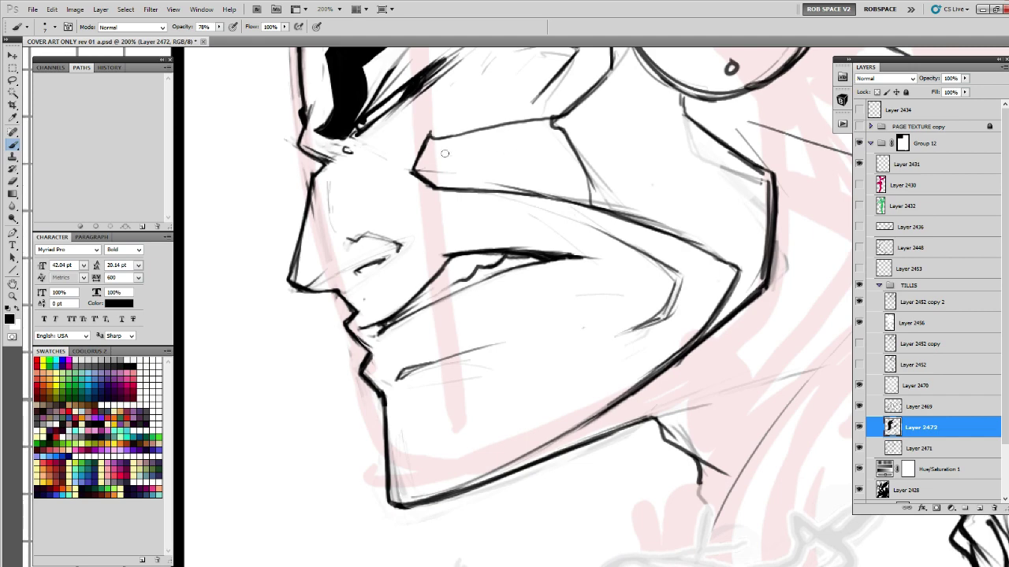
drag(443, 153, 449, 164)
drag(617, 221, 444, 324)
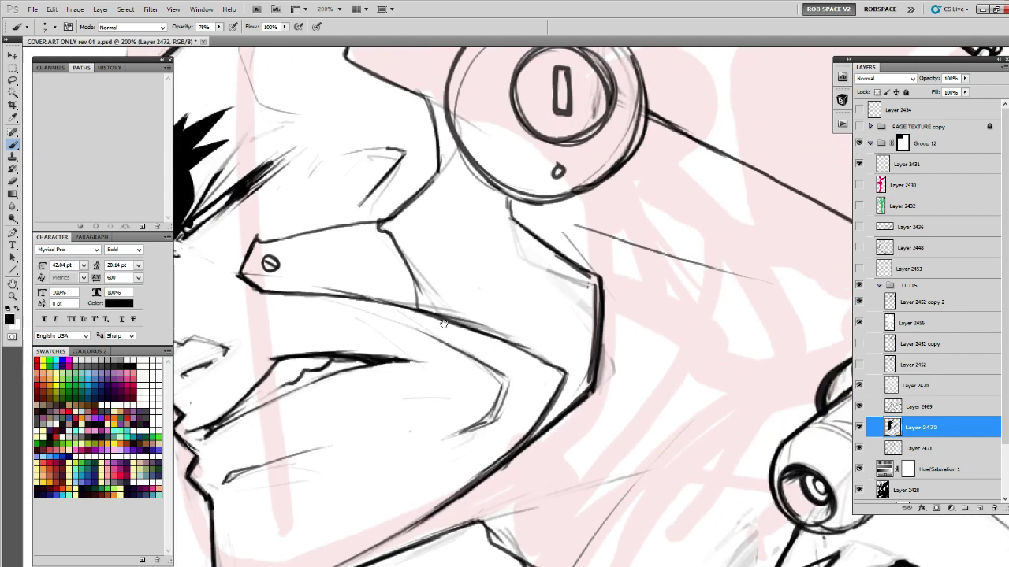
drag(396, 220, 396, 223)
drag(428, 296, 431, 299)
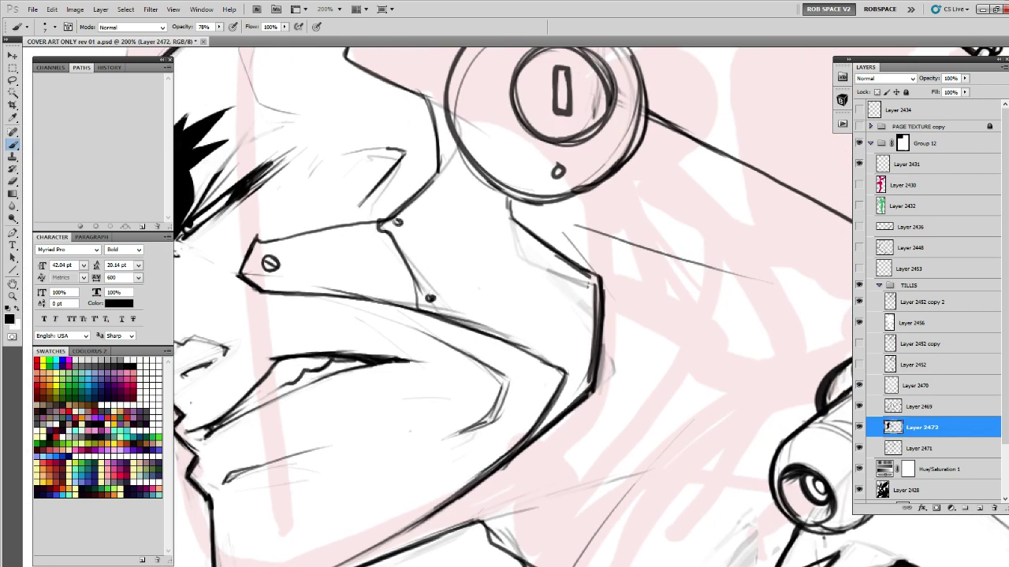
drag(396, 221, 400, 224)
Darken the front and upper edges of the temple panel seam up to the top outline of the skull.
drag(486, 239, 405, 330)
drag(399, 123, 376, 254)
drag(368, 207, 439, 276)
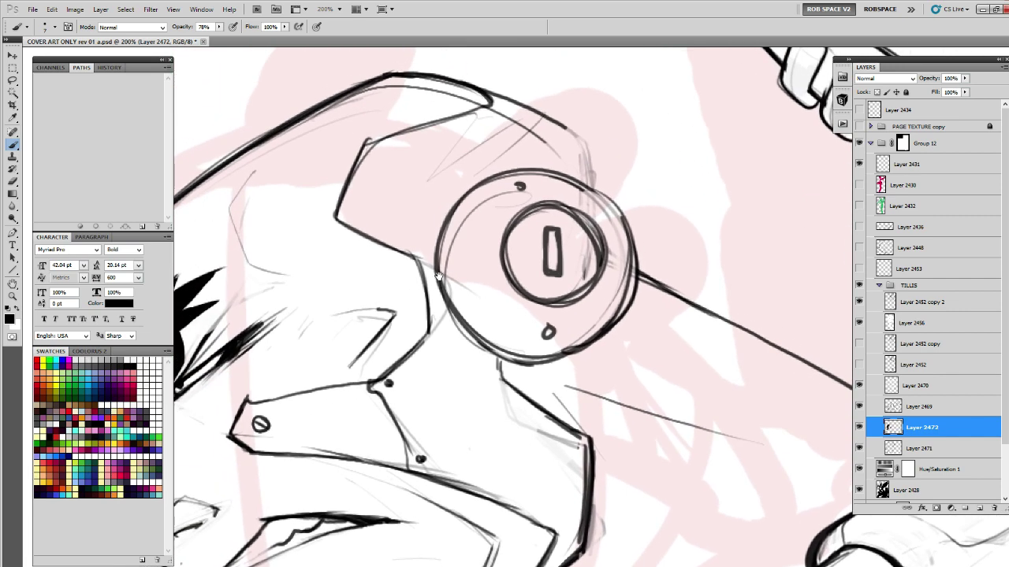
drag(390, 228, 387, 231)
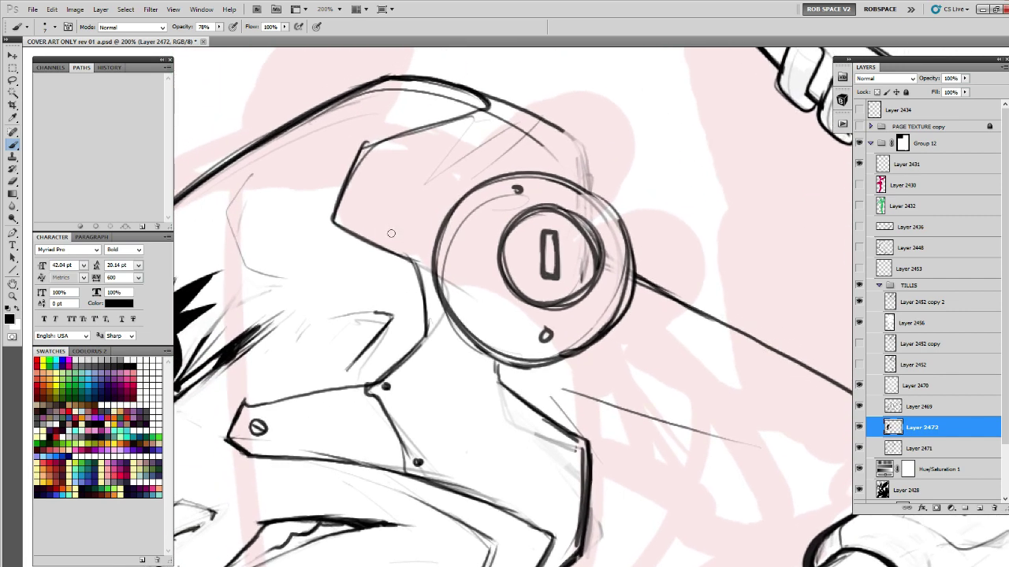
mouse_move(350, 170)
mouse_down()
mouse_move(333, 219)
mouse_move(370, 246)
mouse_up()
drag(368, 151, 495, 106)
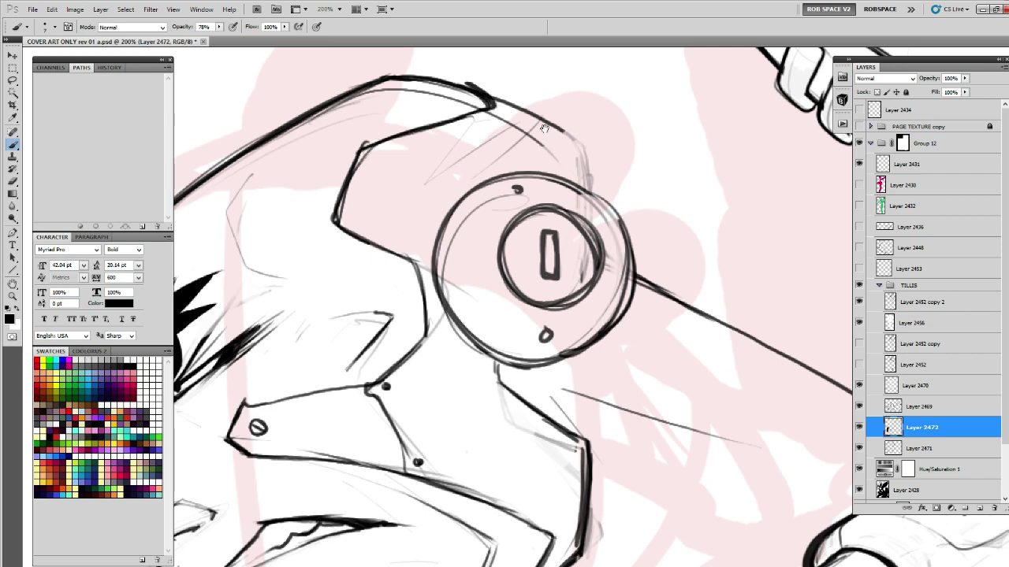
Darken the back of the skull down to the ear disc and the start of the cable leaving the disc.
drag(544, 128, 420, 177)
mouse_move(341, 134)
mouse_down()
mouse_move(452, 180)
mouse_move(467, 238)
mouse_move(487, 267)
mouse_up()
drag(493, 285, 448, 232)
mouse_move(409, 143)
mouse_down()
mouse_move(461, 260)
mouse_move(509, 304)
mouse_up()
drag(509, 304, 412, 209)
drag(378, 171, 436, 240)
drag(409, 202, 520, 251)
key(z)
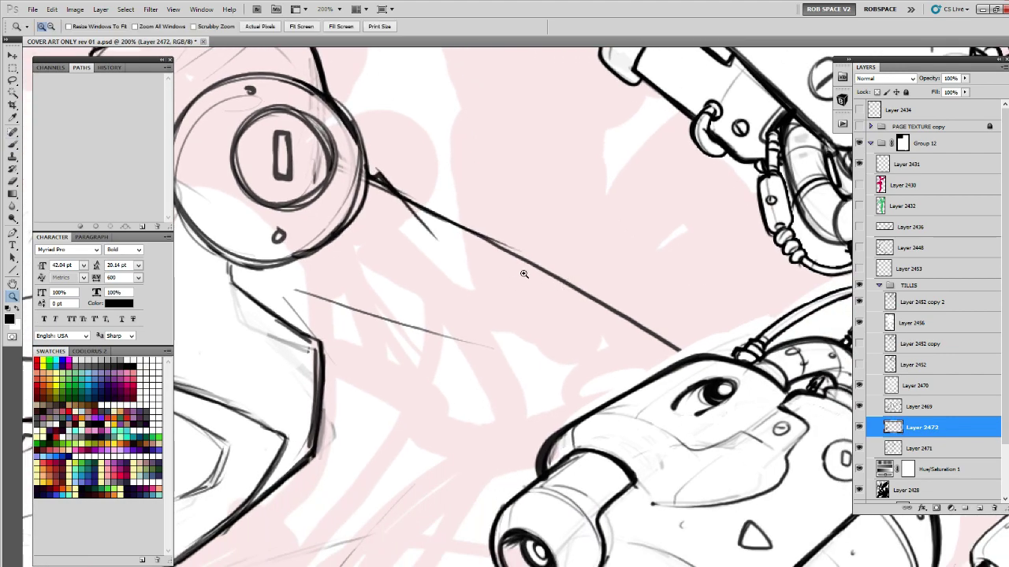
Draw a heavy seam across the chin below the lower lip, with a slanted line from its rear end toward the jawline.
alt+click(521, 278)
alt+click(520, 280)
alt+click(521, 291)
drag(560, 374, 580, 234)
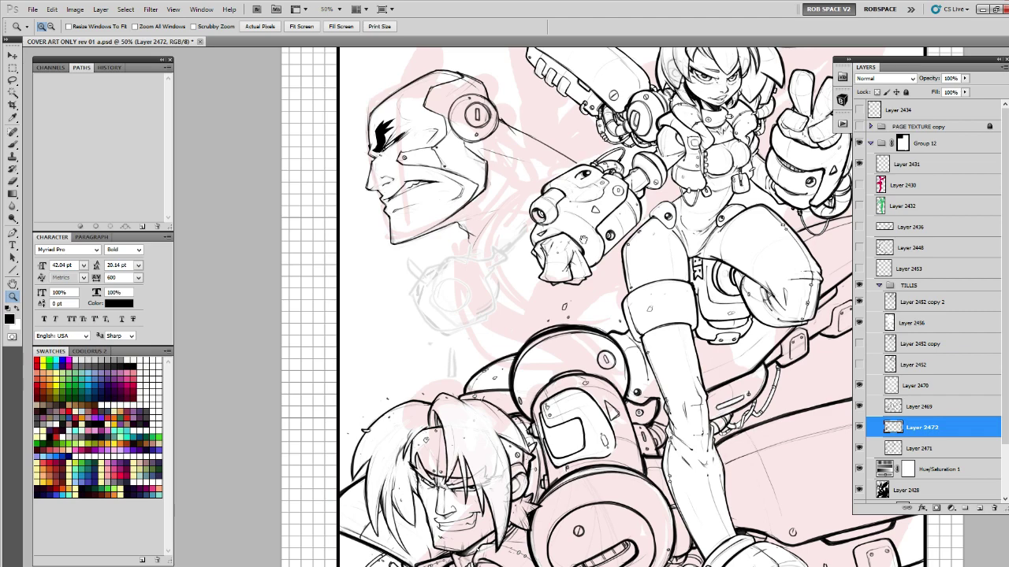
click(429, 209)
click(421, 212)
click(421, 214)
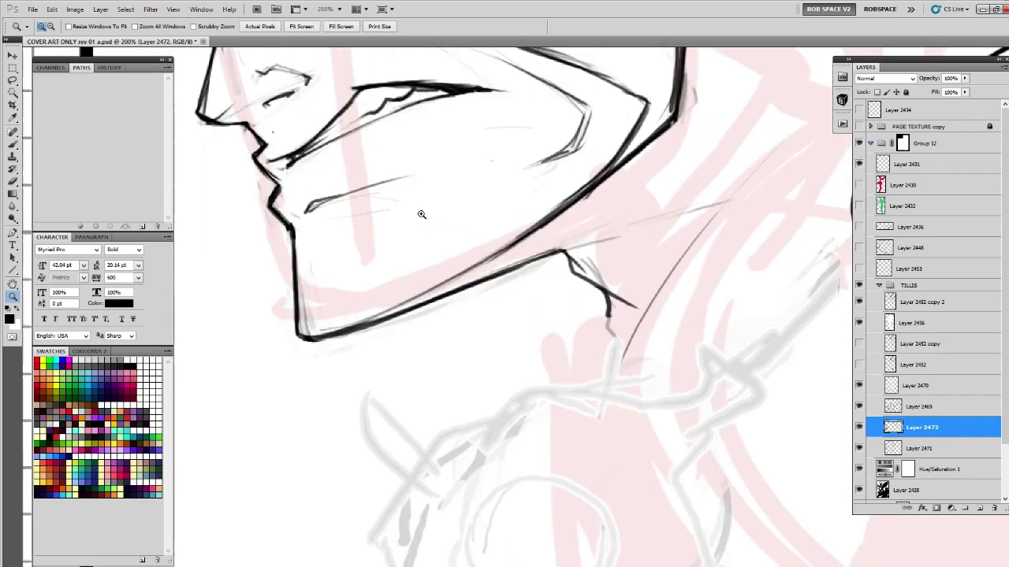
key(b)
drag(425, 269, 443, 308)
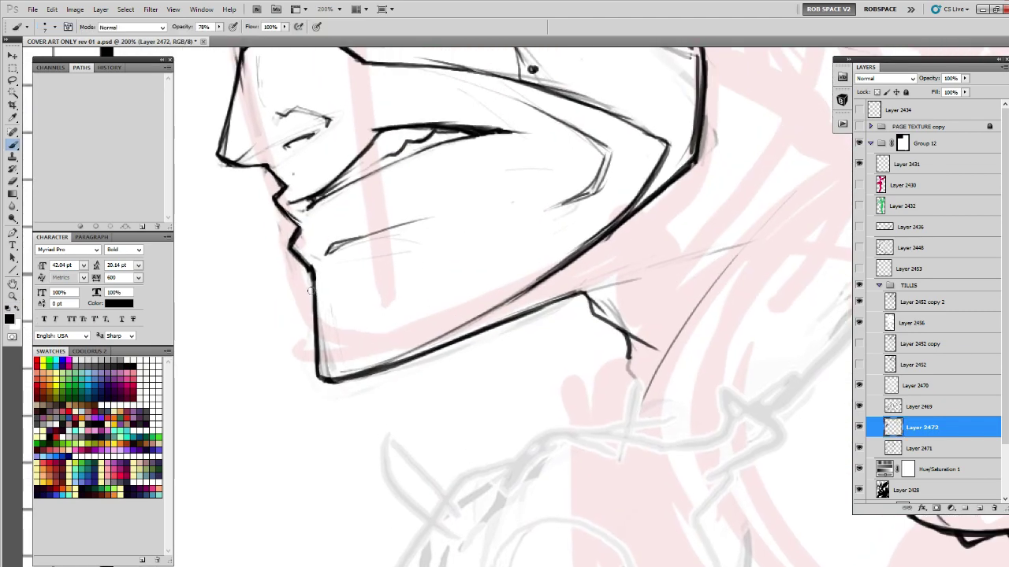
mouse_move(311, 284)
mouse_down()
mouse_move(330, 290)
mouse_move(418, 271)
mouse_move(463, 315)
mouse_up()
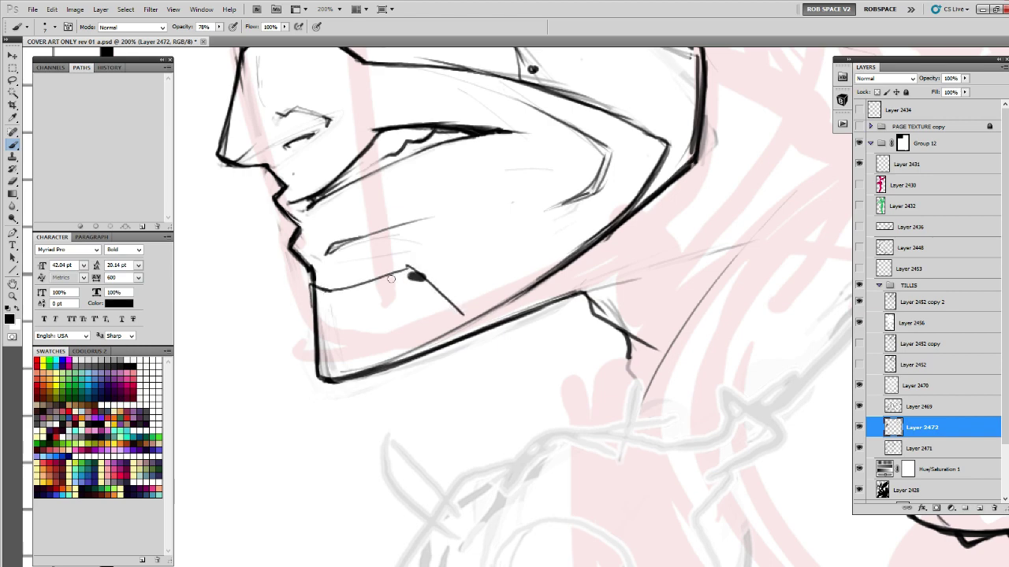
drag(413, 272, 313, 293)
key(e)
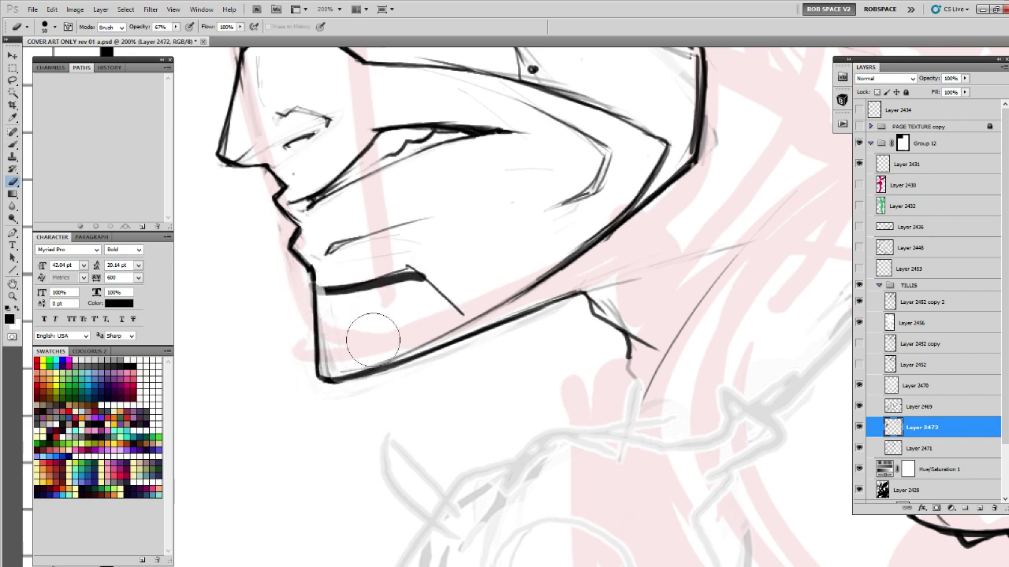
Merge the active sketch layer with the one below, then redraw the chin plate's front, underside and rear edge, erasing the old jaw lines.
key(ctrl+e)
mouse_move(314, 285)
mouse_down()
mouse_move(312, 359)
mouse_move(310, 302)
mouse_move(376, 265)
mouse_move(361, 266)
mouse_move(366, 349)
mouse_move(409, 348)
mouse_move(500, 304)
mouse_up()
key(b)
key(e)
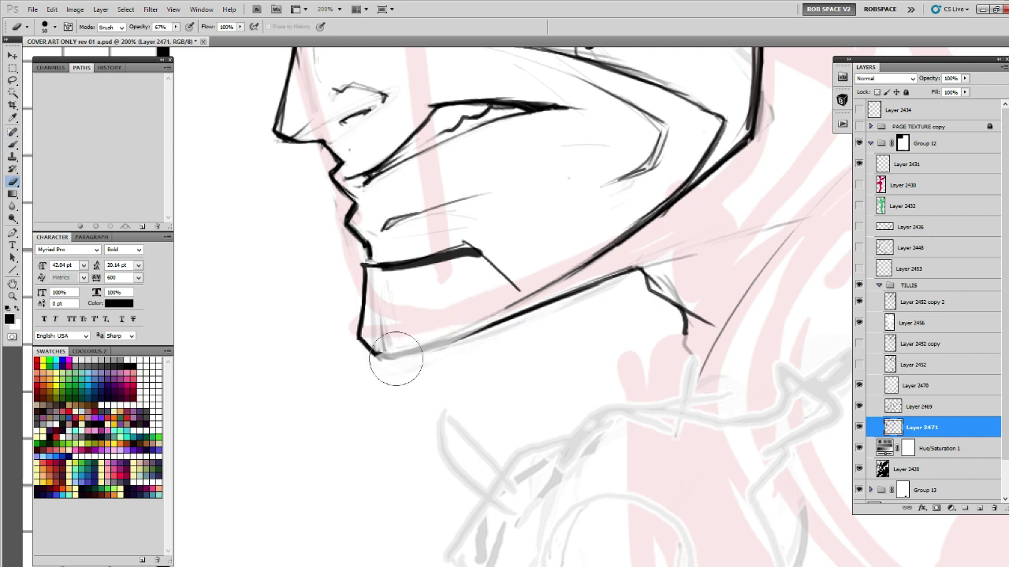
mouse_move(396, 359)
mouse_down()
mouse_move(514, 300)
mouse_move(524, 305)
mouse_move(512, 318)
mouse_move(516, 296)
mouse_move(499, 275)
mouse_up()
key(b)
key(e)
Erase the heavy chin seam, redraw it as a thinner peaked line and tidy where it meets the chin's front edge.
drag(386, 272, 475, 253)
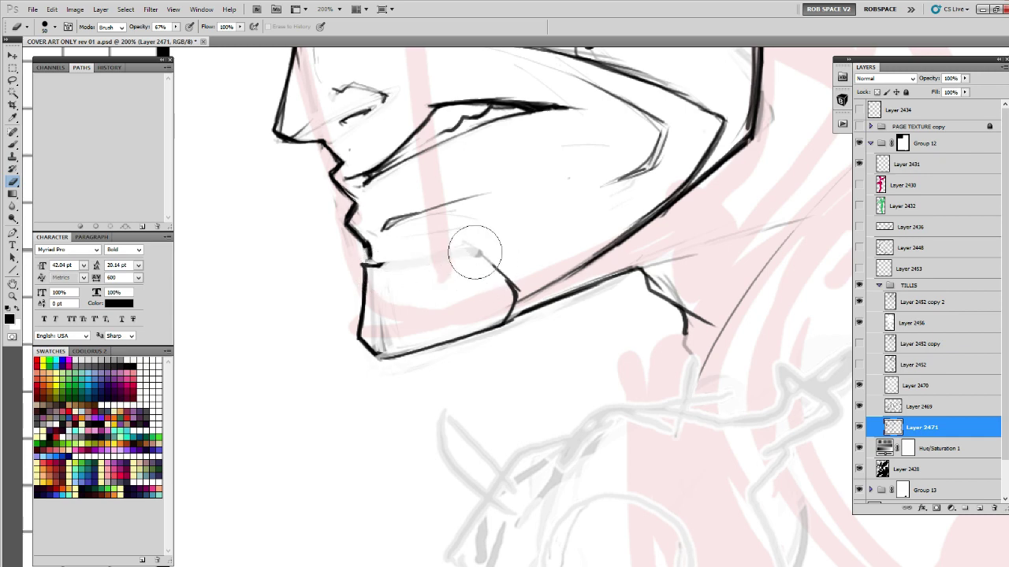
key(b)
drag(497, 286, 475, 293)
mouse_move(352, 272)
mouse_down()
mouse_move(438, 254)
mouse_move(482, 286)
mouse_up()
key(e)
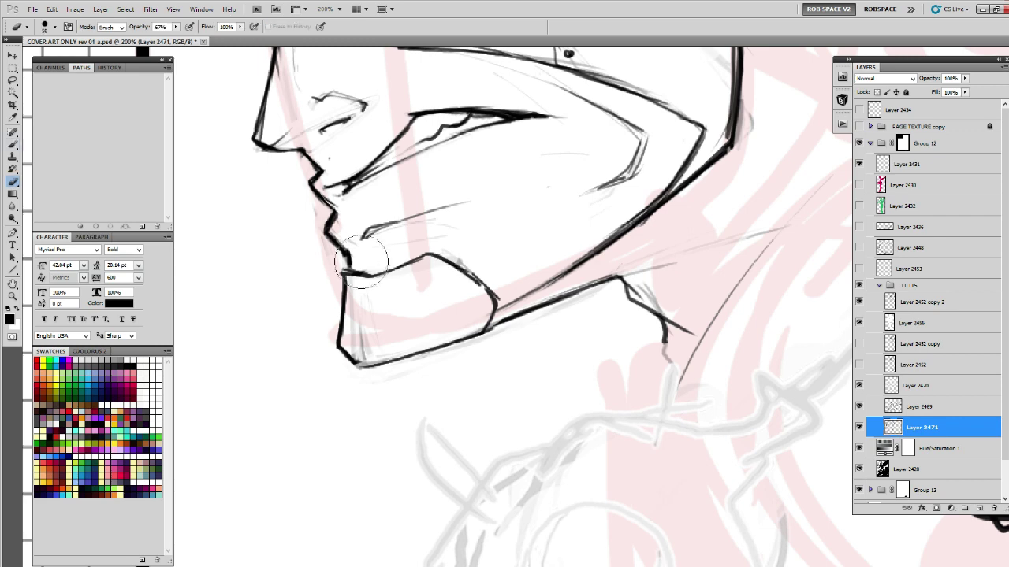
mouse_move(348, 279)
mouse_down()
mouse_move(363, 284)
mouse_move(361, 275)
mouse_move(337, 335)
mouse_up()
key(b)
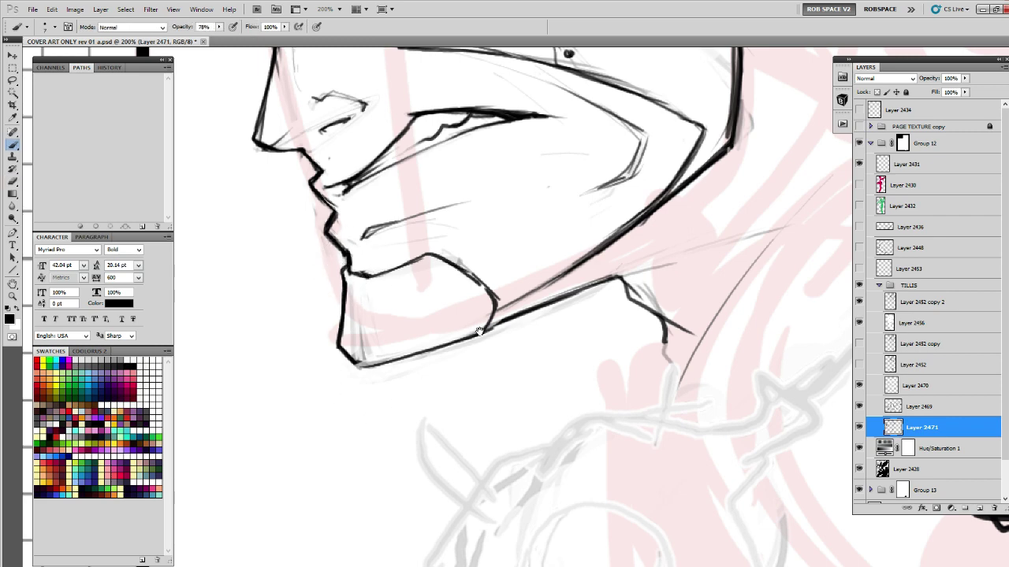
drag(479, 331, 321, 410)
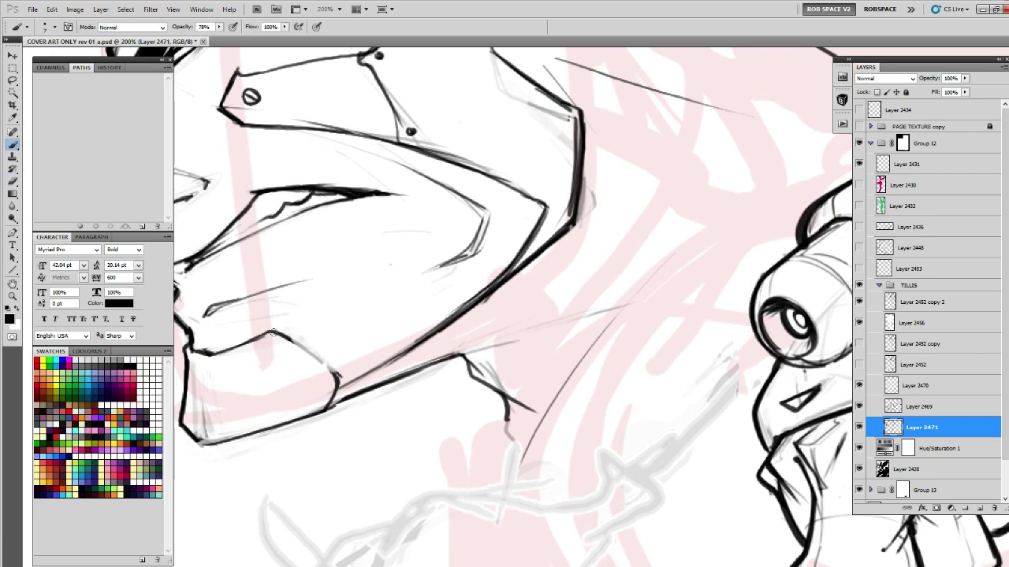
mouse_move(272, 333)
mouse_down()
mouse_move(336, 372)
mouse_move(436, 220)
mouse_move(505, 197)
mouse_move(497, 240)
mouse_move(461, 250)
mouse_move(426, 281)
mouse_up()
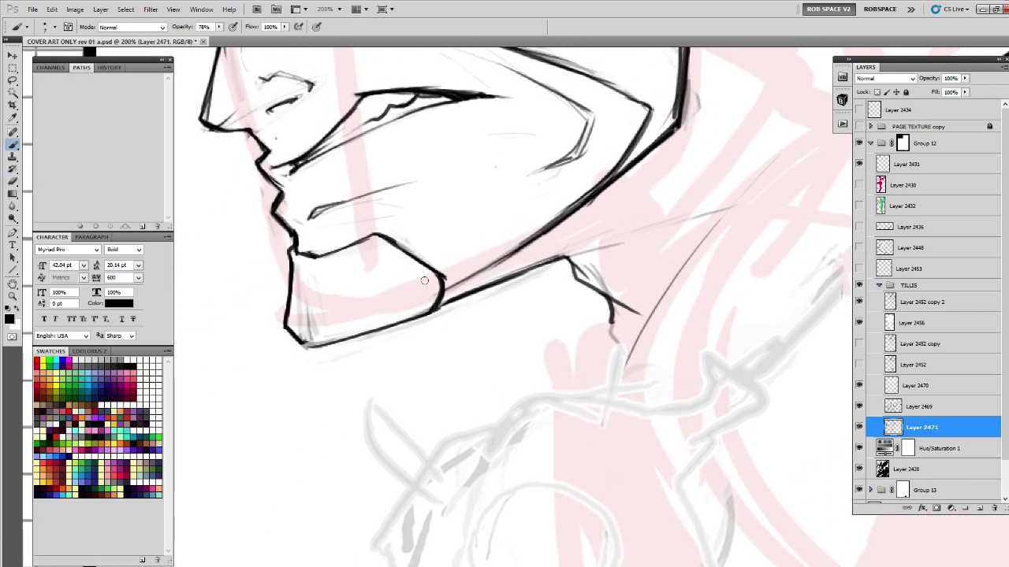
Try a pointed notch in the lower edge of the chin plate.
mouse_move(304, 256)
mouse_down()
mouse_move(298, 314)
mouse_move(314, 336)
mouse_up()
mouse_move(333, 280)
mouse_down()
mouse_move(339, 338)
mouse_move(366, 331)
mouse_up()
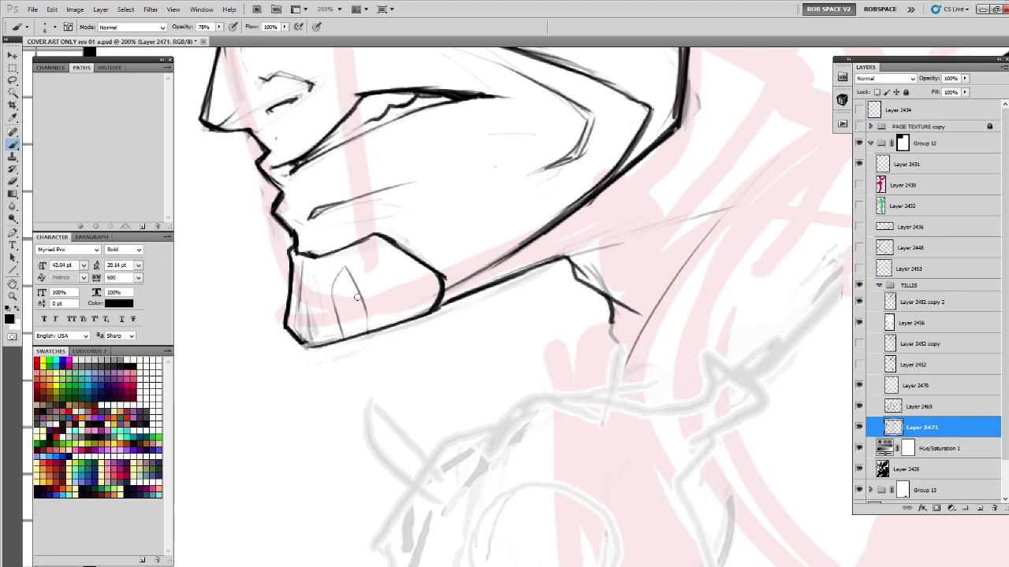
key(ctrl+alt+z)
key(ctrl+alt+z)
Try a small rounded arch cut-out along the lower edge of the chin plate.
drag(333, 301, 340, 340)
drag(334, 300, 366, 332)
mouse_move(356, 292)
mouse_down()
mouse_move(333, 310)
mouse_move(340, 338)
mouse_up()
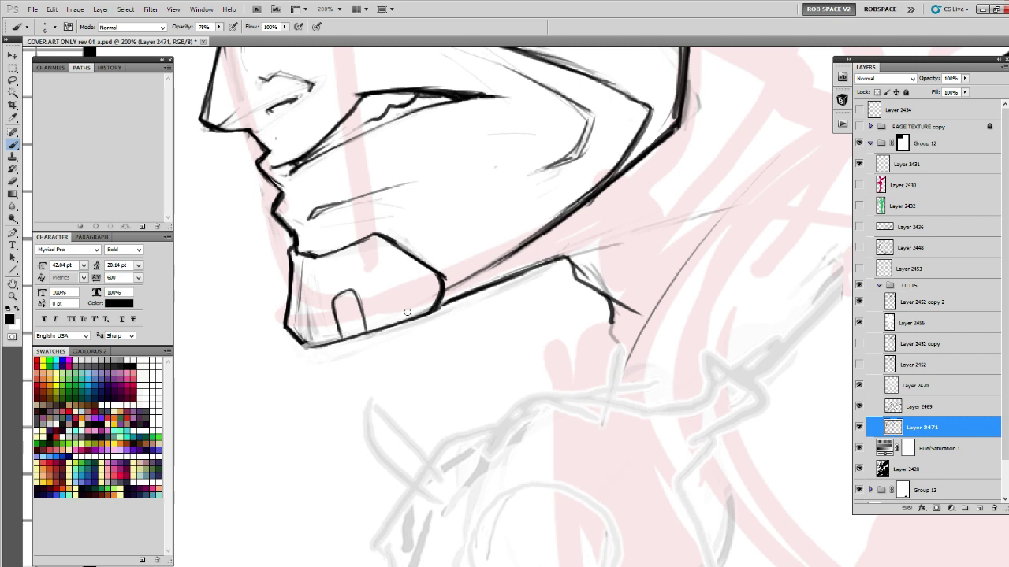
mouse_move(405, 317)
mouse_down()
mouse_move(423, 300)
mouse_move(429, 315)
mouse_up()
drag(458, 309, 437, 453)
key(ctrl+alt+z)
key(ctrl+alt+z)
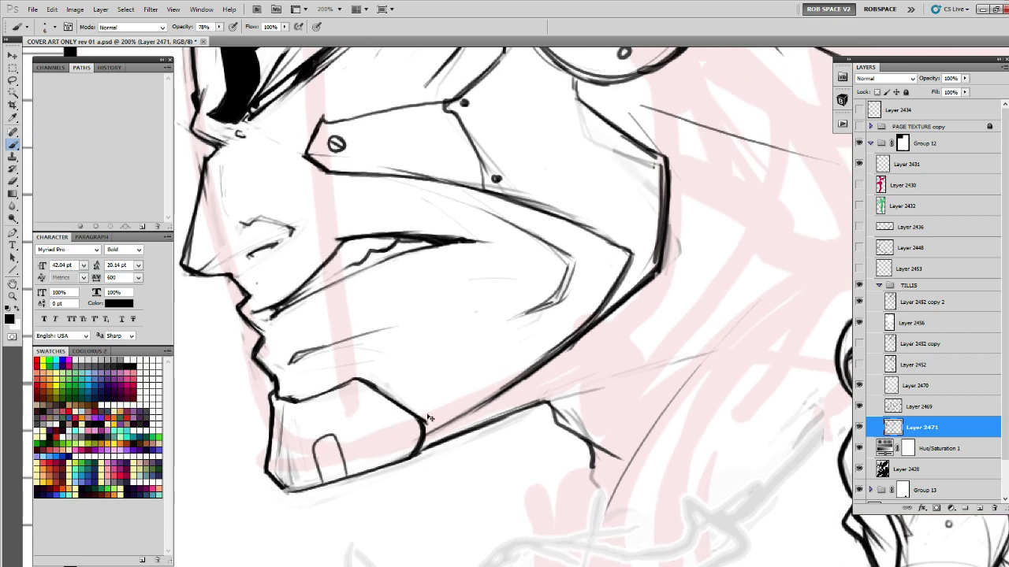
drag(430, 396, 473, 278)
key(ctrl+alt+z)
key(ctrl+alt+z)
Add a slotted screw at the chin plate's rear corner and a small rivet below its peak, and darken the plate's underside.
key(v)
mouse_move(416, 296)
mouse_down()
mouse_move(480, 226)
mouse_move(470, 230)
mouse_up()
key(b)
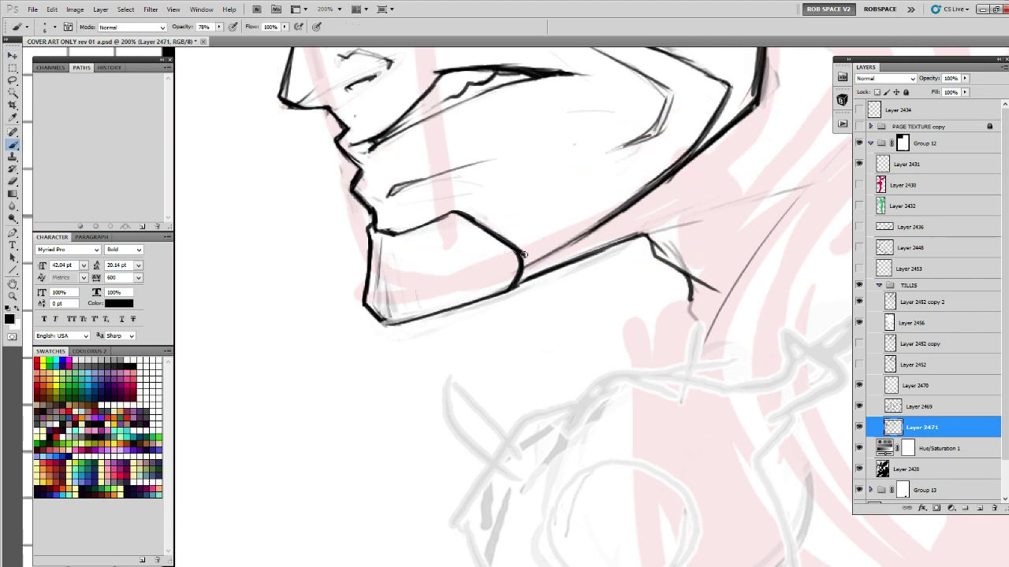
mouse_move(498, 262)
mouse_down()
mouse_move(499, 282)
mouse_move(498, 268)
mouse_up()
mouse_move(377, 318)
mouse_down()
mouse_move(408, 320)
mouse_move(533, 280)
mouse_up()
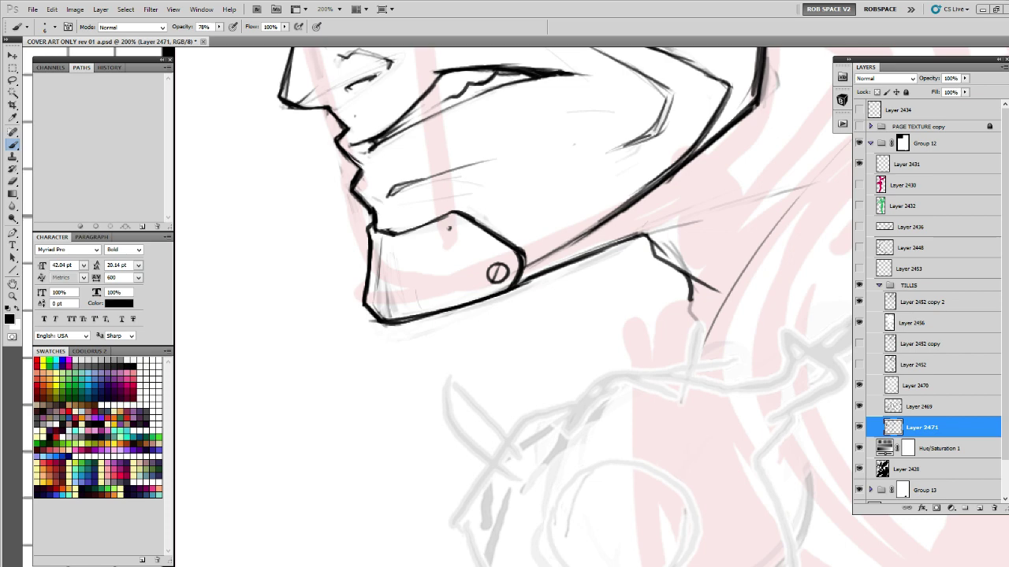
Draw a new rear edge for the mouth panel, running down from the cheek seam and forward to the chin plate.
scroll(615, 257, up, 3)
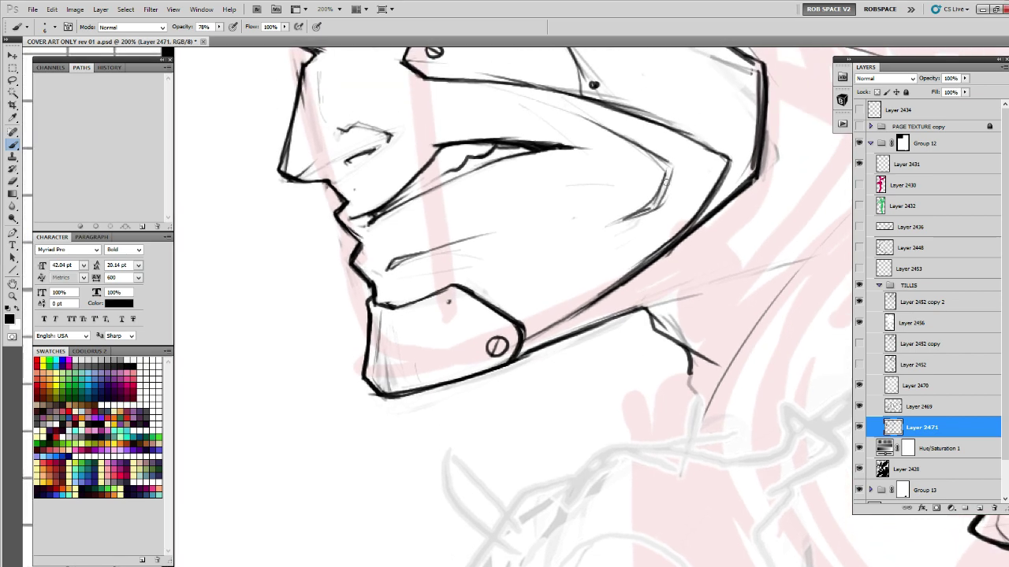
mouse_move(669, 170)
mouse_down()
mouse_move(639, 215)
mouse_move(673, 177)
mouse_up()
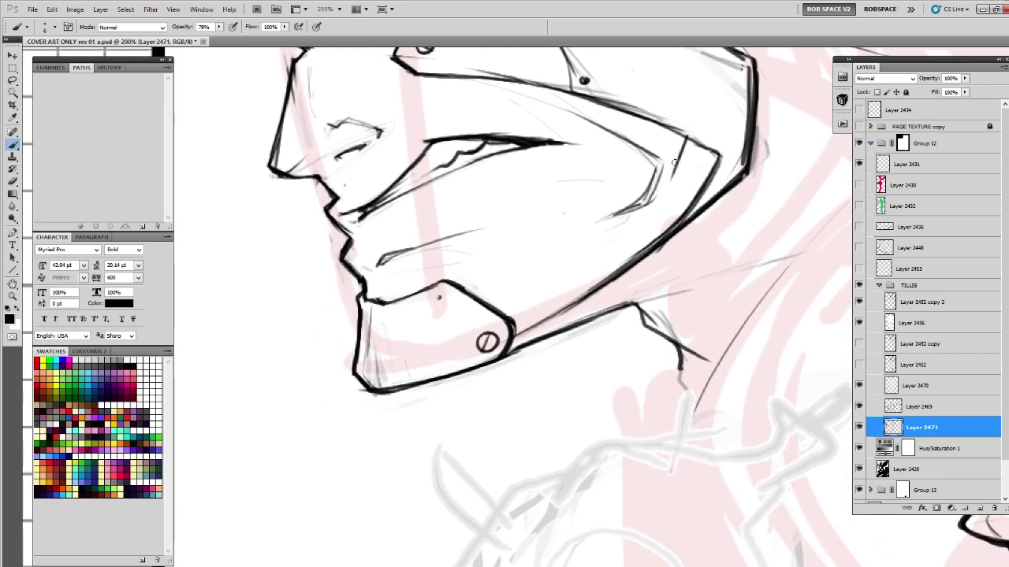
drag(669, 128, 647, 194)
mouse_move(661, 157)
mouse_down()
mouse_move(650, 193)
mouse_move(493, 305)
mouse_up()
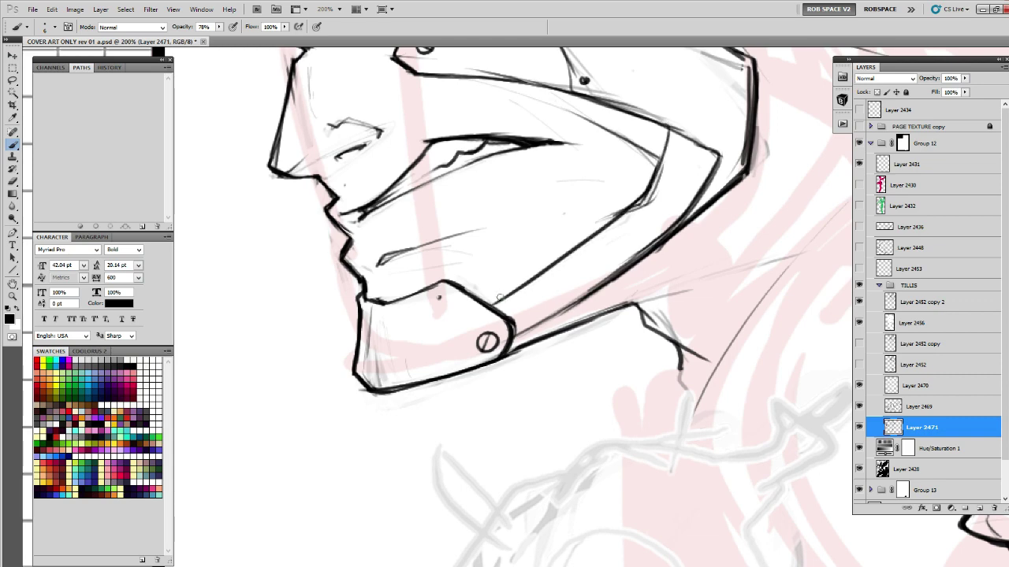
mouse_move(703, 188)
mouse_down()
mouse_move(662, 232)
mouse_move(707, 163)
mouse_up()
Erase the old outer corner of the cheek seam and darken the mouth panel's new rear edge.
key(e)
drag(669, 209, 589, 287)
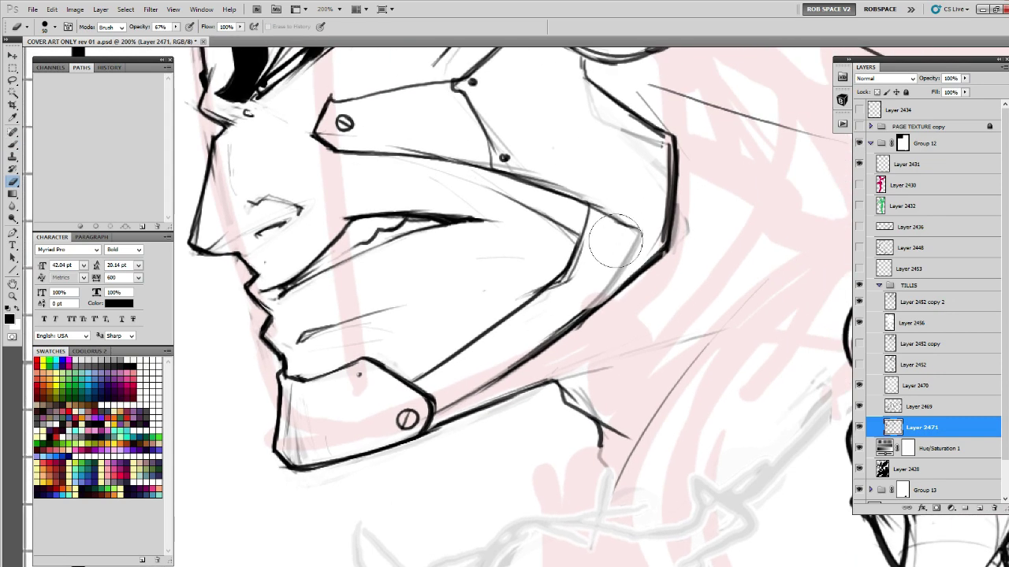
mouse_move(615, 240)
mouse_down()
mouse_move(604, 207)
mouse_move(625, 244)
mouse_move(562, 311)
mouse_move(625, 234)
mouse_move(573, 185)
mouse_move(589, 207)
mouse_up()
key(b)
drag(609, 246, 528, 298)
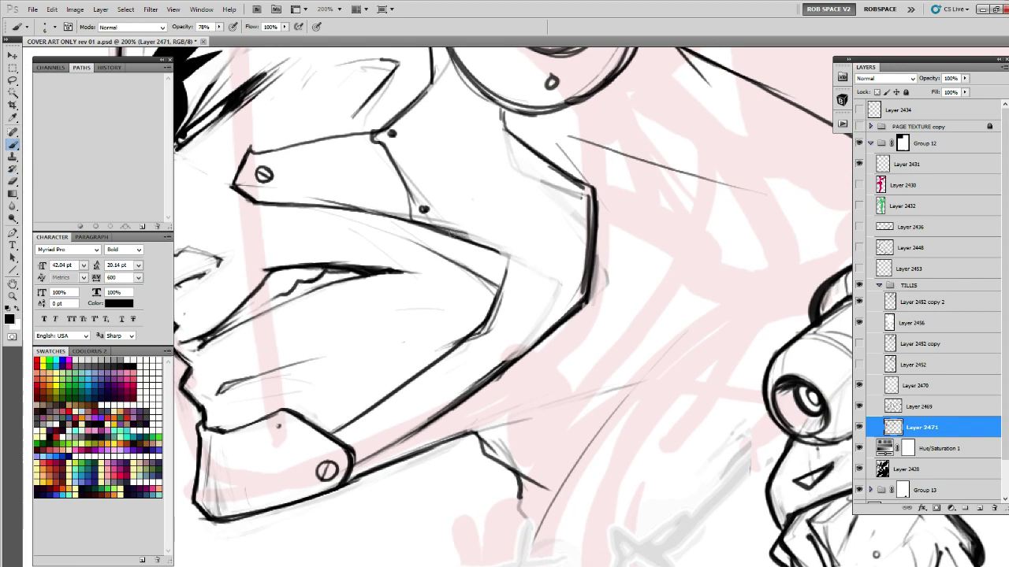
mouse_move(452, 233)
mouse_down()
mouse_move(502, 255)
mouse_move(534, 192)
mouse_move(512, 255)
mouse_move(573, 193)
mouse_up()
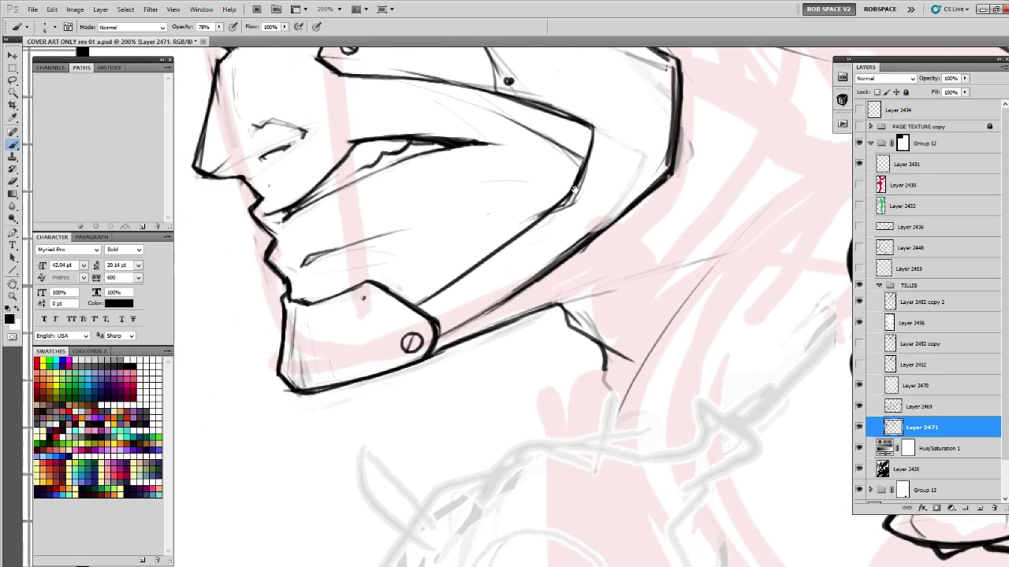
drag(592, 129, 564, 203)
Rework the mouth panel's lower rear corner with a small step and redraw the line down to the chin plate.
key(e)
mouse_move(590, 139)
mouse_down()
mouse_move(575, 180)
mouse_move(583, 153)
mouse_move(530, 219)
mouse_move(589, 161)
mouse_move(564, 207)
mouse_move(589, 128)
mouse_move(567, 203)
mouse_move(482, 261)
mouse_up()
key(b)
key(e)
drag(520, 231, 471, 265)
key(b)
drag(545, 210, 406, 312)
Thicken the jawline from the back of the jaw to the chin plate and darken the chin's underside.
drag(600, 226, 436, 340)
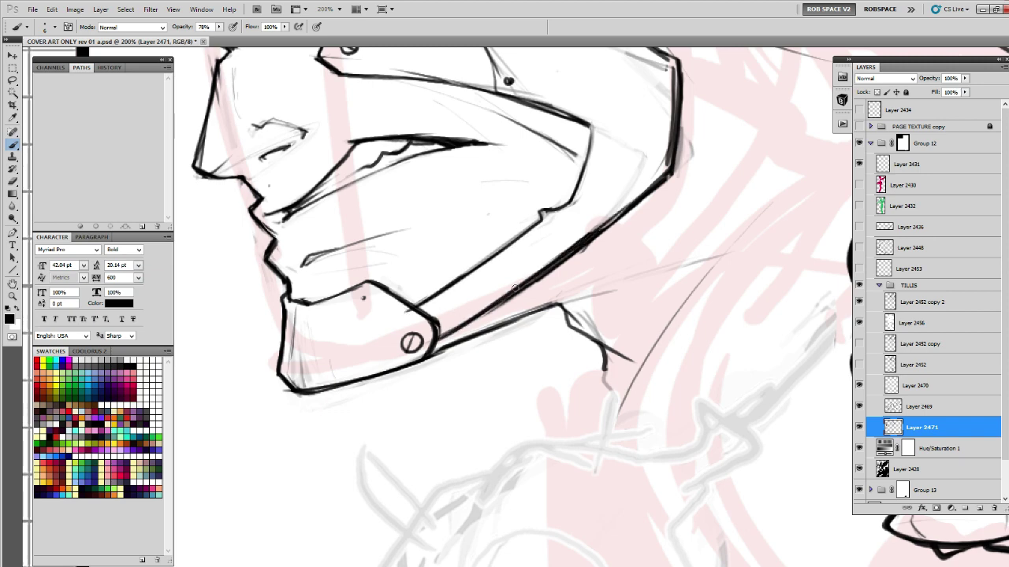
drag(516, 288, 426, 347)
drag(490, 305, 426, 353)
mouse_move(550, 264)
mouse_down()
mouse_move(430, 347)
mouse_move(611, 255)
mouse_move(522, 285)
mouse_up()
key(e)
key(b)
drag(647, 227, 426, 312)
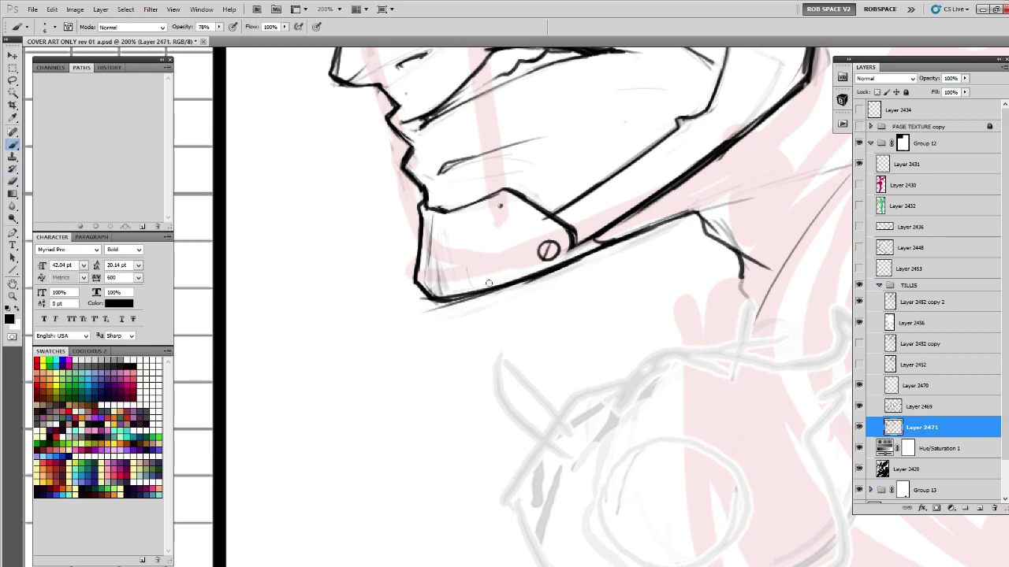
Erase the stray sketch lines beneath the front corner of the chin.
mouse_move(628, 227)
mouse_down()
mouse_move(646, 292)
mouse_move(660, 278)
mouse_up()
key(e)
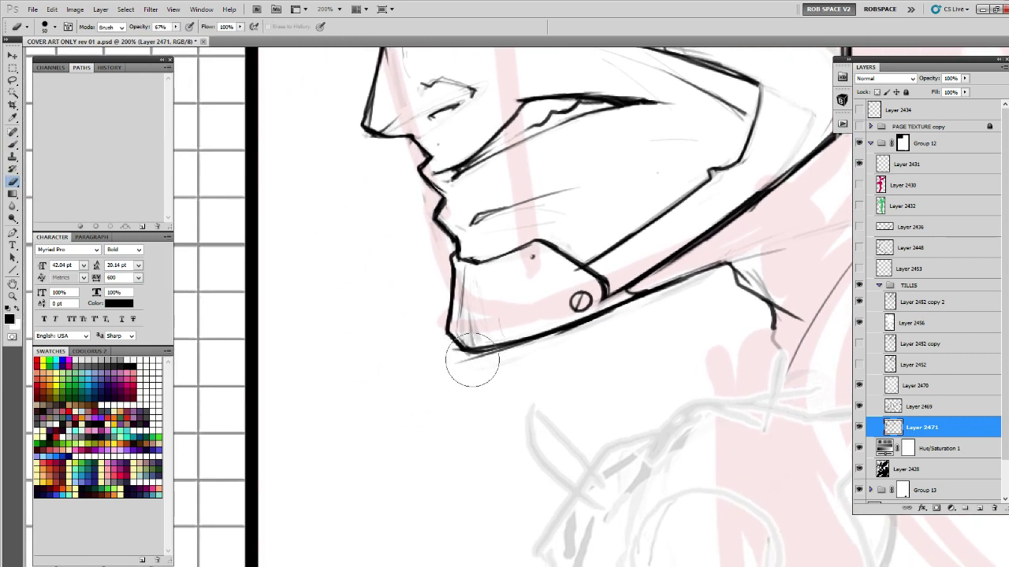
mouse_move(470, 367)
mouse_down()
mouse_move(590, 333)
mouse_move(502, 345)
mouse_move(642, 298)
mouse_move(443, 488)
mouse_up()
key(b)
Trim the outer end of the eye crease with the eraser and rework it with black brush strokes.
key(z)
alt+click(544, 298)
alt+click(544, 299)
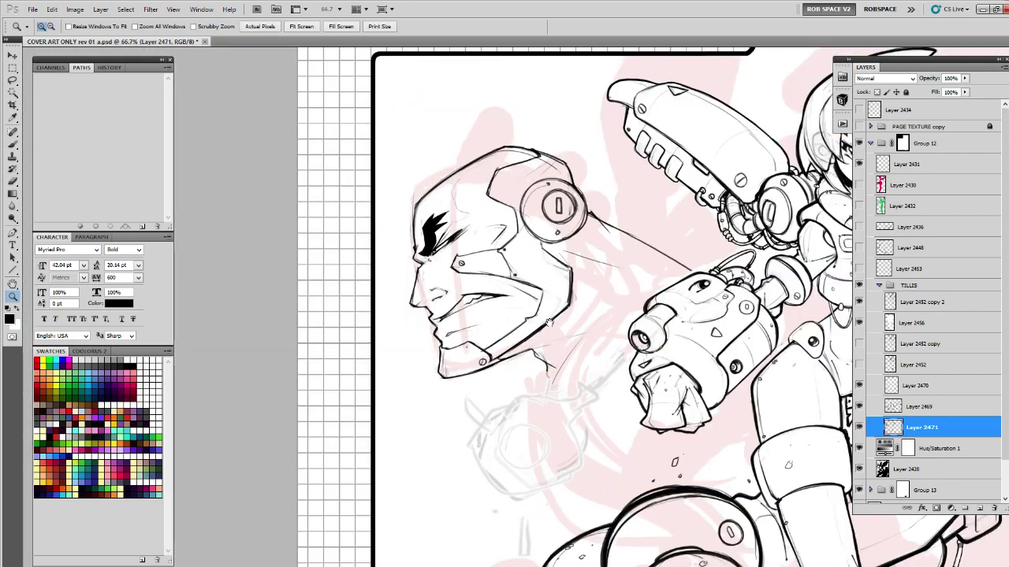
click(577, 285)
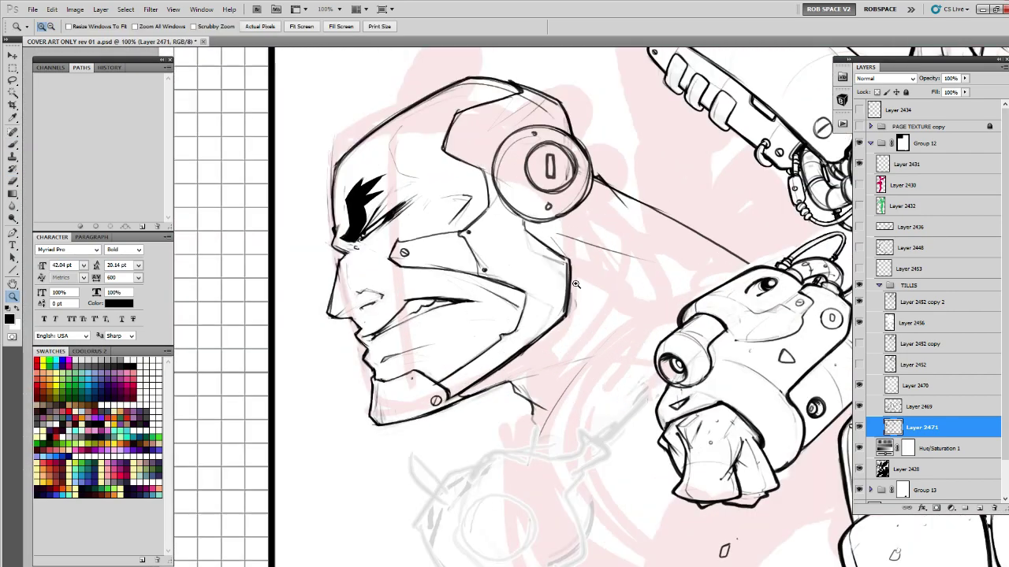
click(577, 286)
drag(520, 203, 712, 314)
key(b)
mouse_move(489, 227)
mouse_down()
mouse_move(558, 216)
mouse_move(527, 257)
mouse_up()
mouse_move(563, 215)
mouse_down()
mouse_move(493, 226)
mouse_move(493, 204)
mouse_up()
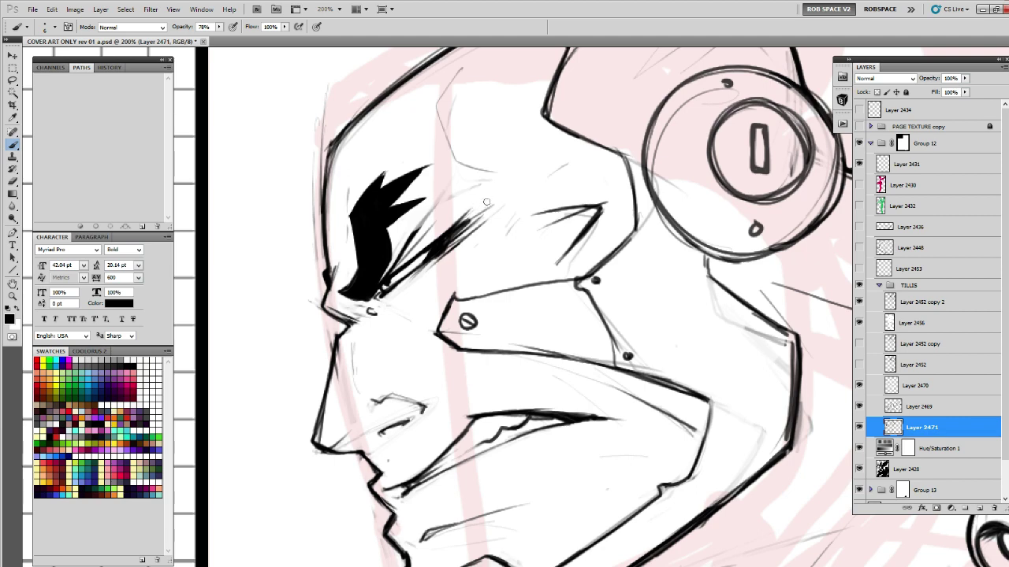
key(e)
drag(485, 212, 449, 244)
key(b)
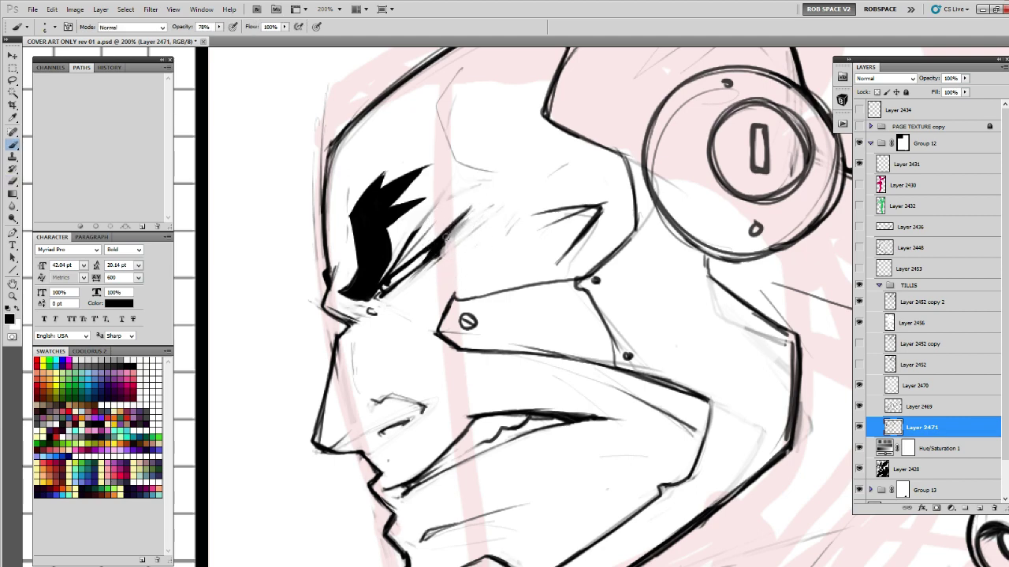
drag(445, 236, 485, 203)
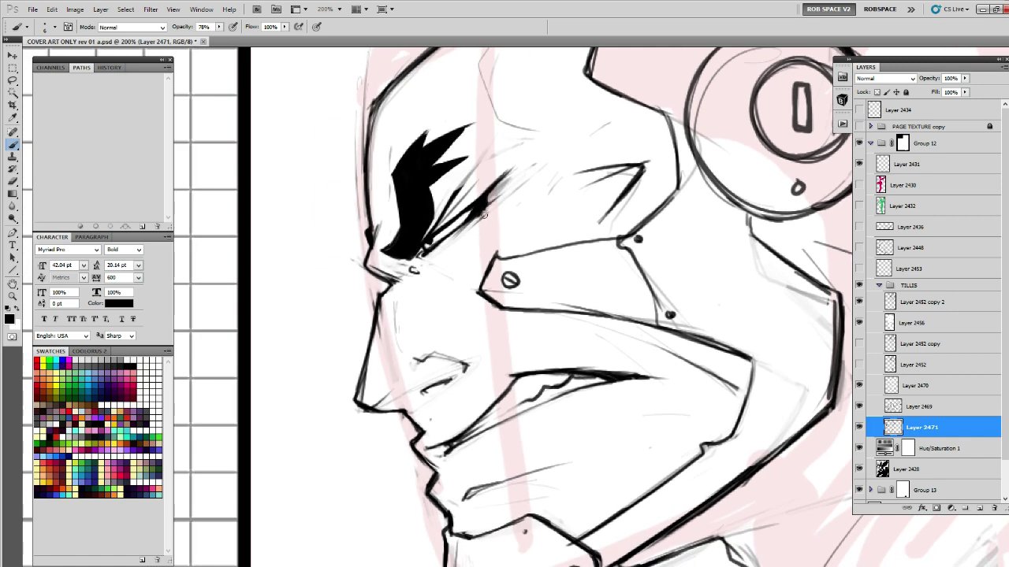
Erase the rough strokes around the outer end of the eye crease and across the temple behind it.
key(e)
key(b)
key(e)
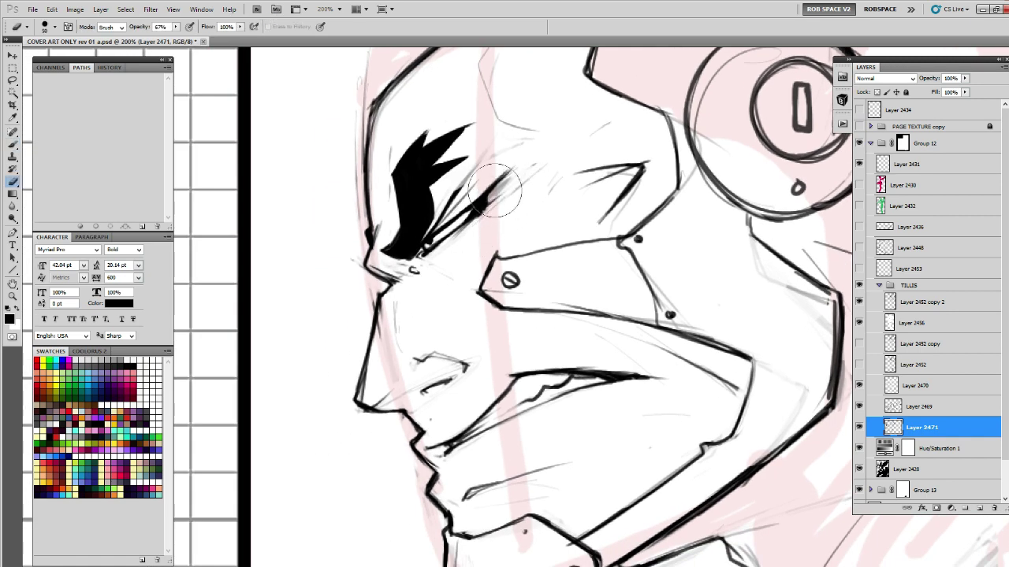
mouse_move(495, 191)
mouse_down()
mouse_move(566, 146)
mouse_move(478, 191)
mouse_move(544, 137)
mouse_up()
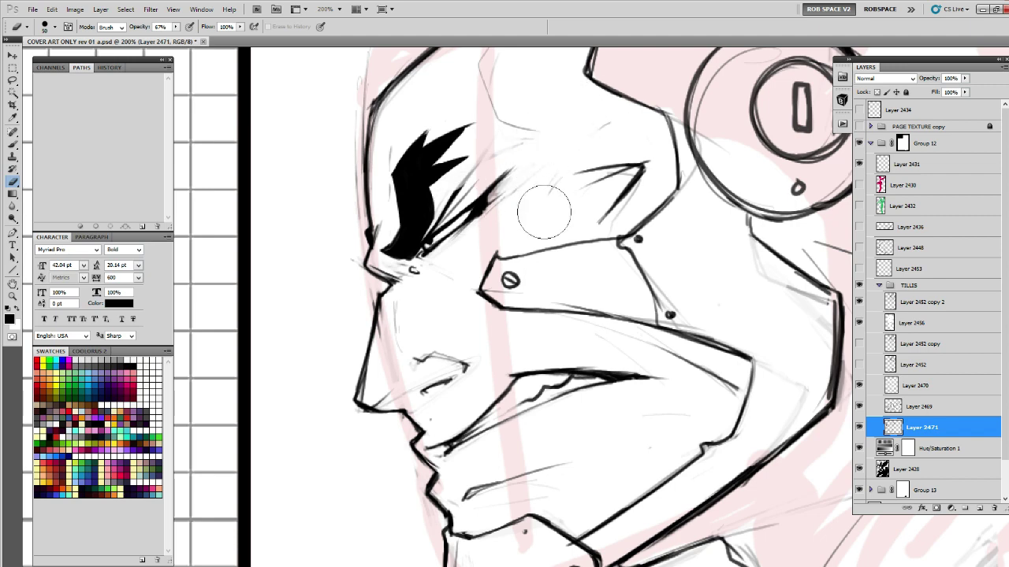
drag(544, 212, 506, 226)
Refine the eye slit and the eyebrow's base with alternating black and white strokes, and extend a thin crease line below the eyebrow spikes.
key(b)
drag(412, 225, 396, 255)
key(x)
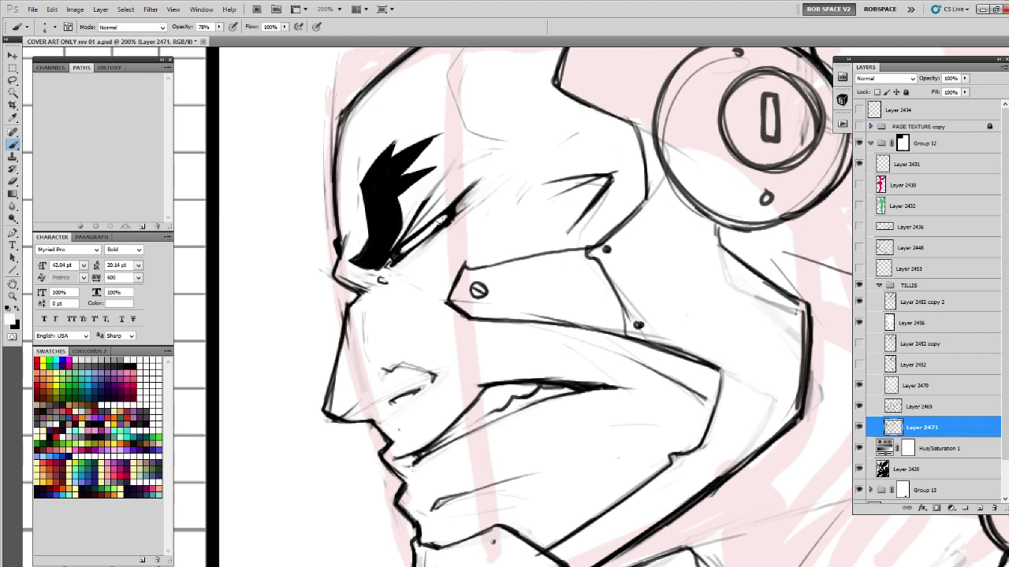
key(x)
key(x)
key(x)
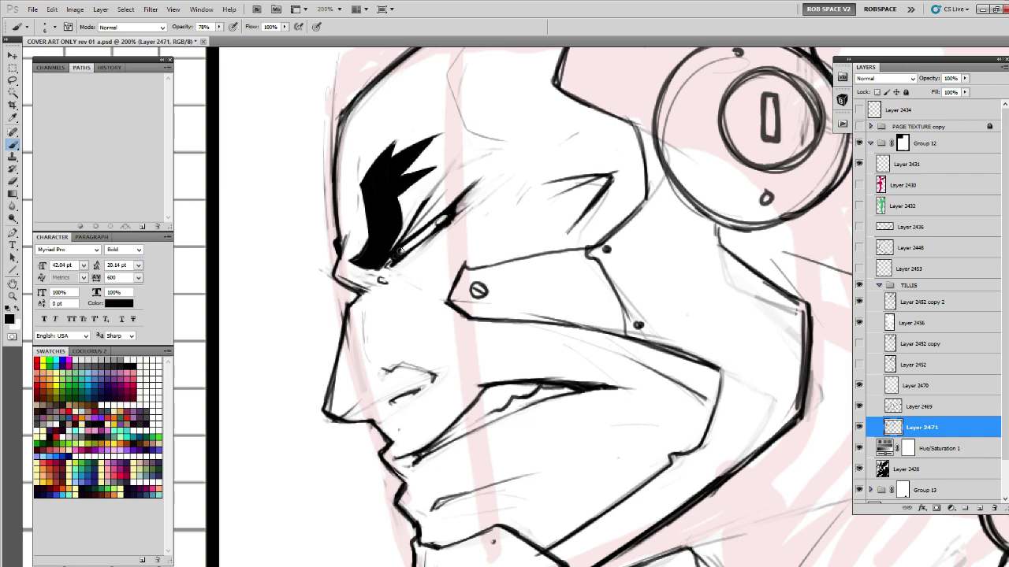
key(x)
key(x)
drag(355, 245, 349, 255)
drag(423, 201, 451, 159)
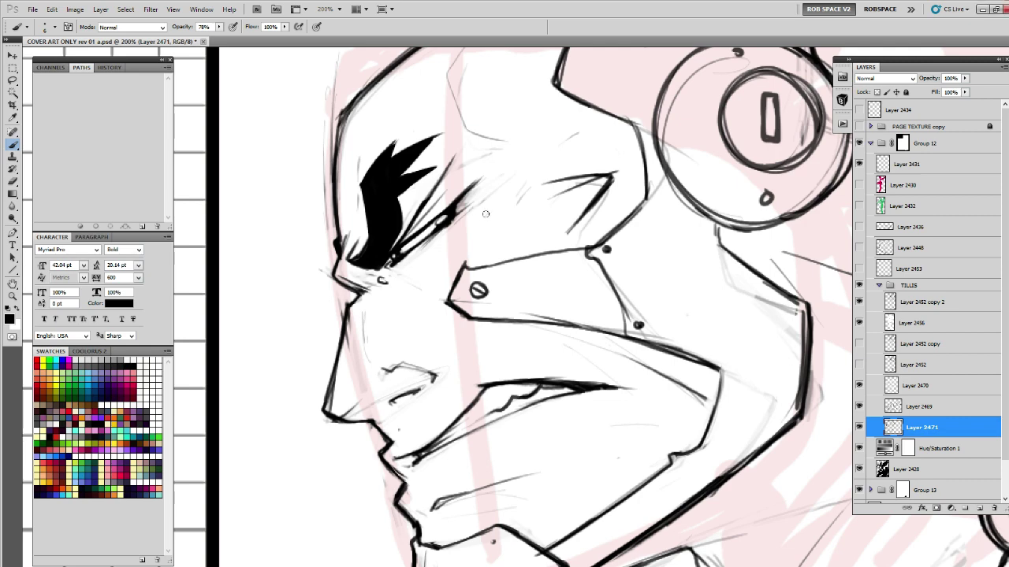
Clean up the eye crease's outer end with white strokes and thicken the forehead contour just above the brow ridge in black.
drag(448, 187, 465, 188)
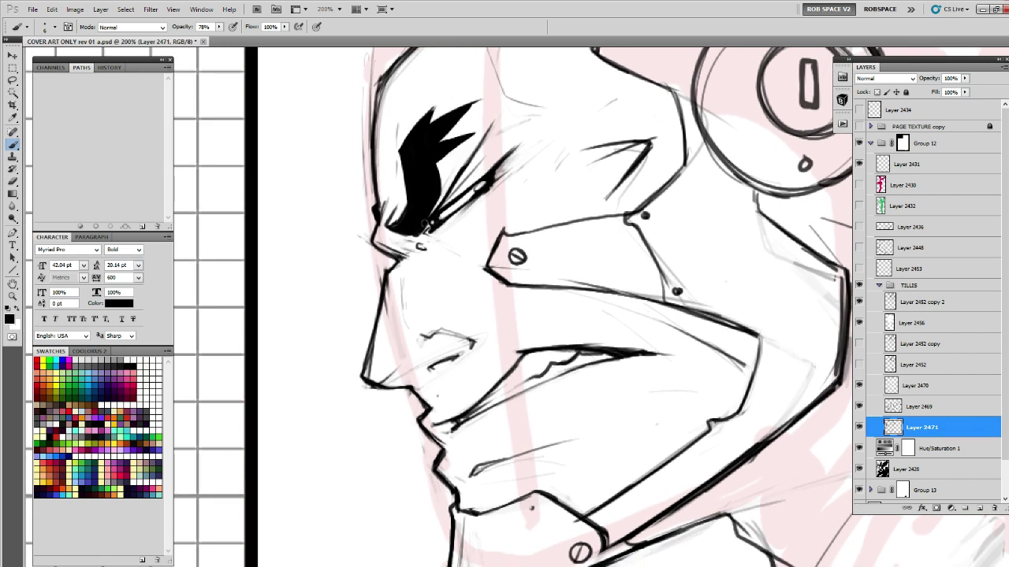
key(x)
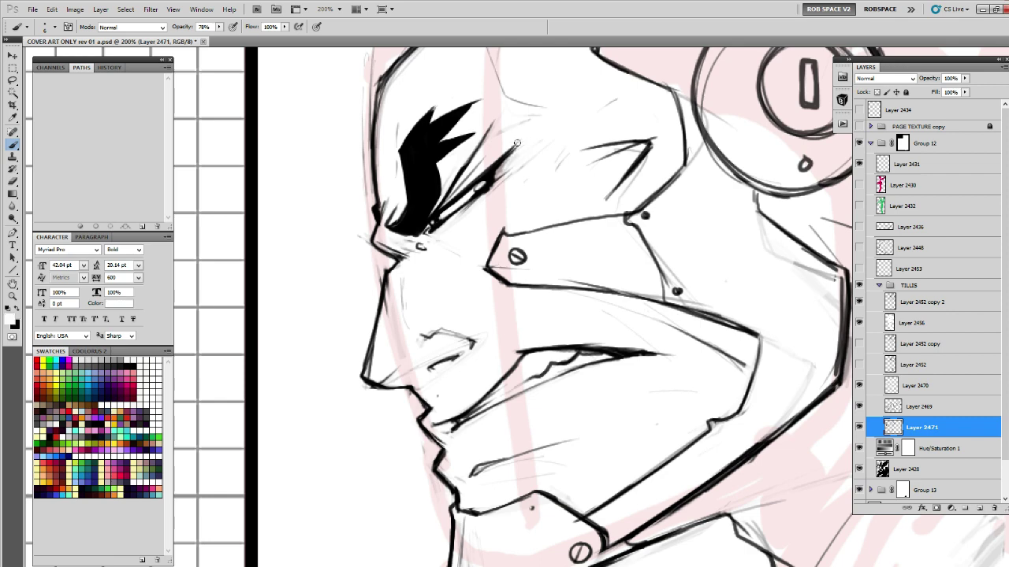
mouse_move(516, 142)
mouse_down()
mouse_move(497, 192)
mouse_move(418, 249)
mouse_move(383, 241)
mouse_move(378, 167)
mouse_up()
key(x)
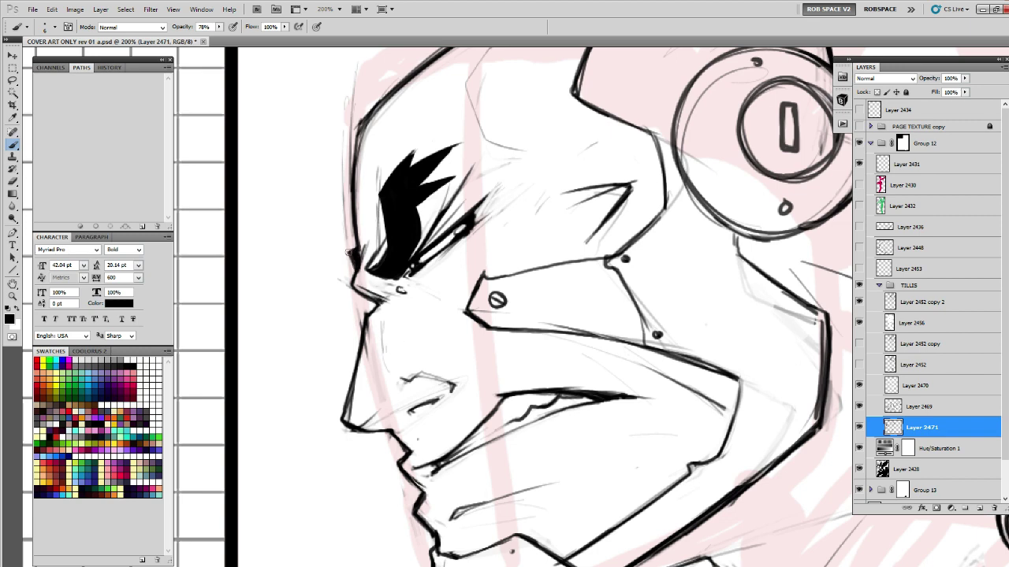
mouse_move(349, 253)
mouse_down()
mouse_move(349, 213)
mouse_move(351, 246)
mouse_up()
Paint out the nose bridge contour in white and redraw it in black from the brow notch down to the nose tip.
mouse_move(591, 305)
mouse_down()
mouse_move(574, 219)
mouse_move(691, 147)
mouse_up()
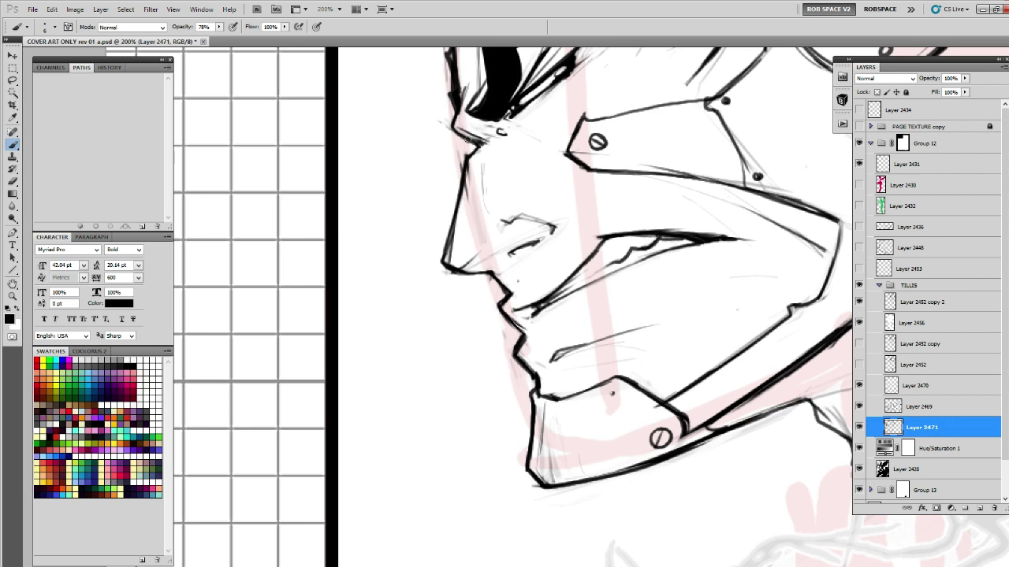
key(x)
drag(466, 156, 460, 190)
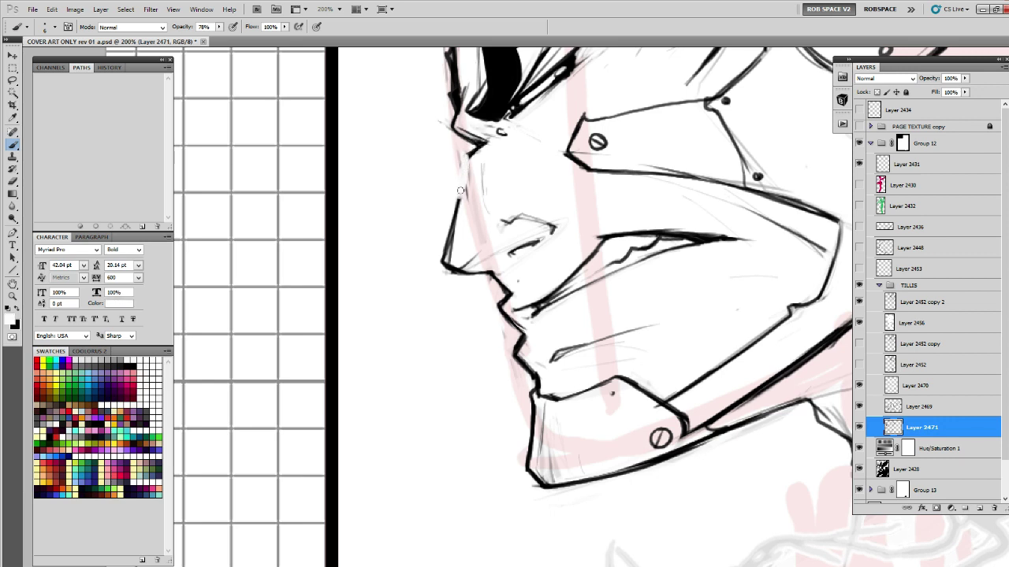
key(x)
drag(473, 146, 454, 205)
drag(468, 168, 443, 259)
key(x)
drag(460, 199, 441, 263)
key(x)
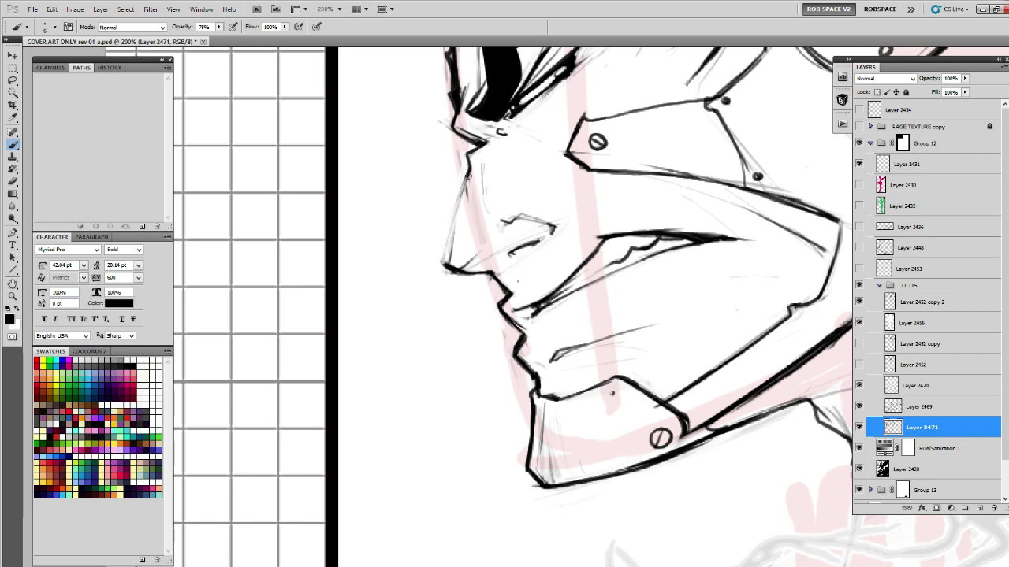
drag(469, 173, 444, 258)
key(x)
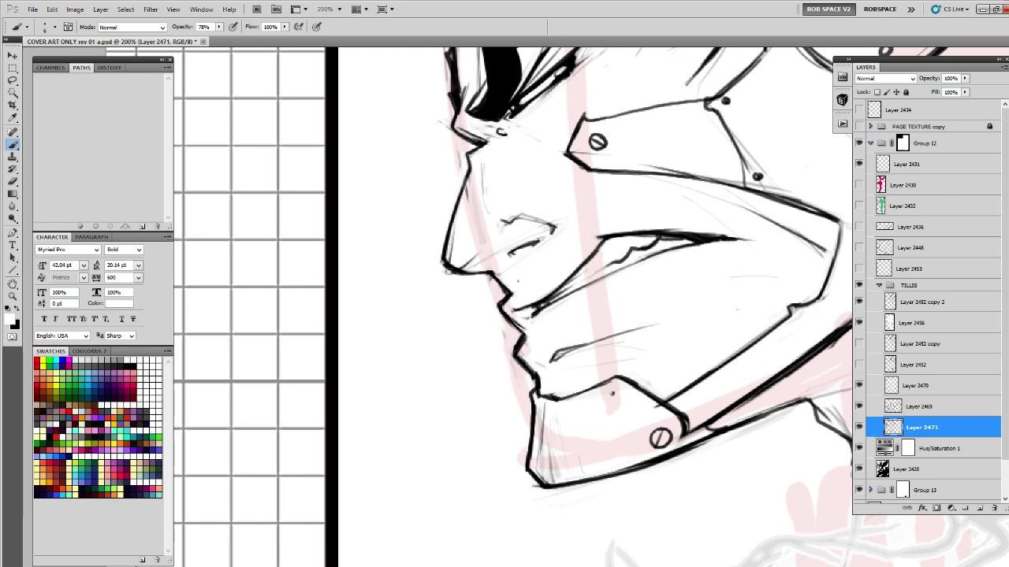
Examine the profile head's proportions and line weight against the other figures on the cover.
key(z)
alt+click(590, 283)
alt+click(590, 283)
alt+click(589, 283)
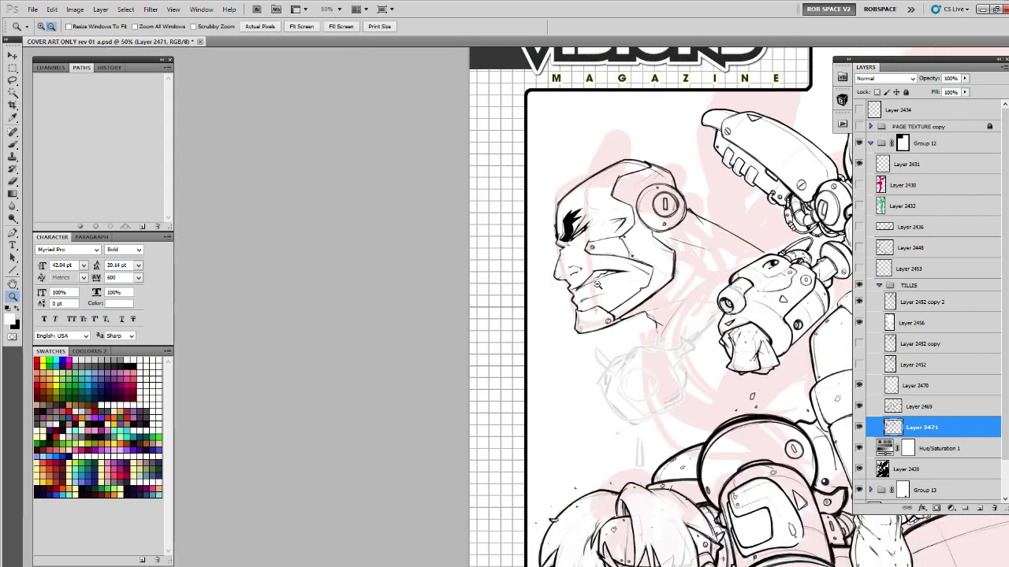
drag(692, 371, 513, 262)
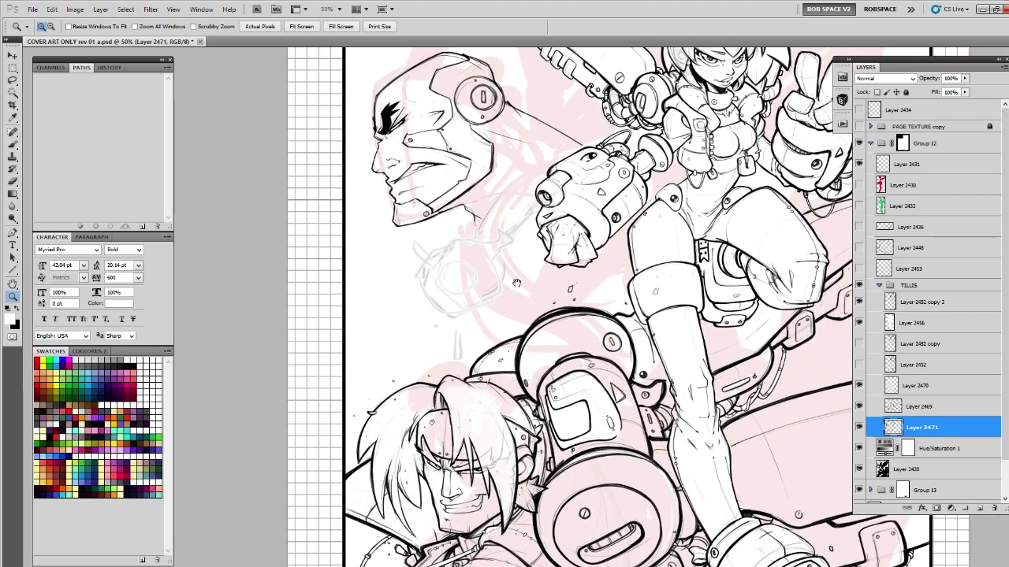
drag(585, 242, 410, 334)
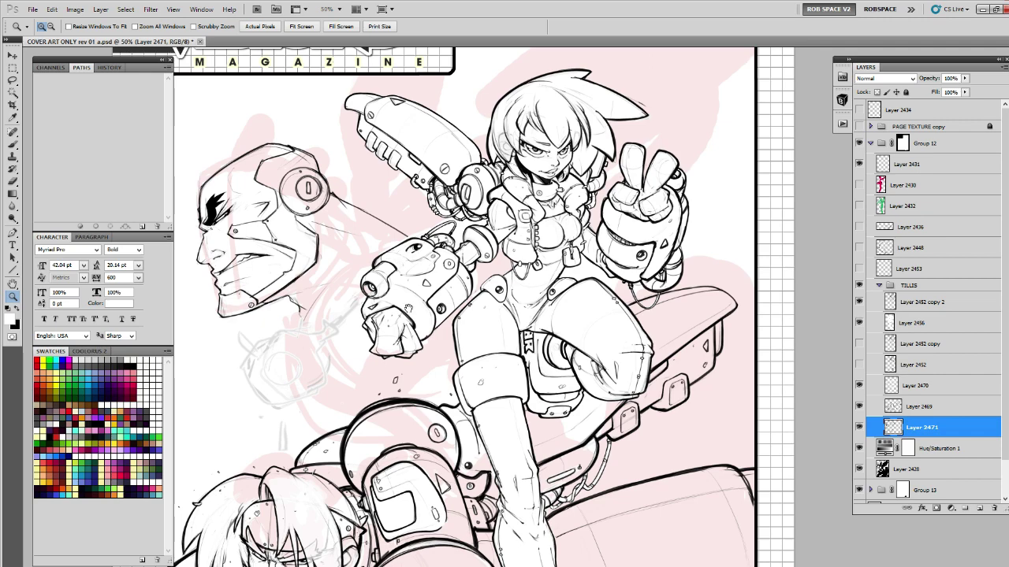
drag(408, 313, 493, 295)
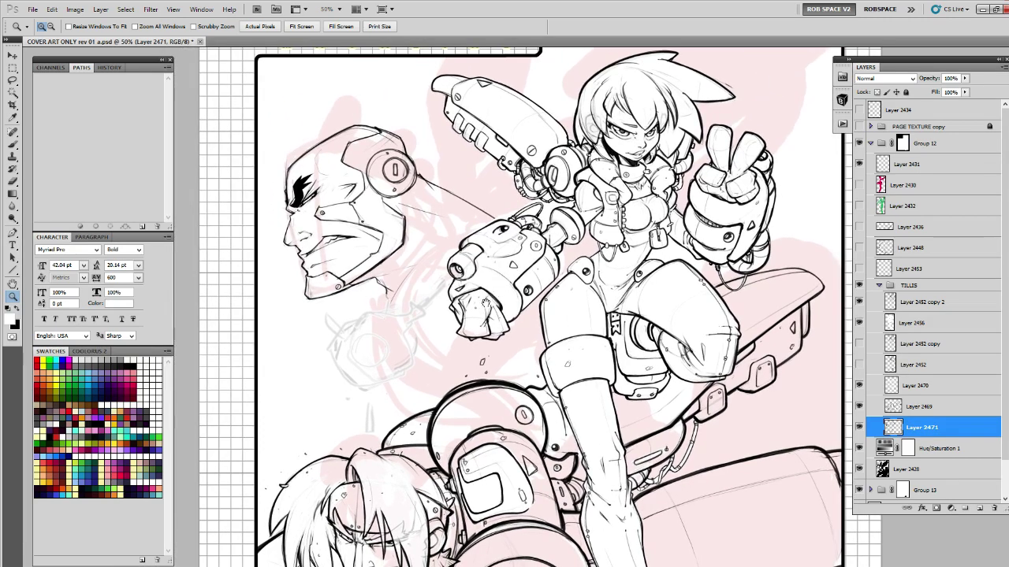
Darken and extend the outer corner of the mouth line with black brush strokes.
click(358, 229)
click(358, 229)
click(358, 229)
click(358, 229)
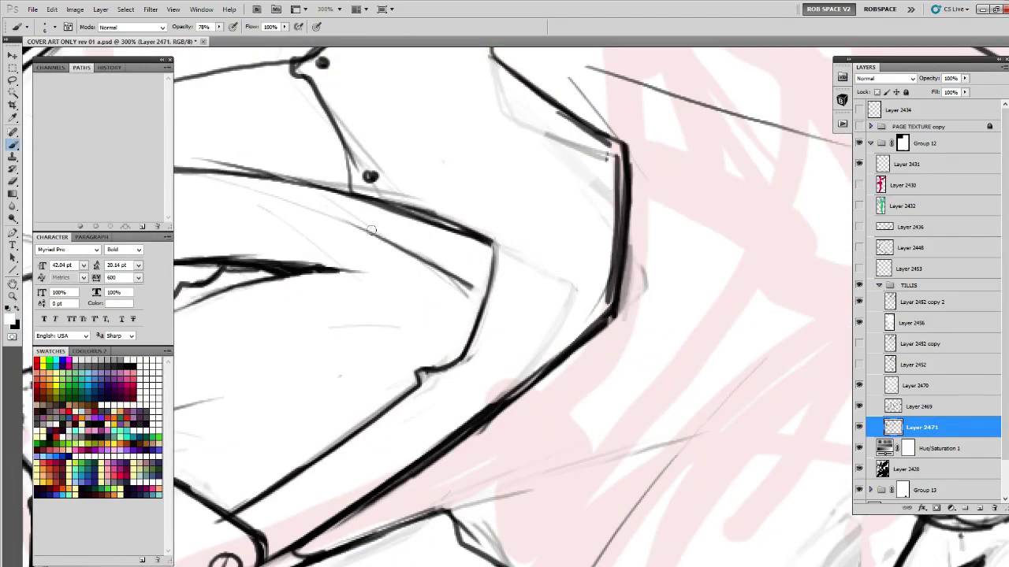
drag(390, 265, 612, 200)
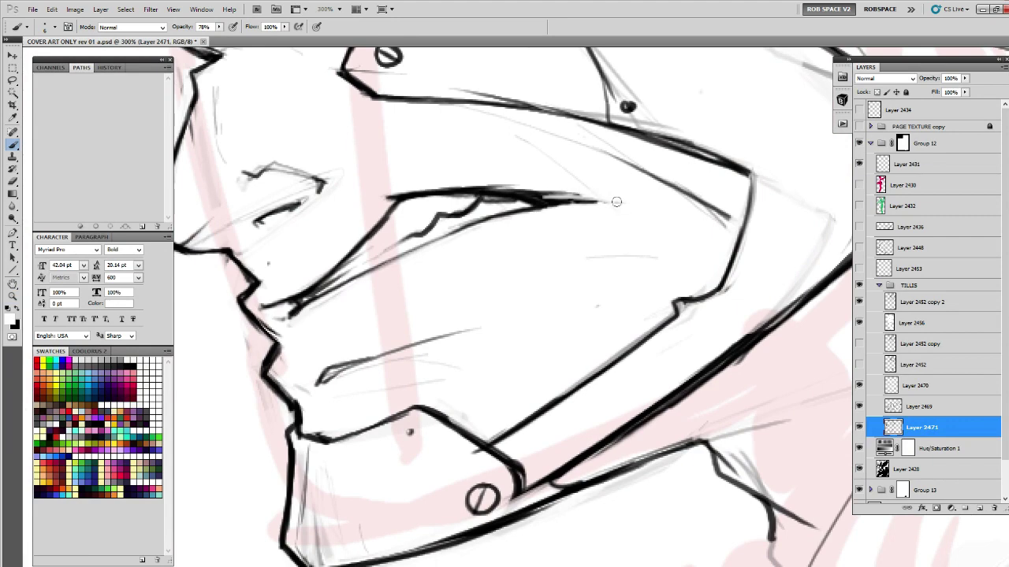
key(x)
drag(541, 196, 622, 202)
Rework the upper lip contour beneath the nose with alternating white and black strokes.
drag(408, 210, 493, 192)
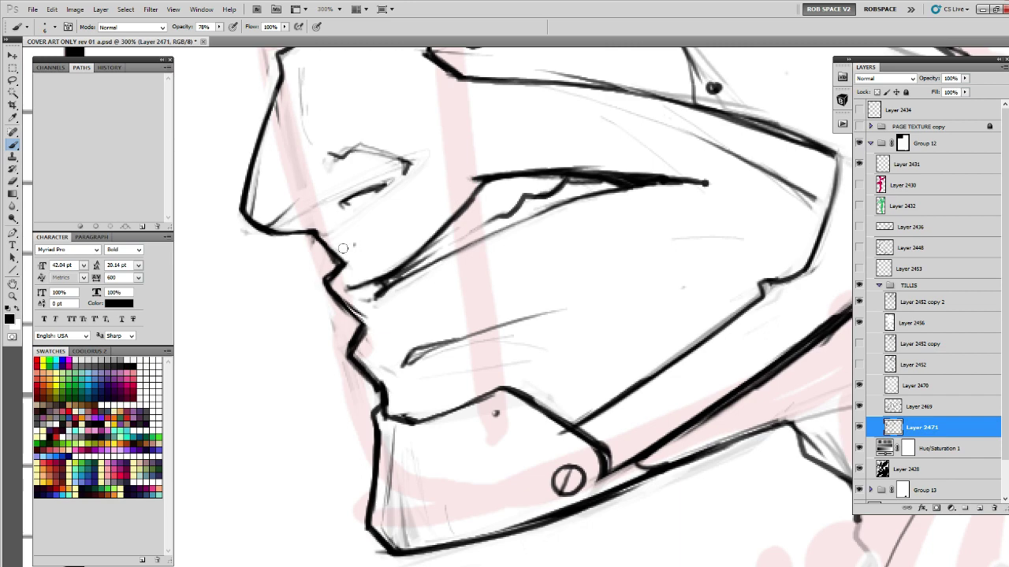
key(x)
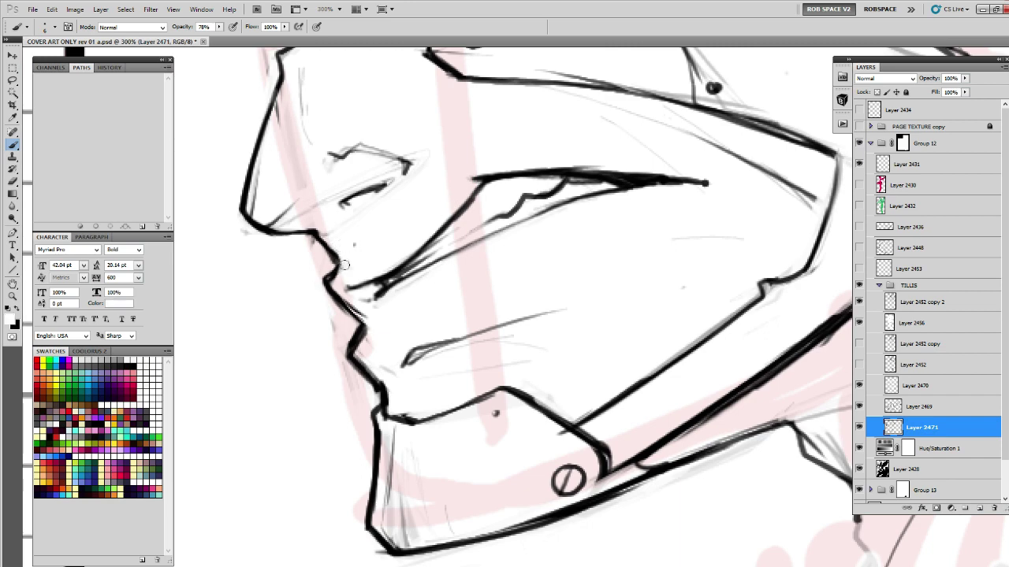
key(x)
mouse_move(334, 255)
mouse_down()
mouse_move(367, 323)
mouse_move(375, 252)
mouse_up()
key(x)
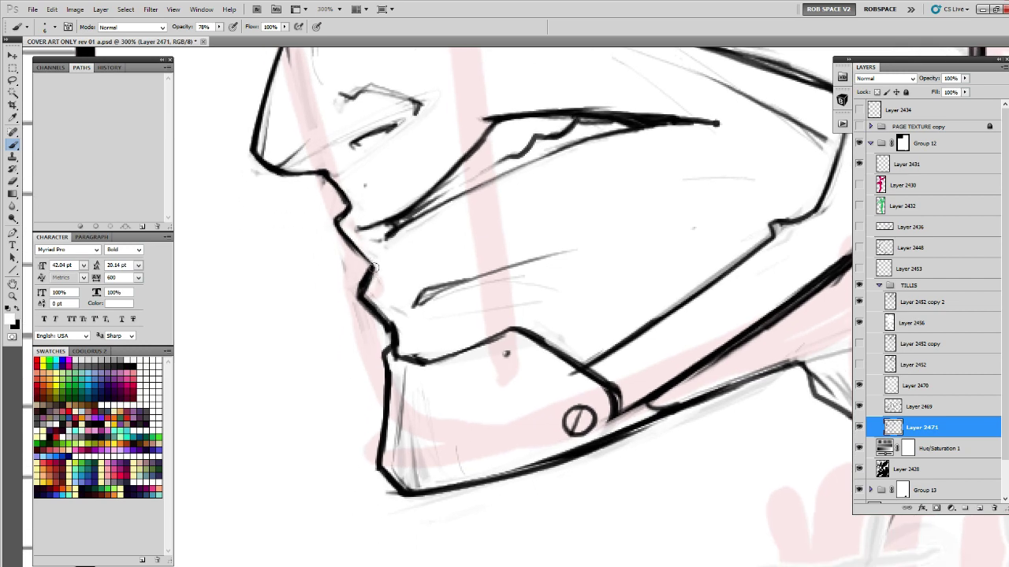
key(x)
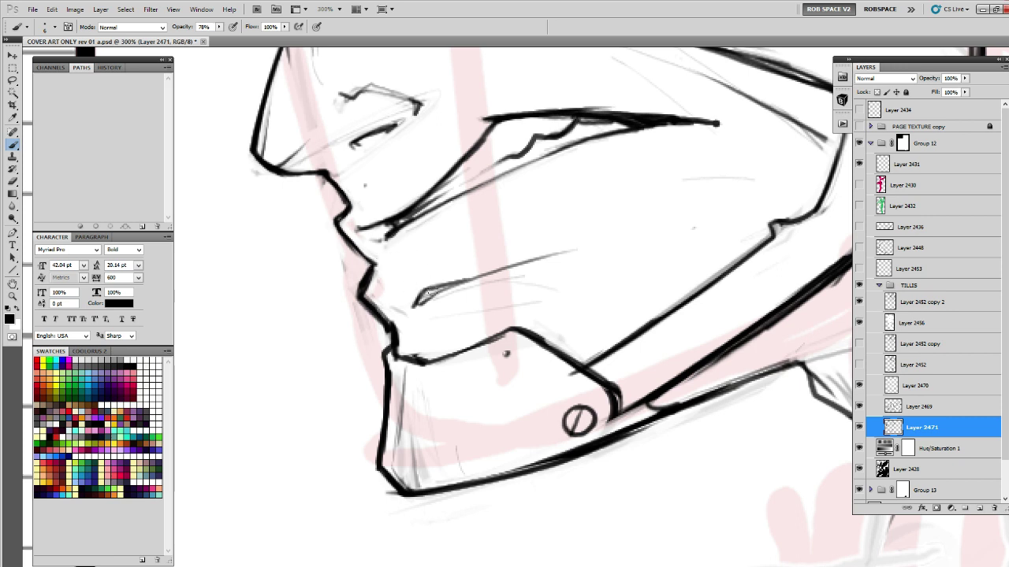
key(l)
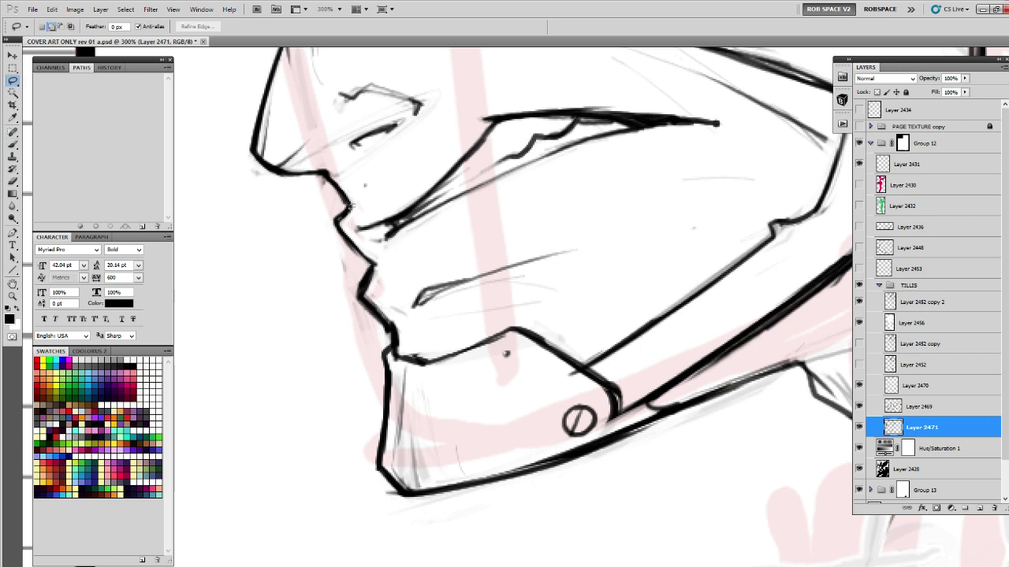
mouse_move(356, 206)
mouse_down()
mouse_move(331, 252)
mouse_move(400, 296)
mouse_move(365, 214)
mouse_up()
key(v)
drag(382, 289, 378, 263)
key(ctrl+z)
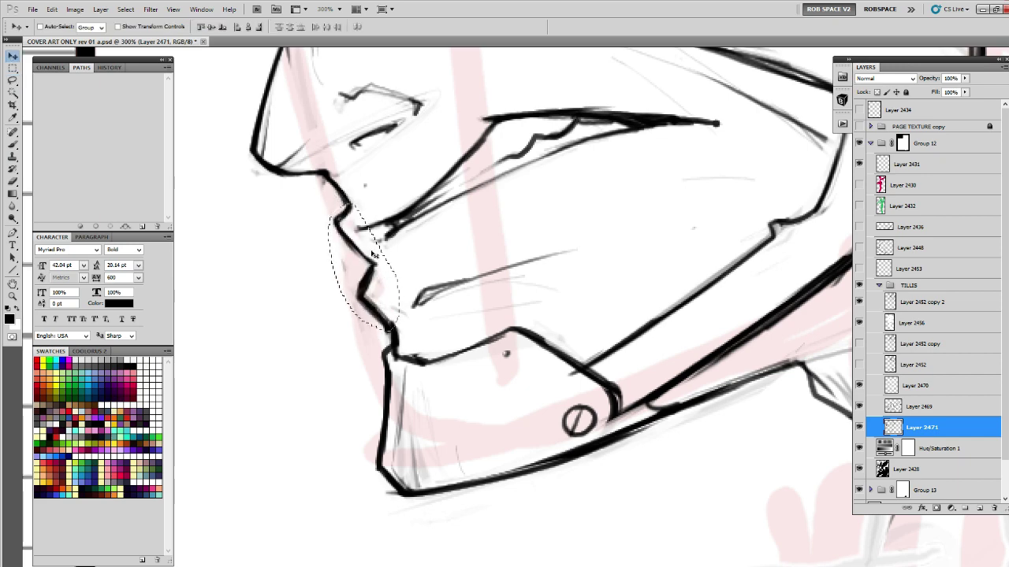
key(ctrl+d)
Lasso the upper lip segment of the profile and use Free Transform to shift it up toward the nose.
key(l)
mouse_move(351, 206)
mouse_down()
mouse_move(336, 247)
mouse_move(370, 230)
mouse_up()
key(ctrl+t)
drag(359, 268, 351, 249)
key(Return)
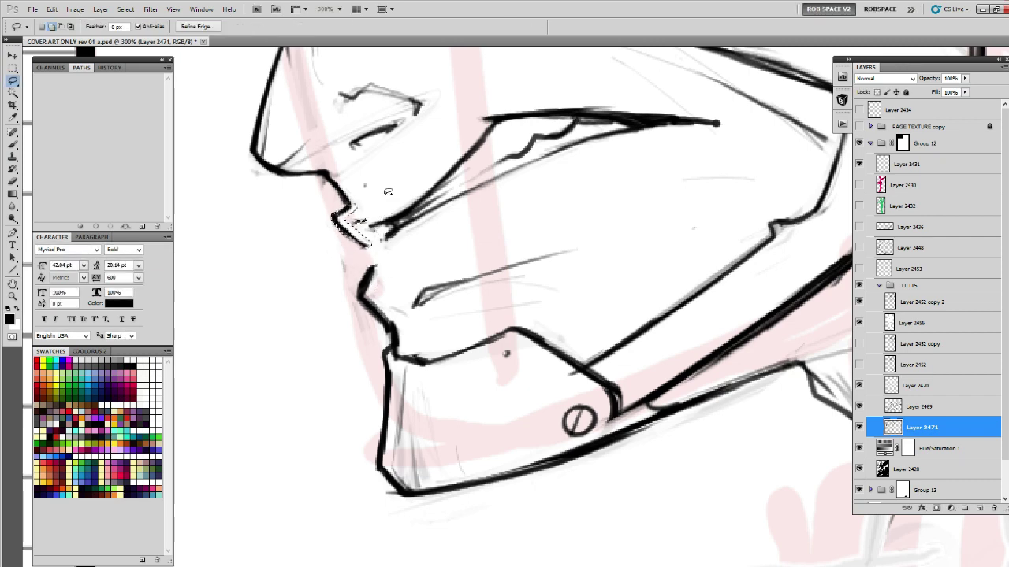
Lasso the lower lip segment and rebuild the contour between the raised upper lip and the chin with white and black strokes.
key(e)
key(l)
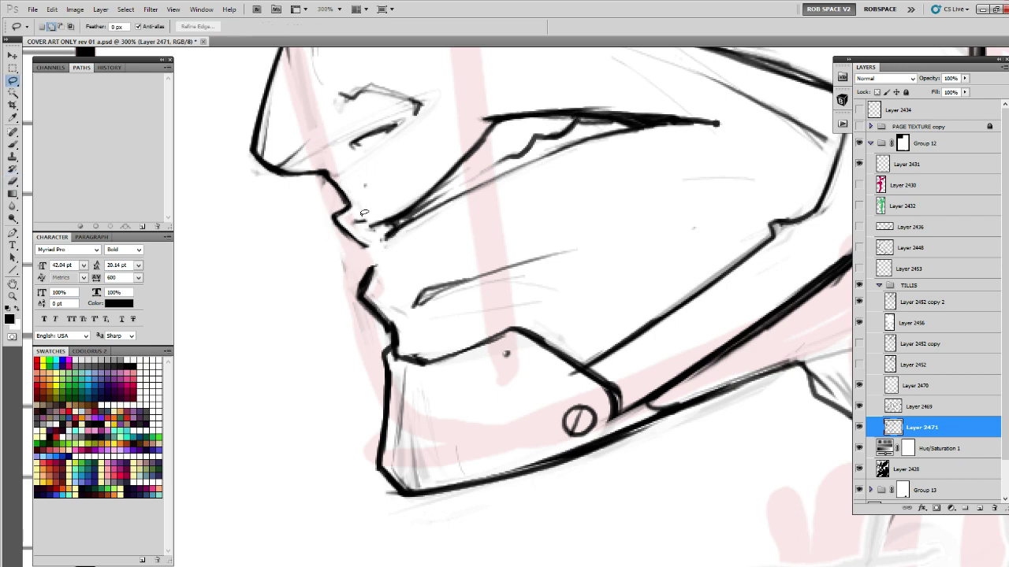
key(ctrl+x)
mouse_move(369, 260)
mouse_down()
mouse_move(382, 265)
mouse_move(354, 235)
mouse_move(361, 265)
mouse_move(350, 287)
mouse_move(379, 308)
mouse_move(382, 326)
mouse_up()
key(ctrl+x)
key(b)
key(x)
drag(348, 290, 383, 328)
key(x)
mouse_move(348, 270)
mouse_down()
mouse_move(389, 325)
mouse_move(439, 231)
mouse_up()
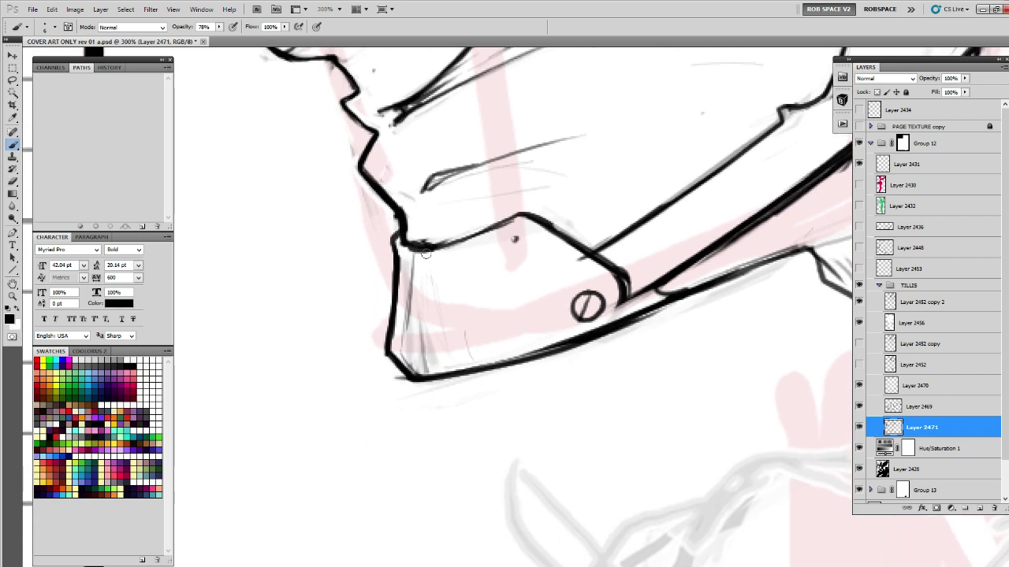
mouse_move(475, 242)
mouse_down()
mouse_move(482, 331)
mouse_move(526, 276)
mouse_move(466, 270)
mouse_move(539, 258)
mouse_move(490, 260)
mouse_up()
key(e)
key(b)
key(ctrl+z)
Examine the revised lip and chin profile in the context of the whole cover.
mouse_move(571, 251)
mouse_down()
mouse_move(476, 286)
mouse_move(461, 252)
mouse_move(446, 279)
mouse_move(444, 368)
mouse_move(343, 300)
mouse_move(324, 311)
mouse_move(362, 348)
mouse_up()
key(z)
alt+click(562, 262)
alt+click(562, 261)
alt+click(562, 262)
alt+click(562, 261)
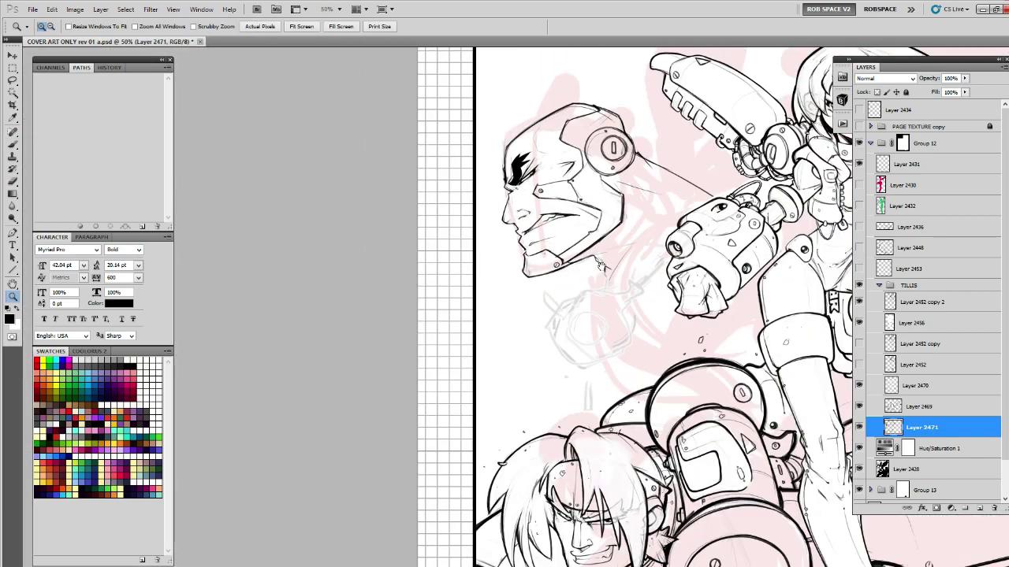
drag(606, 276, 491, 314)
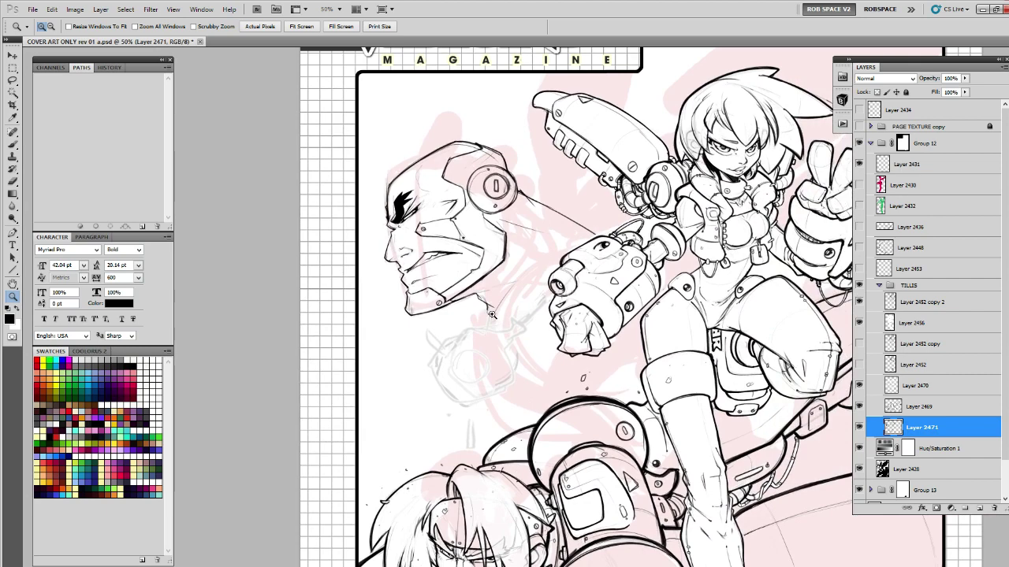
click(411, 213)
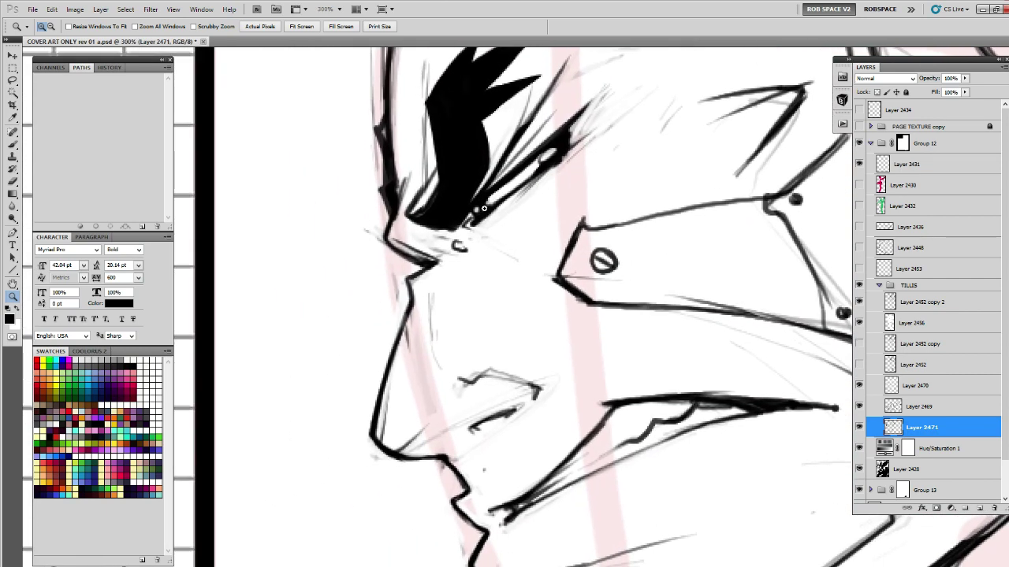
alt+click(483, 208)
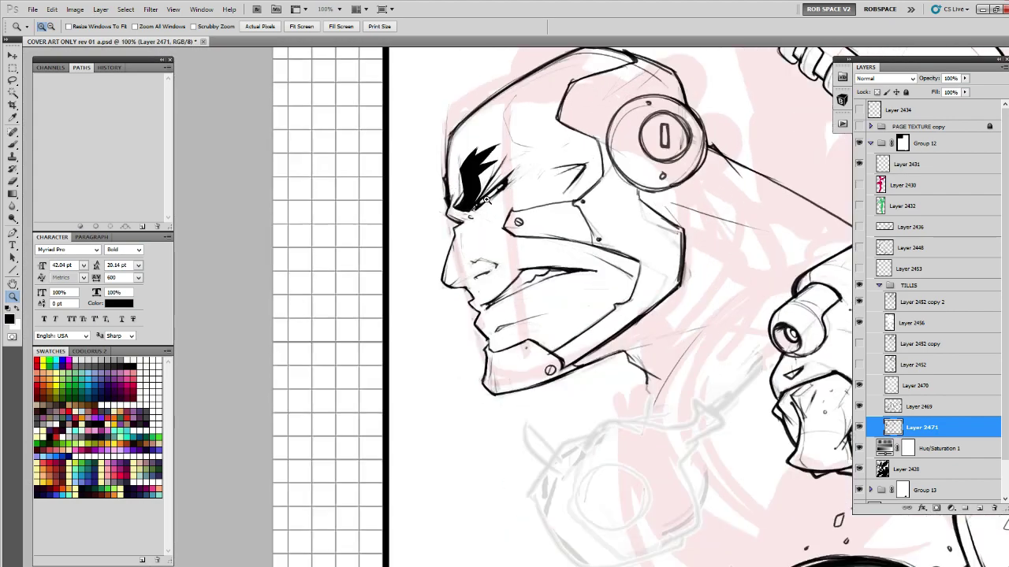
Refine the inner end of the eye slit beside the eyebrow's base with small black and white strokes.
click(486, 200)
key(b)
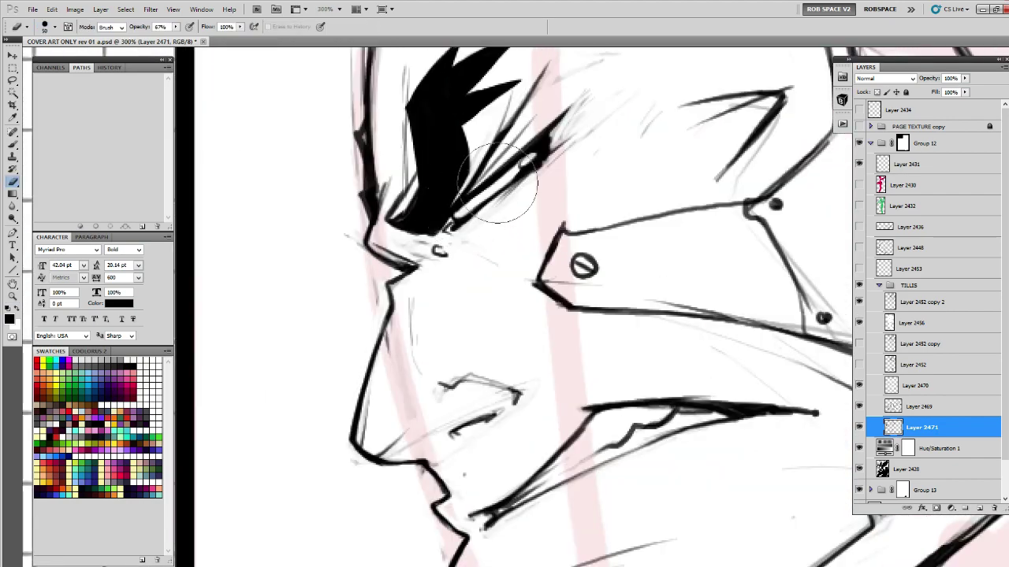
key(b)
drag(508, 196, 505, 197)
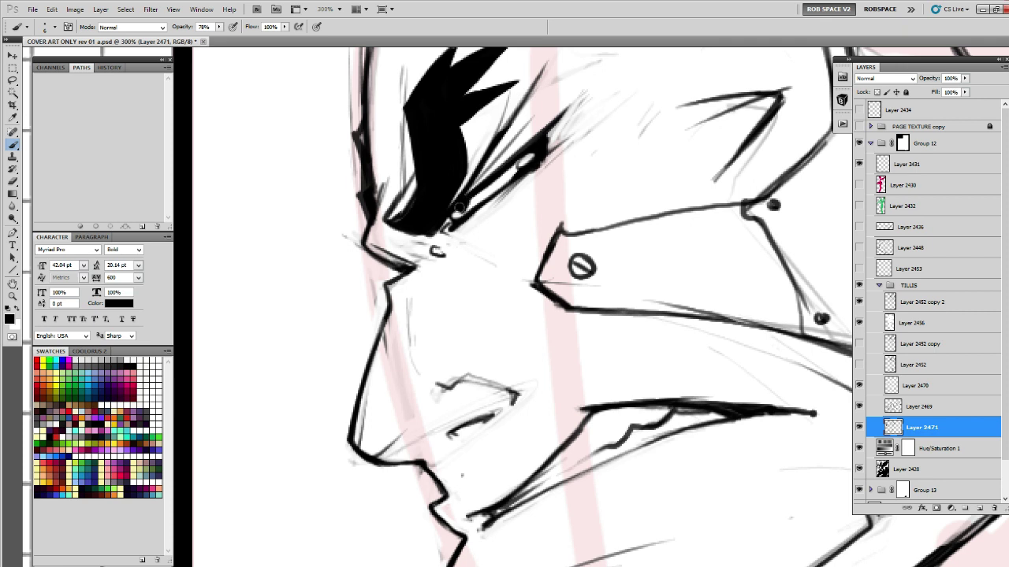
key(x)
key(x)
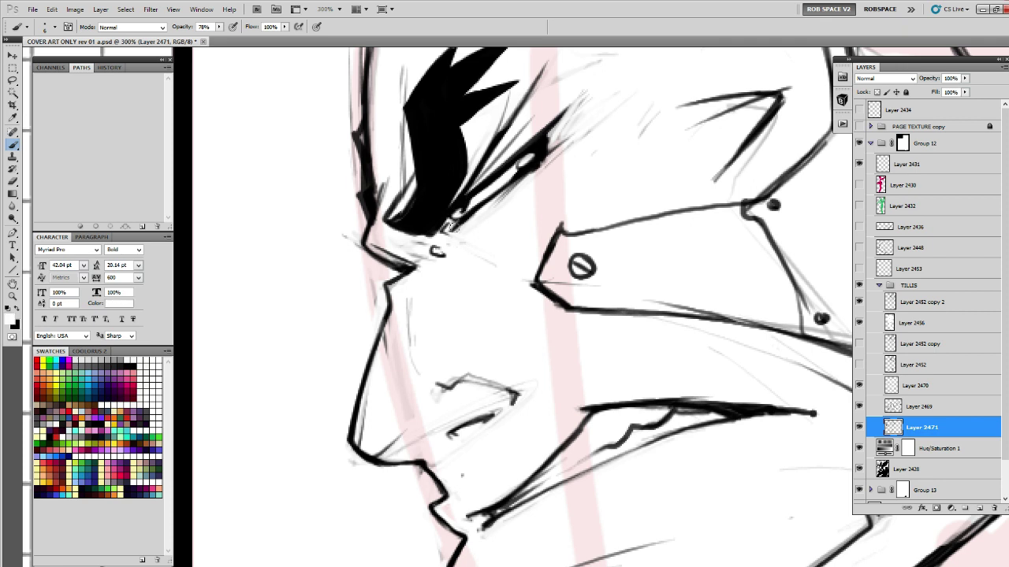
mouse_move(464, 219)
mouse_down()
mouse_move(425, 227)
mouse_move(548, 138)
mouse_up()
key(x)
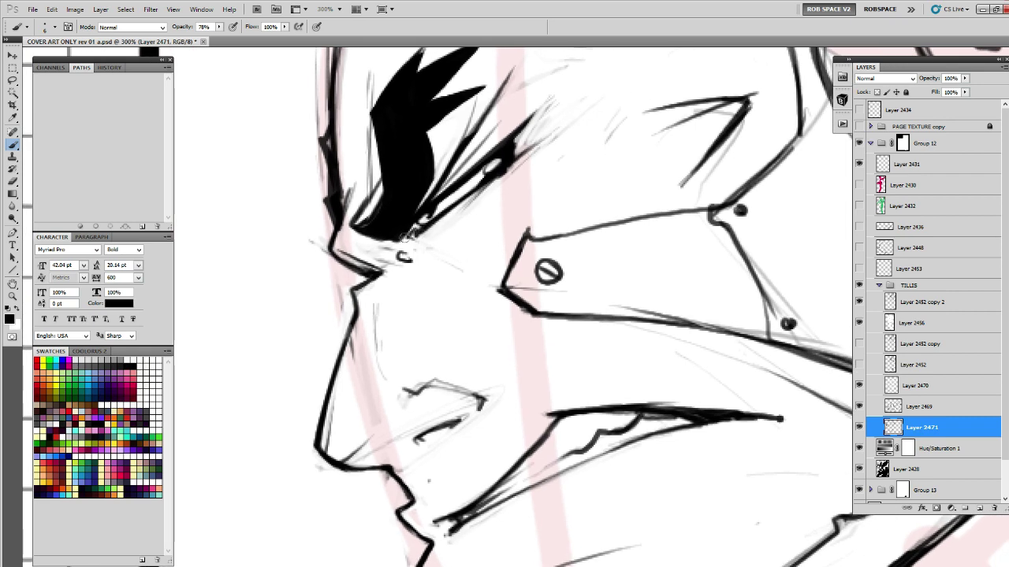
Redraw the angular temple crease in black, extending its lower line toward the cheek plate and hooking the upper line's front end.
drag(487, 265, 399, 272)
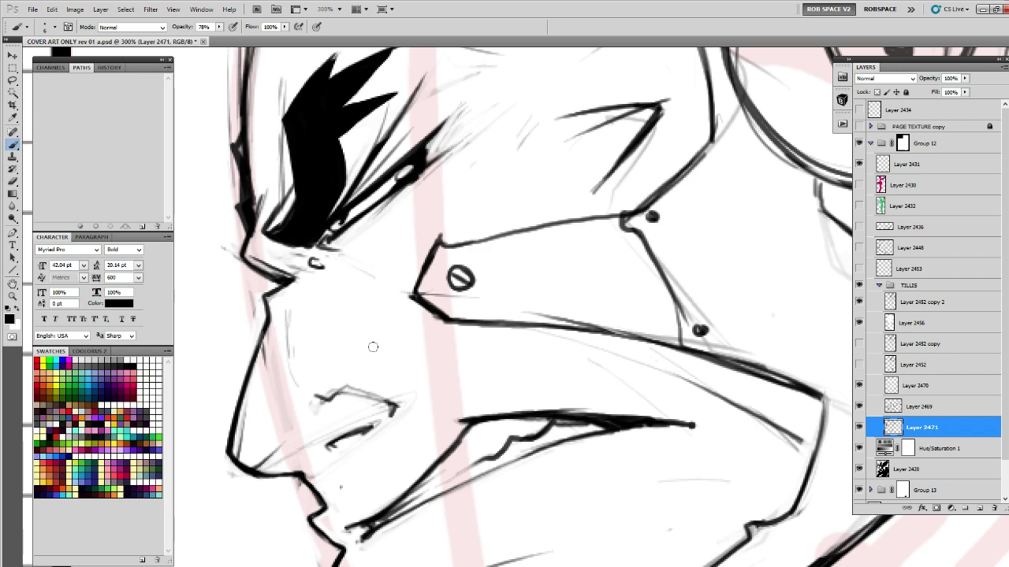
key(z)
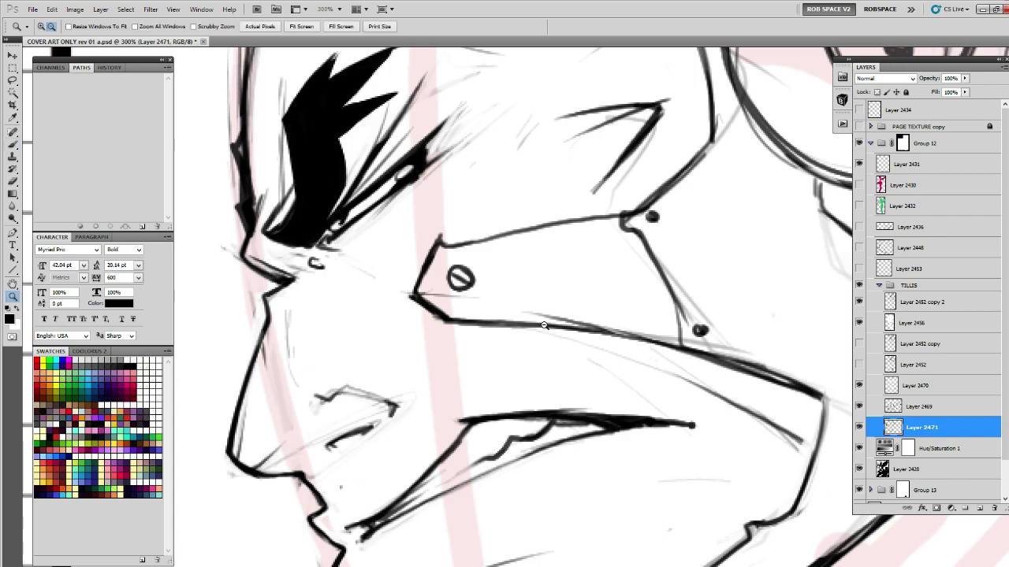
alt+click(545, 324)
alt+click(545, 325)
alt+click(545, 325)
click(583, 296)
key(b)
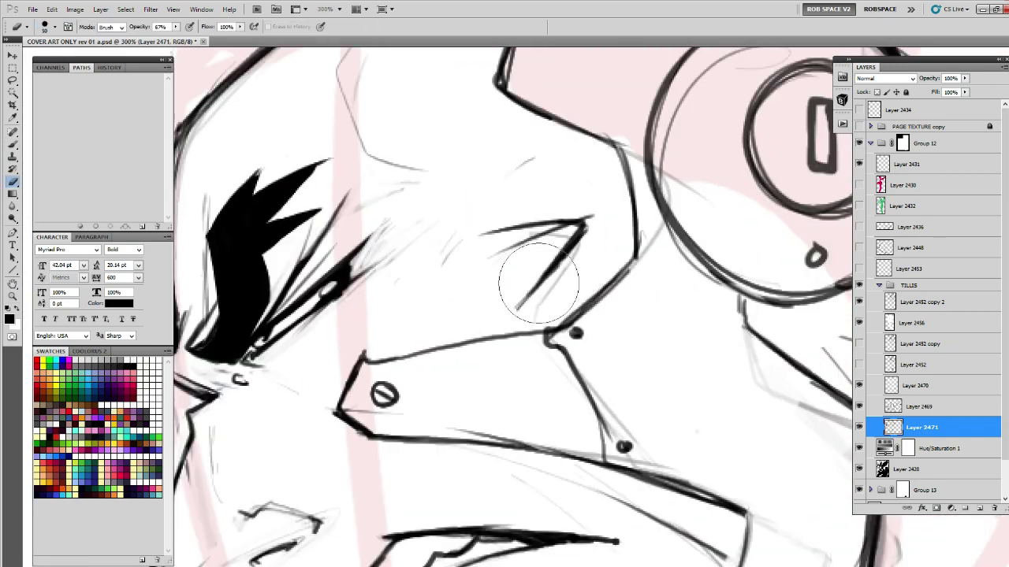
key(b)
mouse_move(585, 224)
mouse_down()
mouse_move(501, 302)
mouse_move(455, 326)
mouse_move(536, 271)
mouse_move(487, 320)
mouse_up()
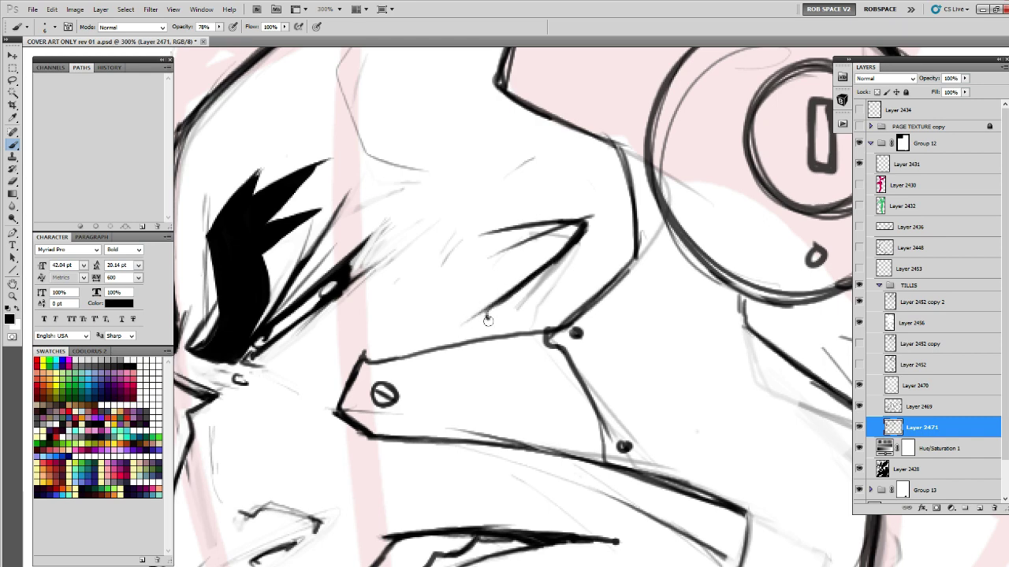
drag(520, 290, 471, 322)
drag(573, 223, 477, 221)
Erase the rough strokes along the eye's lower line and its outer end, and retrace the line in black.
drag(418, 264, 523, 199)
key(e)
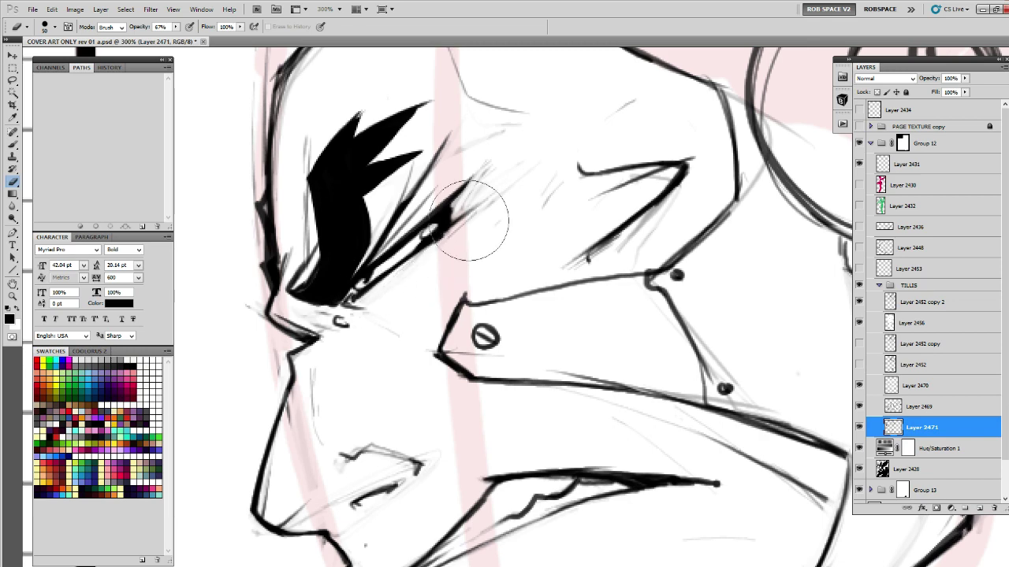
drag(369, 293, 493, 198)
mouse_move(402, 270)
mouse_down()
mouse_move(463, 212)
mouse_move(396, 260)
mouse_up()
key(b)
drag(351, 300, 478, 197)
Widen the eyebrow's front edge with black strokes and add pointed hair wisps rising from its upper front spike.
key(z)
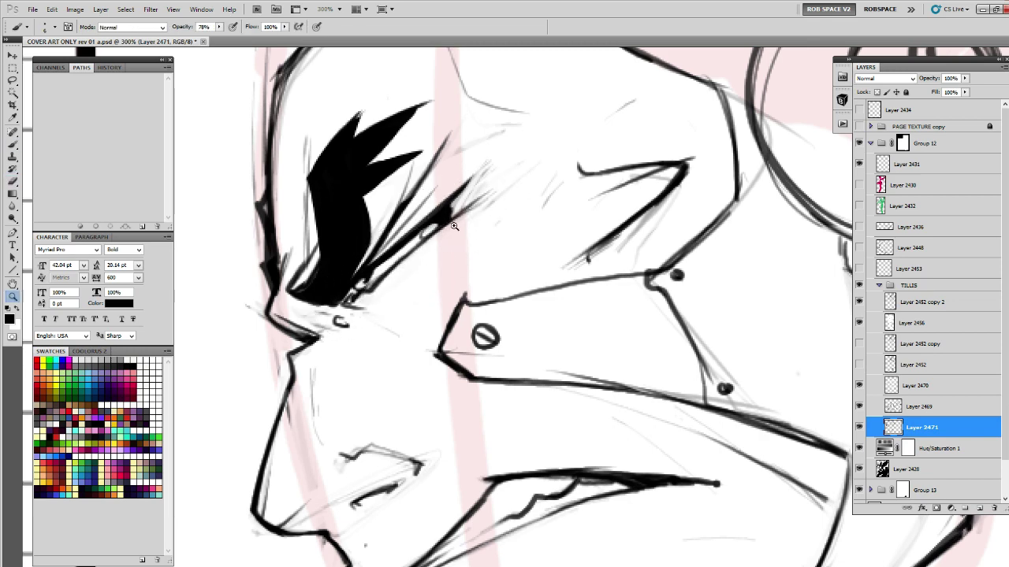
alt+click(446, 250)
alt+click(445, 250)
alt+click(446, 250)
click(440, 255)
click(441, 255)
click(441, 256)
key(b)
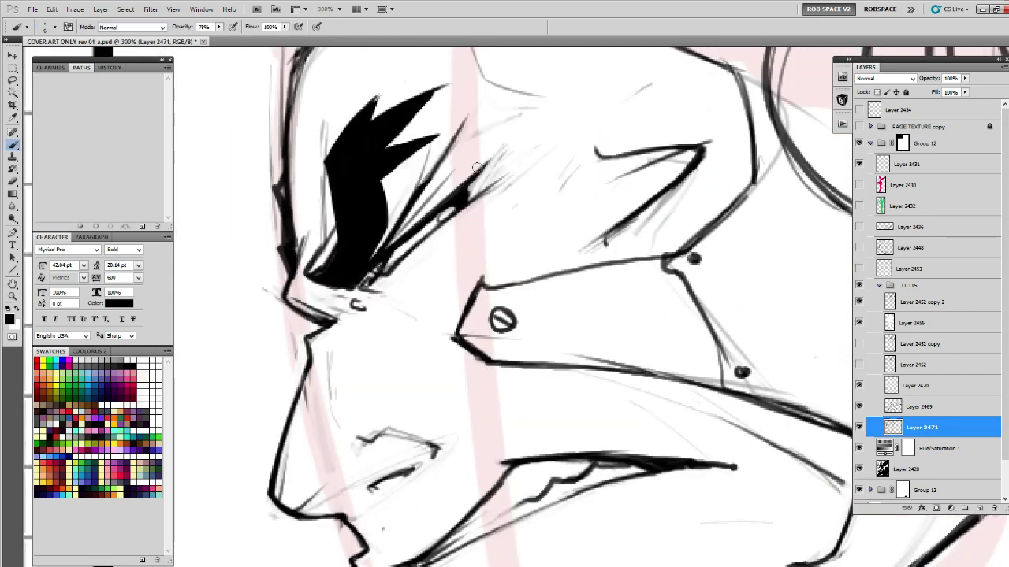
drag(441, 172, 423, 292)
key(x)
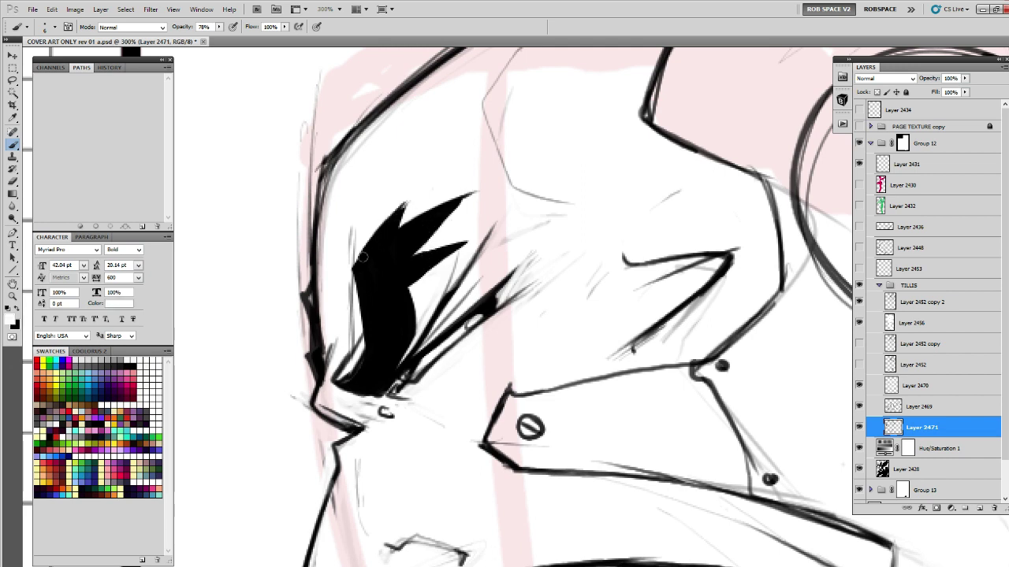
key(x)
drag(365, 255, 425, 180)
drag(374, 213, 367, 277)
mouse_move(367, 237)
mouse_down()
mouse_move(348, 273)
mouse_move(362, 314)
mouse_up()
key(x)
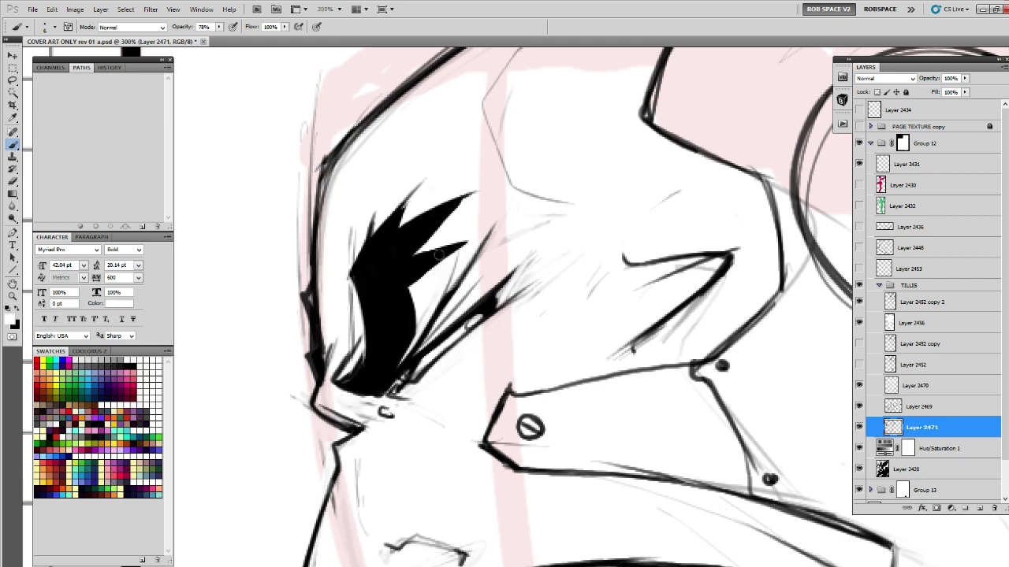
Ink the curved temple line on the robot head's forehead in black.
key(z)
alt+click(590, 333)
alt+click(589, 333)
drag(642, 374, 519, 243)
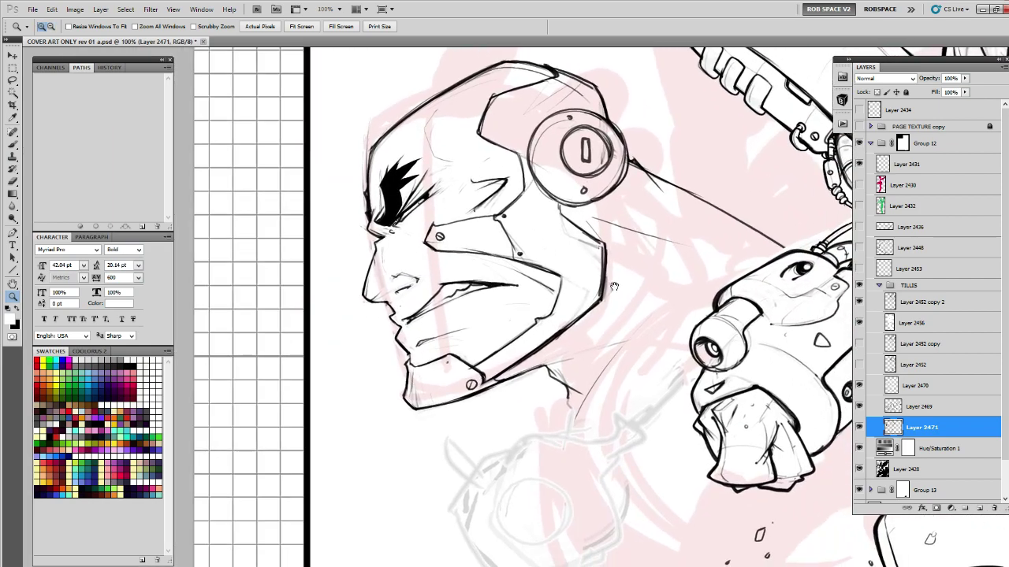
alt+click(629, 311)
drag(659, 356, 495, 340)
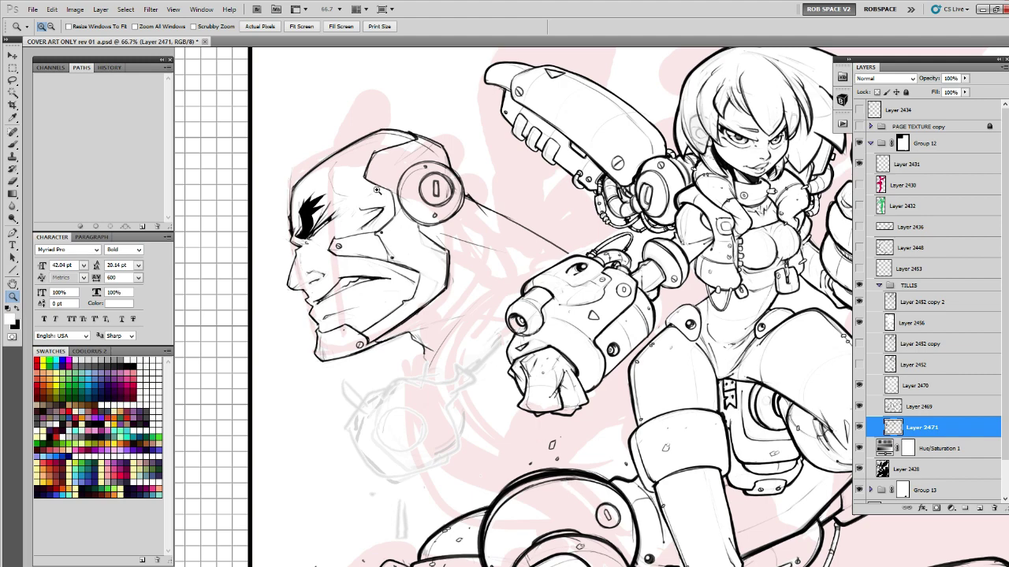
click(379, 194)
click(378, 194)
key(b)
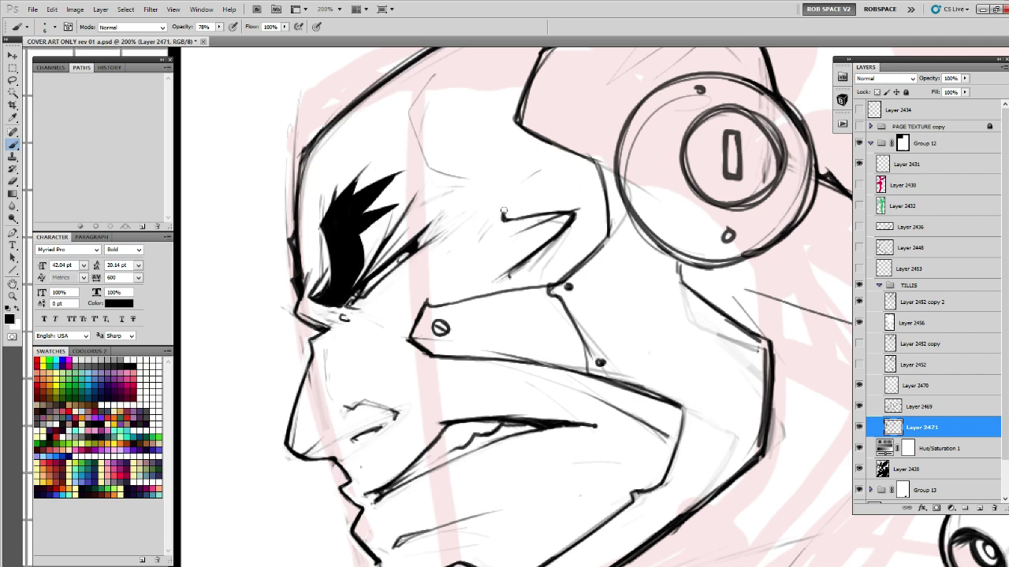
drag(519, 198, 497, 223)
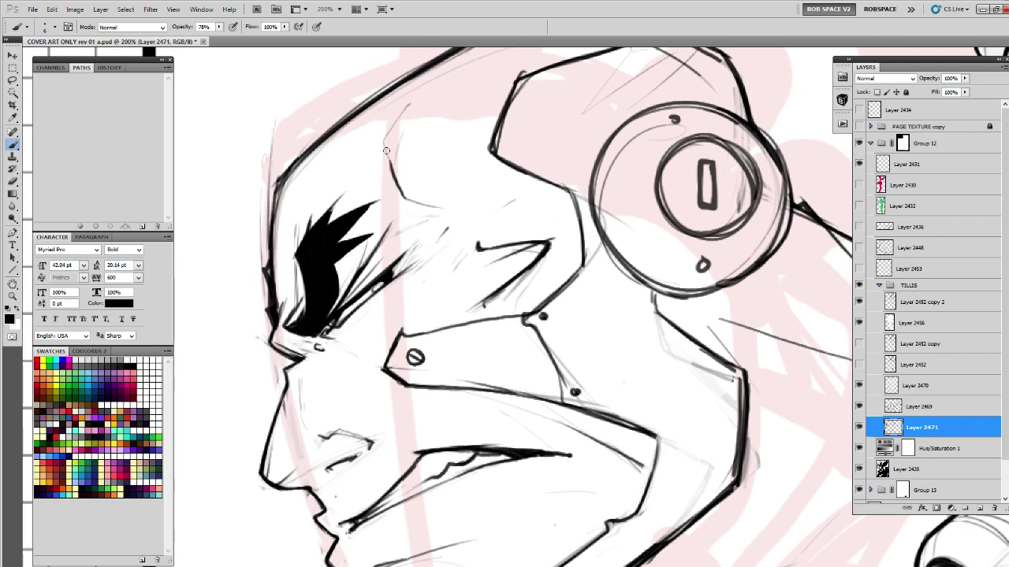
drag(398, 142, 390, 238)
mouse_move(391, 277)
mouse_down()
mouse_move(379, 241)
mouse_move(428, 182)
mouse_up()
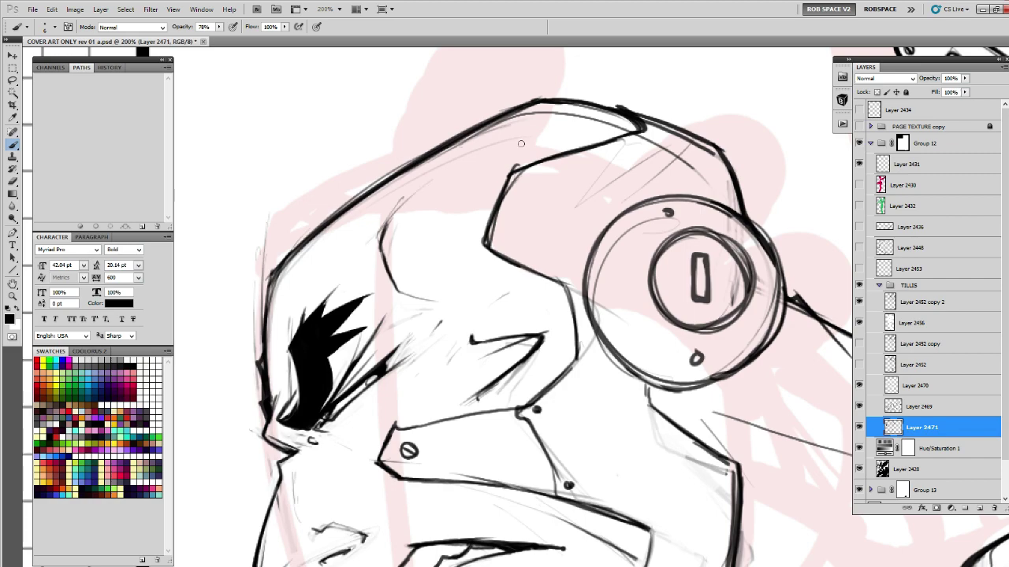
Trim the outer edge of the nose line with white brush strokes.
key(z)
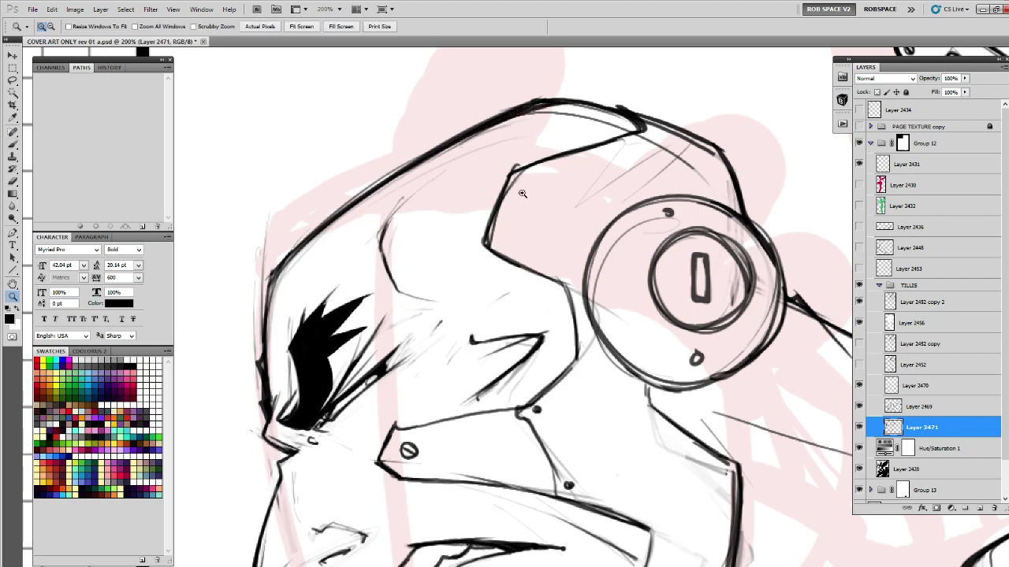
alt+click(533, 197)
drag(611, 237, 454, 331)
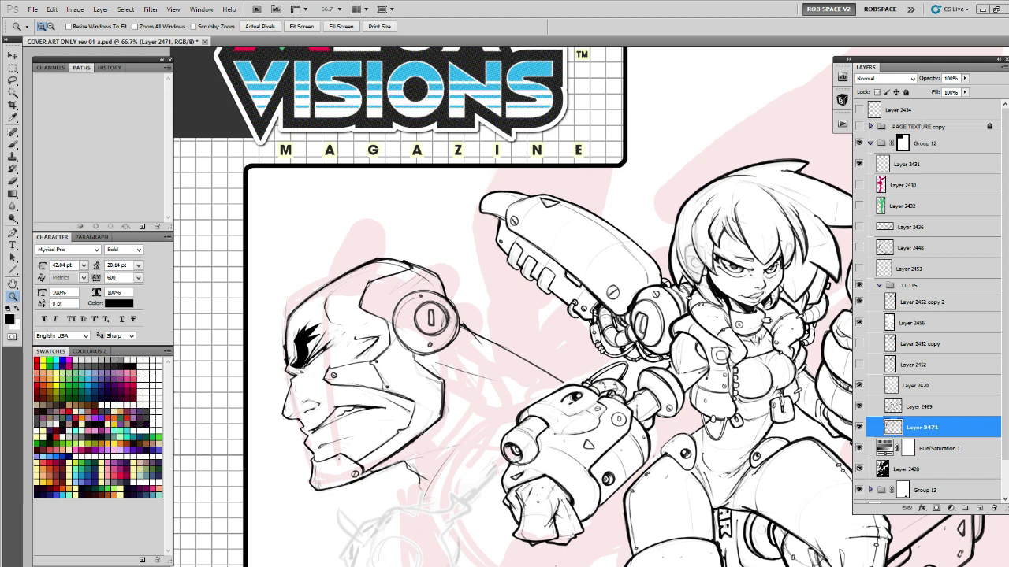
drag(523, 322, 619, 252)
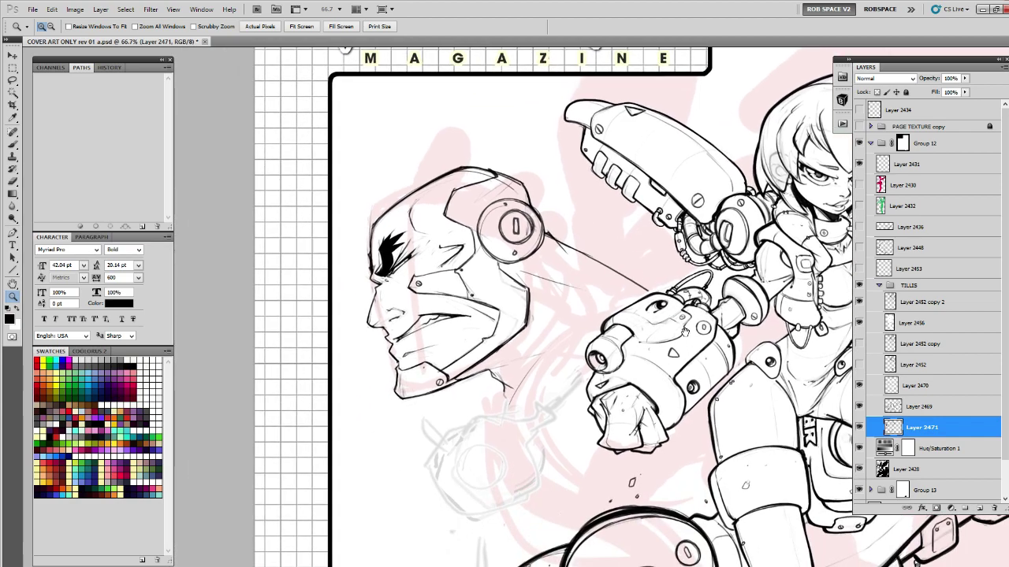
drag(685, 332, 627, 213)
drag(616, 258, 679, 336)
click(379, 272)
click(380, 272)
key(b)
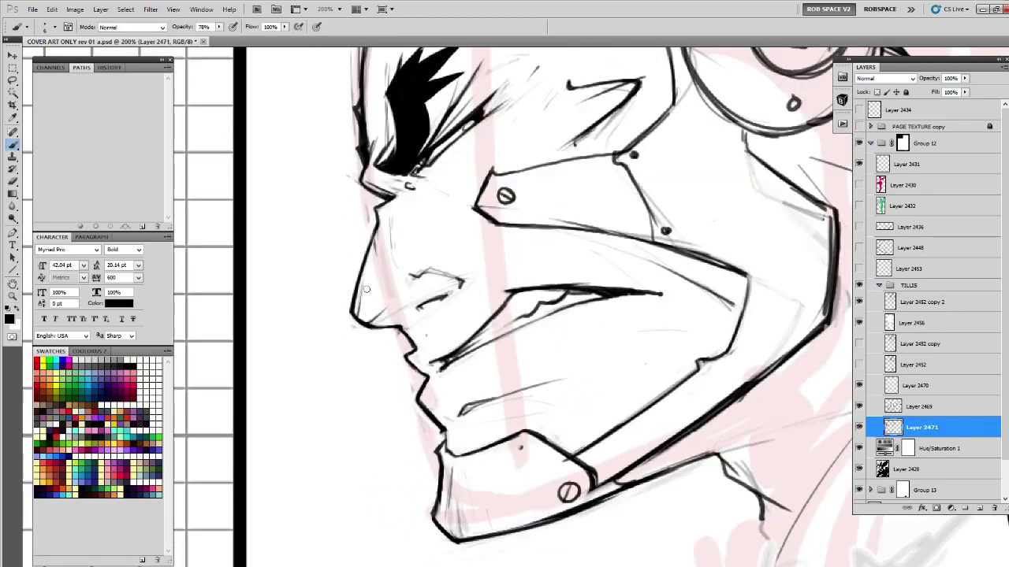
key(x)
drag(360, 303, 357, 314)
drag(365, 279, 453, 239)
key(x)
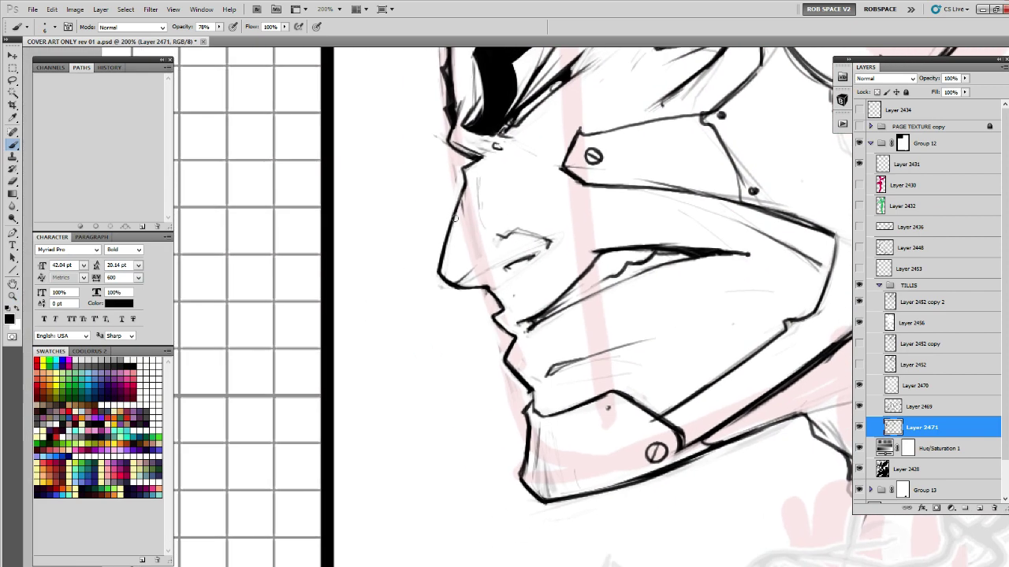
Redraw the nose bridge from brow to tip in black and clean its edge in white.
drag(465, 183, 434, 272)
mouse_move(447, 224)
mouse_down()
mouse_move(436, 267)
mouse_move(455, 219)
mouse_up()
key(x)
mouse_move(438, 268)
mouse_down()
mouse_move(454, 215)
mouse_move(449, 281)
mouse_move(434, 254)
mouse_move(465, 173)
mouse_move(490, 148)
mouse_up()
key(x)
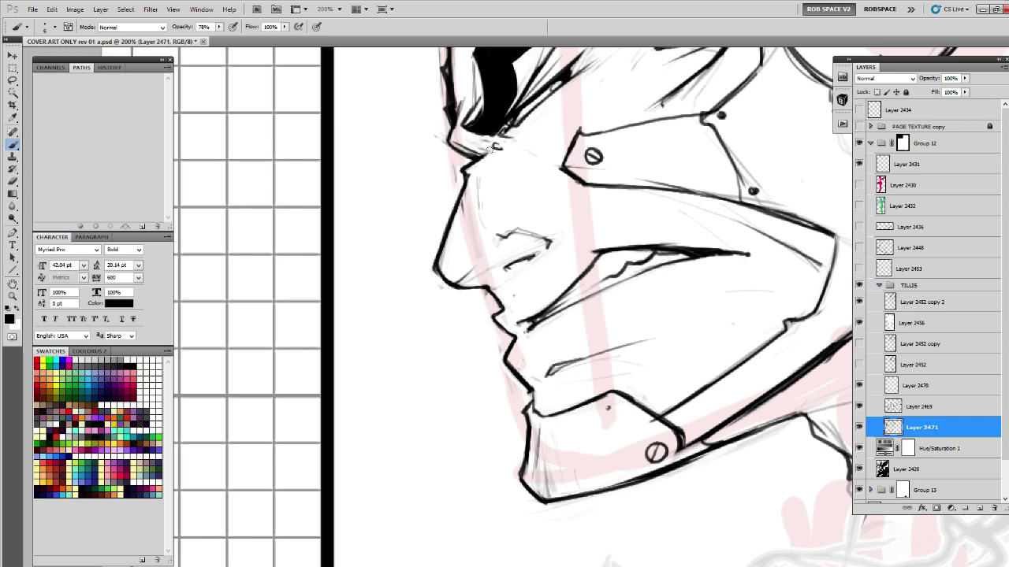
Clean up the lower eye line near the eye's inner corner with the brush in white.
drag(588, 190, 543, 226)
key(z)
alt+click(543, 226)
alt+click(543, 226)
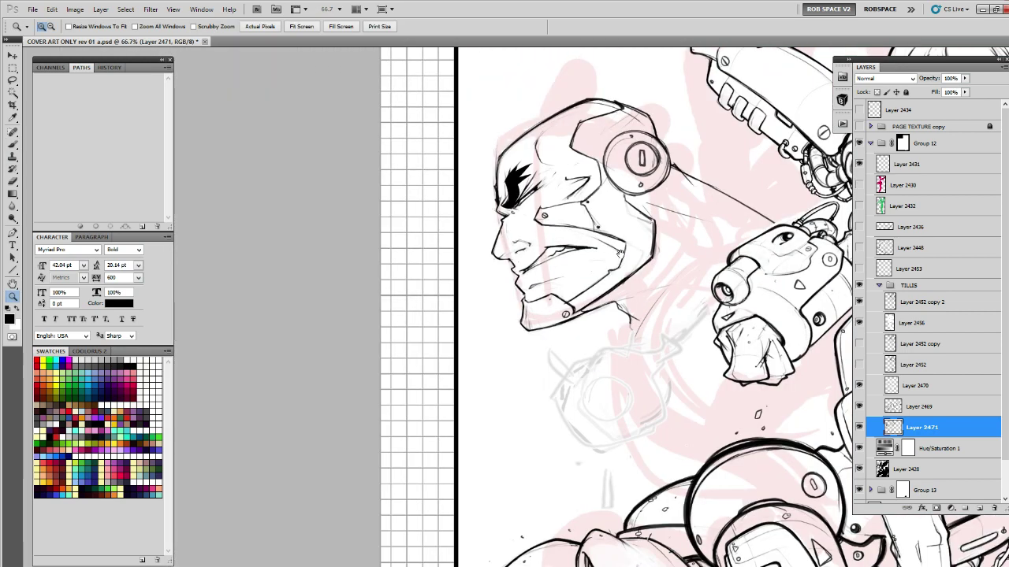
ctrl+click(534, 210)
ctrl+click(533, 211)
key(x)
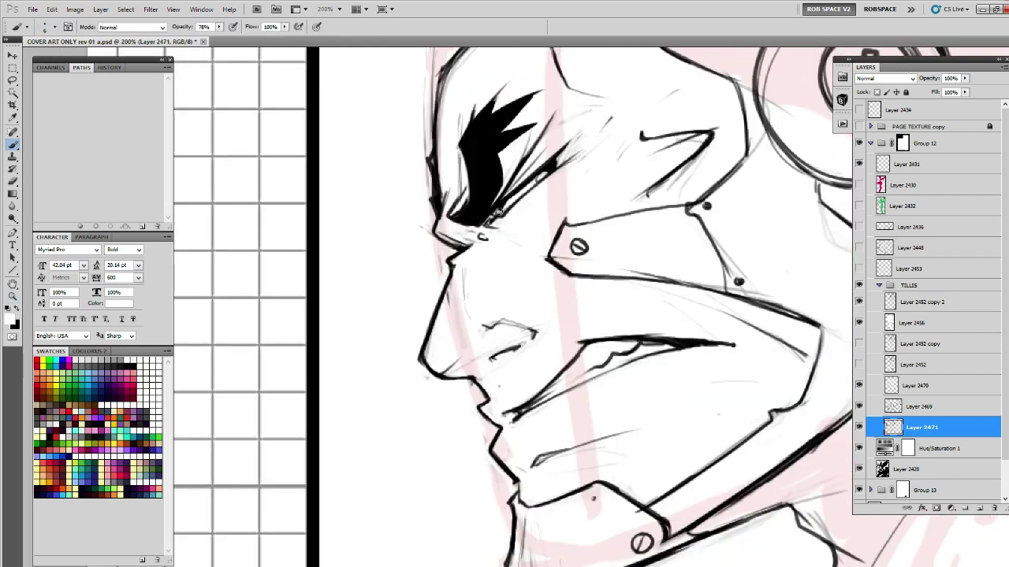
drag(519, 208, 494, 199)
key(x)
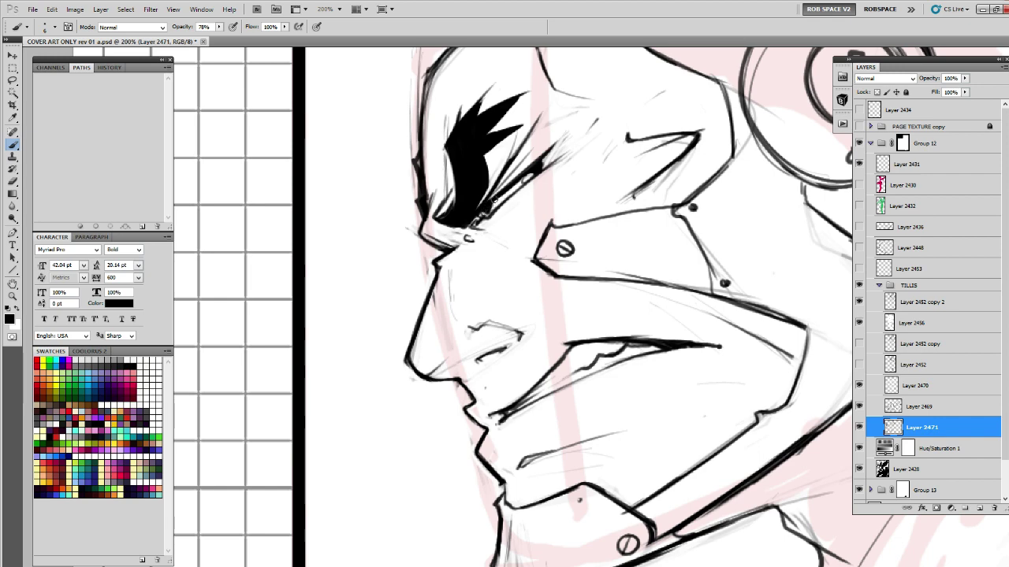
key(x)
key(x)
Taper the back corner of the mouth by painting over the dot at its end in white.
key(z)
alt+click(513, 199)
alt+click(513, 199)
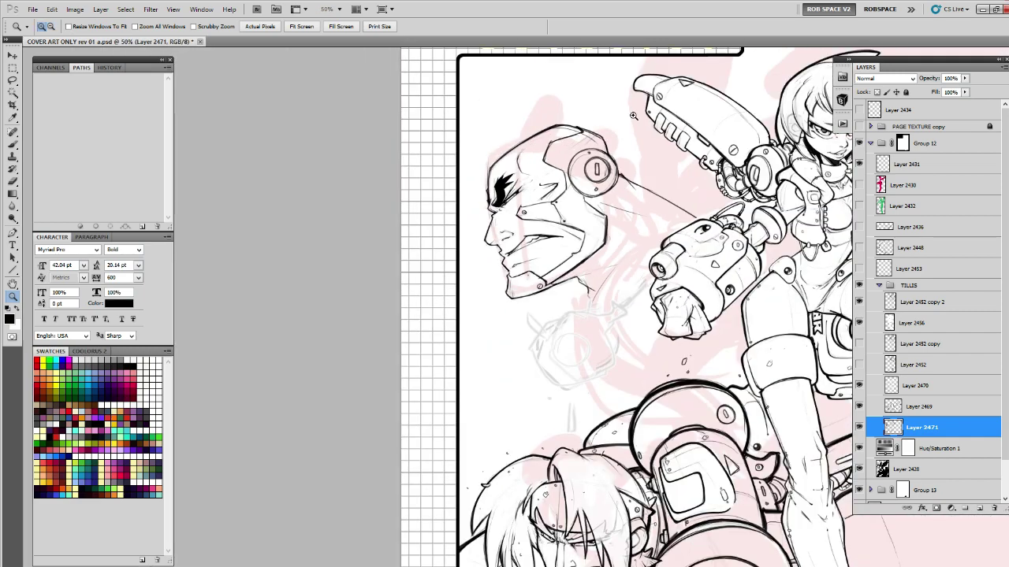
click(572, 228)
click(573, 228)
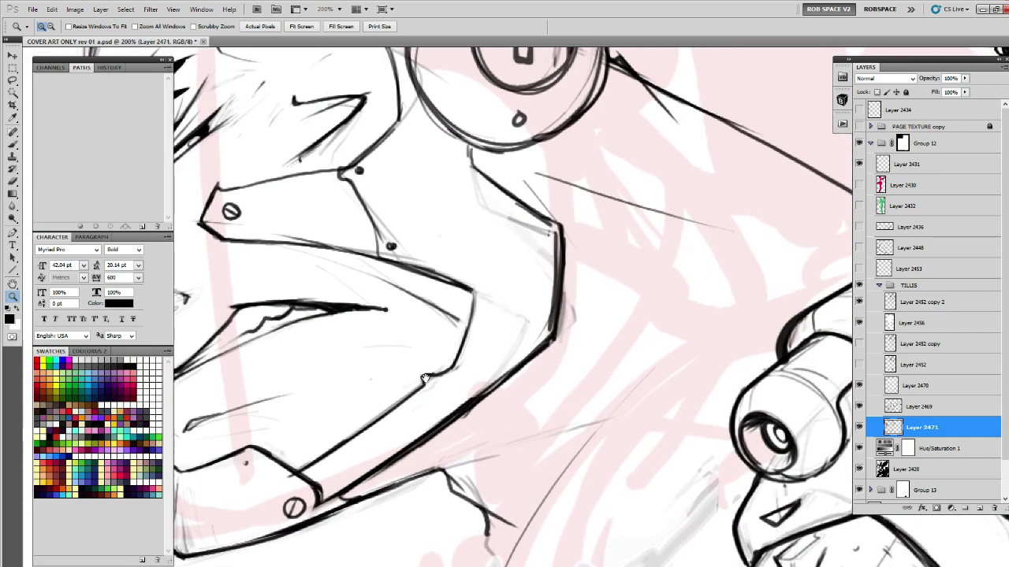
key(b)
drag(317, 318, 369, 319)
key(ctrl+z)
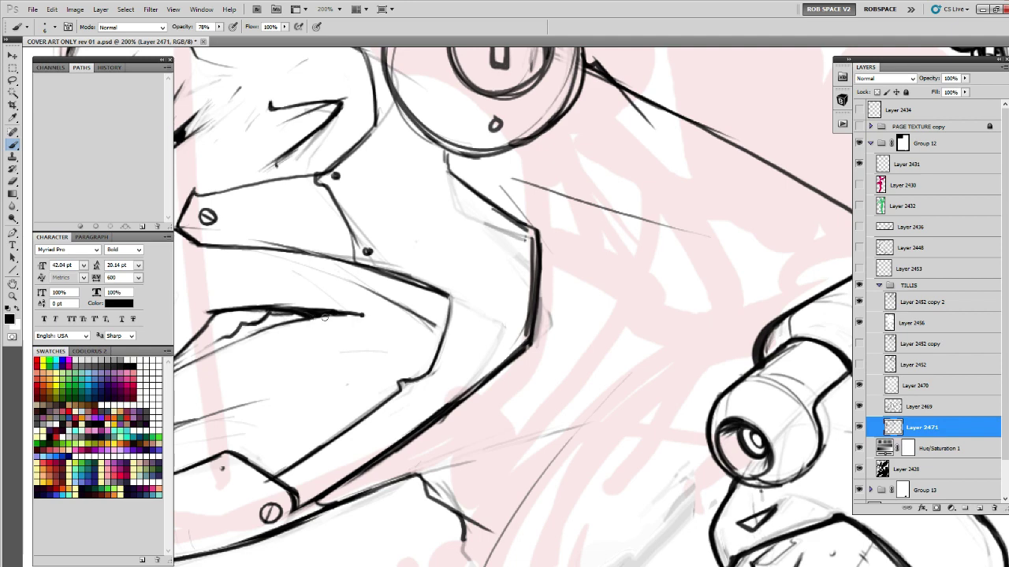
mouse_move(299, 317)
mouse_down()
mouse_move(333, 318)
mouse_move(442, 261)
mouse_move(674, 173)
mouse_up()
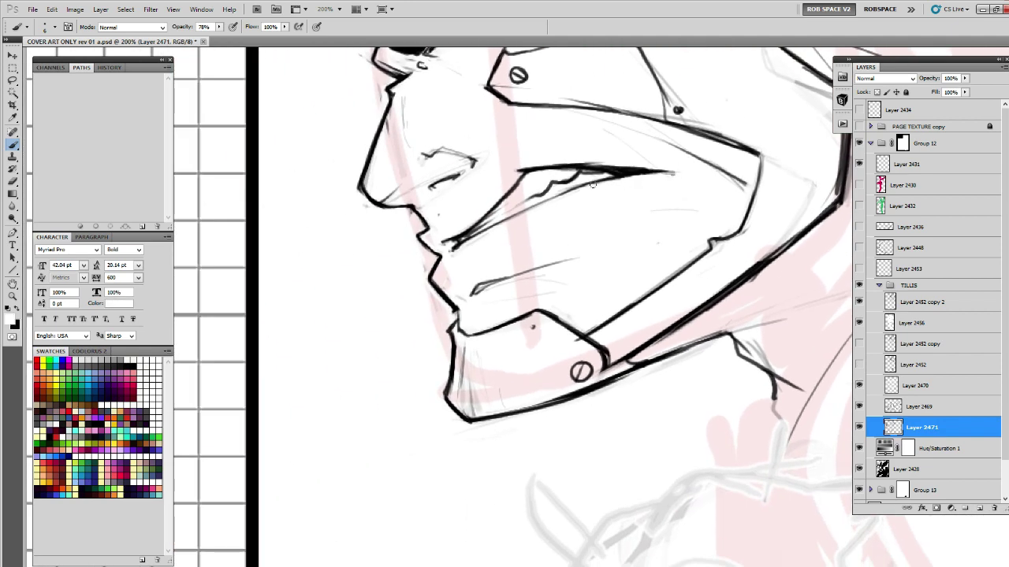
Strengthen the lower lip line in black and extend the mouth line to the front of the lips.
key(x)
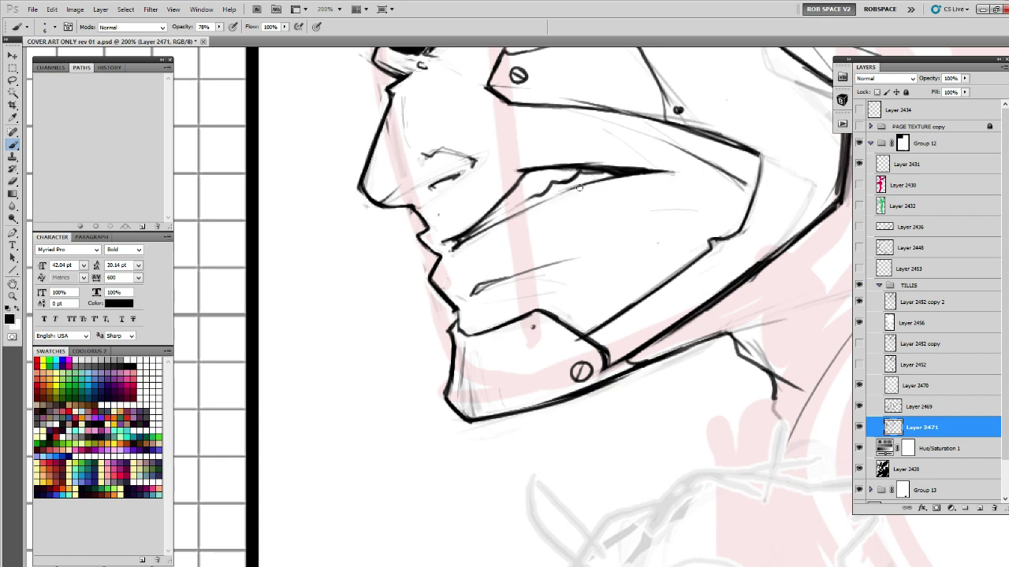
drag(579, 188, 530, 206)
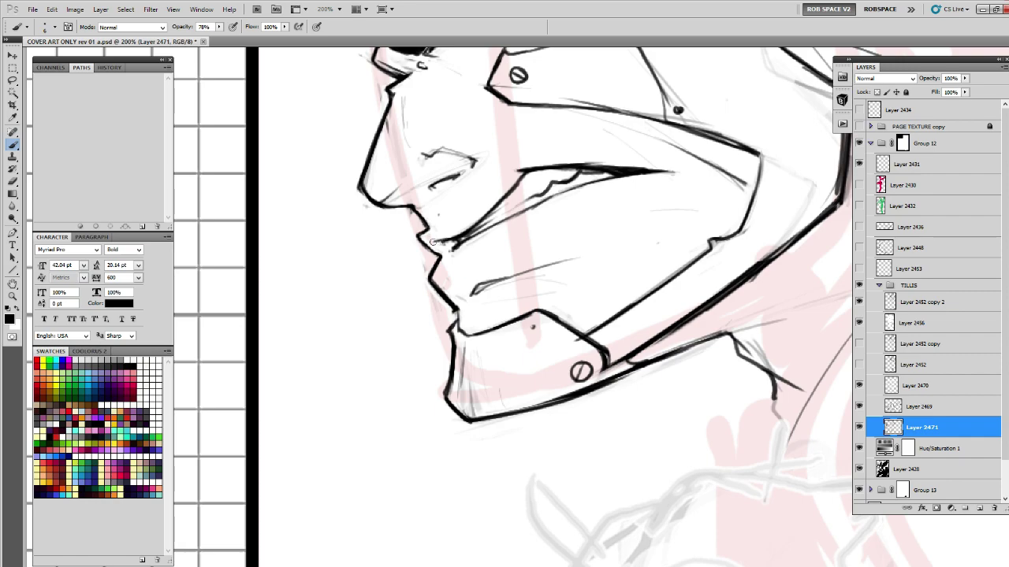
key(x)
Ink the angular outline of the nostril wing in black.
key(z)
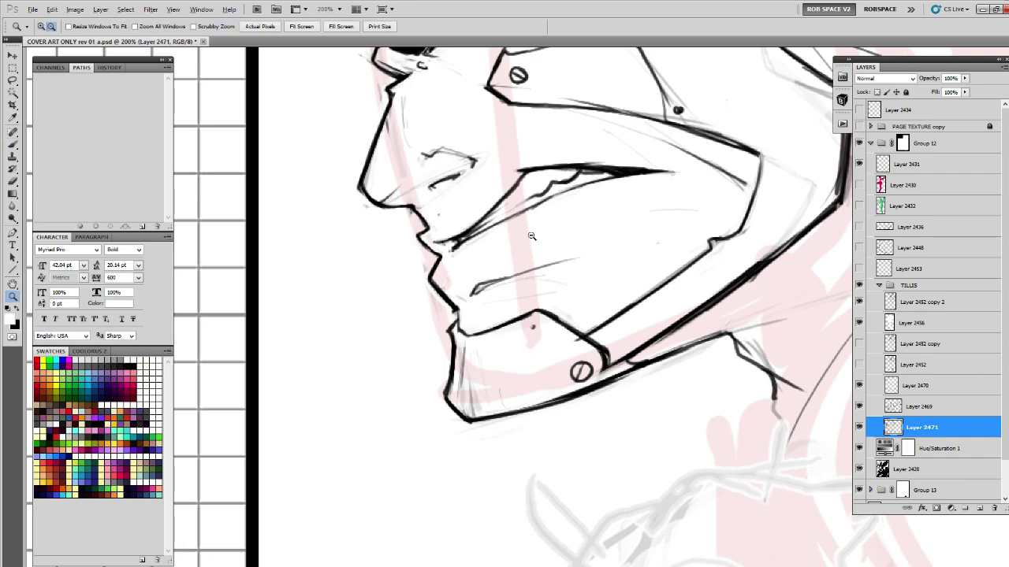
alt+click(532, 235)
alt+click(531, 235)
alt+click(532, 236)
drag(681, 301, 578, 290)
click(428, 185)
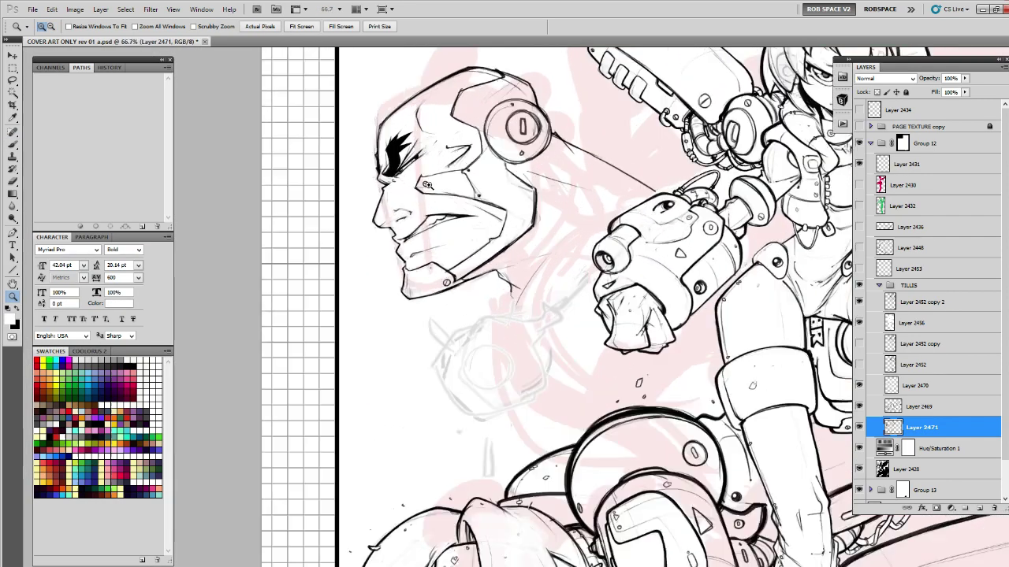
click(429, 185)
click(429, 185)
key(b)
mouse_move(370, 260)
mouse_down()
mouse_move(347, 257)
mouse_move(375, 271)
mouse_move(325, 259)
mouse_up()
key(x)
key(x)
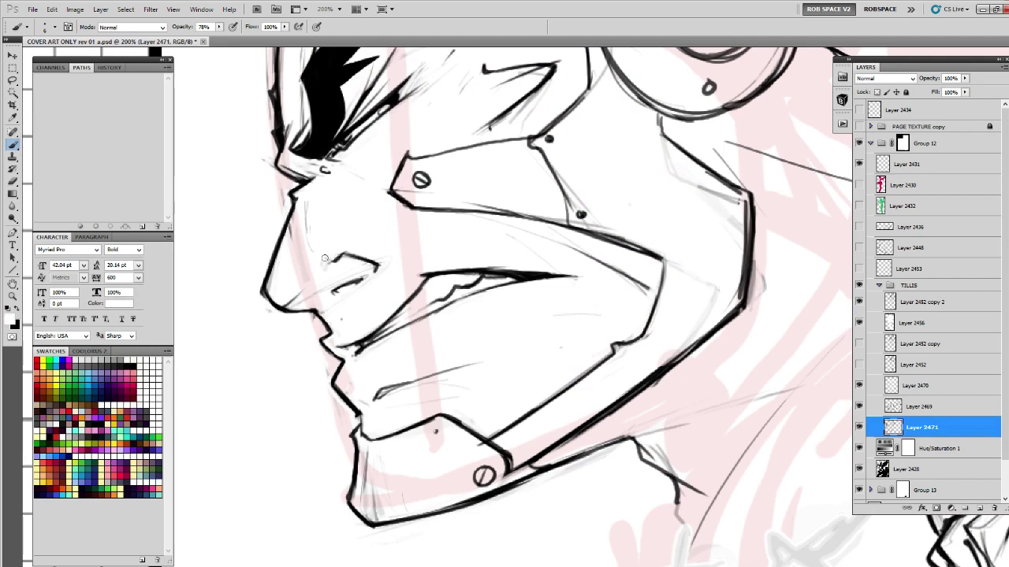
Add a short black inner line beside the nose bridge and touch up the nostril.
key(x)
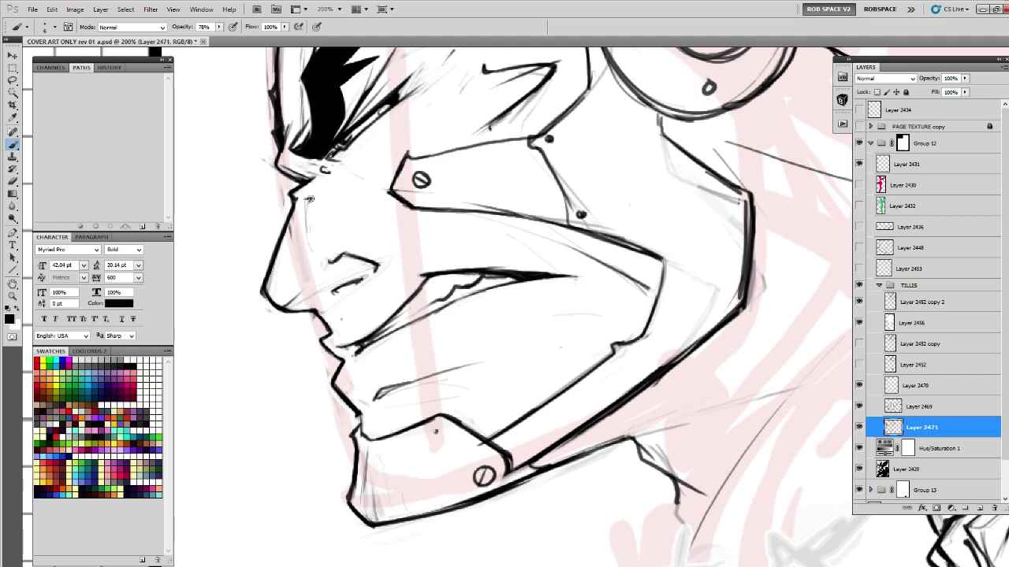
drag(309, 198, 297, 234)
mouse_move(444, 265)
mouse_down()
mouse_move(413, 281)
mouse_move(483, 256)
mouse_up()
drag(512, 228, 506, 238)
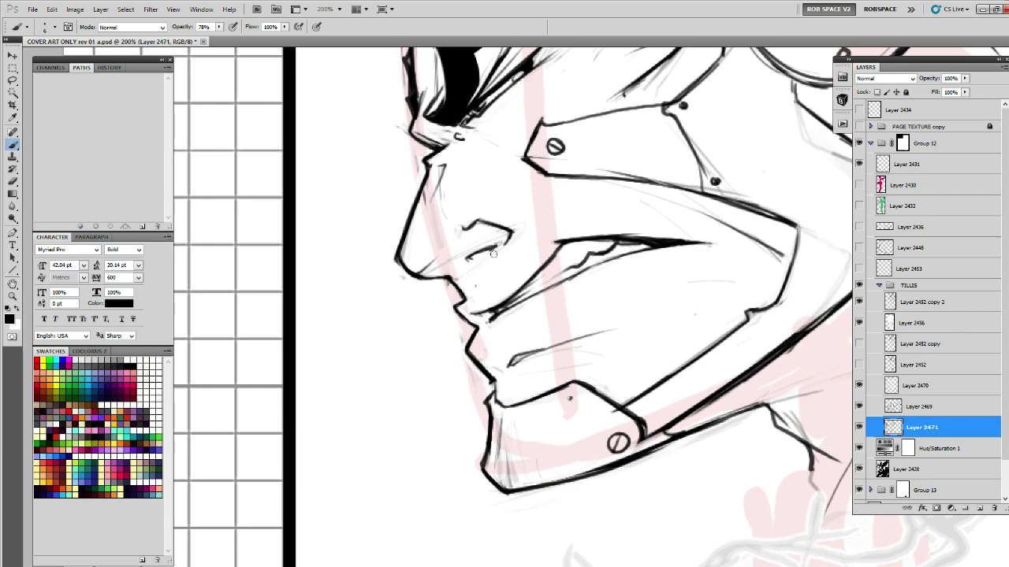
key(x)
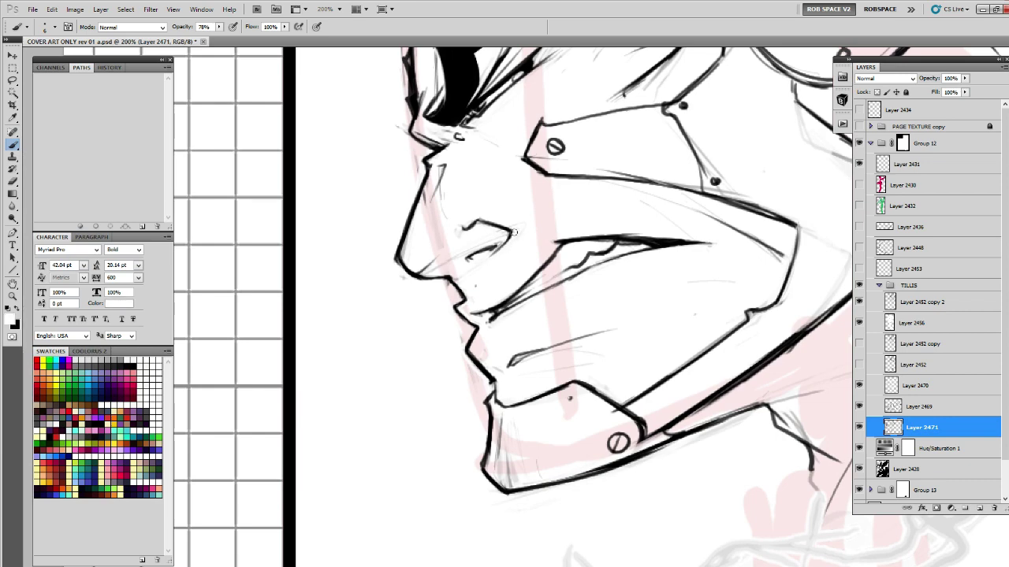
Fade the head's front outline with the Eraser, from the brow up over the forehead.
drag(687, 302, 512, 338)
drag(611, 279, 526, 359)
alt+click(557, 320)
drag(557, 321, 376, 337)
key(b)
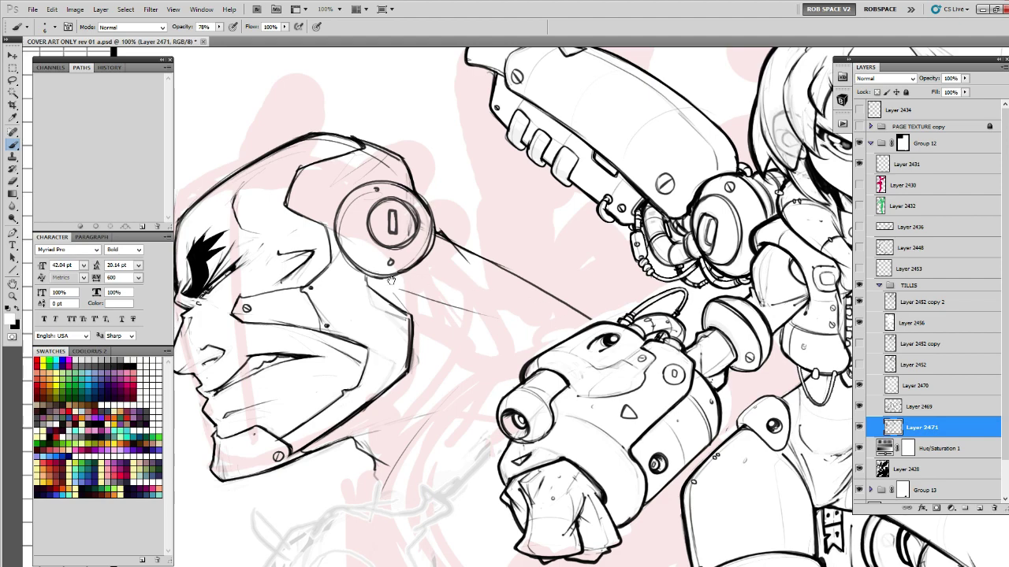
drag(392, 280, 591, 272)
key(z)
click(450, 197)
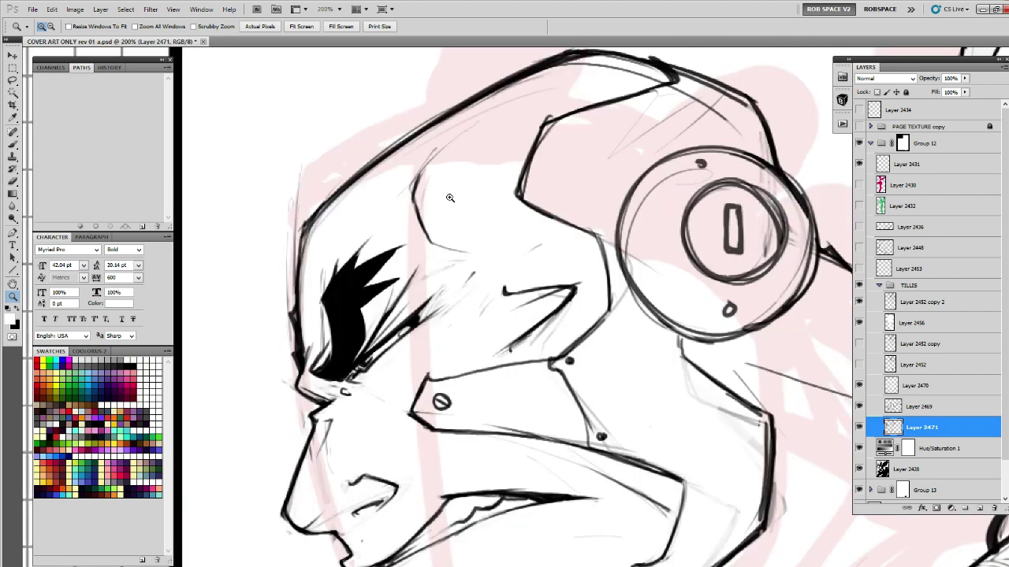
key(b)
drag(394, 239, 463, 237)
key(e)
drag(379, 226, 359, 342)
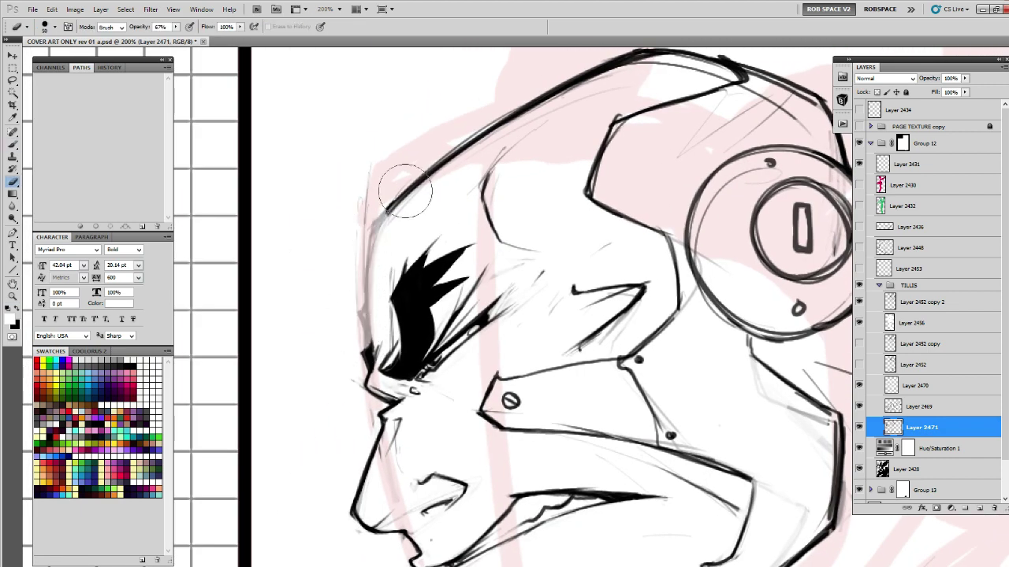
drag(404, 192, 484, 126)
Redraw the forehead's front edge down to the brow in black.
key(b)
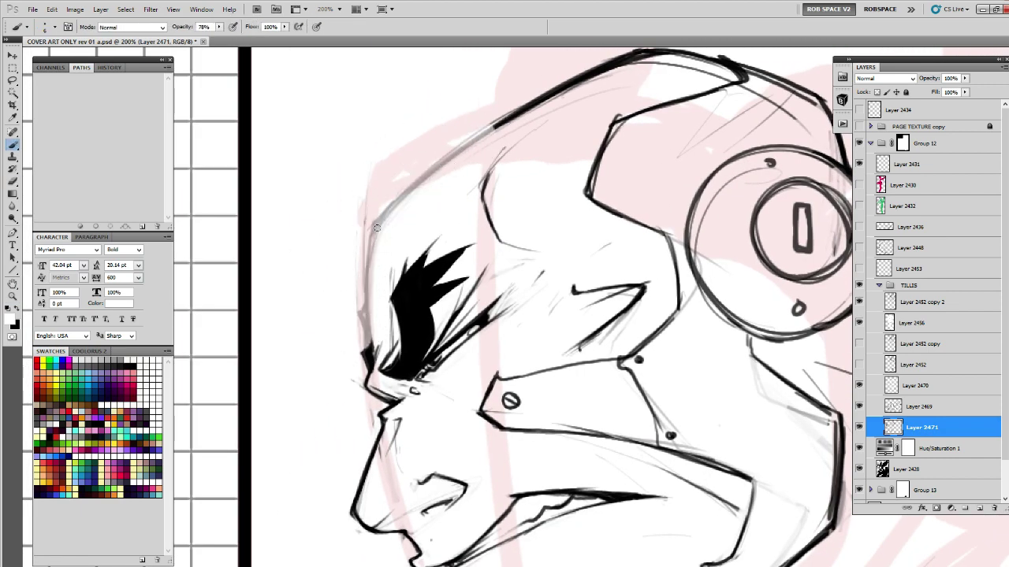
key(x)
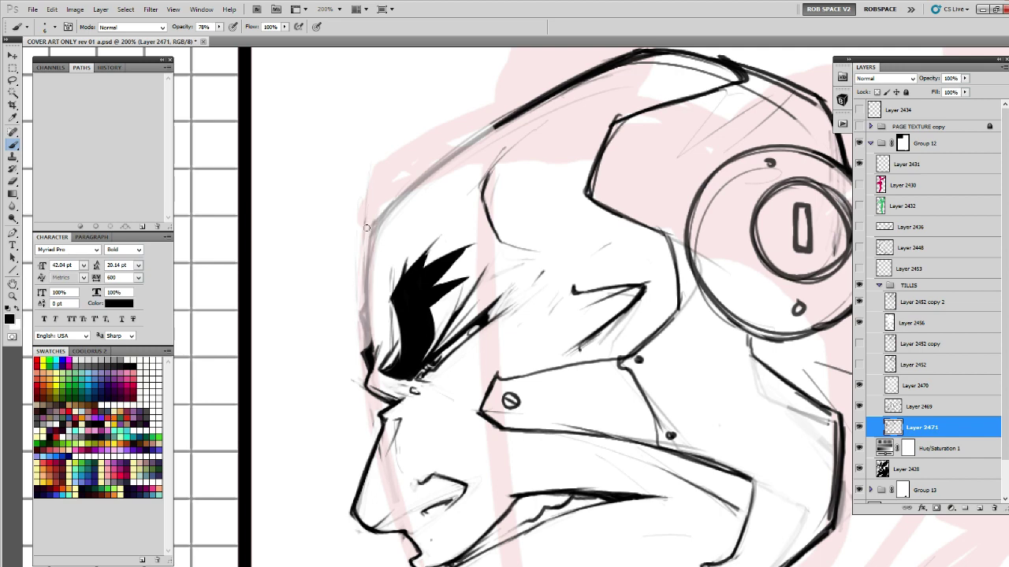
mouse_move(368, 215)
mouse_down()
mouse_move(358, 335)
mouse_move(370, 352)
mouse_move(385, 332)
mouse_up()
key(ctrl+alt+z)
key(ctrl+alt+z)
key(ctrl+alt+z)
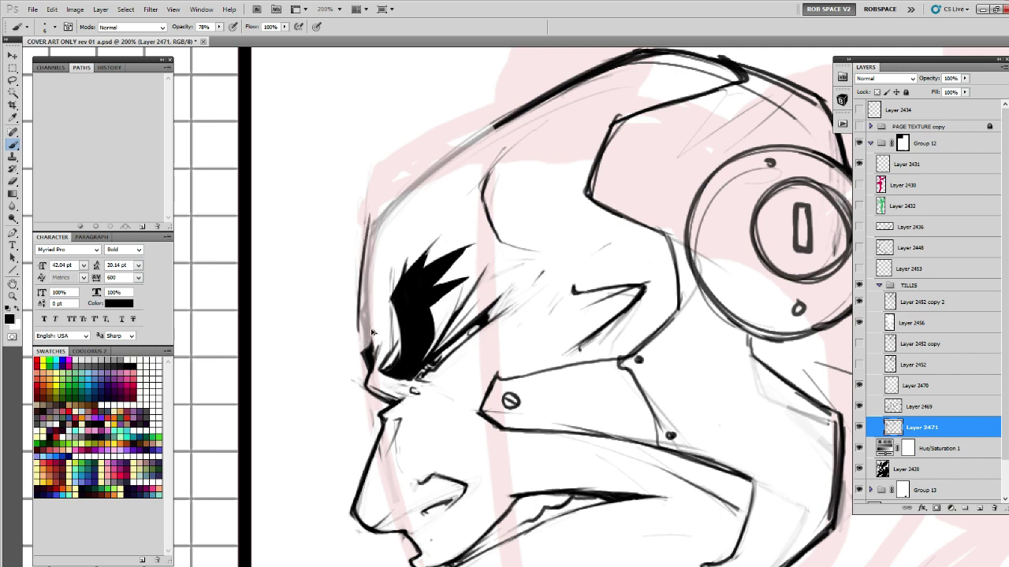
drag(362, 304, 367, 325)
drag(361, 268, 364, 324)
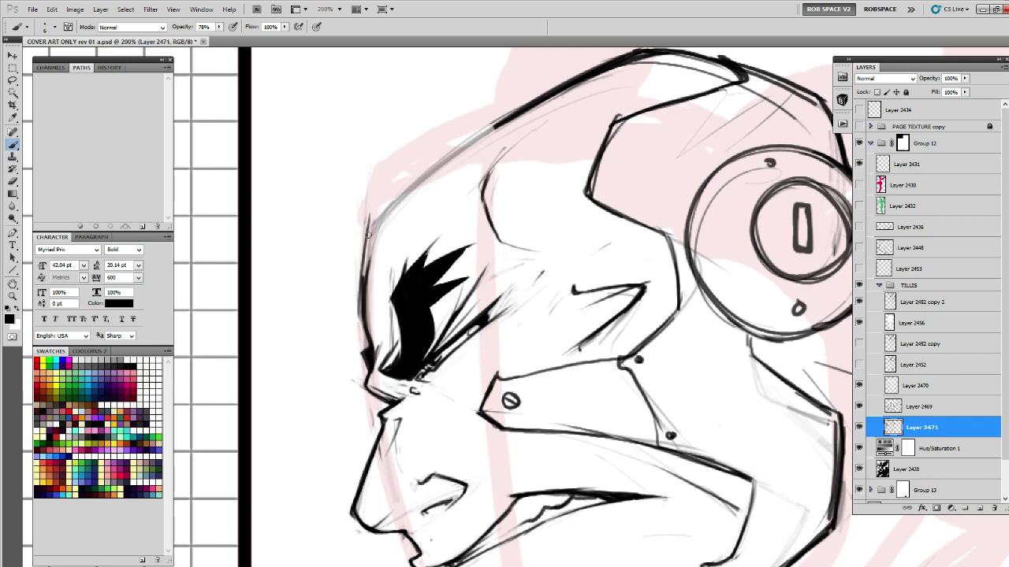
Ink the upper forehead contour in black and an inner line running down from it to the eyebrow.
mouse_move(367, 234)
mouse_down()
mouse_move(361, 297)
mouse_move(384, 203)
mouse_move(443, 159)
mouse_move(412, 236)
mouse_move(419, 223)
mouse_up()
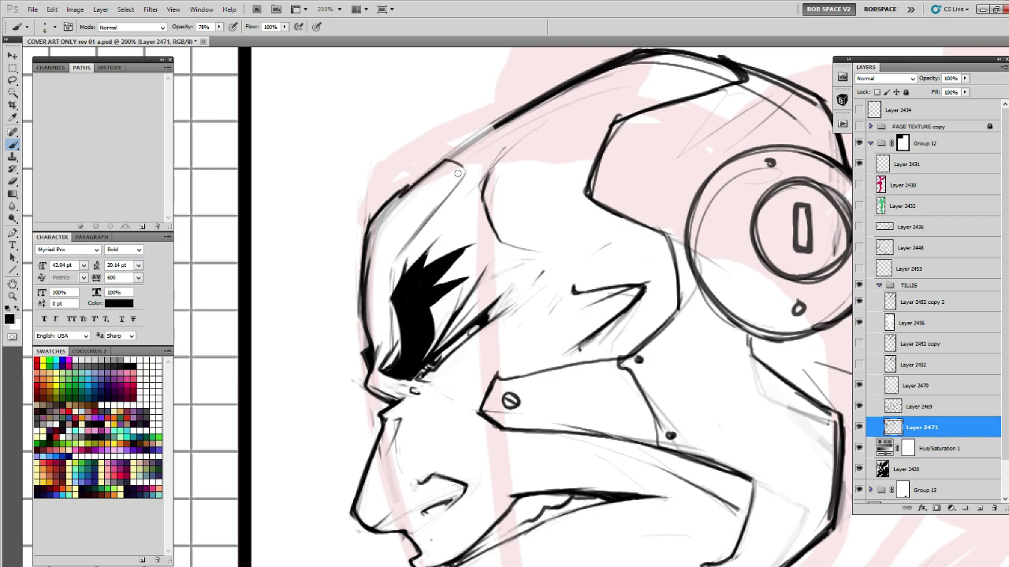
mouse_move(458, 173)
mouse_down()
mouse_move(411, 245)
mouse_move(406, 268)
mouse_up()
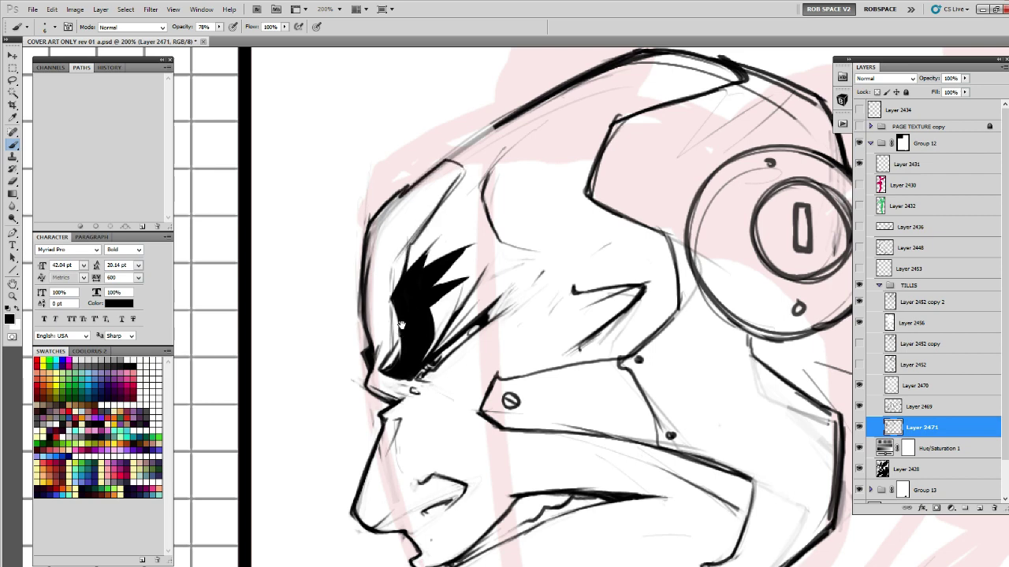
Fade the forehead's front edge and inner line with the Eraser, and redraw both in black down to the brow.
drag(402, 324, 410, 300)
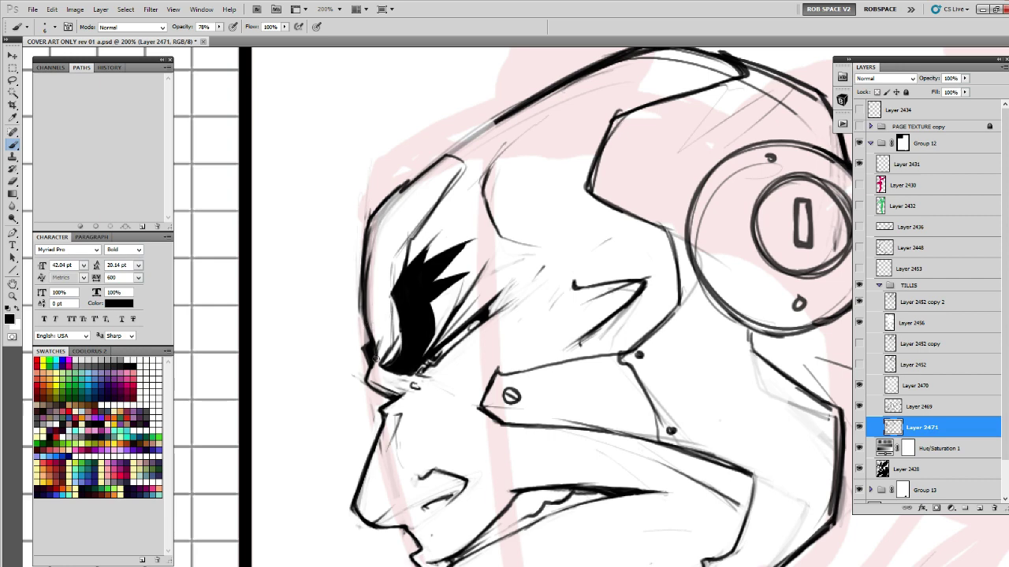
key(e)
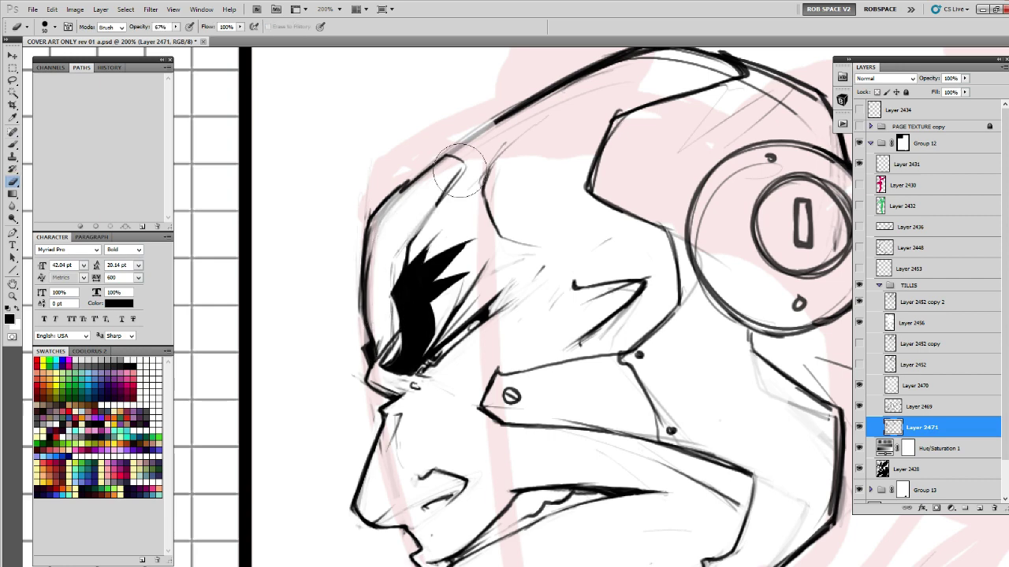
mouse_move(460, 171)
mouse_down()
mouse_move(405, 200)
mouse_move(365, 313)
mouse_move(376, 217)
mouse_move(362, 304)
mouse_up()
key(b)
mouse_move(363, 243)
mouse_down()
mouse_move(363, 318)
mouse_move(363, 310)
mouse_up()
drag(367, 230, 365, 287)
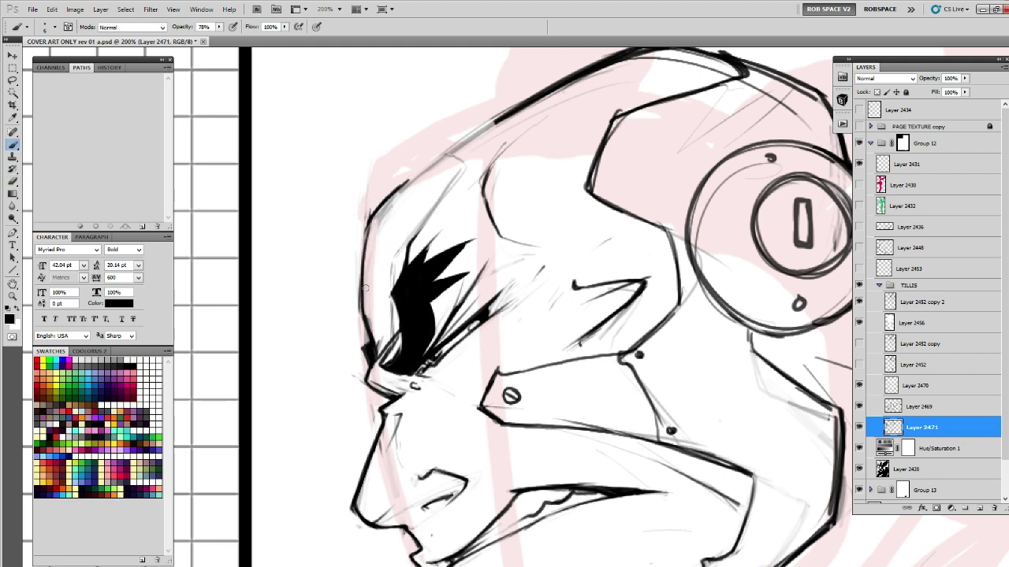
drag(379, 210, 373, 333)
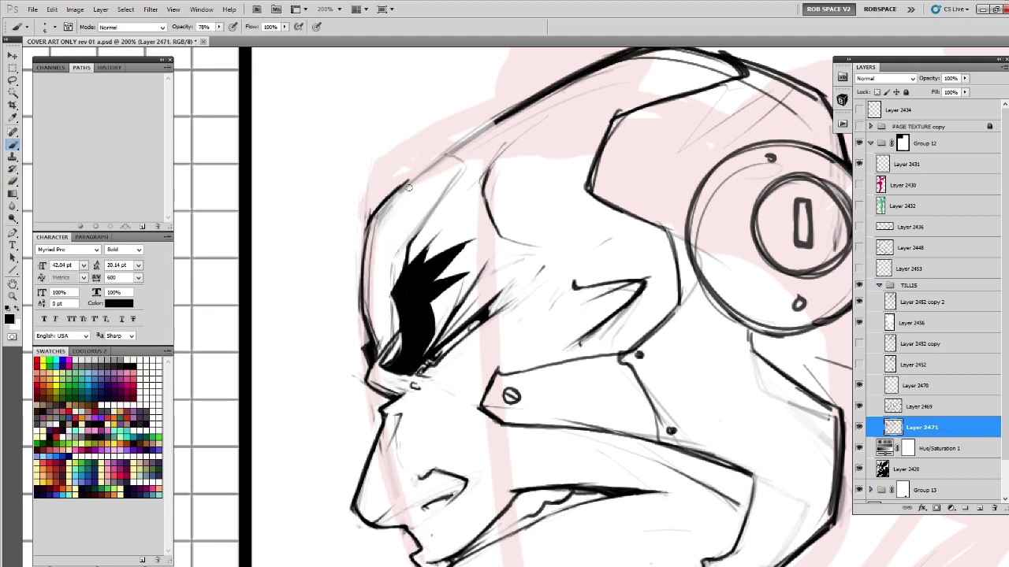
mouse_move(400, 189)
mouse_down()
mouse_move(464, 157)
mouse_move(409, 244)
mouse_up()
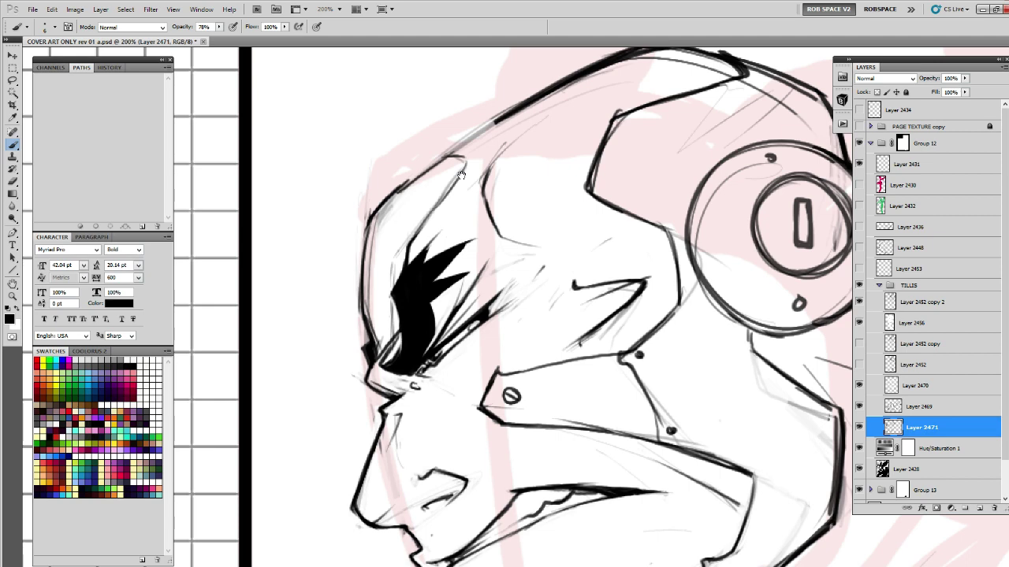
drag(464, 170, 369, 284)
Fade the sloping contour above the forehead and re-ink it in black from the front edge up to the crown.
drag(398, 248, 546, 147)
key(e)
drag(445, 200, 565, 139)
drag(469, 186, 508, 167)
key(b)
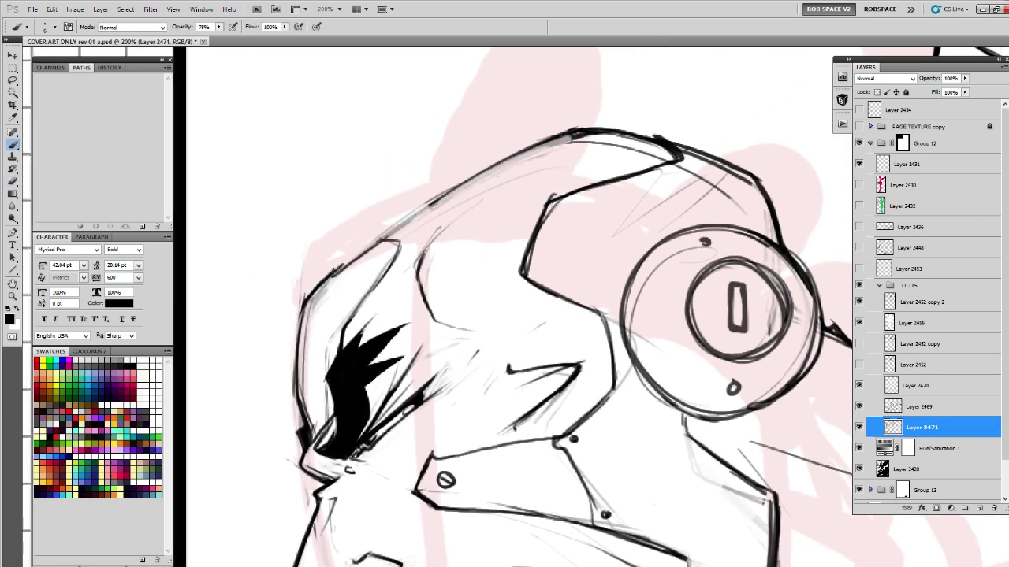
drag(335, 274, 477, 175)
mouse_move(386, 234)
mouse_down()
mouse_move(526, 147)
mouse_move(509, 156)
mouse_move(579, 148)
mouse_up()
mouse_move(401, 256)
mouse_down()
mouse_move(516, 178)
mouse_move(471, 266)
mouse_up()
drag(521, 203, 477, 258)
drag(528, 185, 500, 230)
drag(558, 299, 509, 277)
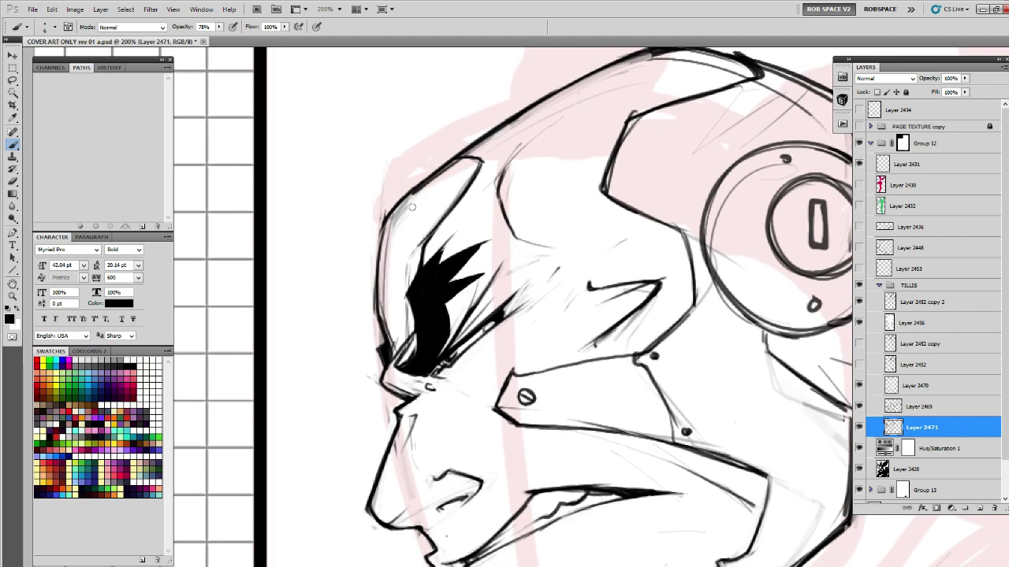
Strengthen the forehead's front edge in black and check the head at lower zoom.
drag(388, 217, 376, 276)
key(e)
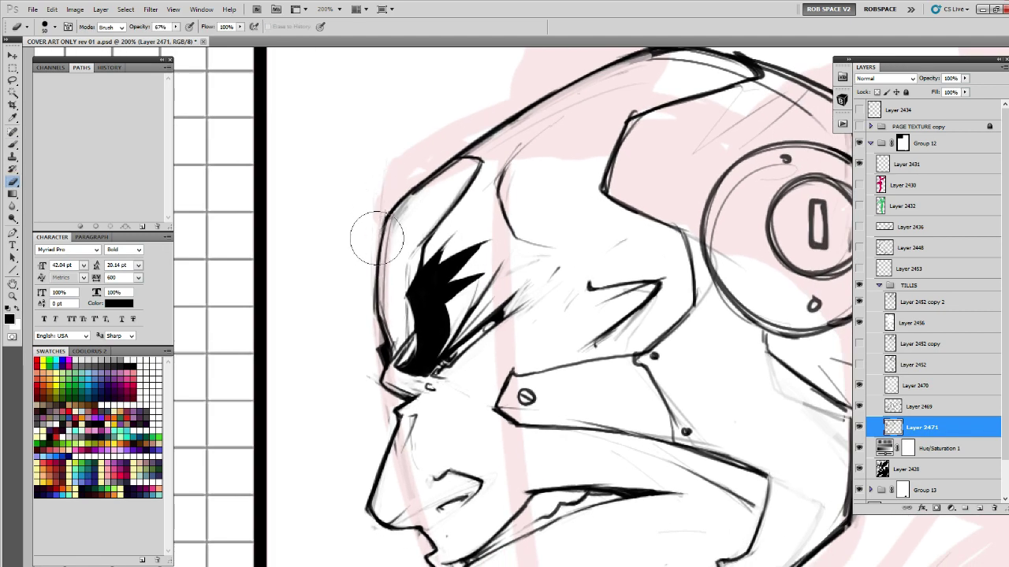
key(b)
drag(388, 213, 377, 282)
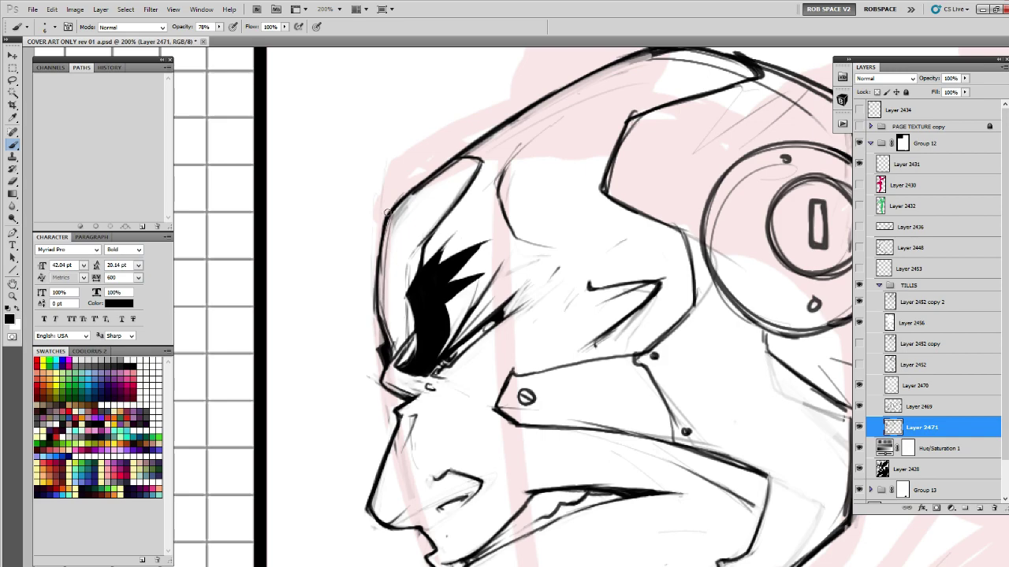
drag(381, 230, 378, 298)
key(z)
alt+click(449, 279)
alt+click(449, 279)
alt+click(450, 279)
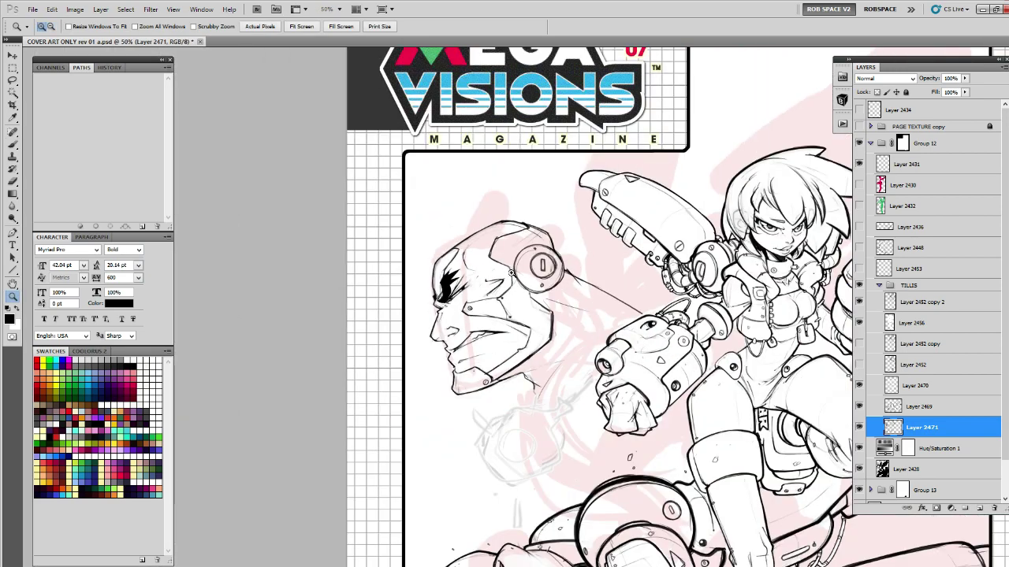
drag(583, 307, 569, 260)
click(438, 205)
key(b)
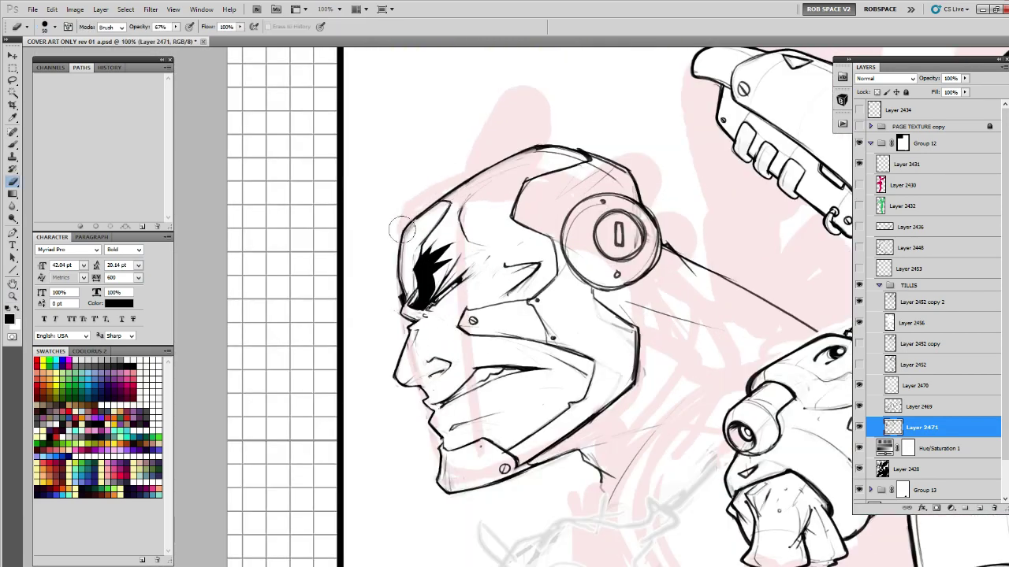
key(z)
click(418, 214)
key(b)
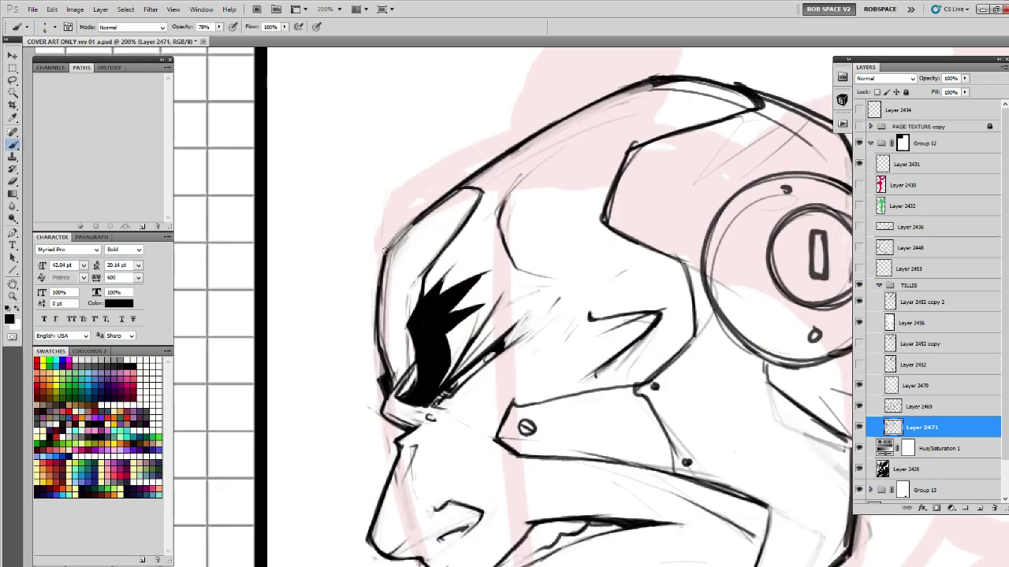
mouse_move(441, 198)
mouse_down()
mouse_move(373, 227)
mouse_move(359, 343)
mouse_up()
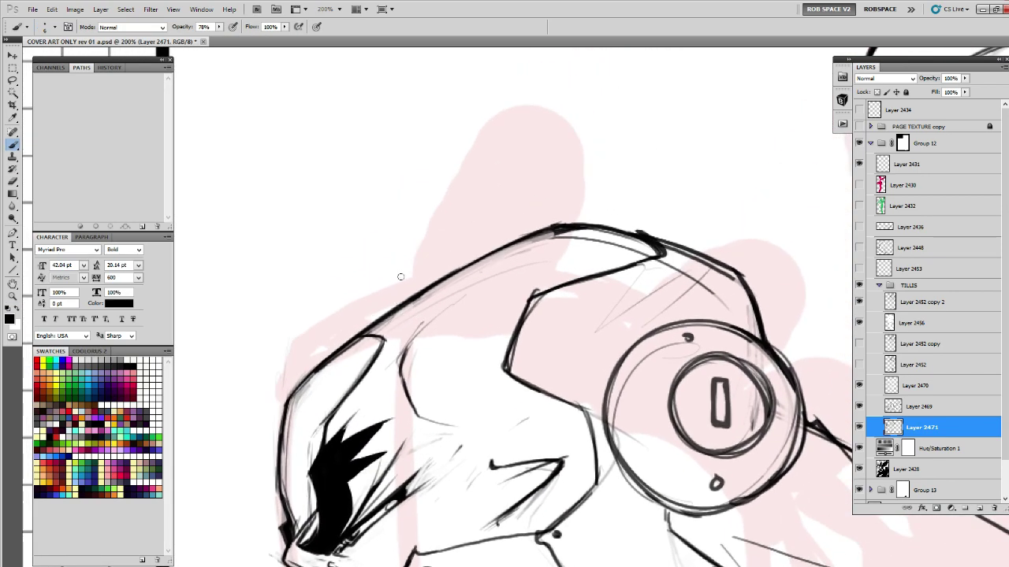
Sketch an upright stud with a rounded top on the upper forehead contour.
key(z)
alt+click(465, 263)
click(492, 241)
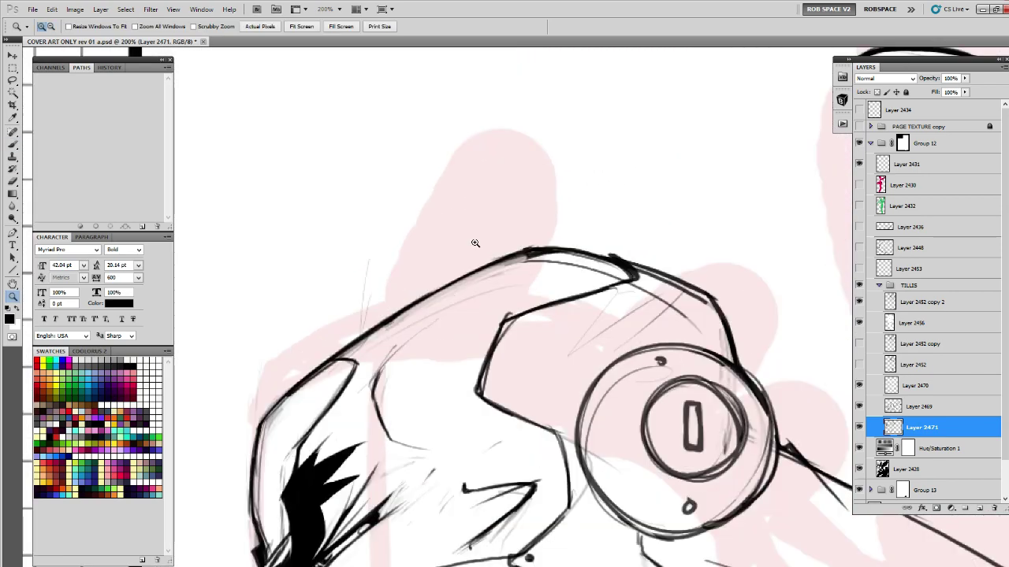
key(b)
key(b)
mouse_move(378, 200)
mouse_down()
mouse_move(355, 340)
mouse_move(373, 197)
mouse_move(455, 178)
mouse_move(472, 211)
mouse_move(466, 268)
mouse_up()
mouse_move(420, 178)
mouse_down()
mouse_move(365, 233)
mouse_move(355, 330)
mouse_up()
mouse_move(372, 196)
mouse_down()
mouse_move(437, 182)
mouse_move(381, 183)
mouse_move(466, 186)
mouse_move(467, 243)
mouse_up()
mouse_move(473, 201)
mouse_down()
mouse_move(463, 275)
mouse_move(547, 181)
mouse_move(535, 170)
mouse_move(431, 277)
mouse_move(622, 208)
mouse_up()
key(e)
key(b)
key(b)
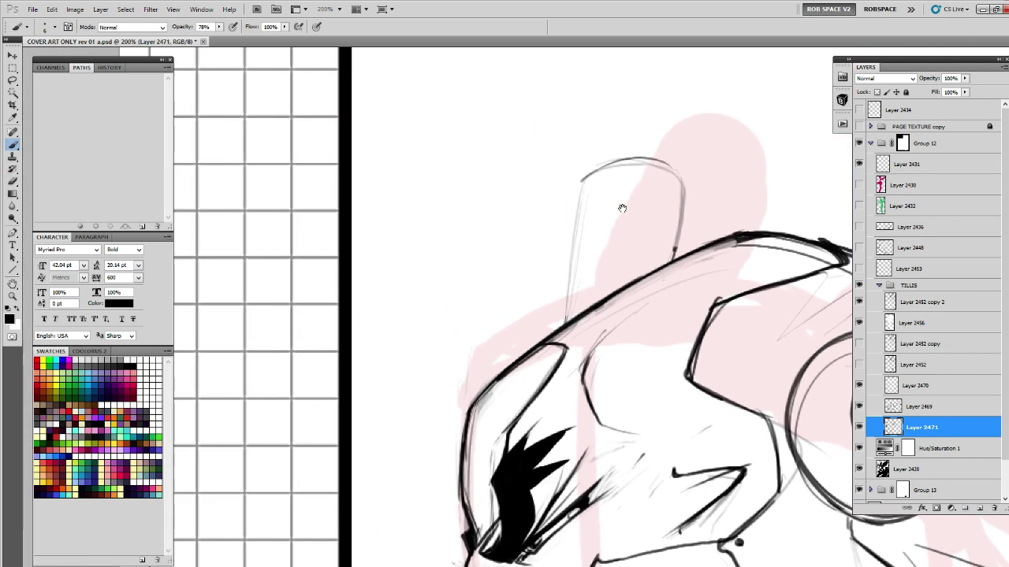
Ink the sketched stud's curved top and its sides down to the skull line.
drag(613, 165, 682, 178)
drag(583, 175, 557, 299)
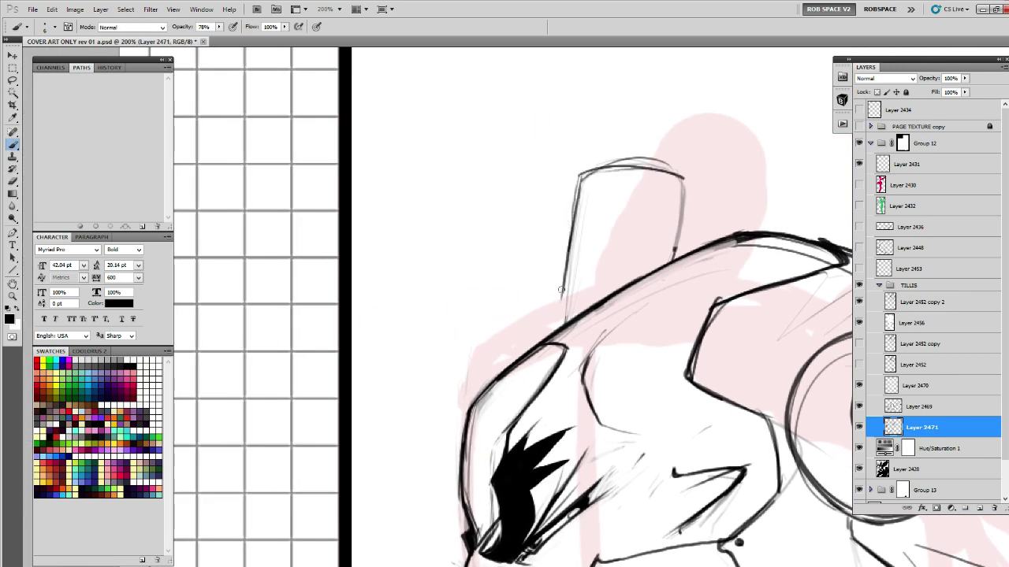
drag(573, 229, 559, 318)
mouse_move(597, 302)
mouse_down()
mouse_move(507, 298)
mouse_move(595, 259)
mouse_up()
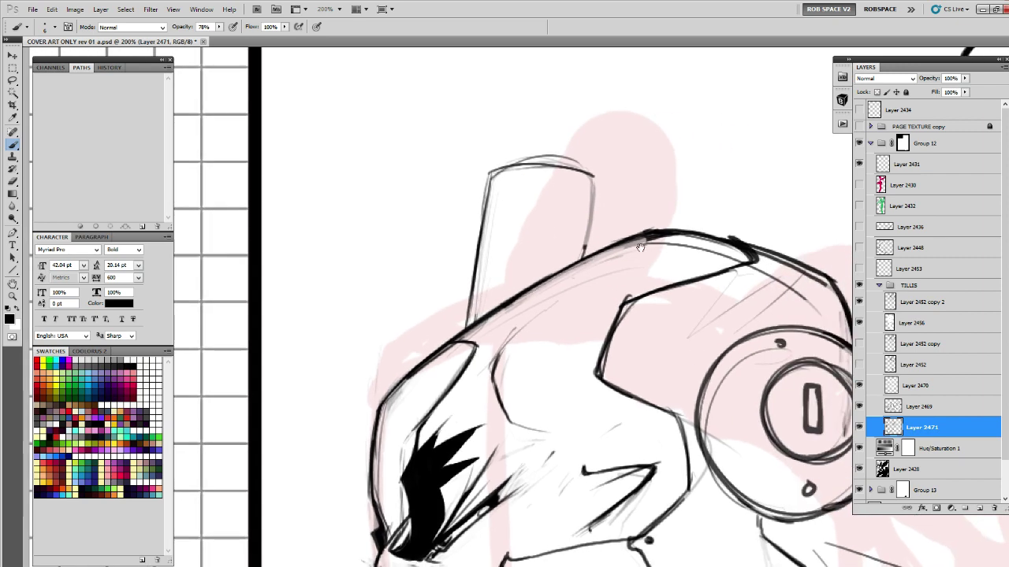
mouse_move(663, 260)
mouse_down()
mouse_move(497, 275)
mouse_move(458, 210)
mouse_move(614, 222)
mouse_up()
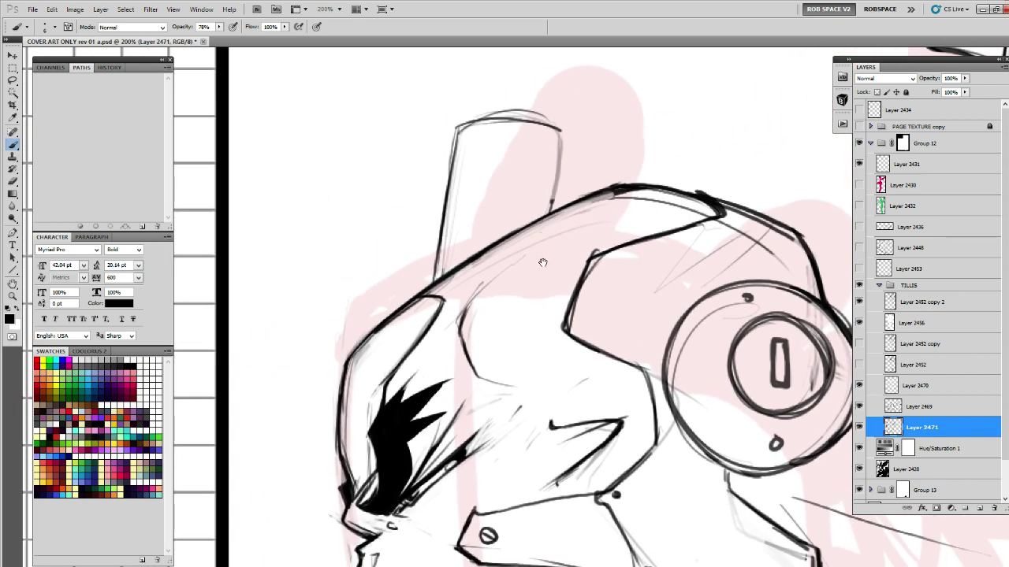
mouse_move(432, 284)
mouse_down()
mouse_move(482, 264)
mouse_move(553, 213)
mouse_move(441, 284)
mouse_move(542, 223)
mouse_move(577, 226)
mouse_up()
key(e)
key(b)
Undo the stud's inked strokes back to its light sketch lines.
key(ctrl+alt+z)
key(ctrl+alt+z)
key(ctrl+alt+z)
key(ctrl+alt+z)
key(ctrl+alt+z)
key(ctrl+alt+z)
key(ctrl+alt+z)
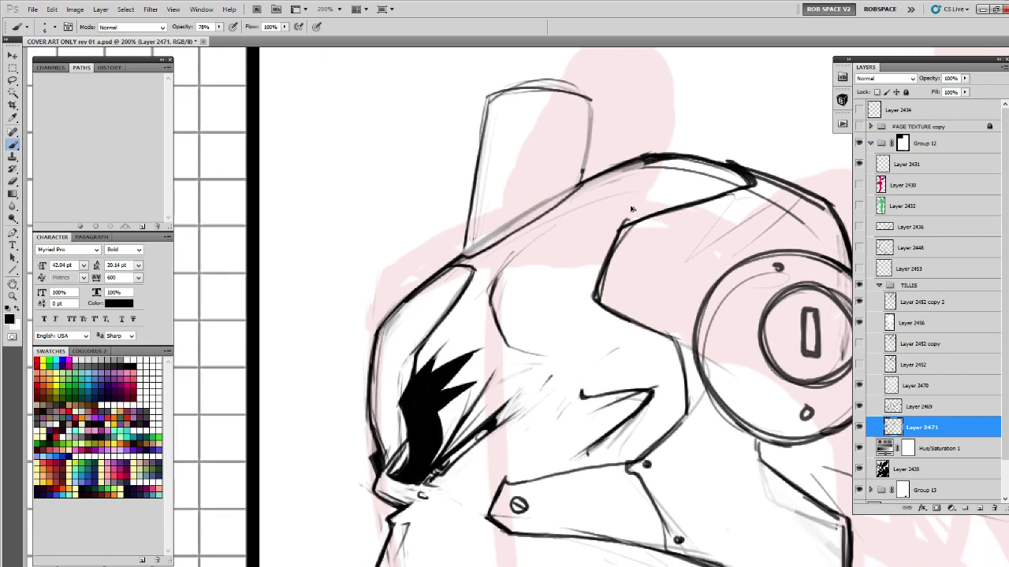
key(ctrl+alt+z)
key(ctrl+alt+z)
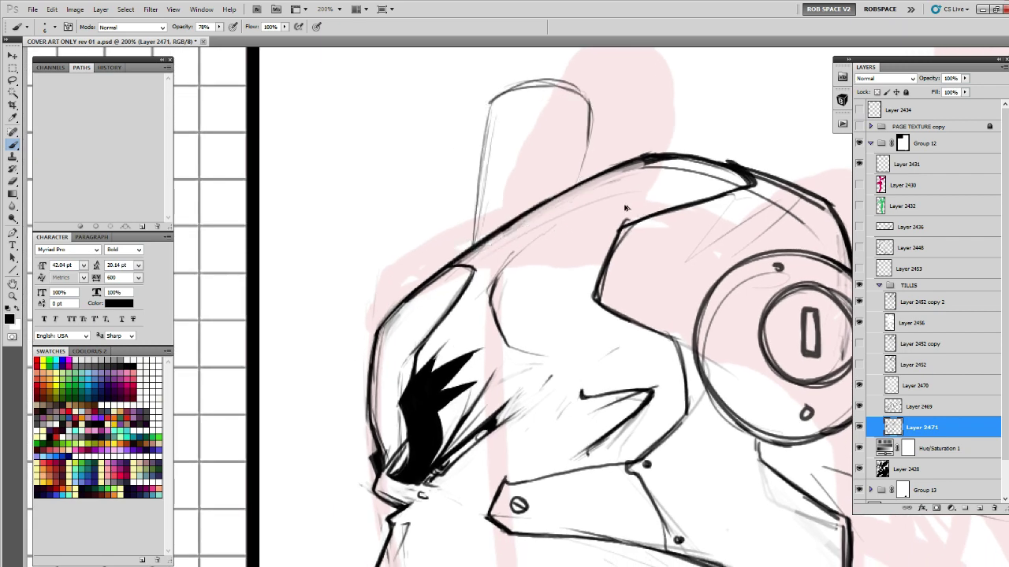
key(ctrl+alt+z)
key(ctrl+alt+z)
key(ctrl+alt+z)
key(ctrl+alt+z)
key(ctrl+alt+z)
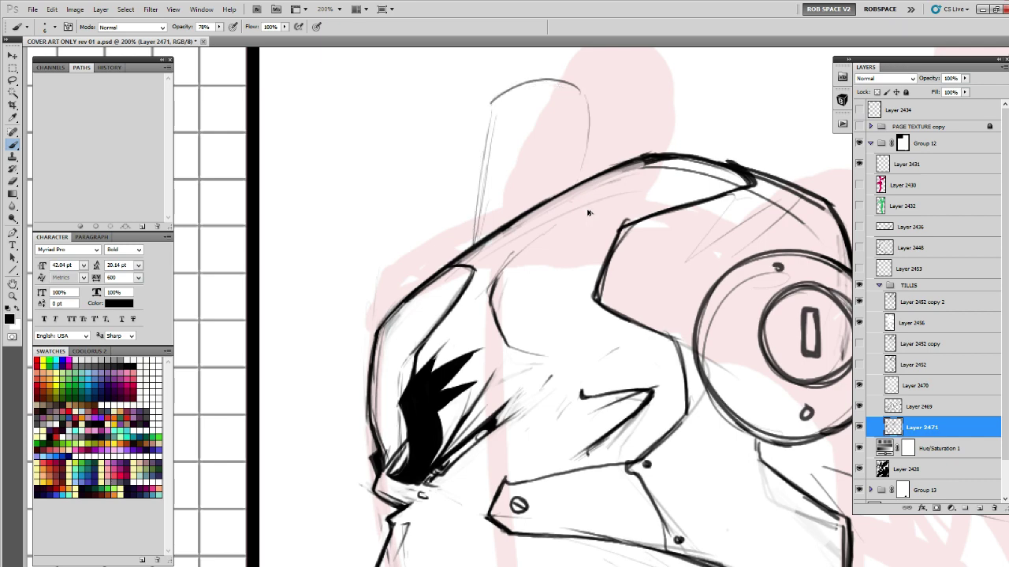
Select the remaining stud sketch with the Lasso tool, delete it and deselect.
key(l)
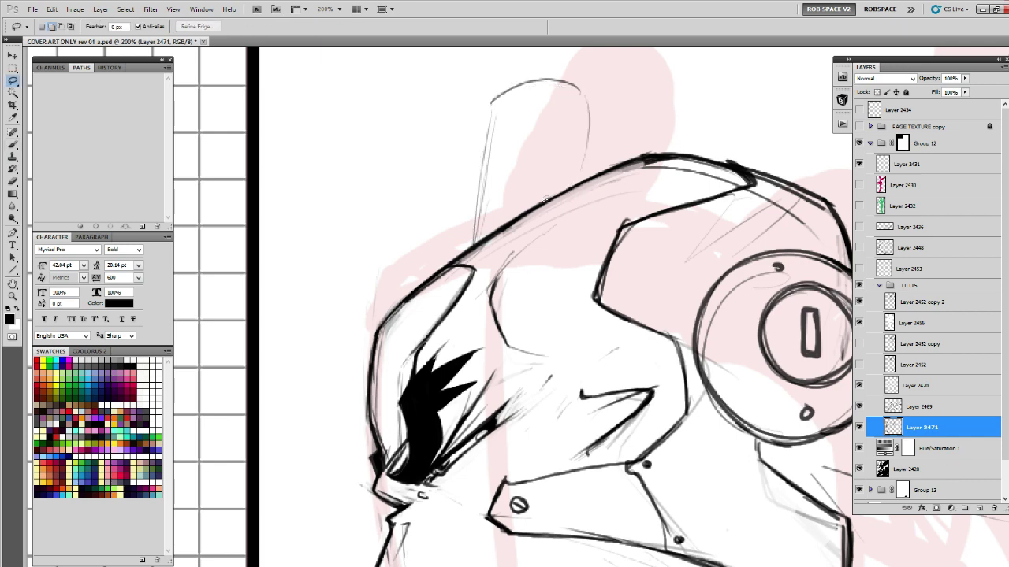
mouse_move(462, 246)
mouse_down()
mouse_move(507, 77)
mouse_move(611, 154)
mouse_move(482, 237)
mouse_up()
key(Delete)
key(ctrl+d)
key(b)
key(ctrl+z)
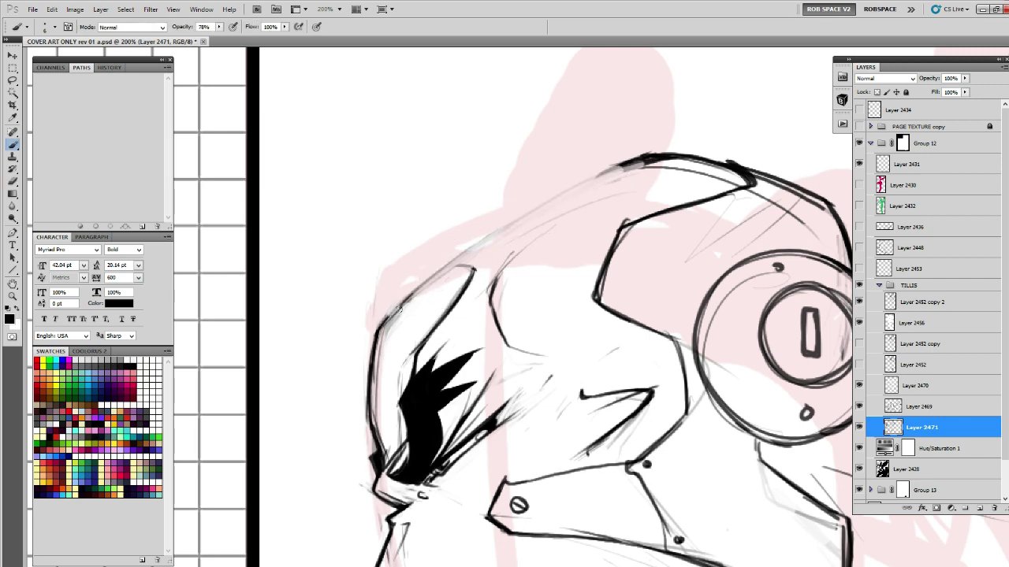
Draw an upright stud with a curved top above the forehead, its base following the skull contour.
drag(399, 310, 497, 232)
drag(489, 261, 507, 317)
drag(417, 273, 426, 354)
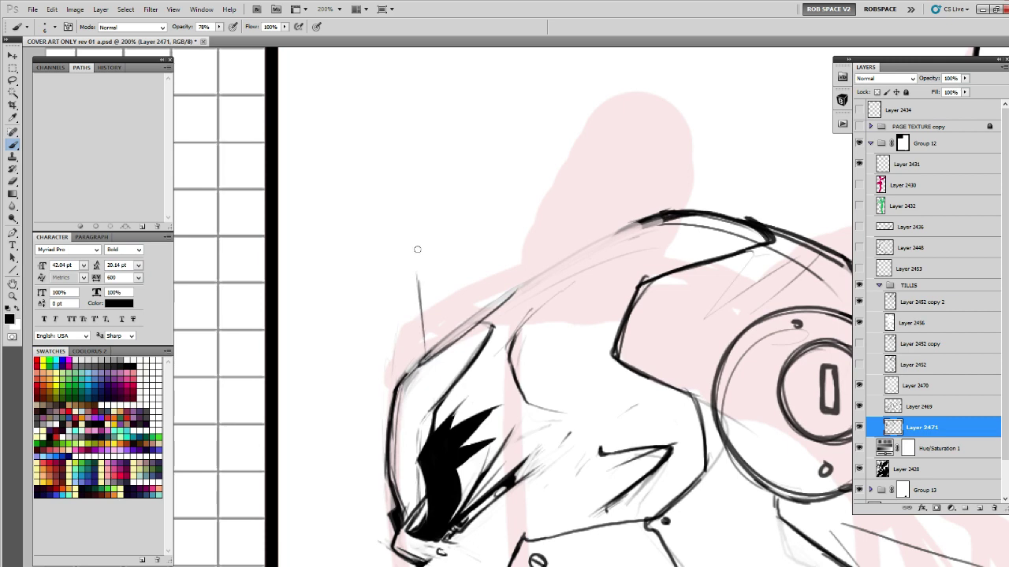
drag(417, 250, 417, 228)
mouse_move(412, 225)
mouse_down()
mouse_move(501, 194)
mouse_move(517, 284)
mouse_move(419, 223)
mouse_move(473, 250)
mouse_move(491, 246)
mouse_move(477, 356)
mouse_up()
mouse_move(471, 268)
mouse_down()
mouse_move(526, 192)
mouse_move(565, 198)
mouse_move(573, 284)
mouse_up()
mouse_move(575, 284)
mouse_down()
mouse_move(472, 276)
mouse_move(600, 209)
mouse_up()
Draw a second stud with a rounded top on the skull contour just in front of the crown.
drag(513, 253, 596, 212)
mouse_move(560, 205)
mouse_down()
mouse_move(508, 242)
mouse_move(487, 190)
mouse_move(599, 141)
mouse_up()
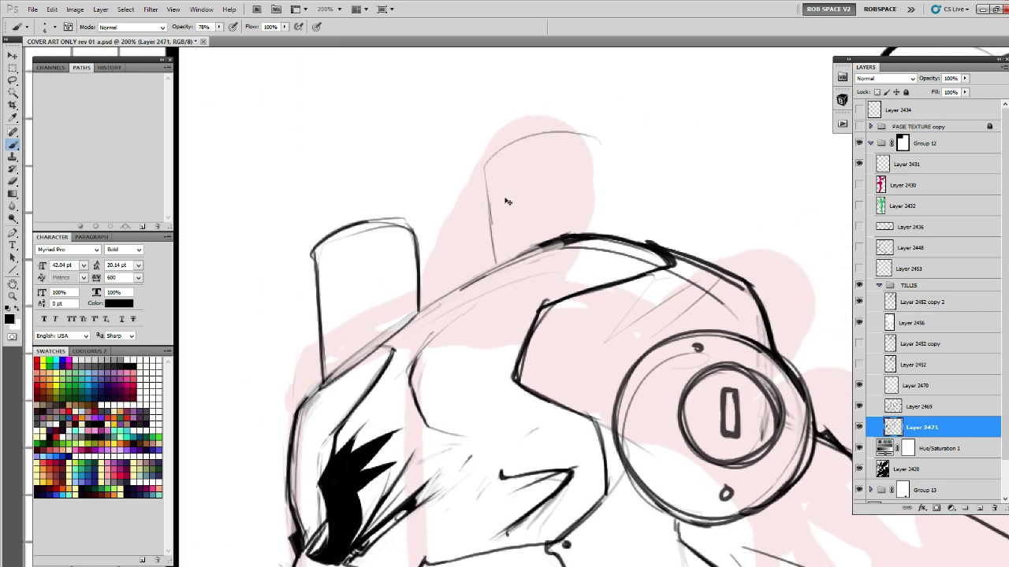
key(ctrl+z)
drag(505, 175, 490, 271)
mouse_move(491, 271)
mouse_down()
mouse_move(507, 182)
mouse_move(614, 186)
mouse_move(616, 236)
mouse_move(556, 165)
mouse_move(502, 229)
mouse_move(512, 178)
mouse_move(612, 173)
mouse_up()
Sketch a third, backward-tilted stud on the back of the head above the ear disc, and fade its outer curve.
drag(696, 210, 540, 196)
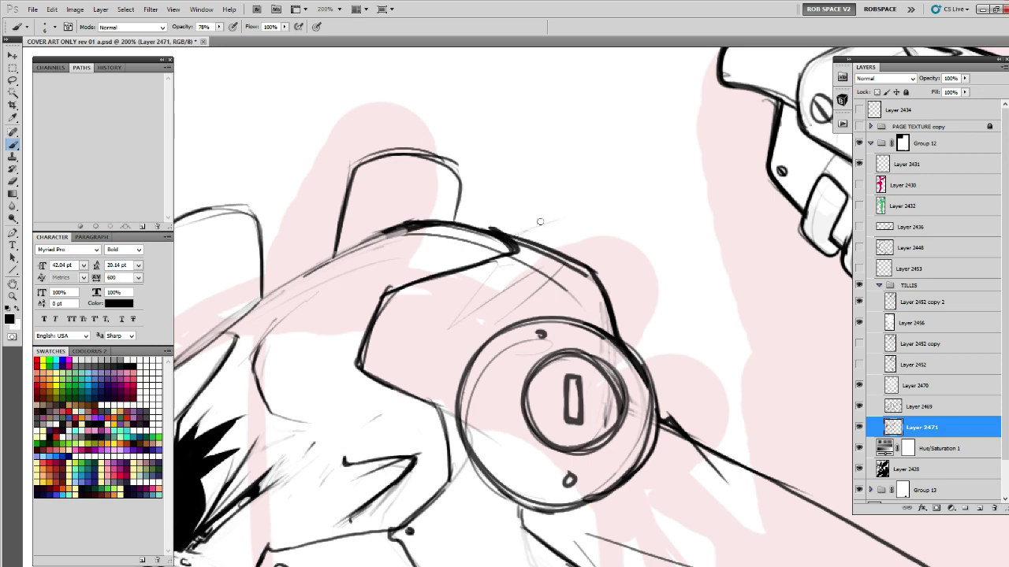
mouse_move(506, 249)
mouse_down()
mouse_move(552, 214)
mouse_move(604, 197)
mouse_move(643, 262)
mouse_move(612, 307)
mouse_up()
mouse_move(635, 248)
mouse_down()
mouse_move(524, 234)
mouse_move(590, 198)
mouse_move(530, 256)
mouse_up()
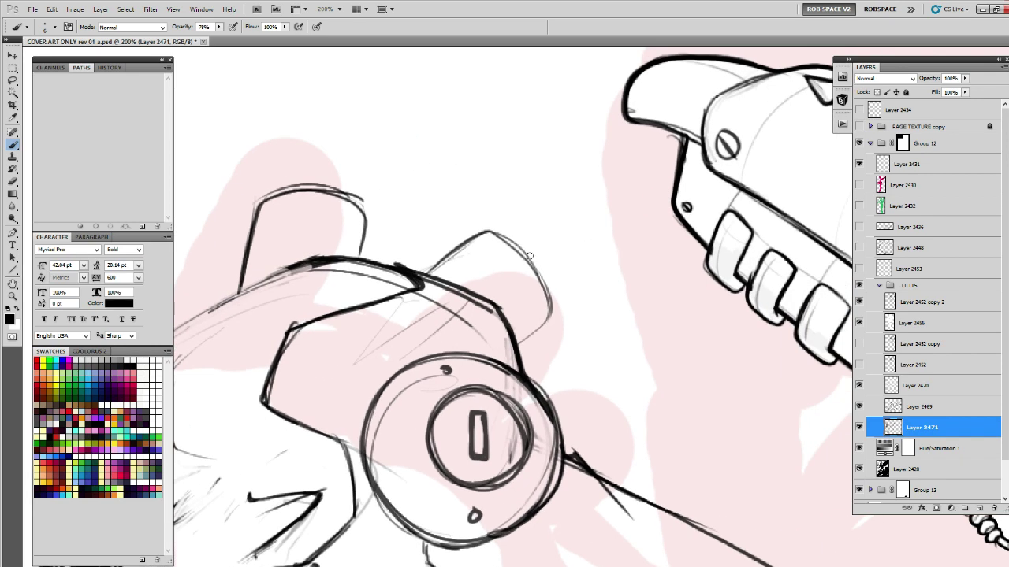
mouse_move(426, 275)
mouse_down()
mouse_move(482, 236)
mouse_move(543, 287)
mouse_up()
key(e)
mouse_move(498, 243)
mouse_down()
mouse_move(525, 253)
mouse_move(550, 308)
mouse_up()
key(b)
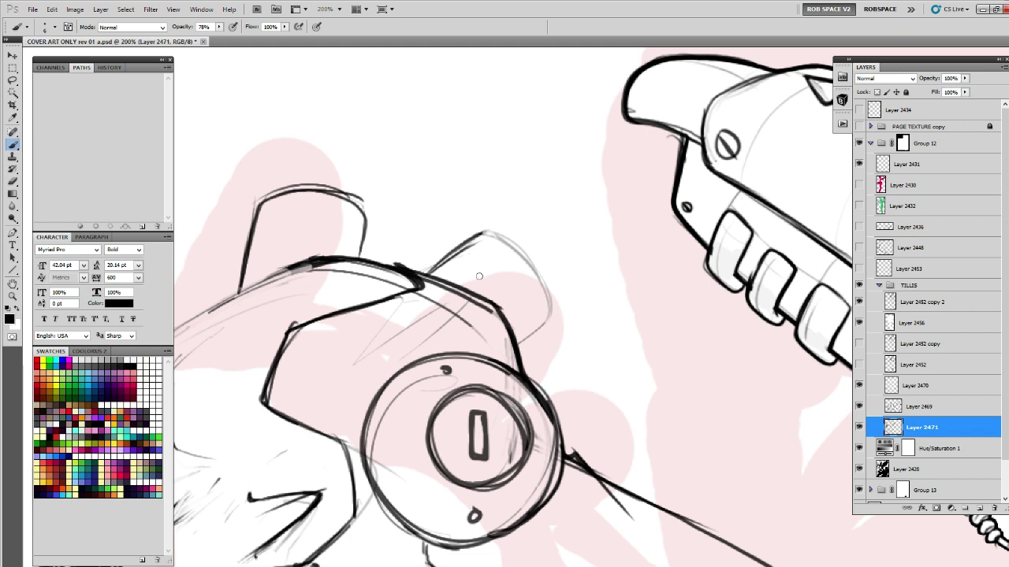
Ink the rear stud's curved end and lower side in black, cleaning up its corners with the Eraser.
drag(571, 382, 436, 362)
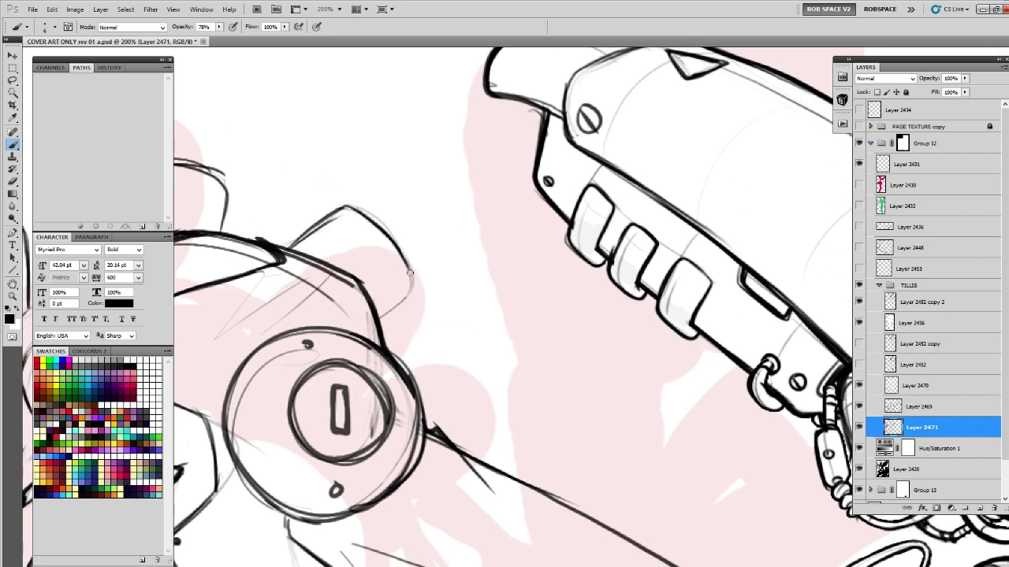
drag(402, 274, 527, 215)
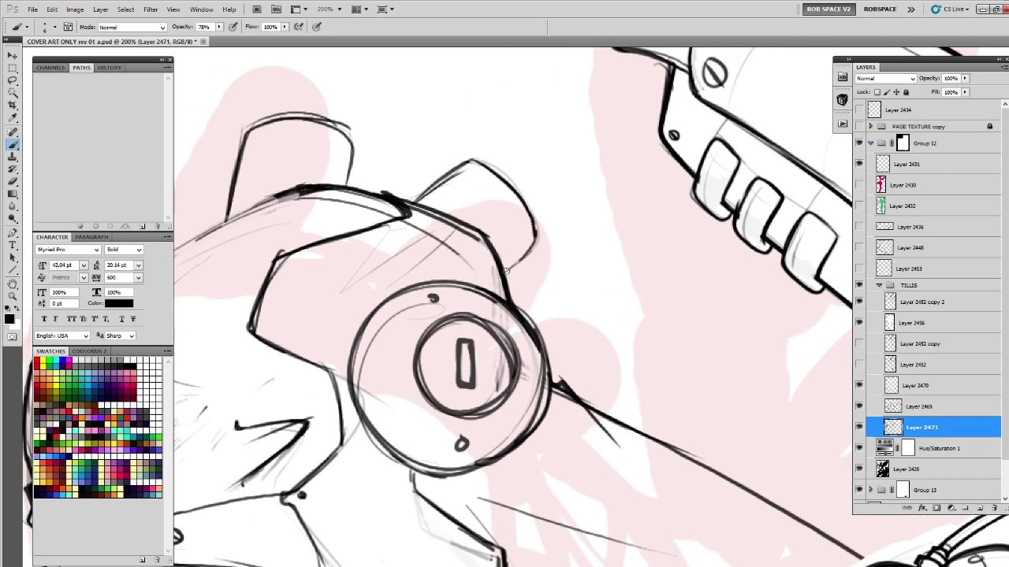
mouse_move(505, 270)
mouse_down()
mouse_move(530, 207)
mouse_move(471, 157)
mouse_move(522, 201)
mouse_move(532, 248)
mouse_up()
key(e)
key(b)
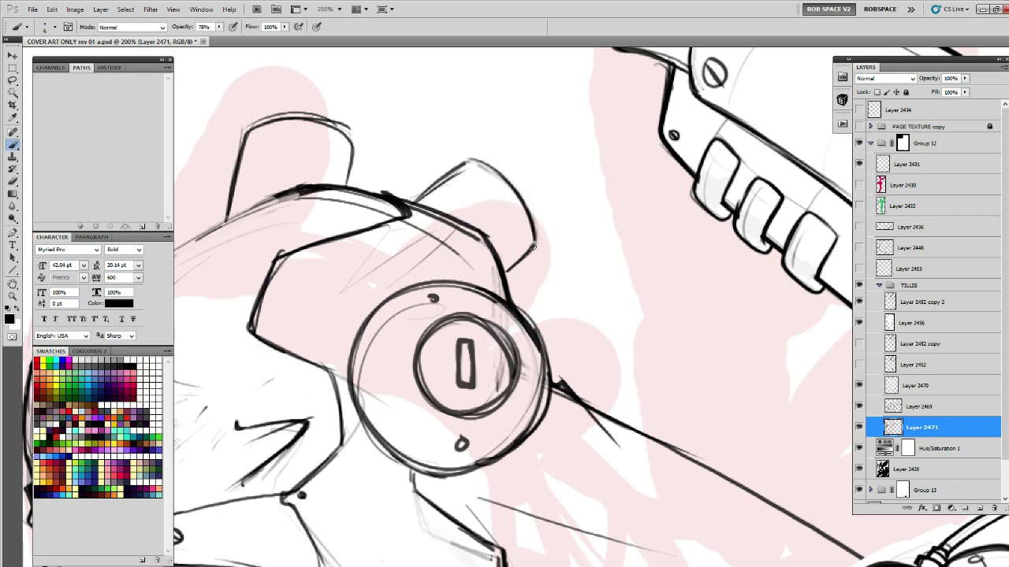
mouse_move(532, 205)
mouse_down()
mouse_move(593, 230)
mouse_move(512, 204)
mouse_move(485, 222)
mouse_up()
key(e)
key(b)
drag(526, 187, 475, 230)
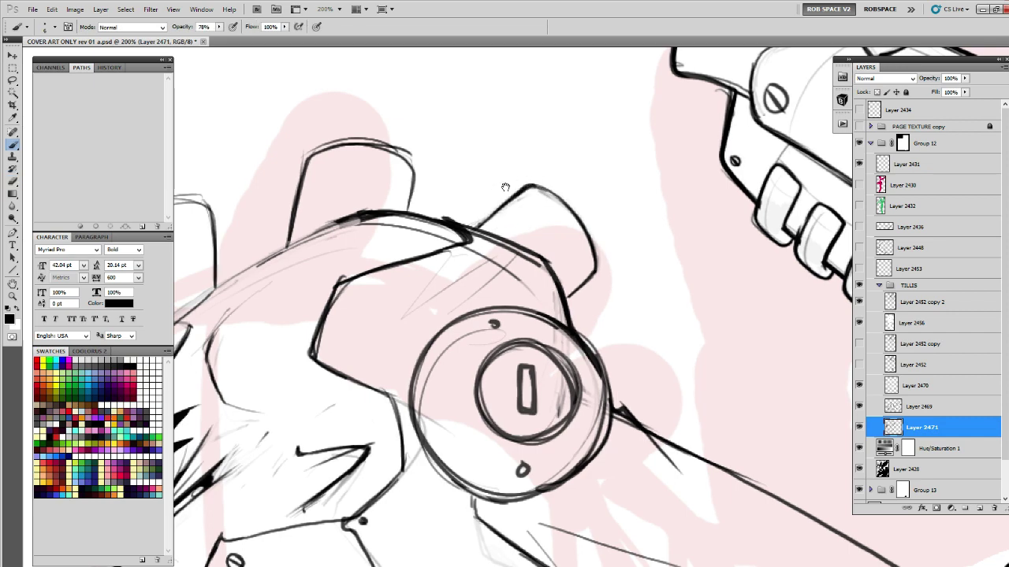
Clean up the middle stud's top with the Eraser and re-ink its curved edge and rear corner.
drag(505, 188, 619, 233)
key(e)
mouse_move(546, 215)
mouse_down()
mouse_move(436, 195)
mouse_move(523, 207)
mouse_move(621, 186)
mouse_move(554, 149)
mouse_move(517, 161)
mouse_up()
key(b)
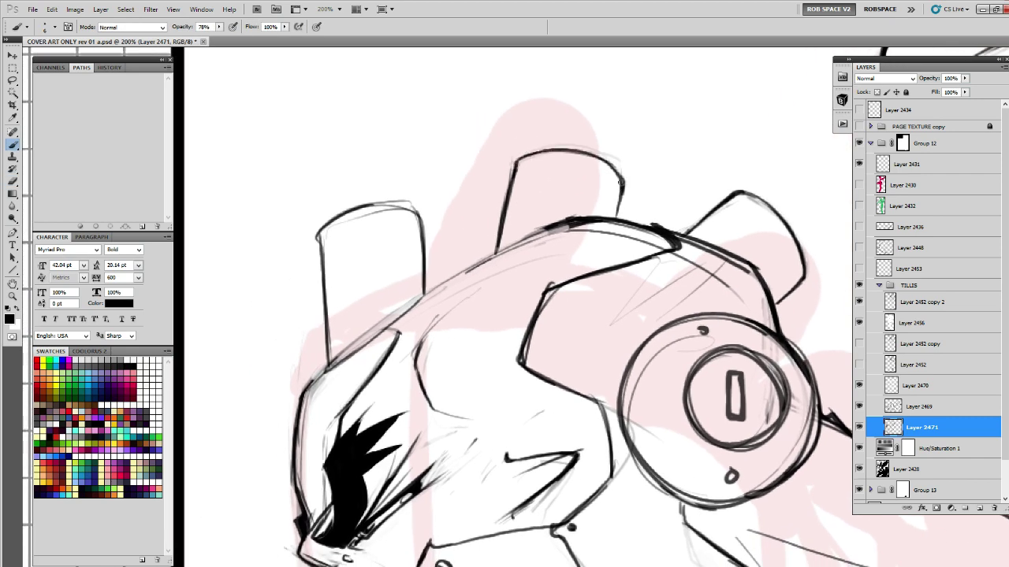
drag(556, 224, 623, 176)
mouse_move(566, 201)
mouse_down()
mouse_move(632, 176)
mouse_move(490, 248)
mouse_move(458, 276)
mouse_up()
Fade the front stud's top edge, redraw it as a clean curve and add a rounded cap above it.
key(e)
mouse_move(425, 205)
mouse_down()
mouse_move(513, 235)
mouse_move(545, 189)
mouse_move(577, 184)
mouse_up()
key(b)
drag(623, 223, 677, 205)
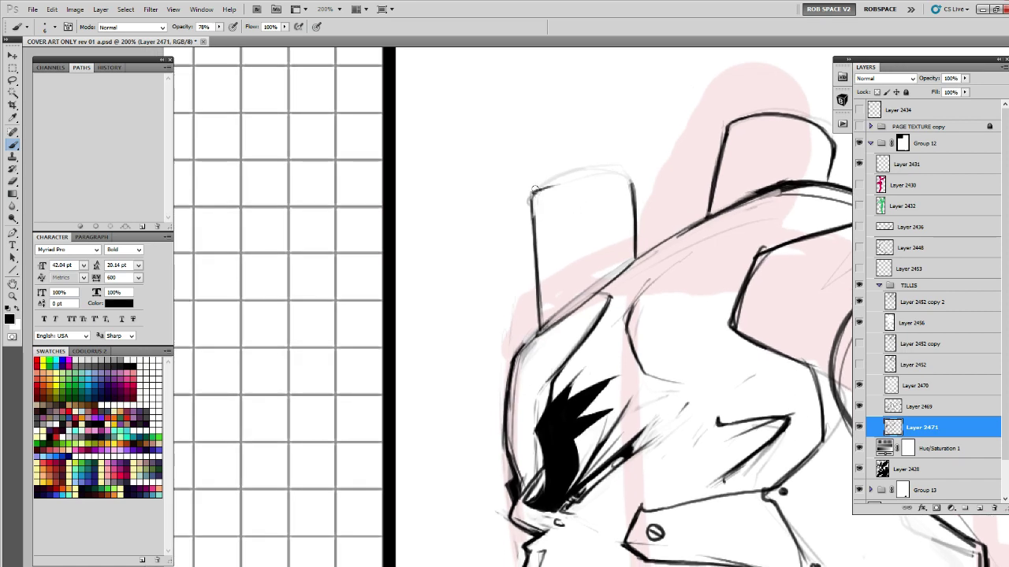
drag(535, 190, 633, 184)
mouse_move(534, 190)
mouse_down()
mouse_move(544, 172)
mouse_move(611, 161)
mouse_up()
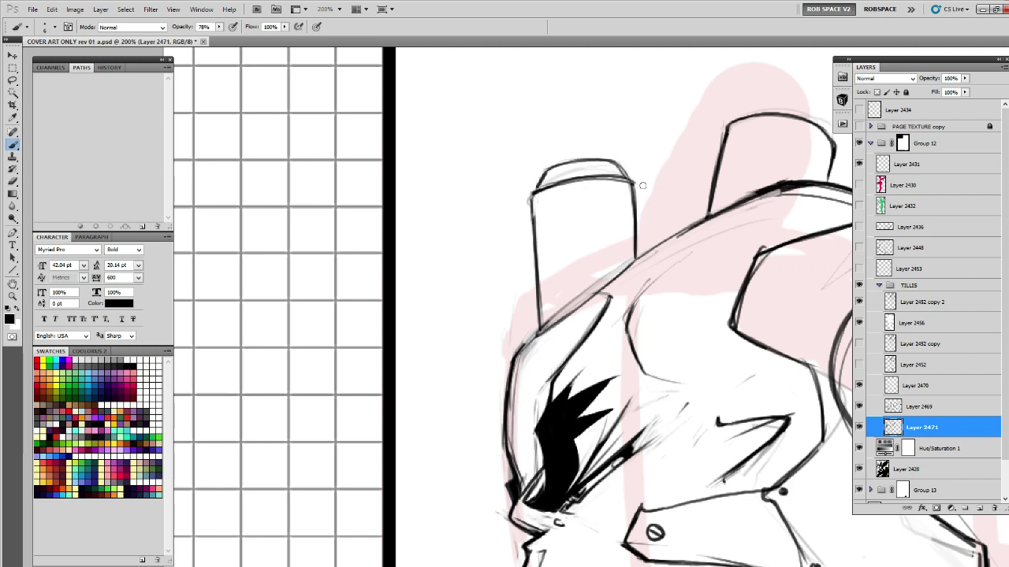
Fade the front stud's top and cap with the Eraser and re-ink the rim, back side and rounded cap in black.
mouse_move(726, 239)
mouse_down()
mouse_move(659, 225)
mouse_move(781, 243)
mouse_up()
key(e)
mouse_move(577, 201)
mouse_down()
mouse_move(691, 176)
mouse_move(599, 174)
mouse_up()
key(z)
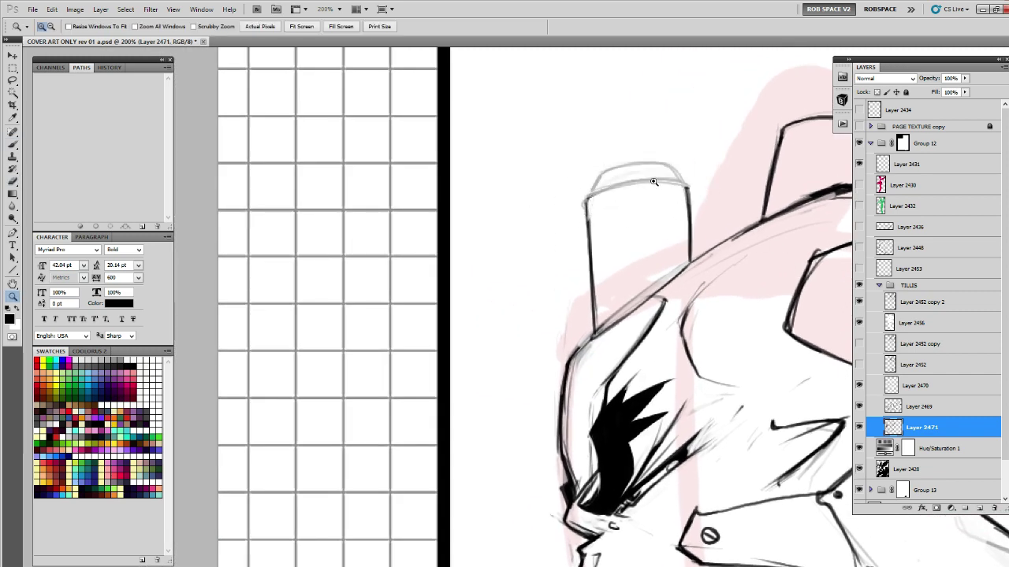
click(653, 182)
key(b)
drag(693, 205, 748, 241)
mouse_move(608, 251)
mouse_down()
mouse_move(713, 221)
mouse_move(764, 230)
mouse_up()
mouse_move(763, 229)
mouse_down()
mouse_move(648, 228)
mouse_move(635, 204)
mouse_move(734, 189)
mouse_move(763, 228)
mouse_up()
drag(703, 188, 761, 227)
drag(632, 202, 705, 188)
drag(689, 226, 567, 175)
drag(498, 188, 520, 148)
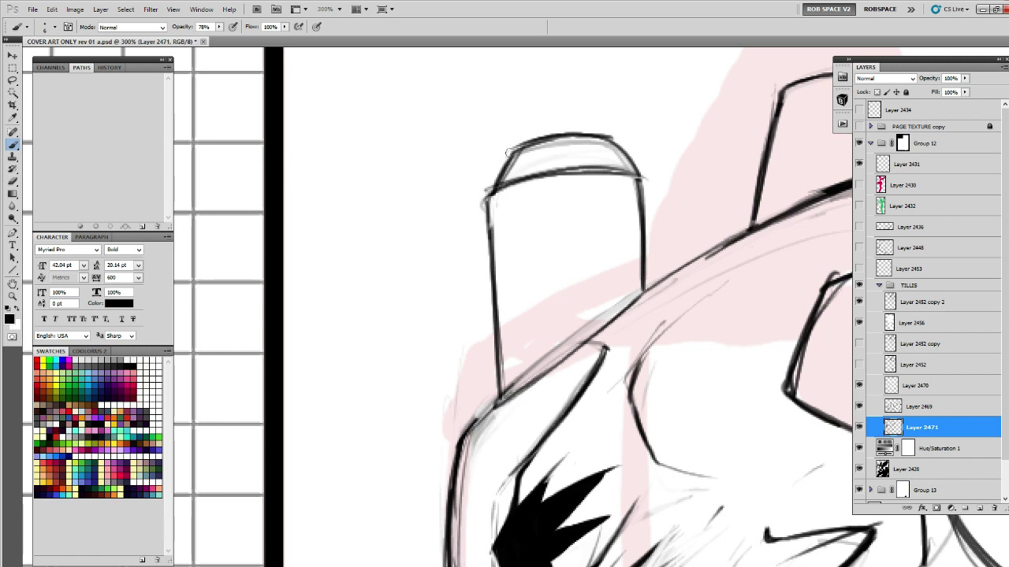
Ink an inner edge line along the front stud's front side and lightly sketch a curve across its base.
drag(494, 197, 503, 307)
drag(496, 222, 503, 343)
drag(501, 279, 508, 391)
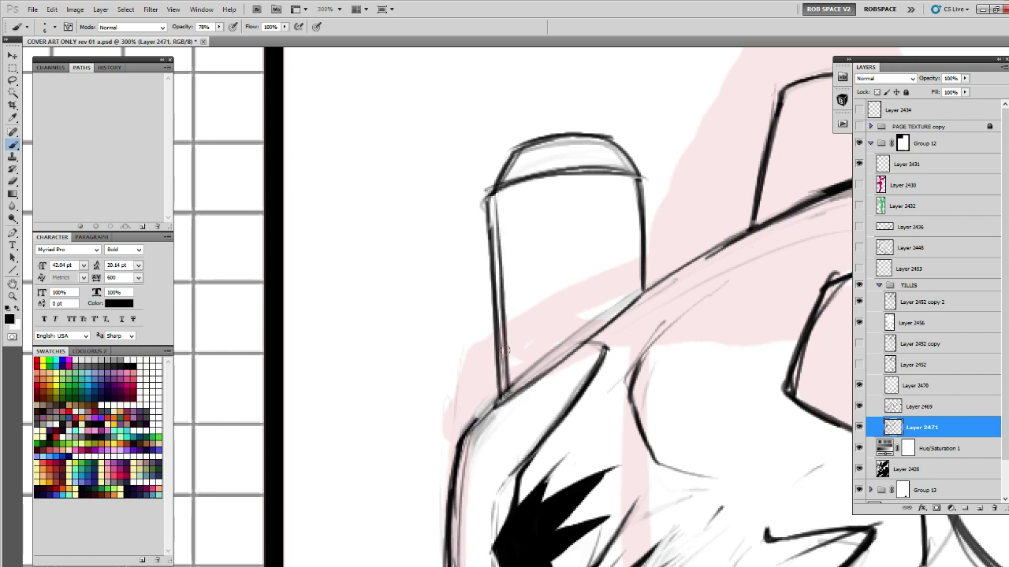
drag(497, 208, 639, 188)
key(ctrl+z)
mouse_move(550, 308)
mouse_down()
mouse_move(643, 297)
mouse_move(659, 267)
mouse_up()
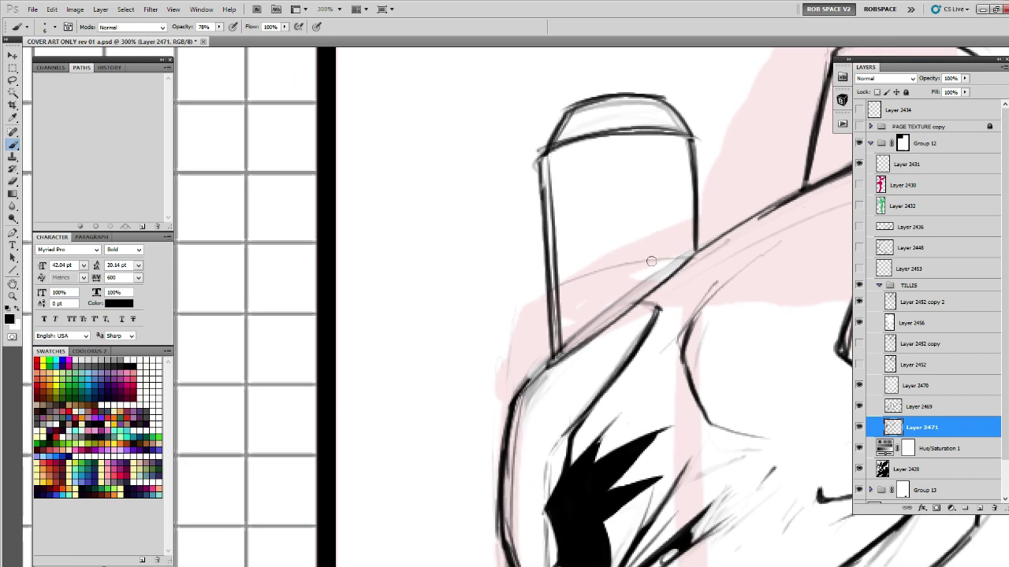
drag(645, 288, 564, 330)
key(e)
key(b)
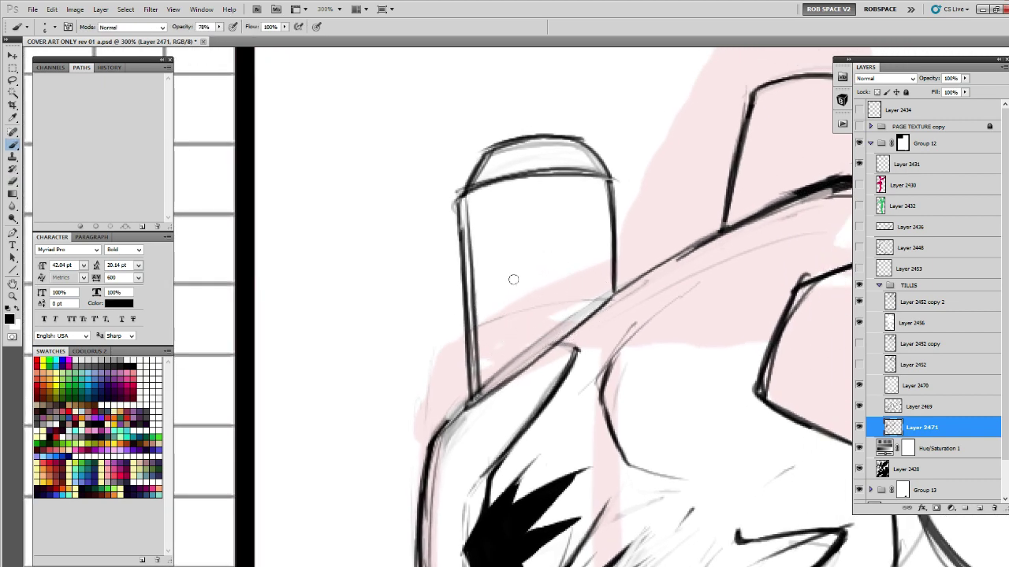
Add a rounded cap above the middle stud's top edge and an inner edge line along its front side.
mouse_move(637, 226)
mouse_down()
mouse_move(653, 292)
mouse_move(567, 312)
mouse_up()
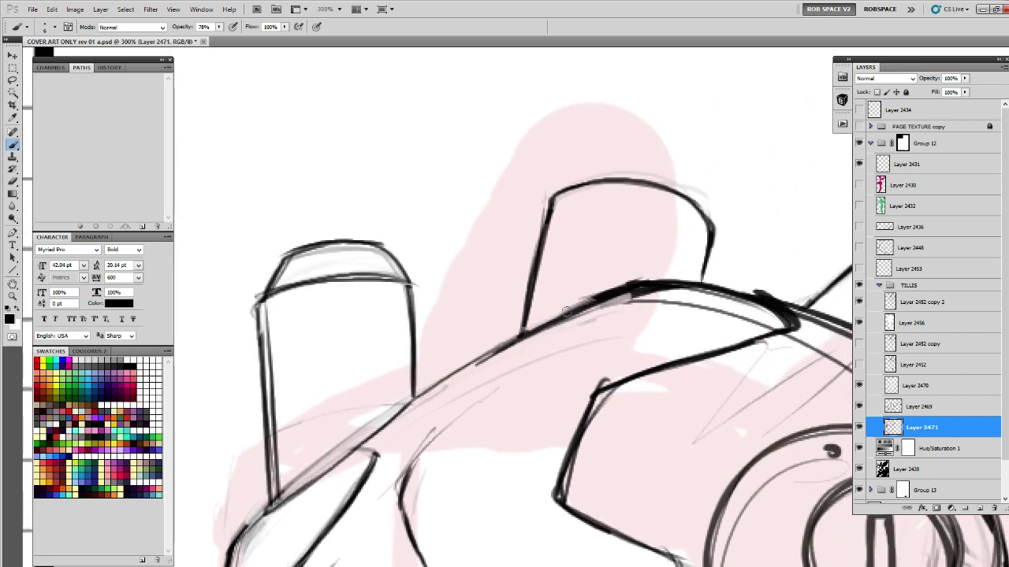
mouse_move(550, 190)
mouse_down()
mouse_move(679, 160)
mouse_move(705, 184)
mouse_move(715, 228)
mouse_up()
mouse_move(715, 228)
mouse_down()
mouse_move(684, 161)
mouse_move(570, 175)
mouse_move(552, 193)
mouse_move(604, 152)
mouse_move(702, 174)
mouse_move(716, 228)
mouse_up()
mouse_move(653, 185)
mouse_down()
mouse_move(692, 198)
mouse_move(715, 233)
mouse_up()
mouse_move(604, 155)
mouse_down()
mouse_move(575, 179)
mouse_move(554, 256)
mouse_up()
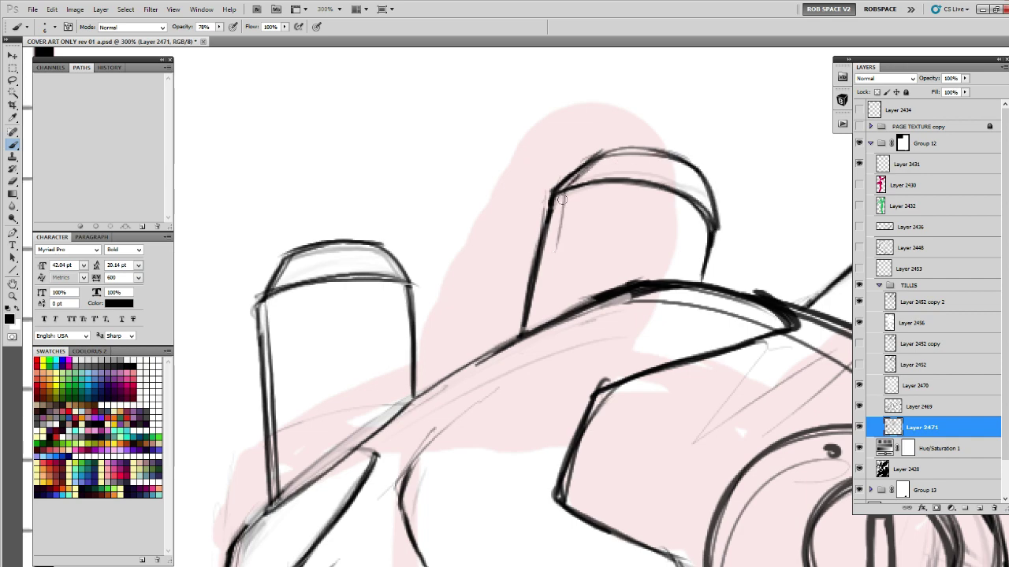
drag(561, 197, 542, 304)
drag(552, 250, 532, 330)
Cap the rear stud with an outer curve, thicken its upper side, and draw a small round bolt on the middle stud.
mouse_move(695, 344)
mouse_down()
mouse_move(466, 373)
mouse_move(287, 416)
mouse_up()
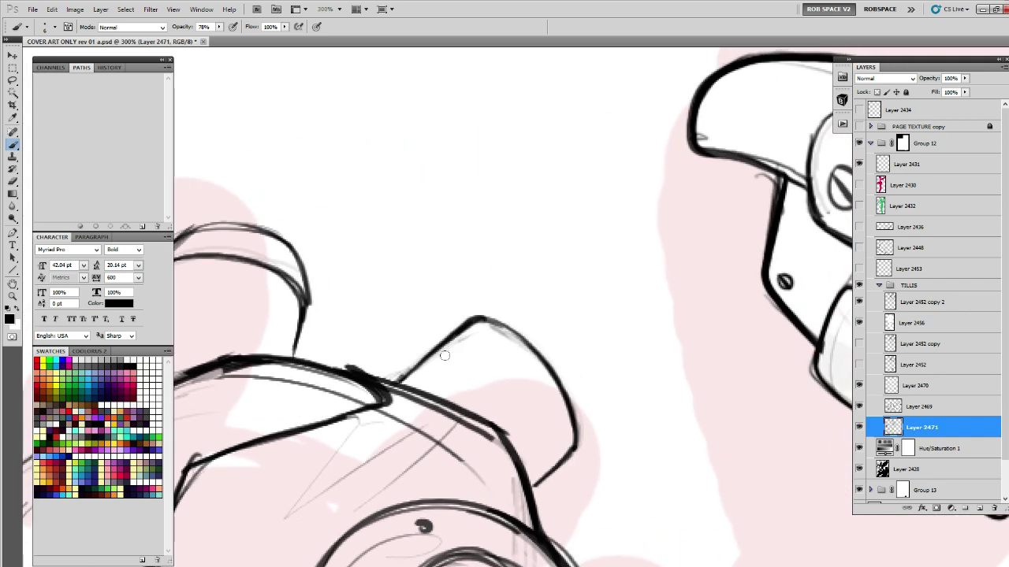
mouse_move(401, 385)
mouse_down()
mouse_move(504, 312)
mouse_move(537, 315)
mouse_move(573, 367)
mouse_move(576, 356)
mouse_move(590, 407)
mouse_move(576, 441)
mouse_move(589, 413)
mouse_move(482, 319)
mouse_up()
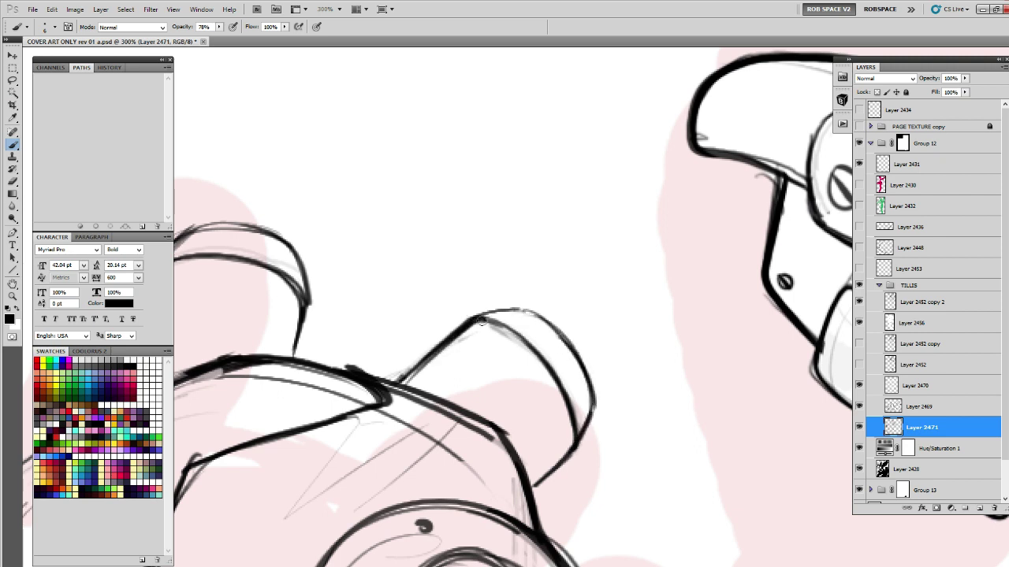
mouse_move(403, 386)
mouse_down()
mouse_move(476, 322)
mouse_move(576, 425)
mouse_move(555, 347)
mouse_up()
drag(393, 407, 746, 415)
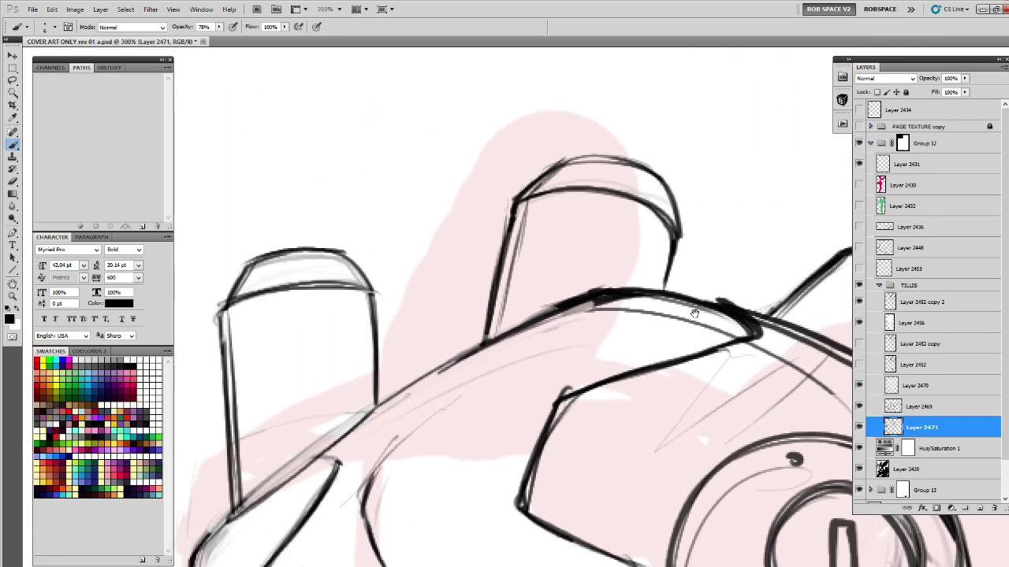
mouse_move(647, 227)
mouse_down()
mouse_move(629, 231)
mouse_move(645, 256)
mouse_move(632, 228)
mouse_up()
Fade the back side of the front stud with the Eraser and re-ink it down to the skull.
drag(515, 282, 736, 204)
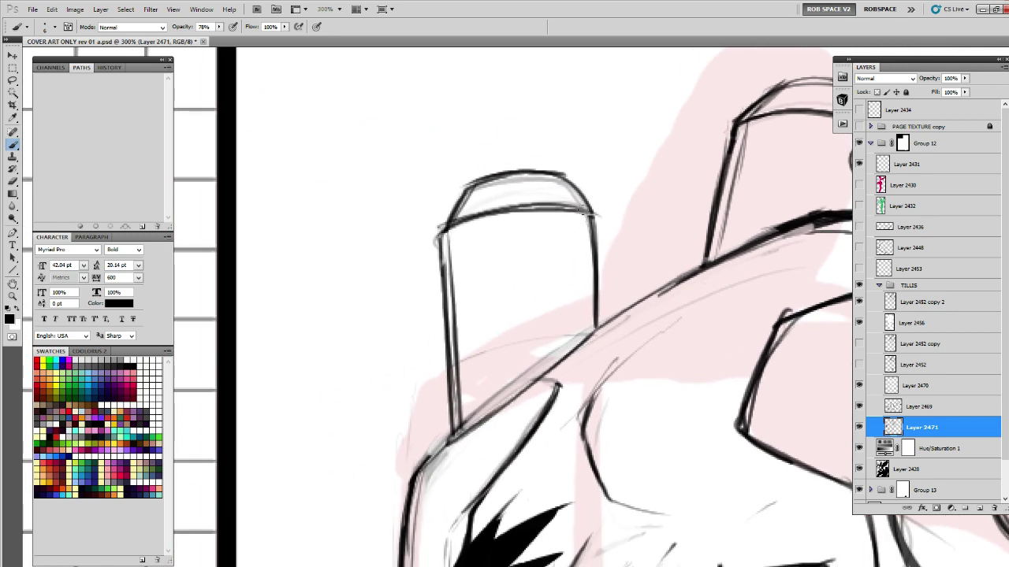
key(e)
mouse_move(571, 182)
mouse_down()
mouse_move(484, 321)
mouse_move(502, 337)
mouse_up()
key(b)
mouse_move(458, 220)
mouse_down()
mouse_move(495, 257)
mouse_move(495, 332)
mouse_up()
mouse_move(497, 268)
mouse_down()
mouse_move(494, 380)
mouse_move(486, 268)
mouse_move(488, 360)
mouse_move(496, 257)
mouse_move(497, 364)
mouse_up()
key(e)
key(b)
mouse_move(498, 293)
mouse_down()
mouse_move(496, 383)
mouse_move(567, 227)
mouse_move(512, 284)
mouse_move(376, 385)
mouse_up()
Widen the front stud by fading its back side and inking a new edge slightly farther back, meeting the cap's corner.
key(z)
alt+click(408, 344)
alt+click(408, 344)
alt+click(408, 345)
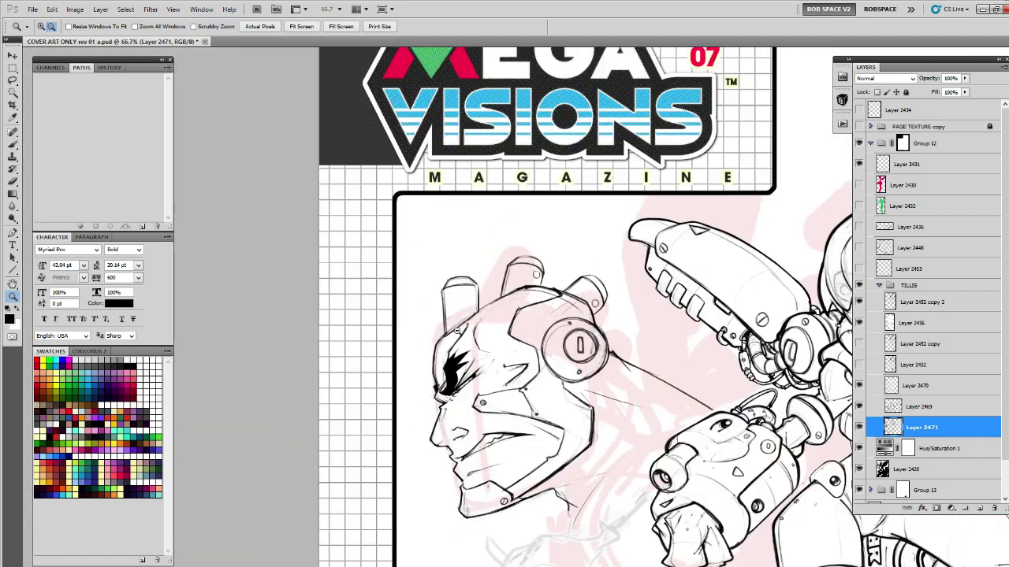
drag(635, 406, 527, 213)
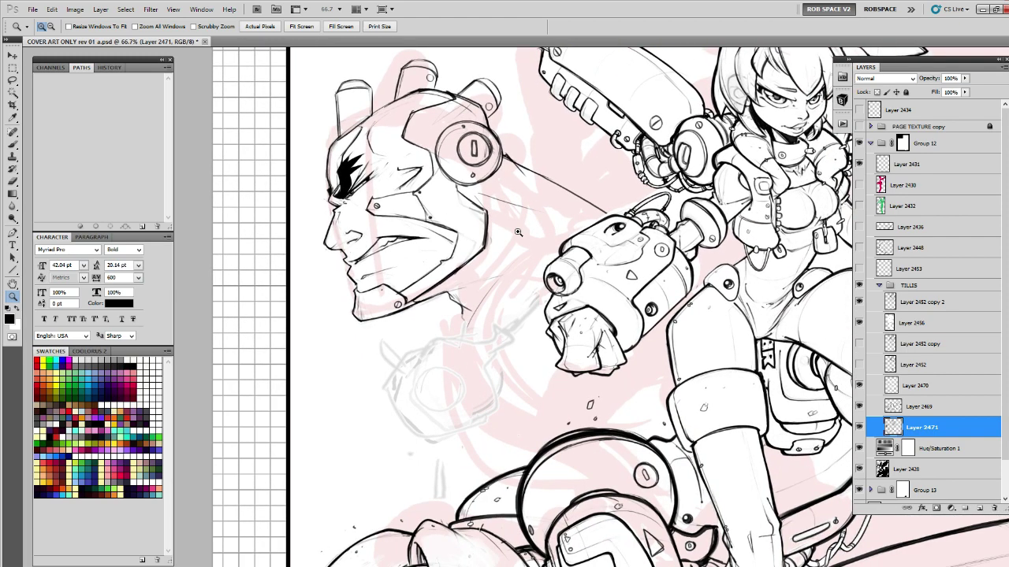
click(393, 98)
click(393, 98)
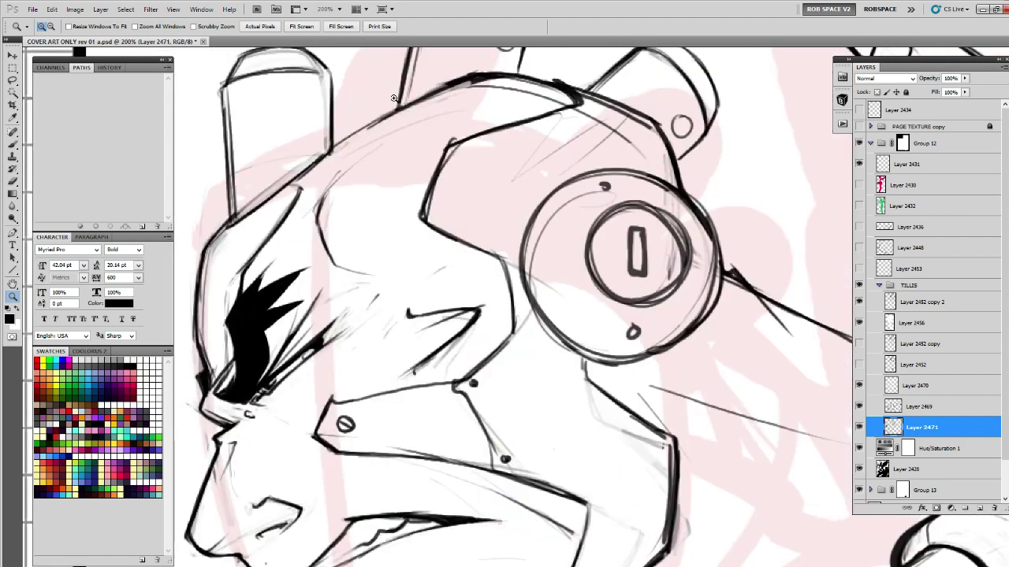
click(393, 99)
mouse_move(409, 113)
mouse_down()
mouse_move(574, 254)
mouse_move(700, 340)
mouse_up()
key(b)
mouse_move(535, 259)
mouse_down()
mouse_move(590, 268)
mouse_move(451, 282)
mouse_move(418, 338)
mouse_move(428, 299)
mouse_move(416, 364)
mouse_up()
key(e)
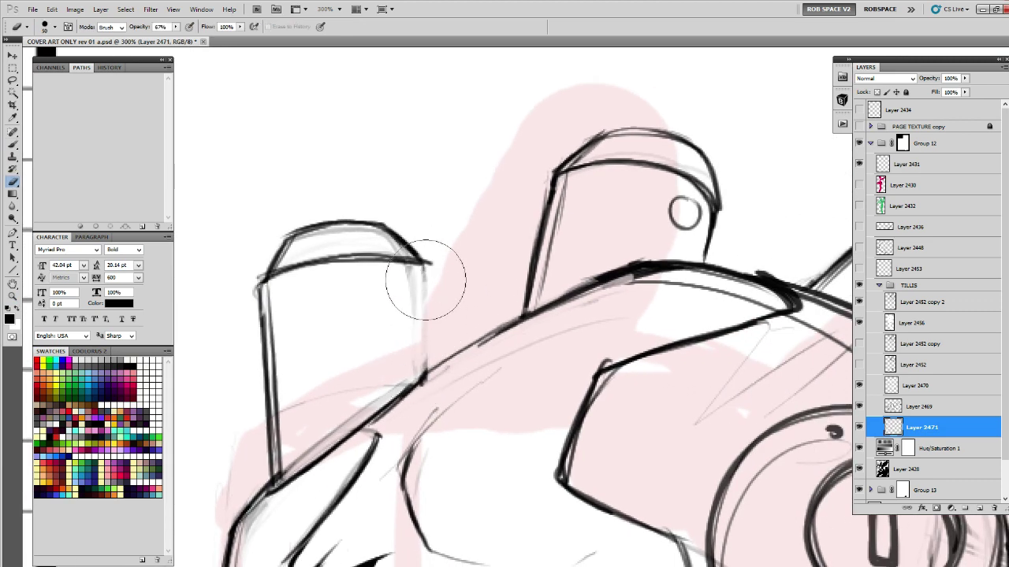
key(b)
drag(418, 260, 430, 340)
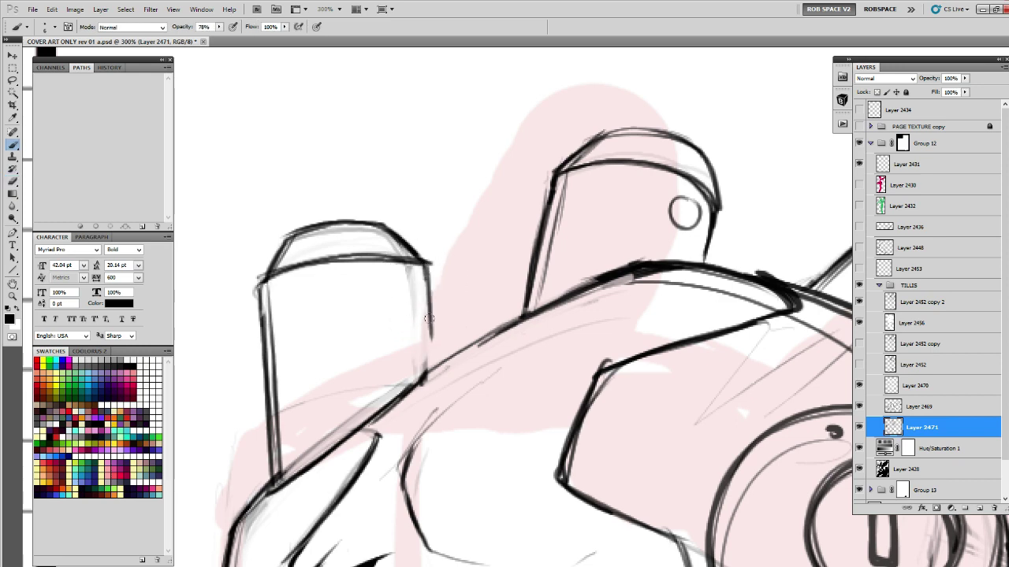
drag(428, 282, 434, 365)
key(e)
drag(432, 261, 435, 373)
key(b)
mouse_move(435, 363)
mouse_down()
mouse_move(487, 260)
mouse_move(463, 274)
mouse_up()
Clean up the base of the front stud and re-ink the skull contour between the front and middle studs.
key(e)
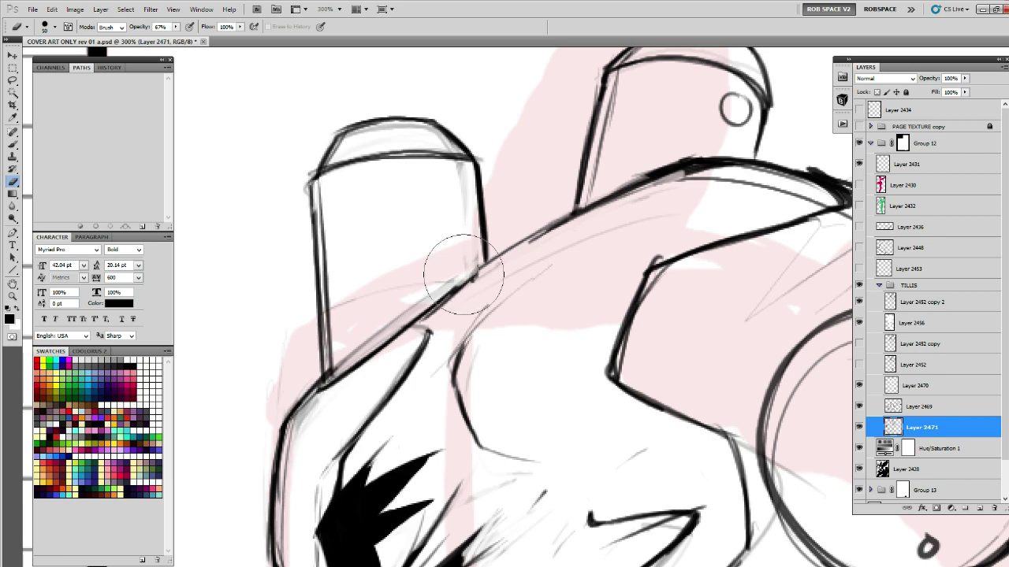
key(b)
drag(520, 245, 447, 293)
drag(563, 220, 415, 318)
drag(635, 190, 394, 336)
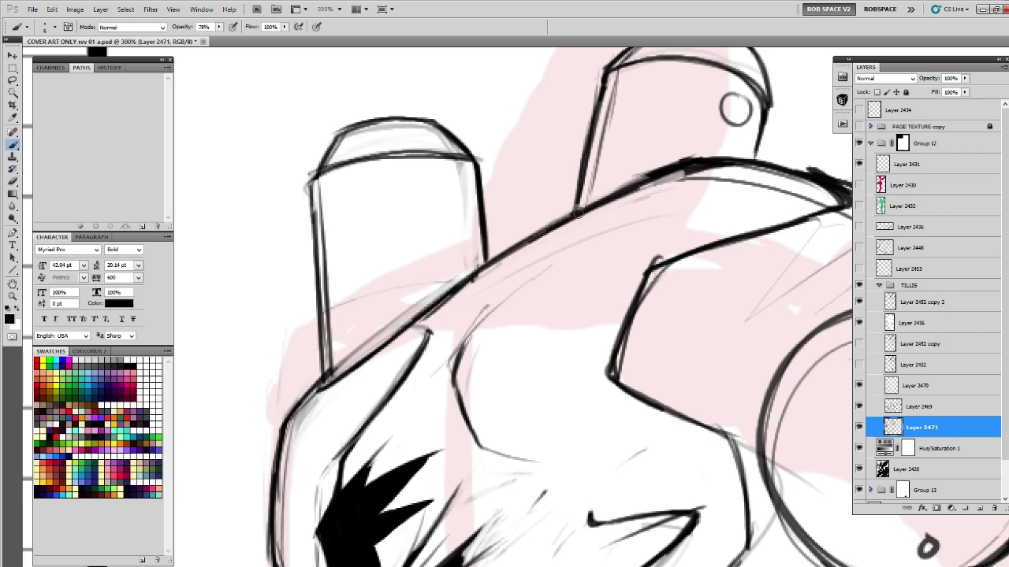
Re-ink the front edge of the front stud's cap and strengthen the curved rim beneath it.
drag(457, 235, 611, 241)
drag(465, 191, 494, 138)
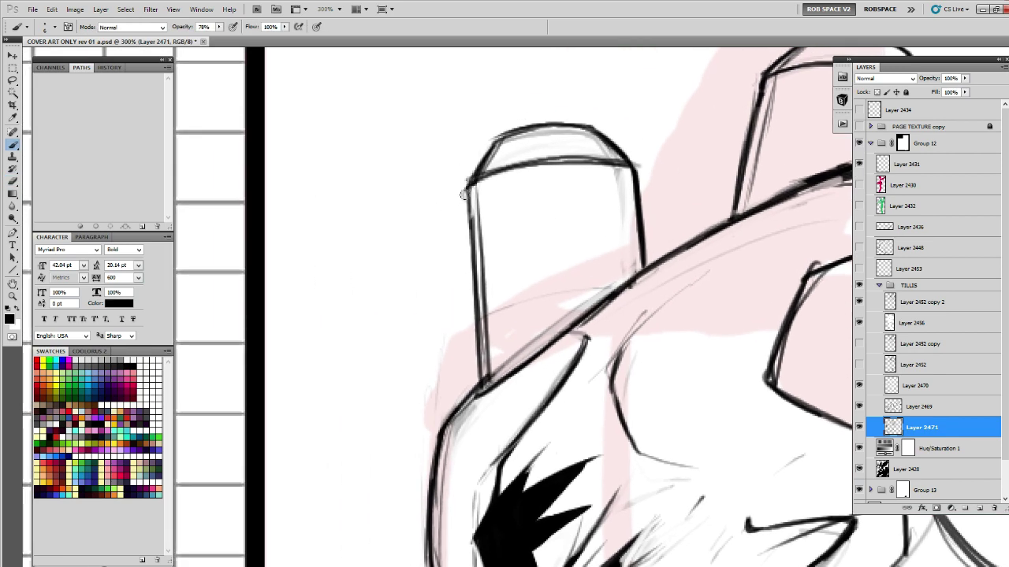
drag(463, 195, 629, 167)
drag(659, 214, 607, 228)
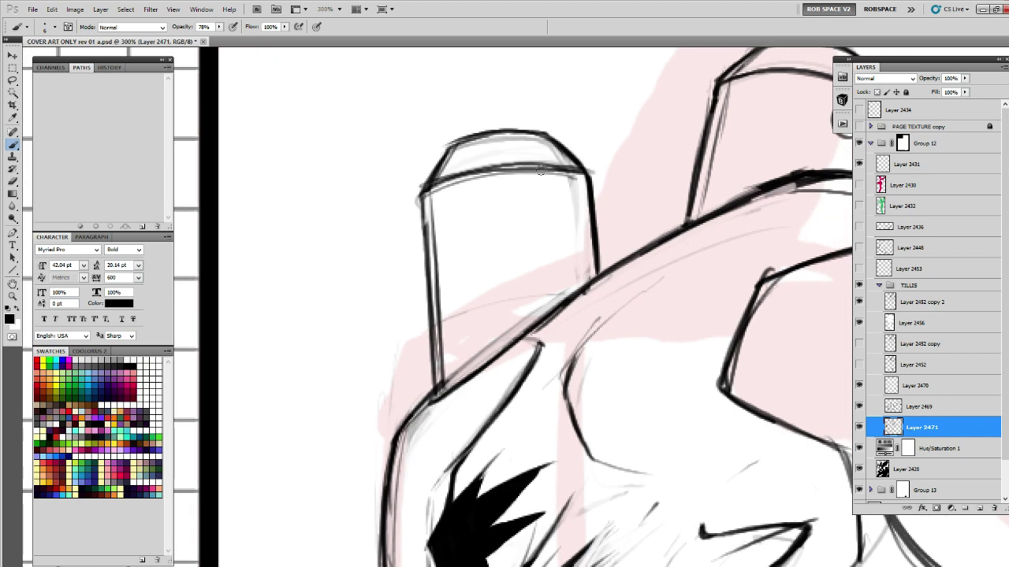
Draw stepped panel lines on the front sides of the front and middle studs.
mouse_move(572, 173)
mouse_down()
mouse_move(466, 178)
mouse_move(470, 236)
mouse_up()
mouse_move(467, 194)
mouse_down()
mouse_move(457, 265)
mouse_move(429, 268)
mouse_move(425, 246)
mouse_move(426, 258)
mouse_move(446, 266)
mouse_move(465, 196)
mouse_move(498, 170)
mouse_move(465, 189)
mouse_move(465, 255)
mouse_move(430, 268)
mouse_move(461, 253)
mouse_move(466, 195)
mouse_move(486, 180)
mouse_move(464, 258)
mouse_up()
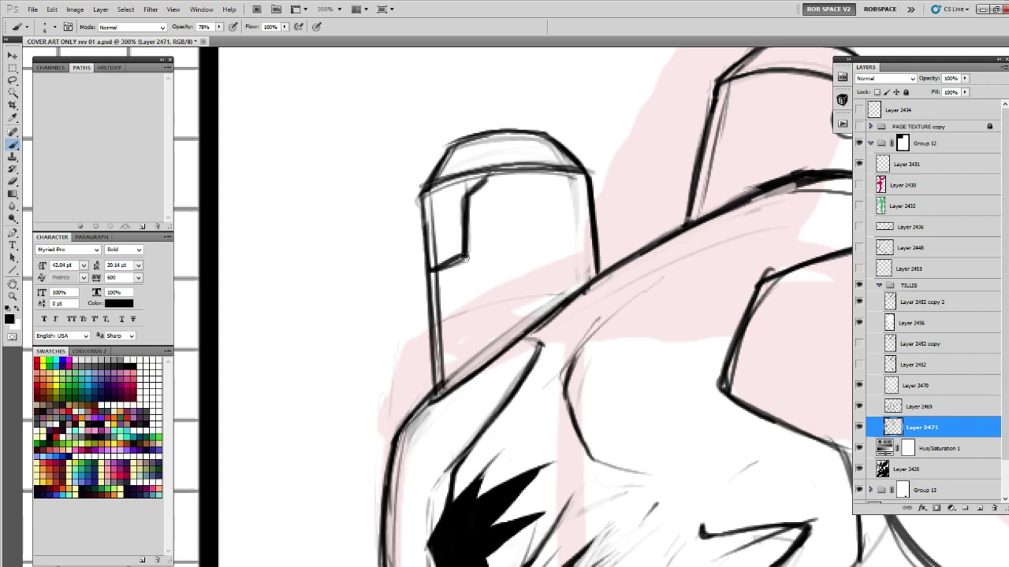
drag(666, 247, 452, 328)
mouse_move(499, 175)
mouse_down()
mouse_move(491, 237)
mouse_move(537, 217)
mouse_move(551, 174)
mouse_move(569, 168)
mouse_move(522, 228)
mouse_move(485, 236)
mouse_up()
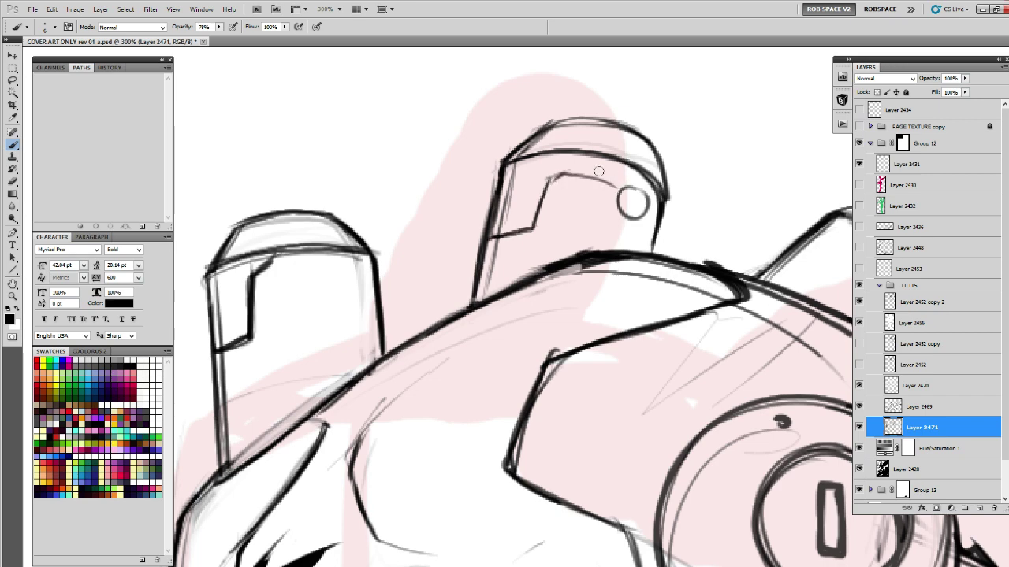
Fade the upper corner of the front stud's panel line and continue the line across the stud below the rim.
drag(401, 272, 535, 211)
key(e)
mouse_move(414, 201)
mouse_down()
mouse_move(385, 220)
mouse_move(376, 280)
mouse_move(387, 215)
mouse_move(402, 214)
mouse_move(381, 225)
mouse_move(363, 290)
mouse_up()
key(b)
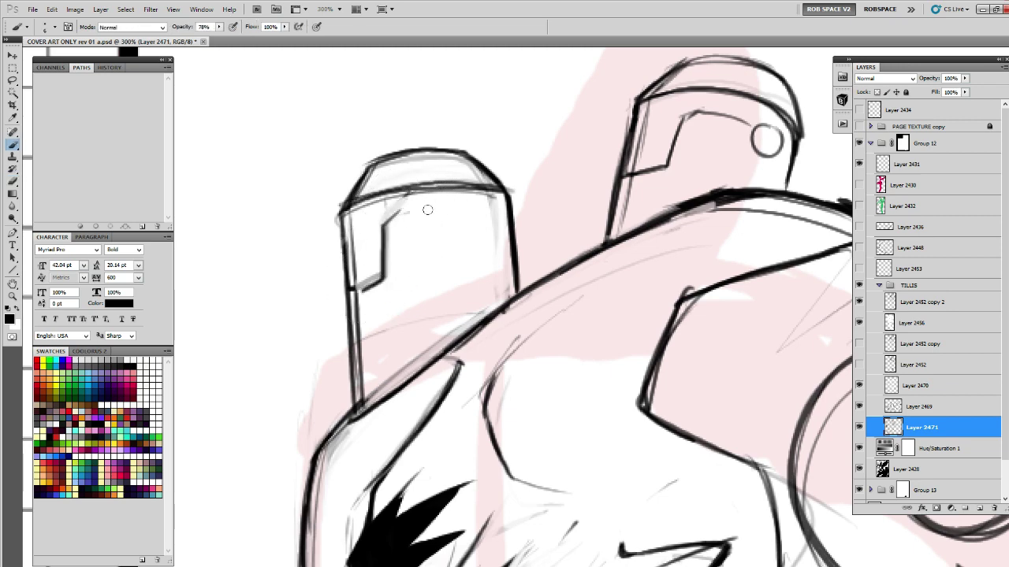
mouse_move(394, 215)
mouse_down()
mouse_move(501, 209)
mouse_move(456, 208)
mouse_move(483, 205)
mouse_move(459, 234)
mouse_move(462, 204)
mouse_up()
Draw a matching stepped panel line on the rear stud and darken it toward the round bolt.
drag(668, 260, 310, 298)
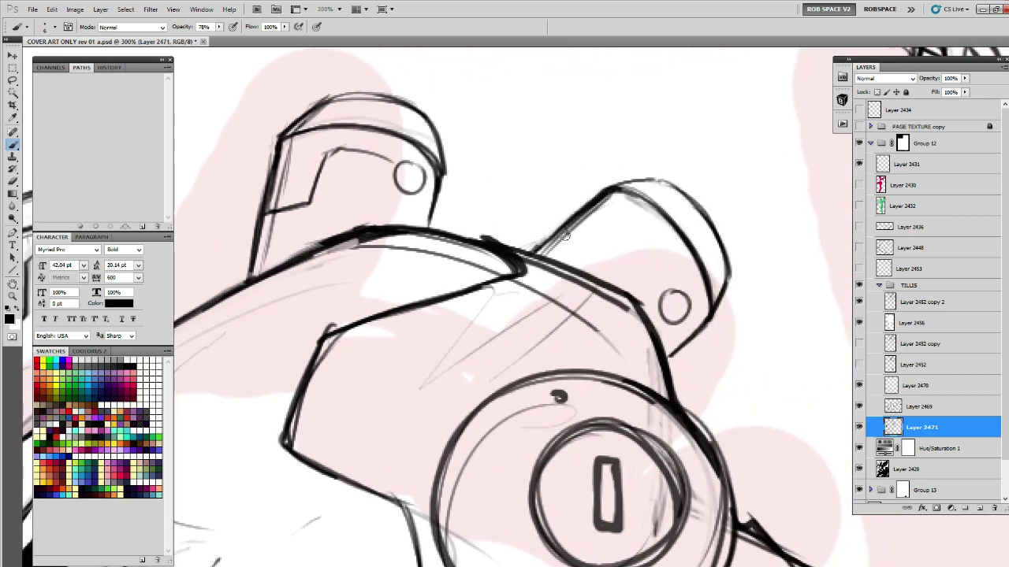
drag(585, 234, 620, 222)
mouse_move(664, 251)
mouse_down()
mouse_move(554, 226)
mouse_move(609, 307)
mouse_move(605, 298)
mouse_move(593, 312)
mouse_move(613, 289)
mouse_move(608, 316)
mouse_up()
key(e)
key(b)
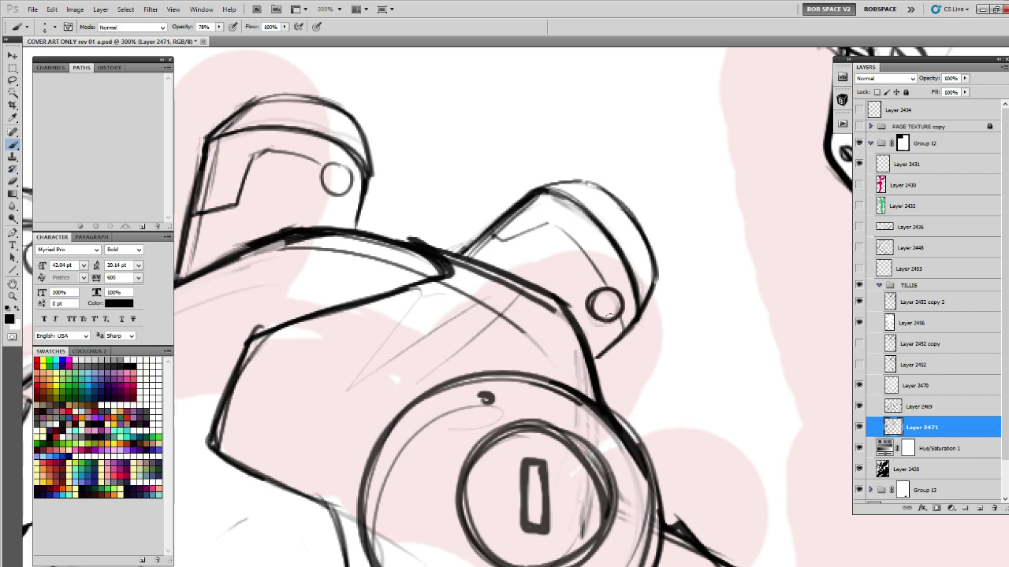
drag(545, 220, 594, 264)
drag(620, 281, 677, 269)
mouse_move(601, 211)
mouse_down()
mouse_move(542, 224)
mouse_move(610, 216)
mouse_up()
Re-ink the outer curve of the rear stud's cap and its lower side.
drag(636, 171, 715, 259)
drag(683, 203, 504, 235)
key(ctrl+z)
mouse_move(472, 204)
mouse_down()
mouse_move(534, 294)
mouse_move(503, 235)
mouse_move(533, 296)
mouse_move(519, 325)
mouse_up()
drag(480, 369, 475, 379)
drag(497, 352, 474, 382)
Give the back of the middle stud's cap a sharper corner and add a slot to the stud's bolt.
drag(377, 249, 708, 304)
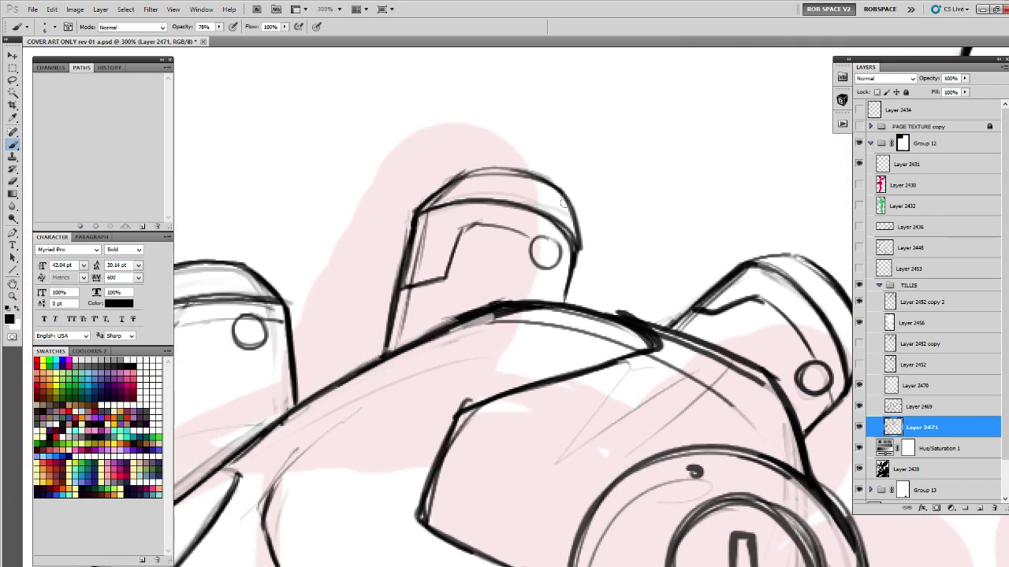
drag(564, 204, 581, 248)
key(e)
mouse_move(568, 184)
mouse_down()
mouse_move(590, 251)
mouse_move(578, 210)
mouse_move(567, 269)
mouse_move(546, 258)
mouse_up()
key(b)
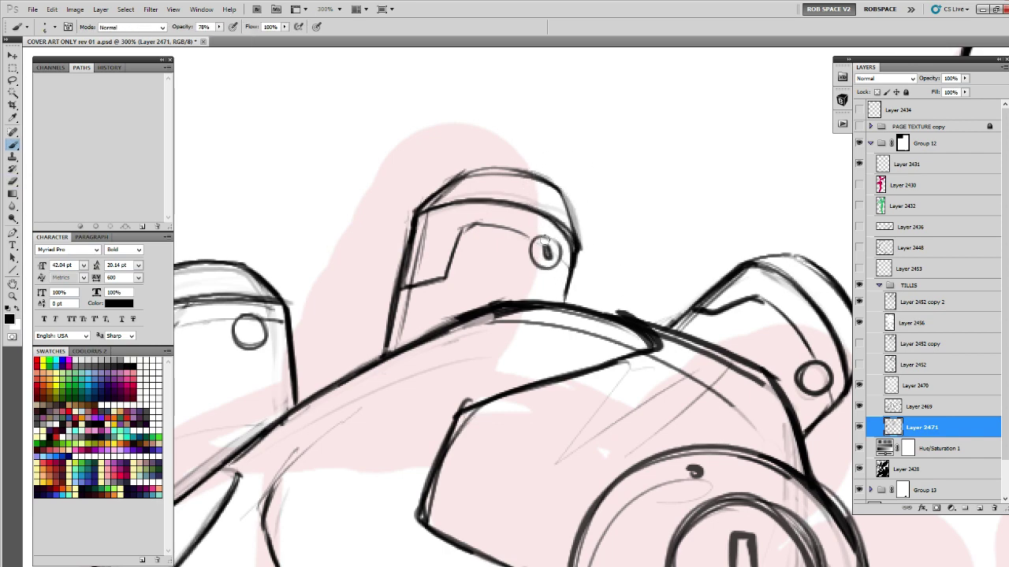
mouse_move(491, 228)
mouse_down()
mouse_move(605, 187)
mouse_move(528, 244)
mouse_up()
Darken the front stud's panel line, clean up its front end with the Eraser, and add a slot to its bolt.
drag(462, 267, 604, 228)
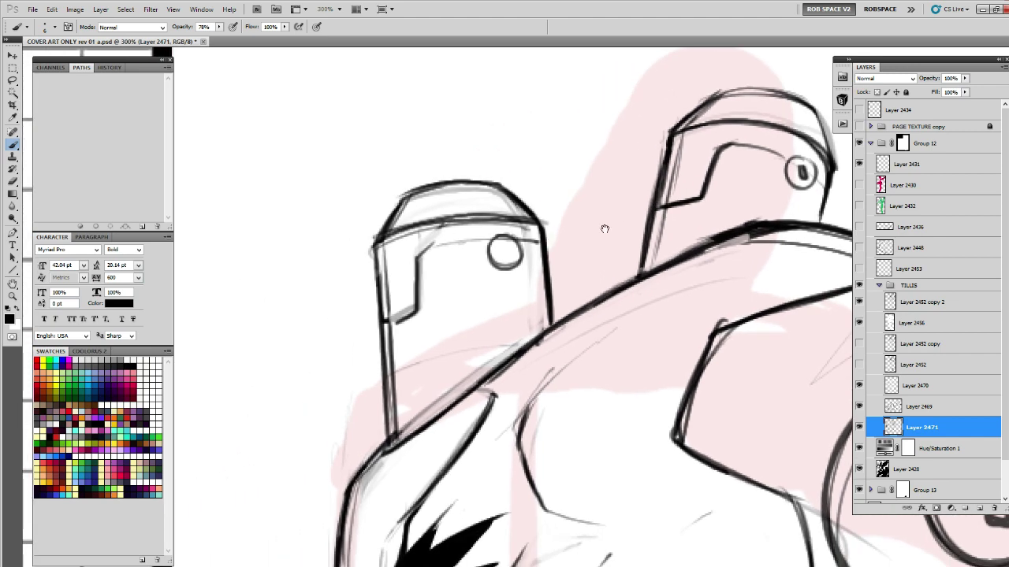
mouse_move(465, 239)
mouse_down()
mouse_move(418, 307)
mouse_move(378, 327)
mouse_move(378, 261)
mouse_up()
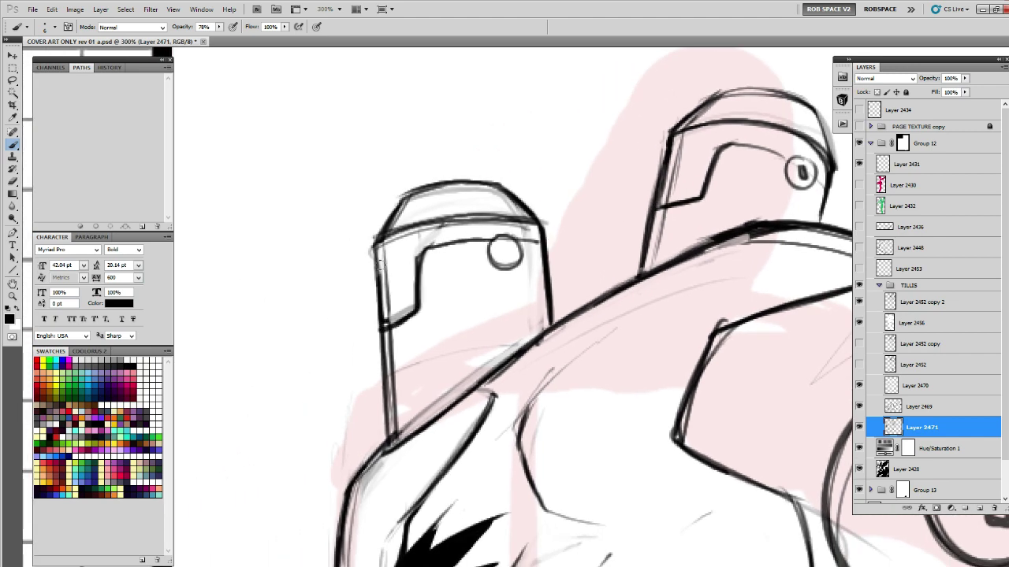
key(e)
mouse_move(384, 323)
mouse_down()
mouse_move(396, 313)
mouse_move(378, 260)
mouse_move(381, 335)
mouse_up()
key(b)
drag(511, 241, 504, 255)
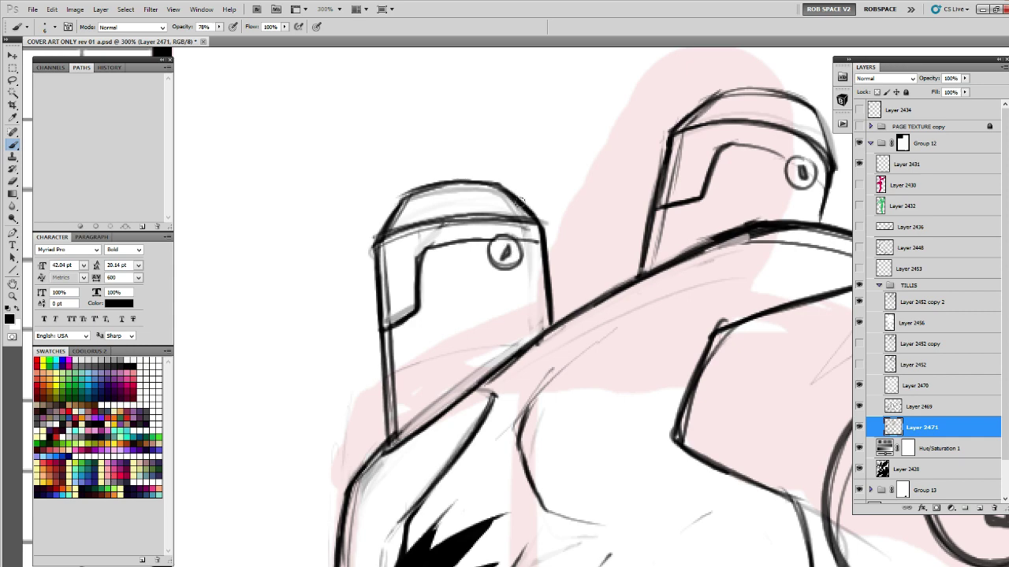
Re-ink the top of the front stud's cap and its sloping back corner.
drag(421, 189, 523, 199)
drag(532, 255, 346, 298)
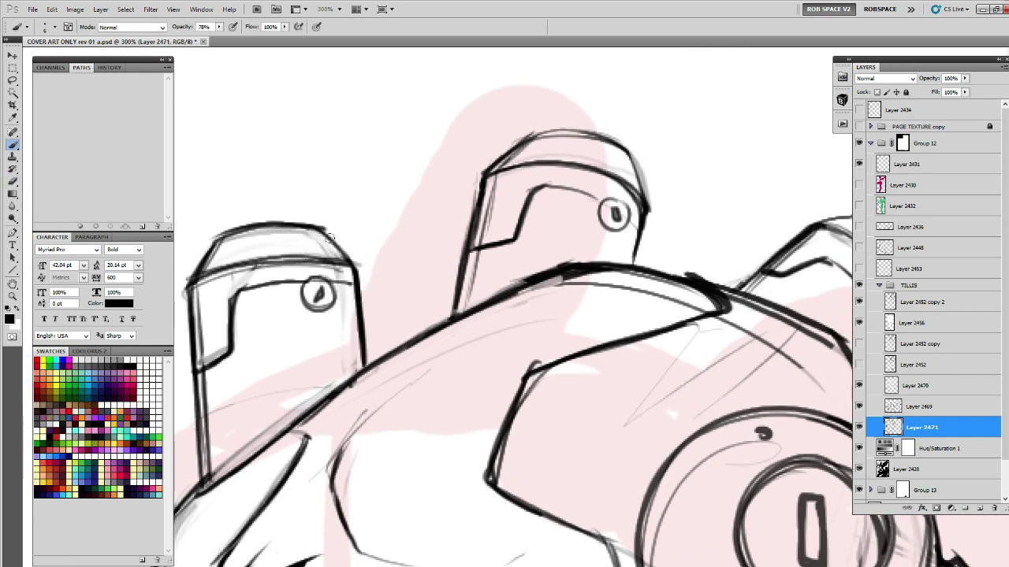
drag(325, 232, 356, 267)
drag(321, 233, 342, 254)
Touch up the head's rear contour where the skull line meets the ear disc, and review the whole head.
key(z)
alt+click(582, 248)
alt+click(581, 249)
alt+click(581, 248)
drag(695, 362, 566, 281)
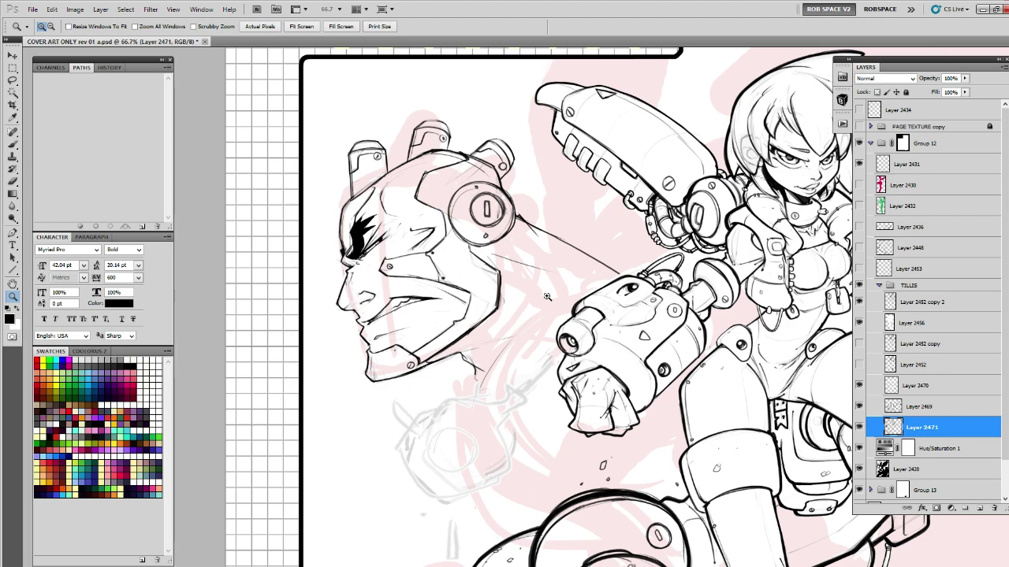
click(498, 165)
click(498, 165)
mouse_move(498, 165)
mouse_down()
mouse_move(441, 204)
mouse_move(402, 202)
mouse_up()
key(b)
drag(405, 262, 361, 196)
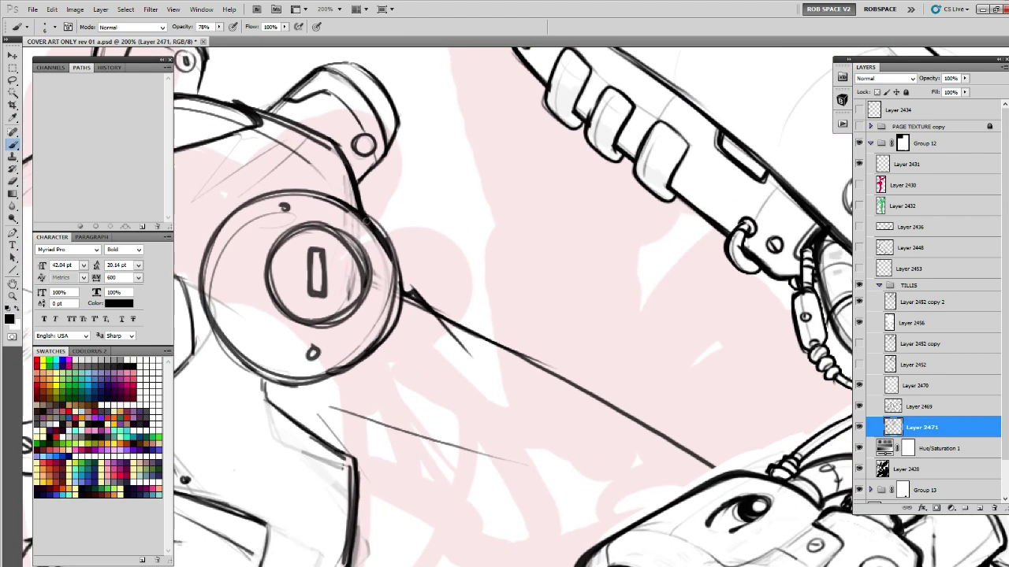
mouse_move(422, 293)
mouse_down()
mouse_move(517, 370)
mouse_move(475, 314)
mouse_move(454, 238)
mouse_up()
key(z)
alt+click(498, 294)
alt+click(499, 293)
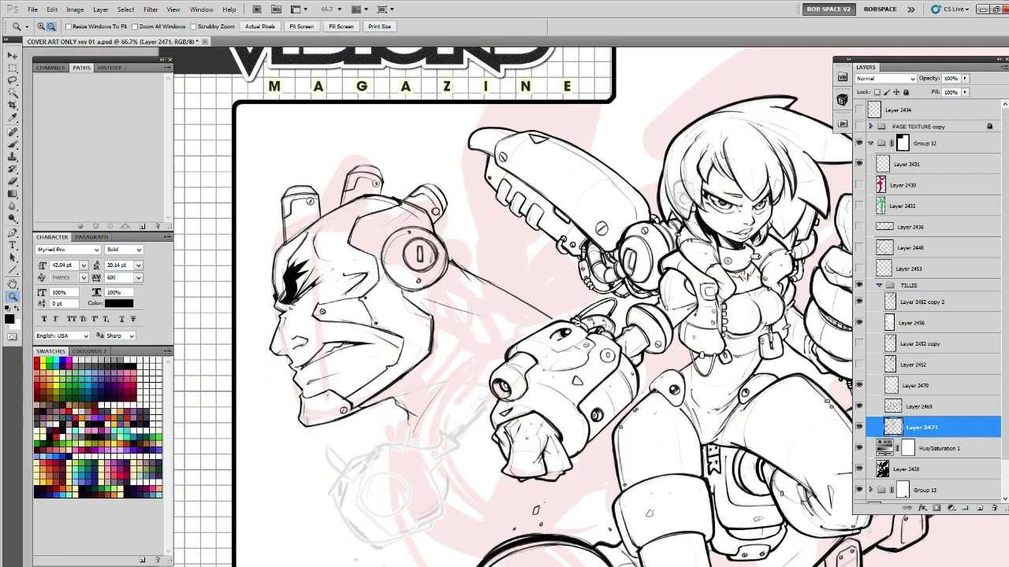
drag(562, 334, 474, 219)
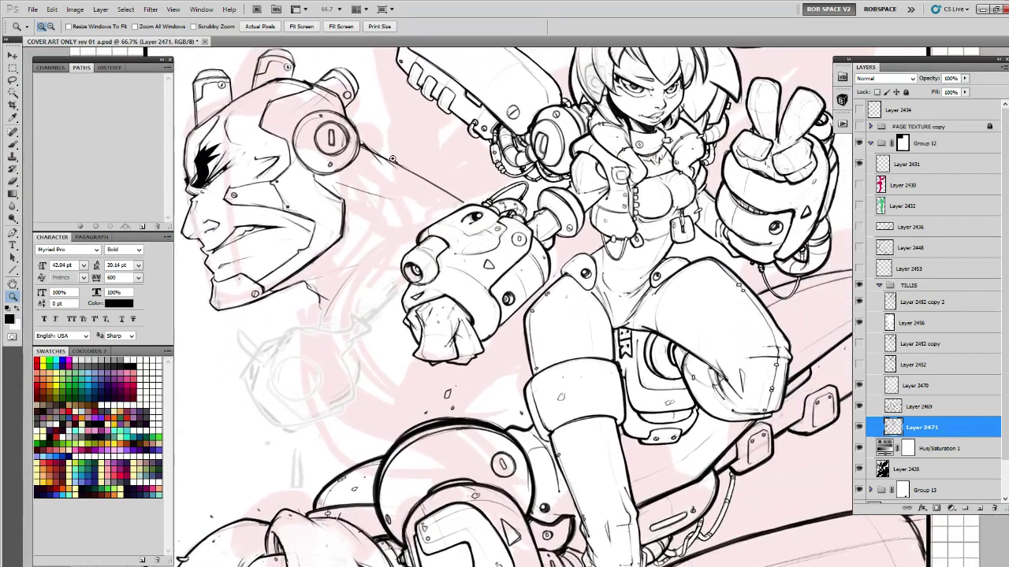
Extend the thin lower line trailing behind the head's ear disc towards the heroine's mechanical arm with the Brush.
key(b)
drag(413, 171, 488, 194)
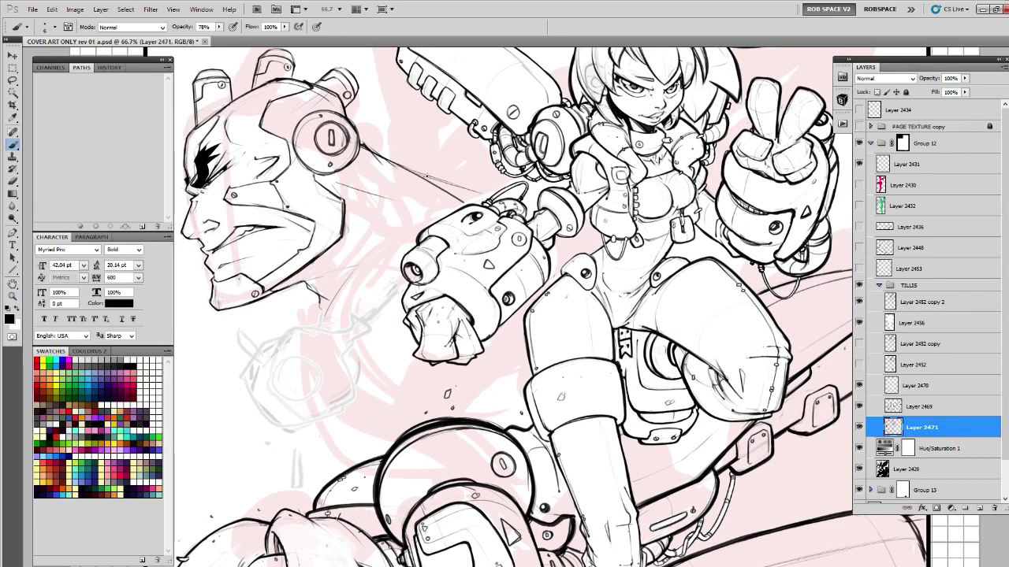
drag(534, 226, 661, 186)
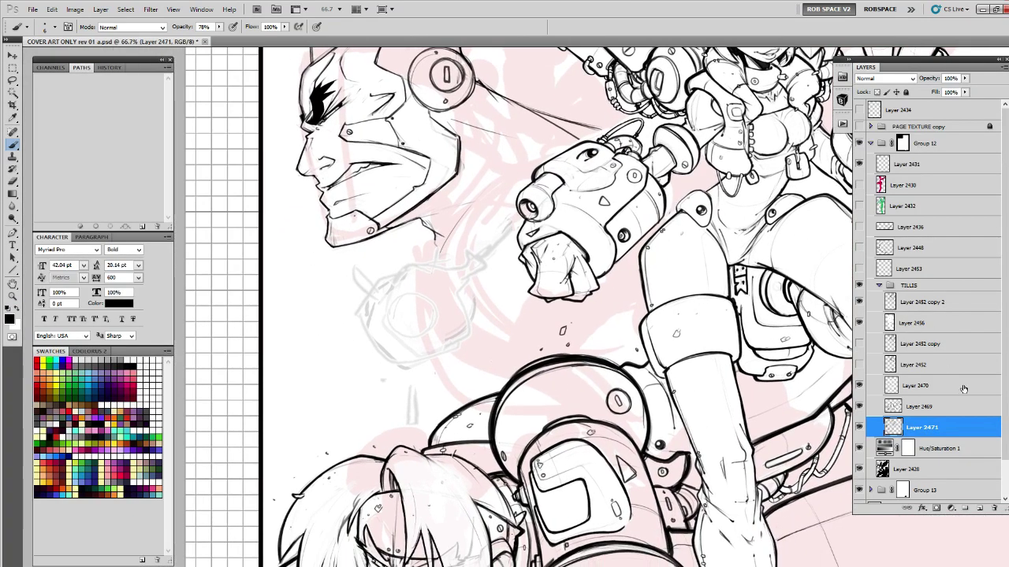
Add a new layer and sketch the front line below the chin and the shoulder contour curving down to the long-haired man's hair.
click(977, 510)
drag(633, 245, 619, 254)
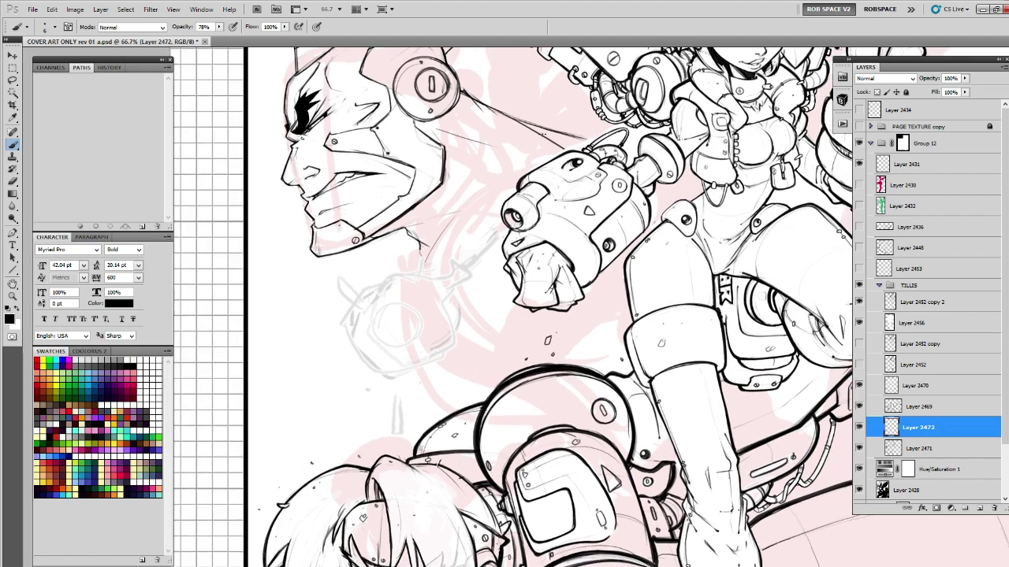
drag(509, 205, 489, 211)
drag(553, 183, 527, 178)
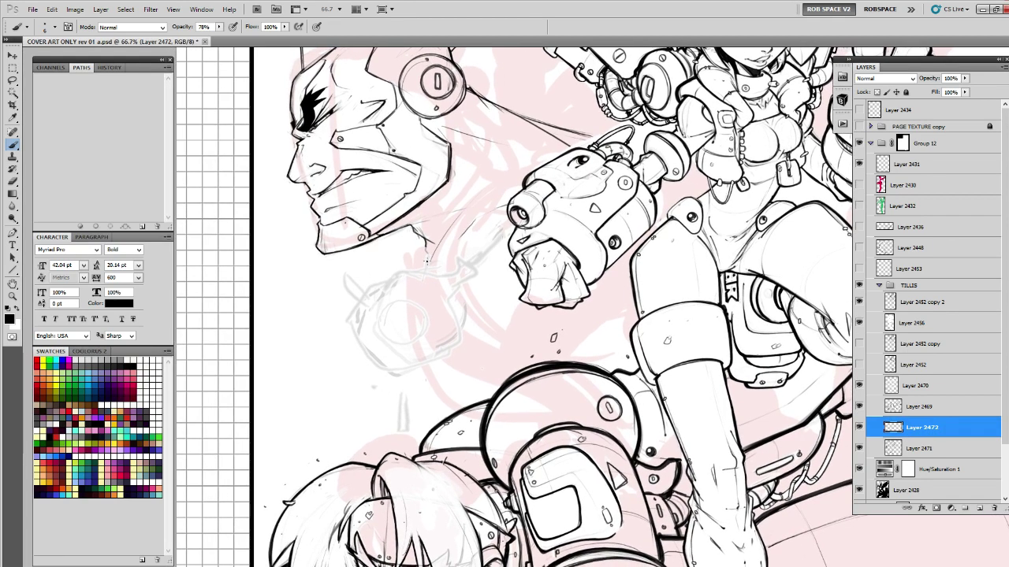
drag(341, 271, 335, 366)
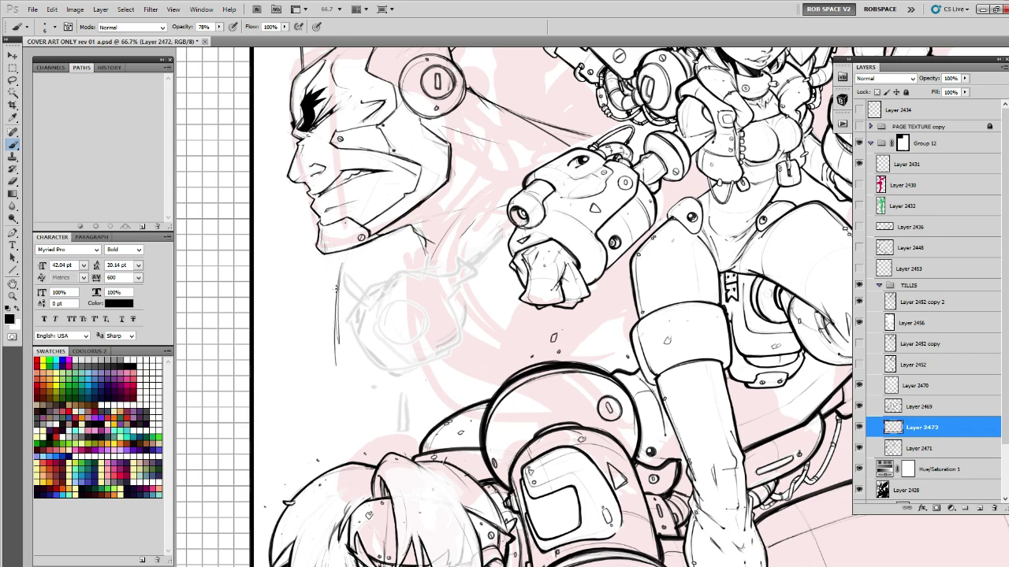
drag(344, 262, 287, 350)
mouse_move(312, 301)
mouse_down()
mouse_move(271, 387)
mouse_move(296, 471)
mouse_move(286, 341)
mouse_up()
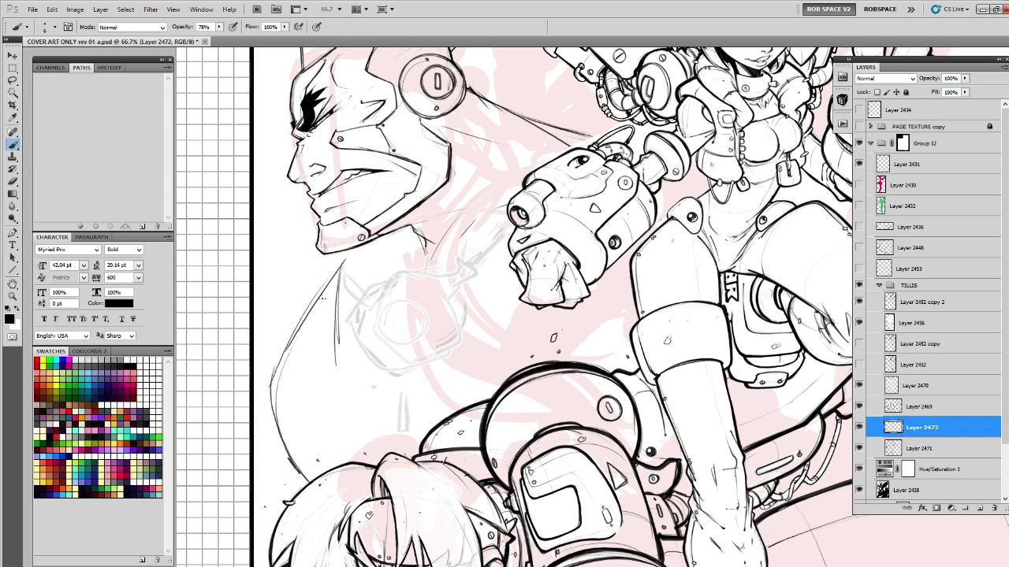
Sketch the two long edges of the coat opening down the chest and strengthen the front line below the chin.
drag(665, 385, 564, 447)
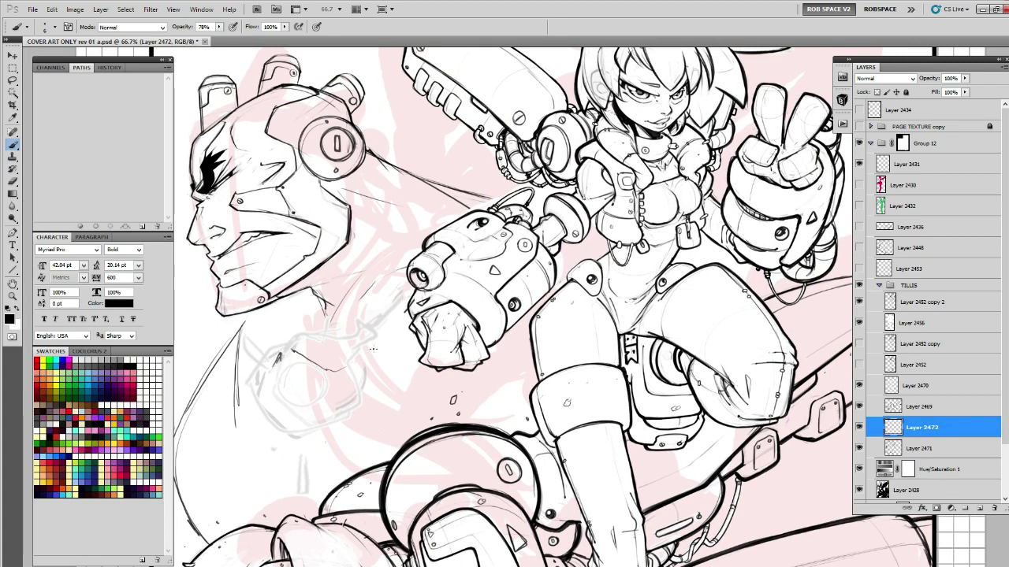
drag(339, 359, 344, 410)
drag(347, 421, 359, 461)
mouse_move(339, 359)
mouse_down()
mouse_move(343, 410)
mouse_move(287, 431)
mouse_up()
drag(285, 434, 290, 477)
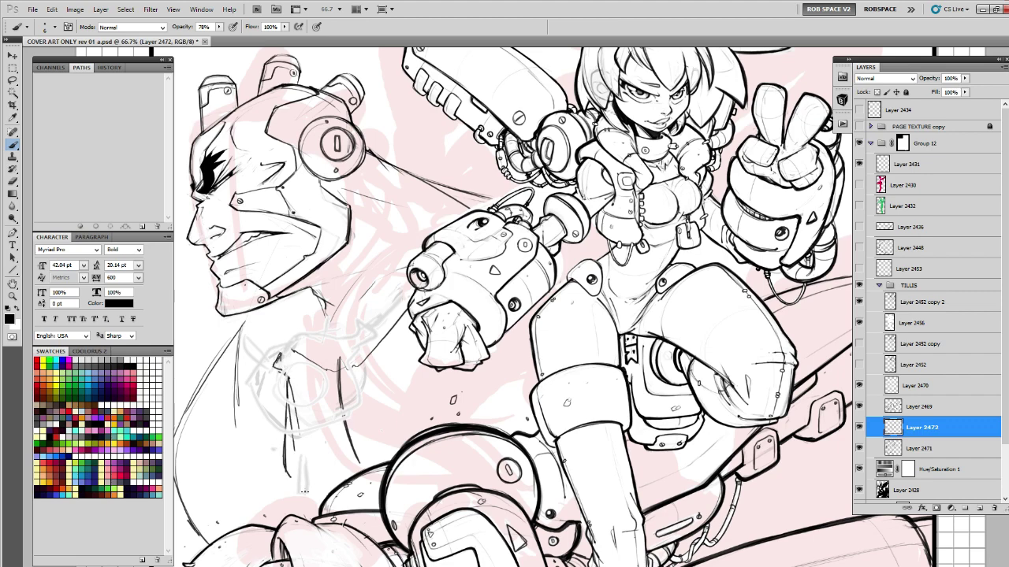
drag(252, 335, 353, 291)
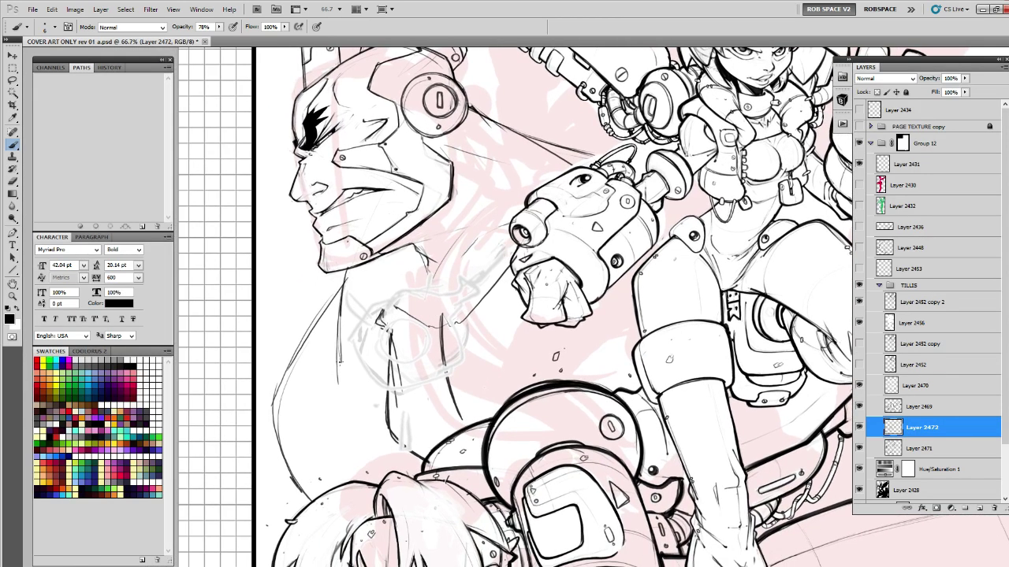
drag(341, 388, 348, 269)
Fade the front line below the chin with the Eraser and draw a slanted lapel edge from its lower end to the collar.
mouse_move(512, 352)
mouse_down()
mouse_move(585, 392)
mouse_move(550, 291)
mouse_move(562, 290)
mouse_up()
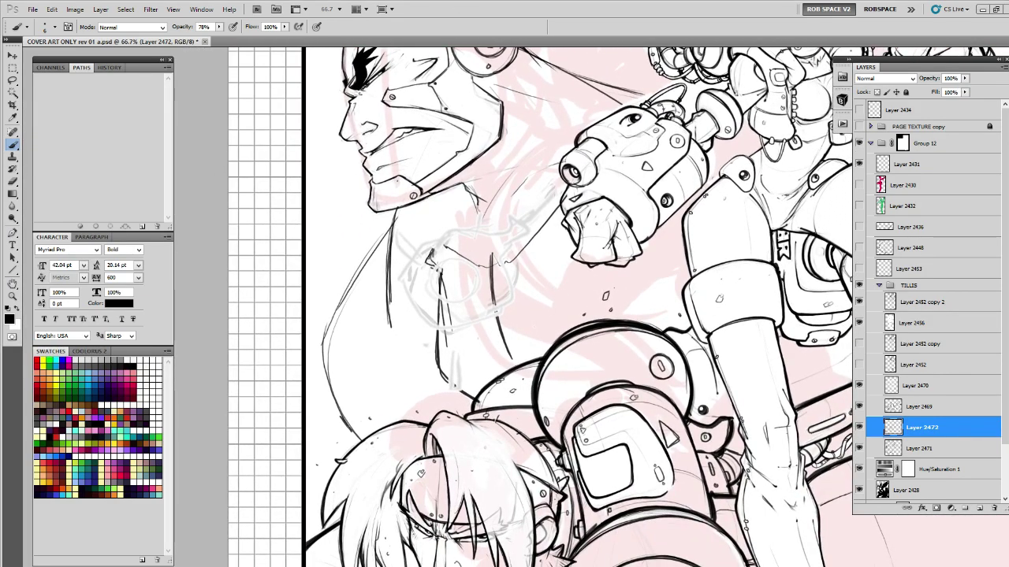
drag(480, 325, 473, 284)
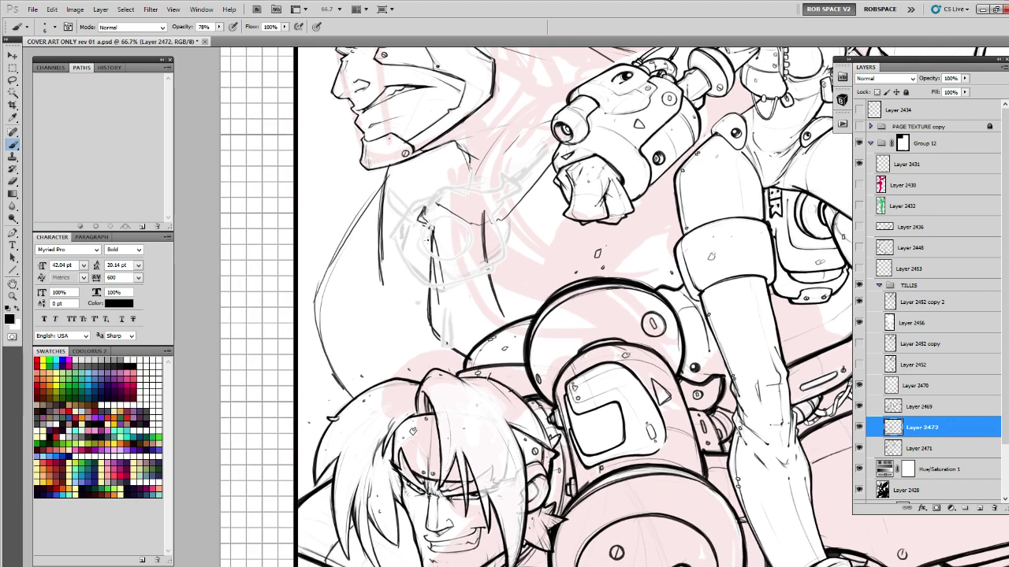
key(e)
key(b)
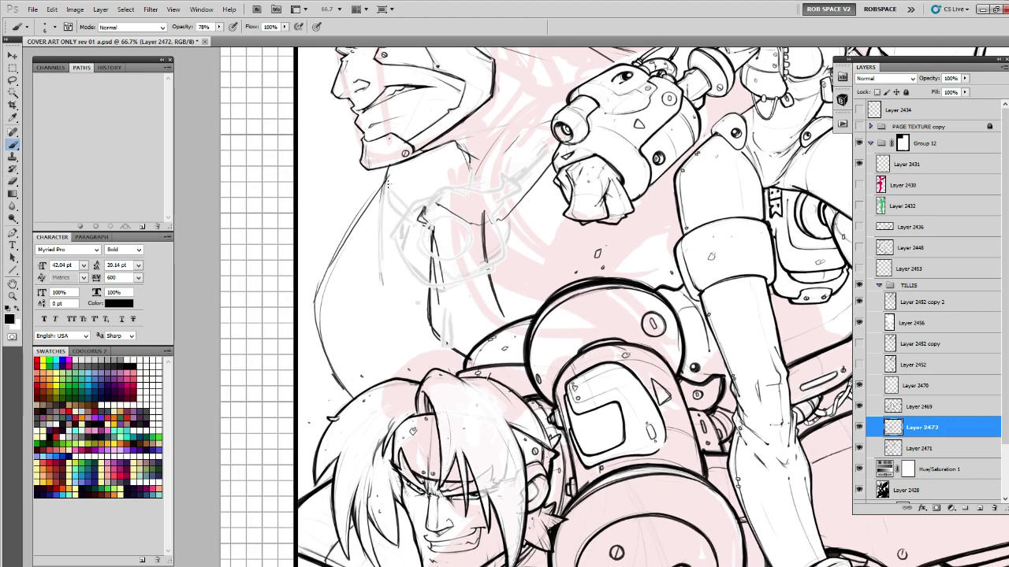
drag(381, 262, 424, 208)
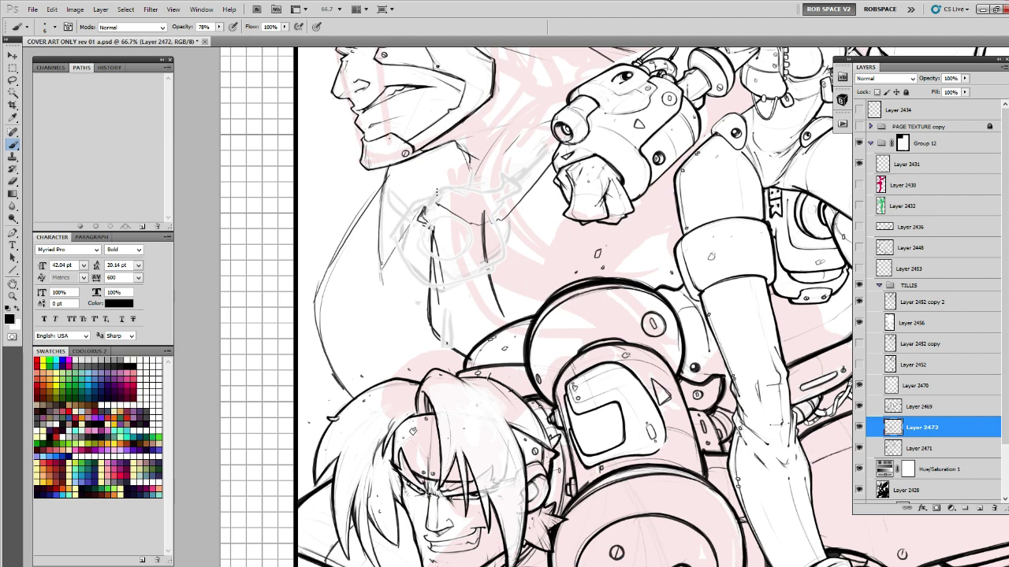
Fade the rough front shoulder contour with the Eraser and redraw it darker down to the long-haired man's hair.
key(e)
mouse_move(363, 213)
mouse_down()
mouse_move(323, 346)
mouse_move(327, 364)
mouse_up()
key(b)
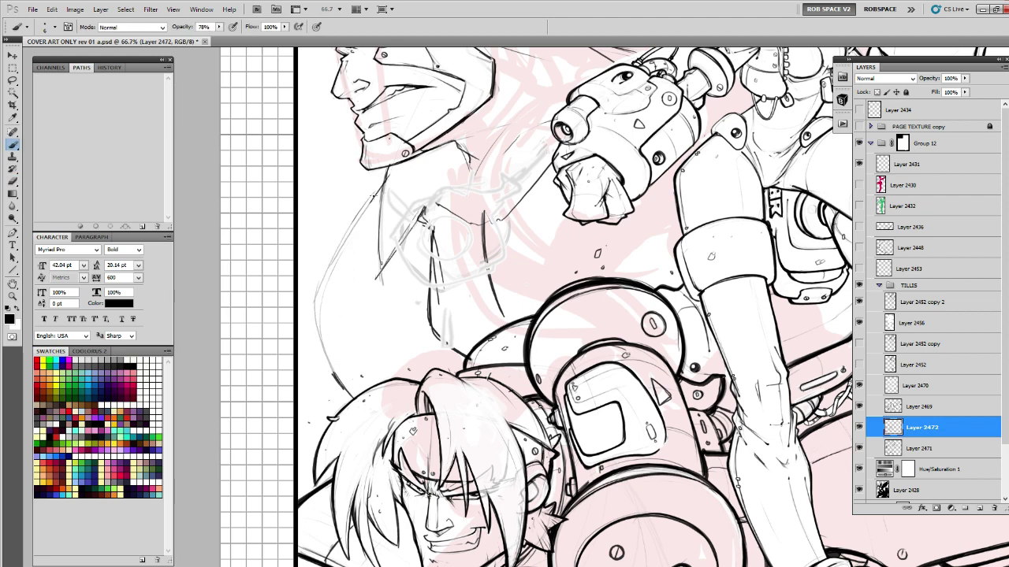
drag(362, 211, 319, 307)
drag(318, 309, 366, 172)
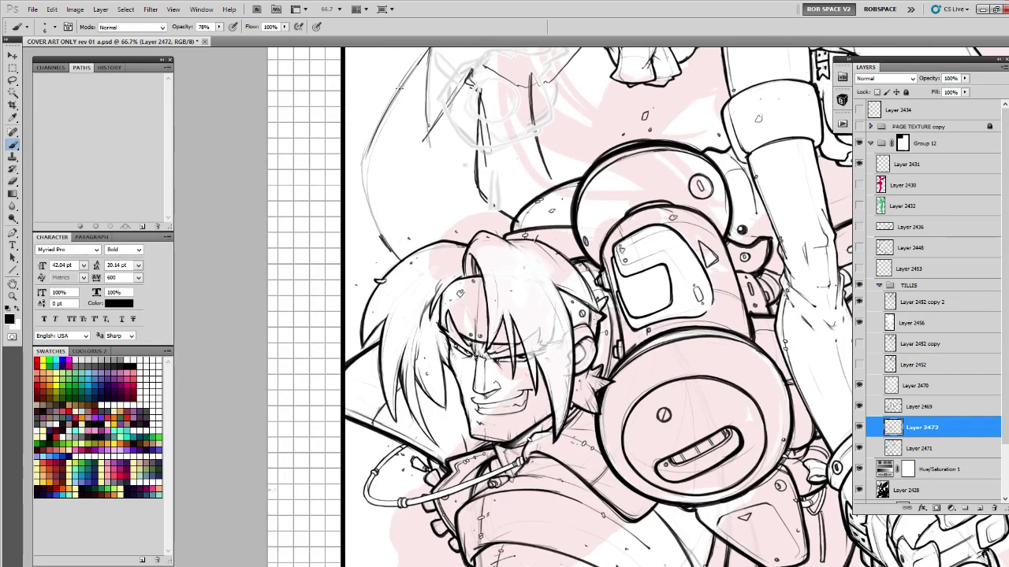
drag(397, 90, 357, 167)
mouse_move(377, 126)
mouse_down()
mouse_move(358, 183)
mouse_move(381, 246)
mouse_up()
drag(364, 211, 395, 272)
drag(369, 148, 387, 263)
Draw a curved seam and two round buttons on the coat front, and touch up the shoulder contour.
drag(451, 97, 375, 202)
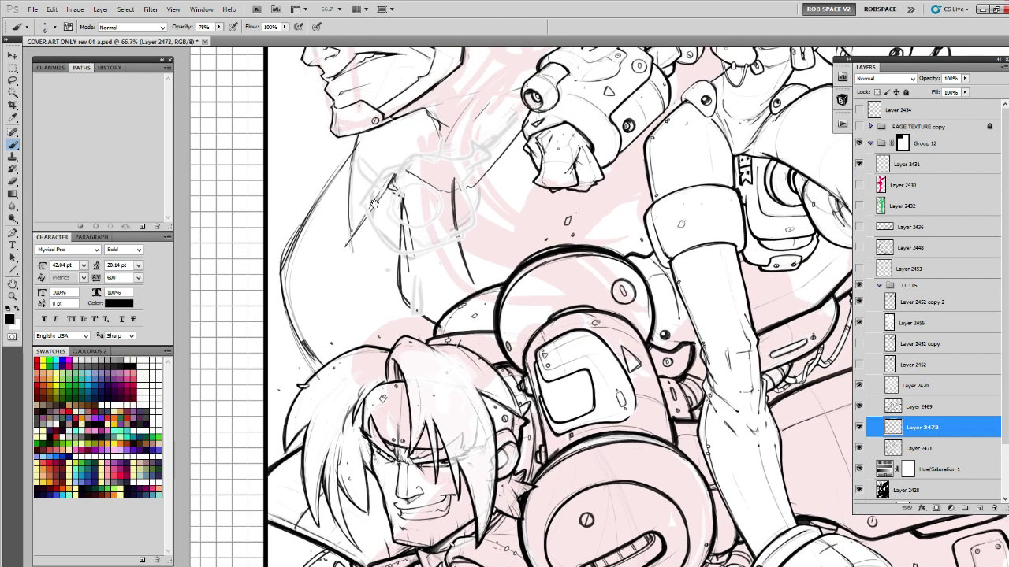
drag(297, 252, 384, 338)
mouse_move(371, 276)
mouse_down()
mouse_move(394, 245)
mouse_move(384, 250)
mouse_up()
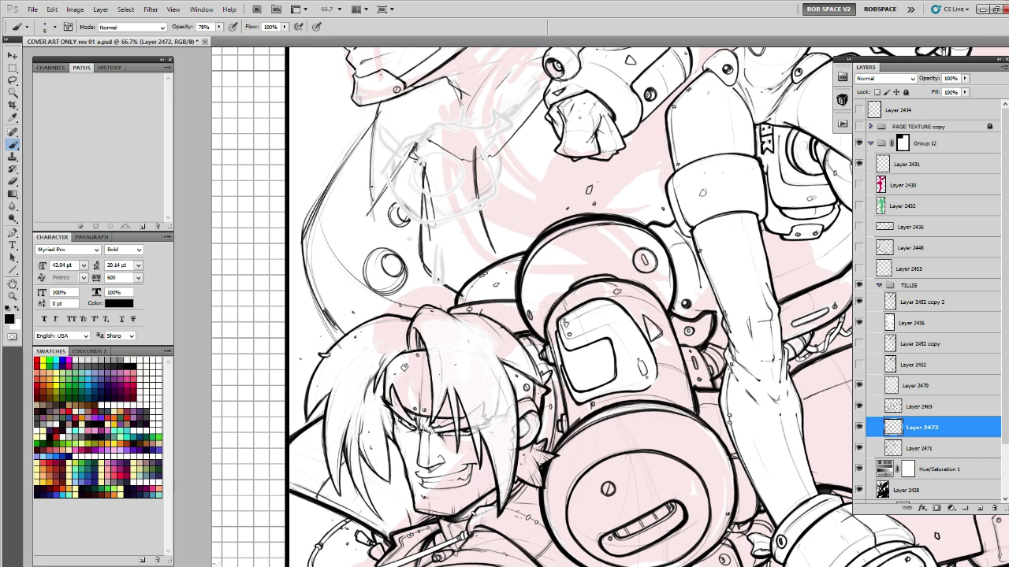
key(e)
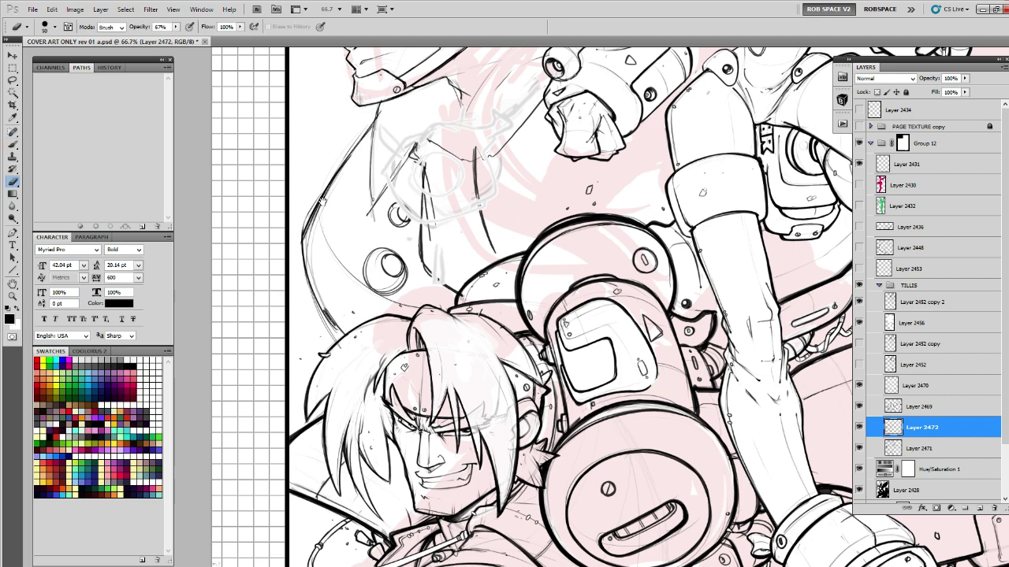
key(b)
mouse_move(322, 202)
mouse_down()
mouse_move(286, 297)
mouse_move(334, 283)
mouse_move(293, 306)
mouse_up()
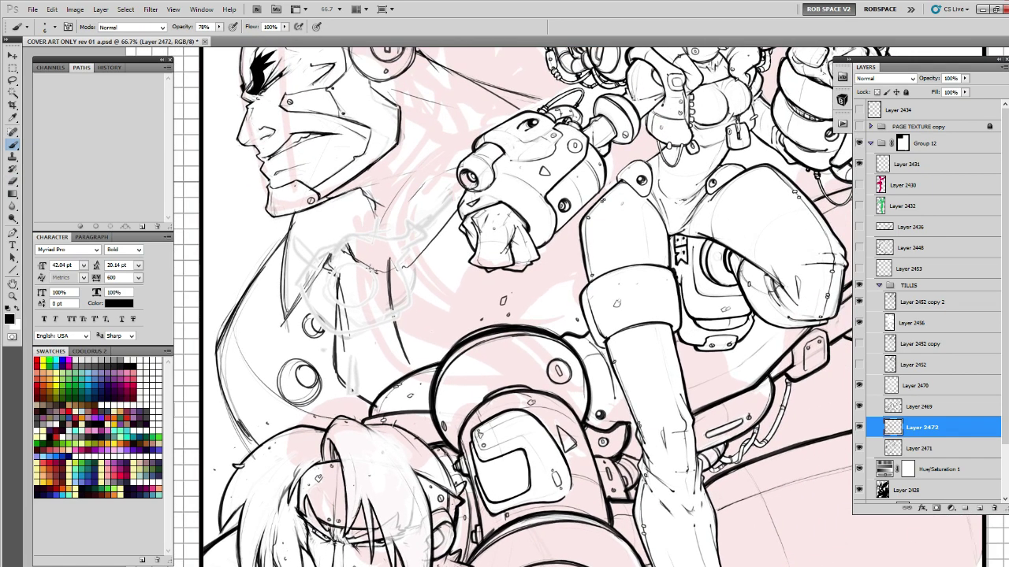
Move the coat sketch layer above Layer 2470, then clean up and redraw the pointed tip of the collar.
drag(911, 426, 908, 377)
key(e)
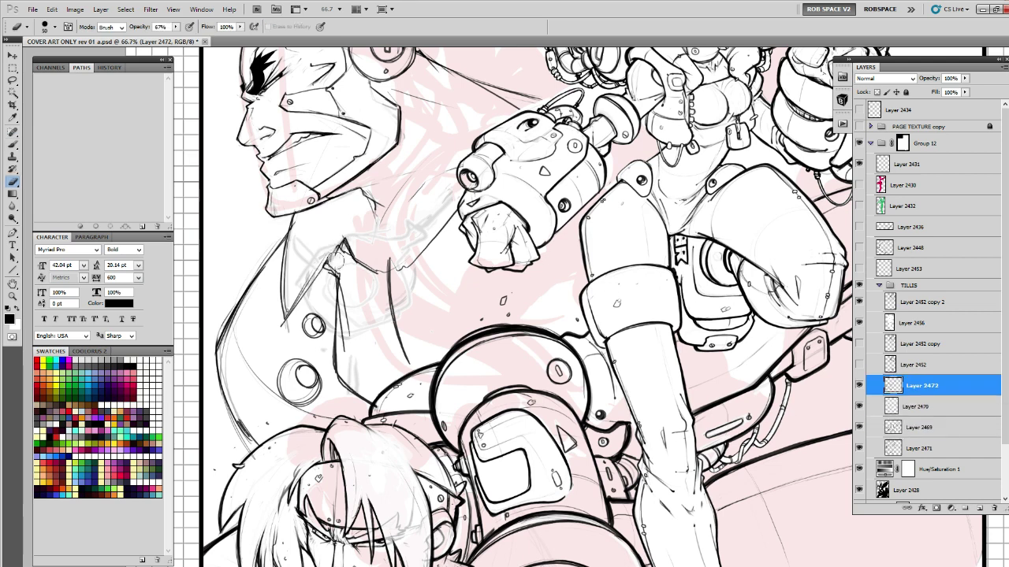
key(b)
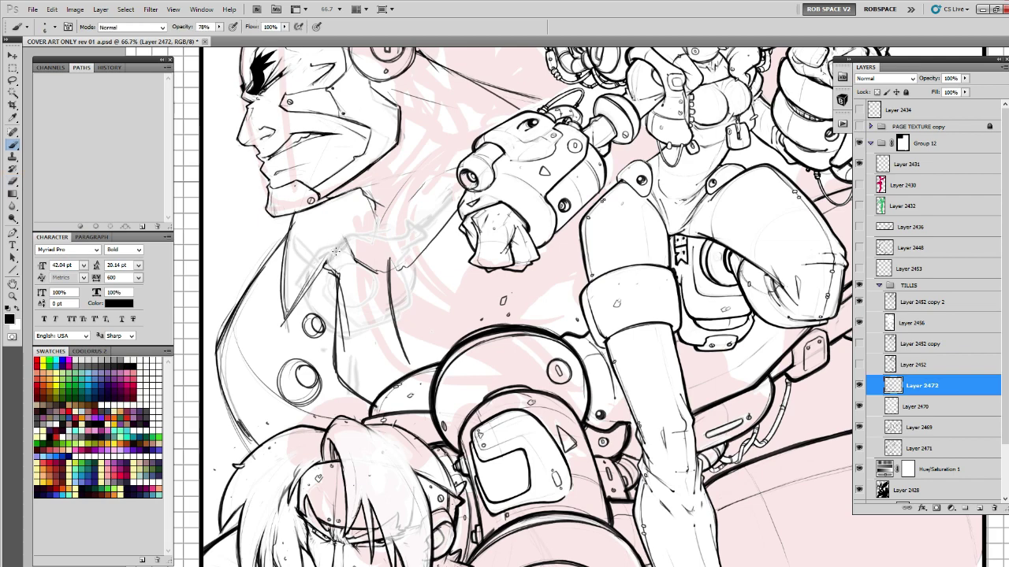
drag(341, 239, 369, 274)
Sketch the rear shoulder lines sloping down from beside the mechanical arm to the collar, reworking the lower one with the Eraser.
drag(494, 216, 396, 268)
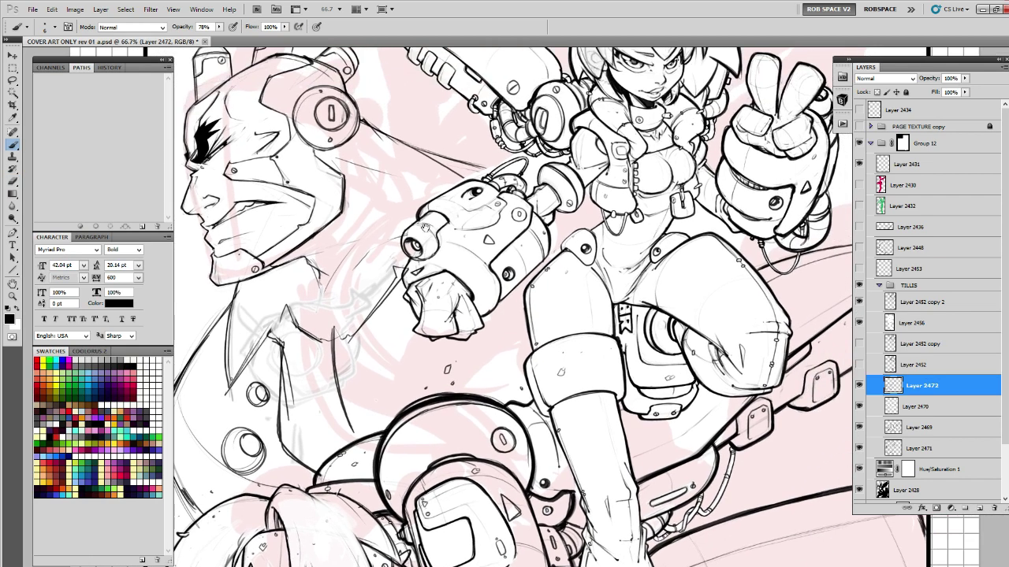
mouse_move(423, 203)
mouse_down()
mouse_move(373, 248)
mouse_move(375, 272)
mouse_up()
key(e)
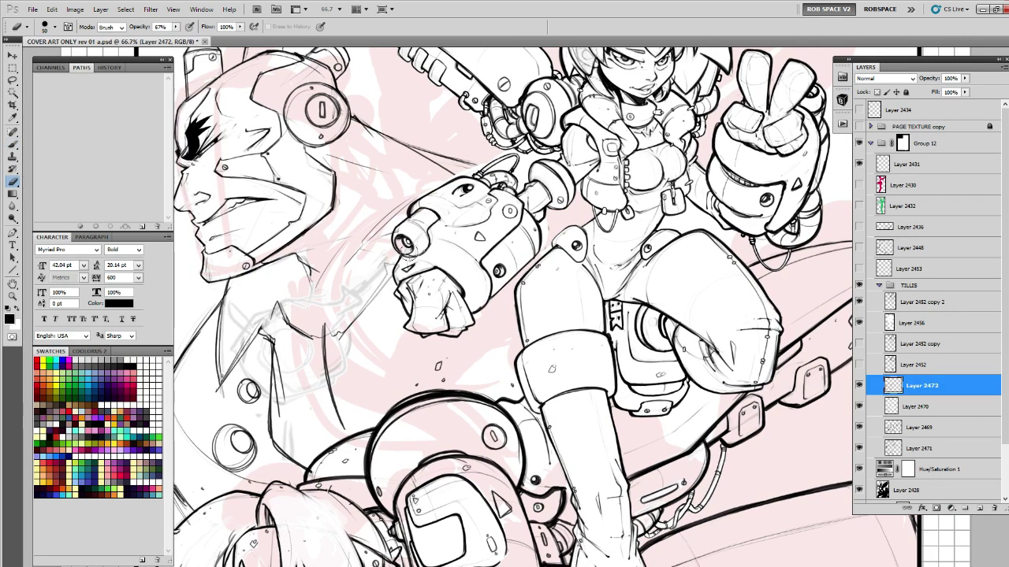
key(b)
drag(442, 242, 447, 236)
mouse_move(396, 264)
mouse_down()
mouse_move(327, 346)
mouse_move(326, 316)
mouse_move(334, 340)
mouse_up()
Set the Eraser opacity to 83%, fade the rear edge of the coat opening, and redraw it as a thinner curve.
key(e)
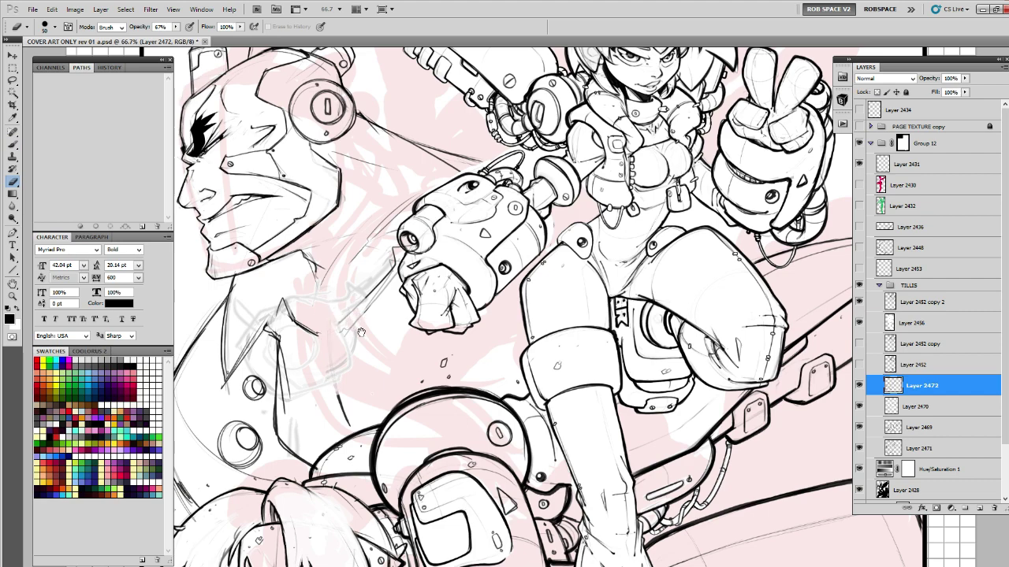
drag(296, 290, 352, 262)
drag(178, 41, 188, 40)
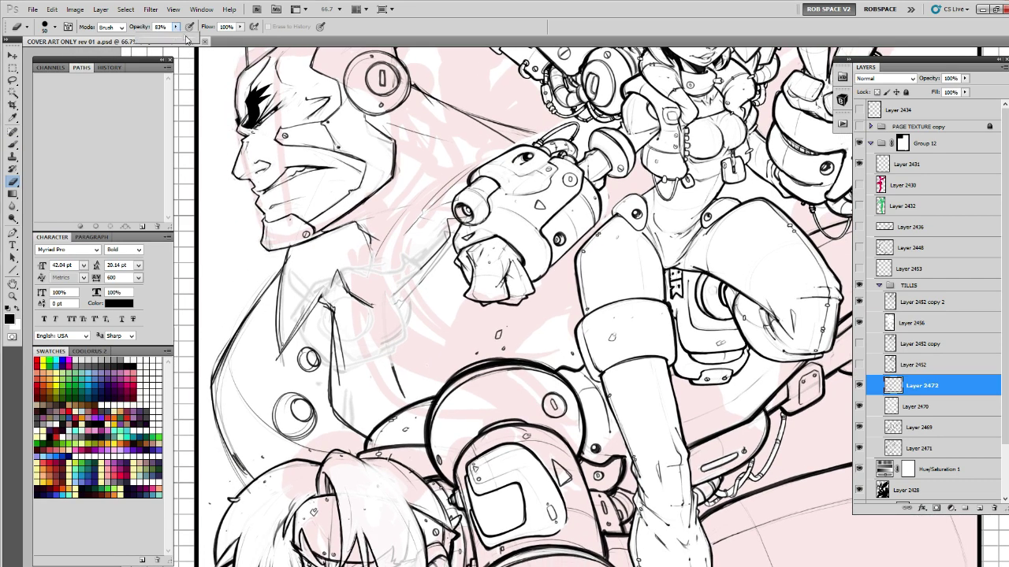
drag(397, 386, 402, 396)
key(b)
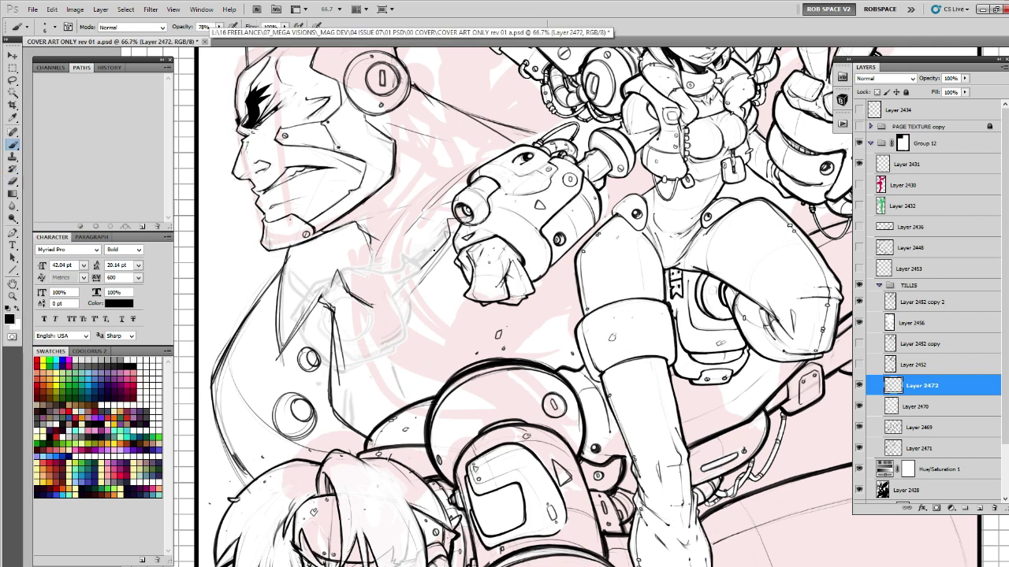
mouse_move(428, 262)
mouse_down()
mouse_move(382, 316)
mouse_move(406, 407)
mouse_up()
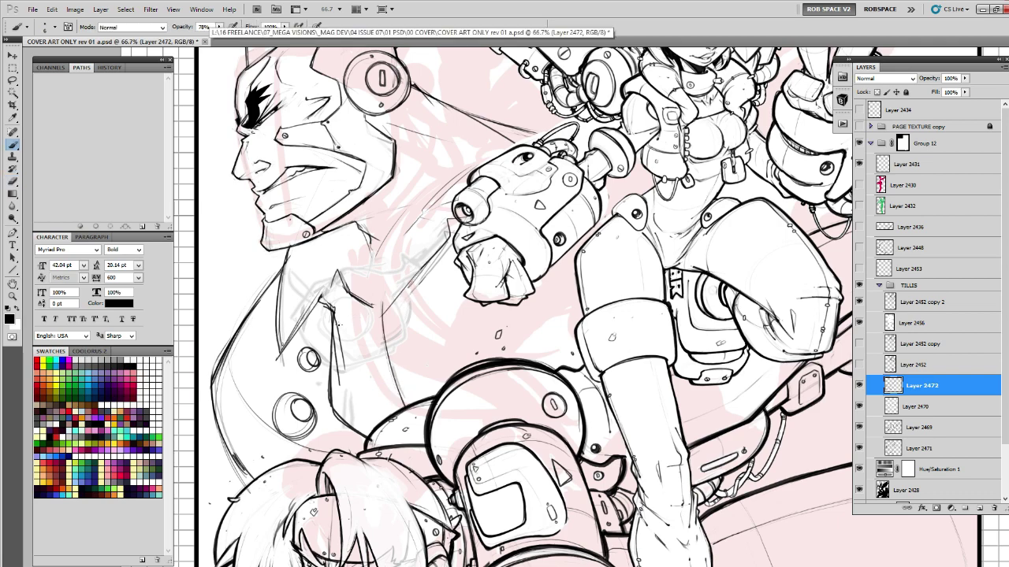
Fade the front edge of the coat opening and redraw both edges down to the armour below.
key(e)
mouse_move(334, 313)
mouse_down()
mouse_move(338, 415)
mouse_move(358, 432)
mouse_up()
key(b)
mouse_move(338, 380)
mouse_down()
mouse_move(334, 311)
mouse_move(363, 225)
mouse_move(361, 269)
mouse_up()
drag(366, 229, 361, 313)
drag(361, 312, 403, 348)
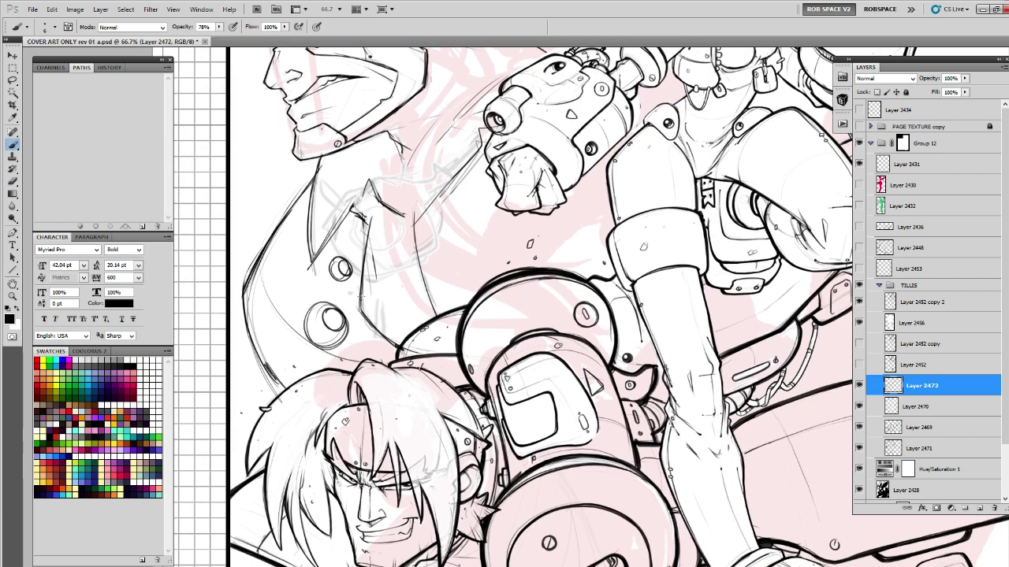
mouse_move(373, 224)
mouse_down()
mouse_move(359, 310)
mouse_move(449, 365)
mouse_up()
Draw the raised back of the collar below the jaw and darken the shoulder line beside the mechanical hand.
mouse_move(583, 358)
mouse_down()
mouse_move(547, 385)
mouse_move(485, 397)
mouse_up()
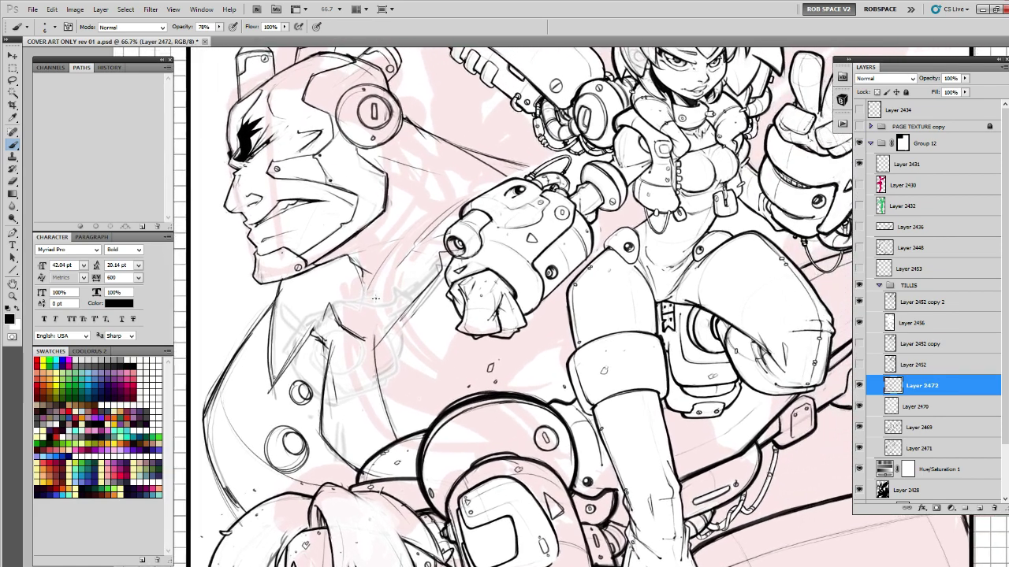
drag(363, 284, 374, 331)
drag(343, 281, 362, 334)
drag(437, 266, 391, 316)
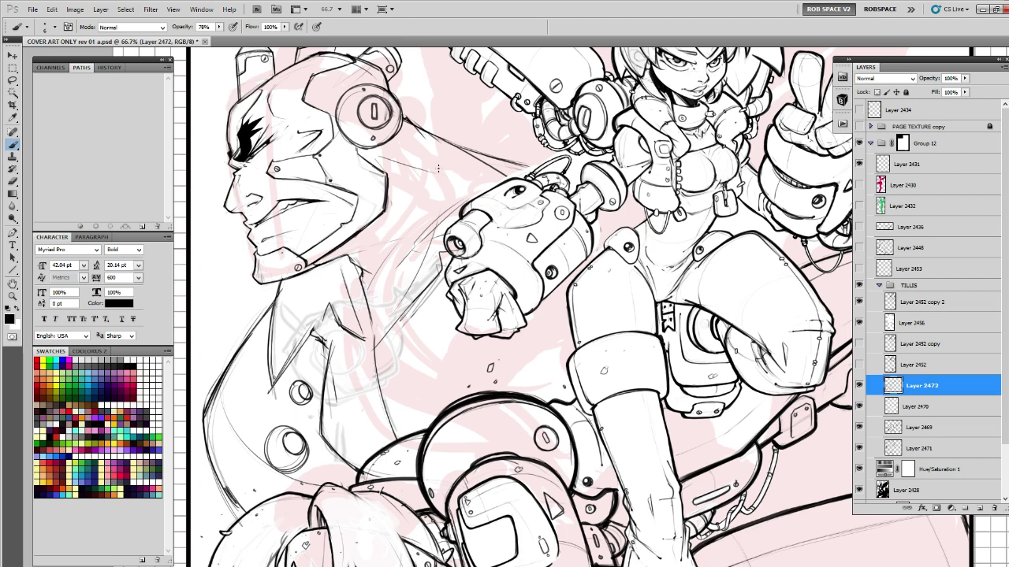
Sketch the rear body contour curving from the mechanical arm, behind its hand, down to the round shoulder armour.
mouse_move(438, 175)
mouse_down()
mouse_move(393, 273)
mouse_move(384, 319)
mouse_up()
drag(479, 200, 375, 186)
drag(406, 400, 466, 403)
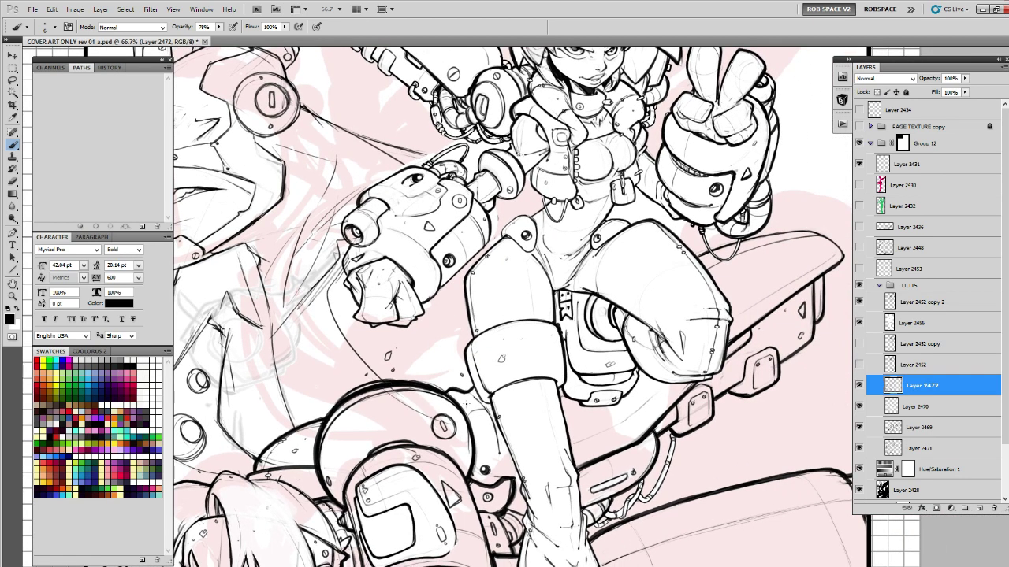
drag(327, 286, 384, 382)
mouse_move(461, 330)
mouse_down()
mouse_move(631, 392)
mouse_move(392, 392)
mouse_up()
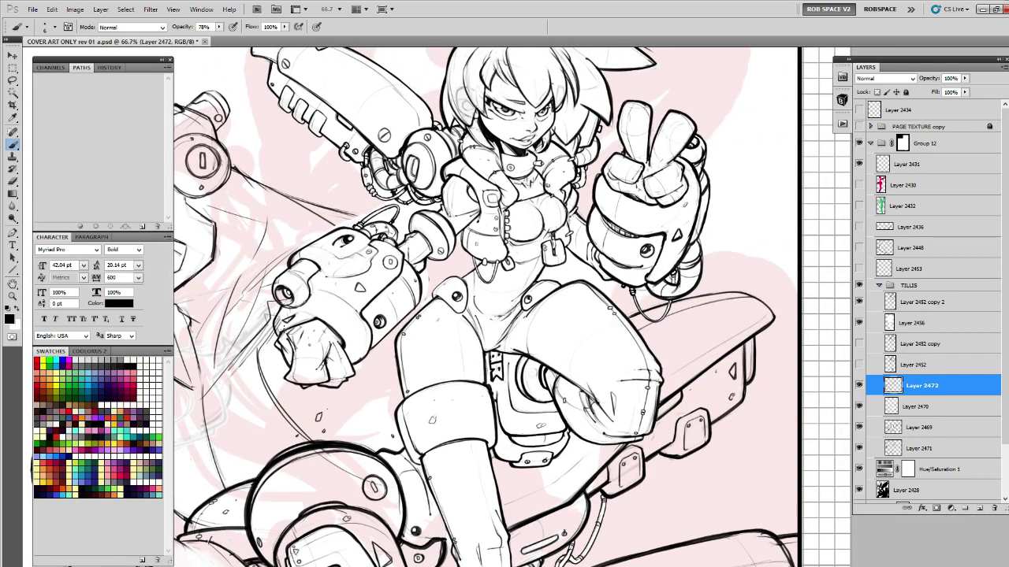
Review the whole cover and hide the coat sketch, Layer 2472.
key(z)
alt+click(568, 377)
alt+click(568, 378)
alt+click(568, 378)
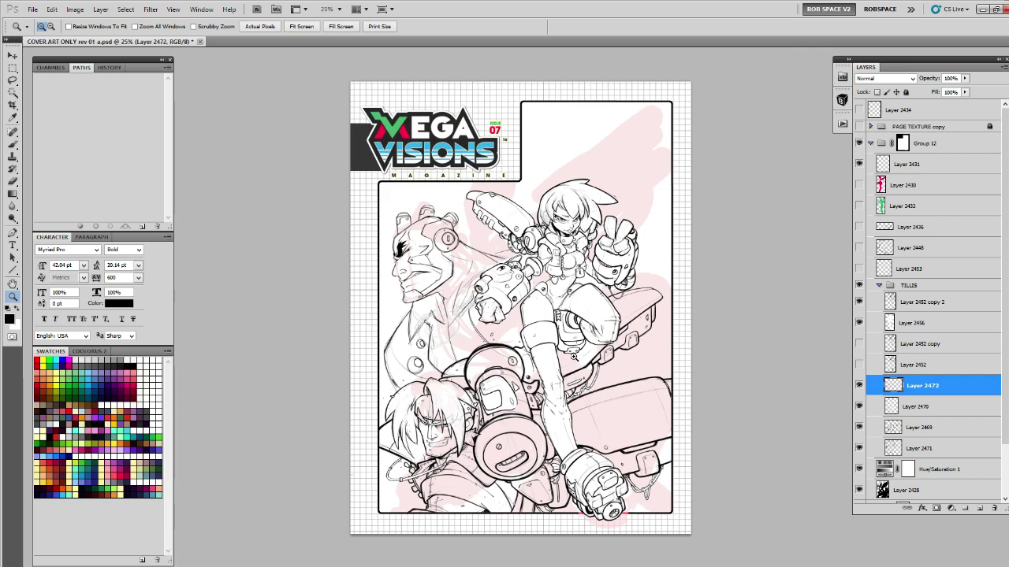
click(859, 386)
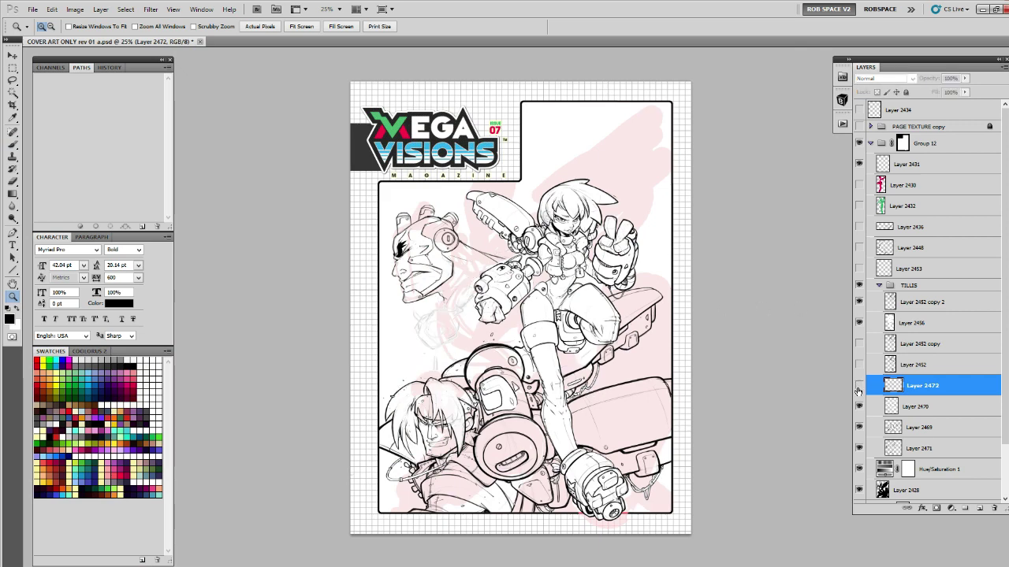
click(605, 336)
click(604, 384)
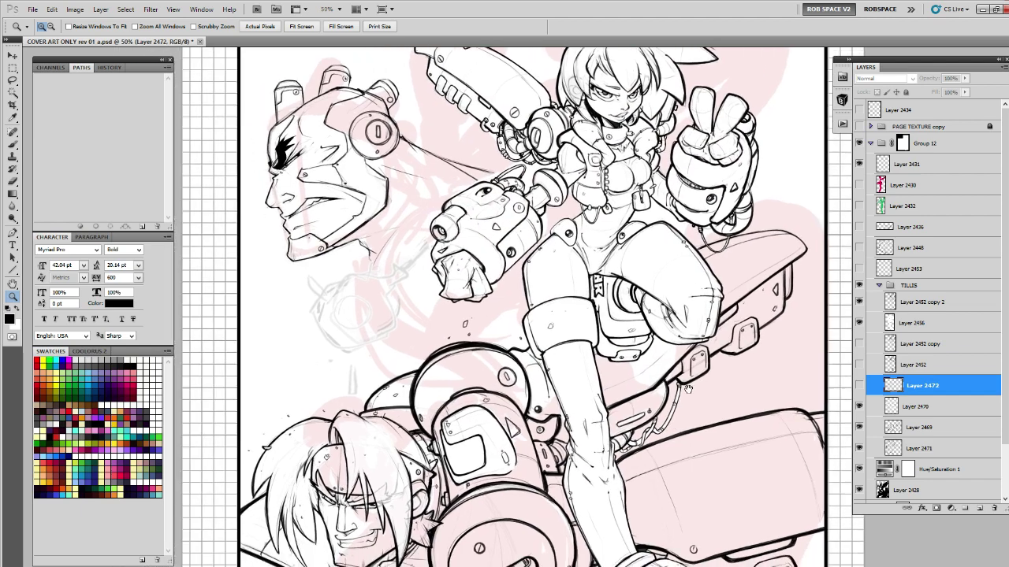
Create a layer above the hidden coat sketch and draw the front torso contour curving from below the jaw to the armour.
click(980, 508)
key(b)
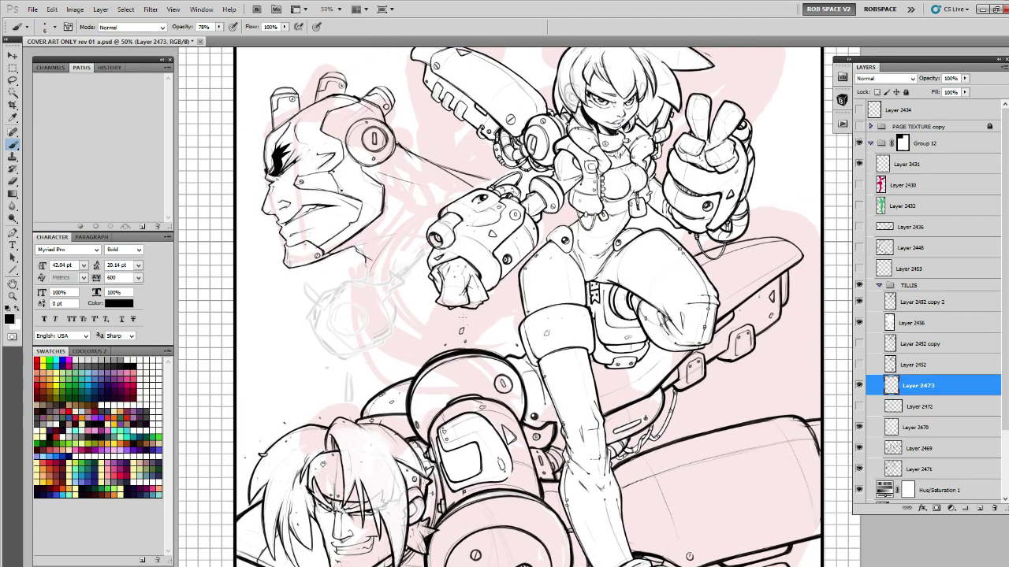
drag(354, 249, 355, 306)
mouse_move(355, 266)
mouse_down()
mouse_move(352, 342)
mouse_move(391, 400)
mouse_up()
mouse_move(347, 284)
mouse_down()
mouse_move(379, 384)
mouse_move(304, 359)
mouse_up()
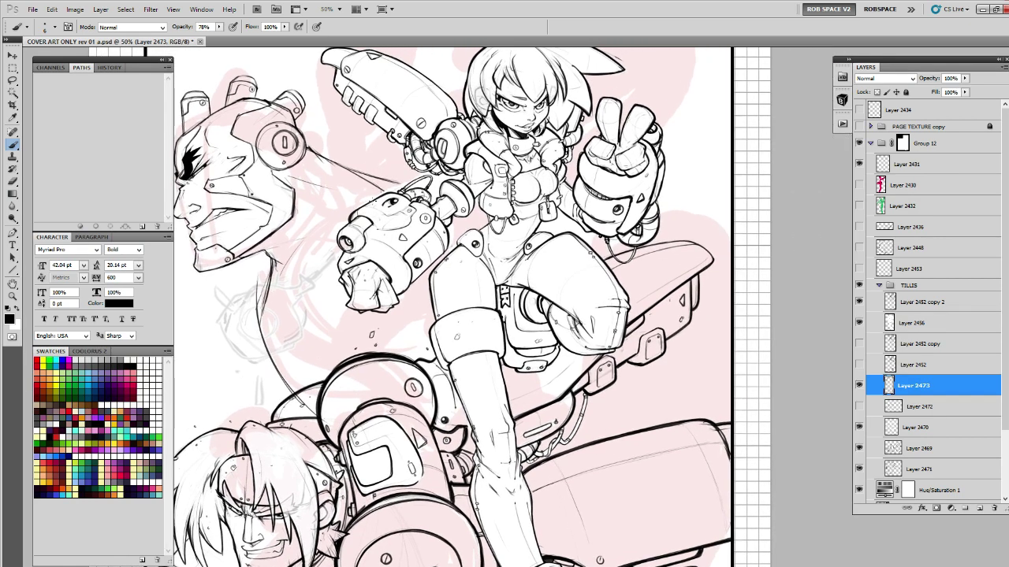
Sketch the back of the raised collar and sweep its edge down across the round shoulder armour.
mouse_move(299, 255)
mouse_down()
mouse_move(305, 329)
mouse_move(455, 395)
mouse_up()
drag(392, 186, 417, 176)
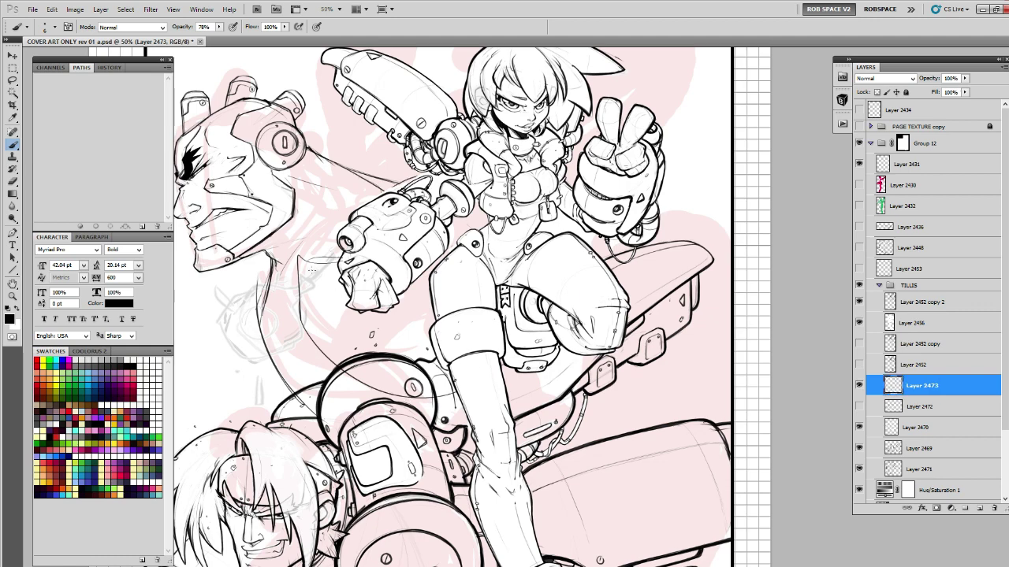
mouse_move(299, 265)
mouse_down()
mouse_move(387, 388)
mouse_move(432, 388)
mouse_up()
drag(331, 315, 484, 252)
key(e)
mouse_move(427, 196)
mouse_down()
mouse_move(440, 323)
mouse_move(414, 207)
mouse_move(404, 209)
mouse_up()
key(b)
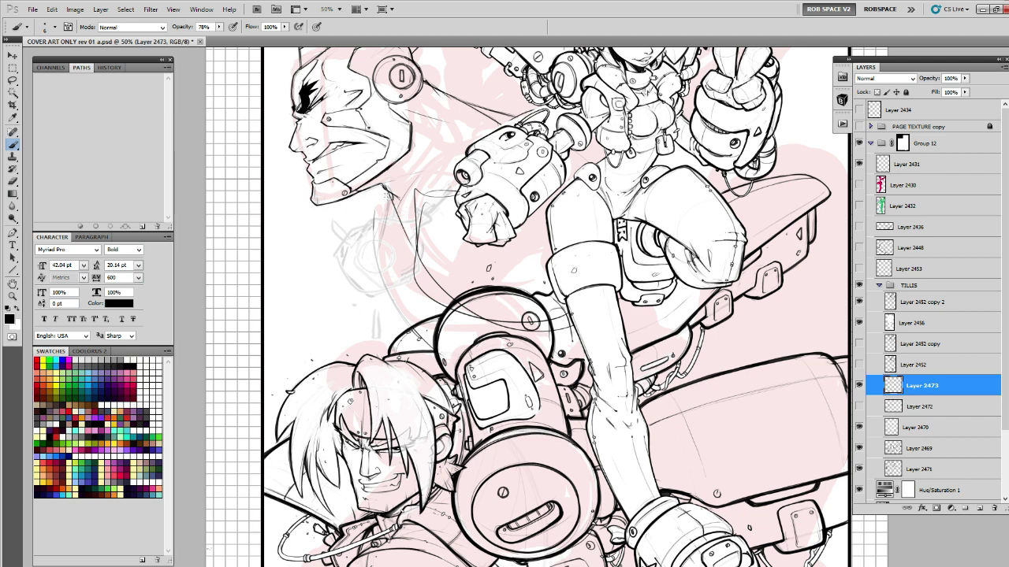
Redraw the coat's front opening edge angling forward from the neck and down towards the armour.
mouse_move(384, 194)
mouse_down()
mouse_move(391, 236)
mouse_move(382, 235)
mouse_move(371, 273)
mouse_up()
drag(390, 207, 364, 282)
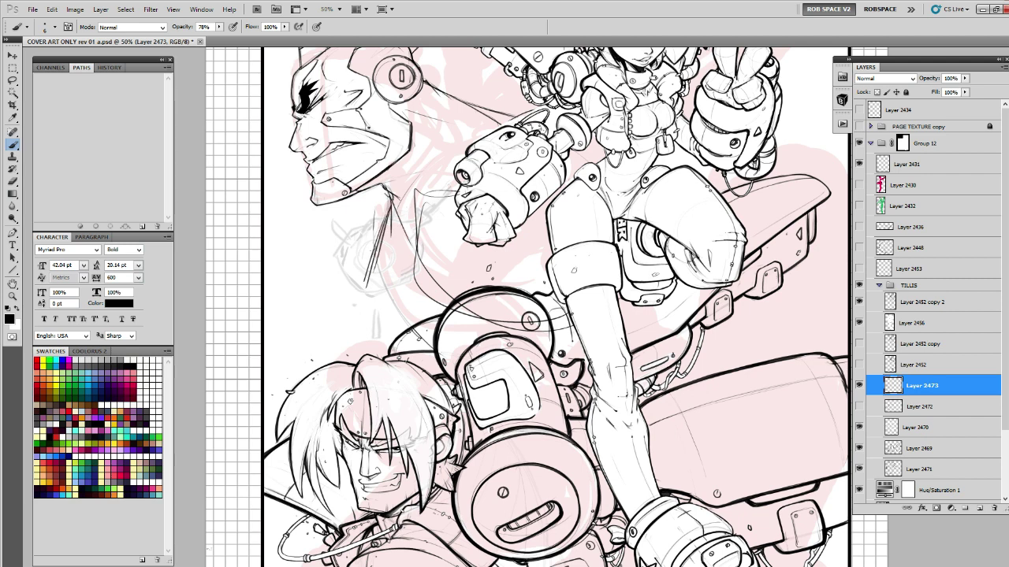
mouse_move(375, 248)
mouse_down()
mouse_move(363, 308)
mouse_move(385, 341)
mouse_up()
drag(362, 305, 387, 344)
drag(375, 247, 363, 313)
key(e)
mouse_move(388, 202)
mouse_down()
mouse_move(365, 276)
mouse_move(395, 202)
mouse_move(397, 238)
mouse_up()
key(b)
mouse_move(386, 191)
mouse_down()
mouse_move(401, 230)
mouse_move(358, 306)
mouse_up()
drag(371, 260, 357, 312)
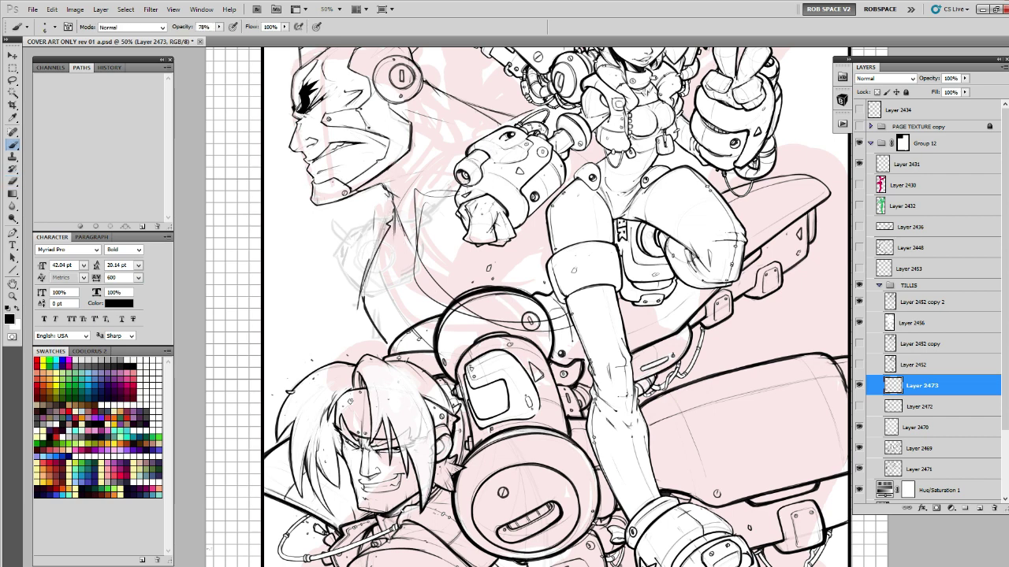
Outline the front collar flap with a bent outer edge from below the jaw to the chest.
drag(395, 216, 370, 258)
mouse_move(383, 191)
mouse_down()
mouse_move(361, 221)
mouse_move(356, 268)
mouse_up()
drag(366, 233, 351, 268)
mouse_move(373, 200)
mouse_down()
mouse_move(353, 238)
mouse_move(362, 212)
mouse_up()
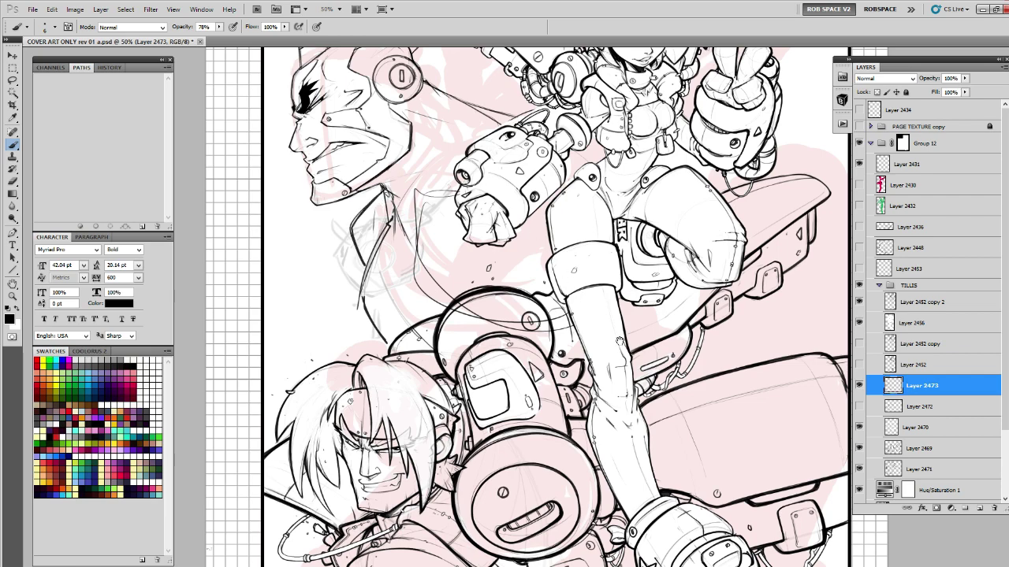
Darken the rear collar edge and erase the lower front contour beneath the collar flap.
drag(619, 341, 498, 366)
key(e)
mouse_move(296, 304)
mouse_down()
mouse_move(291, 234)
mouse_move(287, 281)
mouse_up()
key(b)
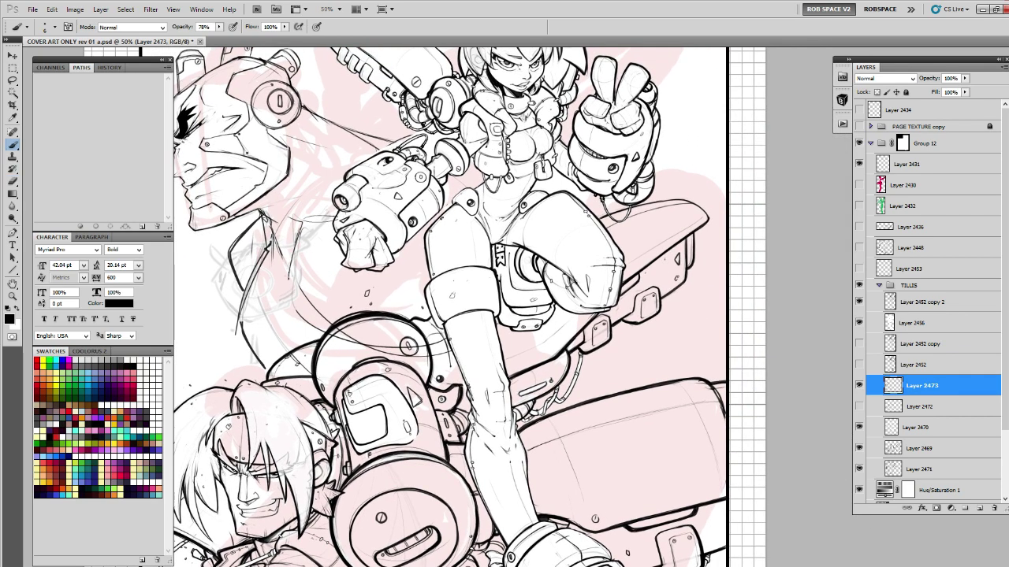
drag(297, 236, 290, 319)
mouse_move(261, 269)
mouse_down()
mouse_move(243, 320)
mouse_move(241, 313)
mouse_up()
key(e)
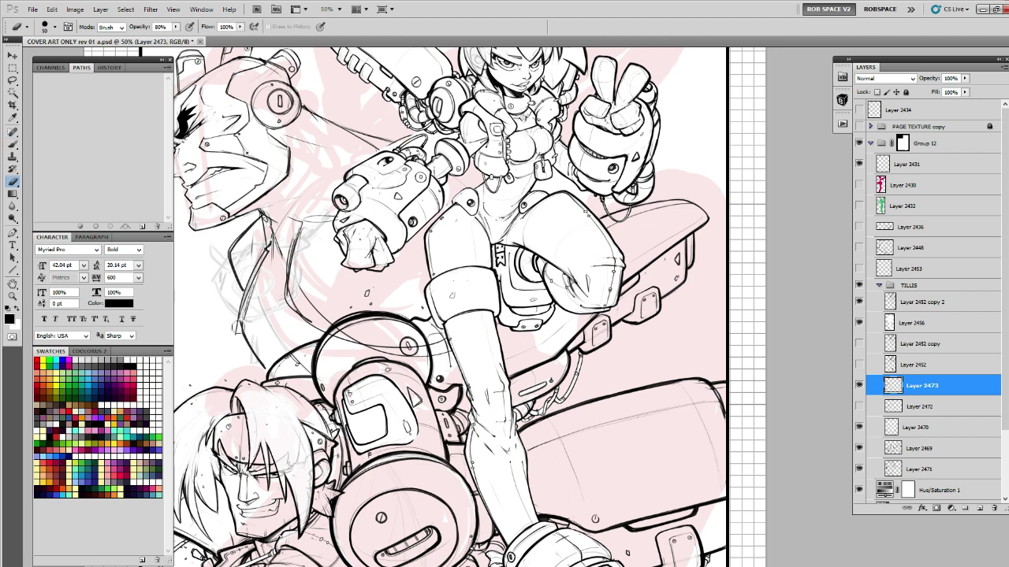
mouse_move(269, 250)
mouse_down()
mouse_move(240, 326)
mouse_move(258, 362)
mouse_up()
drag(250, 300, 274, 246)
key(b)
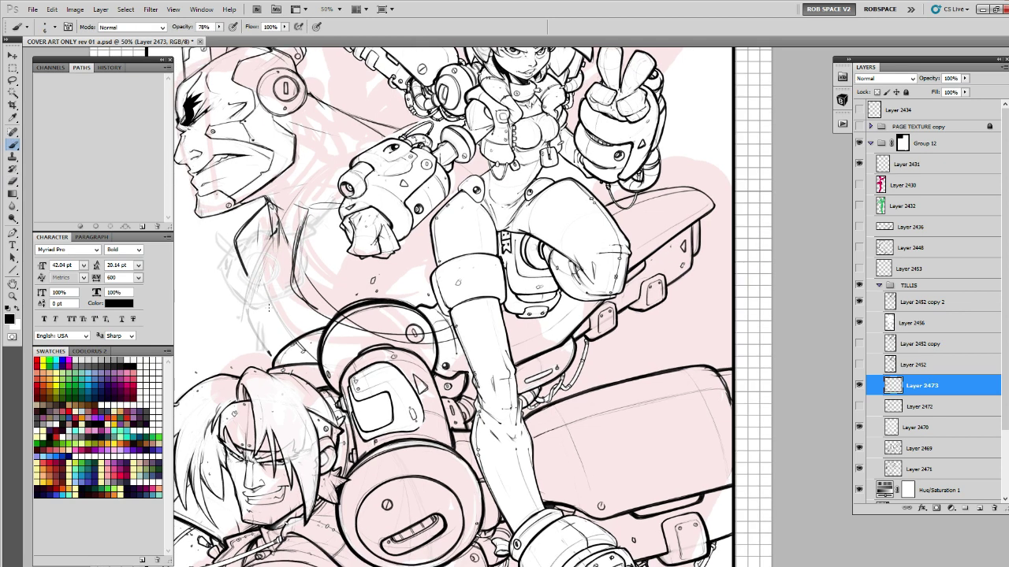
Sketch paired lower front edges of the coat running from inside the collar flap down to the armour.
mouse_move(257, 267)
mouse_down()
mouse_move(252, 317)
mouse_move(287, 340)
mouse_up()
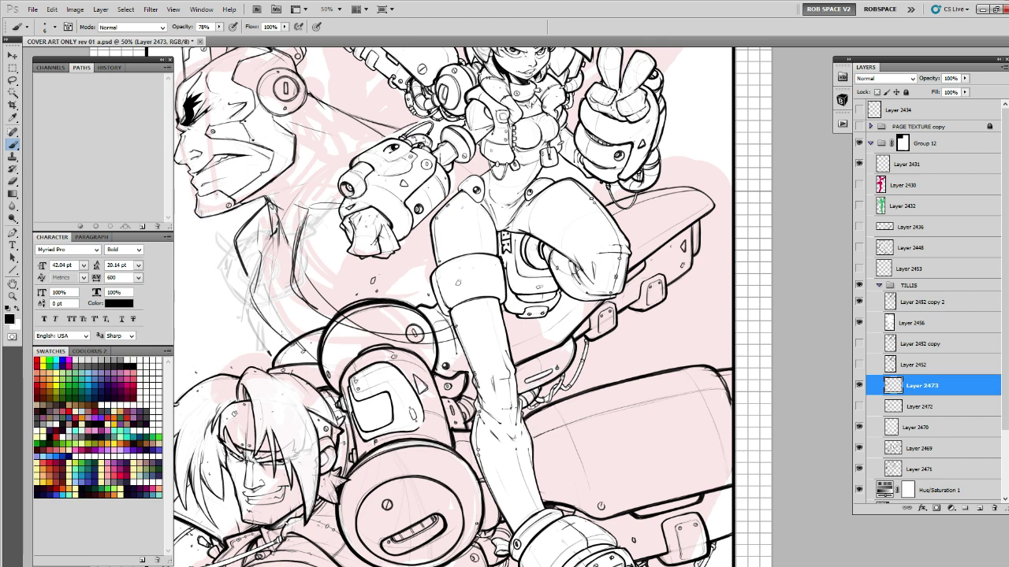
drag(252, 307, 291, 345)
mouse_move(263, 278)
mouse_down()
mouse_move(283, 343)
mouse_move(280, 320)
mouse_up()
key(e)
key(b)
mouse_move(279, 233)
mouse_down()
mouse_move(272, 284)
mouse_move(290, 333)
mouse_move(250, 289)
mouse_move(277, 342)
mouse_up()
drag(248, 293, 290, 352)
mouse_move(254, 310)
mouse_down()
mouse_move(290, 353)
mouse_move(270, 239)
mouse_move(331, 249)
mouse_move(304, 285)
mouse_move(330, 207)
mouse_up()
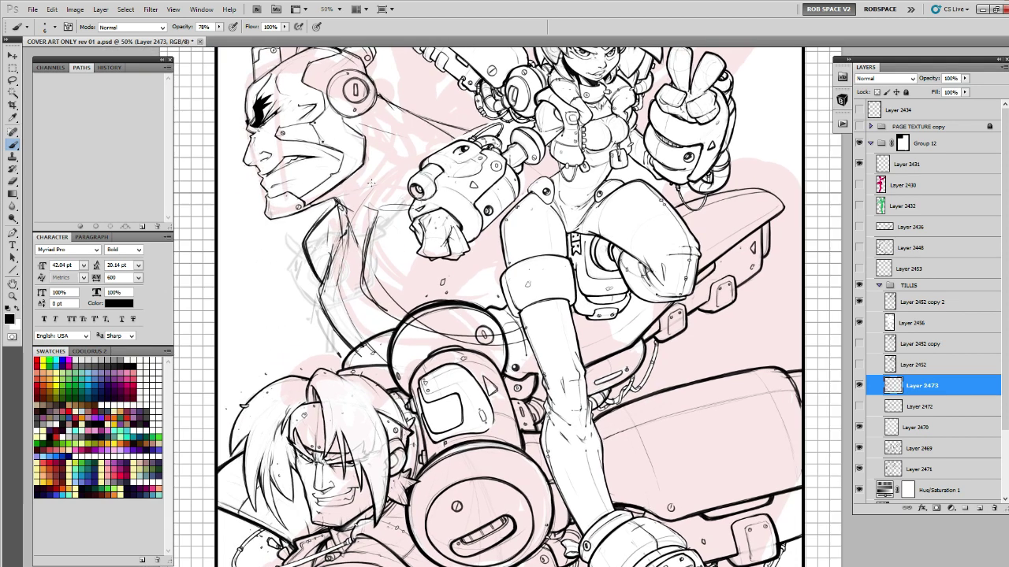
Add another cable line running from the head's ear disc to the mechanical arm.
drag(550, 268, 435, 275)
drag(591, 355, 670, 425)
key(z)
alt+click(376, 367)
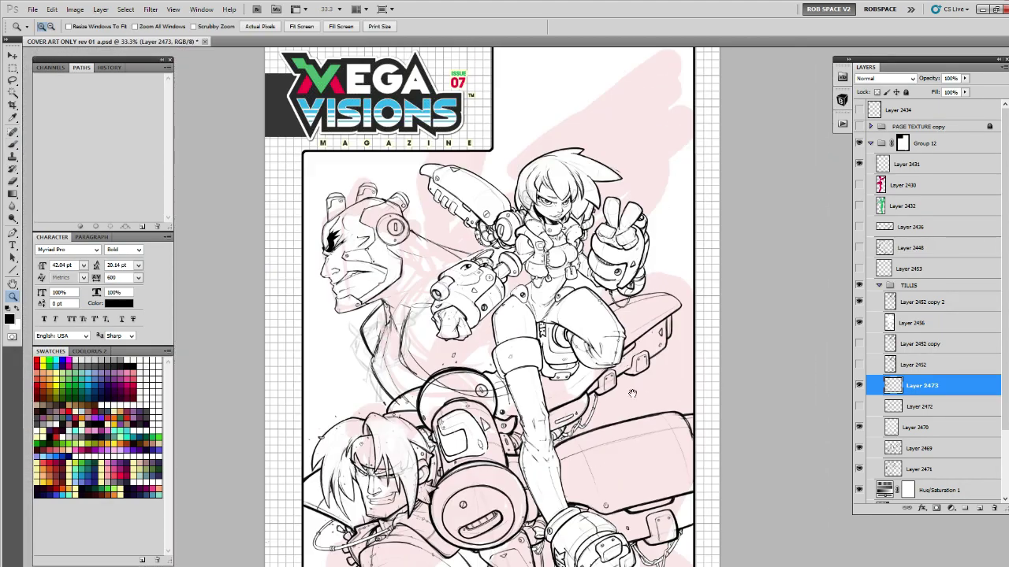
drag(603, 391, 544, 277)
key(b)
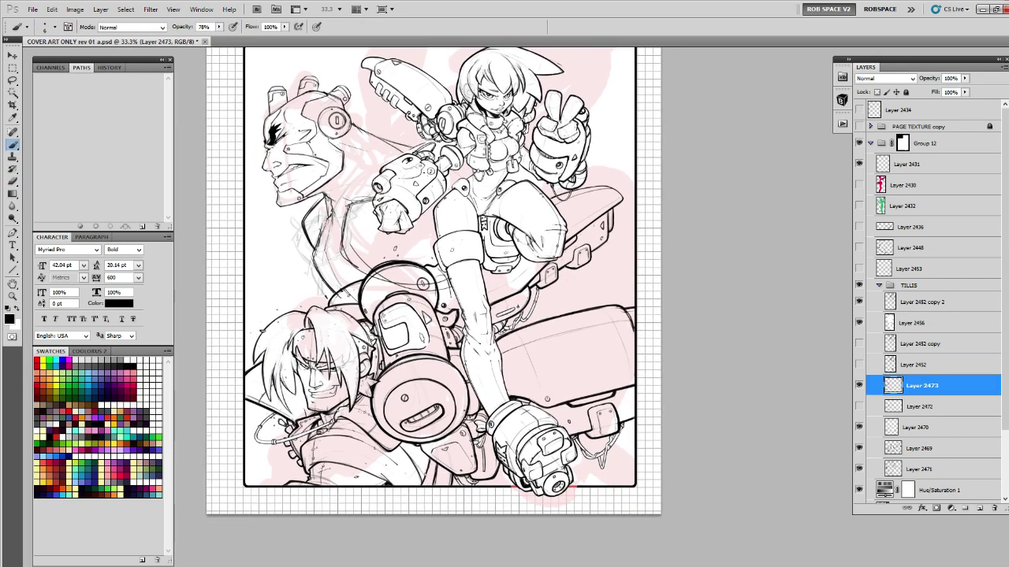
drag(420, 162, 360, 174)
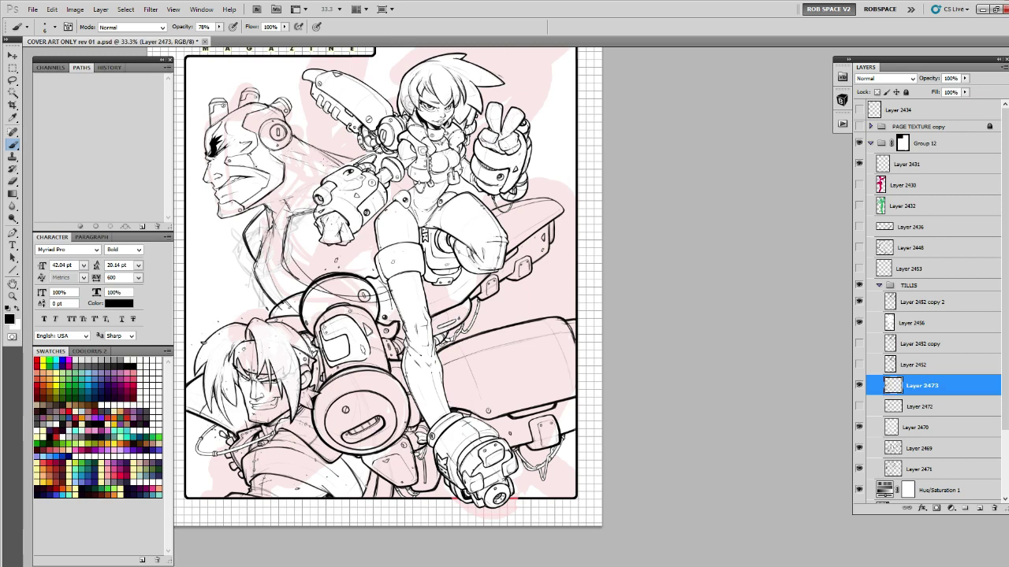
drag(306, 156, 338, 174)
Erase the inner coat lines beneath the jaw and along the lower front opening.
key(e)
drag(275, 235, 265, 208)
key(b)
key(e)
mouse_move(260, 243)
mouse_down()
mouse_move(261, 282)
mouse_move(275, 306)
mouse_up()
key(b)
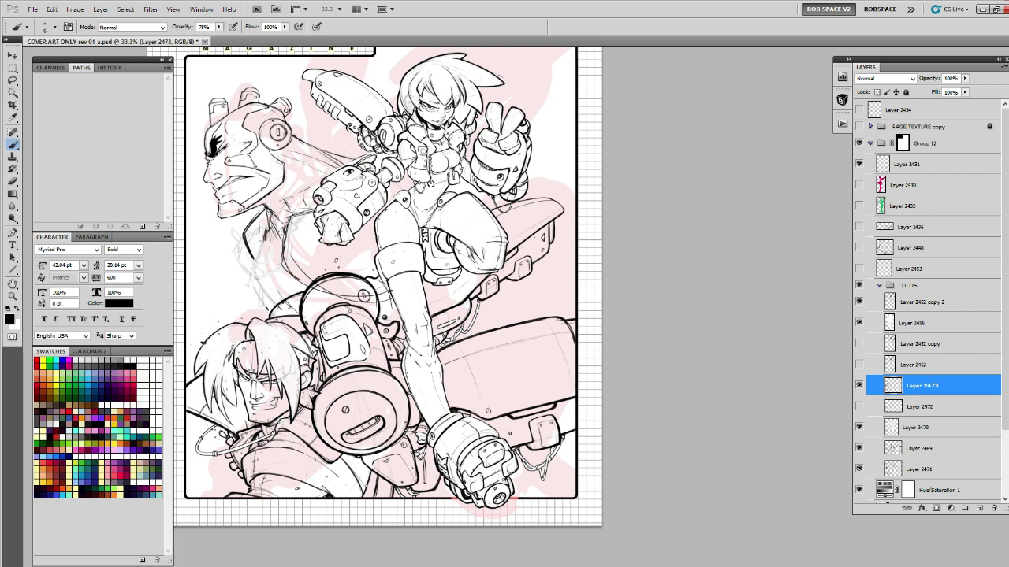
Redraw the coat opening's inner edge from the neck, bending at the chest and running down to the armour.
drag(284, 229, 276, 260)
key(e)
key(b)
mouse_move(274, 230)
mouse_down()
mouse_move(281, 295)
mouse_move(255, 258)
mouse_move(255, 307)
mouse_up()
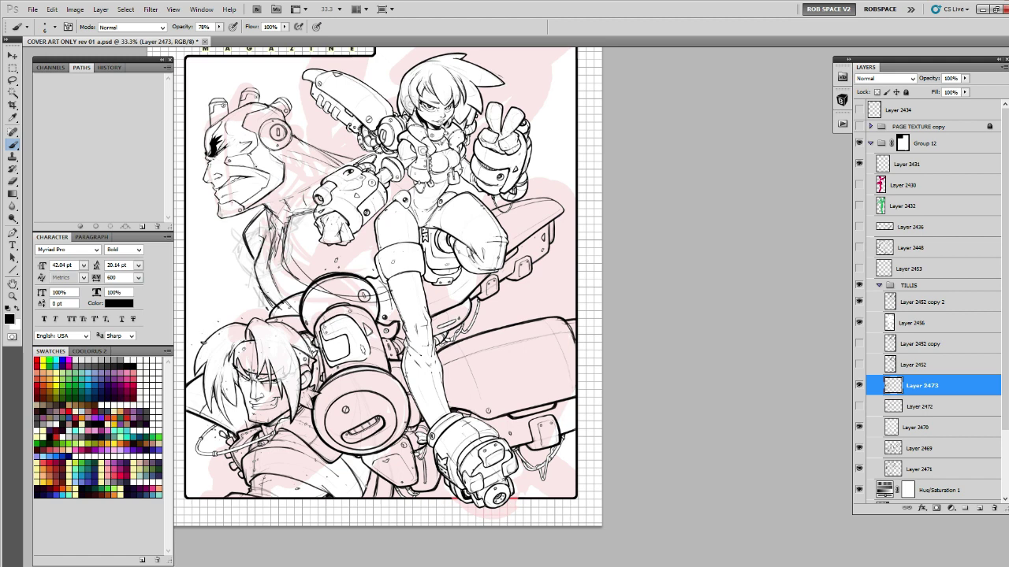
mouse_move(270, 265)
mouse_down()
mouse_move(257, 298)
mouse_move(273, 240)
mouse_move(283, 297)
mouse_up()
key(e)
key(b)
mouse_move(278, 233)
mouse_down()
mouse_move(272, 302)
mouse_move(254, 268)
mouse_move(260, 244)
mouse_move(253, 276)
mouse_move(281, 306)
mouse_up()
key(e)
key(b)
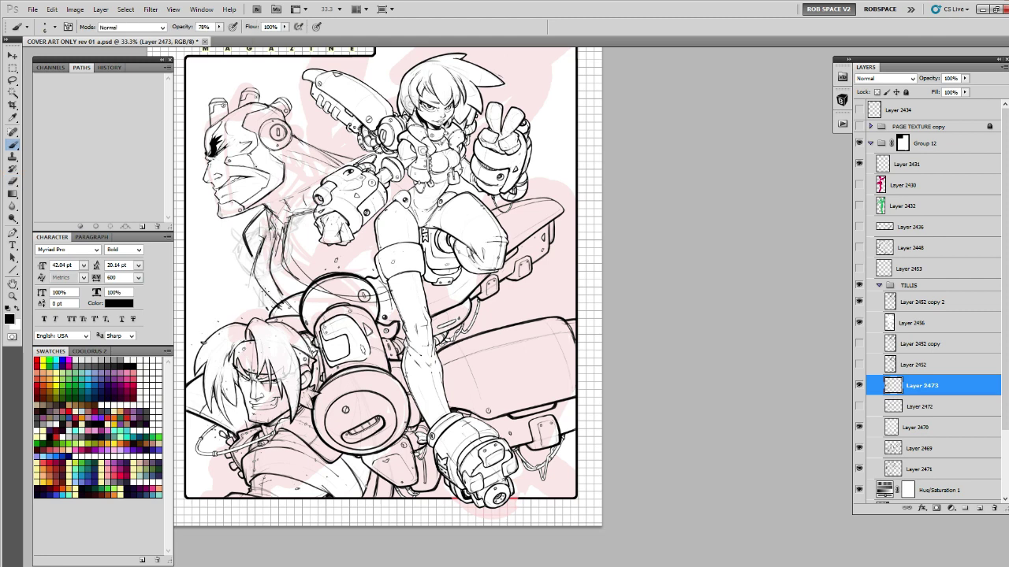
Undo the last strokes on the coat and erase the inner lines of the front opening.
mouse_move(251, 251)
mouse_down()
mouse_move(272, 301)
mouse_move(257, 280)
mouse_move(365, 255)
mouse_move(323, 219)
mouse_up()
key(ctrl+alt+z)
key(ctrl+alt+z)
key(e)
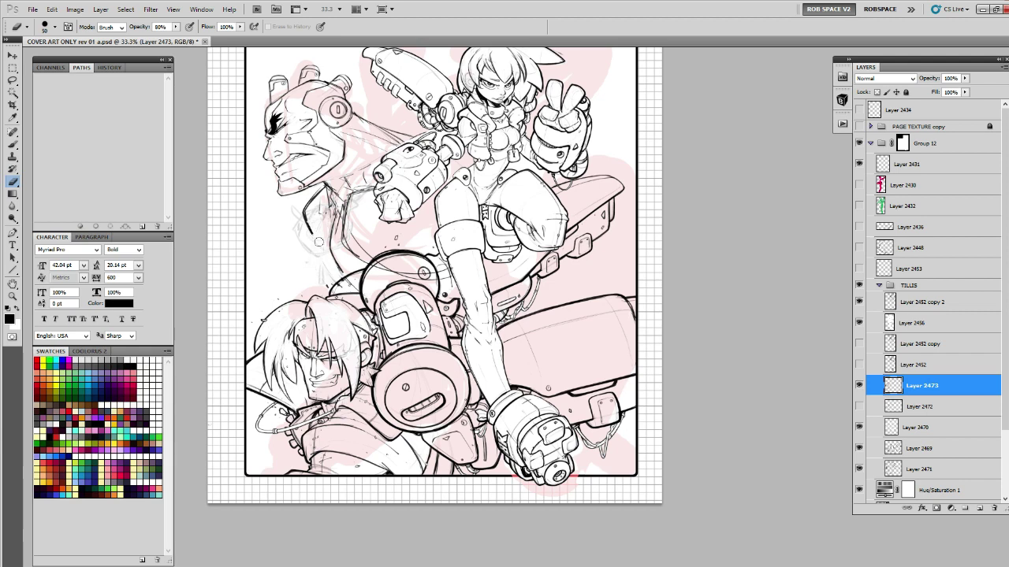
key(b)
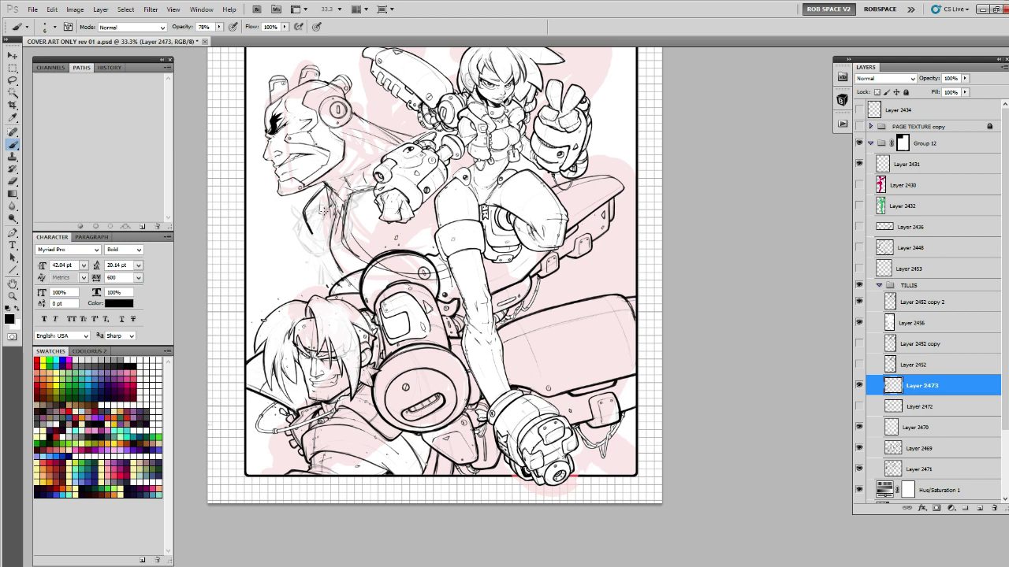
Sketch the front edge of the coat again, bending at the chest below the collar flap.
mouse_move(325, 210)
mouse_down()
mouse_move(313, 245)
mouse_move(339, 286)
mouse_up()
drag(334, 220, 326, 278)
mouse_move(334, 223)
mouse_down()
mouse_move(337, 271)
mouse_move(337, 209)
mouse_move(338, 232)
mouse_move(321, 240)
mouse_up()
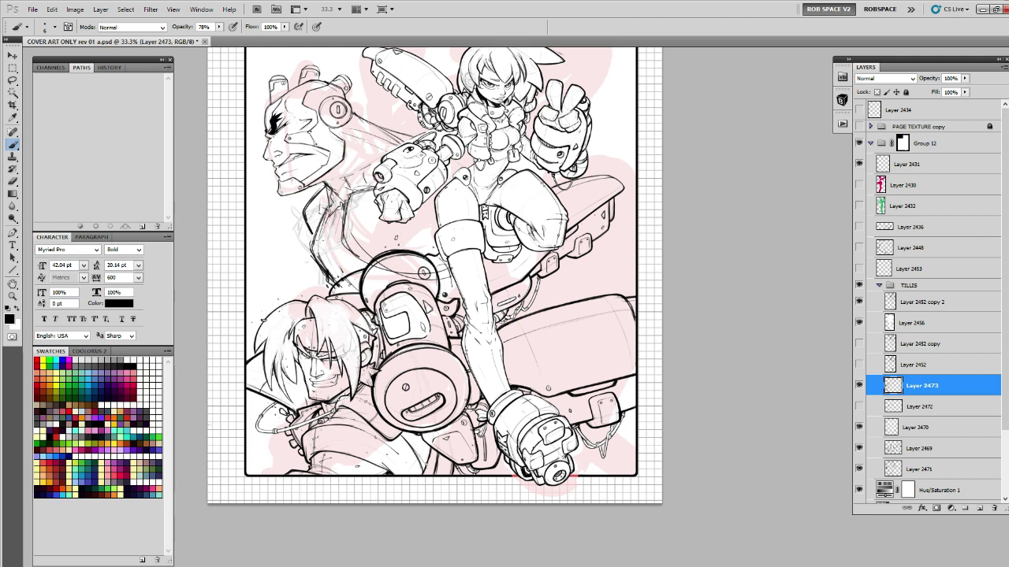
mouse_move(325, 225)
mouse_down()
mouse_move(316, 249)
mouse_move(297, 196)
mouse_move(303, 223)
mouse_up()
key(e)
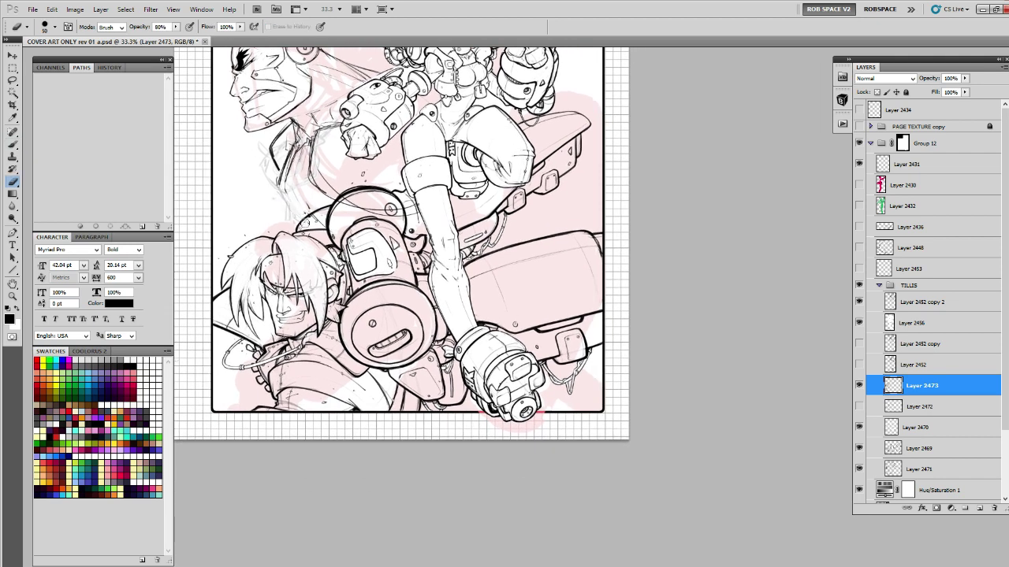
Darken the coat's lower front edge with a parallel line down to the armour and tidy the collar's front.
key(b)
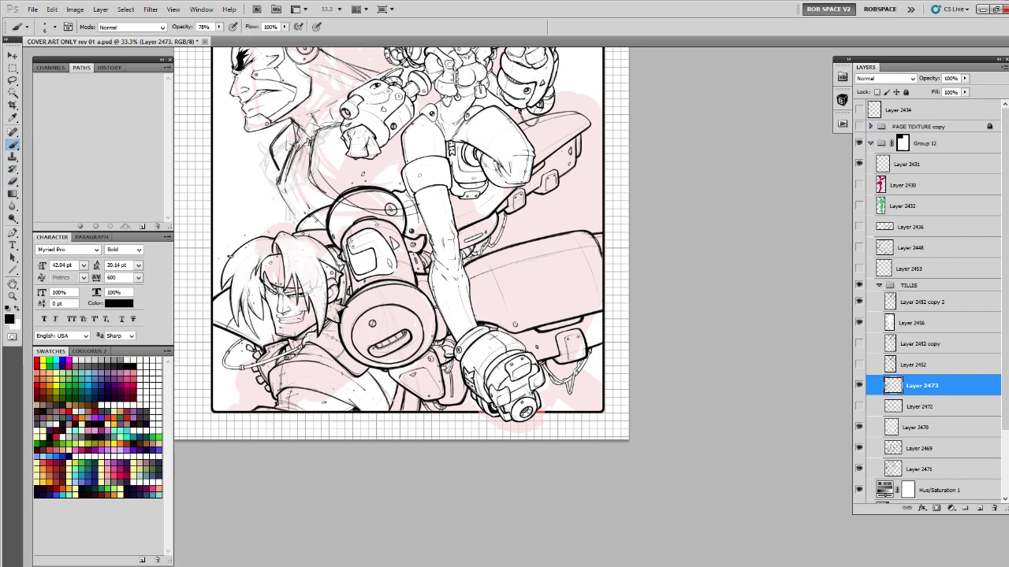
mouse_move(281, 180)
mouse_down()
mouse_move(289, 202)
mouse_move(275, 194)
mouse_up()
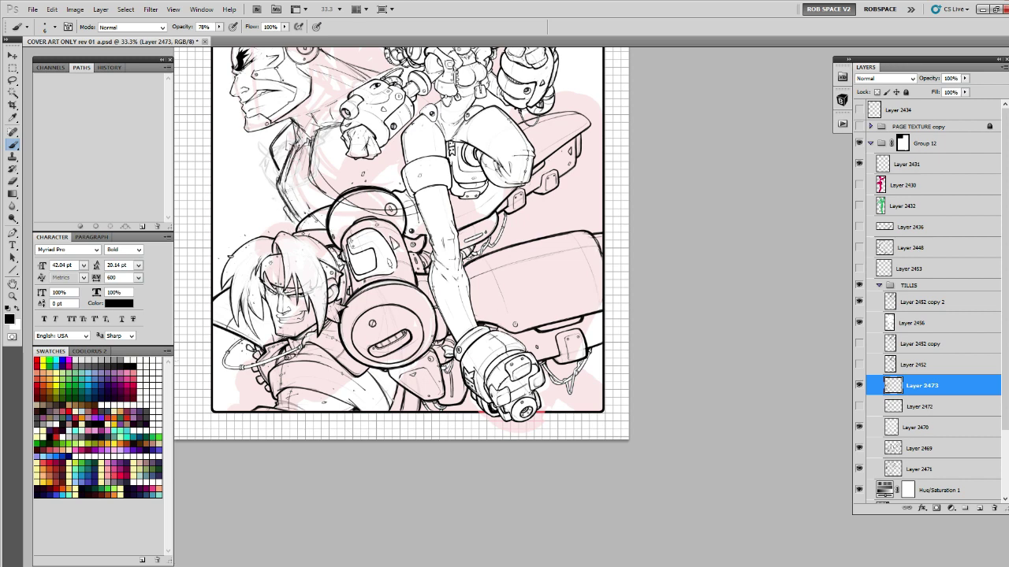
key(e)
key(b)
mouse_move(284, 134)
mouse_down()
mouse_move(396, 150)
mouse_move(390, 195)
mouse_up()
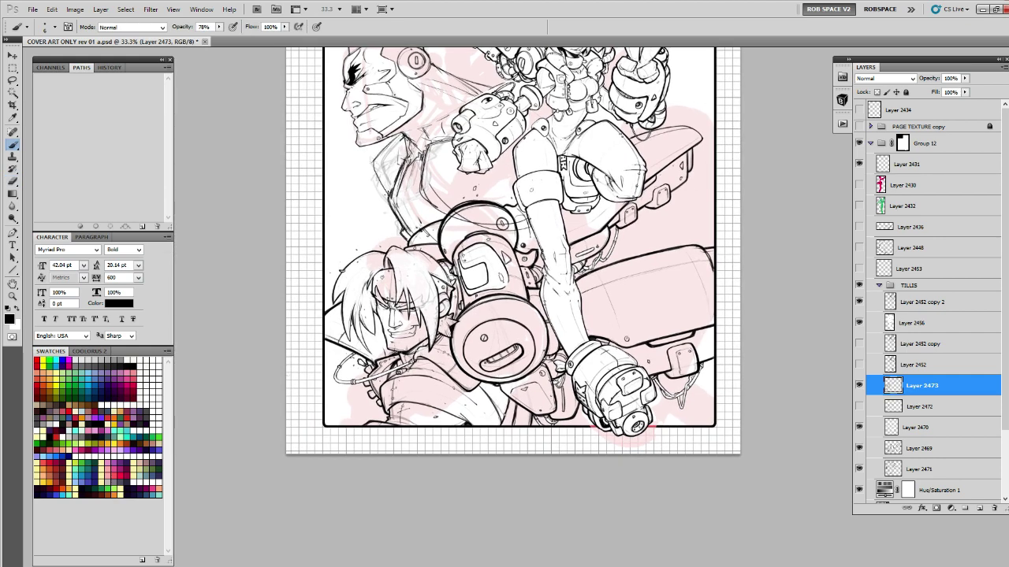
key(ctrl+z)
key(e)
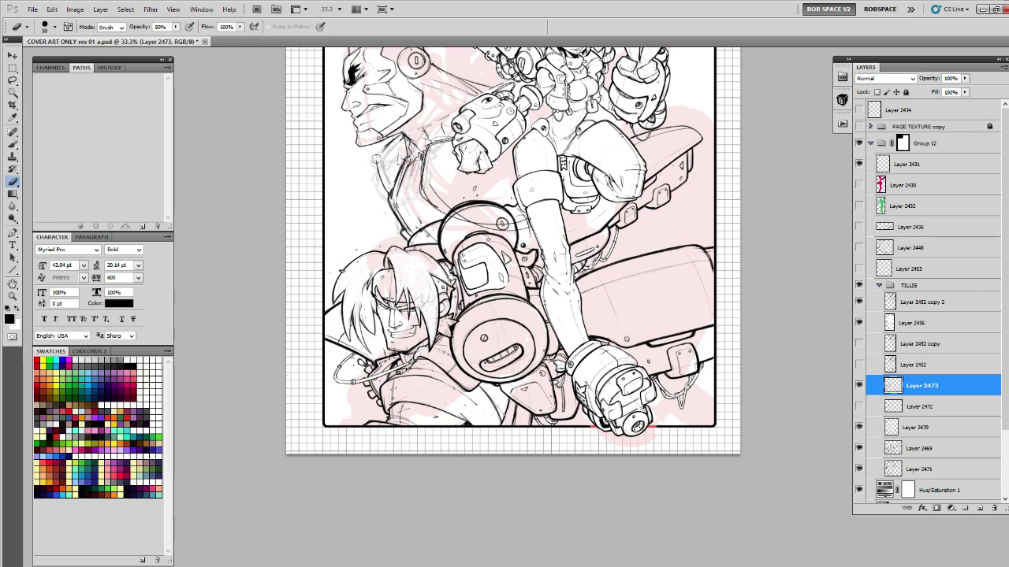
key(b)
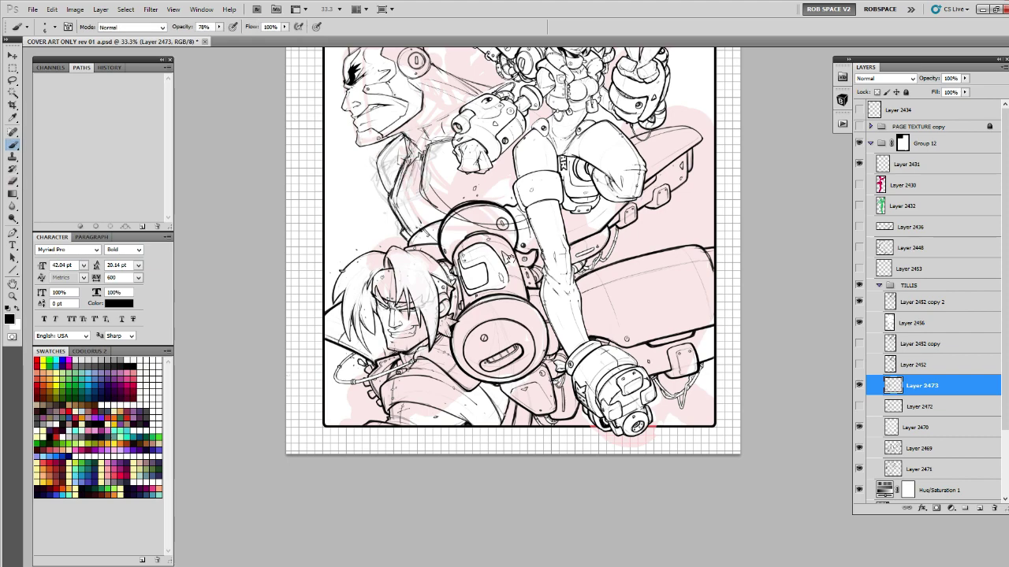
Draw a large round button on the coat's chest above the armour and undo the last stray stroke.
drag(510, 258, 390, 376)
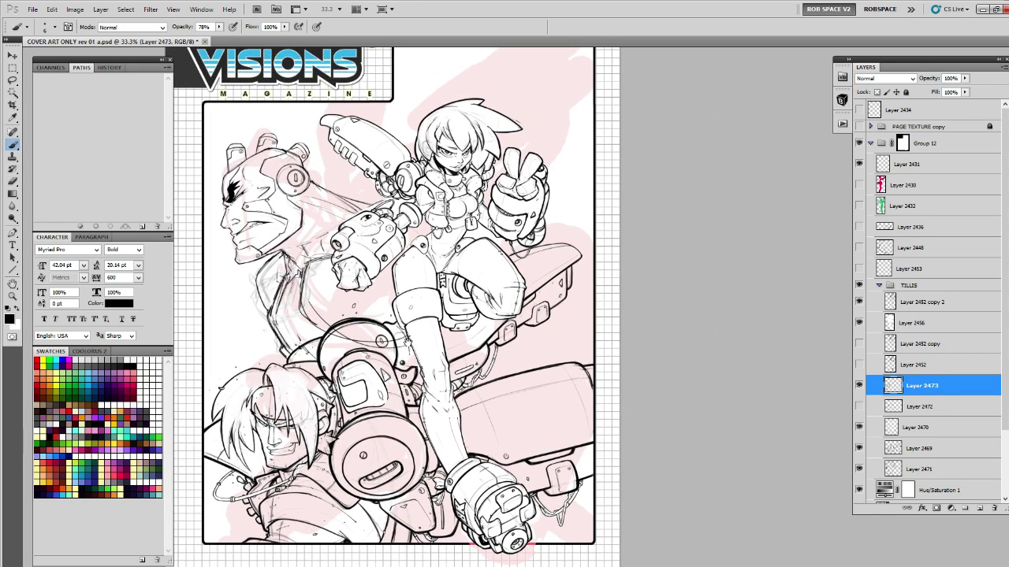
drag(382, 340, 436, 246)
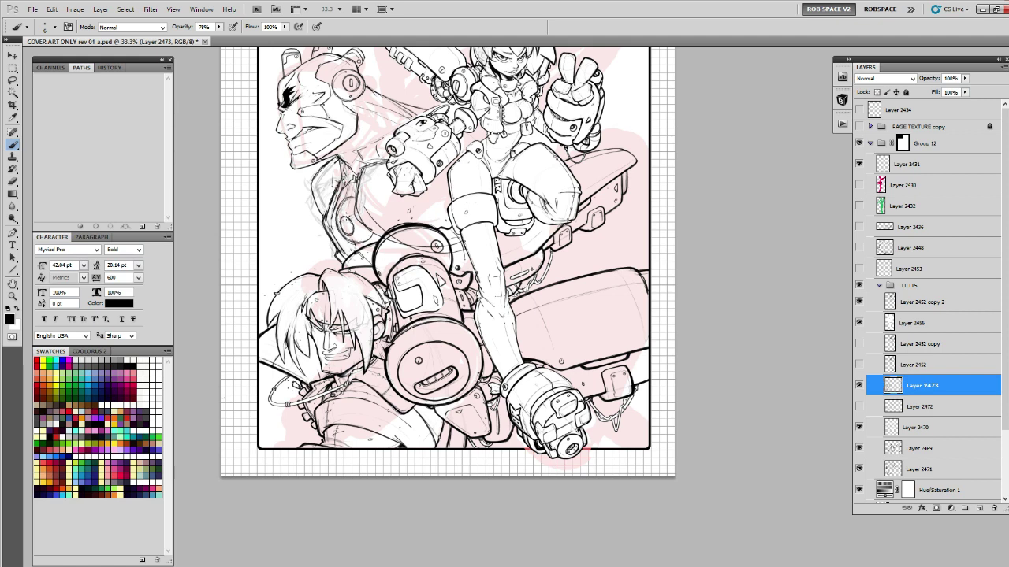
scroll(349, 211, down, 1)
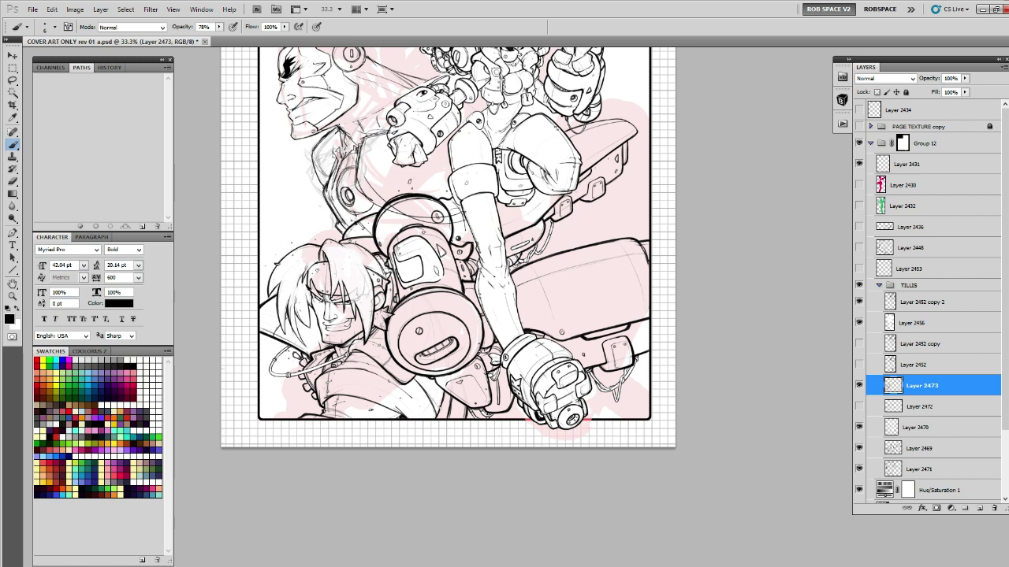
key(ctrl+z)
drag(397, 156, 372, 204)
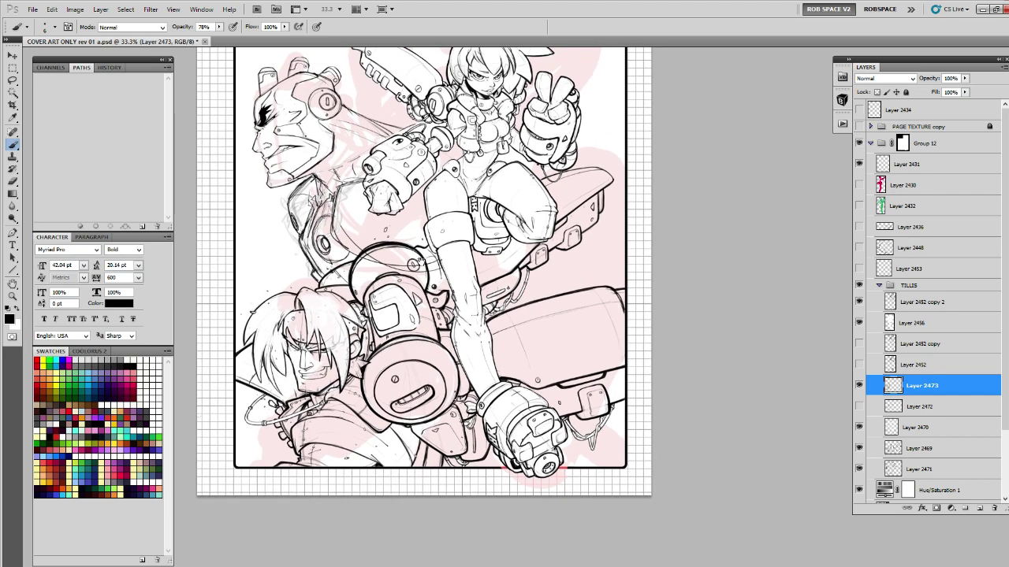
Add a smaller round button on the front collar flap above the large chest button.
drag(443, 247, 424, 232)
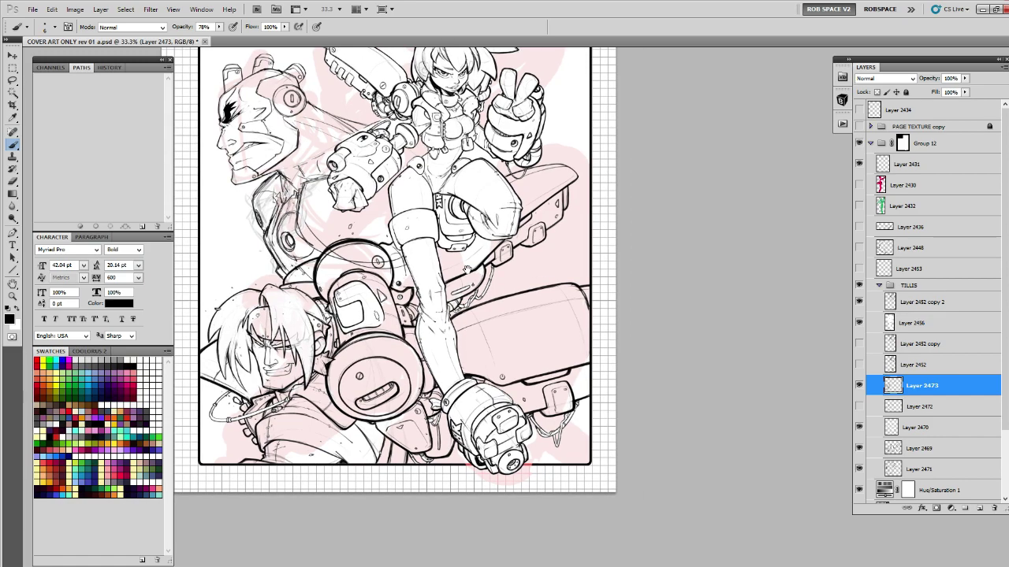
drag(467, 270, 442, 285)
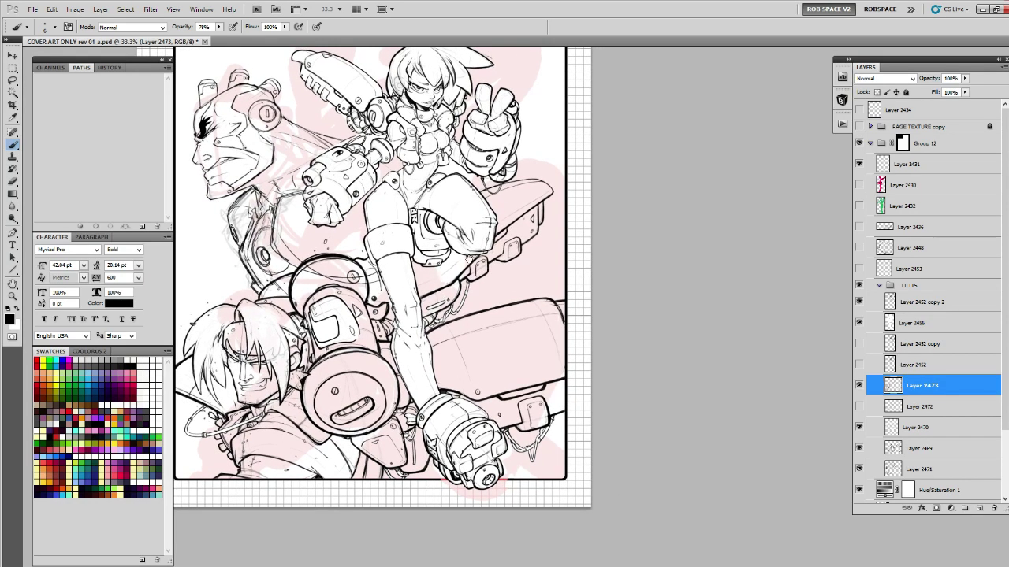
drag(412, 214, 392, 163)
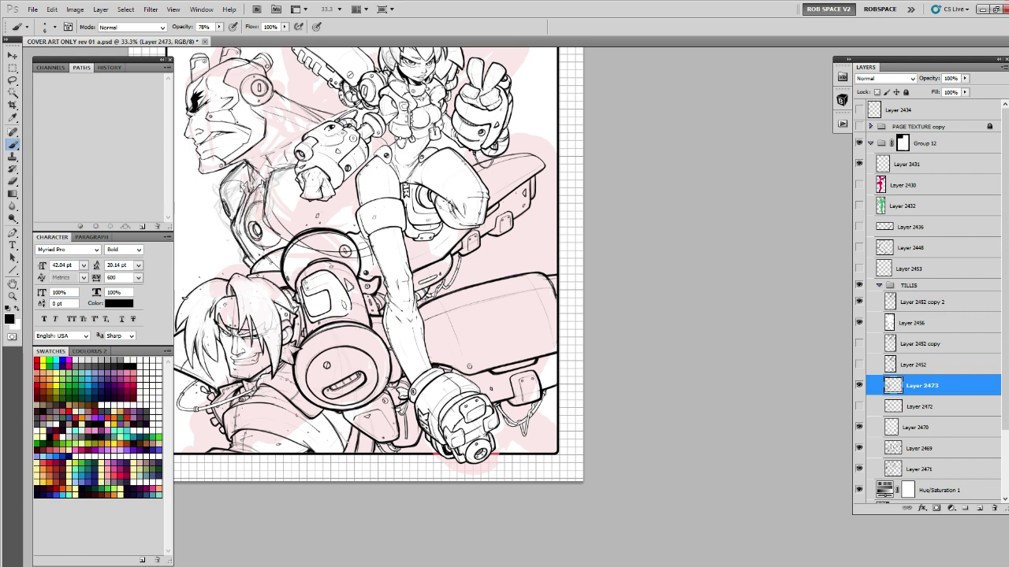
drag(434, 224, 451, 204)
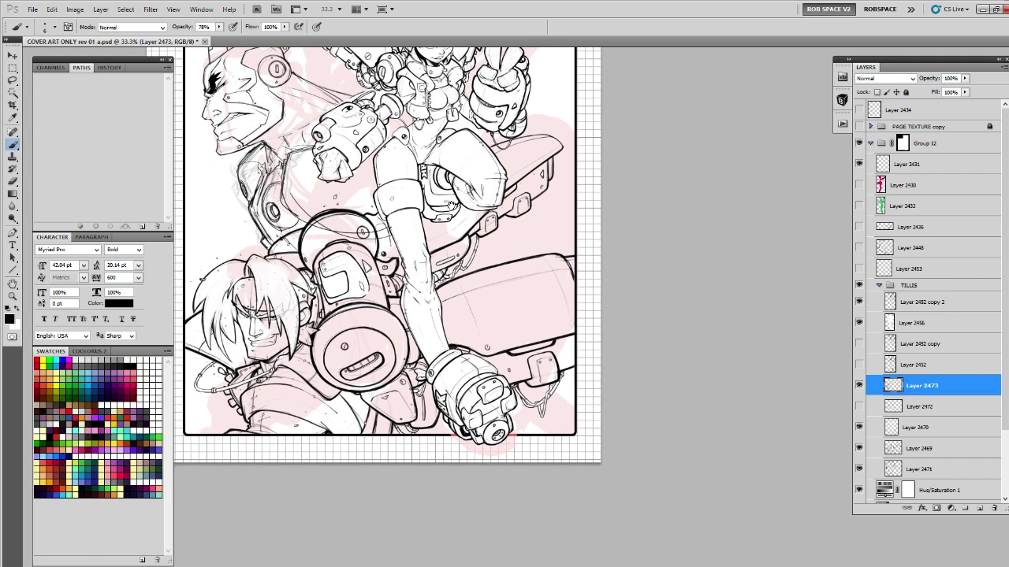
Sketch light construction curves behind the girl's outstretched leg, between the vehicle's wing and the large lower panel.
drag(329, 227, 399, 256)
drag(495, 211, 519, 254)
mouse_move(446, 224)
mouse_down()
mouse_move(432, 272)
mouse_move(457, 277)
mouse_move(457, 262)
mouse_up()
drag(495, 221, 513, 274)
mouse_move(520, 262)
mouse_down()
mouse_move(535, 287)
mouse_move(517, 272)
mouse_up()
scroll(535, 287, up, 2)
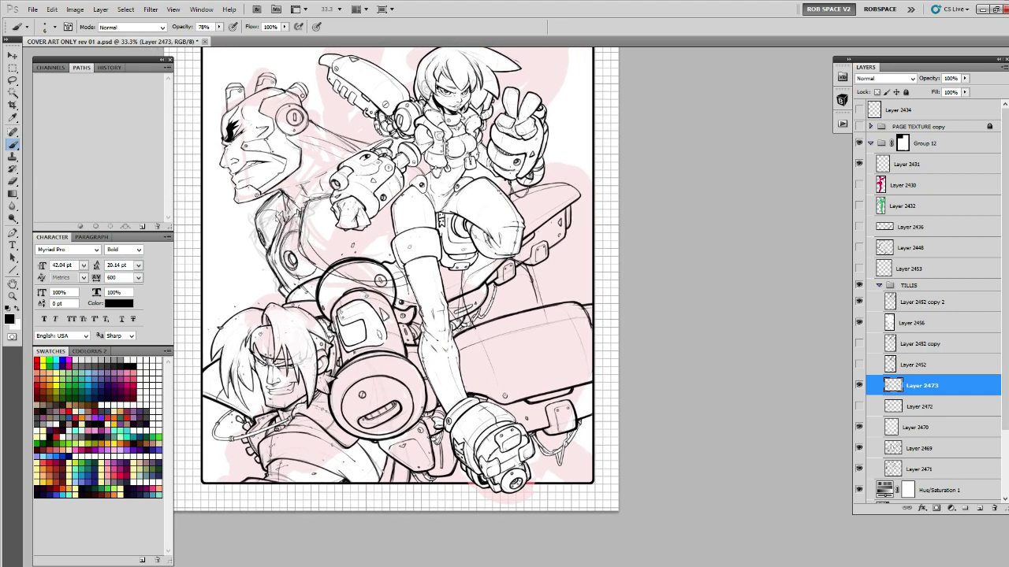
scroll(398, 279, down, 3)
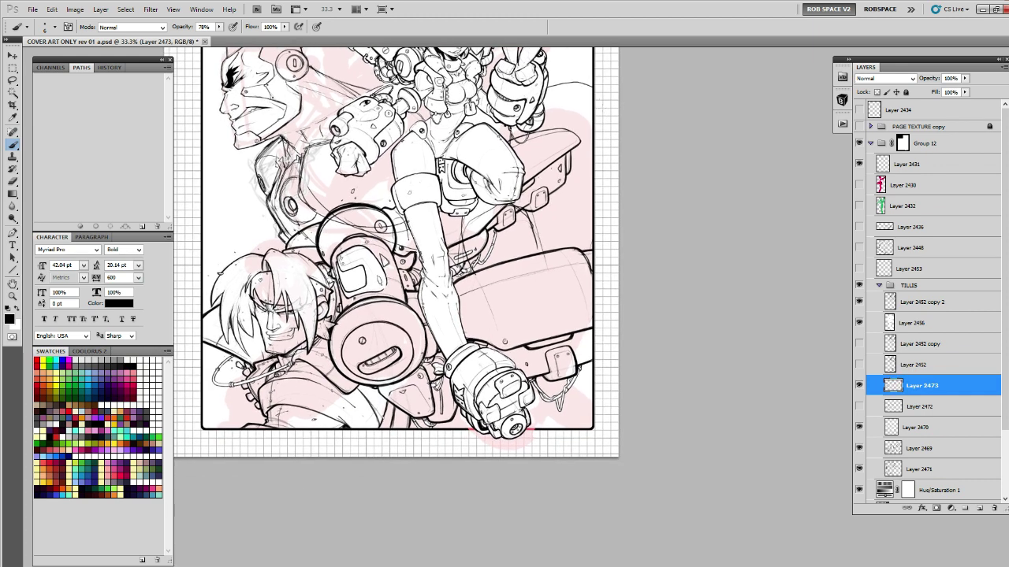
drag(508, 206, 483, 261)
Lasso the stray sketch lines crossing the girl's lower leg, delete them and clear the selection.
key(l)
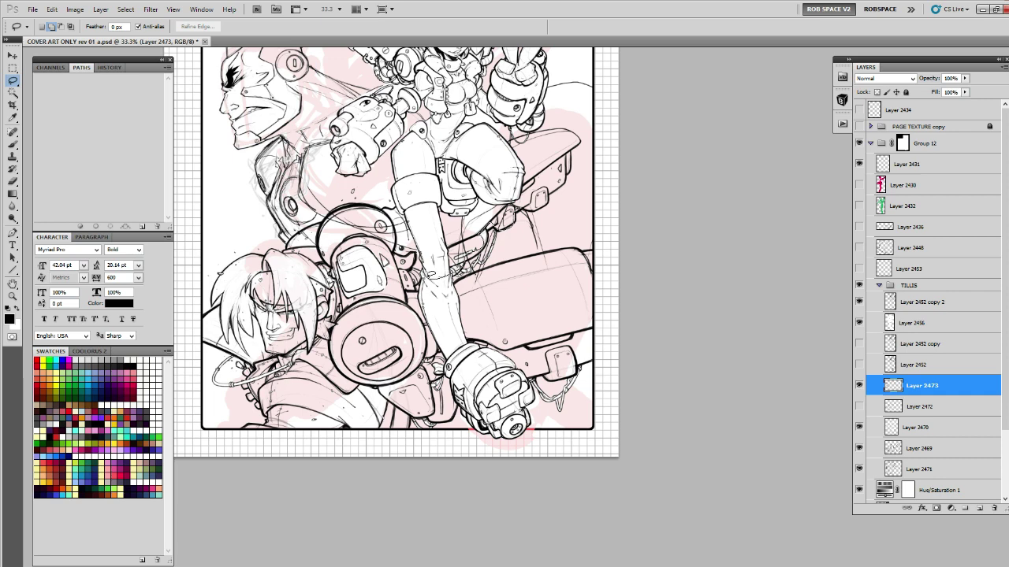
mouse_move(390, 276)
mouse_down()
mouse_move(327, 234)
mouse_move(412, 155)
mouse_move(527, 165)
mouse_move(499, 233)
mouse_up()
key(Delete)
key(ctrl+d)
key(b)
scroll(431, 260, down, 2)
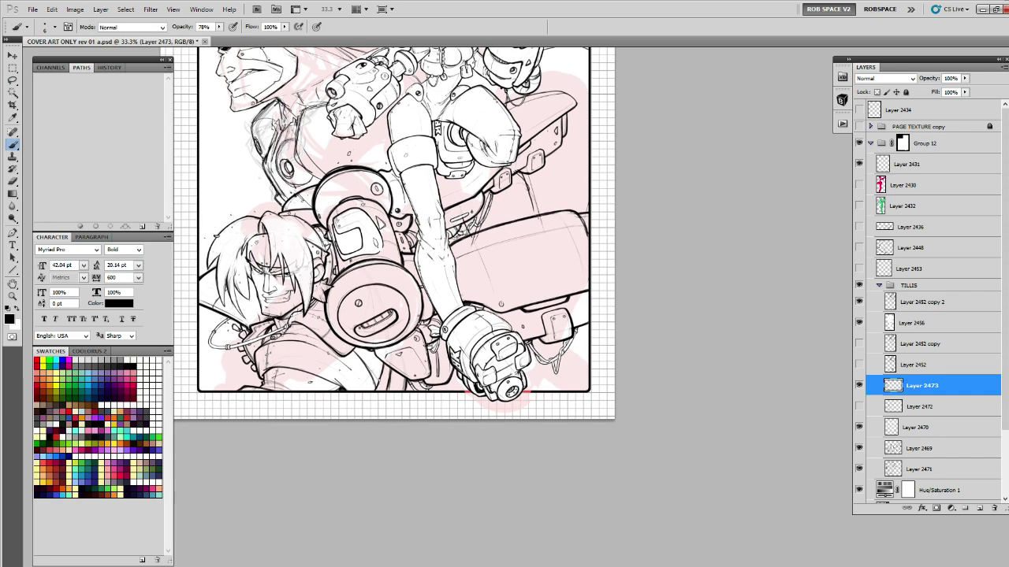
Sketch a large rounded shape behind the vehicle's wing, curving from beside the raised hand to the right frame edge.
scroll(551, 236, up, 1)
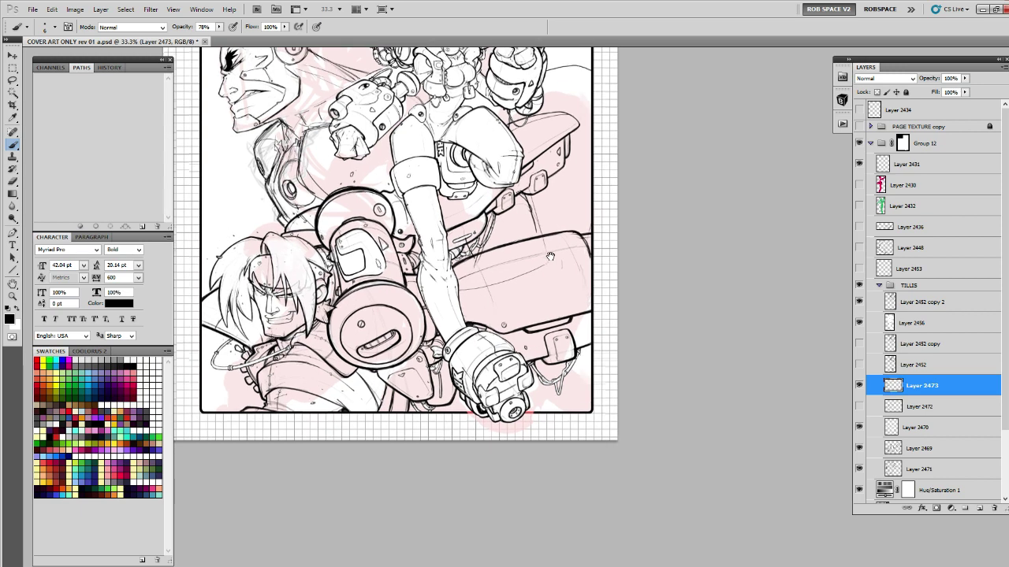
mouse_move(571, 85)
mouse_down()
mouse_move(555, 226)
mouse_move(575, 79)
mouse_up()
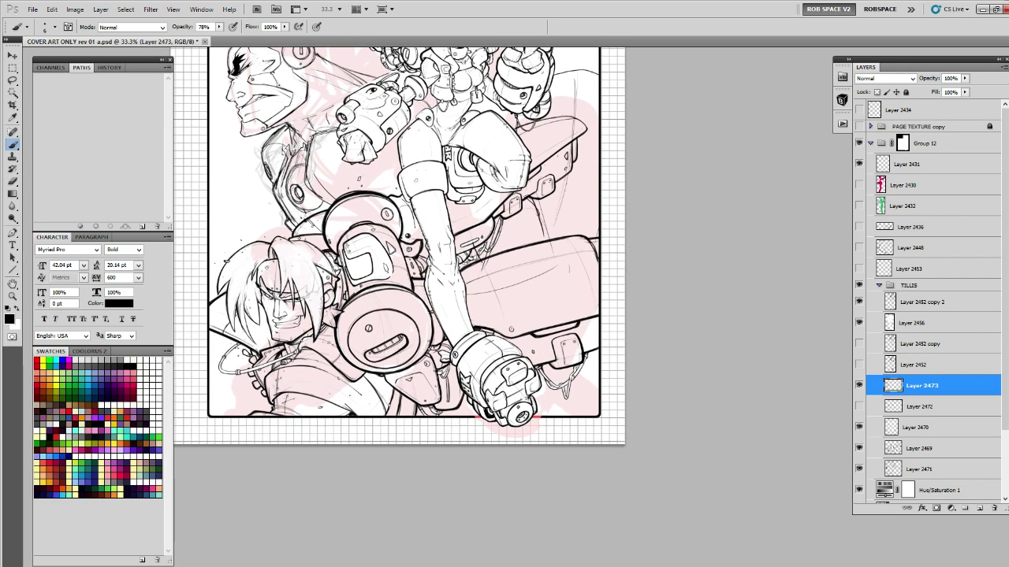
drag(557, 216, 403, 191)
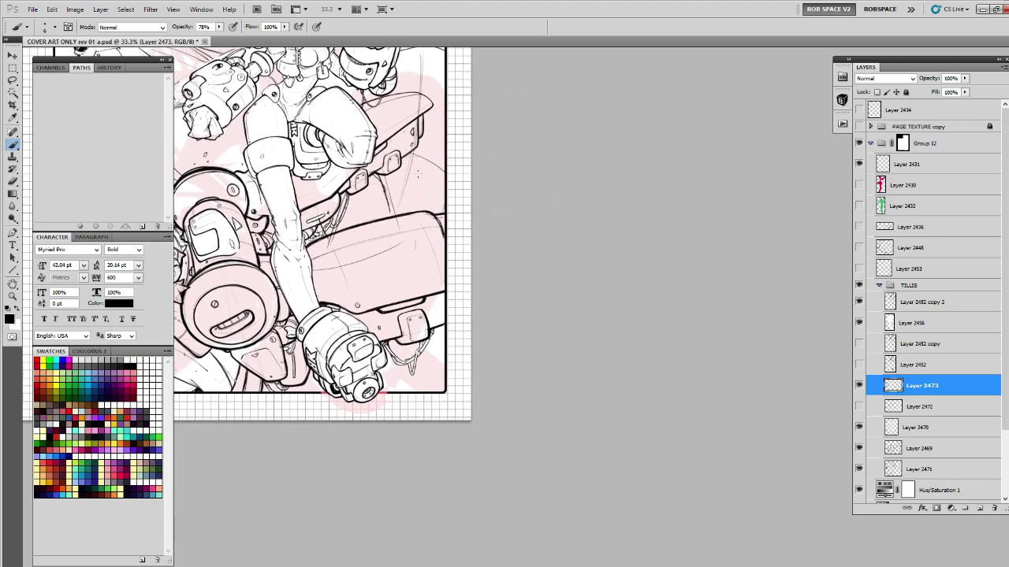
mouse_move(345, 211)
mouse_down()
mouse_move(394, 203)
mouse_move(413, 182)
mouse_move(553, 218)
mouse_up()
drag(573, 158, 577, 263)
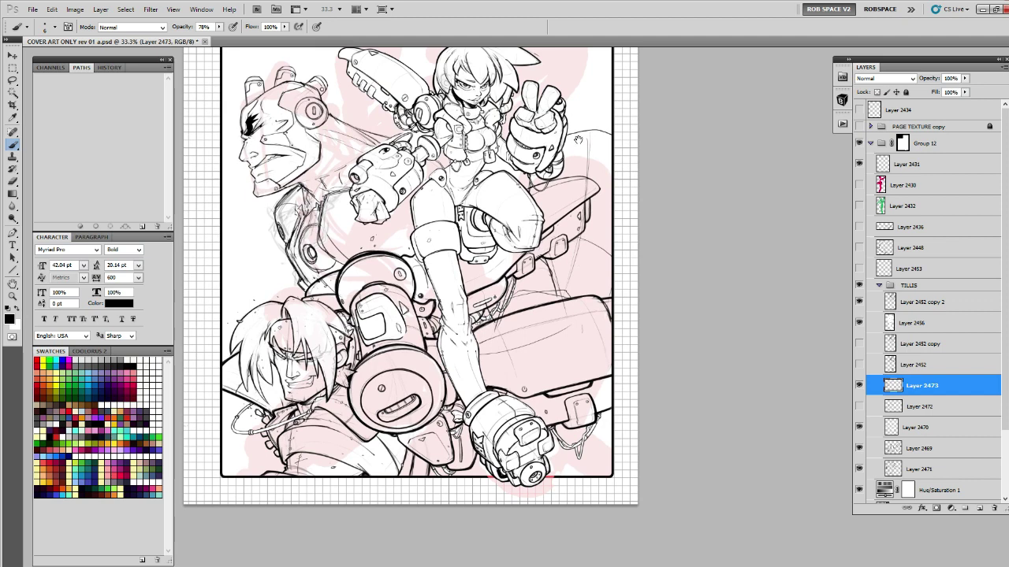
key(e)
key(b)
mouse_move(588, 162)
mouse_down()
mouse_move(587, 130)
mouse_move(613, 150)
mouse_up()
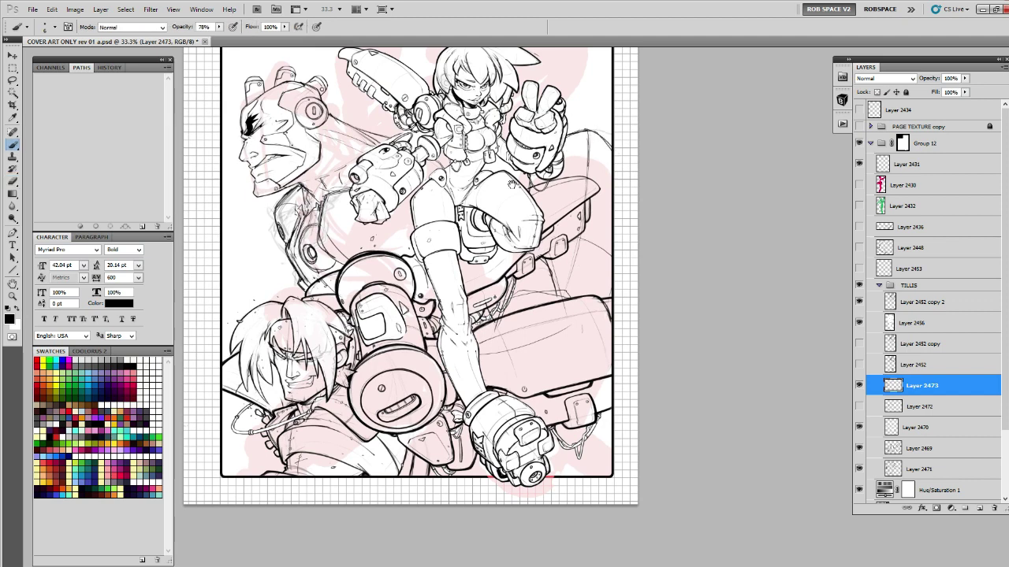
Sketch the long diagonal upper edge of a large wing-like shape rising from behind the girl's hair towards the upper right corner.
drag(450, 182, 522, 230)
drag(545, 172, 447, 336)
ctrl+click(495, 208)
drag(594, 189, 619, 162)
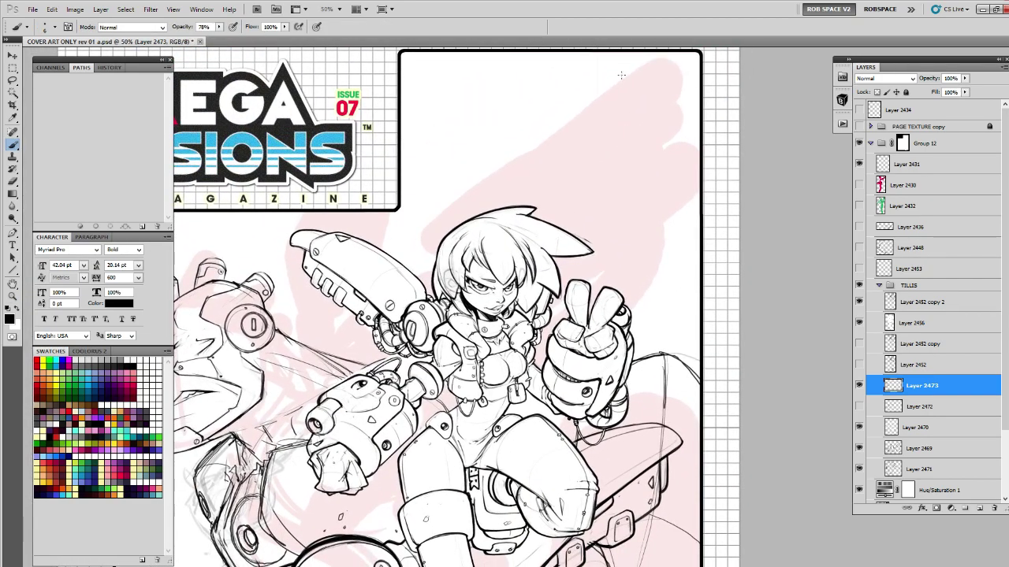
drag(629, 76, 444, 208)
drag(487, 175, 425, 228)
drag(426, 223, 430, 256)
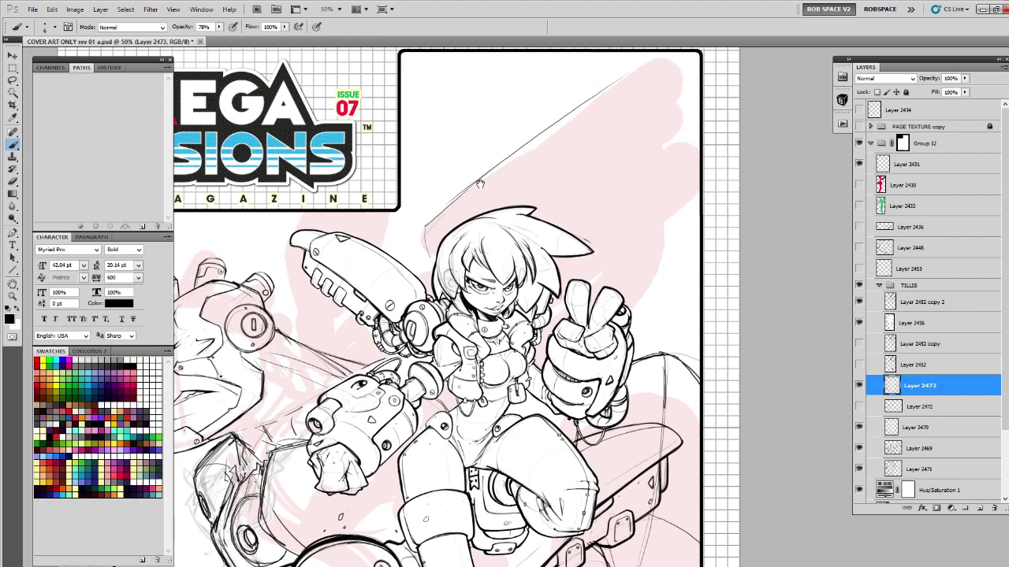
drag(479, 183, 471, 184)
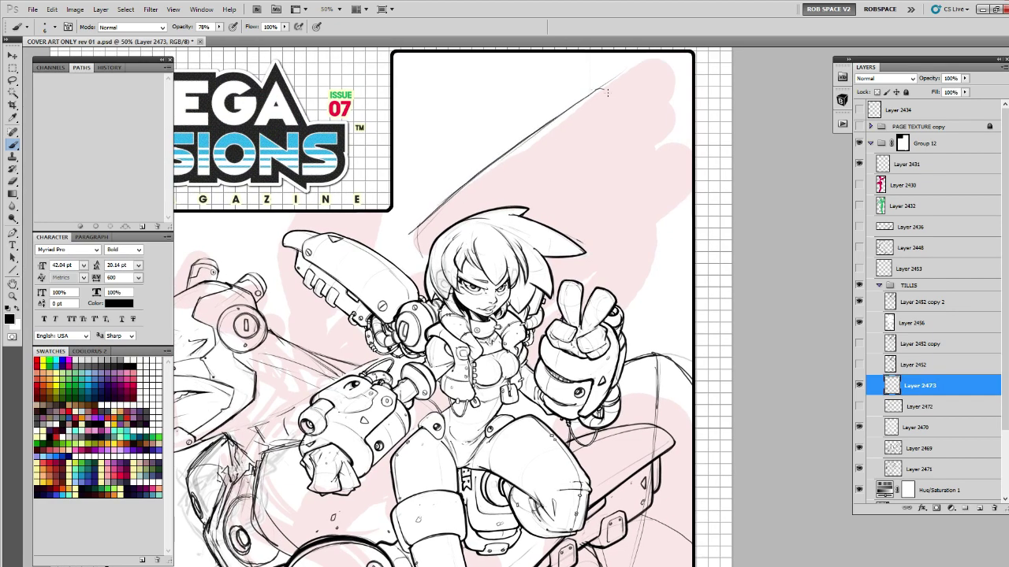
mouse_move(611, 101)
mouse_down()
mouse_move(548, 109)
mouse_move(574, 154)
mouse_move(570, 190)
mouse_up()
key(e)
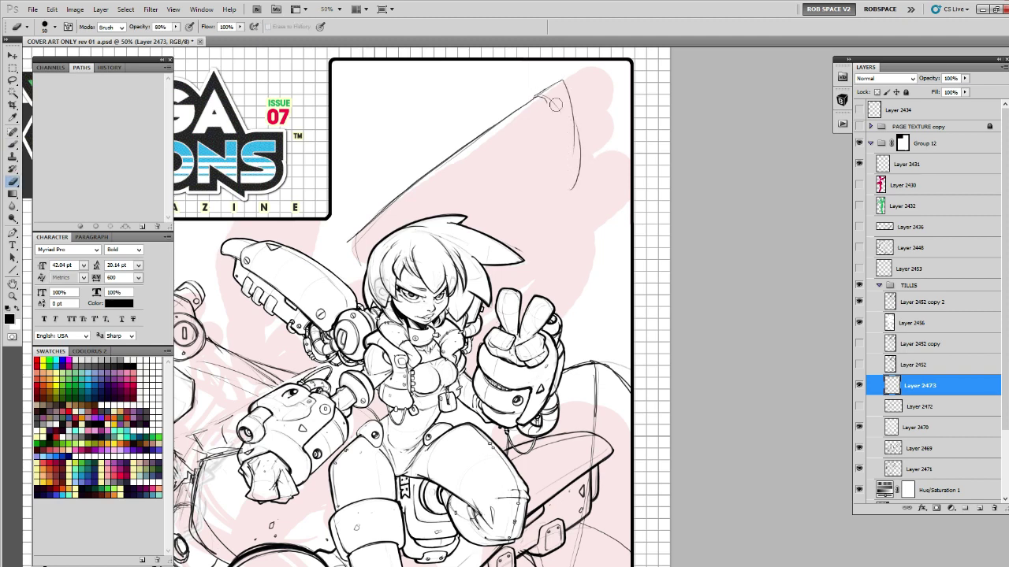
Clean up the tip of the slanted shape, redraw it rounded and sketch its underside back down to the girl's hair.
mouse_move(562, 101)
mouse_down()
mouse_move(575, 138)
mouse_move(574, 189)
mouse_up()
key(b)
mouse_move(552, 82)
mouse_down()
mouse_move(594, 112)
mouse_move(572, 147)
mouse_move(576, 123)
mouse_move(521, 171)
mouse_move(511, 246)
mouse_up()
drag(512, 243, 583, 173)
drag(547, 203, 493, 255)
drag(519, 230, 592, 101)
mouse_move(546, 151)
mouse_down()
mouse_move(595, 102)
mouse_move(552, 67)
mouse_move(359, 216)
mouse_move(356, 253)
mouse_up()
mouse_move(358, 216)
mouse_down()
mouse_move(363, 259)
mouse_move(477, 150)
mouse_up()
drag(495, 201, 460, 193)
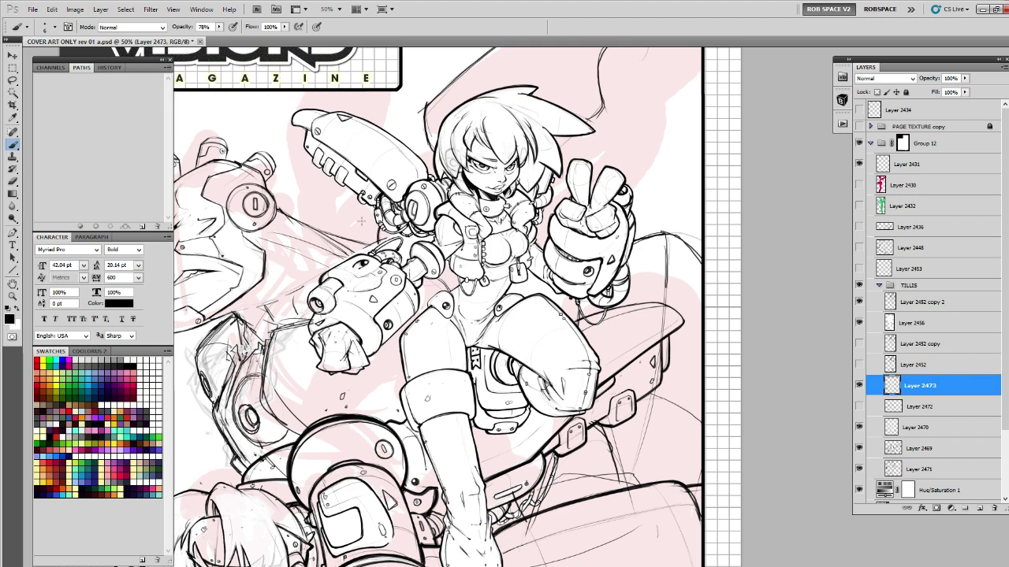
Sketch a banded tube below the girl's shoulder cannon, behind the robotic head.
mouse_move(368, 206)
mouse_down()
mouse_move(363, 243)
mouse_move(433, 185)
mouse_move(492, 159)
mouse_up()
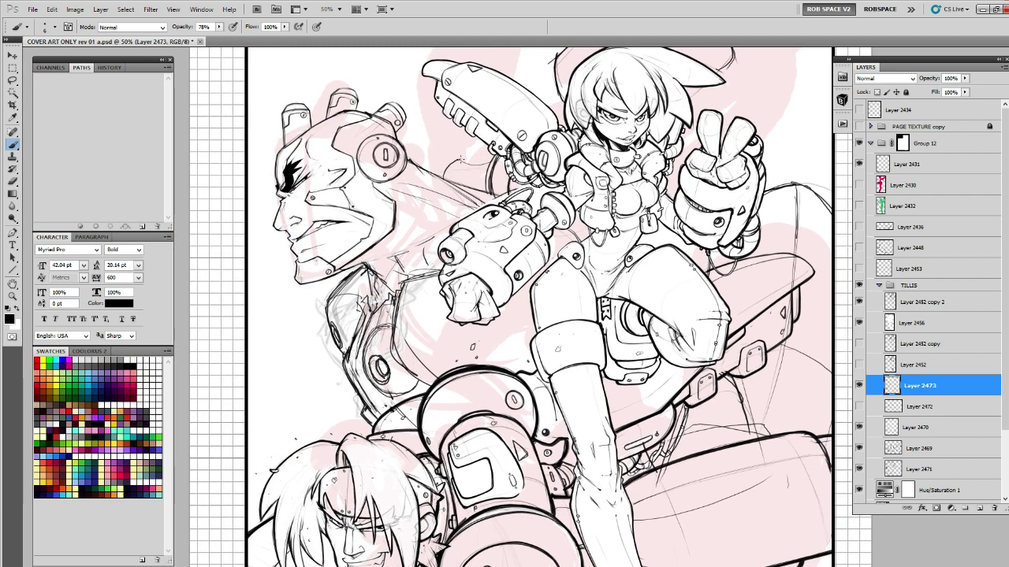
mouse_move(461, 160)
mouse_down()
mouse_move(528, 198)
mouse_move(512, 182)
mouse_move(523, 195)
mouse_move(544, 172)
mouse_move(593, 151)
mouse_move(593, 193)
mouse_up()
key(z)
click(523, 174)
key(e)
key(b)
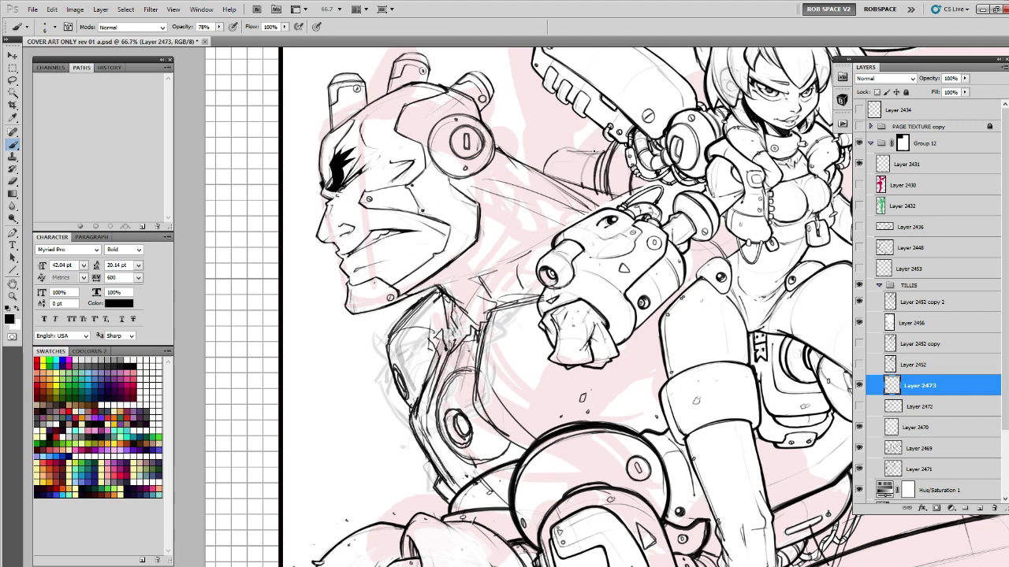
Sketch an angular outline behind the shoulder cannon, running from below the magazine title down to the banded tube.
mouse_move(602, 152)
mouse_down()
mouse_move(595, 189)
mouse_move(564, 168)
mouse_move(441, 263)
mouse_move(373, 351)
mouse_move(385, 312)
mouse_move(356, 291)
mouse_move(347, 266)
mouse_up()
drag(329, 201, 344, 264)
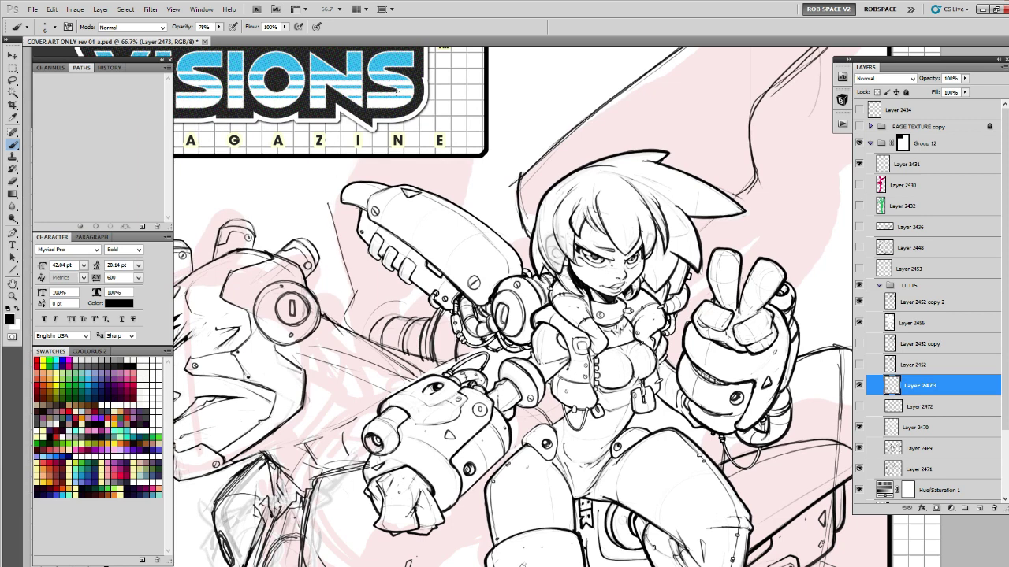
mouse_move(328, 206)
mouse_down()
mouse_move(350, 158)
mouse_move(442, 194)
mouse_up()
drag(413, 304, 404, 318)
scroll(359, 295, down, 1)
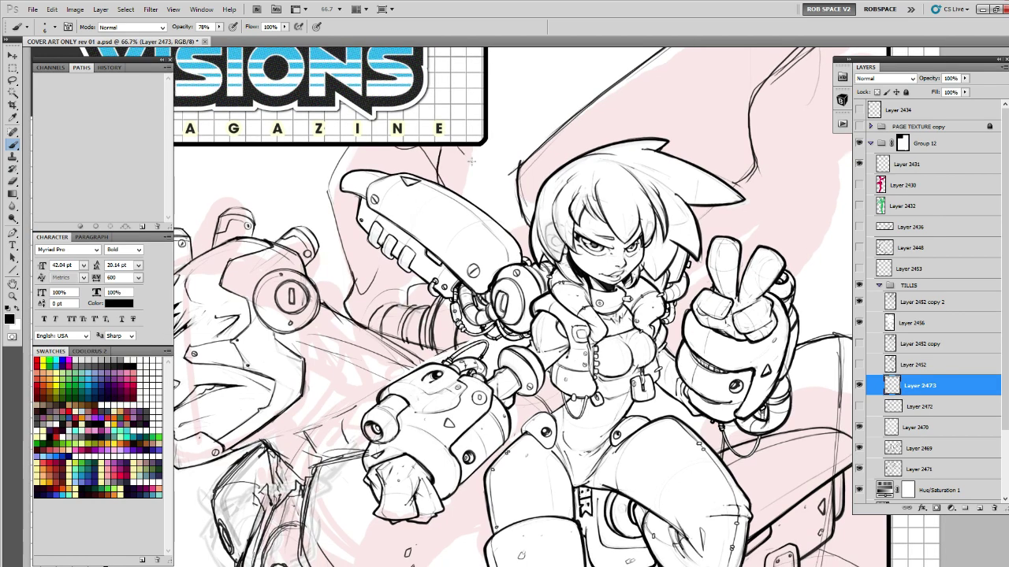
drag(456, 251, 514, 156)
Reinforce the long upper edge of the slanted shape behind the girl's hair with parallel strokes.
key(z)
alt+click(516, 175)
mouse_move(568, 281)
mouse_down()
mouse_move(488, 355)
mouse_move(385, 423)
mouse_up()
key(b)
drag(383, 249, 386, 277)
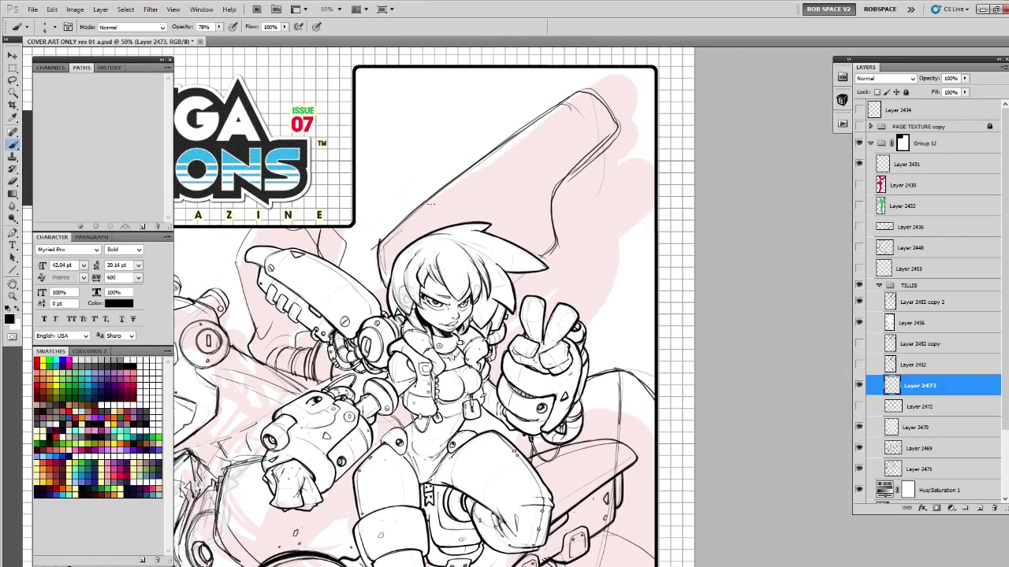
drag(582, 155, 438, 215)
drag(485, 126, 525, 99)
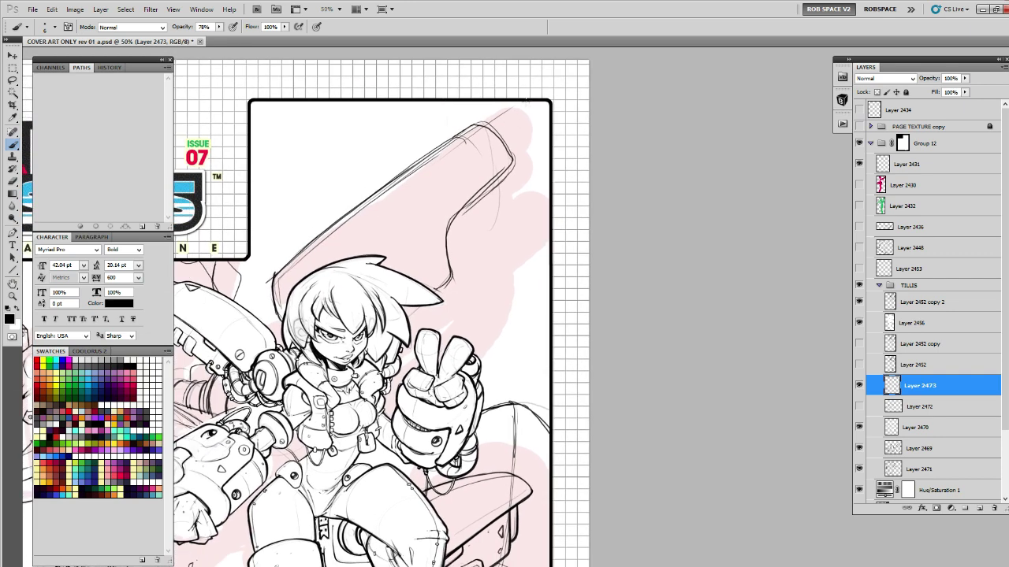
Sketch a second slanted panel beneath the first, from the upper right corner down to the girl's raised fingers.
drag(476, 128, 518, 101)
drag(543, 148, 525, 162)
drag(526, 177, 524, 167)
mouse_move(549, 132)
mouse_down()
mouse_move(525, 158)
mouse_move(520, 185)
mouse_move(541, 139)
mouse_move(466, 228)
mouse_up()
key(e)
key(b)
drag(528, 175, 441, 254)
drag(502, 288, 494, 237)
drag(438, 214, 475, 178)
mouse_move(460, 208)
mouse_down()
mouse_move(472, 190)
mouse_move(497, 192)
mouse_up()
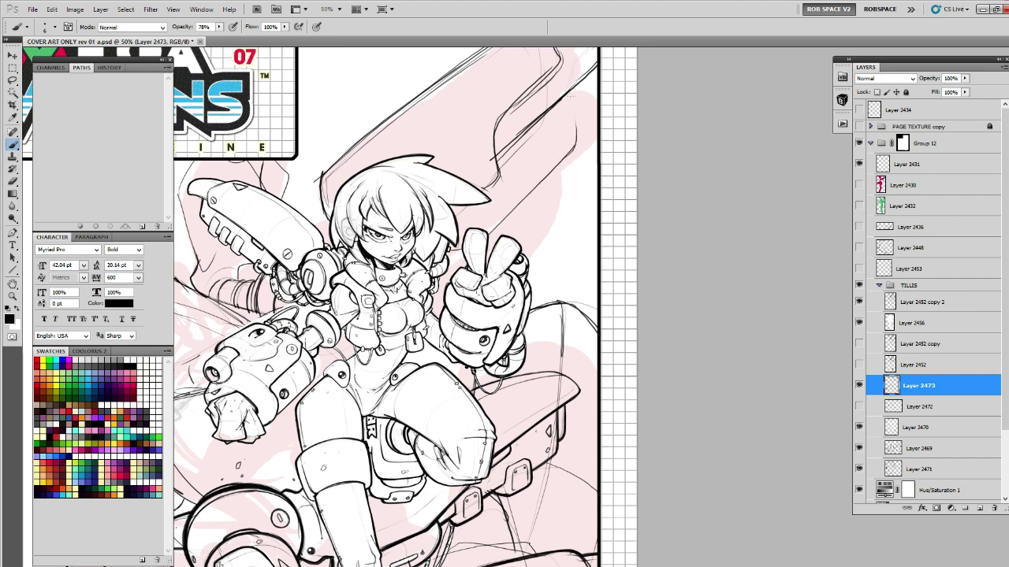
drag(571, 95, 576, 151)
drag(498, 237, 603, 295)
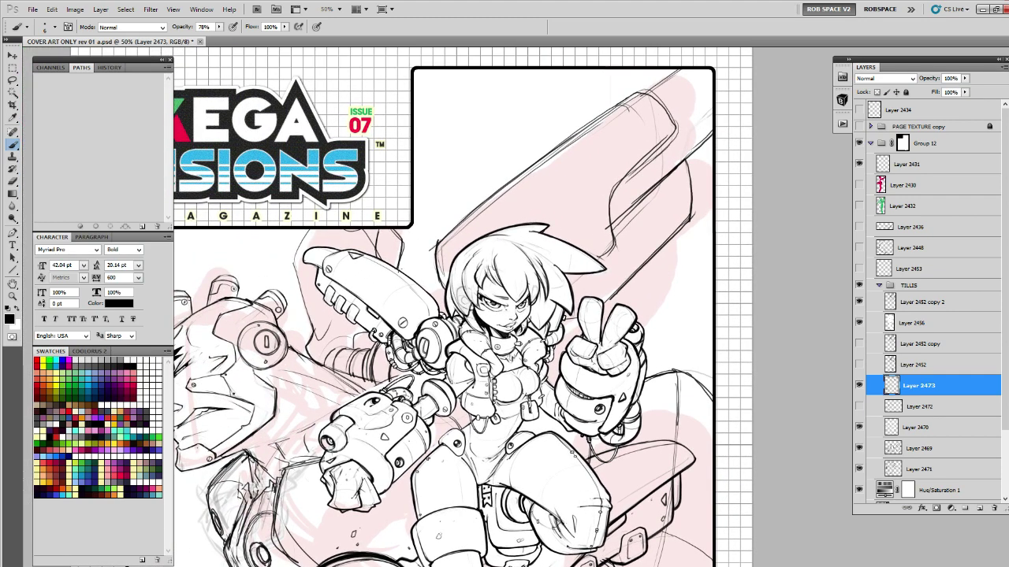
Refine the angular outline behind the shoulder cannon and clean up around the banded tube.
drag(399, 264, 482, 179)
drag(376, 182, 397, 257)
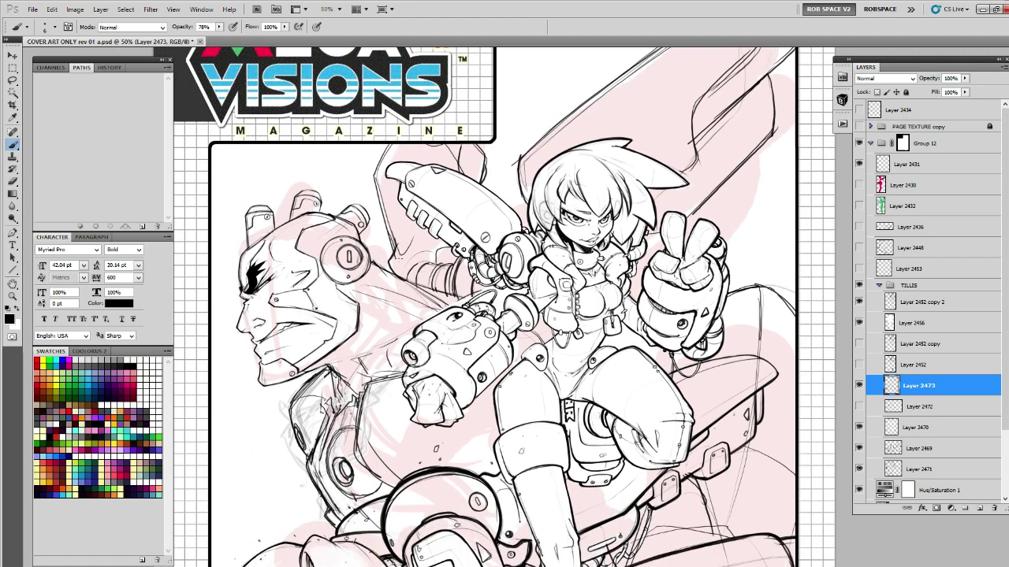
mouse_move(376, 178)
mouse_down()
mouse_move(400, 260)
mouse_move(385, 211)
mouse_move(371, 226)
mouse_up()
key(e)
key(b)
mouse_move(439, 276)
mouse_down()
mouse_move(478, 171)
mouse_move(448, 195)
mouse_move(492, 234)
mouse_up()
Tidy the top of the coat's collar and sketch the curved neck line behind the robotic head's jaw.
key(e)
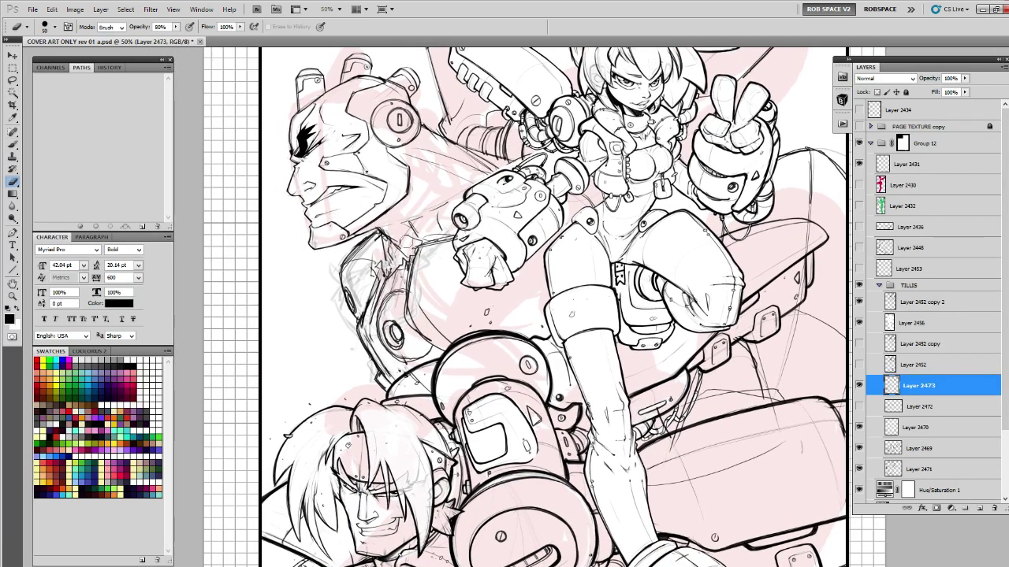
drag(380, 232, 392, 243)
key(b)
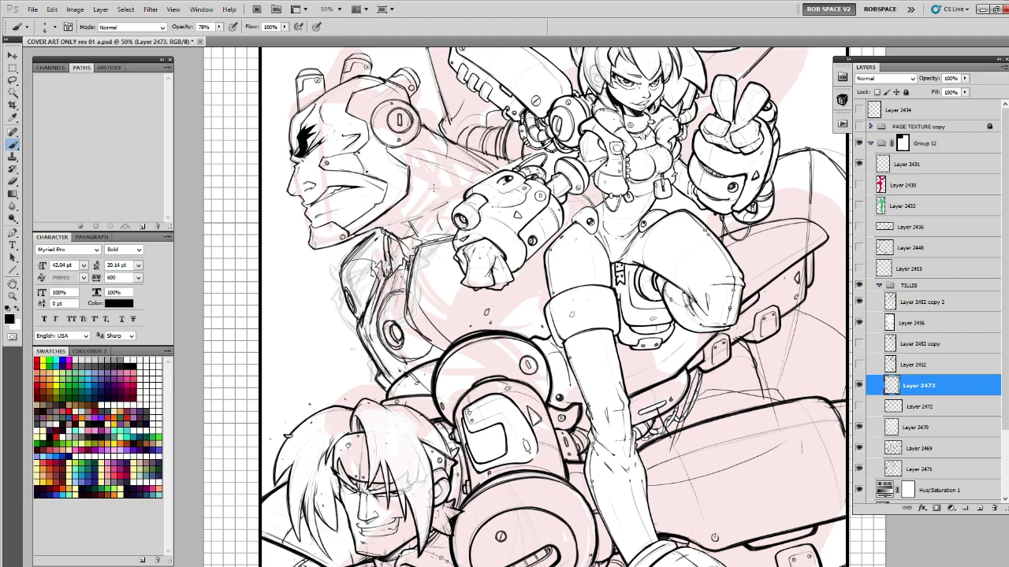
mouse_move(446, 160)
mouse_down()
mouse_move(405, 228)
mouse_move(450, 141)
mouse_up()
drag(347, 264, 403, 197)
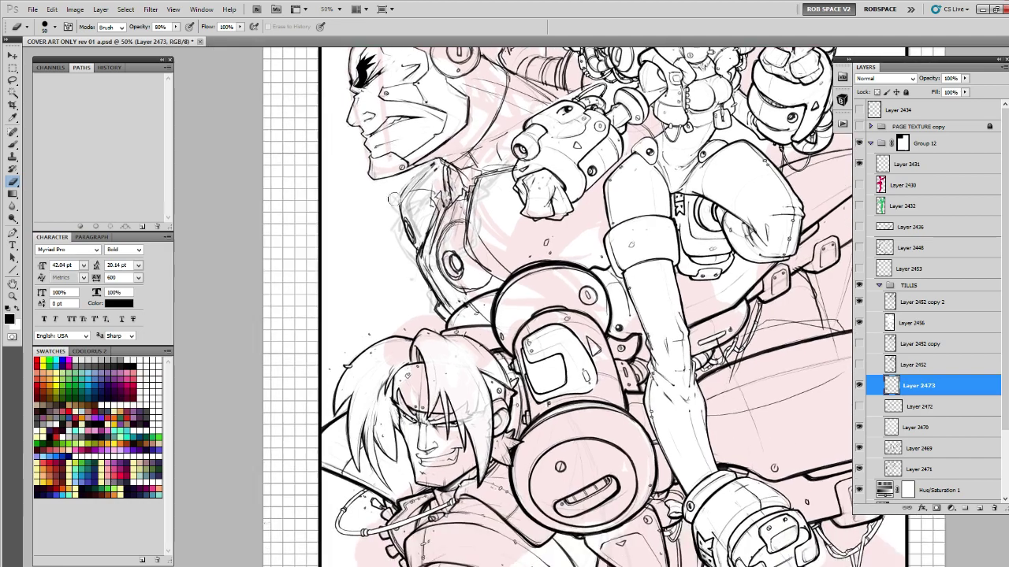
mouse_move(438, 160)
mouse_down()
mouse_move(401, 197)
mouse_move(403, 217)
mouse_up()
drag(651, 317, 498, 442)
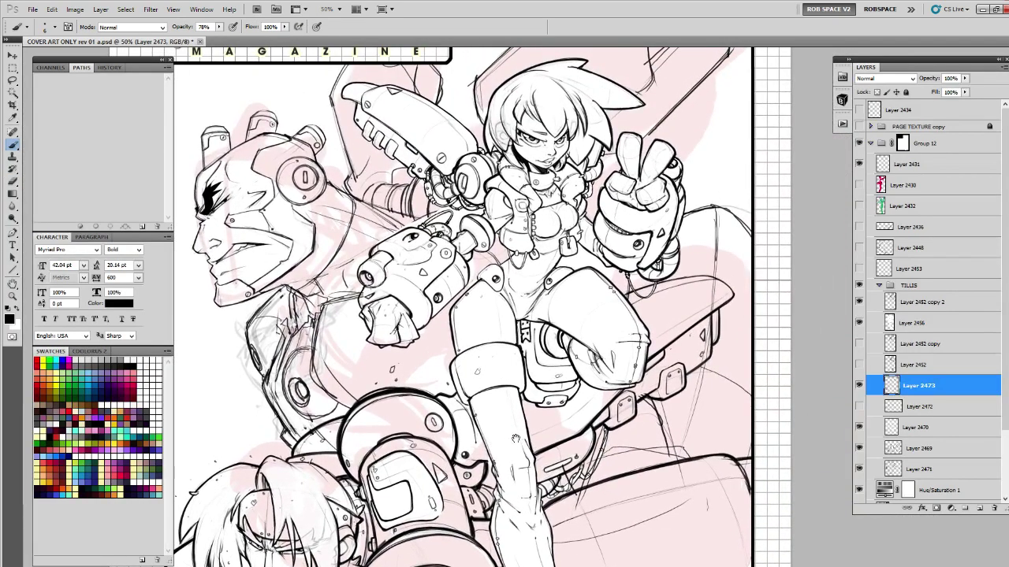
drag(576, 400, 606, 292)
key(z)
alt+click(570, 363)
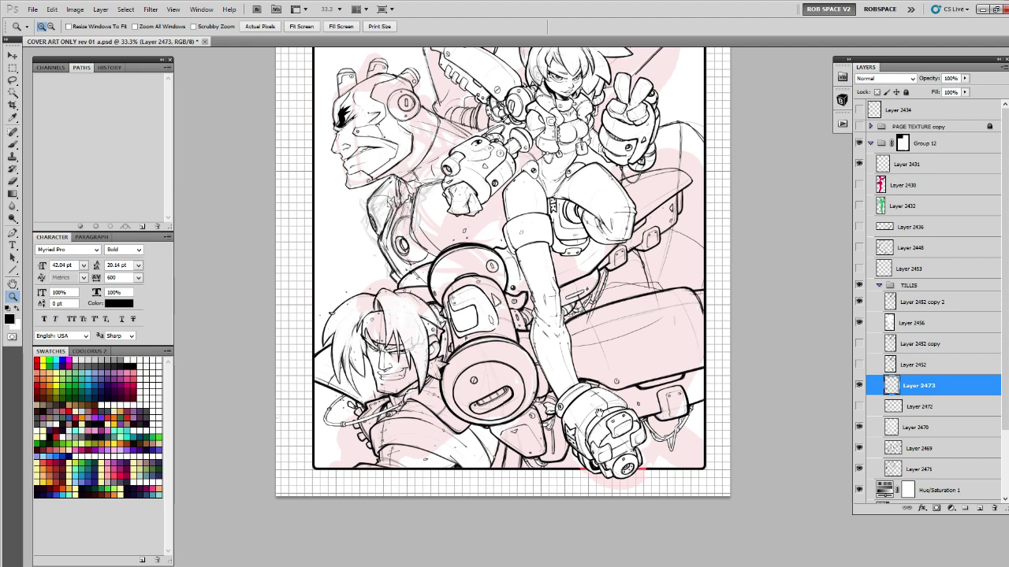
Identify the line layer of the grinning man's face by toggling layer visibility, and add a new layer above Layer 2469.
click(404, 370)
click(403, 370)
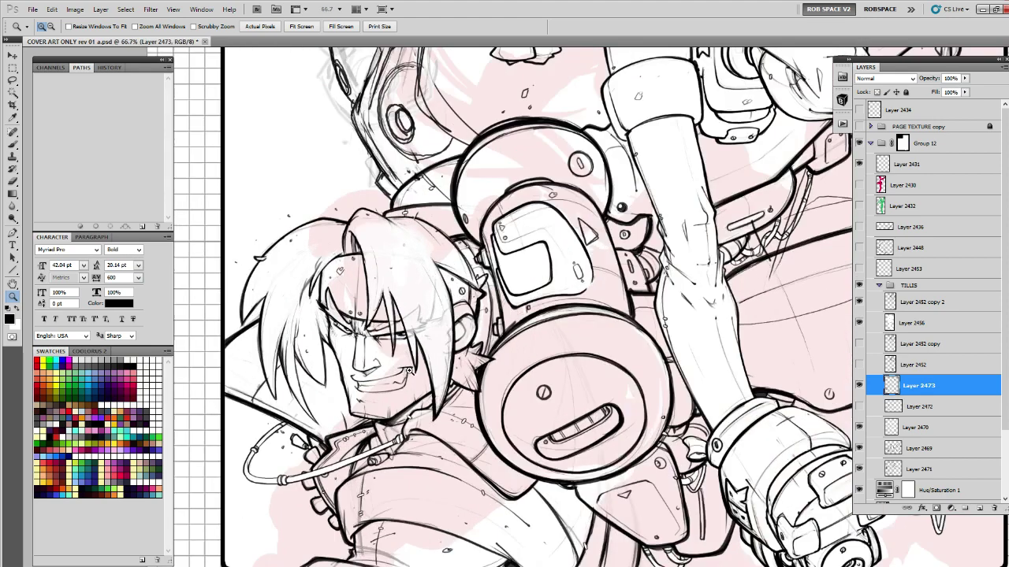
click(403, 370)
click(403, 370)
drag(403, 369, 527, 306)
click(860, 471)
click(859, 471)
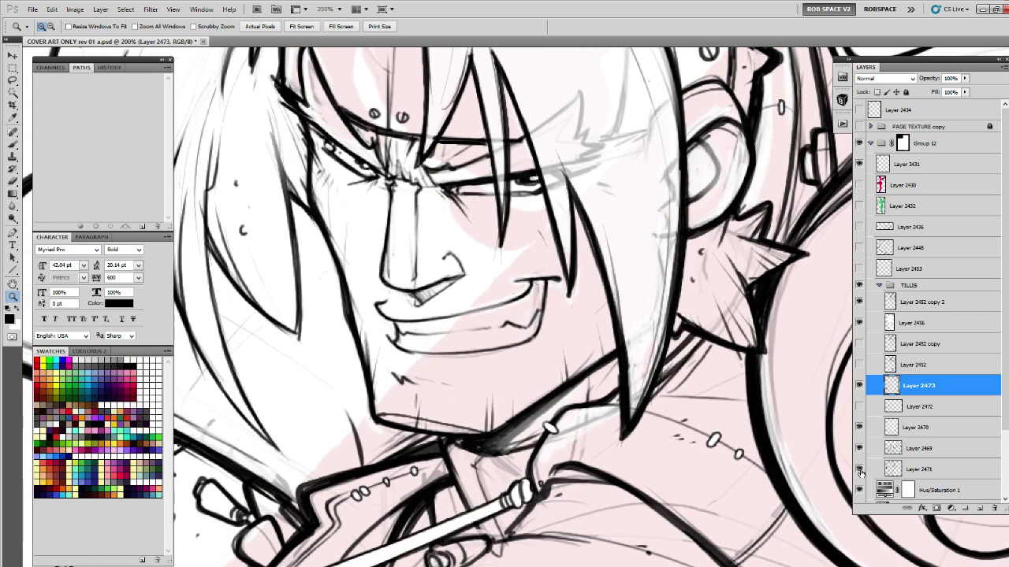
click(858, 450)
click(858, 450)
click(920, 454)
click(979, 508)
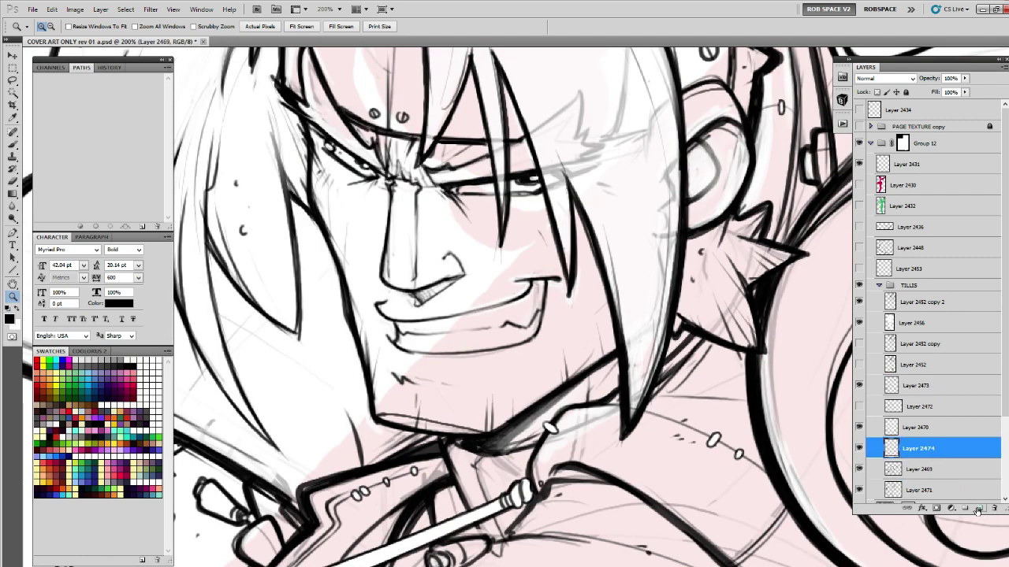
Darken the corners of the grinning man's mouth in black and trim the stray edge beside his lower lip with white.
key(b)
mouse_move(545, 300)
mouse_down()
mouse_move(440, 250)
mouse_move(508, 241)
mouse_up()
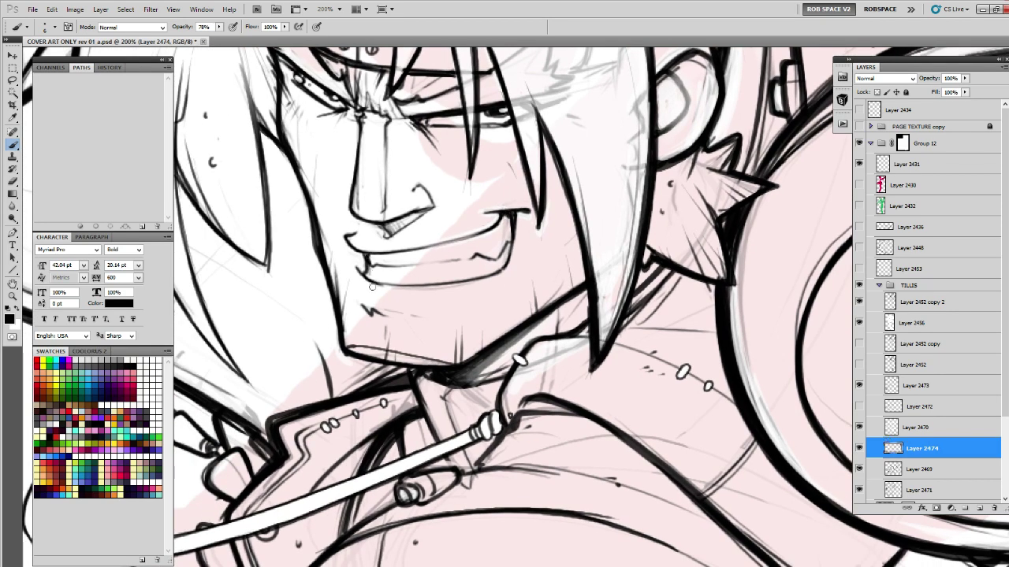
drag(368, 267, 362, 281)
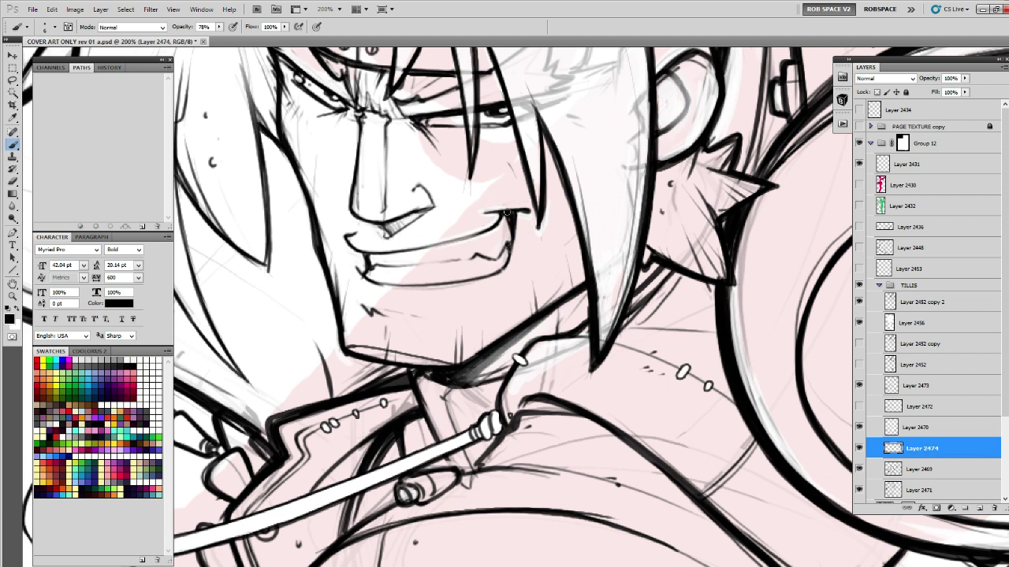
drag(348, 237, 362, 229)
key(x)
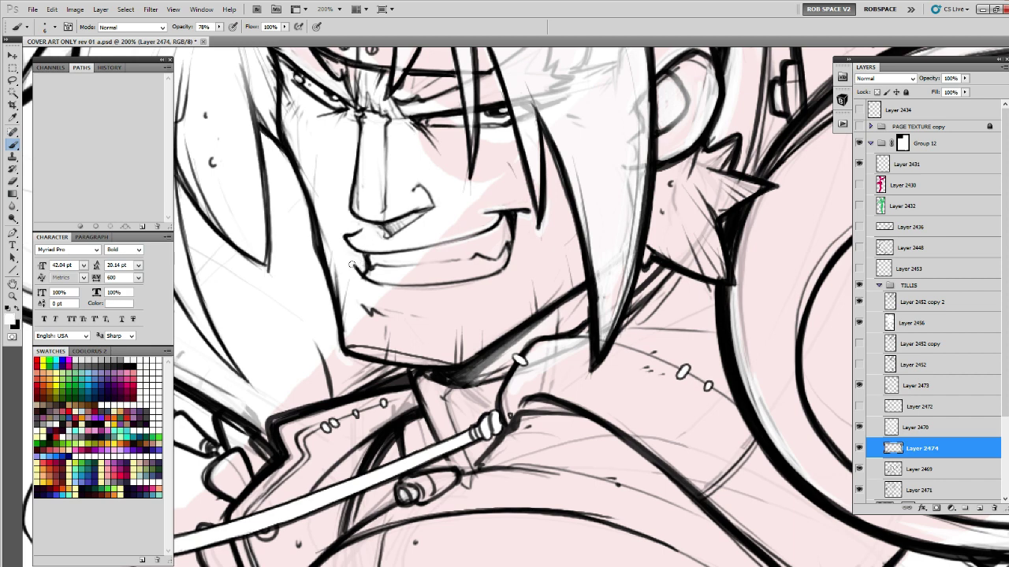
drag(372, 286, 361, 278)
key(z)
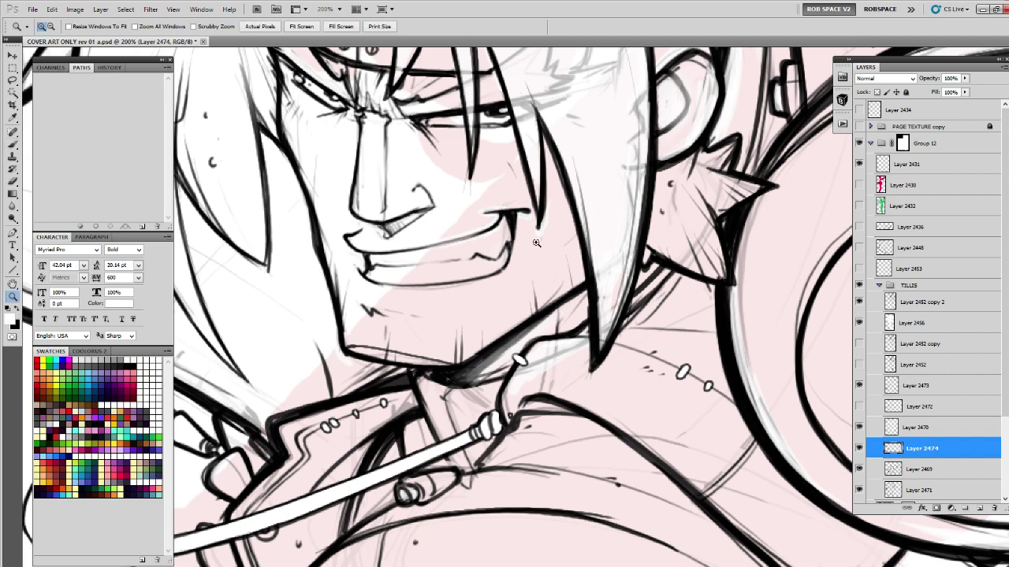
Reinforce the outline and inner contour of the grinning man's ear in black on Layer 2474.
alt+click(536, 243)
alt+click(536, 243)
alt+click(539, 246)
click(534, 223)
key(b)
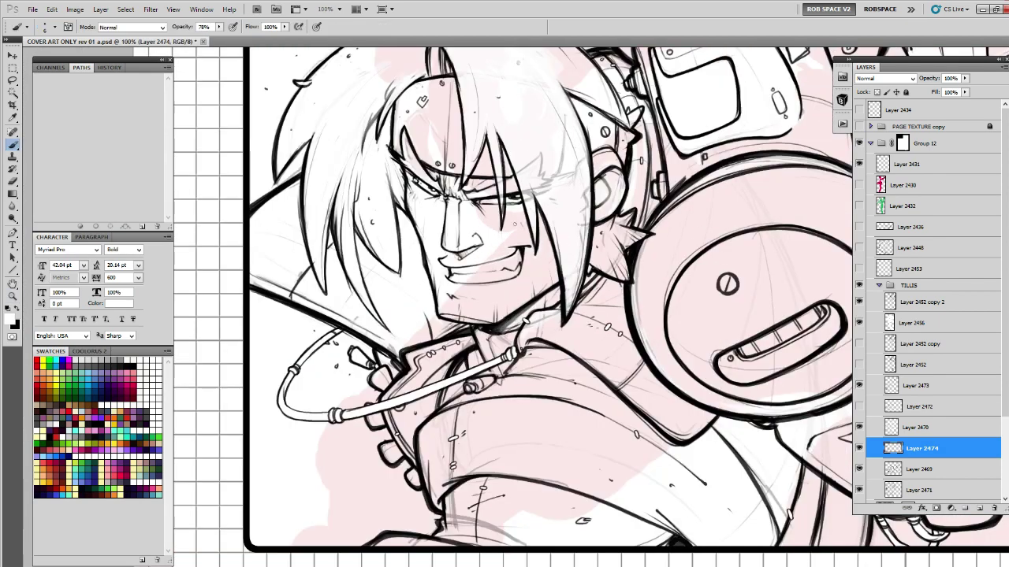
key(x)
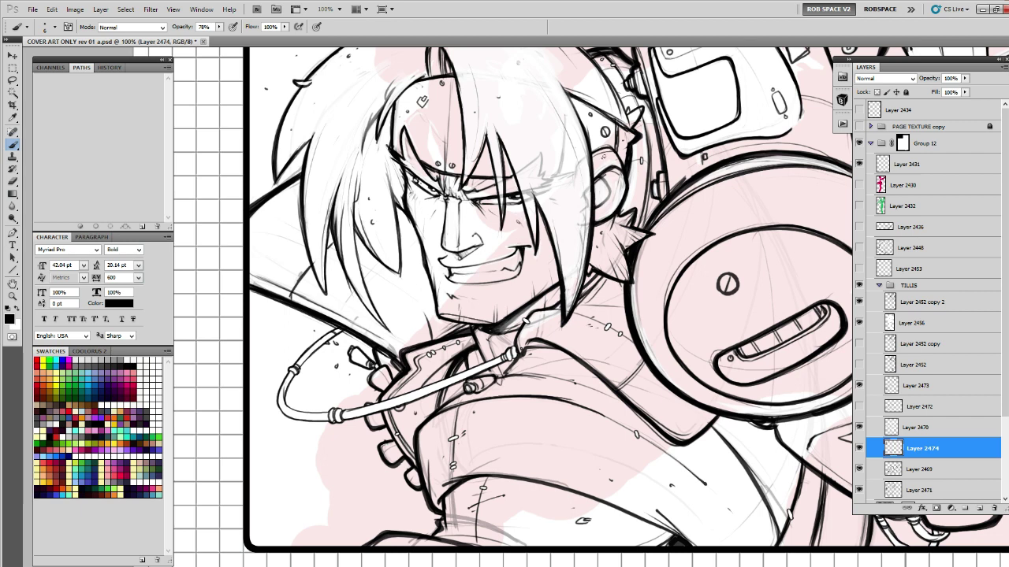
drag(600, 180, 606, 196)
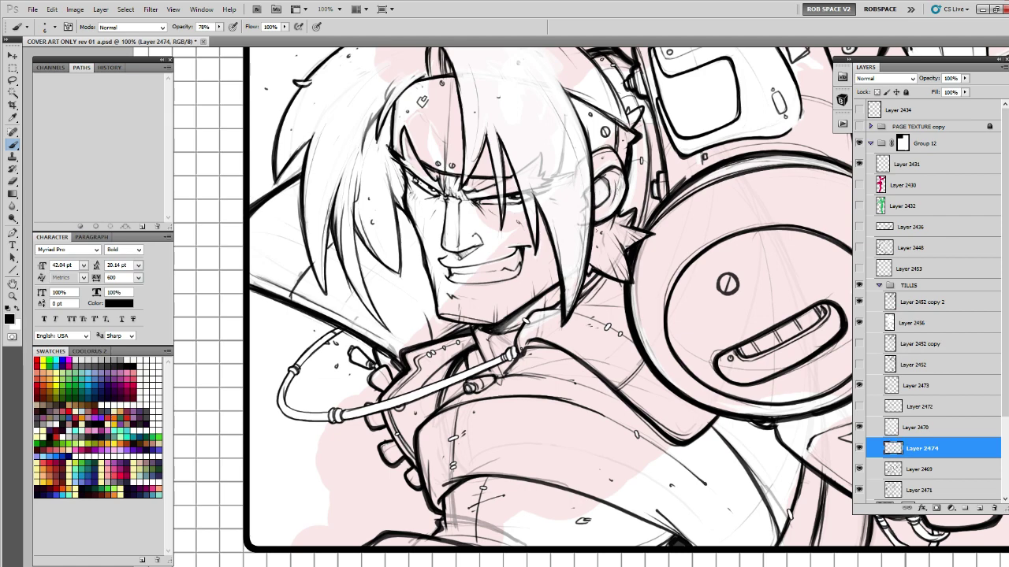
ctrl+alt+click(563, 272)
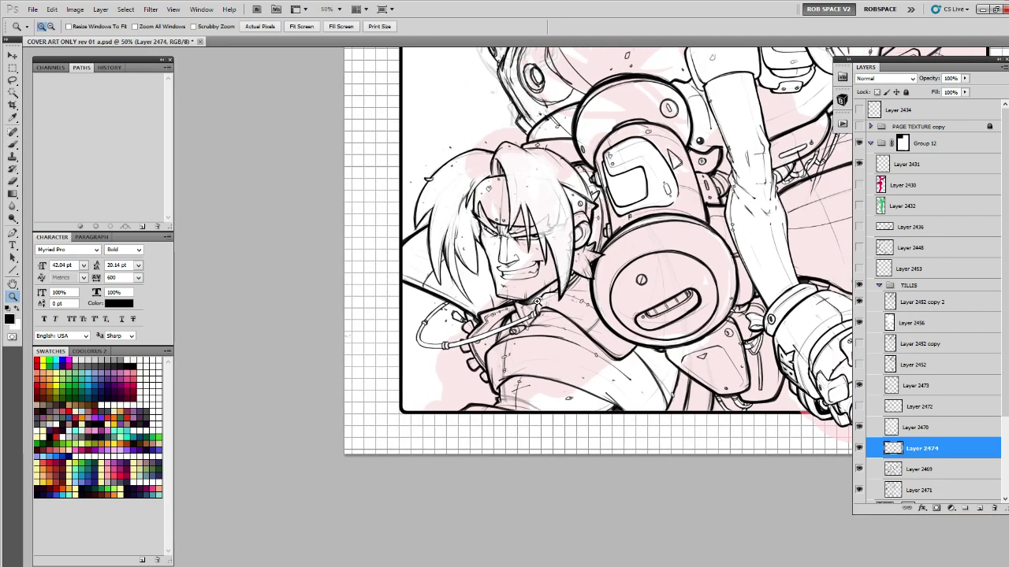
ctrl+click(545, 297)
drag(516, 302, 555, 278)
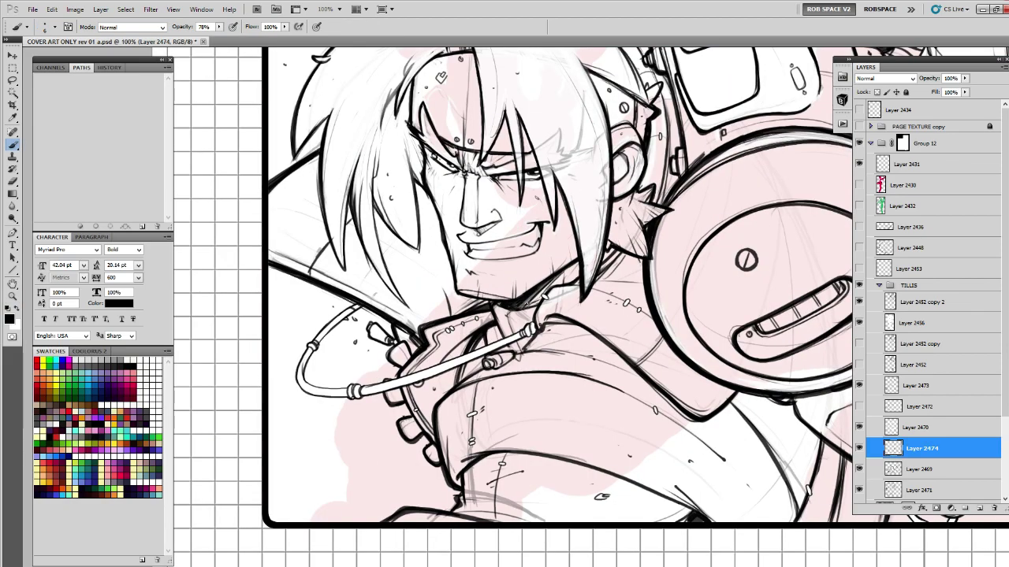
ctrl+alt+click(530, 293)
ctrl+alt+click(530, 293)
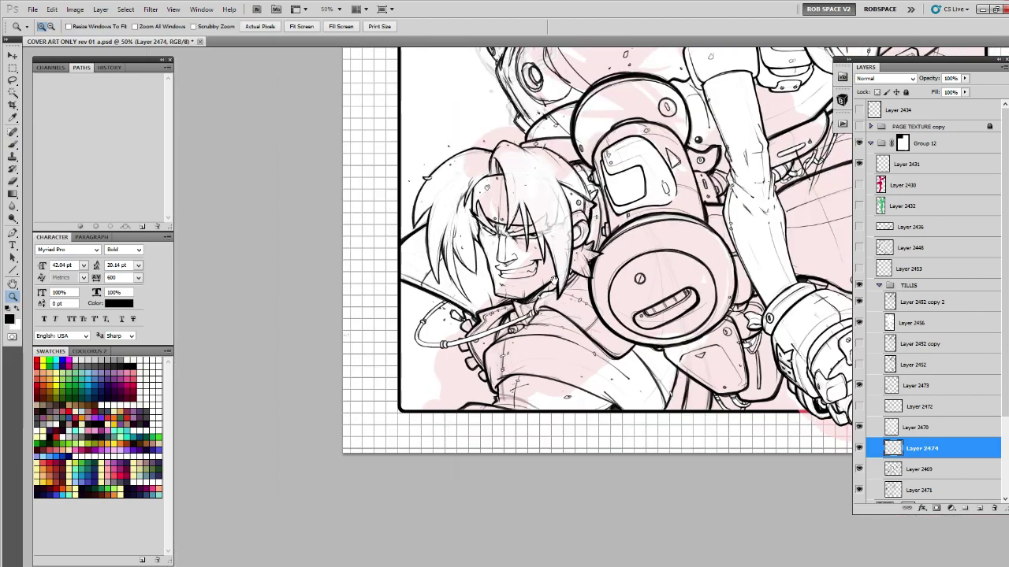
Hide Layer 2428, the pink-tinted silhouette behind the line art.
drag(668, 160, 532, 419)
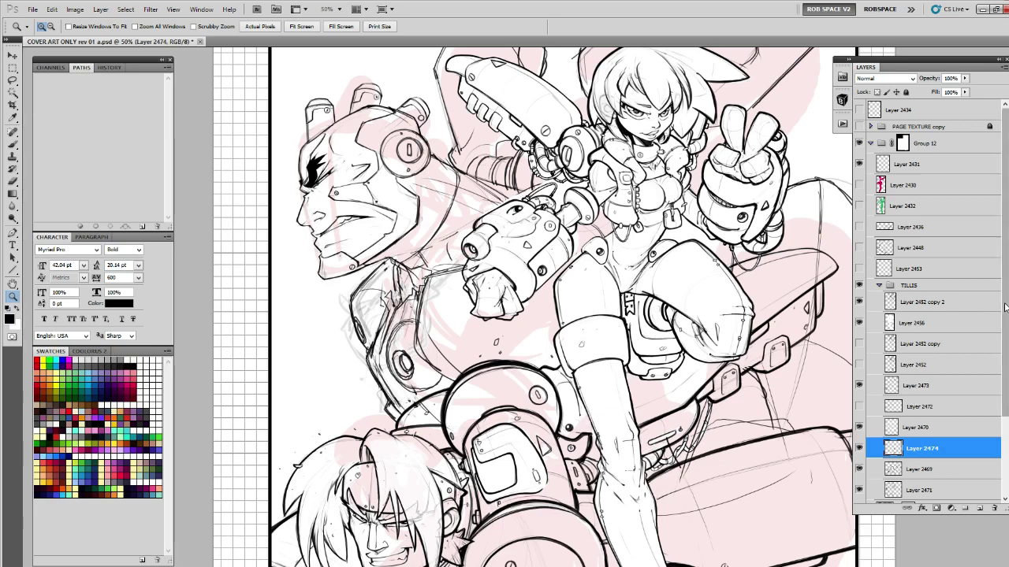
scroll(876, 447, down, 3)
click(859, 432)
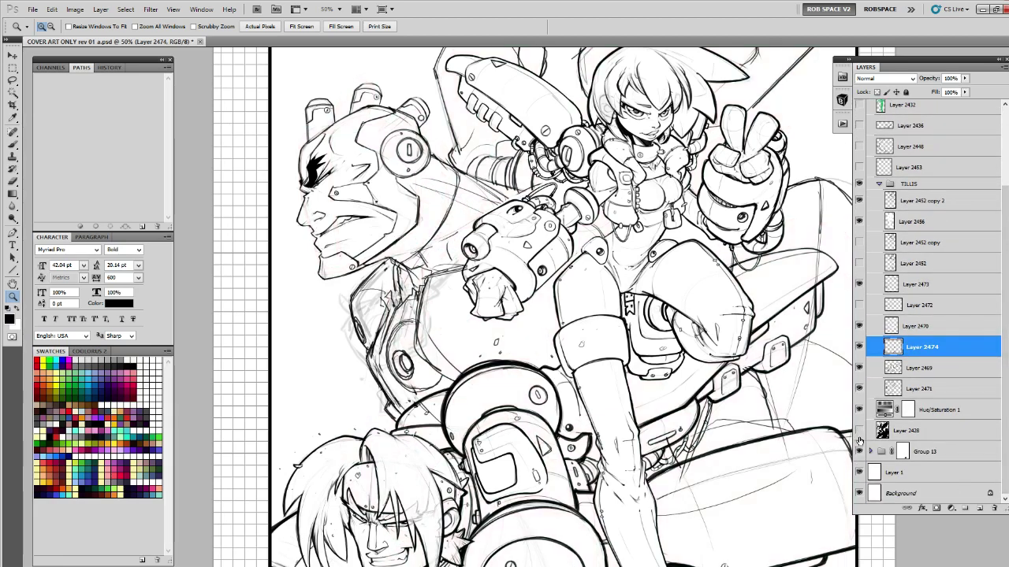
click(859, 433)
click(859, 433)
Identify the pale shoulder sketch's layer by toggling layer visibility, and move Layer 2470 above Layer 2473.
click(860, 369)
click(860, 368)
click(859, 327)
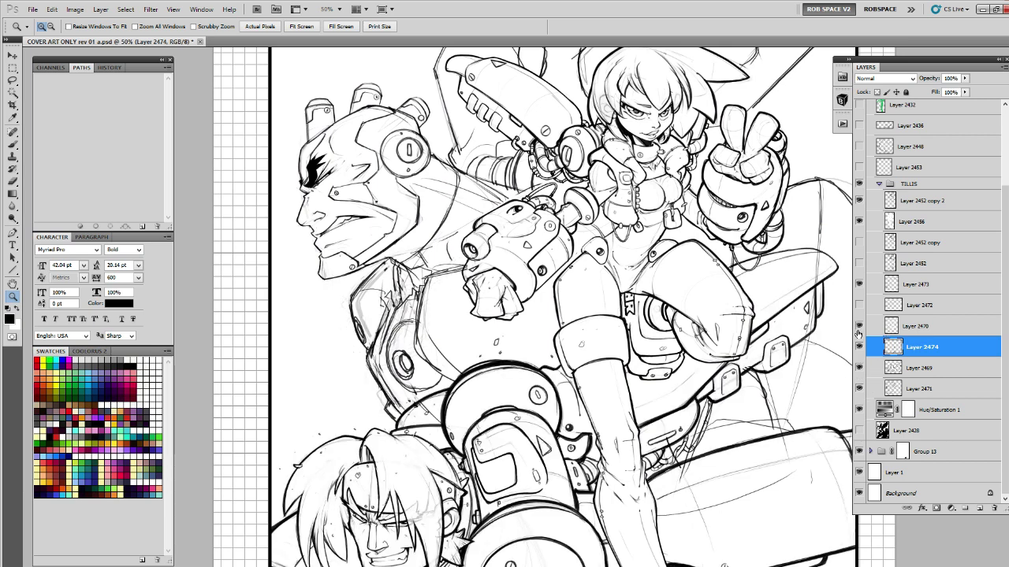
click(859, 327)
click(890, 330)
drag(917, 326, 917, 273)
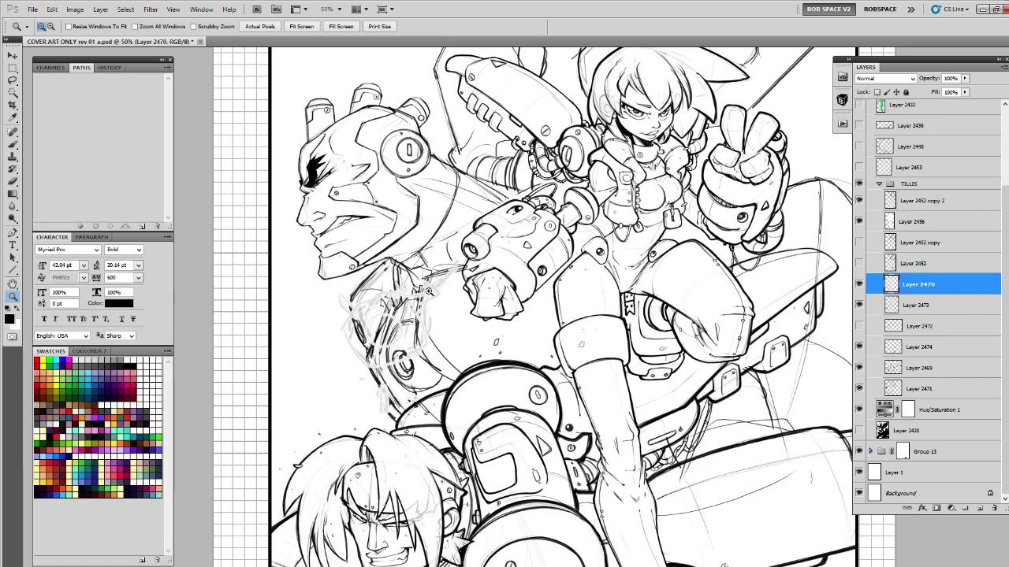
Lasso the pale round shoulder sketch, fill its shape with white on a new layer above Layer 2473, and merge Layer 2470 into it.
click(427, 291)
key(l)
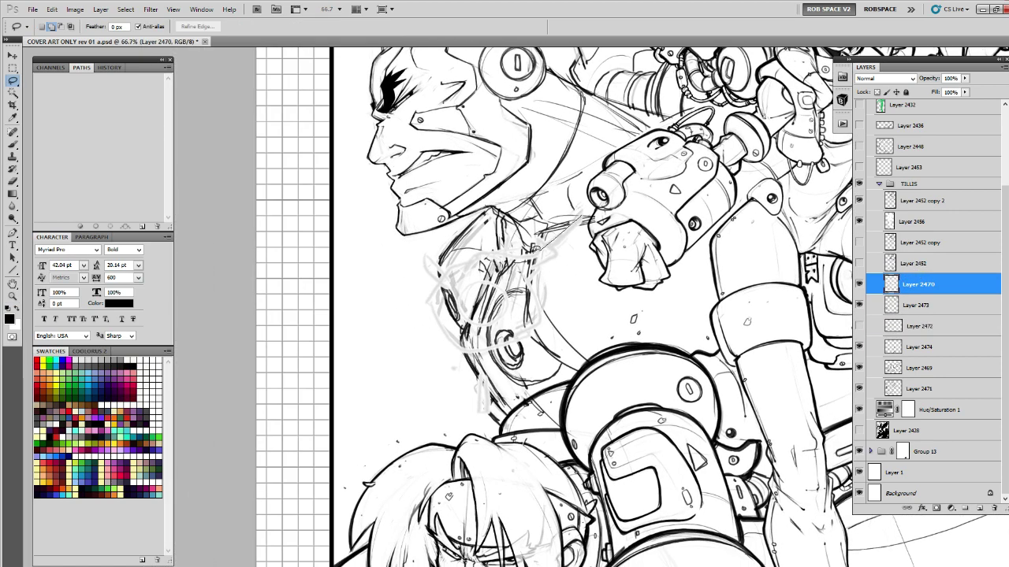
mouse_move(539, 248)
mouse_down()
mouse_move(425, 260)
mouse_move(435, 298)
mouse_move(522, 337)
mouse_move(540, 268)
mouse_move(581, 217)
mouse_move(542, 241)
mouse_up()
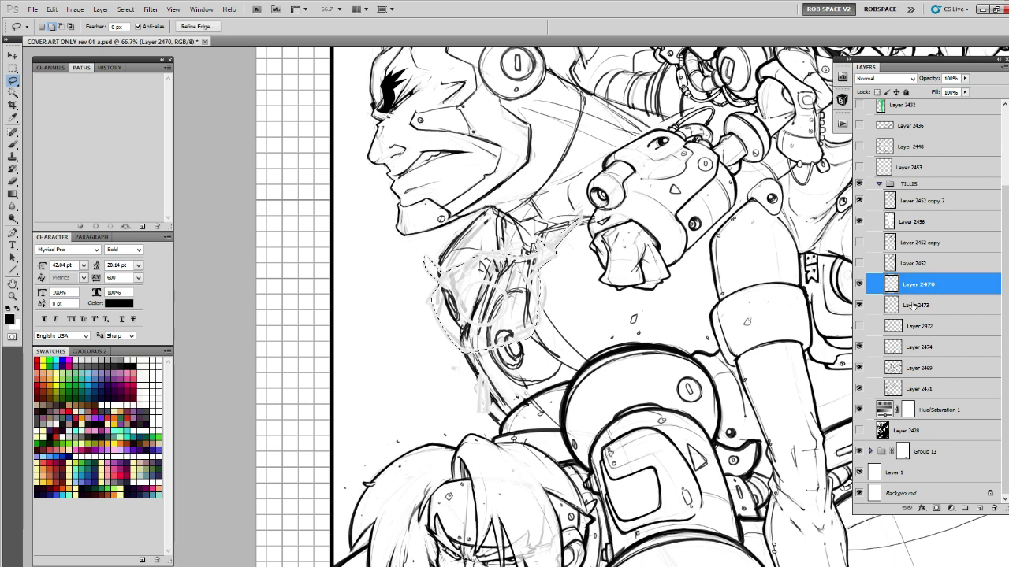
click(913, 306)
click(979, 509)
key(ctrl+BackSpace)
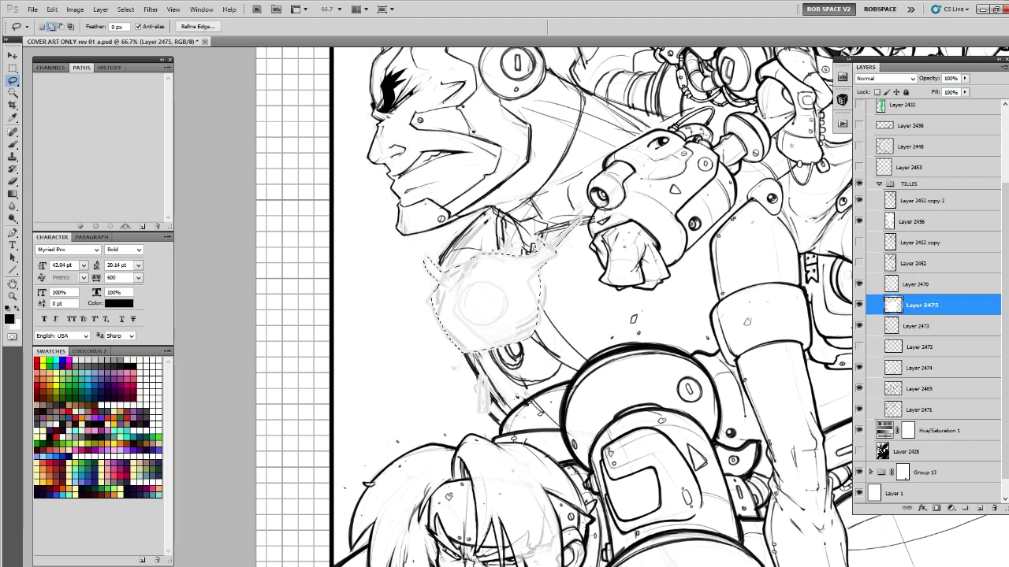
key(ctrl+d)
click(892, 285)
key(ctrl+e)
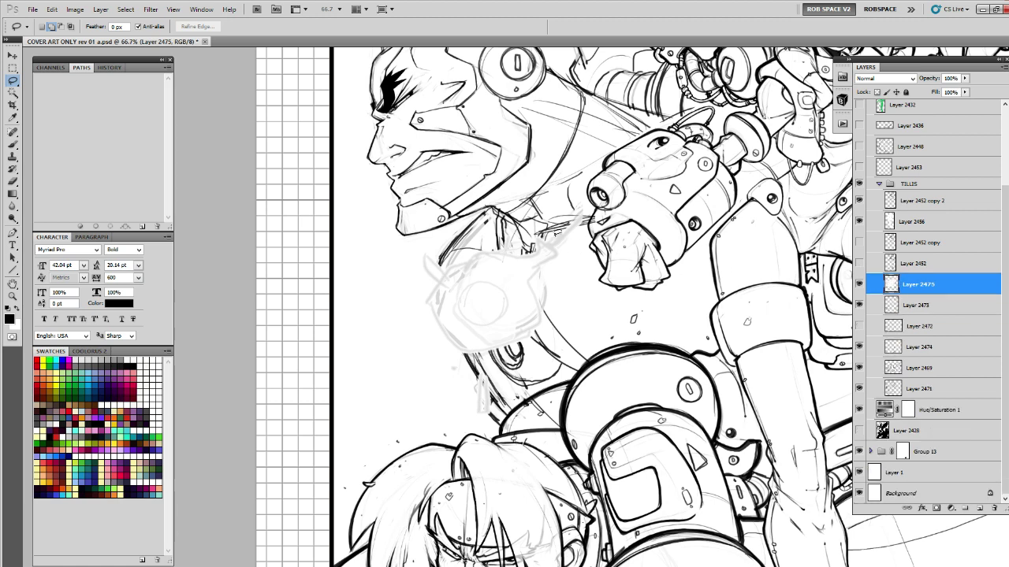
Lasso and delete the stray parts around the pale shoulder sketch.
mouse_move(542, 234)
mouse_down()
mouse_move(438, 259)
mouse_move(433, 281)
mouse_move(446, 333)
mouse_move(468, 365)
mouse_move(459, 195)
mouse_move(540, 235)
mouse_move(555, 260)
mouse_move(537, 287)
mouse_move(536, 334)
mouse_move(461, 356)
mouse_move(509, 394)
mouse_move(611, 230)
mouse_up()
key(ctrl+d)
key(Delete)
key(ctrl+d)
mouse_move(481, 357)
mouse_down()
mouse_move(488, 419)
mouse_move(490, 354)
mouse_up()
key(v)
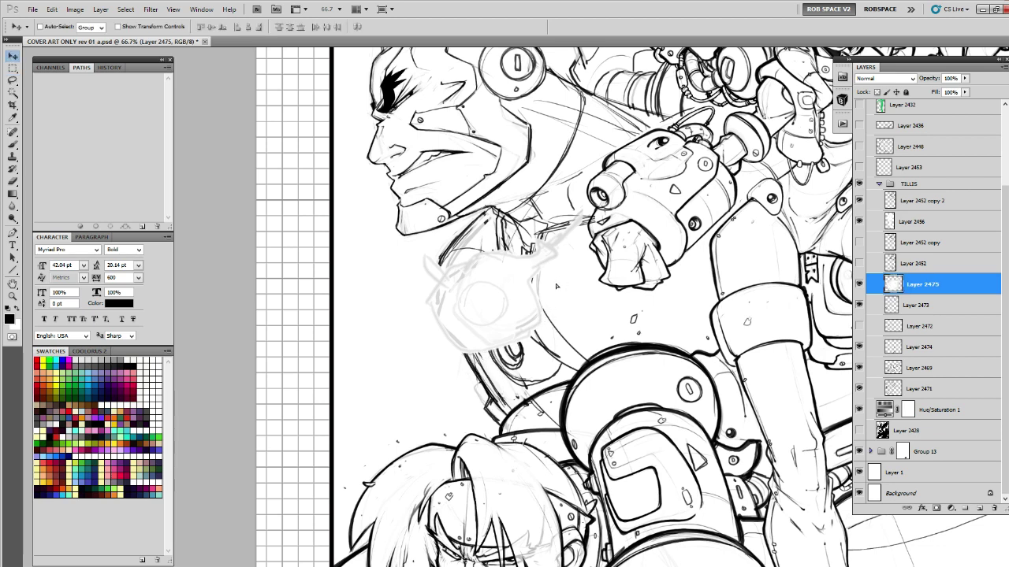
Reposition the pale shoulder sketch beneath the robotic head's jaw, scaling it to 108.48% and rotating it 3.30°.
mouse_move(554, 290)
mouse_down()
mouse_move(531, 337)
mouse_move(577, 270)
mouse_up()
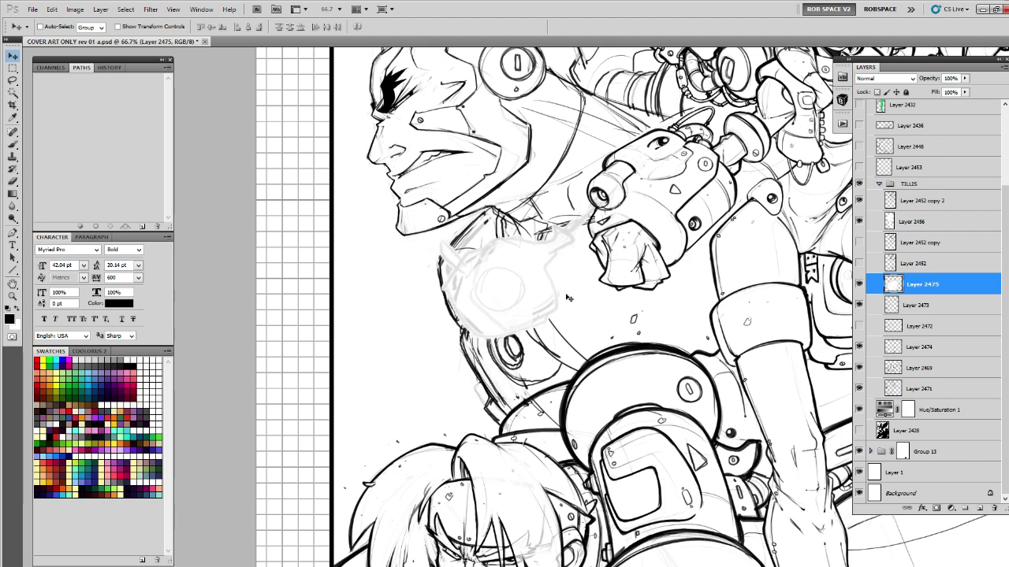
key(ctrl+t)
mouse_move(601, 347)
mouse_down()
mouse_move(587, 341)
mouse_move(562, 378)
mouse_up()
drag(559, 306, 541, 314)
drag(567, 354, 579, 368)
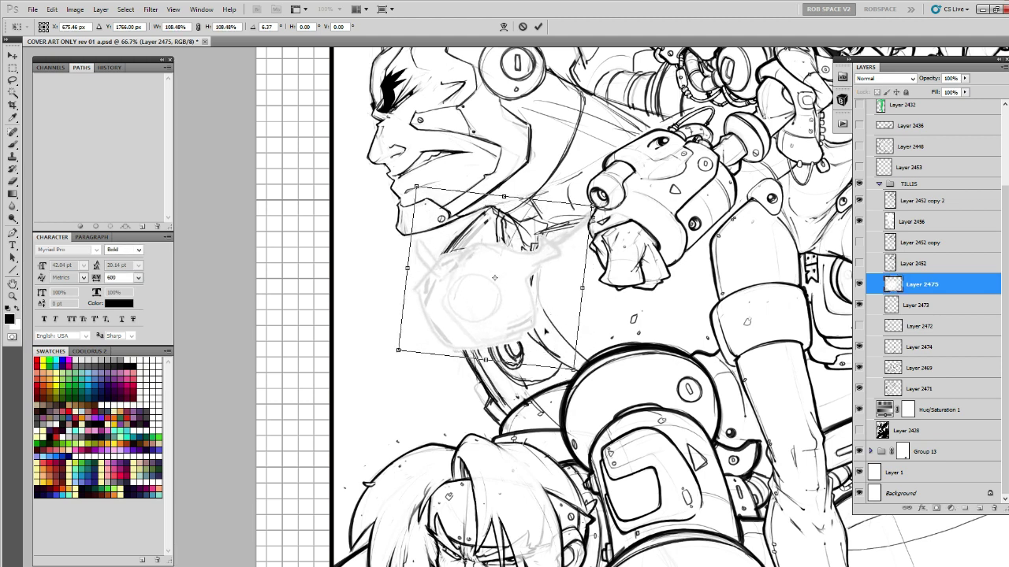
drag(554, 311, 526, 338)
drag(589, 287, 588, 281)
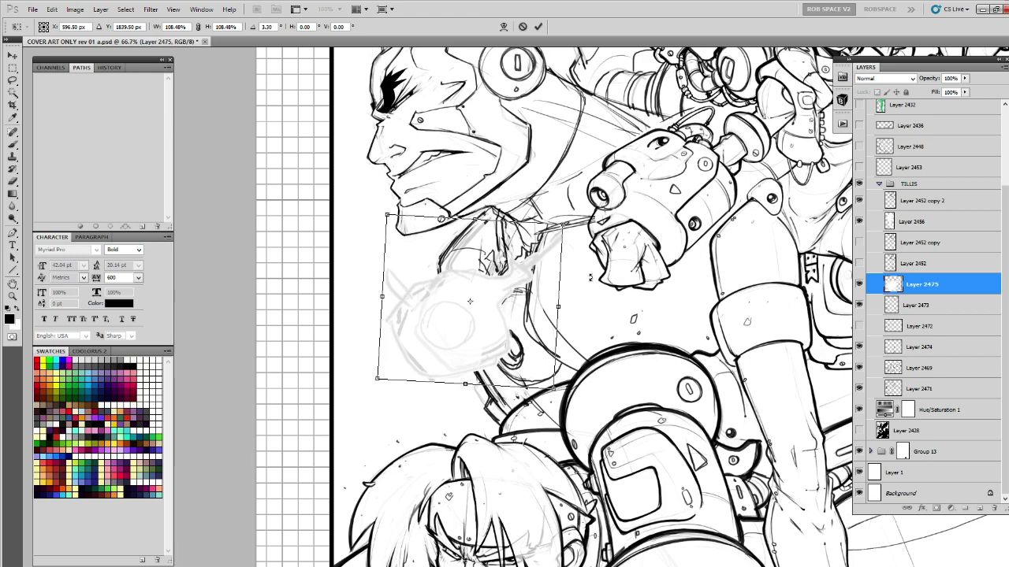
key(Return)
Rotate the pale shoulder sketch by -3.50° and nudge it into place below the robotic head.
key(z)
alt+click(604, 305)
alt+click(604, 306)
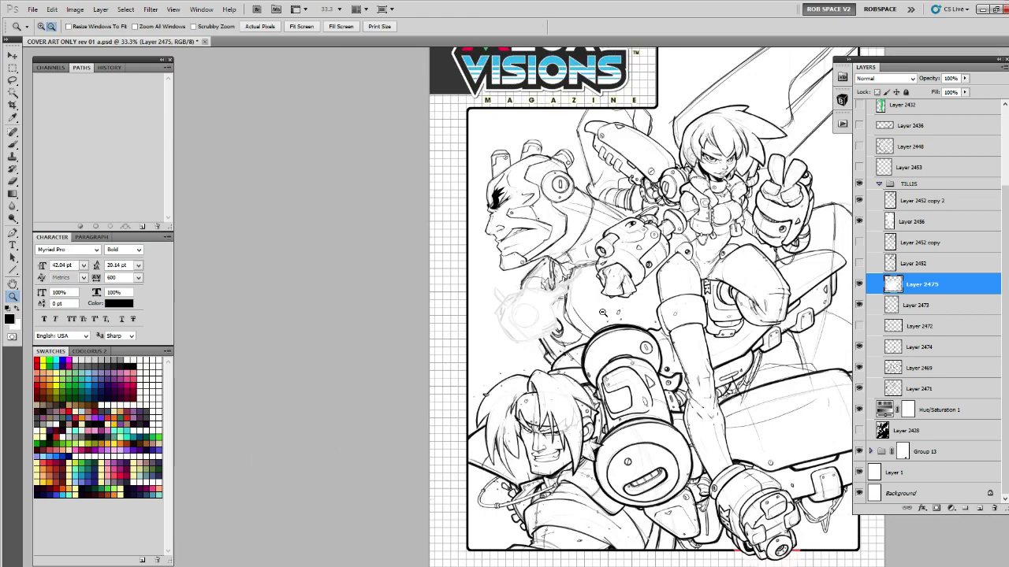
drag(629, 391, 511, 404)
key(ctrl+t)
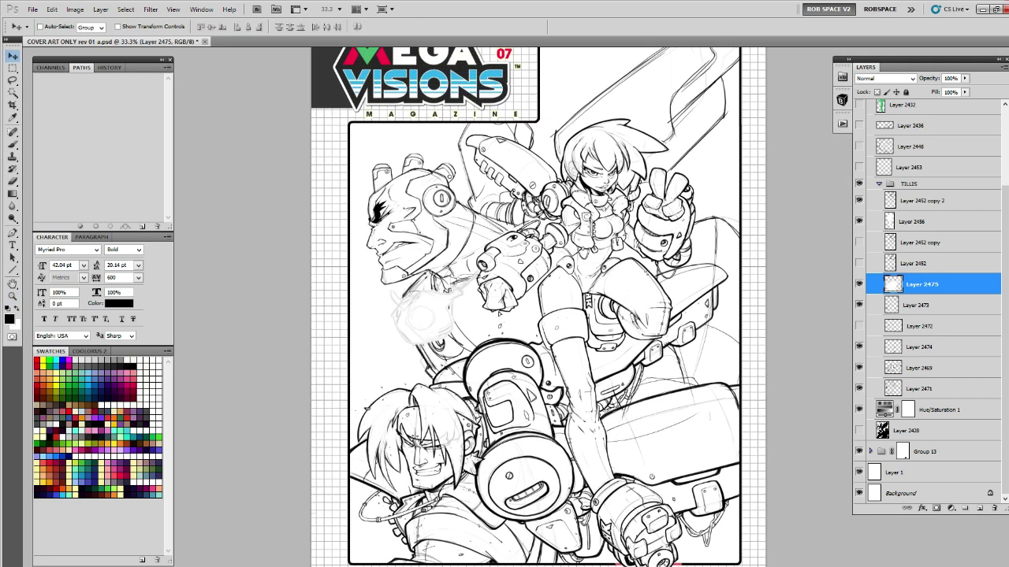
key(Return)
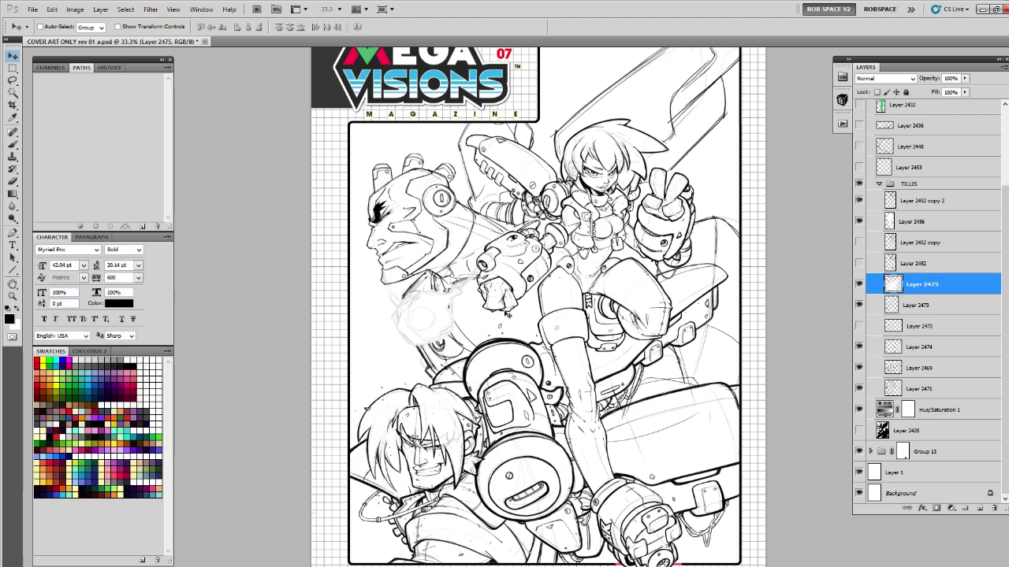
drag(506, 313, 502, 315)
key(ctrl+t)
drag(535, 276, 535, 270)
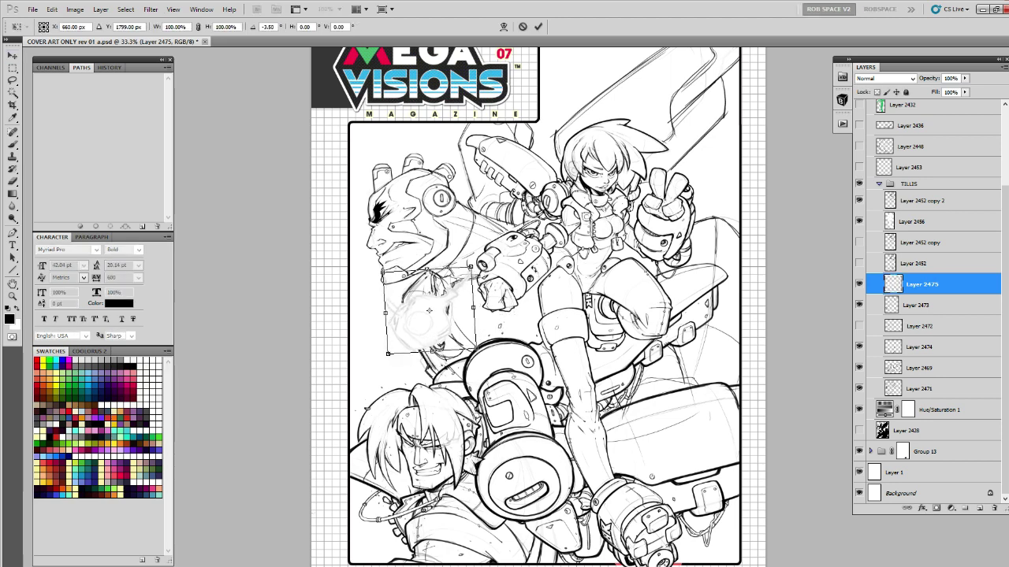
key(Return)
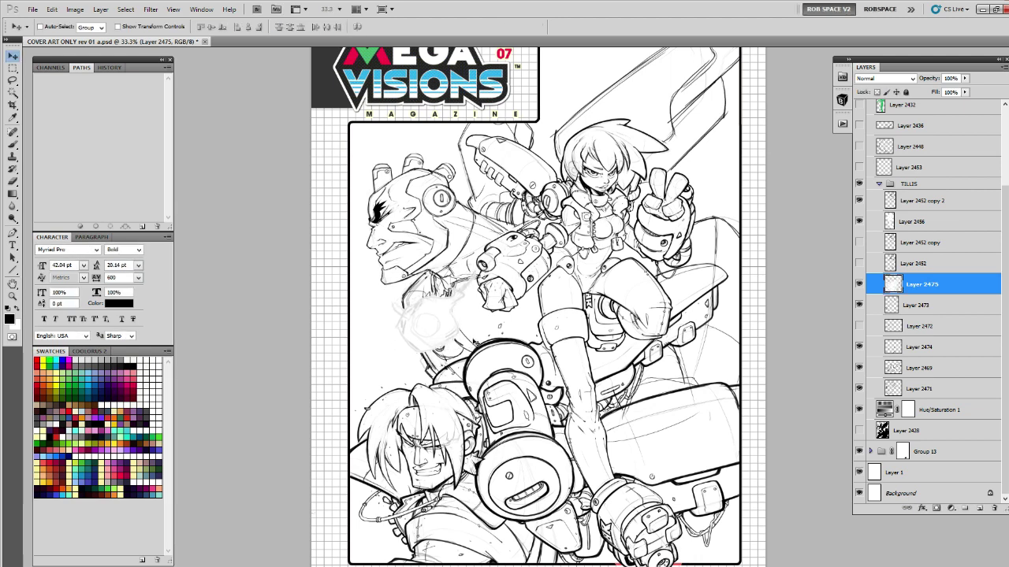
drag(475, 342, 473, 344)
Compare the artwork with and without the pale shoulder sketch, hide Layer 2475, and select Layer 2473.
click(859, 284)
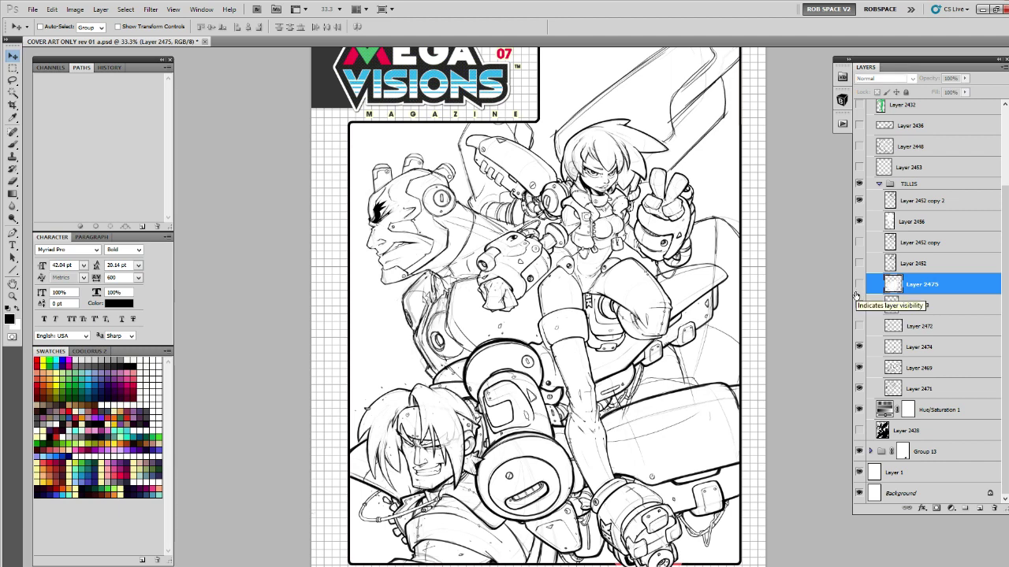
click(859, 285)
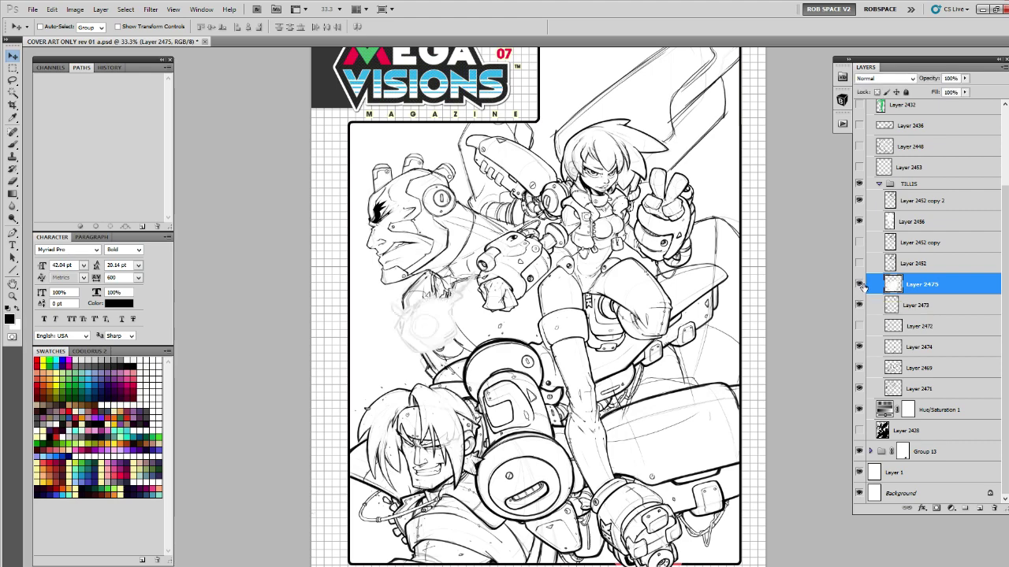
click(859, 285)
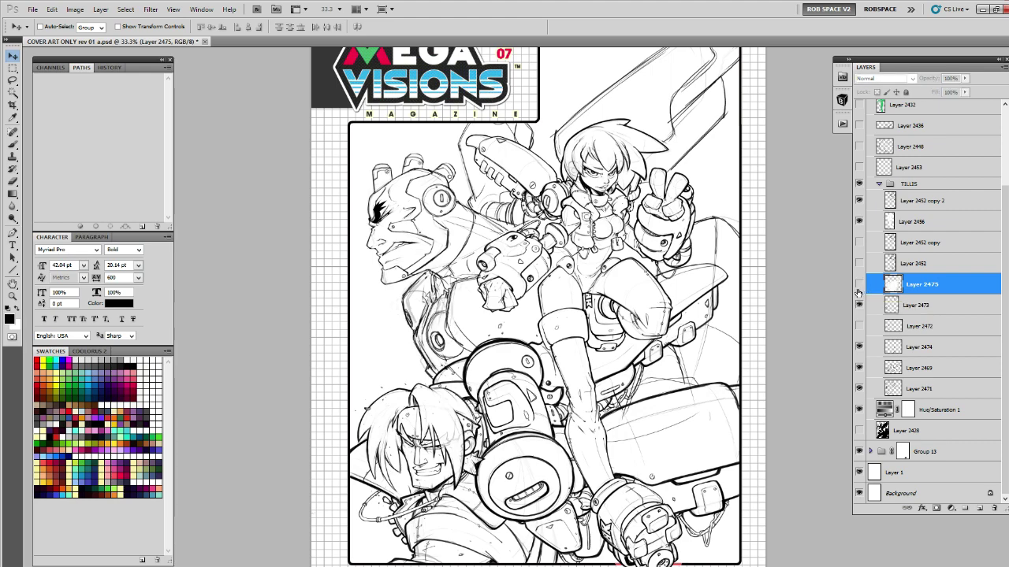
drag(807, 305, 796, 356)
click(859, 306)
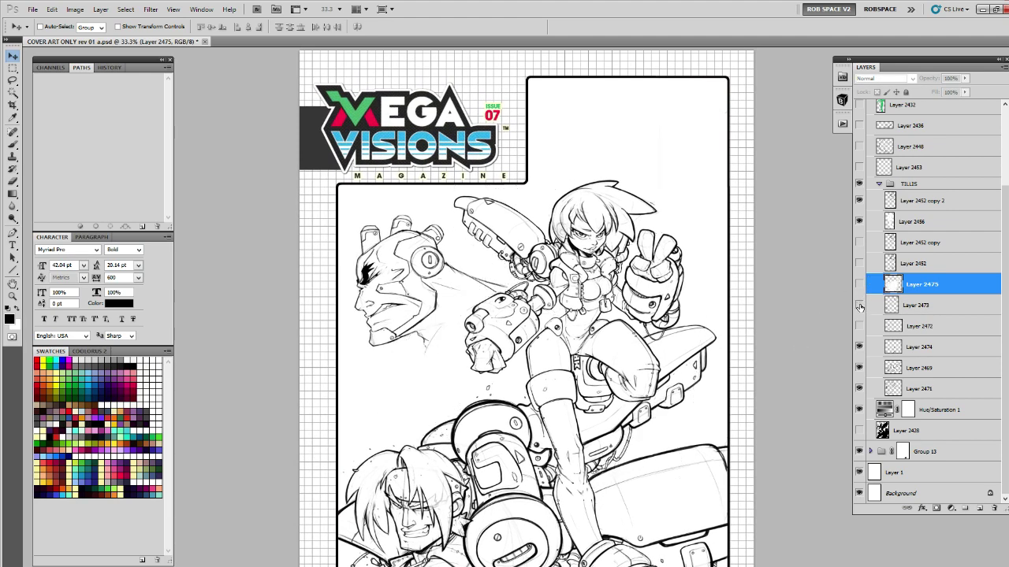
click(859, 306)
click(887, 305)
Strengthen the curved lower edge of the background wing beside the girl's hair with black strokes.
key(z)
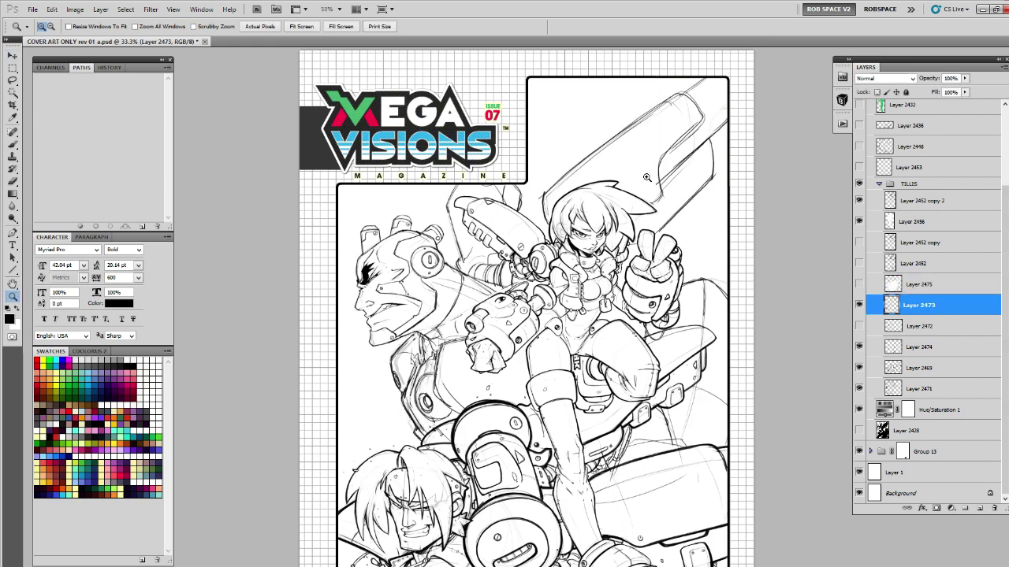
click(634, 182)
key(e)
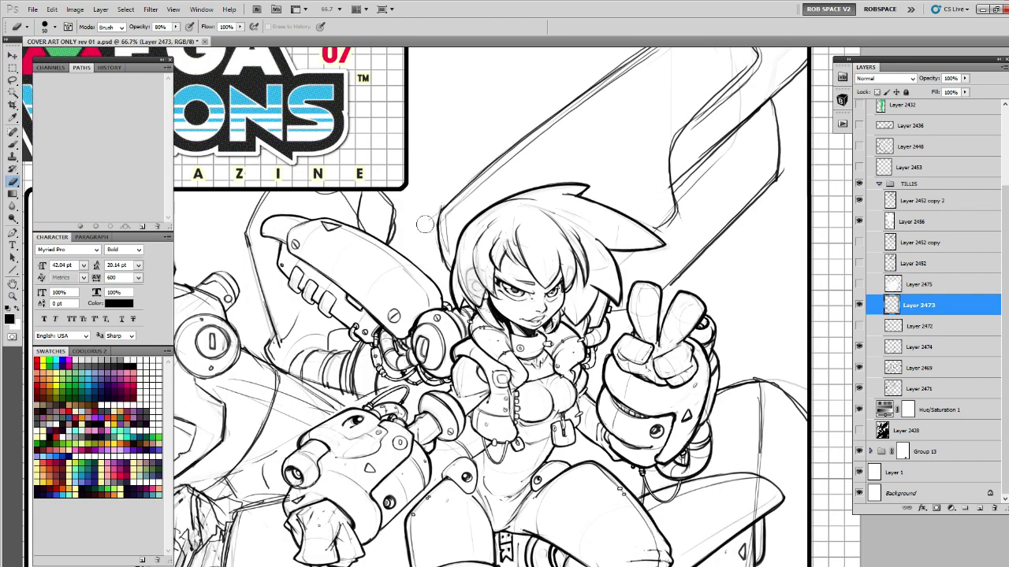
key(b)
drag(437, 234, 450, 271)
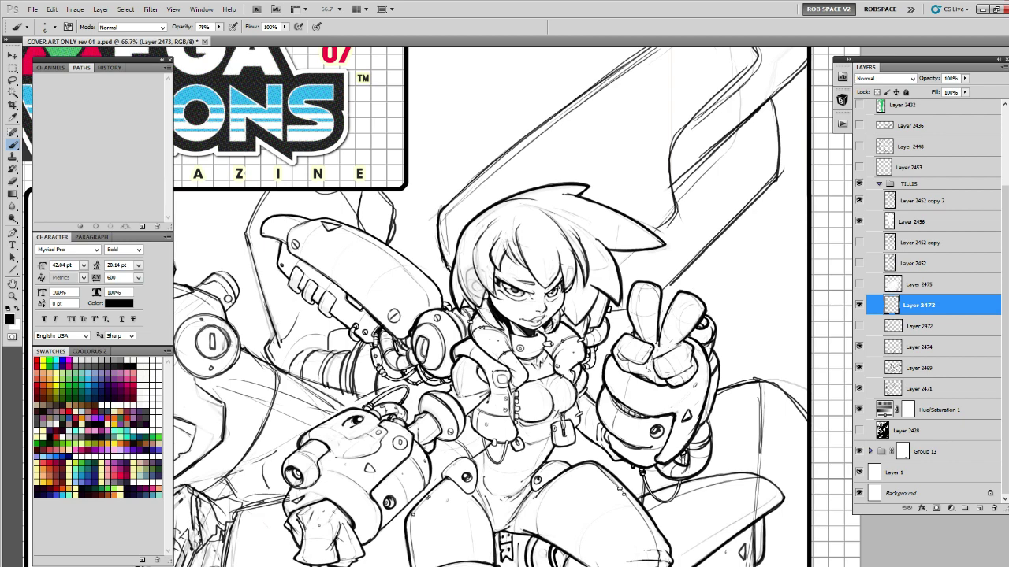
drag(442, 208, 447, 260)
drag(432, 236, 587, 208)
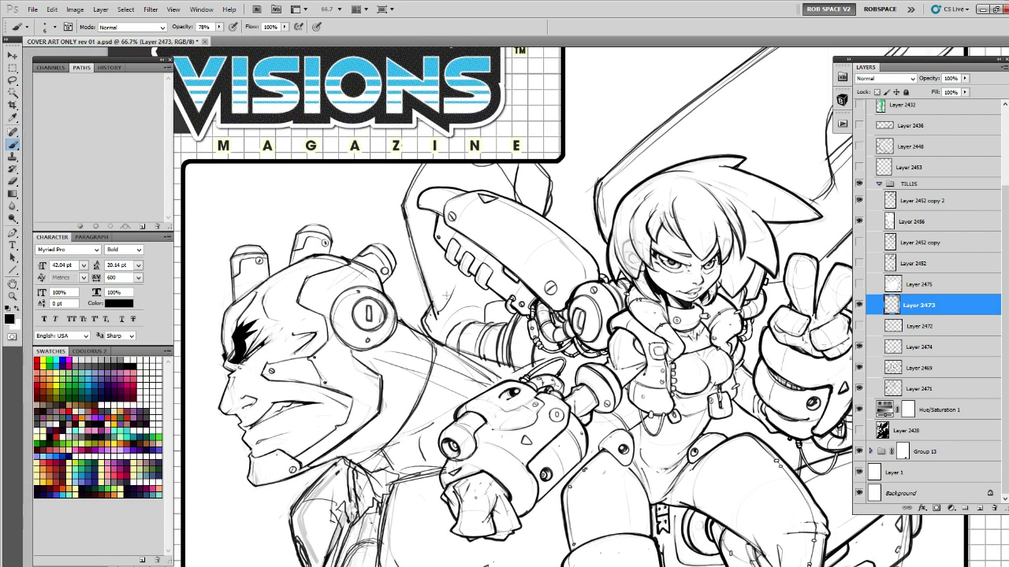
Clean up and redraw the curved notch edge of the large background wing beside the girl's hair.
drag(652, 211, 512, 281)
drag(511, 229, 512, 280)
mouse_move(780, 114)
mouse_down()
mouse_move(651, 167)
mouse_move(582, 227)
mouse_up()
mouse_move(620, 190)
mouse_down()
mouse_move(582, 240)
mouse_move(585, 272)
mouse_move(567, 204)
mouse_up()
mouse_move(551, 152)
mouse_down()
mouse_move(553, 218)
mouse_move(581, 165)
mouse_move(528, 224)
mouse_up()
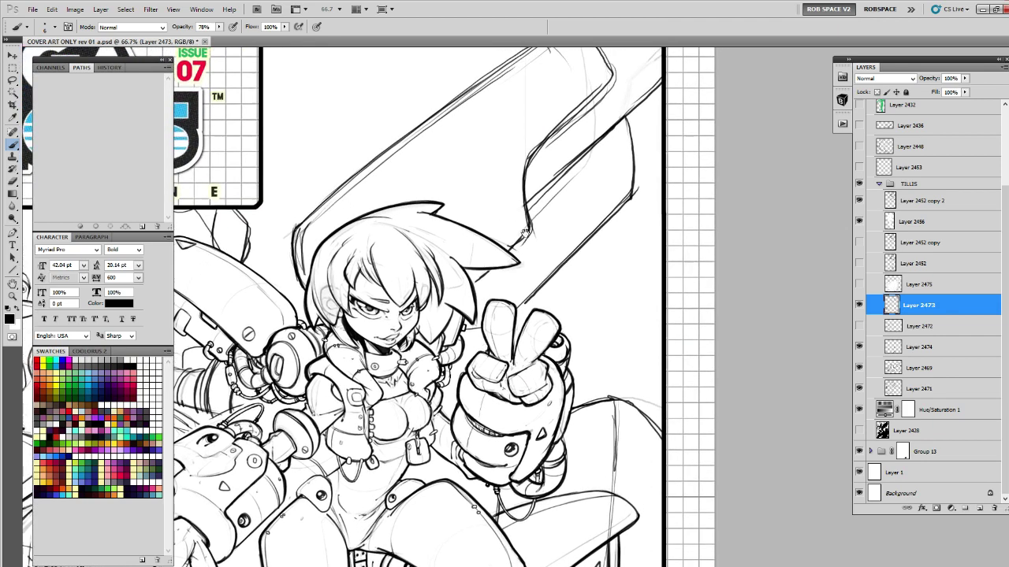
key(e)
drag(534, 183, 512, 246)
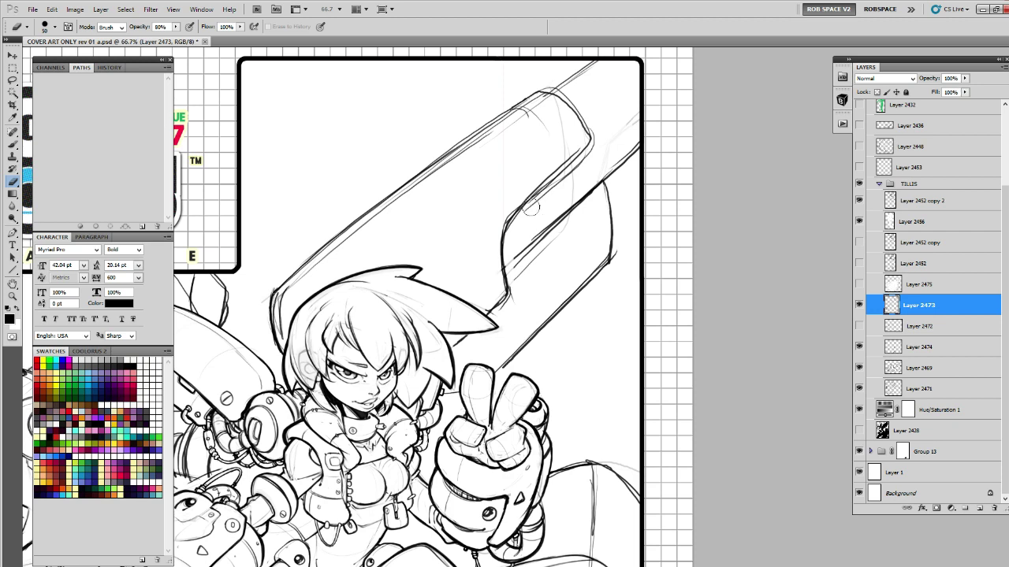
key(b)
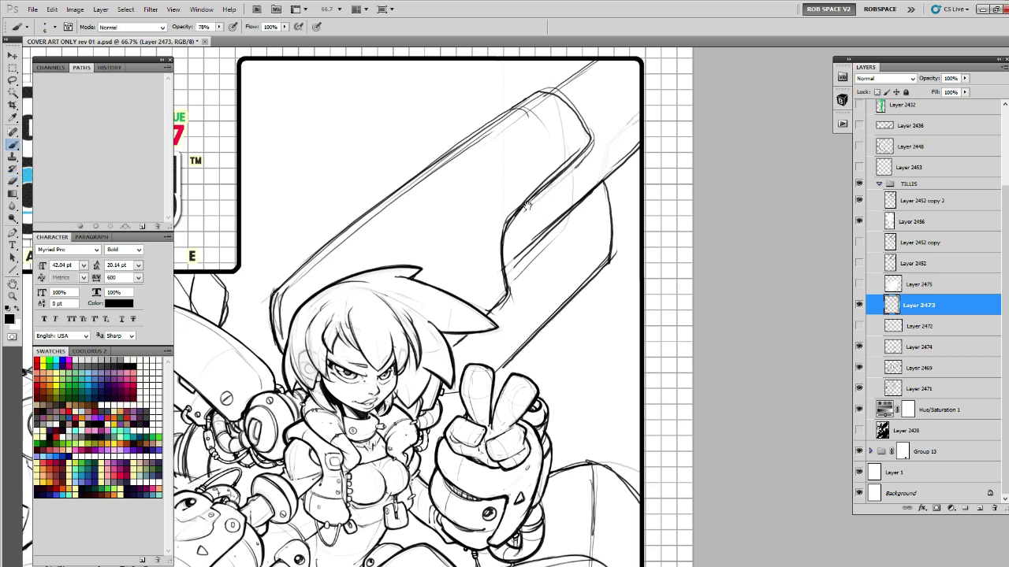
mouse_move(568, 162)
mouse_down()
mouse_move(524, 206)
mouse_move(538, 197)
mouse_up()
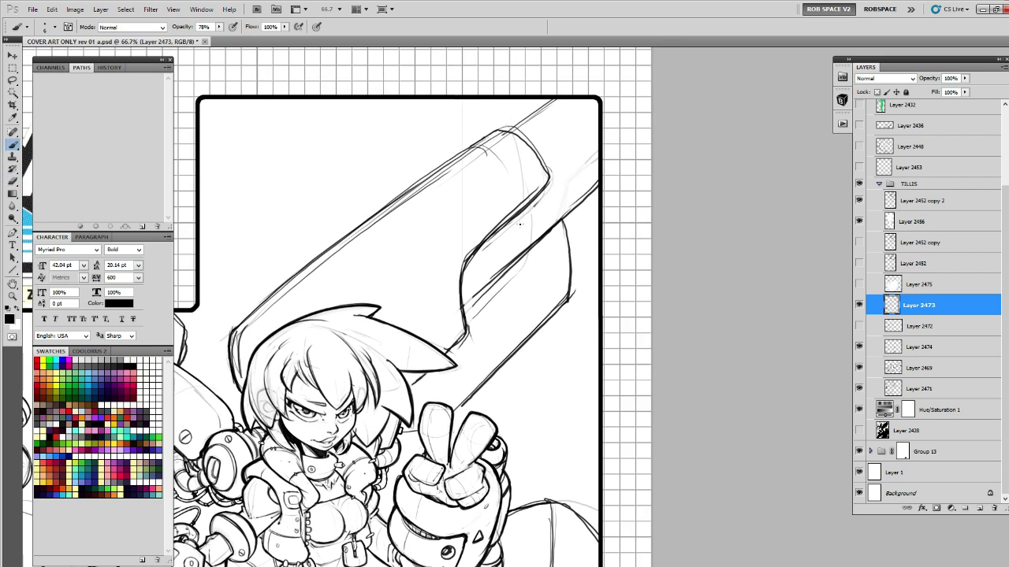
Sketch the wing's end piece in the frame's upper corner, with a rounded tip and a hooked inner edge.
drag(554, 134, 564, 177)
key(ctrl+z)
key(ctrl+z)
mouse_move(562, 122)
mouse_down()
mouse_move(569, 184)
mouse_move(559, 152)
mouse_up()
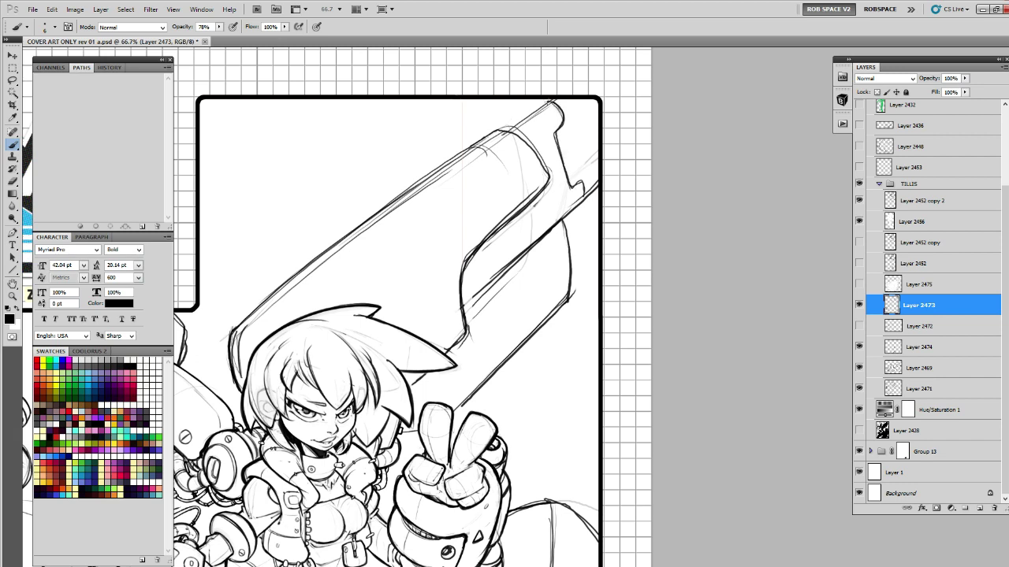
drag(508, 132, 560, 97)
mouse_move(581, 183)
mouse_down()
mouse_move(581, 202)
mouse_move(522, 255)
mouse_move(561, 188)
mouse_move(562, 222)
mouse_move(497, 277)
mouse_move(472, 312)
mouse_move(477, 325)
mouse_up()
Sketch an angled inner panel on the wing's lower section, erasing the construction lines that cross it.
mouse_move(479, 290)
mouse_down()
mouse_move(506, 213)
mouse_move(562, 150)
mouse_move(572, 183)
mouse_move(533, 230)
mouse_move(526, 256)
mouse_move(607, 189)
mouse_move(564, 155)
mouse_up()
key(space)
key(e)
mouse_move(529, 189)
mouse_down()
mouse_move(576, 141)
mouse_move(523, 181)
mouse_up()
key(b)
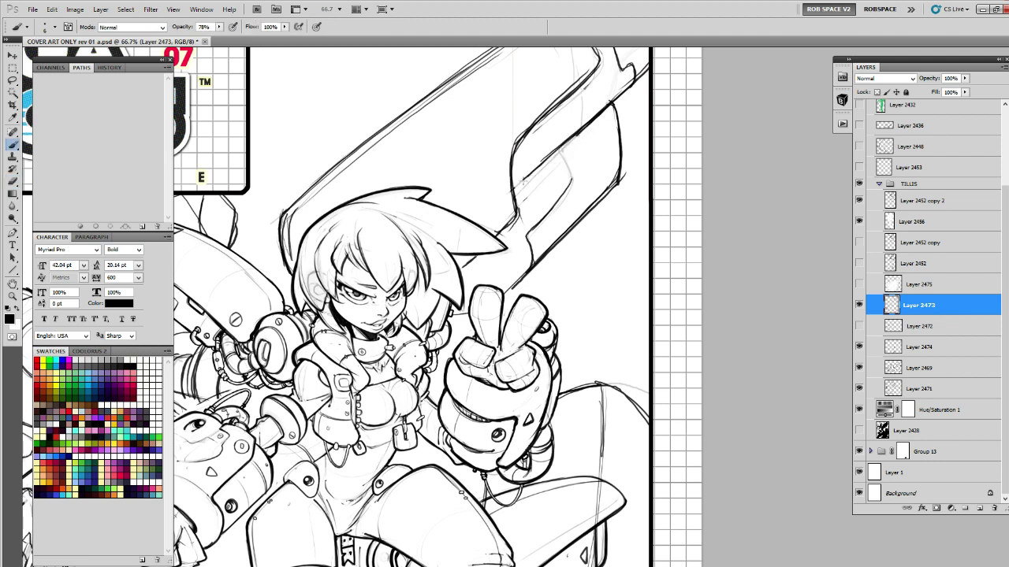
mouse_move(561, 146)
mouse_down()
mouse_move(518, 185)
mouse_move(561, 145)
mouse_up()
mouse_move(557, 150)
mouse_down()
mouse_move(565, 164)
mouse_move(526, 234)
mouse_up()
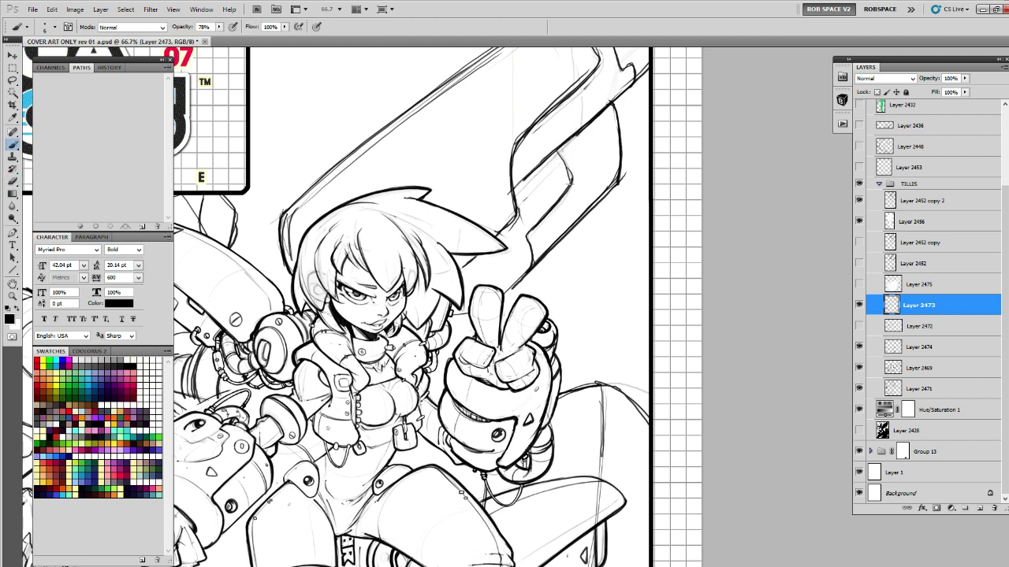
Erase stray lines around the lower wing section and tidy the outline of its inner panel.
mouse_move(568, 190)
mouse_down()
mouse_move(558, 151)
mouse_move(572, 160)
mouse_move(558, 182)
mouse_up()
key(e)
mouse_move(539, 229)
mouse_down()
mouse_move(493, 290)
mouse_move(543, 219)
mouse_up()
key(b)
key(e)
mouse_move(578, 248)
mouse_down()
mouse_move(597, 213)
mouse_move(575, 246)
mouse_up()
key(b)
mouse_move(592, 226)
mouse_down()
mouse_move(584, 156)
mouse_move(493, 226)
mouse_up()
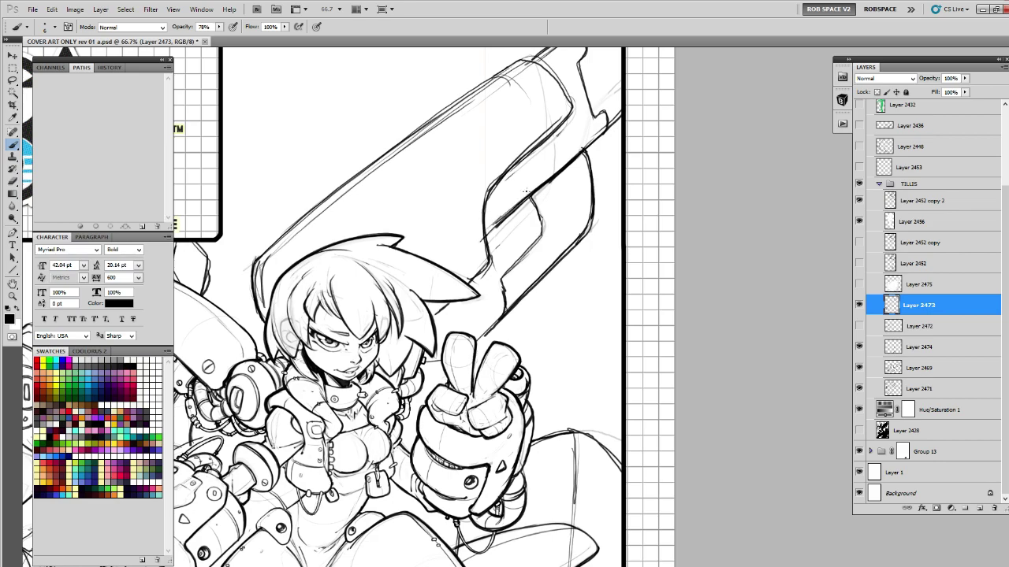
Darken the dividing line between the upper and lower wing sections and erase its overshoot near the notch.
drag(600, 132, 506, 212)
drag(531, 265, 646, 209)
mouse_move(657, 281)
mouse_down()
mouse_move(694, 244)
mouse_move(589, 332)
mouse_move(631, 305)
mouse_up()
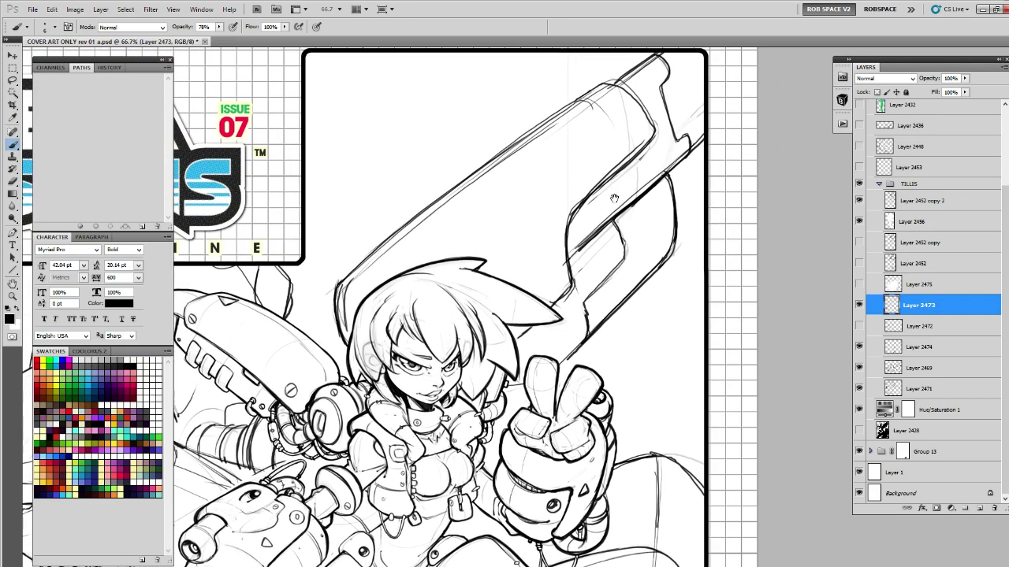
ctrl+click(609, 232)
drag(607, 240, 585, 278)
key(e)
mouse_move(559, 277)
mouse_down()
mouse_move(556, 294)
mouse_move(543, 297)
mouse_move(568, 267)
mouse_move(551, 270)
mouse_up()
key(b)
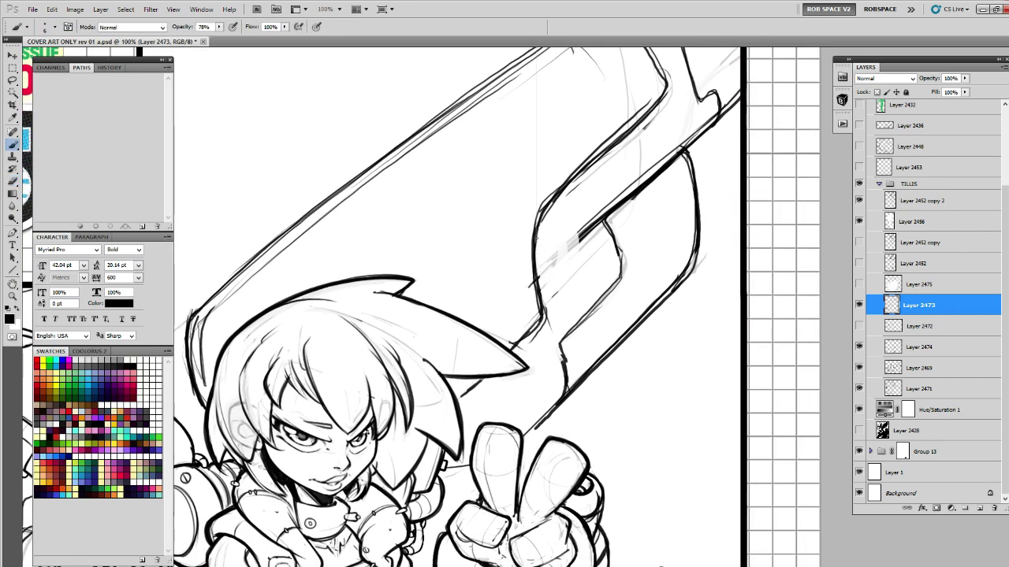
Draw a round bolt with an inner ring and slot at the wing's notch, plus a small rivet below it.
mouse_move(540, 226)
mouse_down()
mouse_move(562, 276)
mouse_move(542, 294)
mouse_up()
drag(569, 262, 543, 294)
mouse_move(542, 225)
mouse_down()
mouse_move(569, 261)
mouse_move(548, 292)
mouse_up()
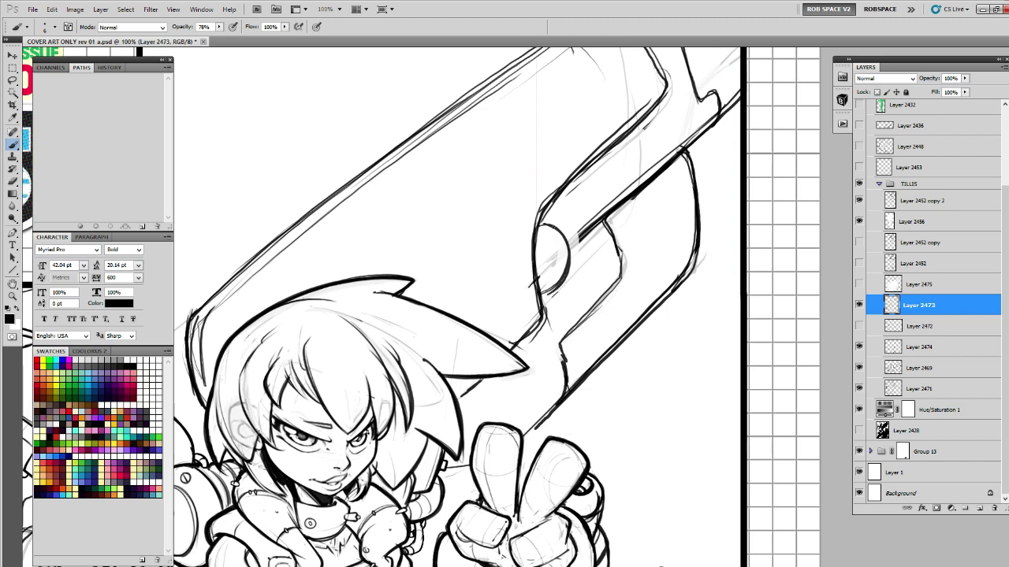
key(ctrl+z)
key(ctrl+z)
drag(577, 238, 570, 245)
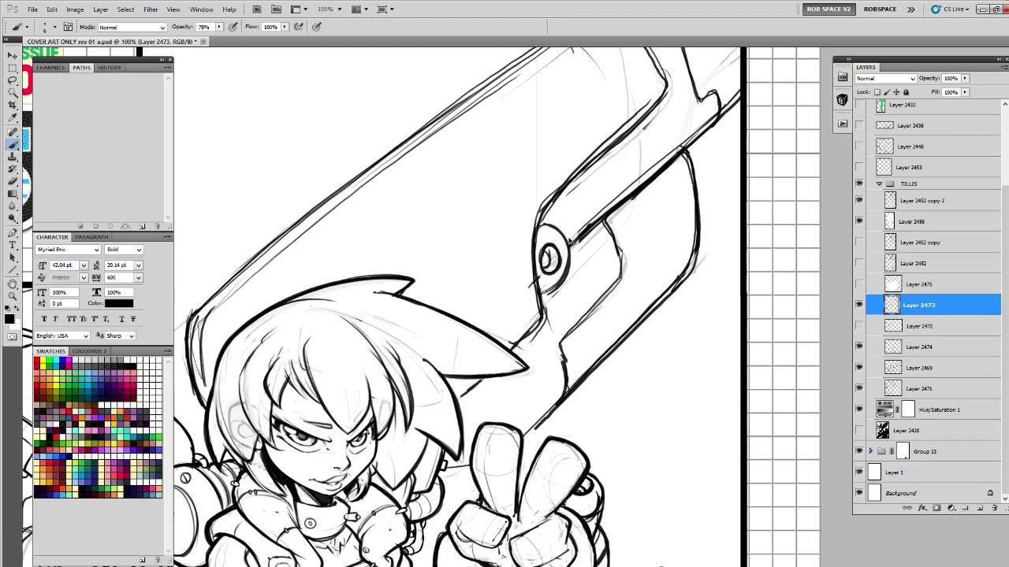
key(ctrl+alt+z)
key(ctrl+alt+z)
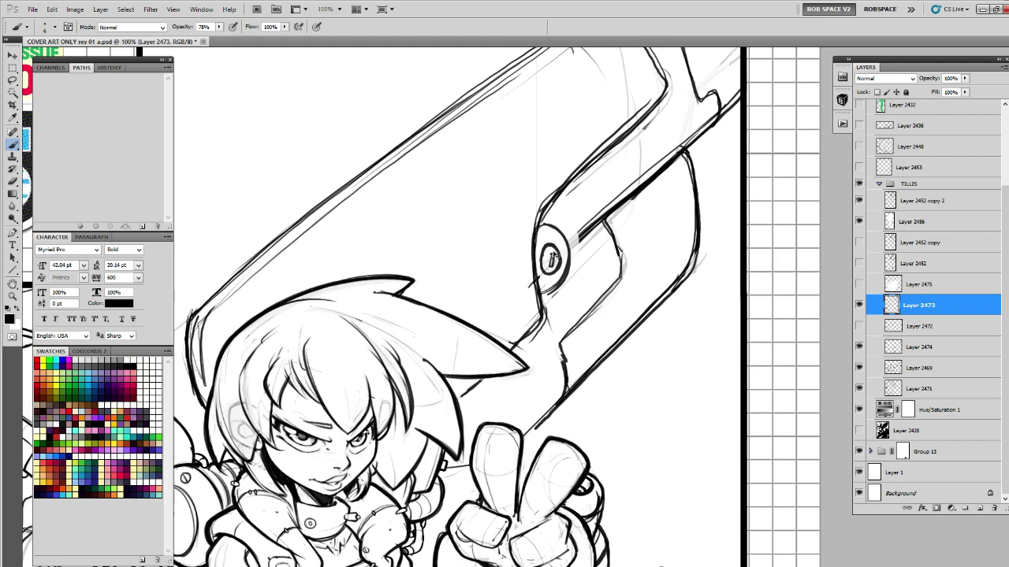
mouse_move(550, 267)
mouse_down()
mouse_move(553, 249)
mouse_move(545, 291)
mouse_up()
mouse_move(537, 228)
mouse_down()
mouse_move(544, 316)
mouse_move(515, 350)
mouse_move(527, 298)
mouse_up()
Clean up and darken the notch curve and rounded outer end of the wing's main panel.
mouse_move(581, 255)
mouse_down()
mouse_move(509, 297)
mouse_move(471, 442)
mouse_up()
key(e)
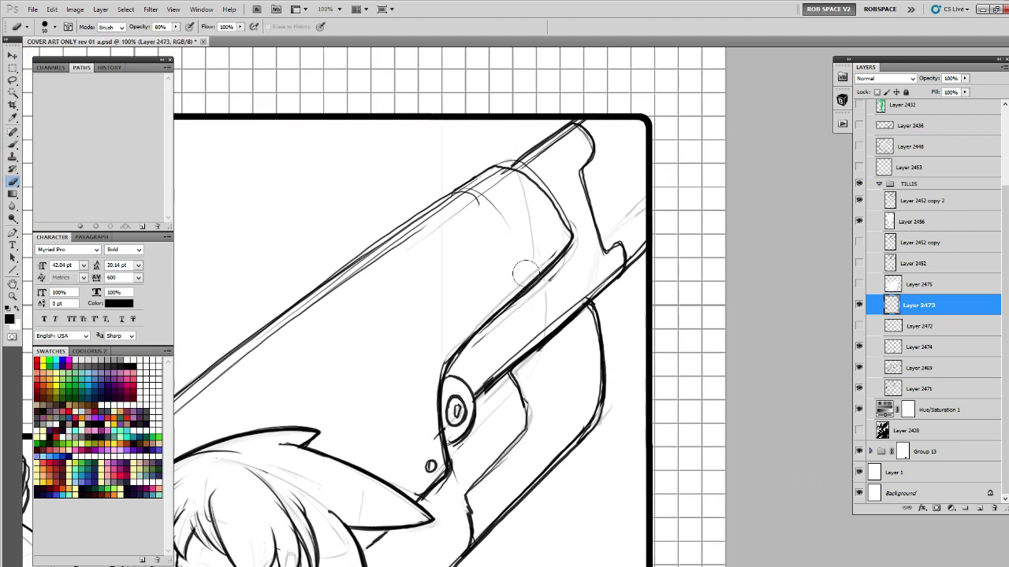
key(b)
drag(436, 399, 557, 265)
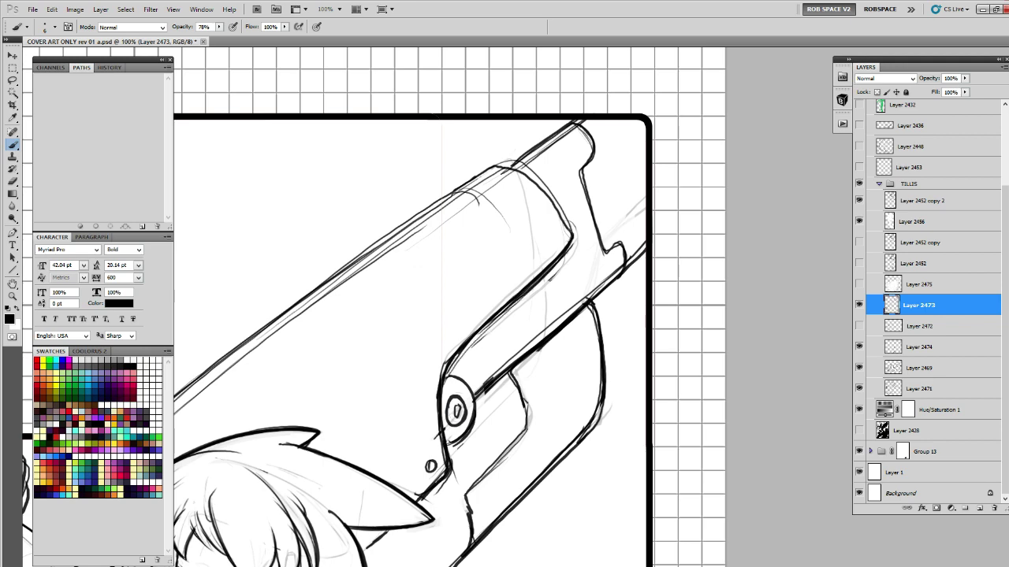
mouse_move(562, 214)
mouse_down()
mouse_move(676, 185)
mouse_move(583, 147)
mouse_move(659, 105)
mouse_move(546, 177)
mouse_up()
drag(623, 125, 496, 214)
drag(553, 173, 454, 242)
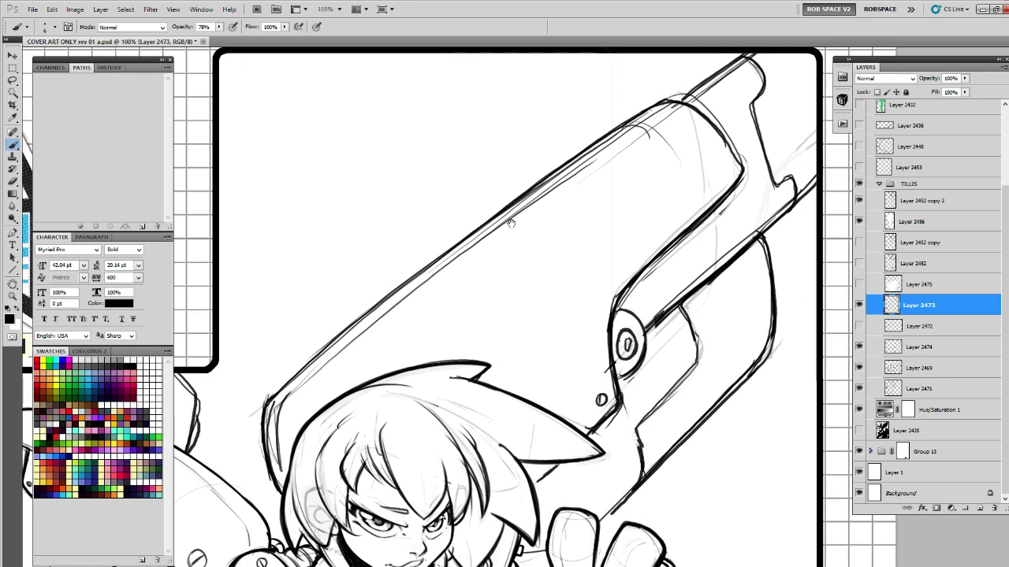
Erase the doubled lines along the wing's long upper edge and redraw the inner bevel line.
drag(511, 223, 435, 264)
key(e)
drag(591, 160, 475, 226)
key(b)
drag(577, 158, 423, 264)
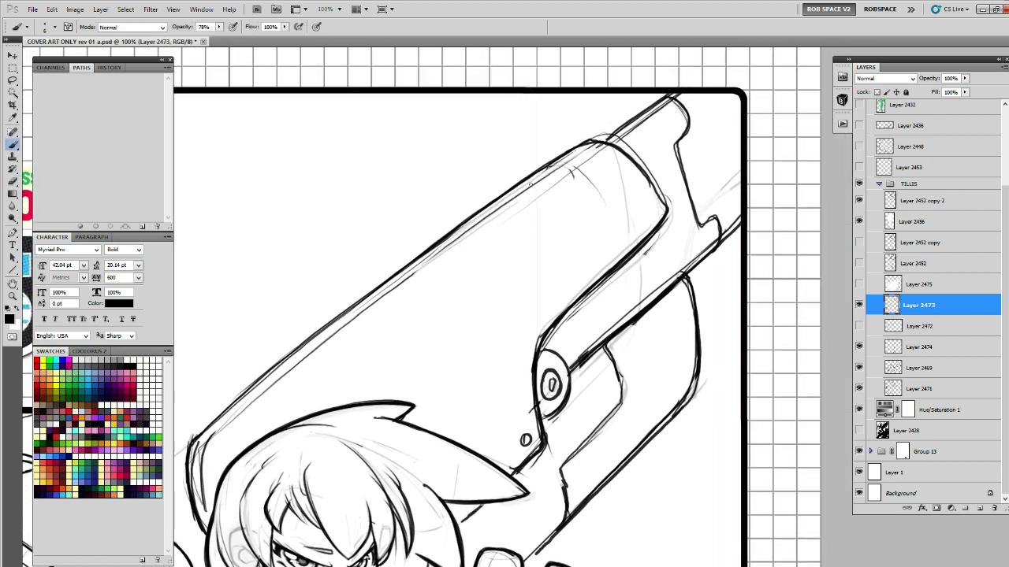
drag(532, 182, 378, 298)
drag(585, 150, 514, 197)
Erase the rough upper edge of the wing's end piece and redraw it with a cleaner line.
drag(626, 146, 506, 188)
key(e)
mouse_move(525, 161)
mouse_down()
mouse_move(489, 170)
mouse_move(558, 132)
mouse_up()
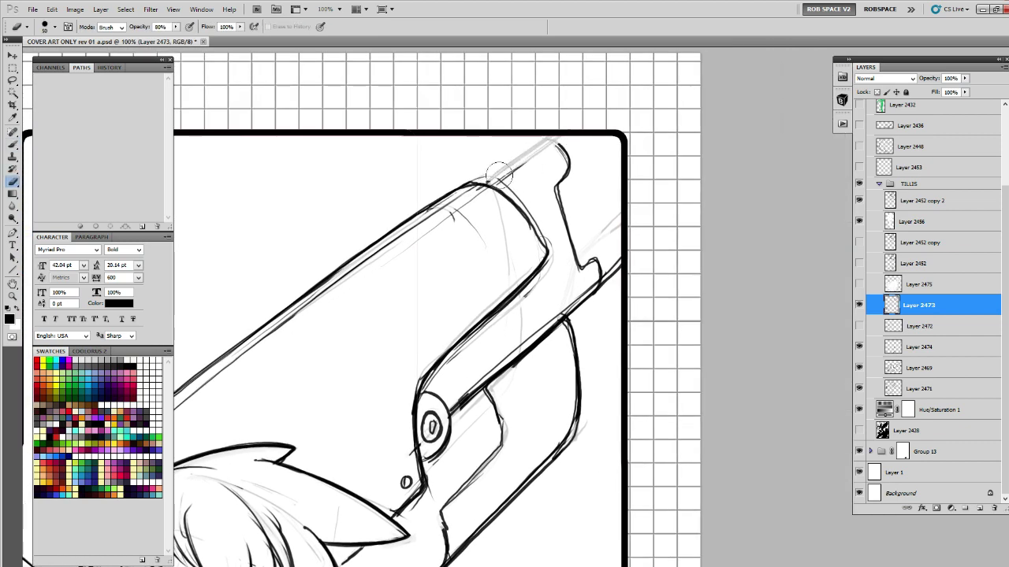
drag(499, 175, 551, 138)
key(b)
drag(485, 183, 555, 134)
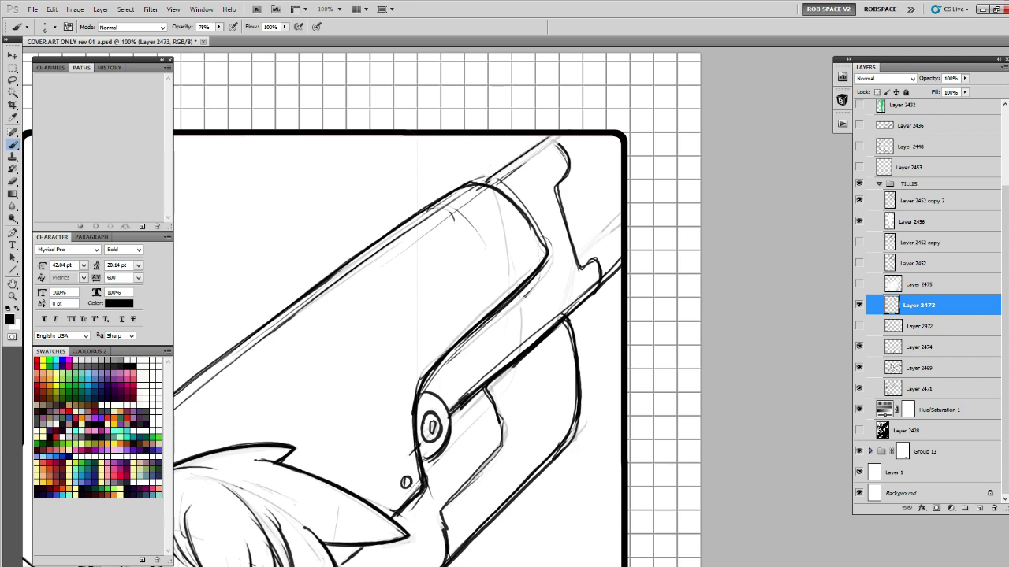
Disable the layer mask on Group 12 and hide Group 13 to show the artwork without the cover frame.
key(z)
alt+click(494, 223)
alt+click(494, 223)
alt+click(494, 223)
drag(624, 324, 810, 275)
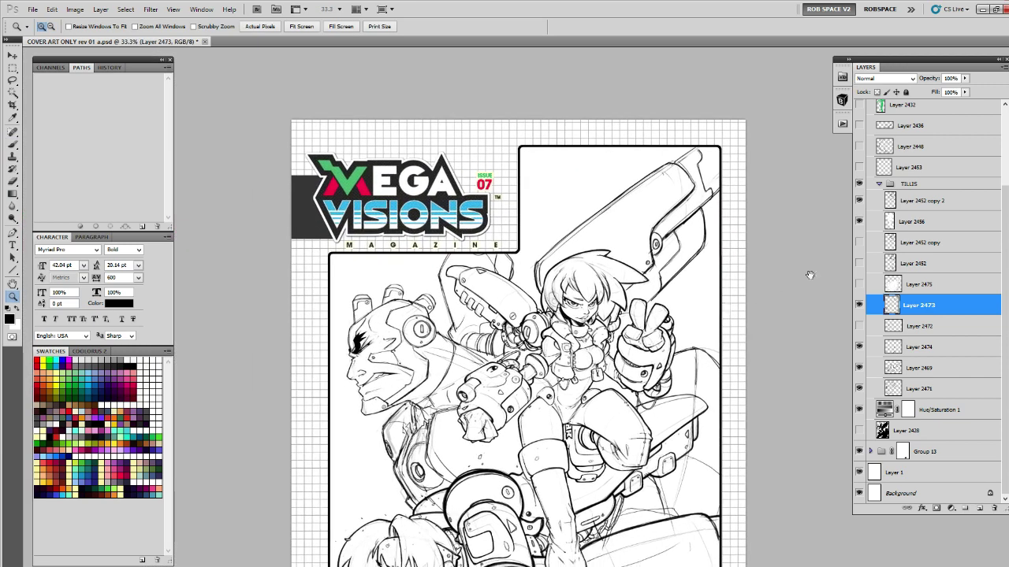
click(879, 185)
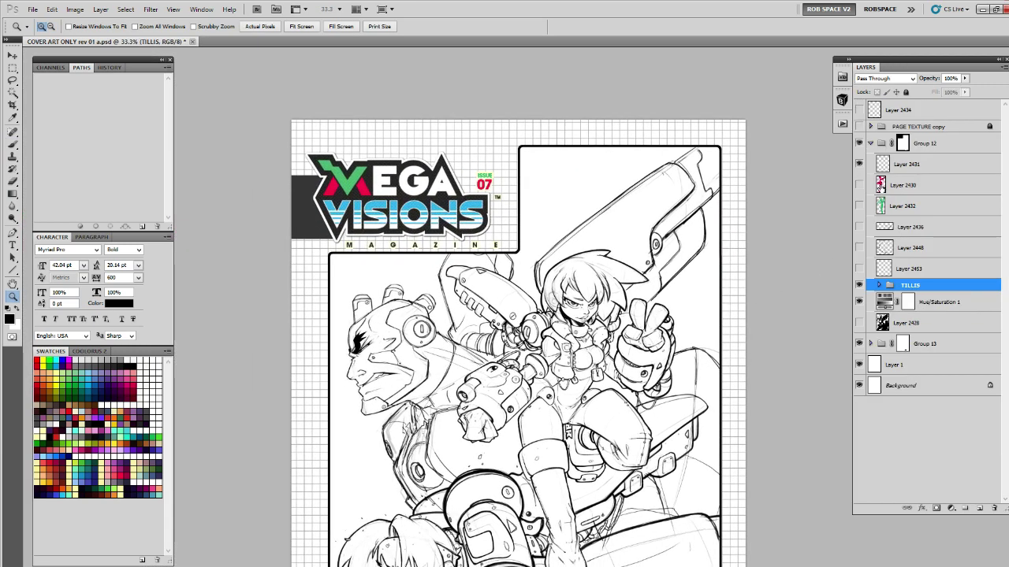
click(902, 144)
right_click(900, 144)
click(923, 156)
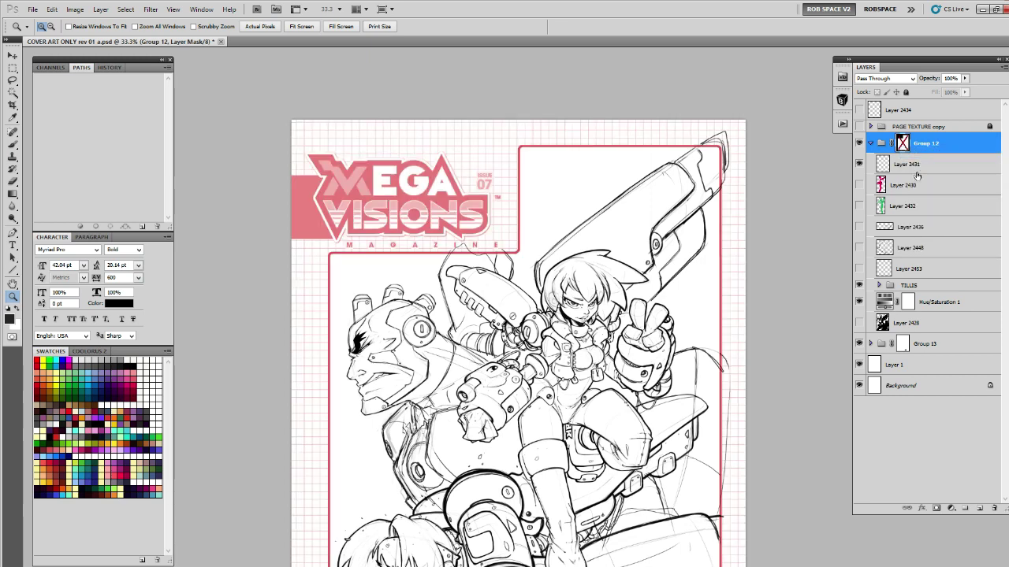
click(859, 285)
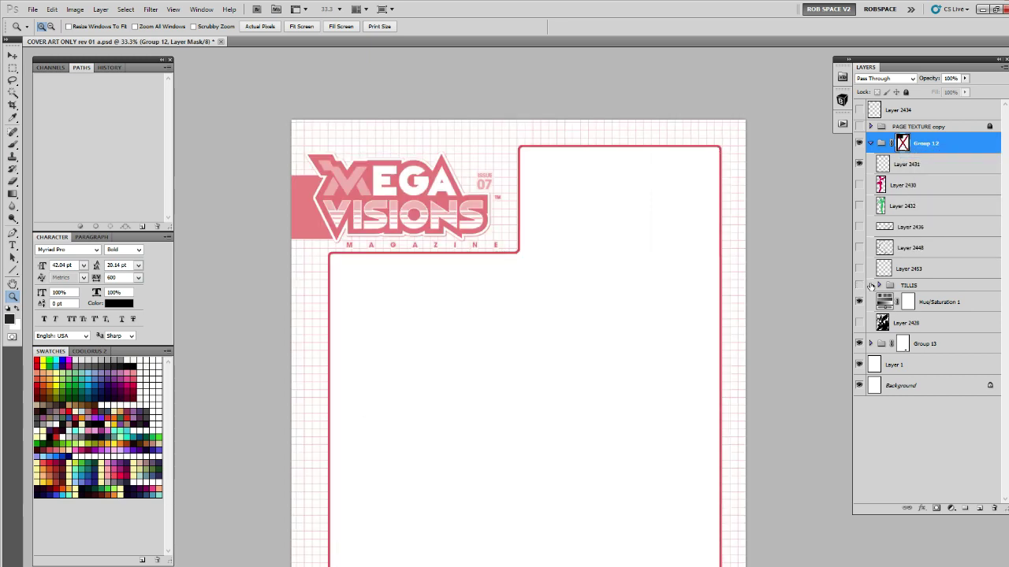
click(859, 285)
click(859, 343)
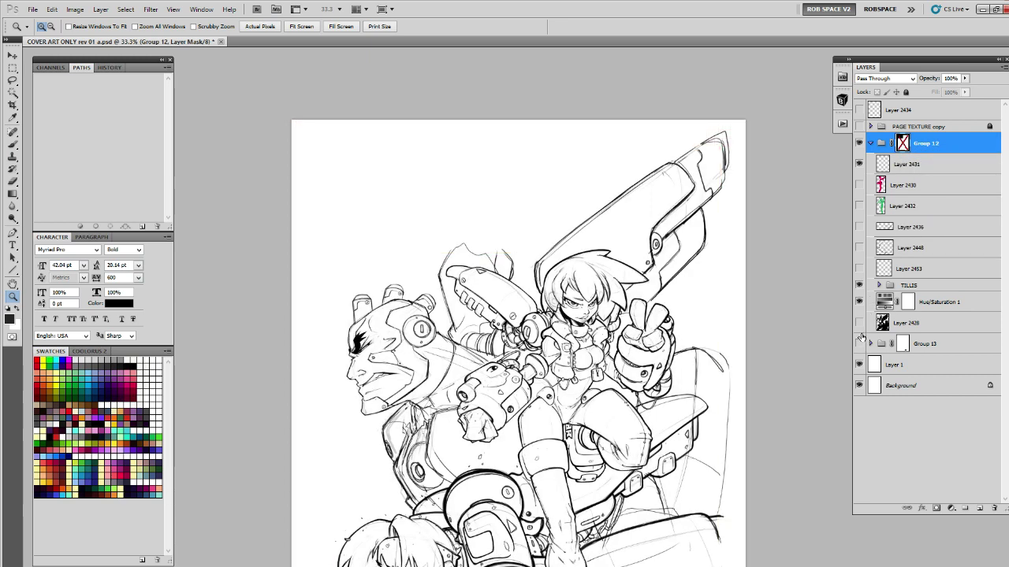
Expand the TILLIS group, check its sketch layers by toggling their visibility, and select Layer 2473.
click(879, 284)
scroll(870, 382, down, 3)
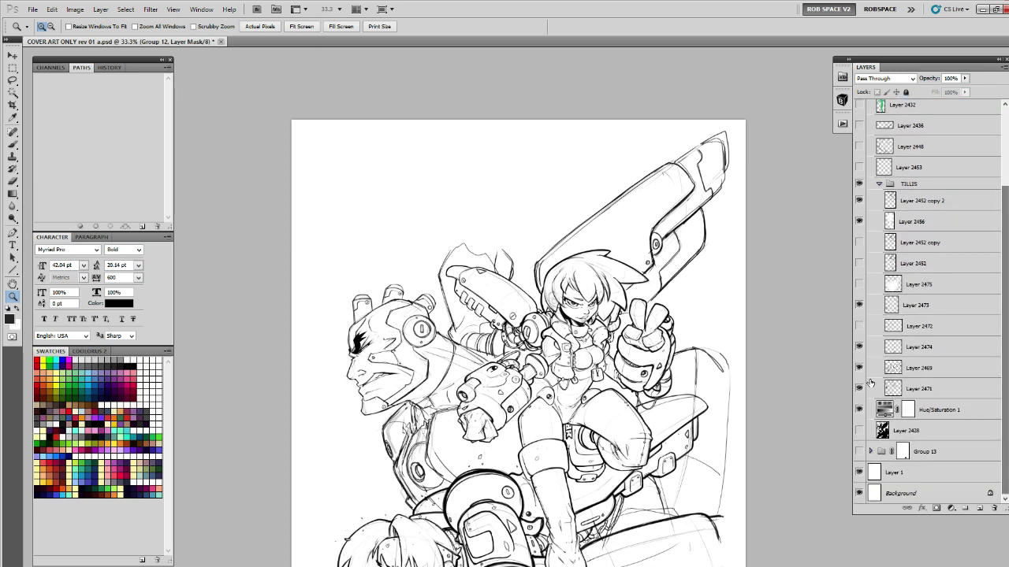
click(859, 388)
click(859, 388)
click(858, 367)
click(858, 367)
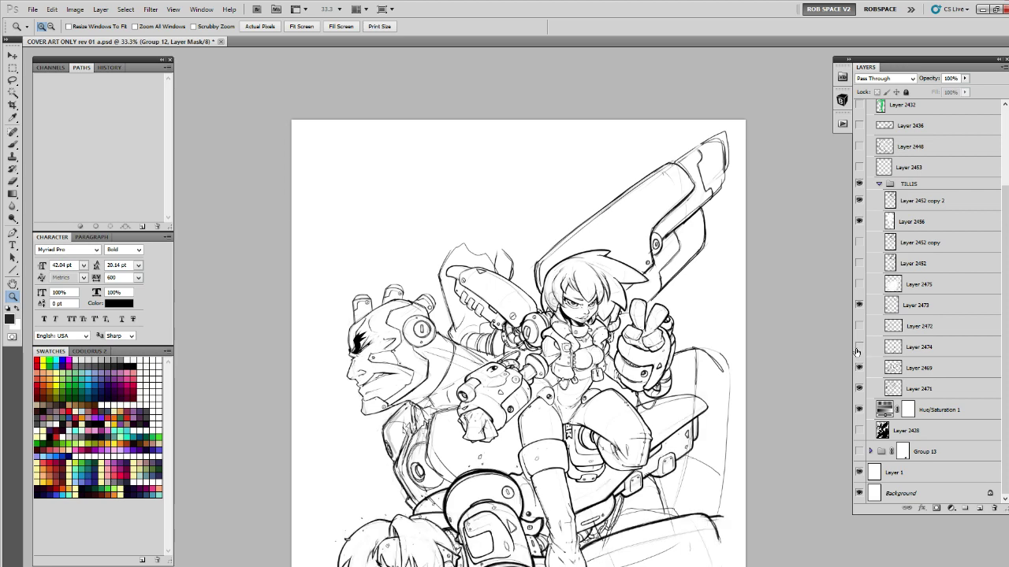
click(859, 305)
click(874, 305)
click(859, 305)
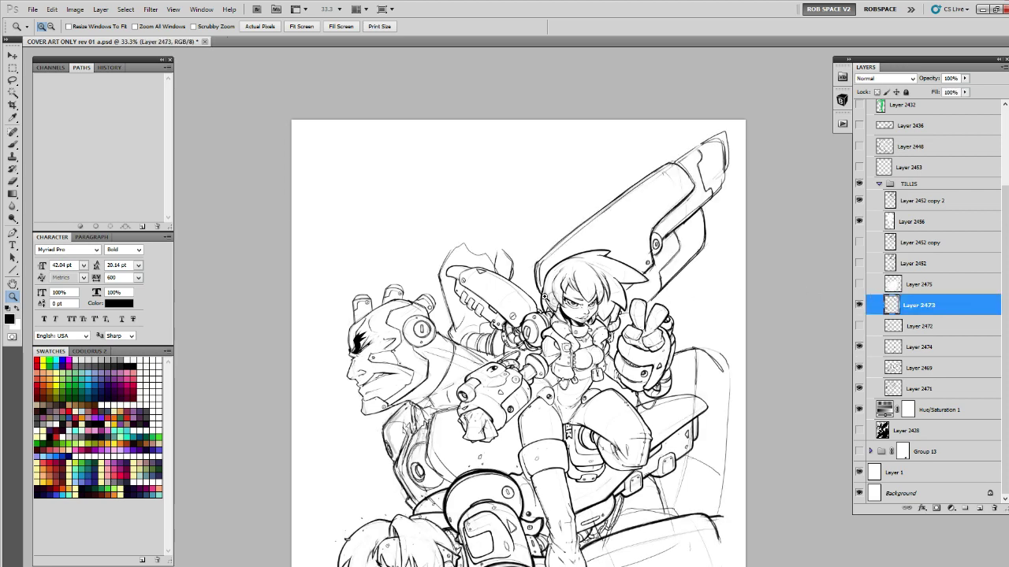
Show Layer 2428 as a guide and sketch the tall outline of the second wing above the shoulder cannon.
click(859, 431)
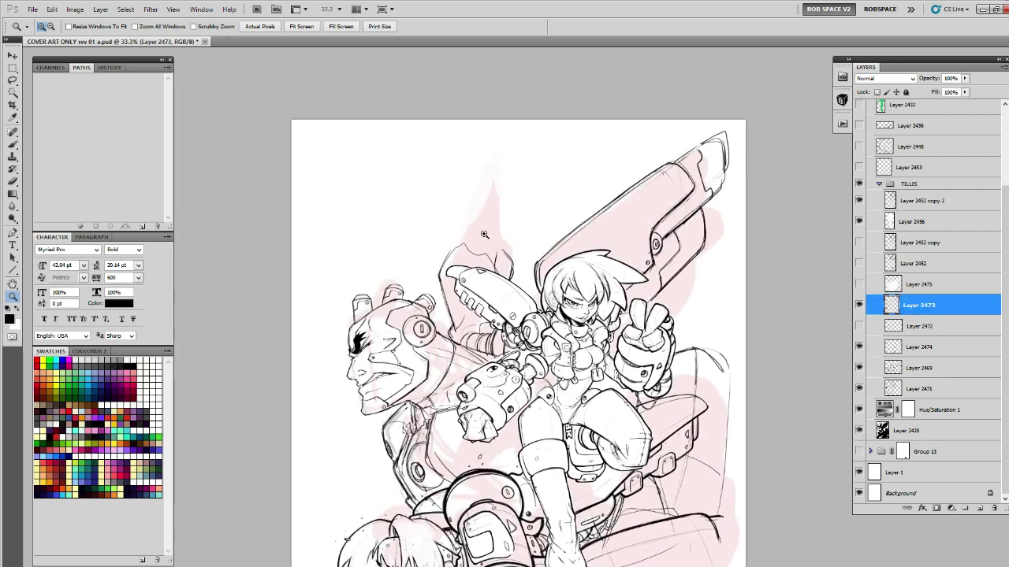
click(484, 234)
key(b)
mouse_move(427, 258)
mouse_down()
mouse_move(489, 126)
mouse_move(500, 177)
mouse_move(482, 232)
mouse_up()
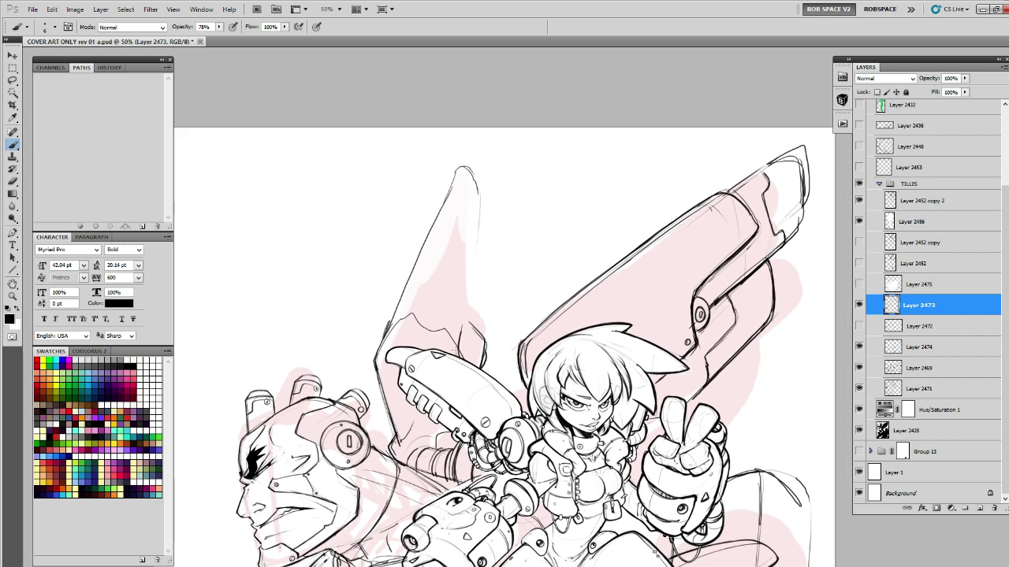
drag(457, 330, 473, 261)
mouse_move(446, 203)
mouse_down()
mouse_move(477, 247)
mouse_move(465, 295)
mouse_move(482, 343)
mouse_move(489, 216)
mouse_move(461, 166)
mouse_move(464, 144)
mouse_move(466, 164)
mouse_up()
Refine the second wing's pointed tip and inner panel lines, erasing the rough strokes.
key(e)
key(b)
key(e)
key(b)
key(e)
drag(459, 130, 470, 170)
key(b)
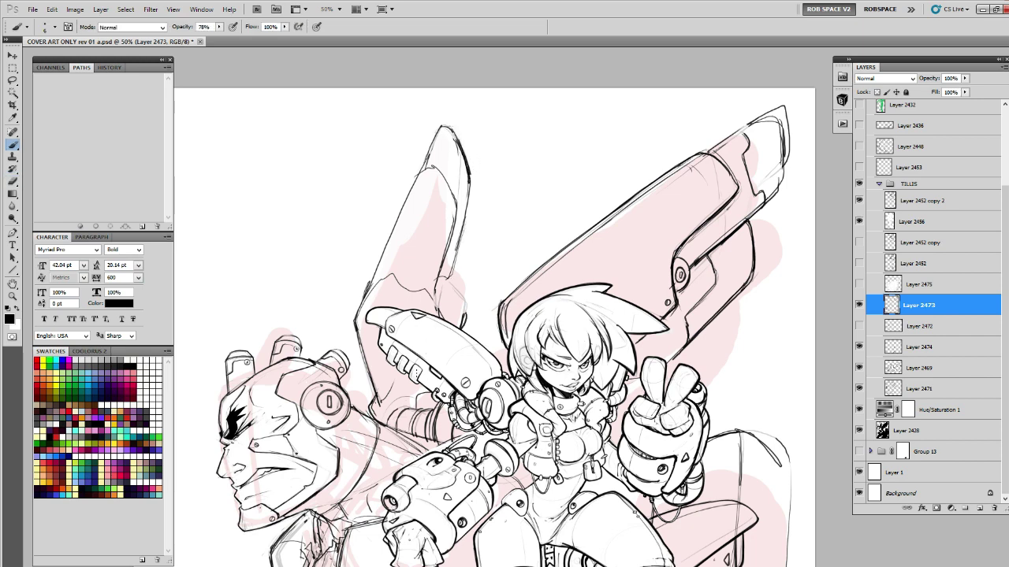
Add a round bolt joint at the base of the second wing and a curved rear panel behind it.
mouse_move(447, 276)
mouse_down()
mouse_move(455, 221)
mouse_move(446, 259)
mouse_up()
key(e)
key(b)
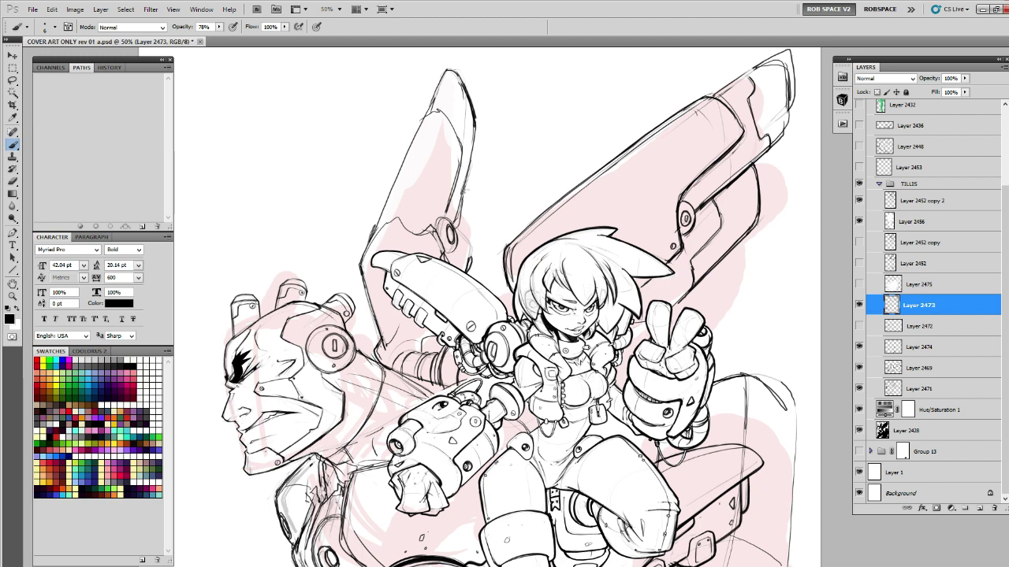
mouse_move(458, 178)
mouse_down()
mouse_move(483, 222)
mouse_move(469, 265)
mouse_up()
drag(477, 197, 472, 270)
key(z)
alt+click(603, 303)
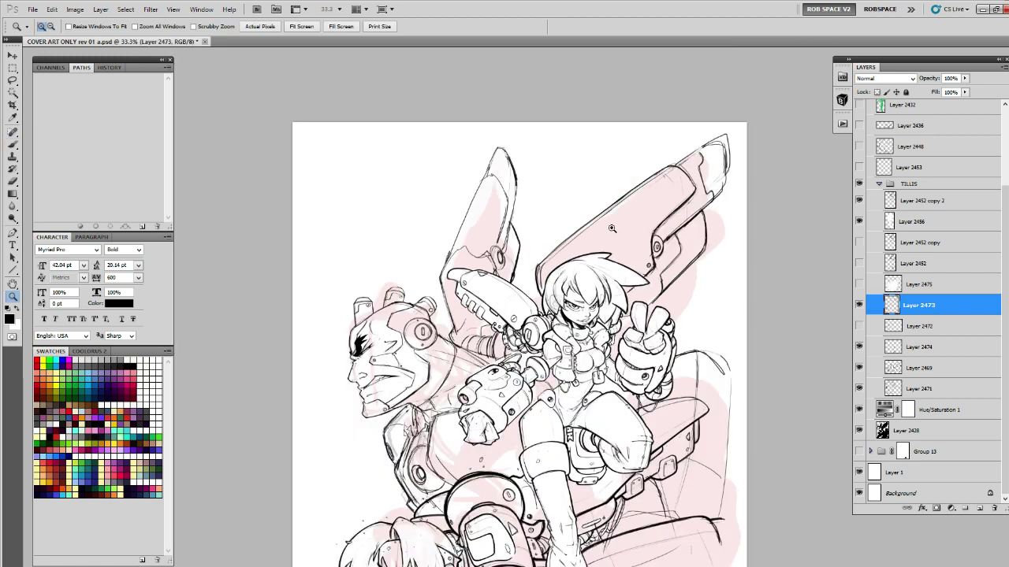
Clean up the second wing's outer edge above the shoulder cannon, erasing and redrawing its rough lines.
click(611, 229)
key(b)
drag(437, 225, 524, 211)
key(e)
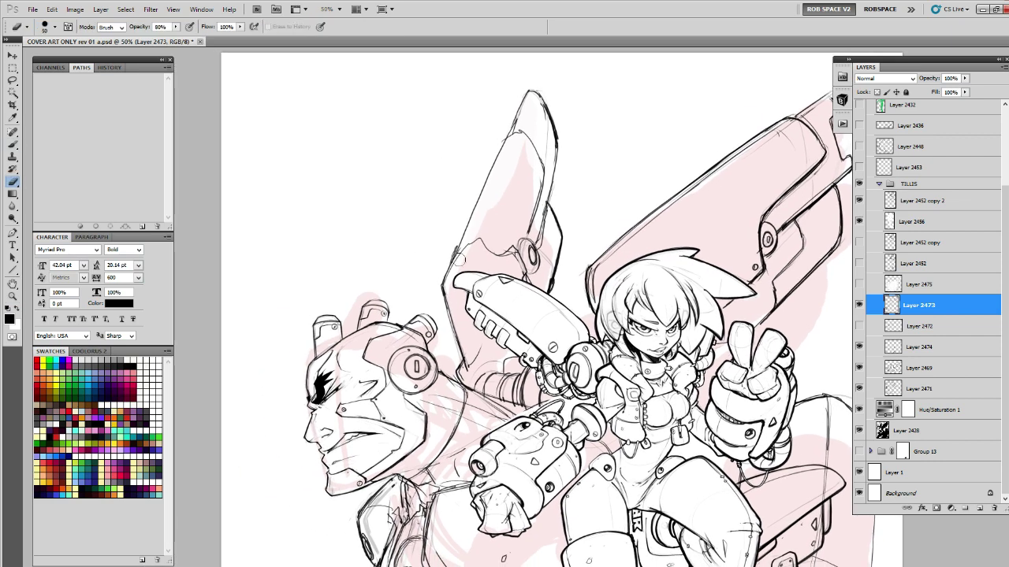
key(b)
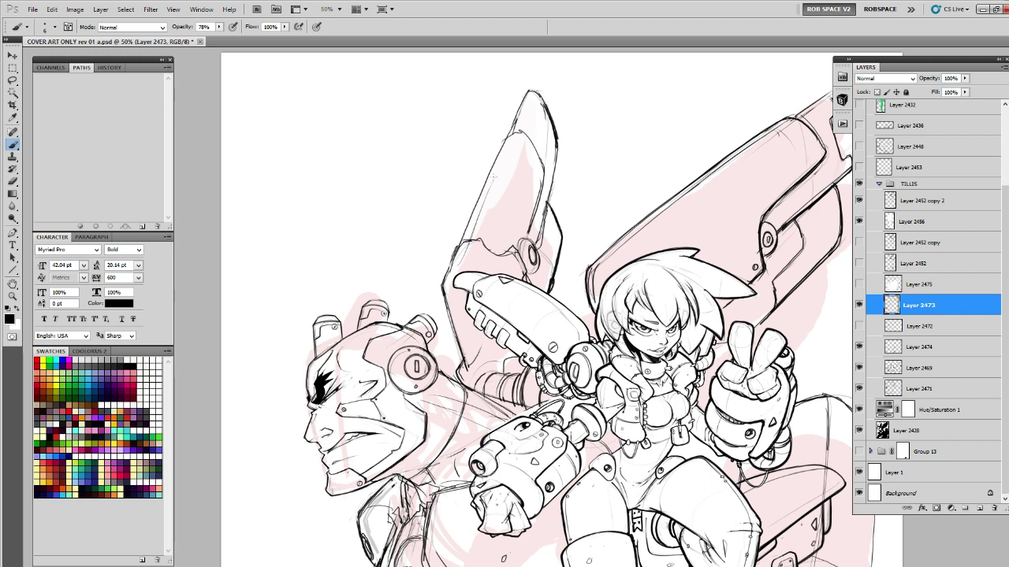
drag(654, 216, 413, 294)
key(e)
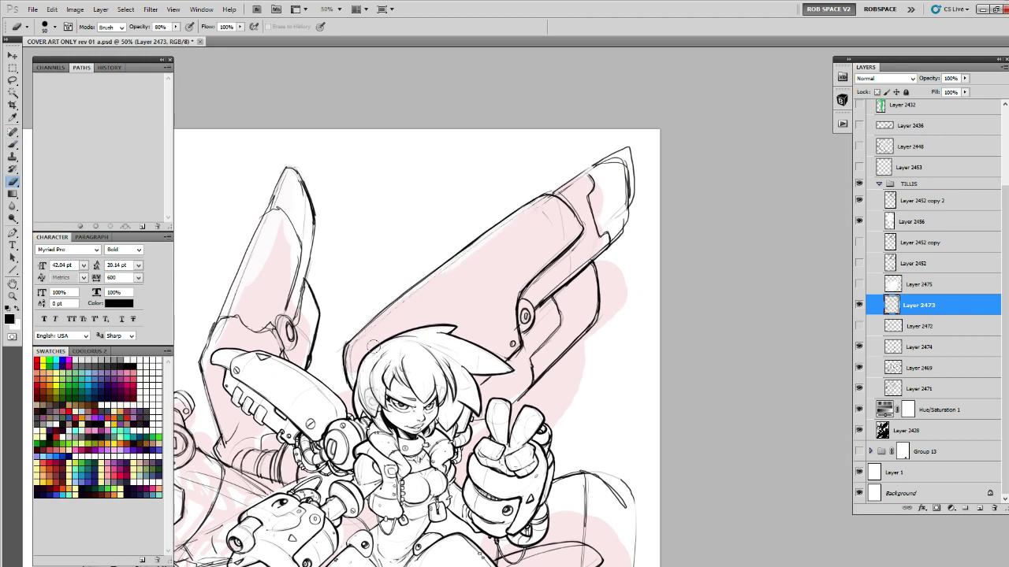
key(b)
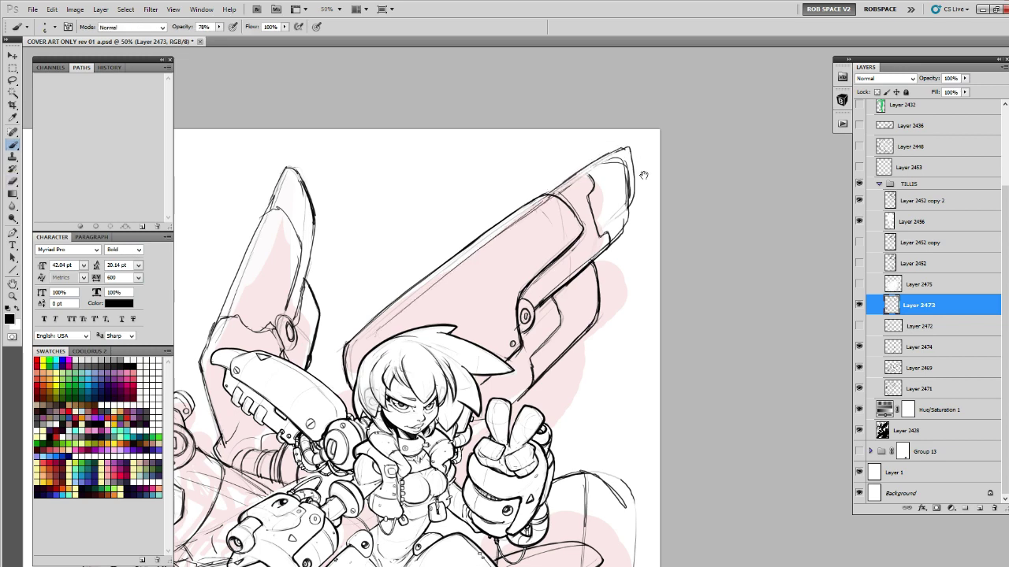
Strengthen the upper edge at the tip of the large wing behind the girl, erasing loose strokes.
drag(643, 175, 606, 170)
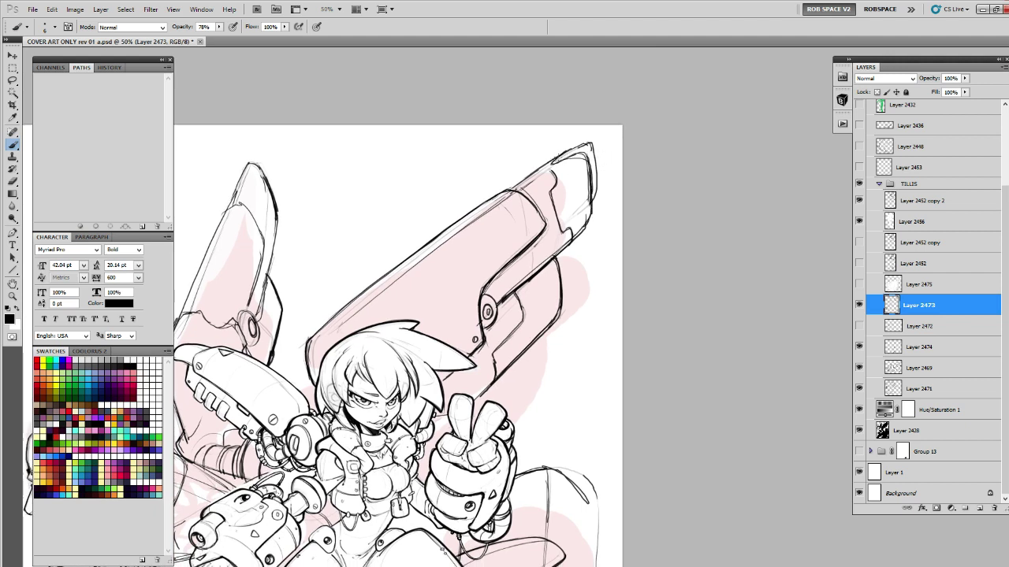
mouse_move(588, 143)
mouse_down()
mouse_move(516, 182)
mouse_move(581, 140)
mouse_move(525, 178)
mouse_up()
key(ctrl+z)
key(e)
key(b)
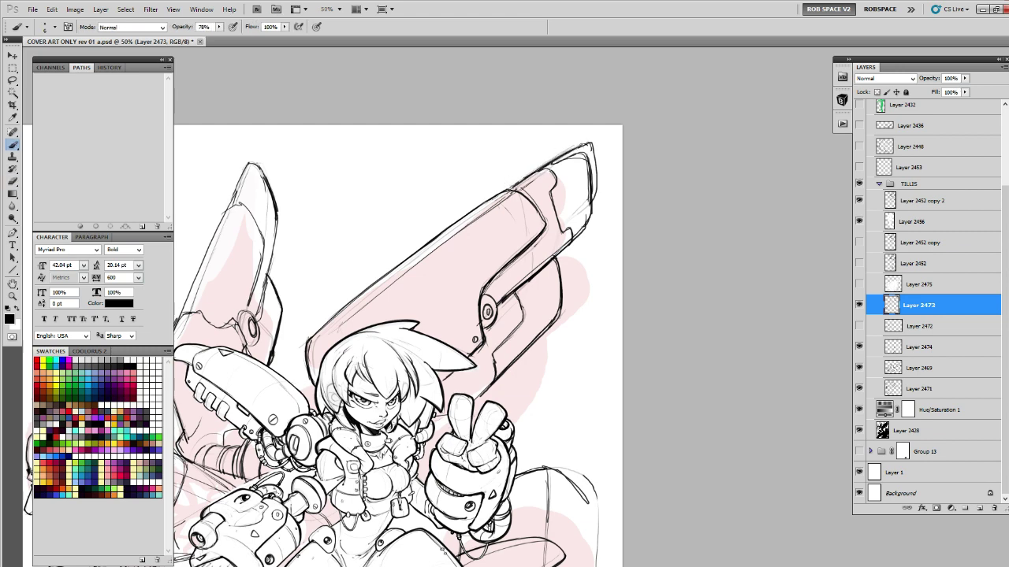
Draw a bolder outer edge on the tall rear panel beside the girl's raised fist, along the page border.
drag(464, 288, 653, 137)
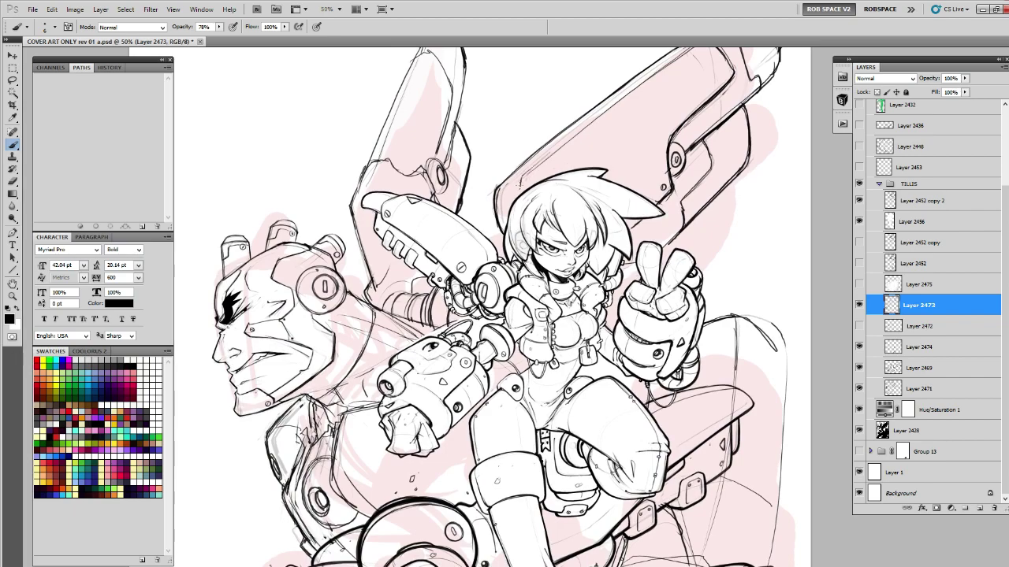
drag(501, 299, 591, 179)
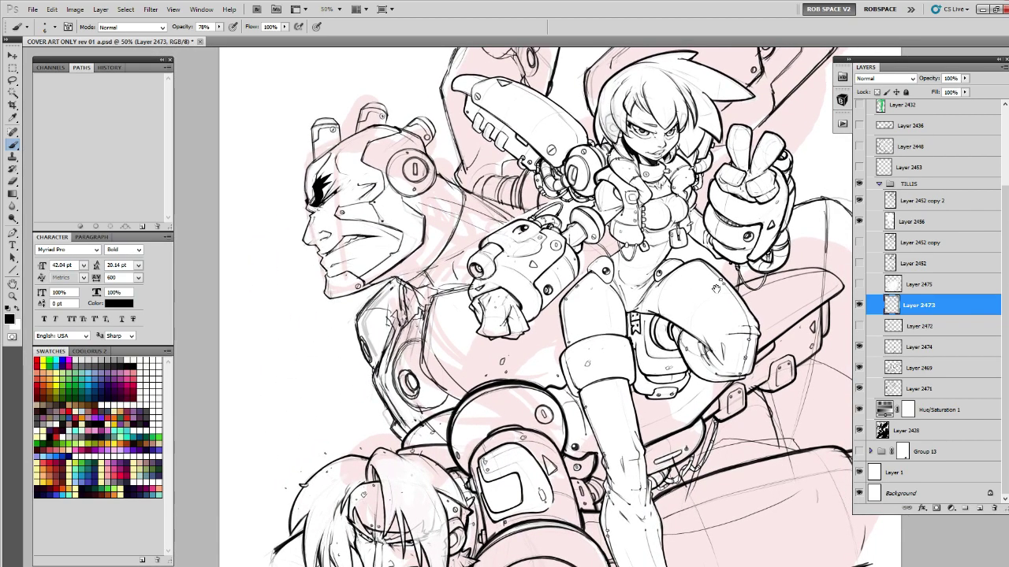
mouse_move(776, 286)
mouse_down()
mouse_move(626, 319)
mouse_move(585, 310)
mouse_move(441, 228)
mouse_up()
scroll(544, 209, down, 2)
scroll(544, 209, left, 3)
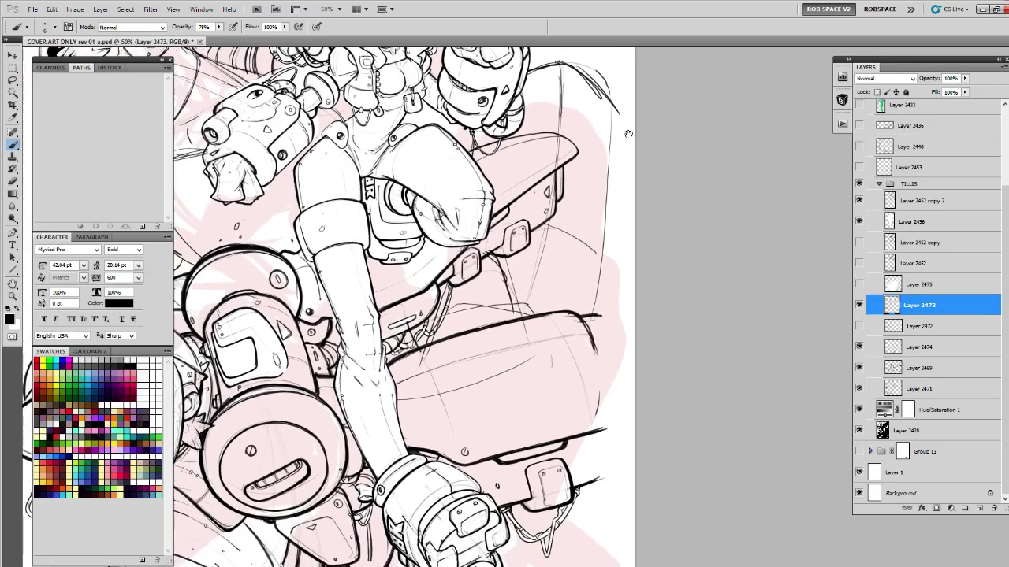
scroll(630, 228, down, 2)
scroll(631, 228, left, 1)
scroll(682, 236, down, 1)
scroll(682, 237, left, 1)
key(z)
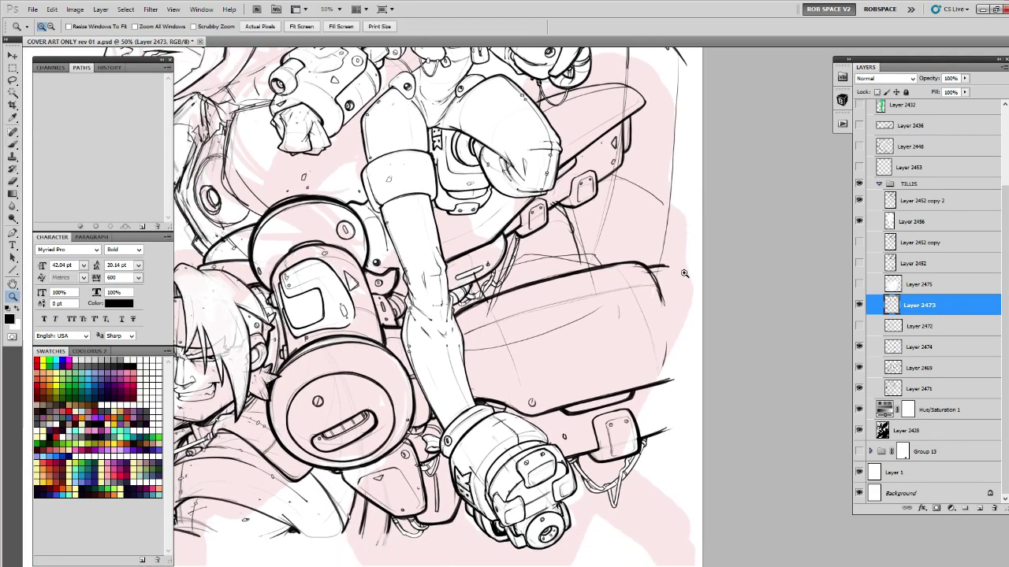
alt+click(686, 274)
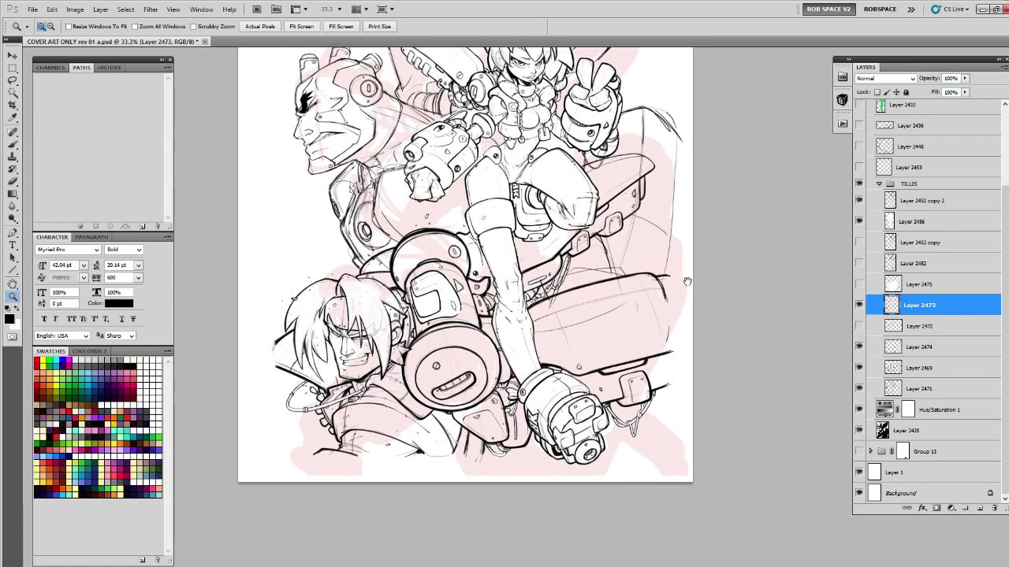
drag(689, 275, 666, 321)
click(667, 252)
key(b)
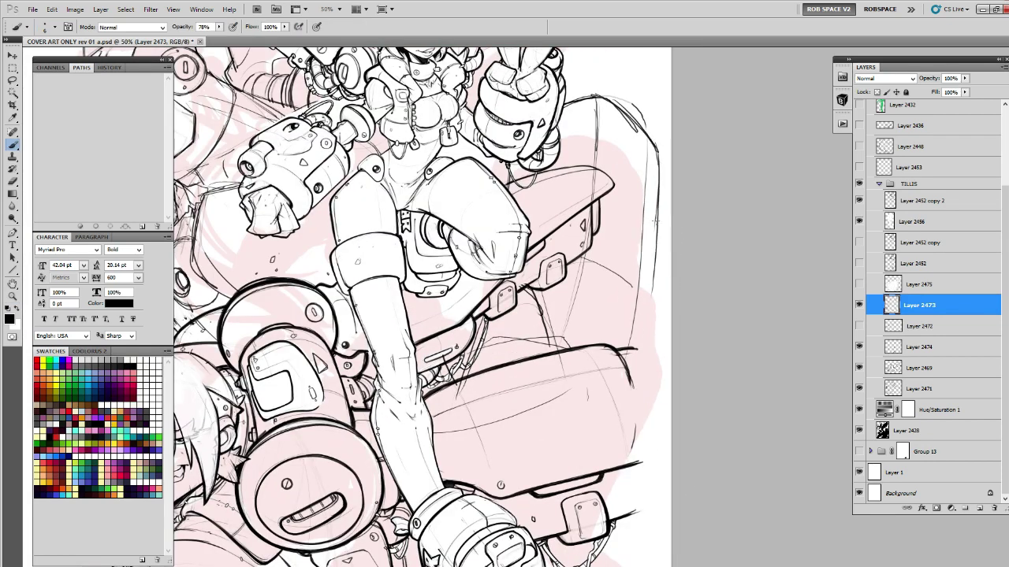
Add a new layer above Layer 2469 and draw the curved end contour of the large lower armor section.
drag(652, 354, 648, 261)
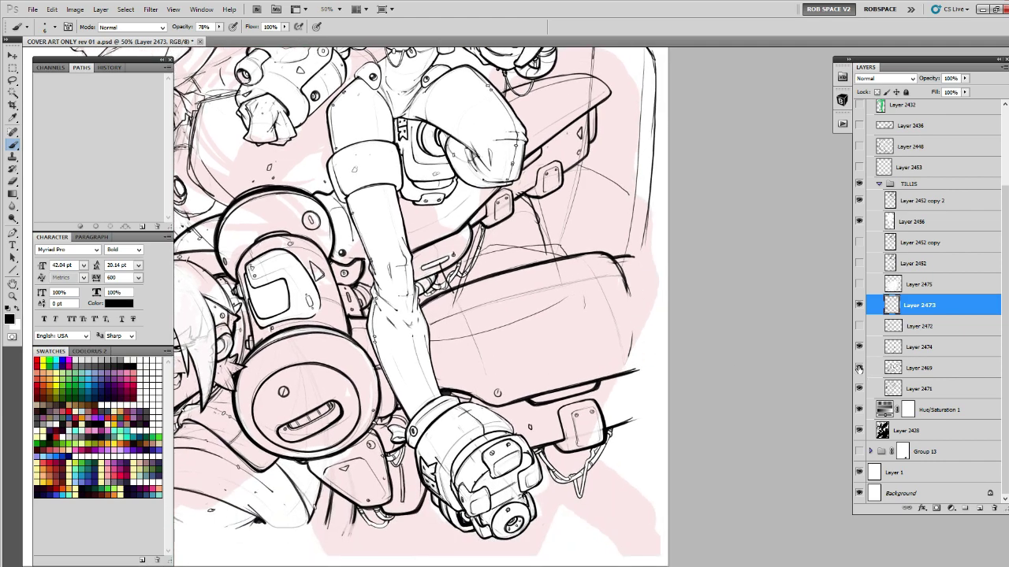
click(914, 368)
click(979, 508)
key(z)
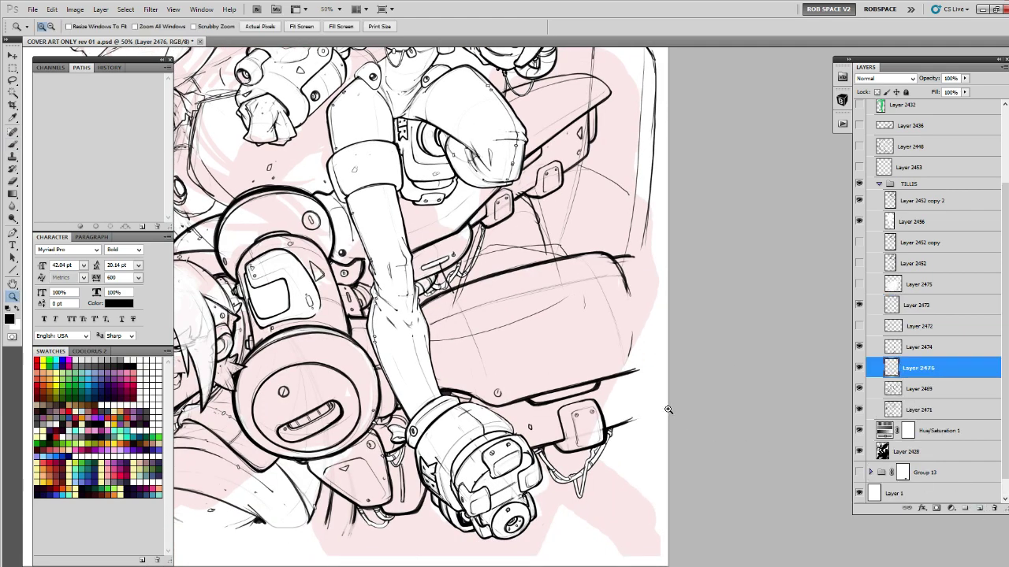
click(668, 410)
key(b)
drag(637, 313, 633, 279)
drag(606, 216, 613, 338)
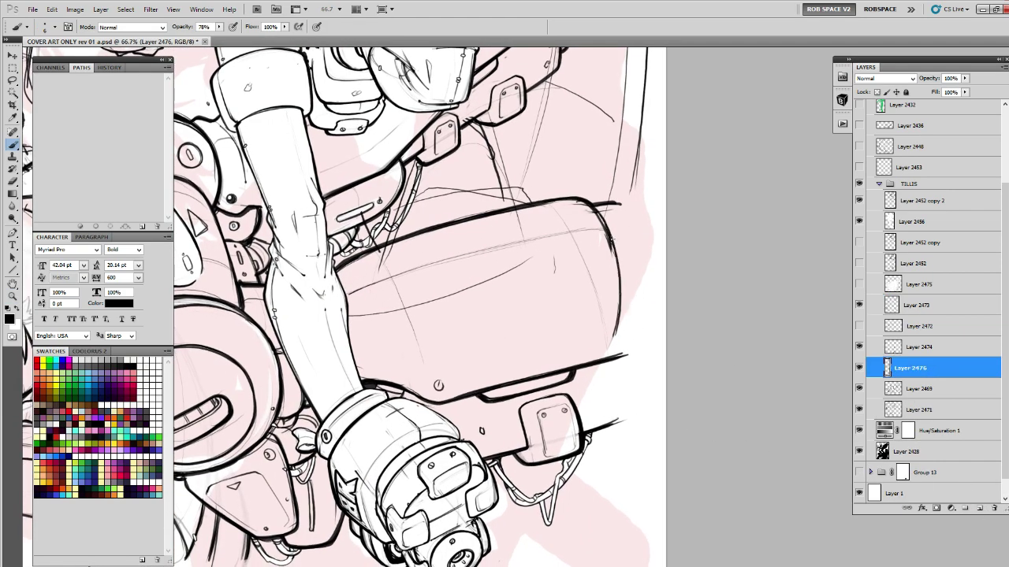
drag(618, 237, 614, 345)
mouse_move(634, 234)
mouse_down()
mouse_move(669, 232)
mouse_move(682, 465)
mouse_move(694, 270)
mouse_move(704, 357)
mouse_move(701, 322)
mouse_up()
On Layer 2469, erase the armor's old corner stroke and extend its upper and lower edges to the page border.
key(e)
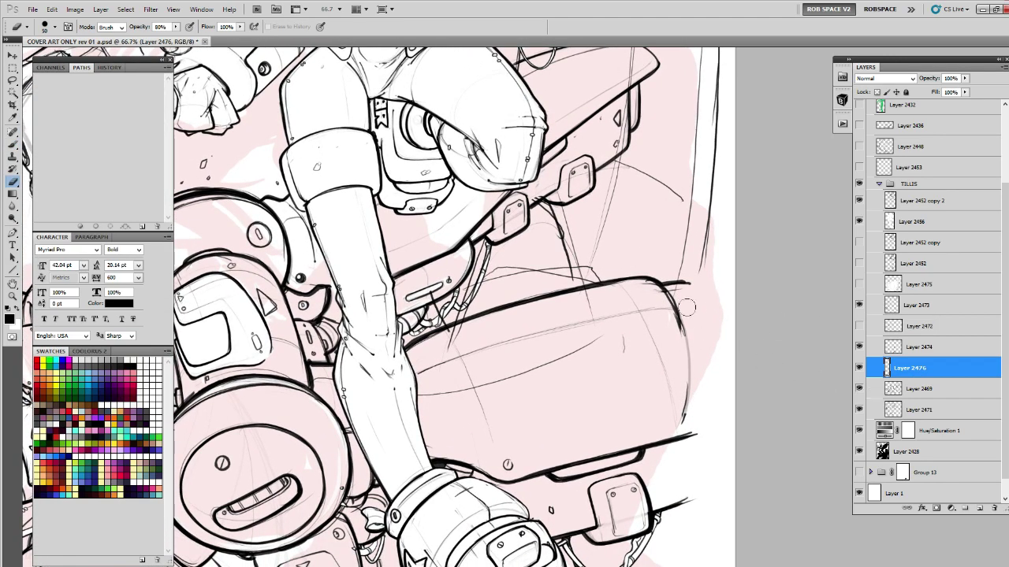
click(881, 387)
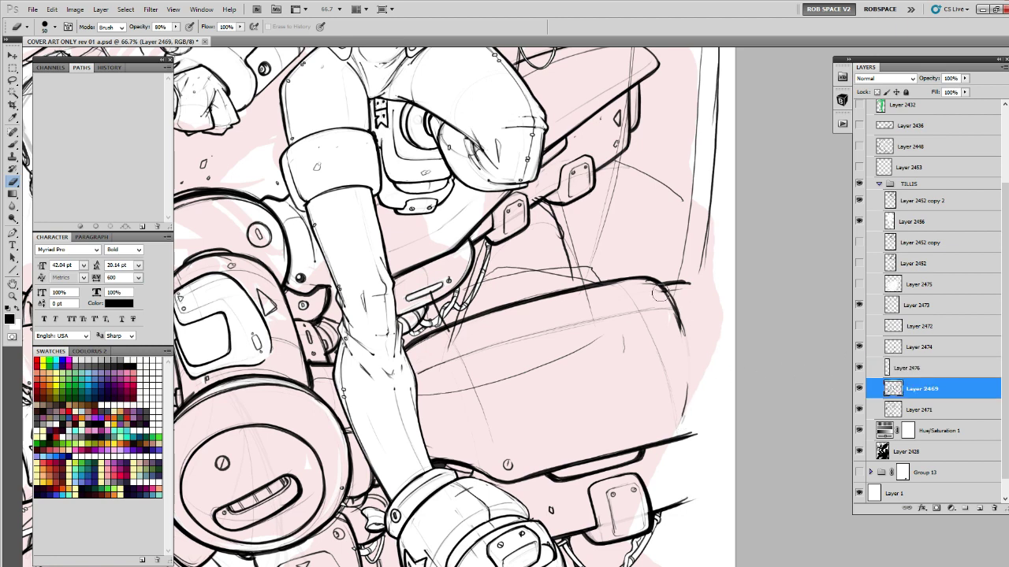
mouse_move(661, 293)
mouse_down()
mouse_move(681, 340)
mouse_move(656, 284)
mouse_move(678, 311)
mouse_move(663, 291)
mouse_move(734, 280)
mouse_up()
key(b)
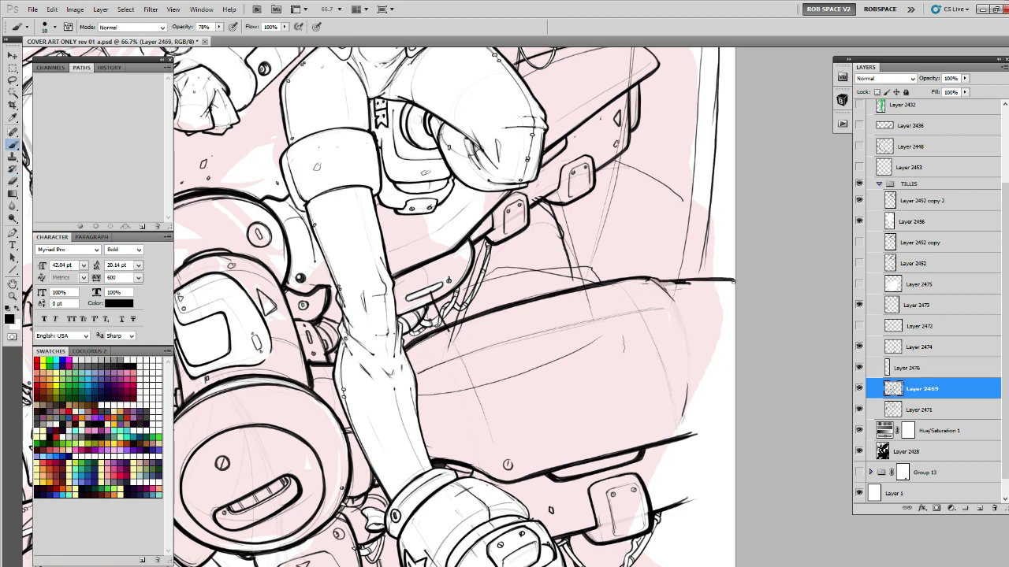
mouse_move(707, 344)
mouse_down()
mouse_move(694, 298)
mouse_move(675, 359)
mouse_up()
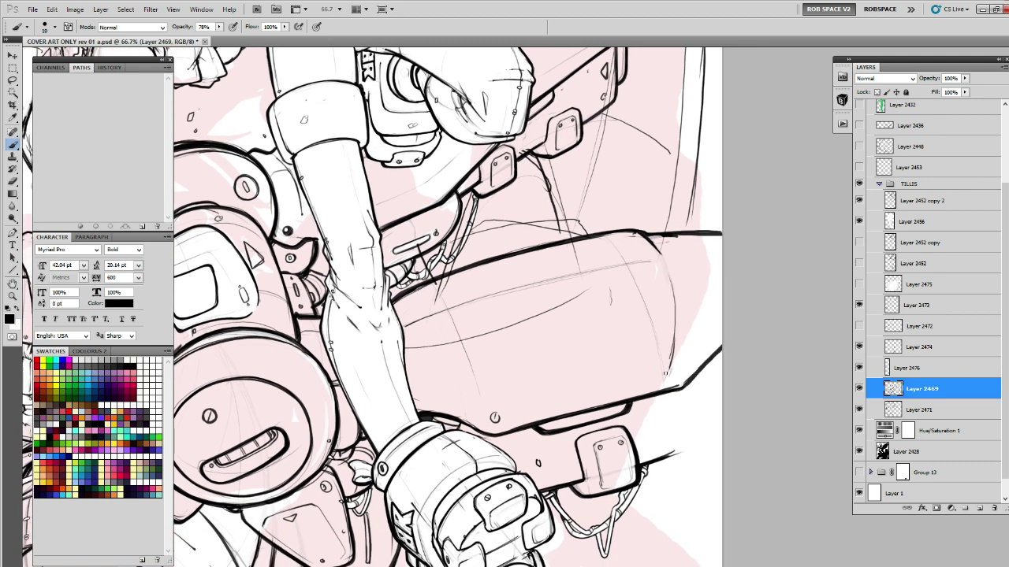
mouse_move(662, 260)
mouse_down()
mouse_move(677, 320)
mouse_move(670, 376)
mouse_move(718, 345)
mouse_move(693, 370)
mouse_move(698, 335)
mouse_up()
drag(663, 404, 690, 393)
mouse_move(694, 392)
mouse_down()
mouse_move(678, 424)
mouse_move(654, 409)
mouse_up()
Duplicate the riveted plate below the armor onto its own layer, place the copy at the page border, and erase its overlapping lines.
key(l)
mouse_move(592, 383)
mouse_down()
mouse_move(530, 435)
mouse_move(587, 463)
mouse_move(593, 390)
mouse_up()
key(ctrl+j)
key(v)
mouse_move(583, 426)
mouse_down()
mouse_move(669, 402)
mouse_move(617, 416)
mouse_up()
key(e)
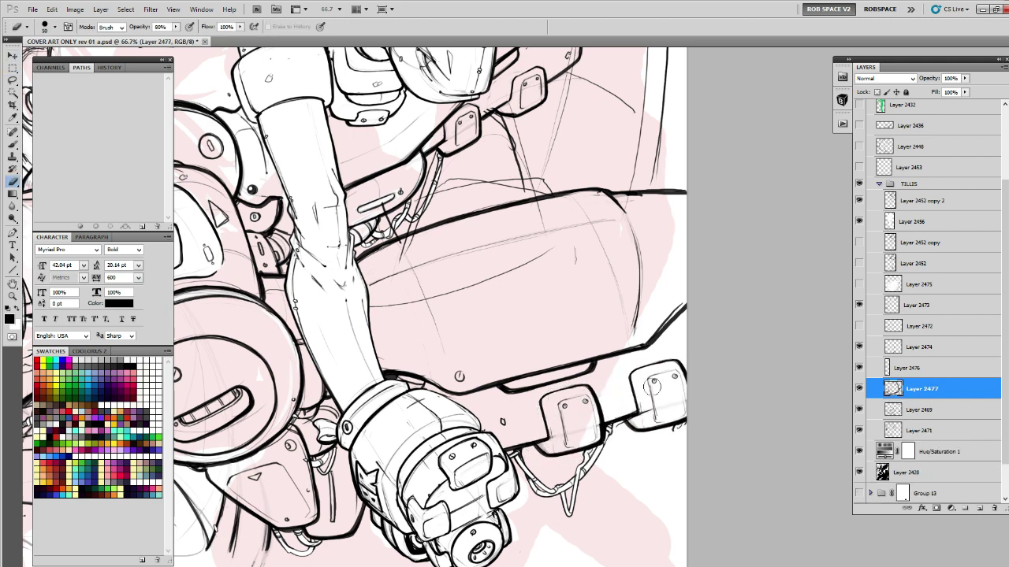
key(b)
key(e)
drag(675, 428, 667, 427)
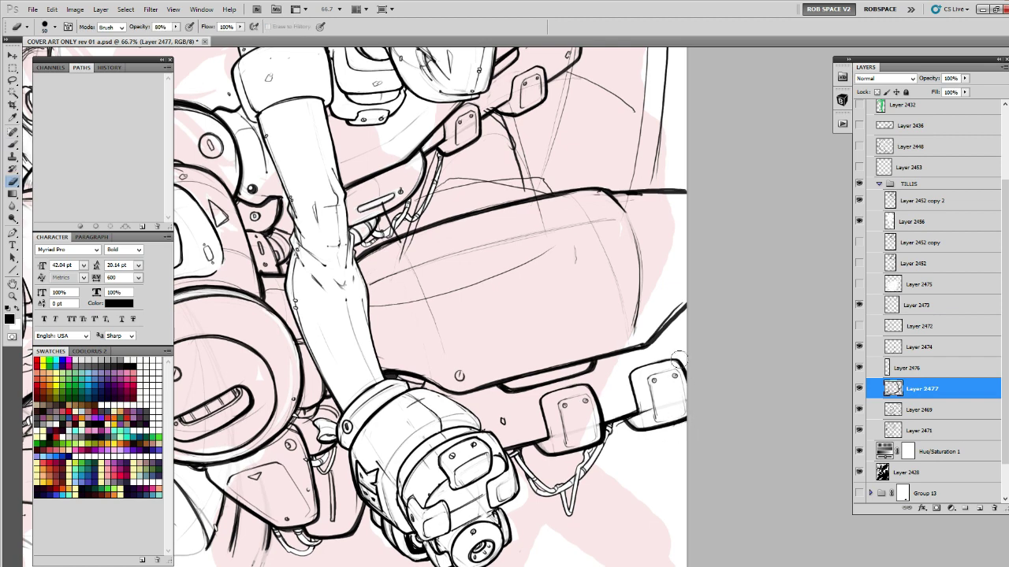
drag(679, 354, 674, 428)
Thicken the armor's lower edge and end contour, then merge Layer 2477 down into Layer 2469.
key(b)
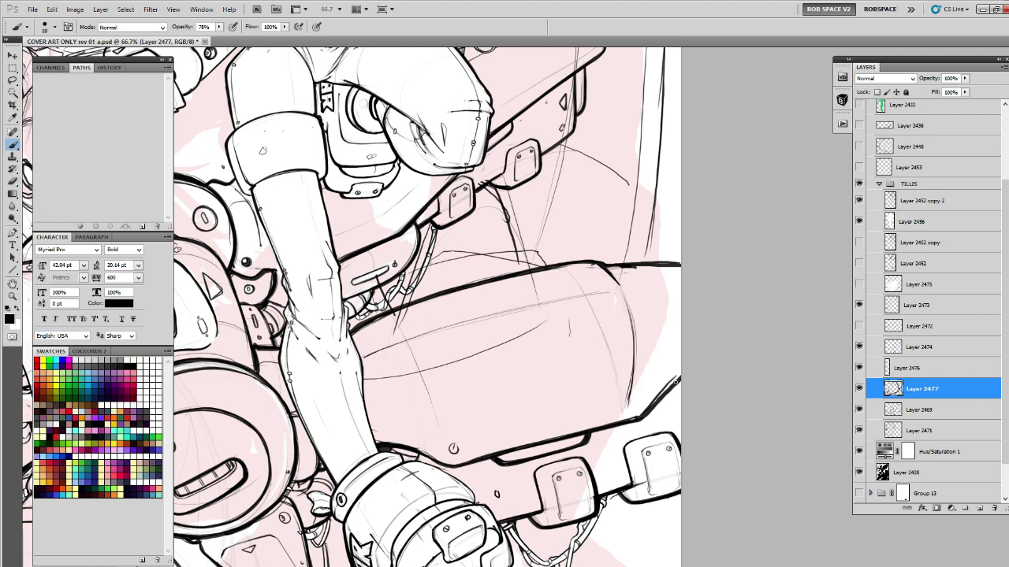
mouse_move(679, 386)
mouse_down()
mouse_move(680, 397)
mouse_move(644, 419)
mouse_move(657, 400)
mouse_up()
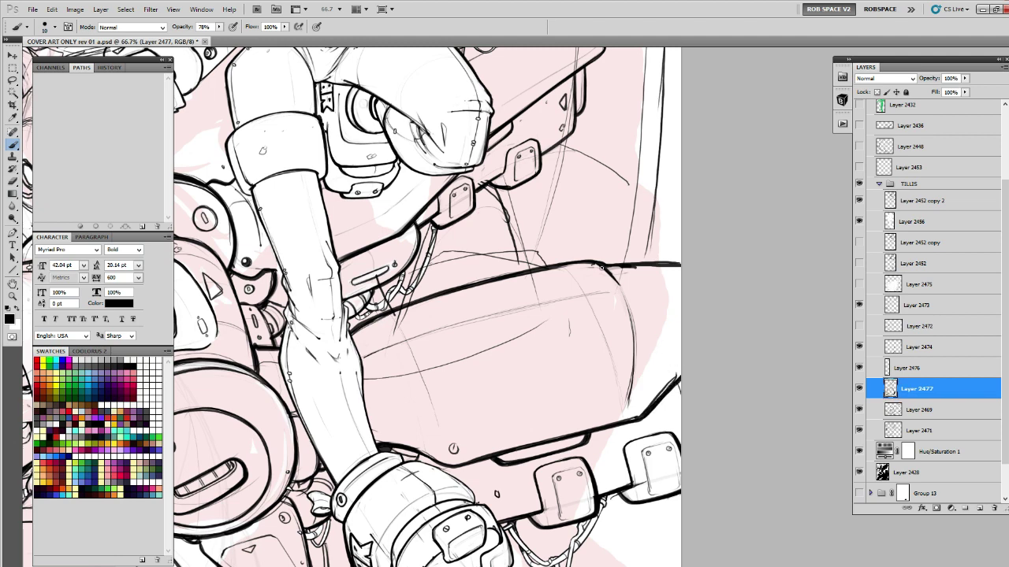
drag(610, 272, 634, 377)
drag(604, 296, 706, 272)
key(e)
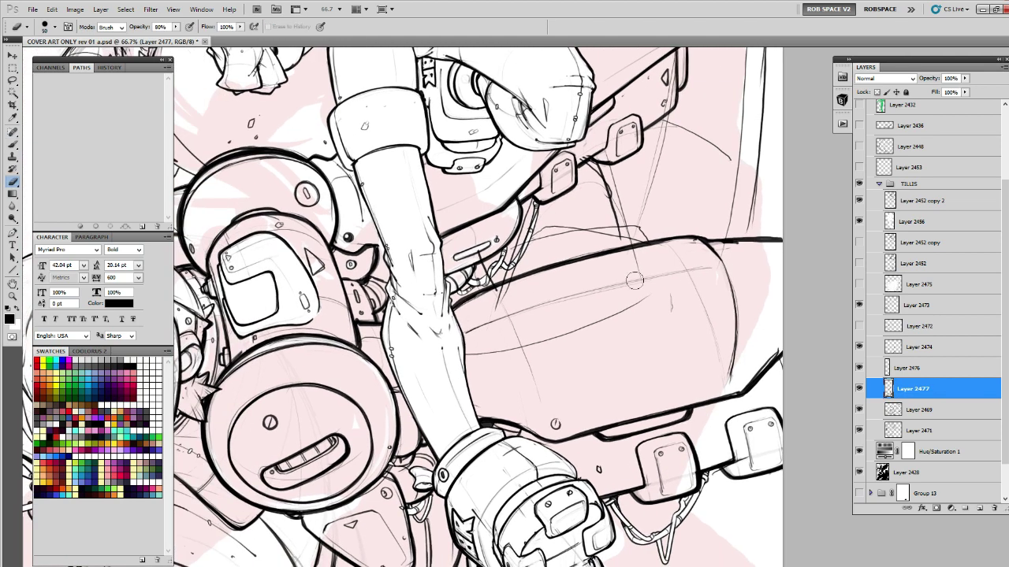
key(ctrl+e)
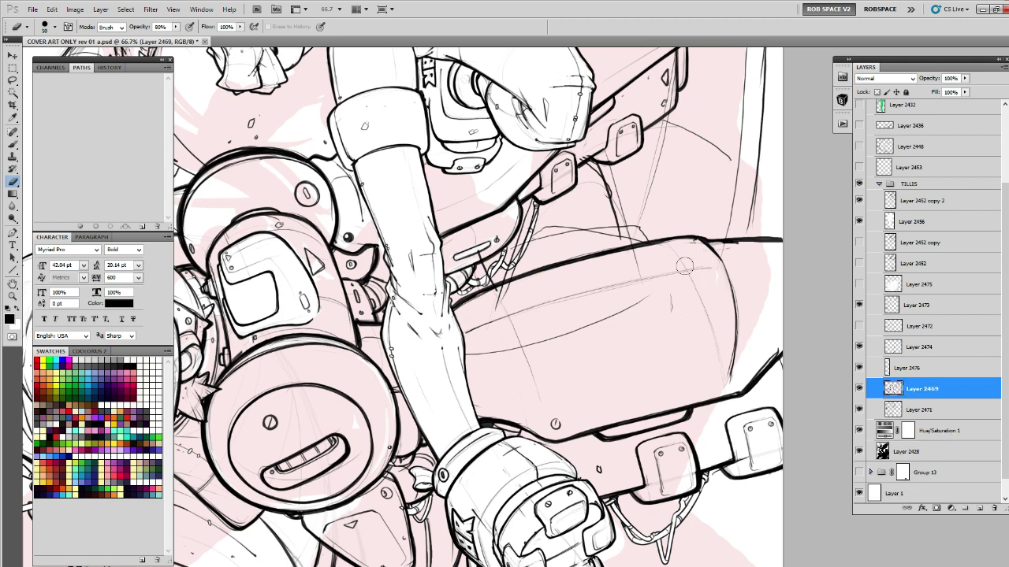
Draw a clean contour line along the upper face of the large armor section.
key(b)
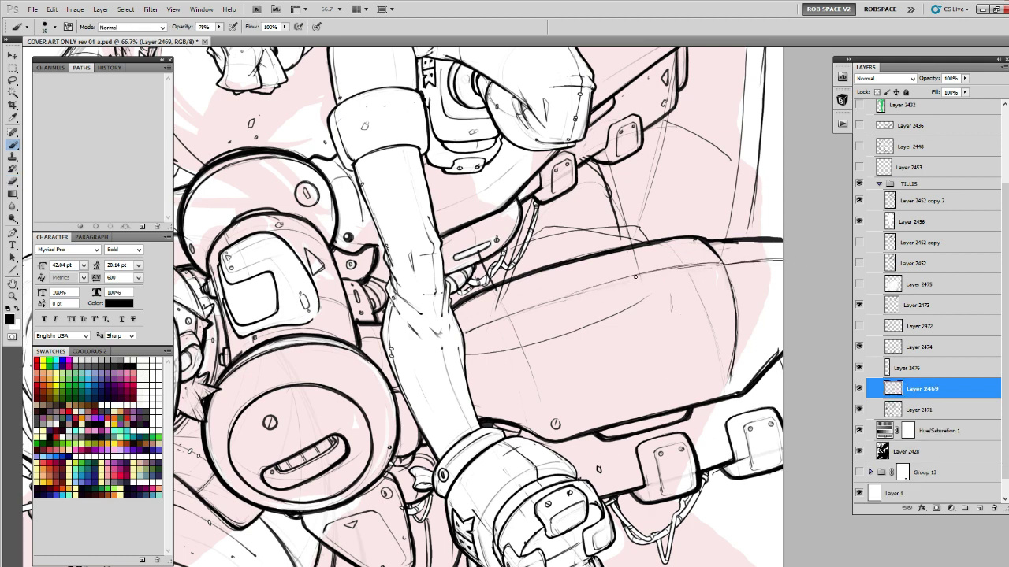
mouse_move(607, 280)
mouse_down()
mouse_move(689, 260)
mouse_move(567, 300)
mouse_up()
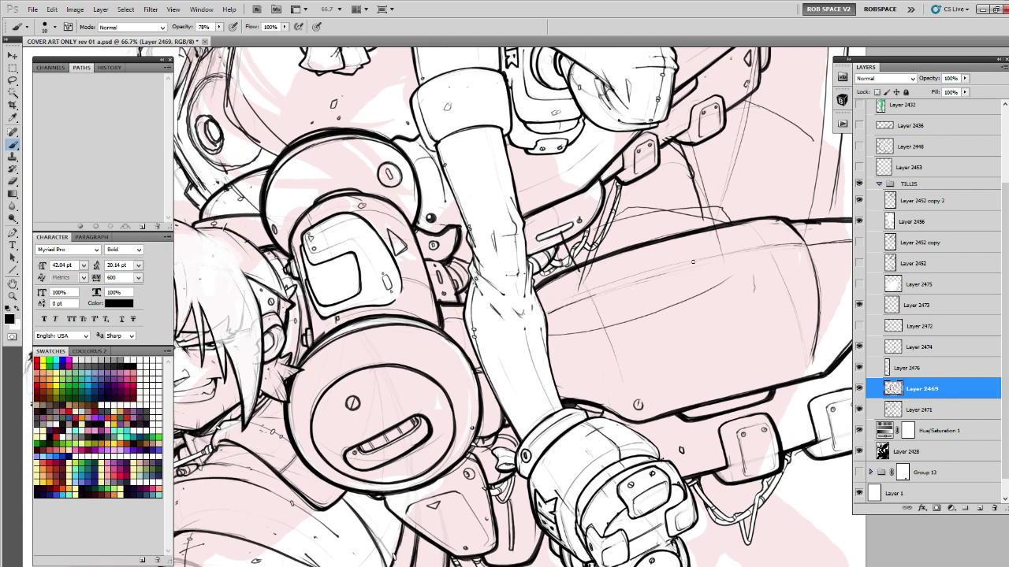
mouse_move(679, 265)
mouse_down()
mouse_move(560, 307)
mouse_move(758, 256)
mouse_up()
drag(744, 290, 628, 358)
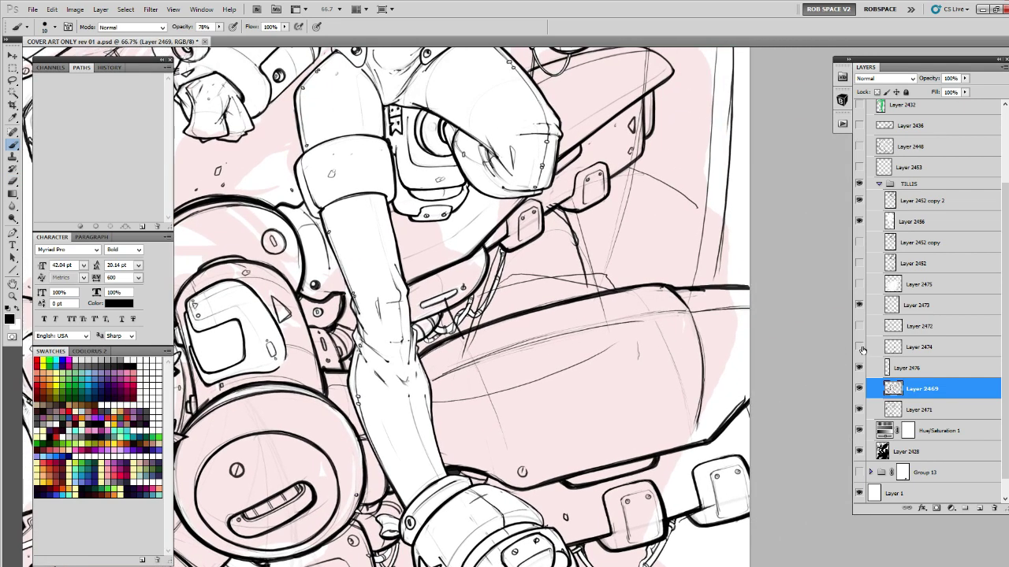
Check Layers 2474 and 2473 by toggling their visibility, and delete the leftover sketch lines inside the armor on Layer 2473.
click(860, 347)
click(860, 306)
click(859, 306)
click(870, 309)
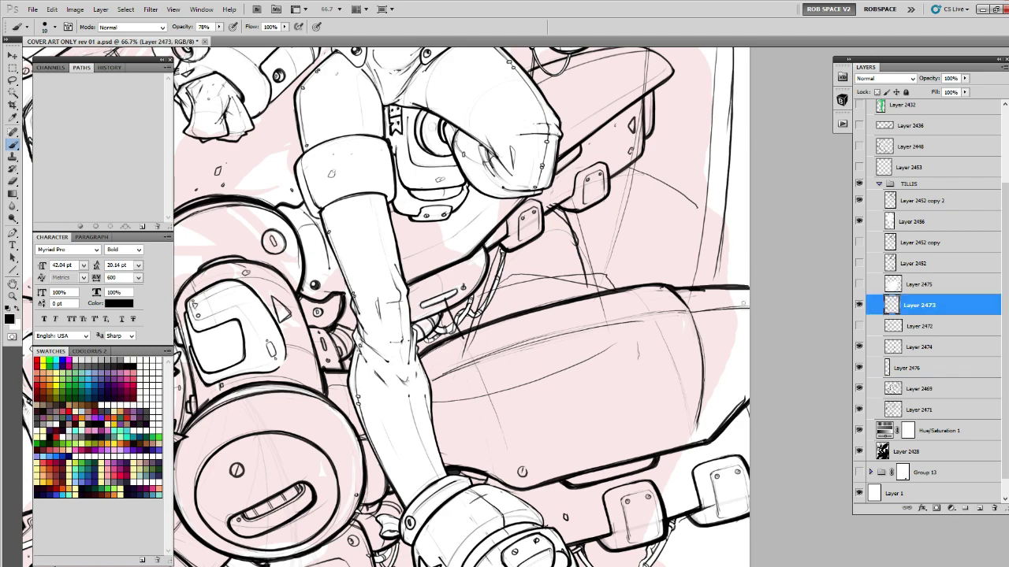
key(l)
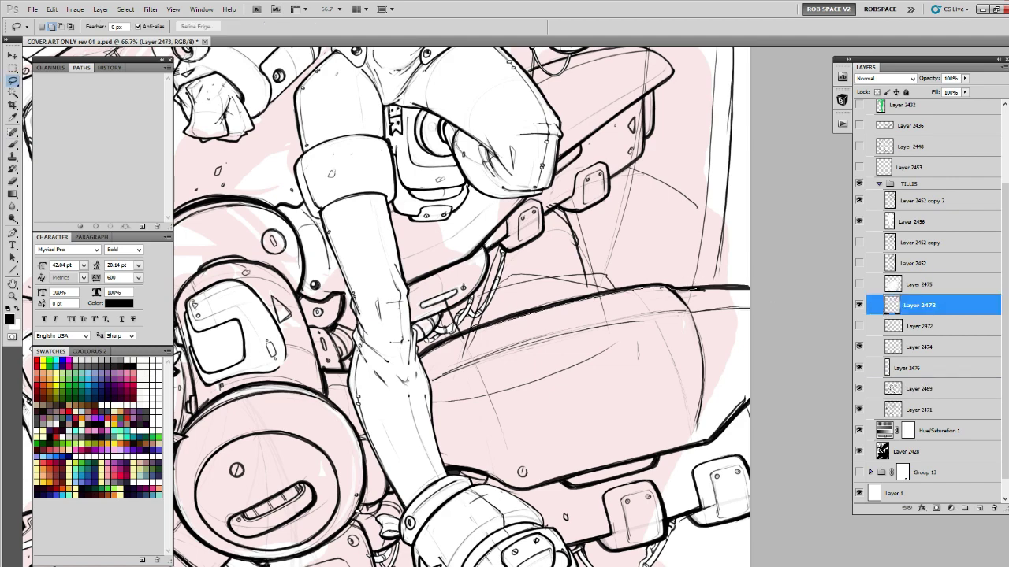
mouse_move(432, 392)
mouse_down()
mouse_move(754, 316)
mouse_move(713, 290)
mouse_up()
key(Delete)
key(ctrl+d)
Continue the tall rear panel's bold outer edge down to the top of the large armor section.
key(b)
drag(737, 169, 616, 301)
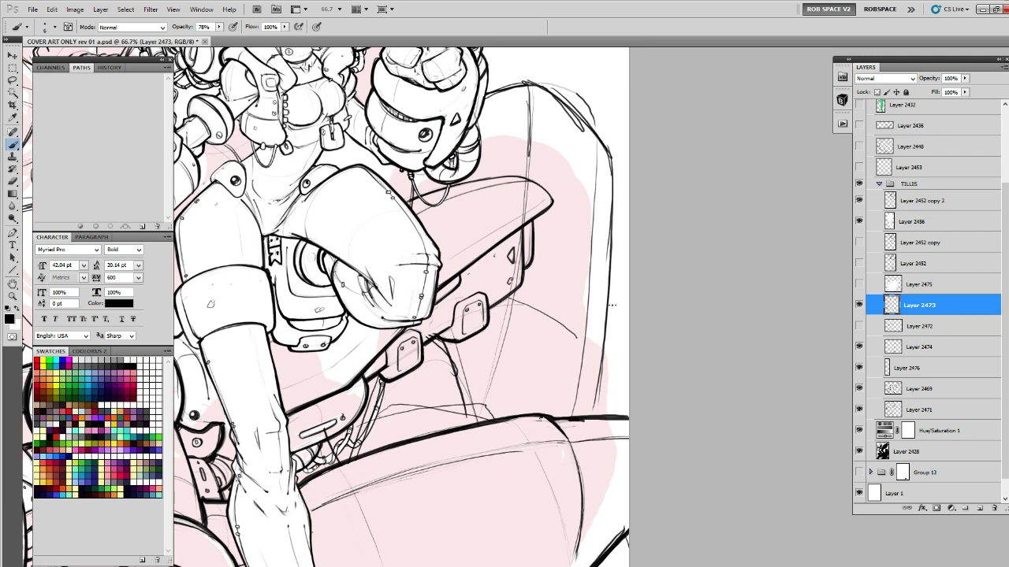
drag(625, 361, 594, 273)
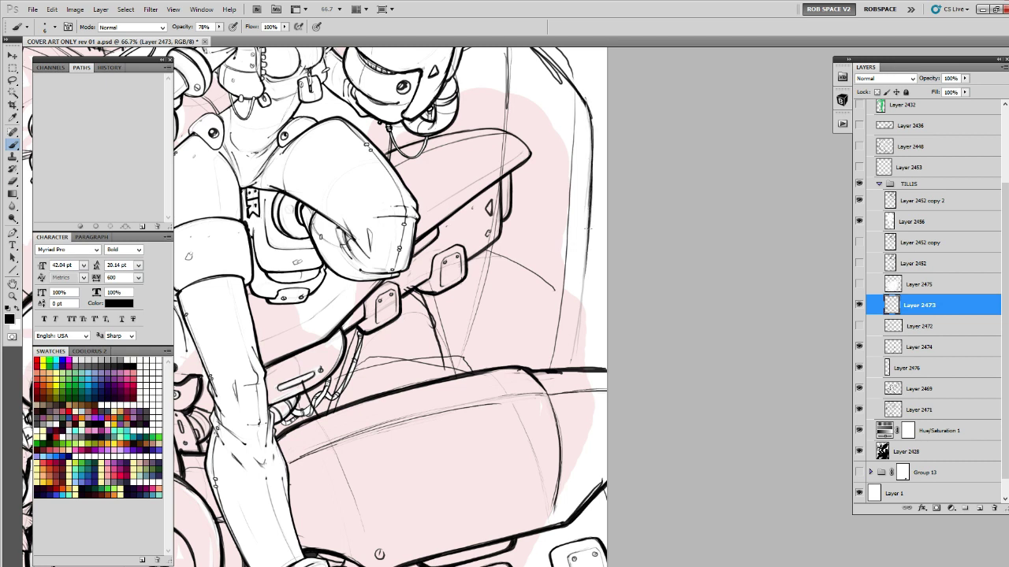
drag(578, 327, 573, 367)
mouse_move(591, 125)
mouse_down()
mouse_move(593, 230)
mouse_move(576, 357)
mouse_up()
key(ctrl+z)
drag(590, 208, 579, 341)
drag(586, 279, 575, 369)
Redraw the outer lower edge of the torn armor panel above the grinning man's head, erasing the rough strokes.
key(z)
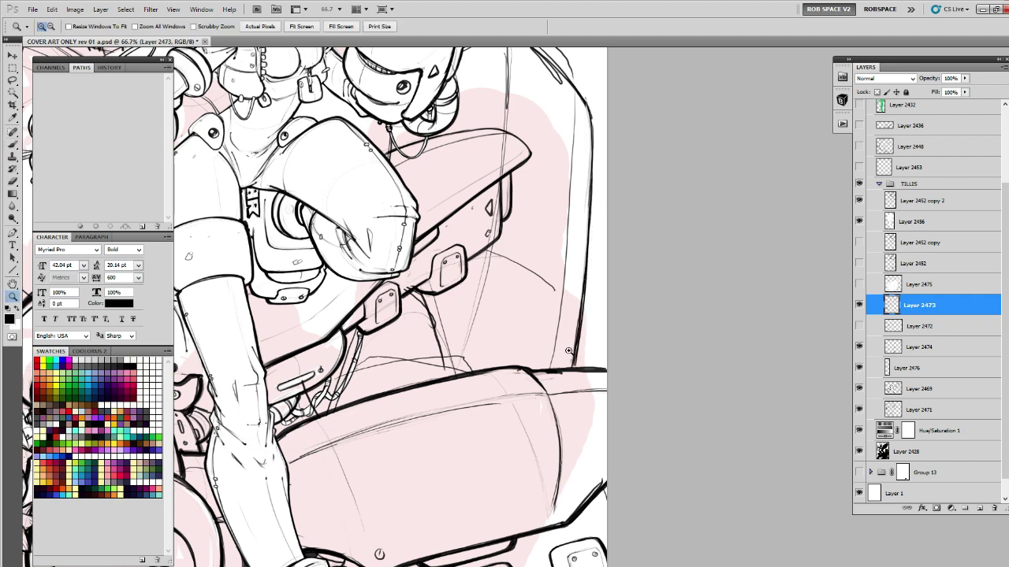
alt+click(567, 362)
alt+click(567, 362)
mouse_move(534, 422)
mouse_down()
mouse_move(585, 402)
mouse_move(597, 427)
mouse_move(613, 426)
mouse_up()
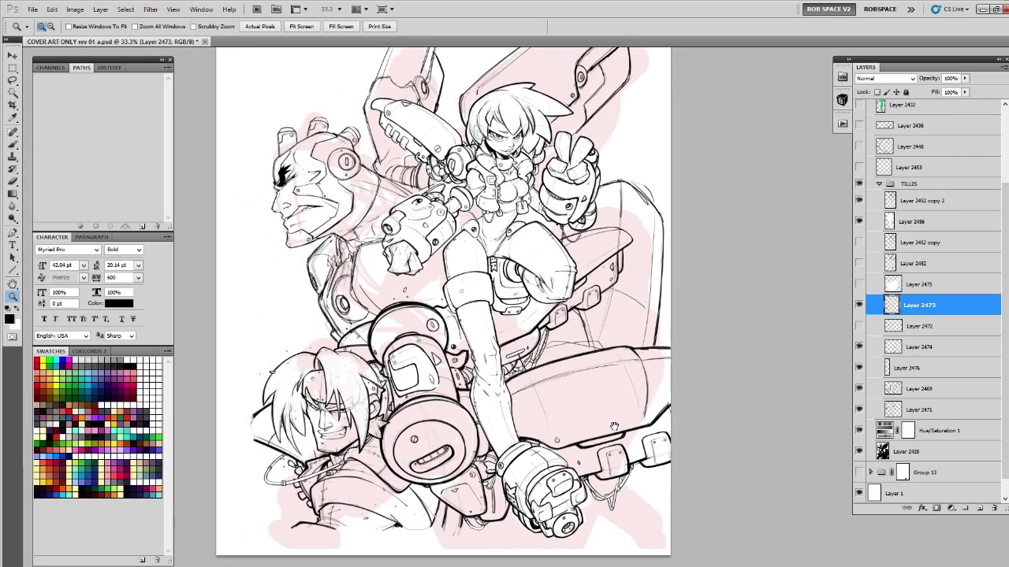
click(341, 327)
key(b)
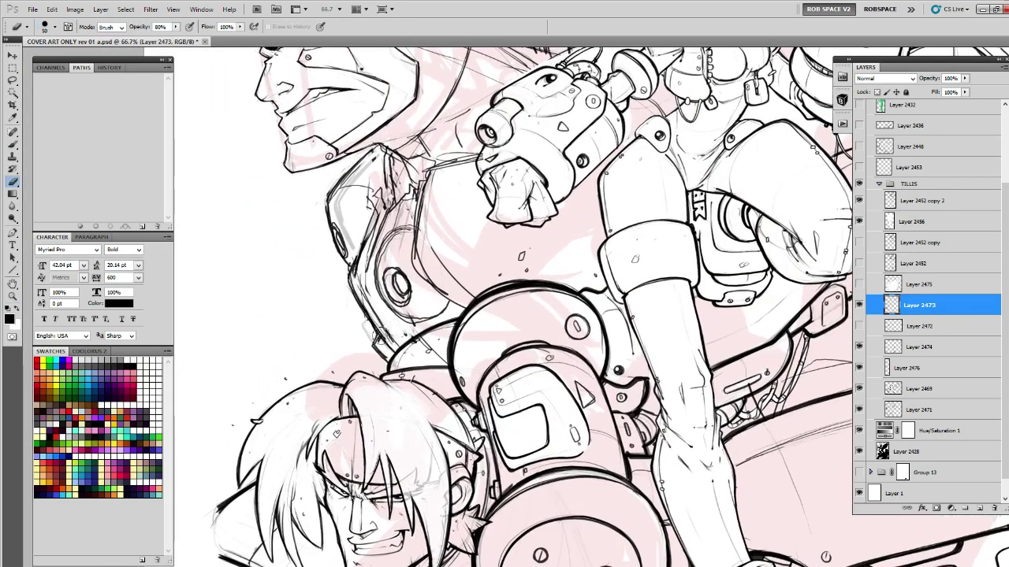
key(b)
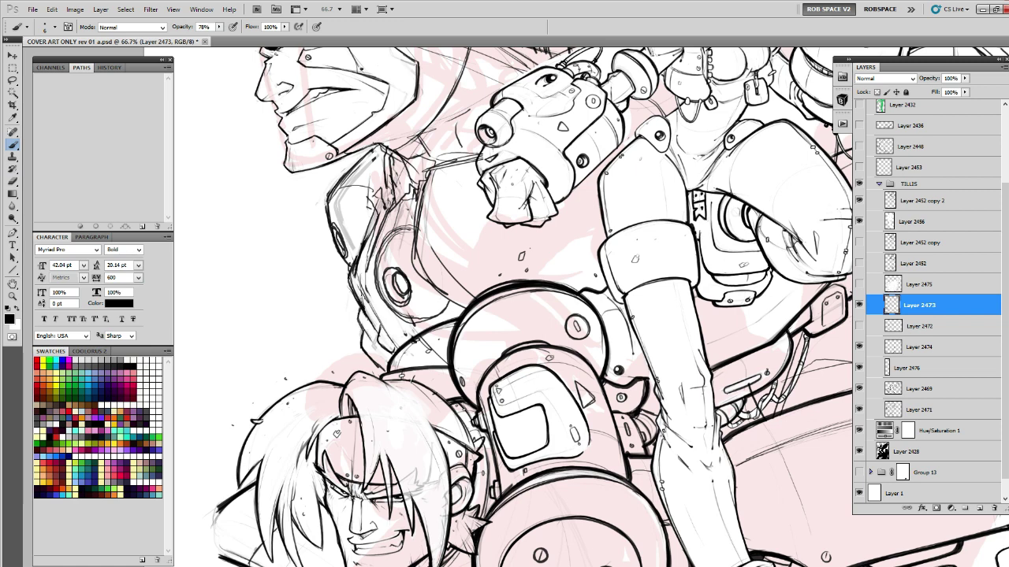
key(e)
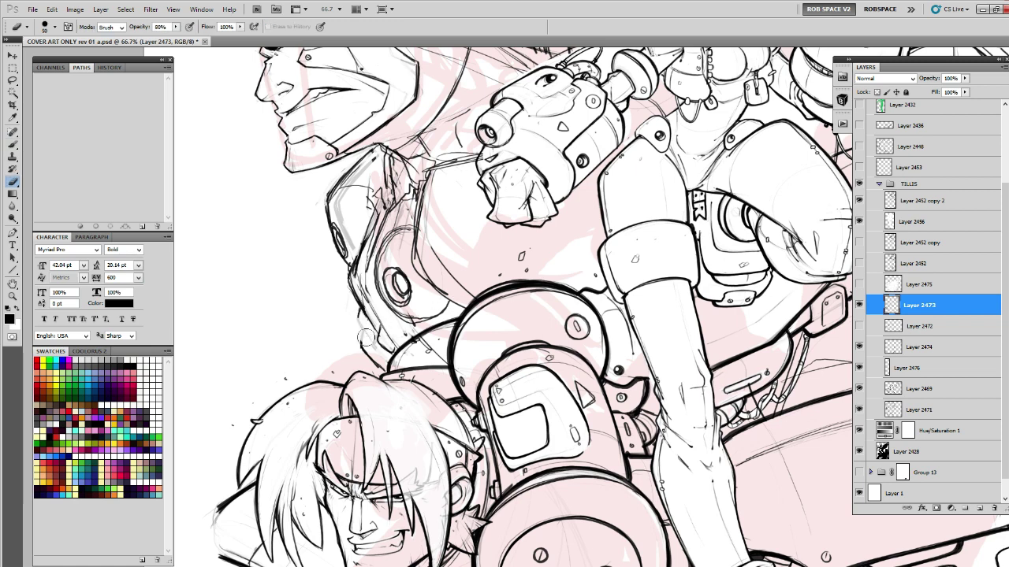
drag(359, 329, 356, 338)
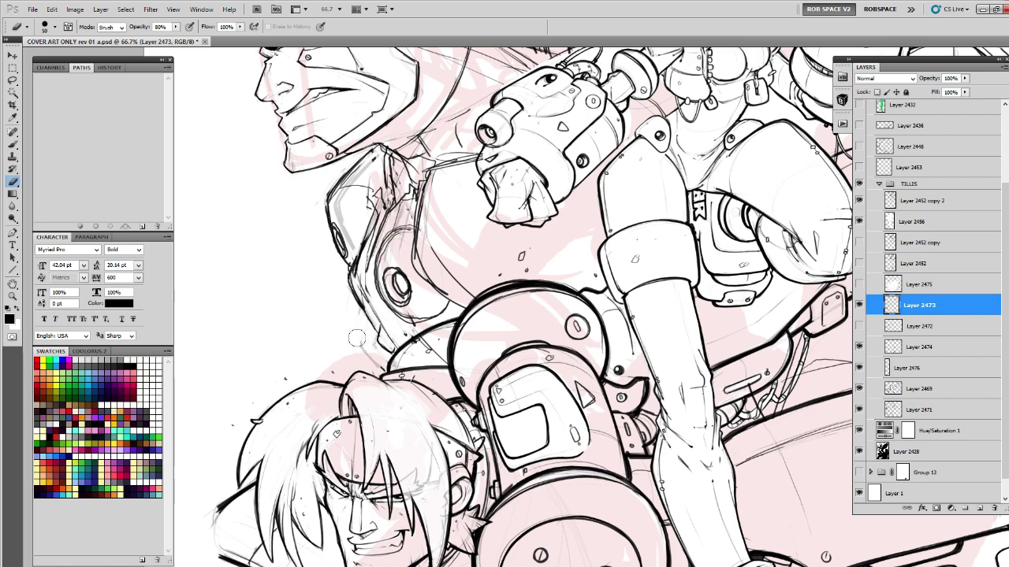
key(b)
drag(420, 331, 379, 293)
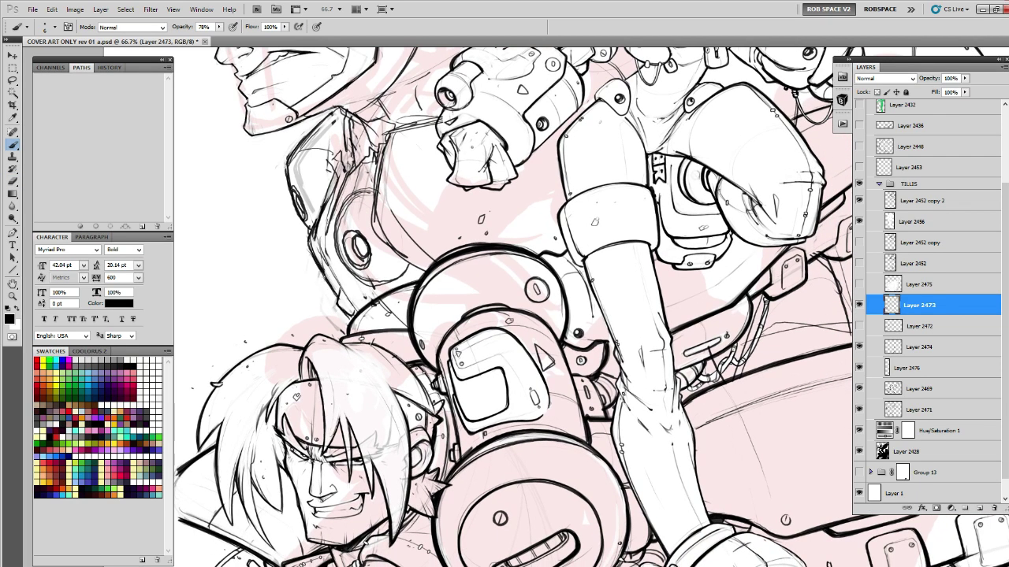
drag(323, 281, 327, 316)
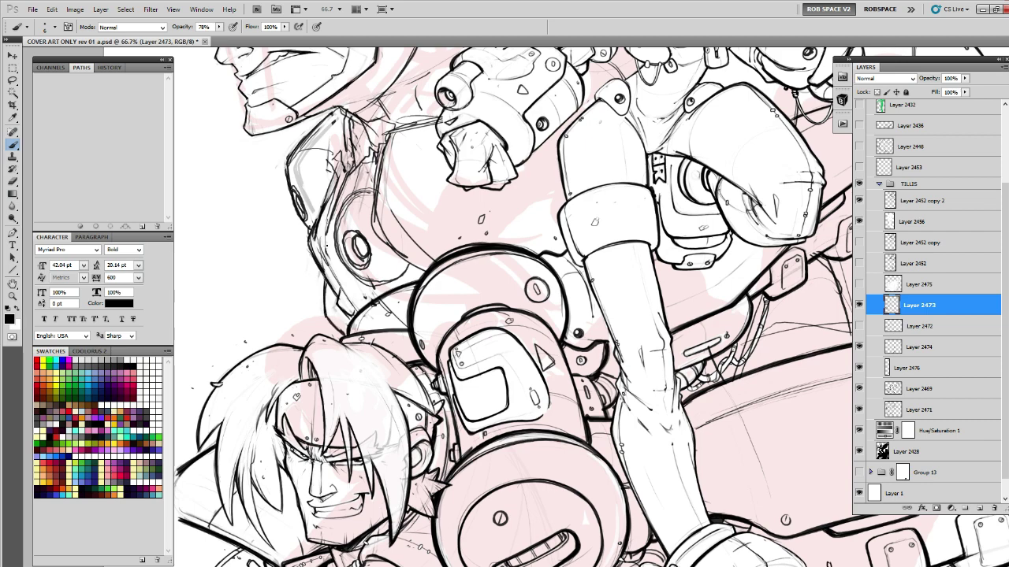
Erase the rough lines around the round detail on the helmeted figure's outer shoulder plate on Layer 2473.
drag(327, 246, 352, 273)
key(e)
drag(313, 197, 329, 256)
Ink the outer contour of the helmeted figure's shoulder and side armor with bold black brush strokes down to the lower plate.
key(z)
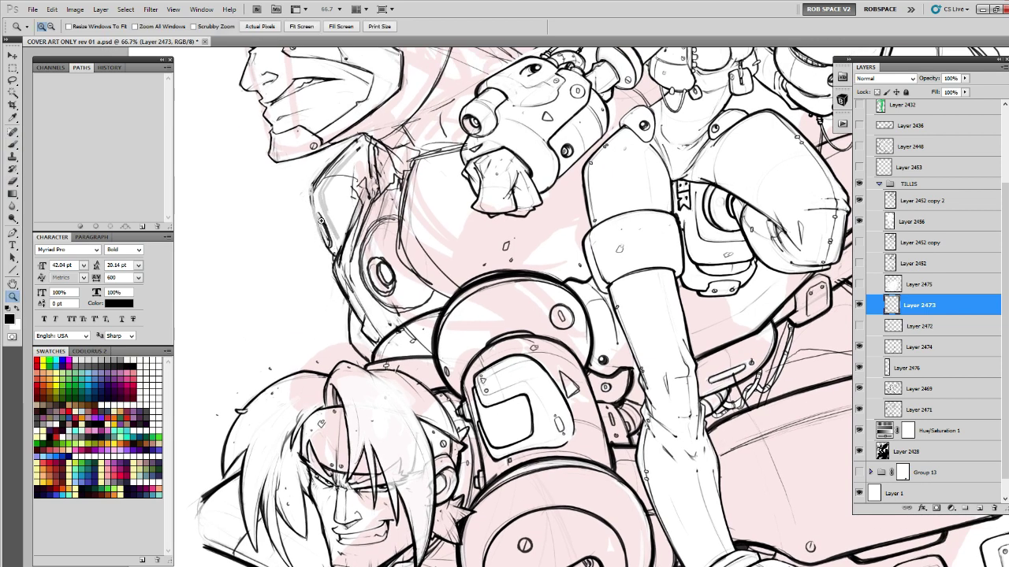
click(320, 222)
click(320, 221)
key(b)
drag(310, 212, 347, 245)
mouse_move(347, 137)
mouse_down()
mouse_move(325, 174)
mouse_move(338, 255)
mouse_up()
drag(324, 172, 364, 330)
drag(337, 253, 398, 382)
drag(340, 233, 385, 352)
drag(355, 260, 383, 337)
mouse_move(331, 156)
mouse_down()
mouse_move(341, 270)
mouse_move(405, 391)
mouse_up()
mouse_move(331, 228)
mouse_down()
mouse_move(361, 337)
mouse_move(407, 392)
mouse_up()
Toggle layer visibility to find the grinning man's line work, and make Layer 2469 active.
key(z)
alt+click(433, 303)
alt+click(435, 306)
alt+click(438, 309)
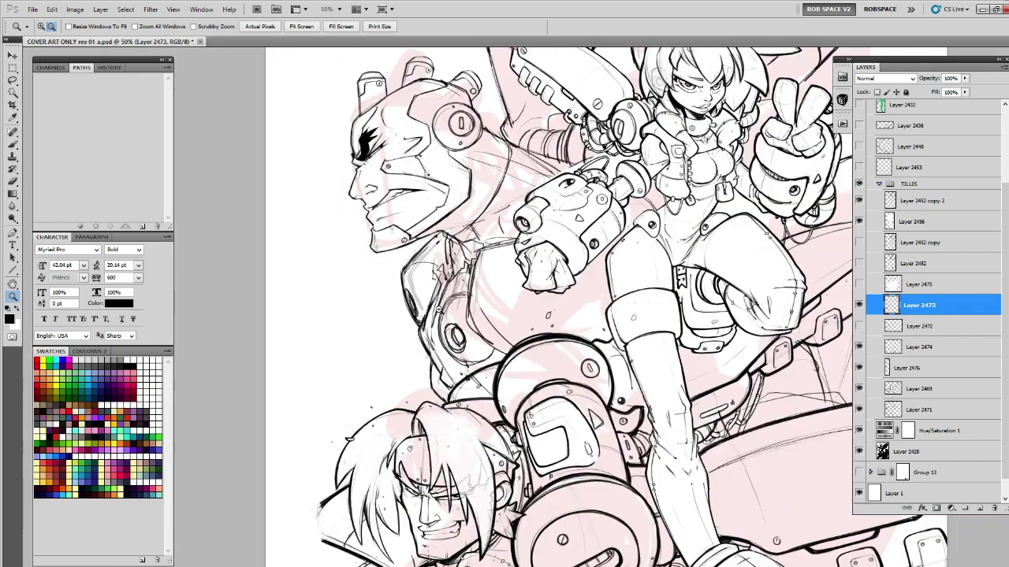
alt+click(606, 376)
drag(606, 376, 494, 296)
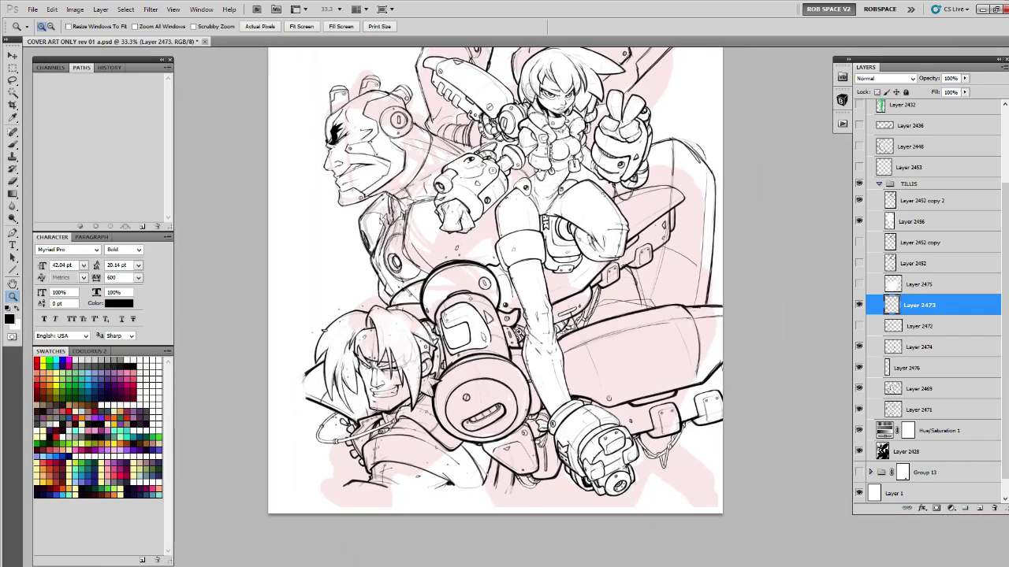
drag(481, 410, 596, 375)
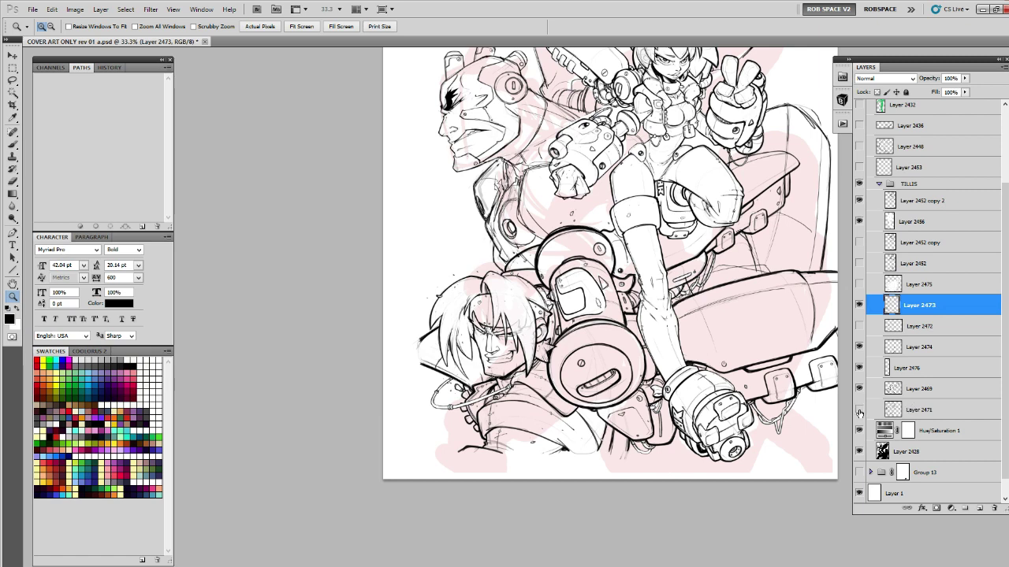
click(859, 390)
click(861, 391)
click(914, 389)
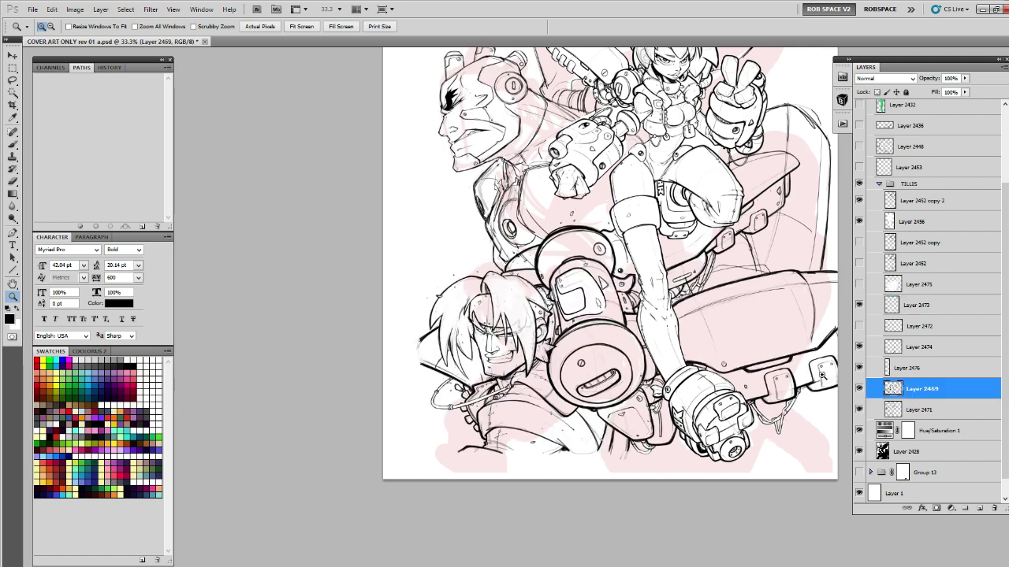
Ink the grinning man's raised collar, extending both edges until they meet in a sharp outer point.
double_click(434, 350)
drag(434, 347, 527, 288)
key(b)
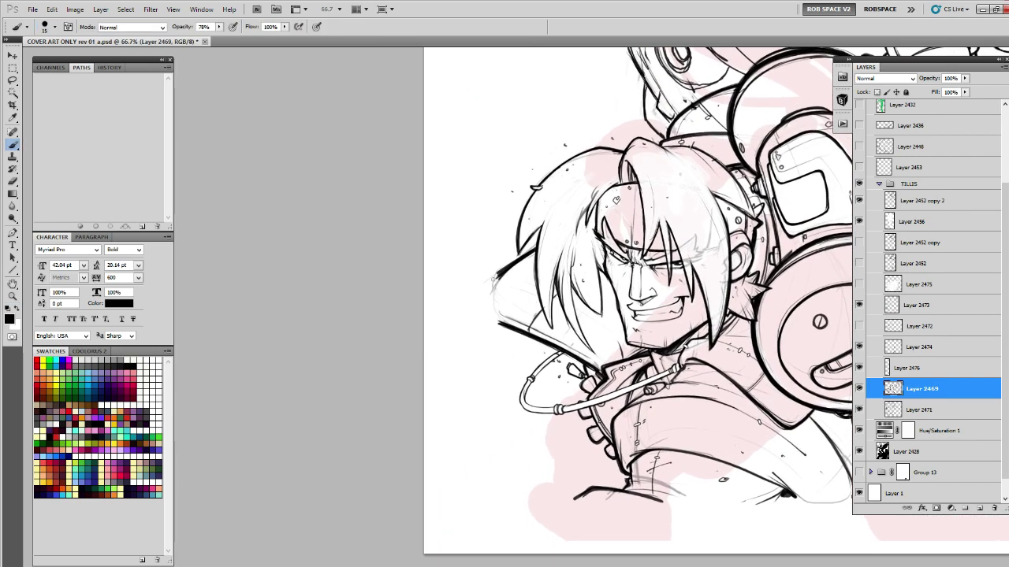
ctrl+click(500, 277)
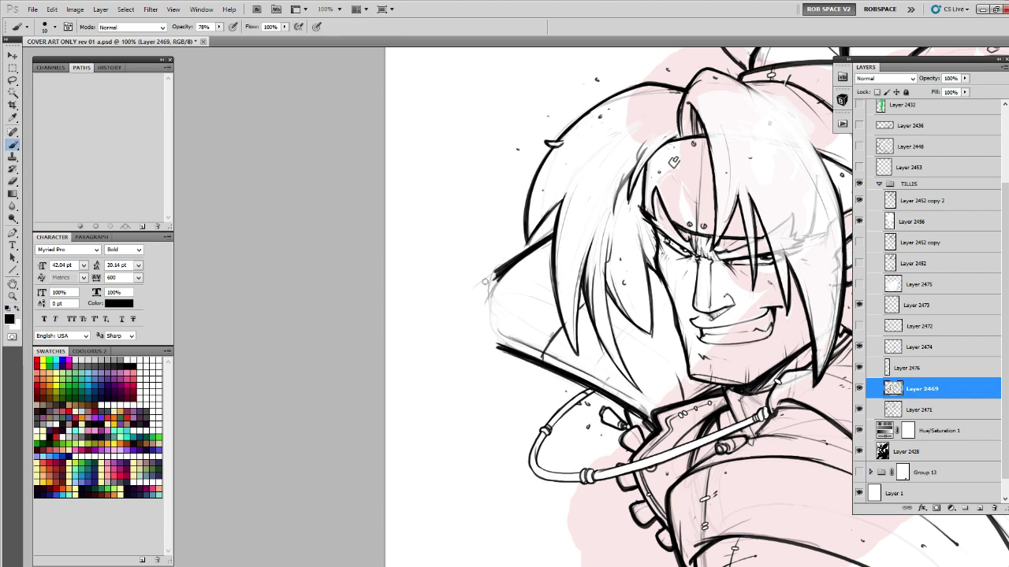
mouse_move(507, 263)
mouse_down()
mouse_move(452, 314)
mouse_move(463, 305)
mouse_up()
drag(530, 321, 367, 276)
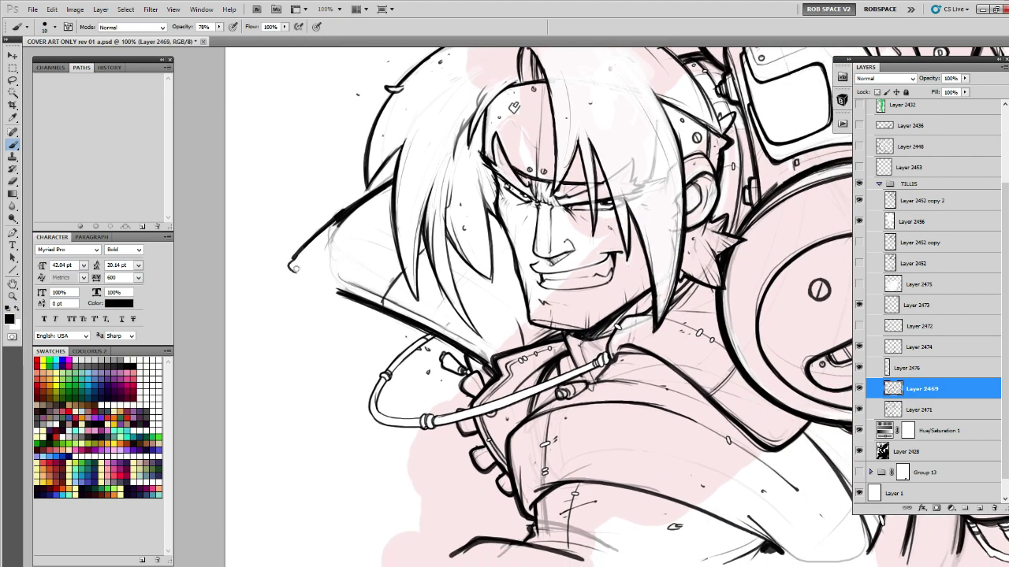
mouse_move(289, 266)
mouse_down()
mouse_move(347, 295)
mouse_move(292, 272)
mouse_move(435, 237)
mouse_move(414, 217)
mouse_move(449, 184)
mouse_move(401, 238)
mouse_up()
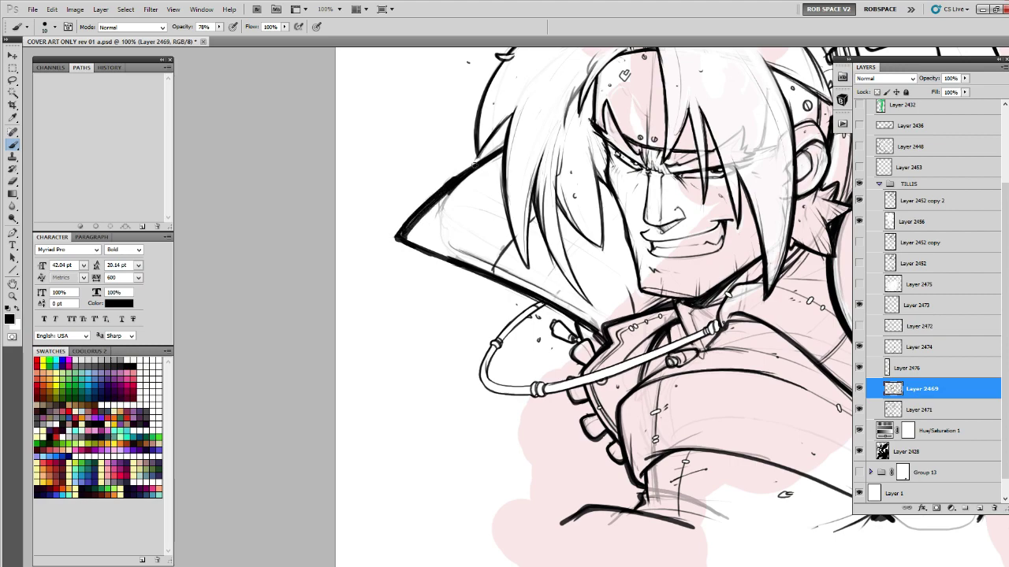
Ink the grinning man's forearm sleeve curve down to the page's bottom edge, with a thick shadow line at the elbow fold.
key(z)
alt+click(658, 377)
alt+click(658, 378)
alt+click(659, 377)
drag(843, 366, 629, 468)
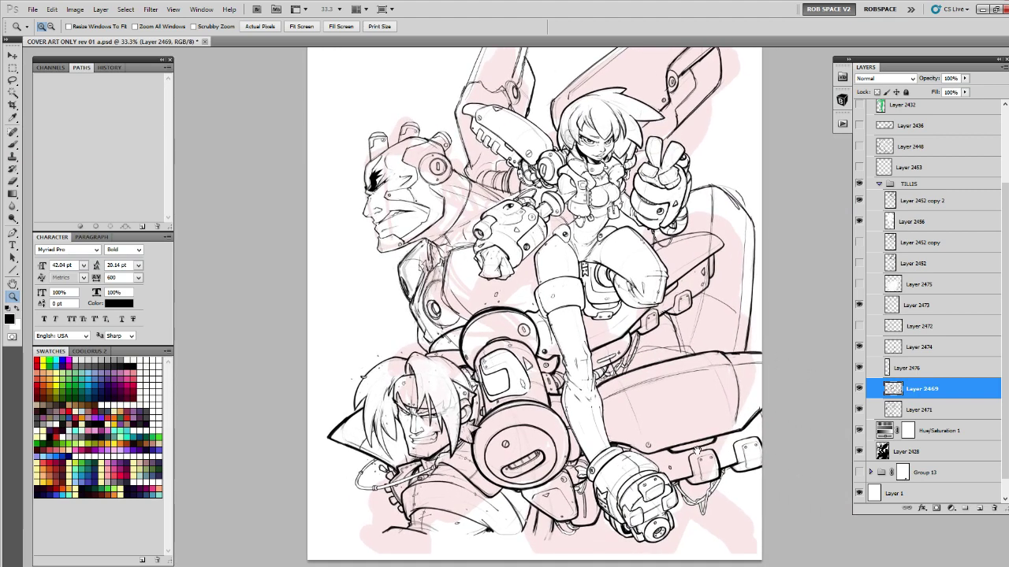
drag(697, 451, 819, 285)
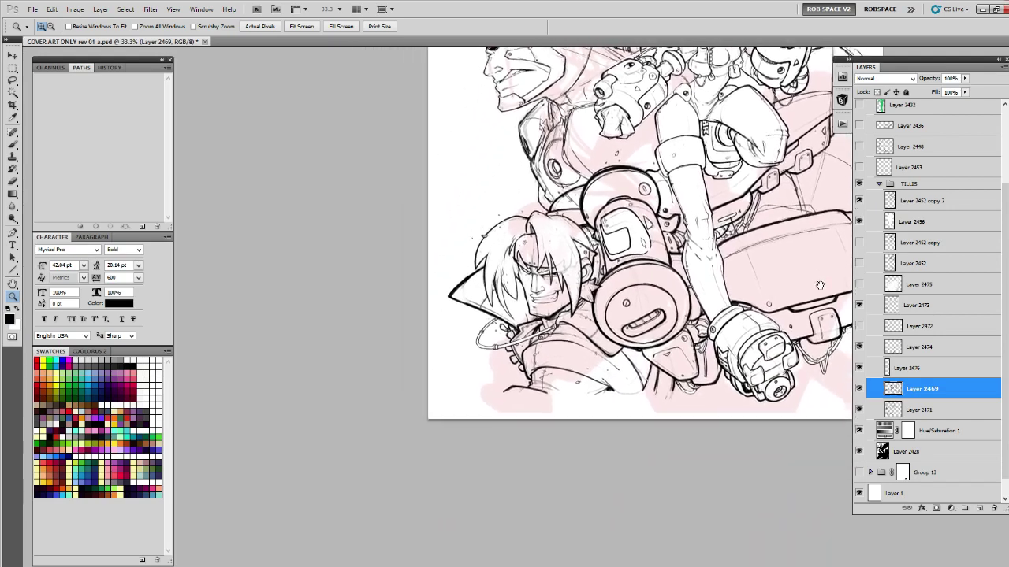
triple_click(624, 391)
mouse_move(587, 373)
mouse_down()
mouse_move(702, 324)
mouse_move(611, 345)
mouse_up()
mouse_move(688, 313)
mouse_down()
mouse_move(648, 339)
mouse_move(676, 320)
mouse_up()
drag(630, 361, 680, 319)
drag(644, 351, 601, 346)
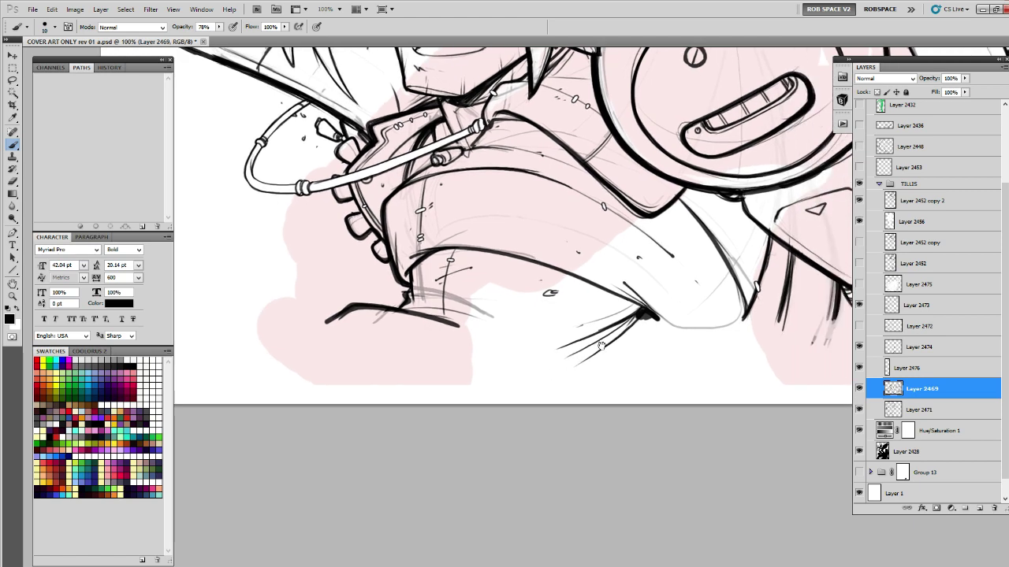
mouse_move(415, 316)
mouse_down()
mouse_move(564, 406)
mouse_move(635, 385)
mouse_move(638, 405)
mouse_move(697, 333)
mouse_move(635, 390)
mouse_up()
mouse_move(723, 316)
mouse_down()
mouse_move(631, 398)
mouse_move(637, 384)
mouse_up()
drag(453, 310, 503, 309)
mouse_move(628, 348)
mouse_down()
mouse_move(496, 308)
mouse_move(453, 320)
mouse_move(431, 345)
mouse_up()
mouse_move(446, 326)
mouse_down()
mouse_move(461, 314)
mouse_move(401, 364)
mouse_move(403, 384)
mouse_move(482, 403)
mouse_move(426, 383)
mouse_move(400, 403)
mouse_move(432, 340)
mouse_up()
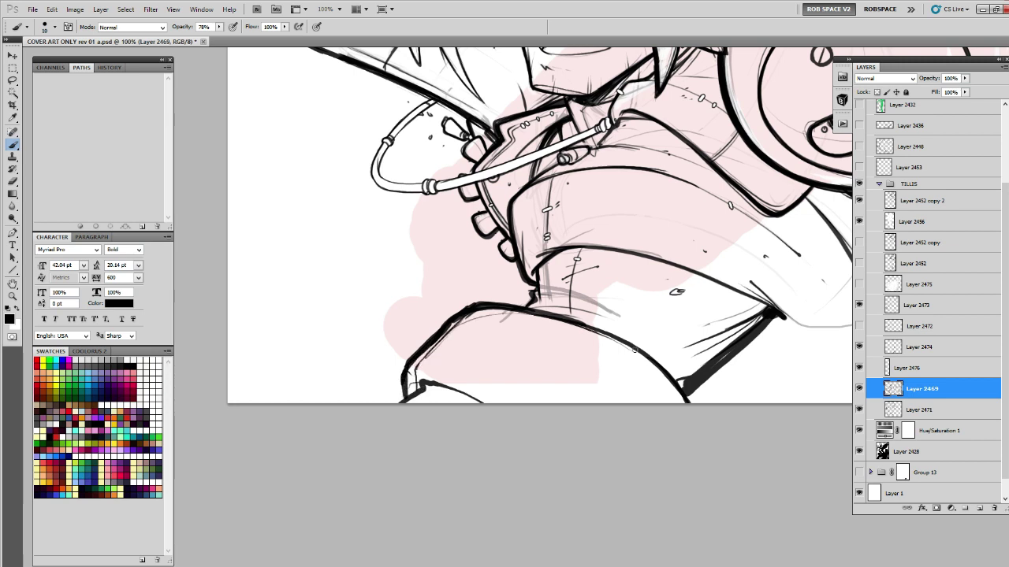
Reinforce the forearm sleeve's upper contour and cuff edge, and add a short crease above the elbow fold.
drag(661, 411, 524, 398)
drag(454, 315, 567, 390)
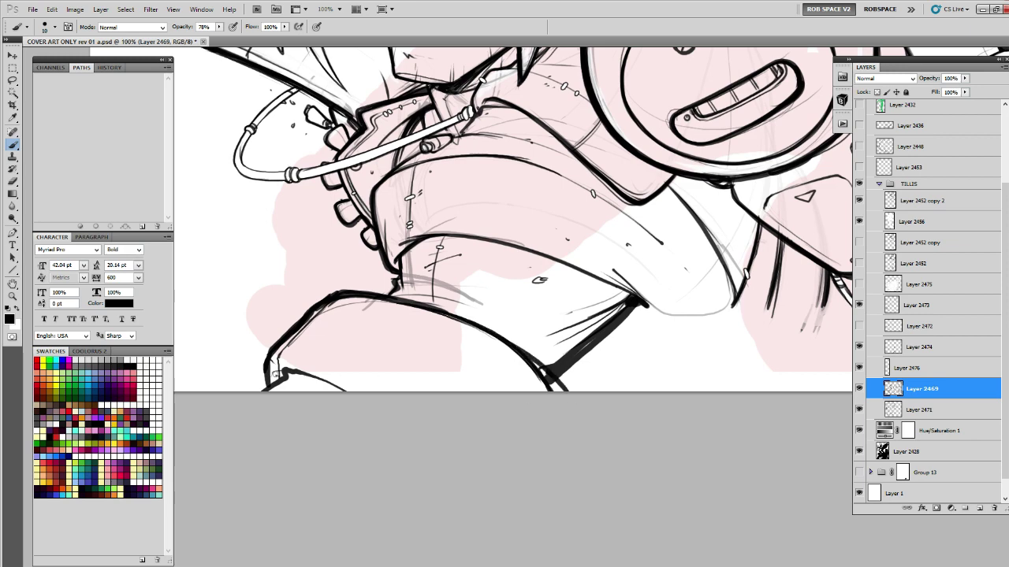
drag(277, 375, 346, 392)
drag(618, 391, 516, 388)
drag(547, 321, 571, 381)
drag(626, 402, 622, 400)
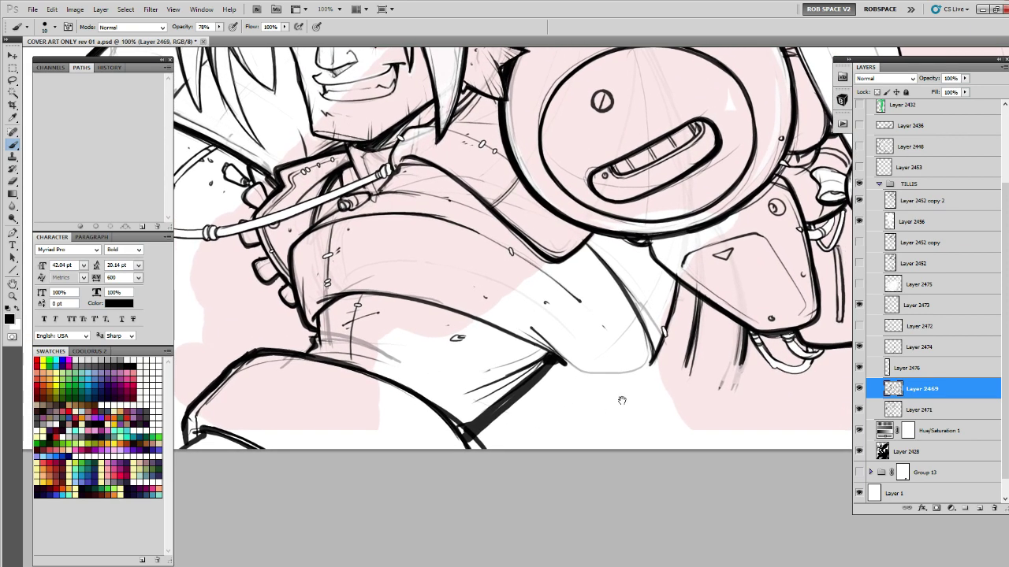
Draw a curved torso edge sweeping beneath the grinning man's arm, and add a short crease under the elbow fold.
mouse_move(661, 335)
mouse_down()
mouse_move(592, 422)
mouse_move(503, 426)
mouse_up()
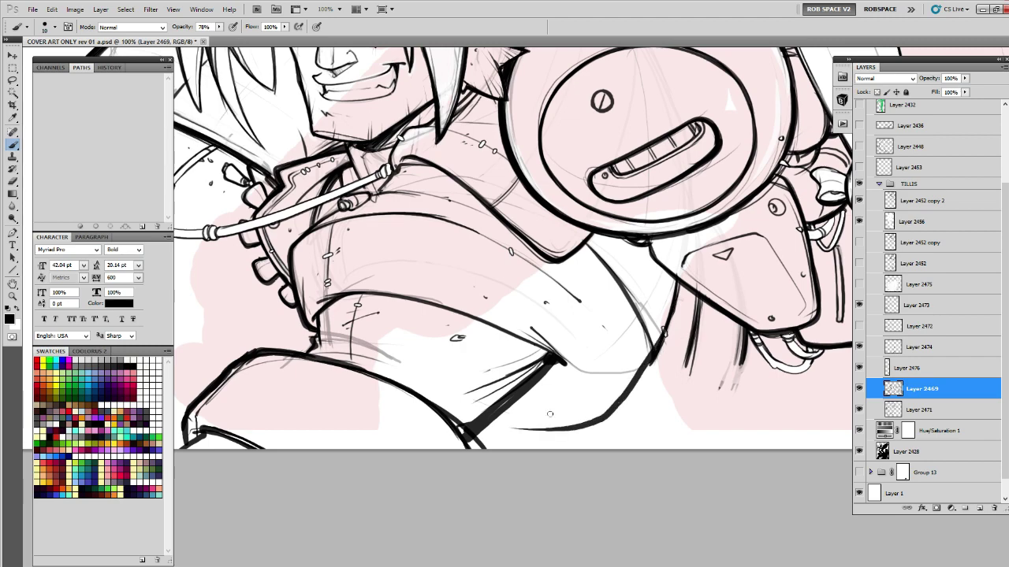
drag(562, 364, 551, 397)
key(z)
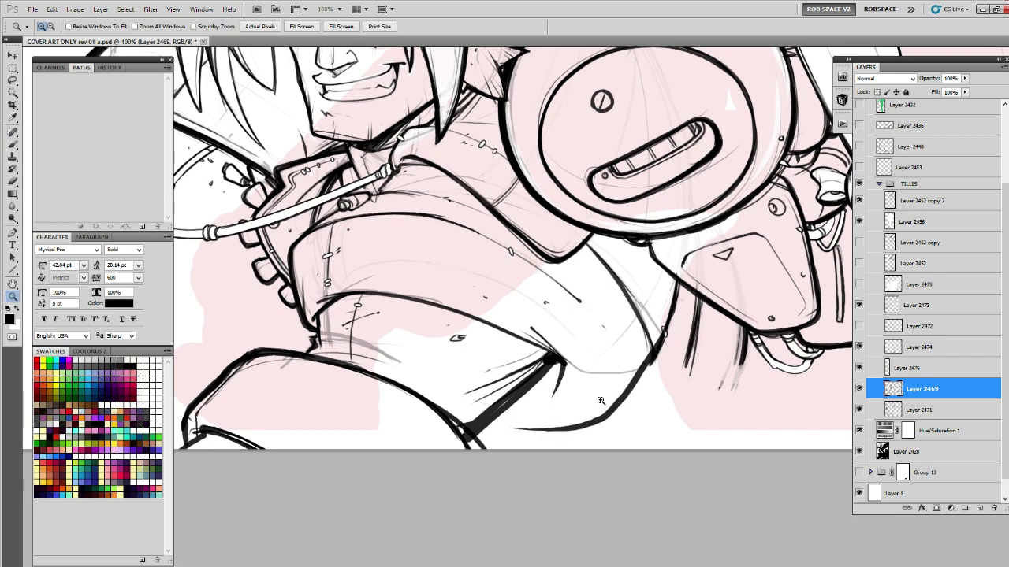
alt+click(603, 402)
alt+click(603, 402)
click(617, 413)
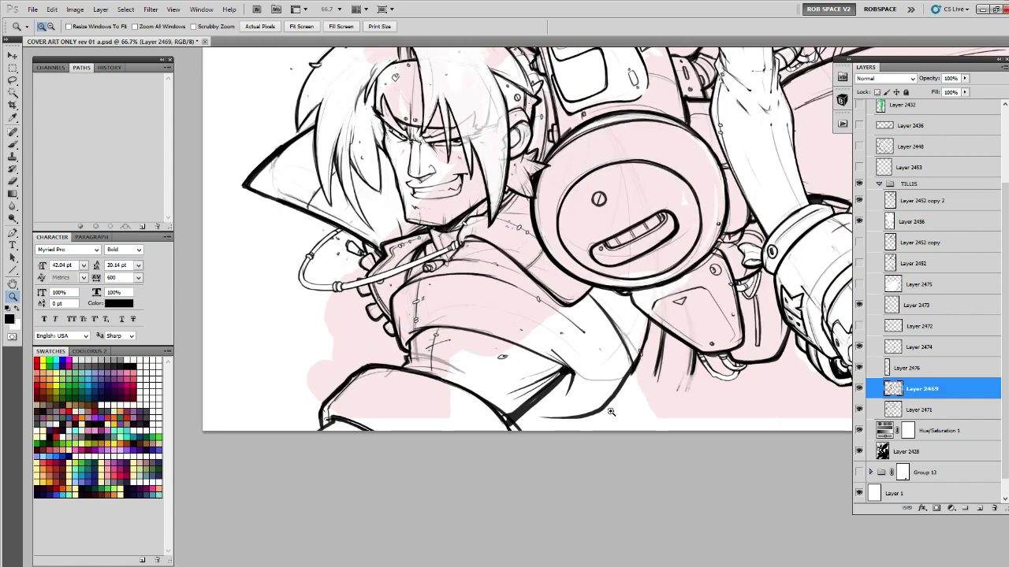
click(615, 410)
Add fold lines running from the elbow to the page's bottom edge, and erase the curved torso edge beneath the arm.
key(b)
drag(479, 414, 518, 439)
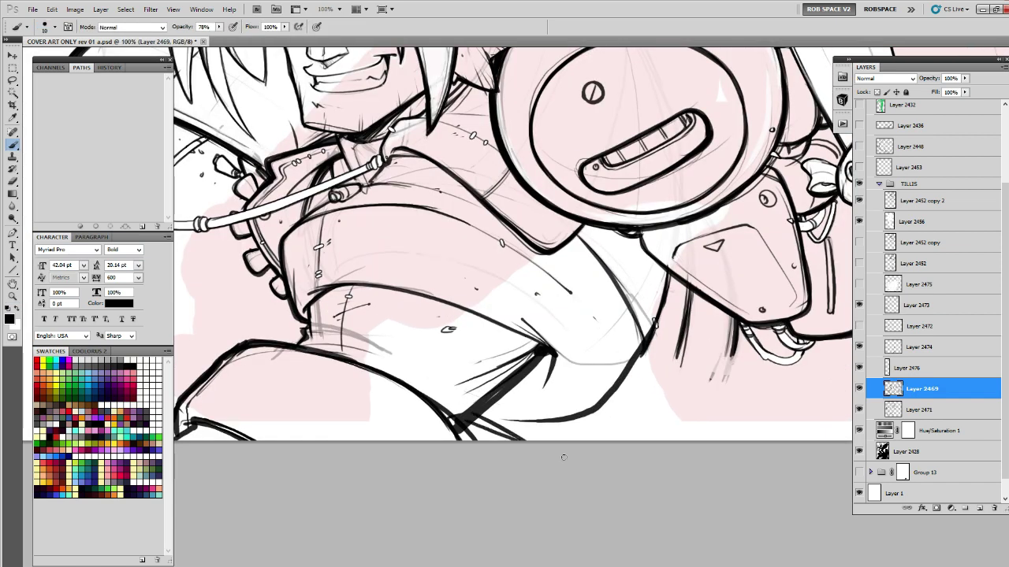
drag(612, 432, 567, 439)
key(e)
mouse_move(476, 427)
mouse_down()
mouse_move(521, 425)
mouse_move(576, 376)
mouse_up()
mouse_move(522, 424)
mouse_down()
mouse_move(571, 380)
mouse_move(569, 407)
mouse_up()
Draw a thin line across the lower torso and ink the edge behind the arm down to the page's bottom edge.
key(b)
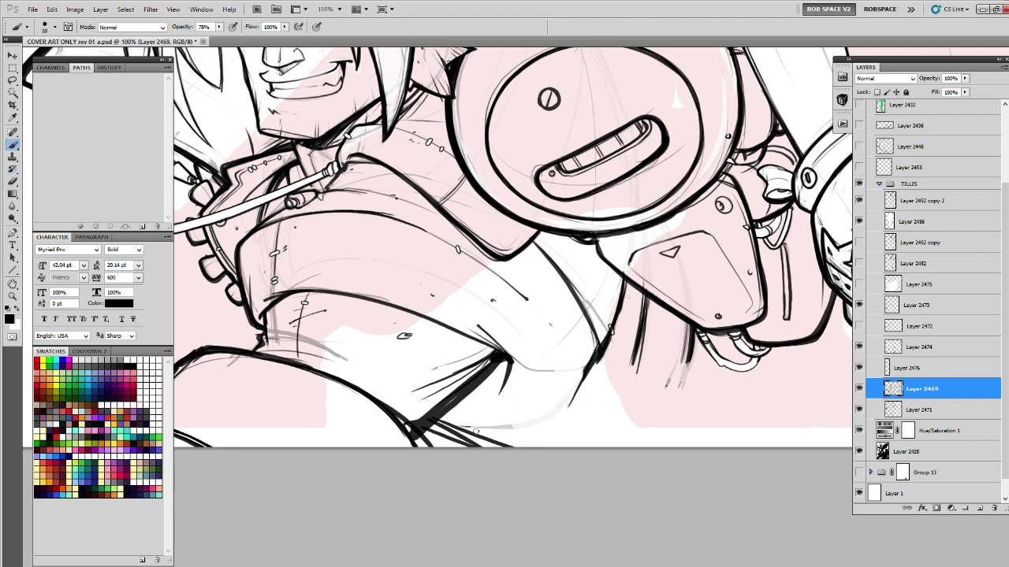
drag(476, 432, 596, 434)
drag(692, 333, 649, 446)
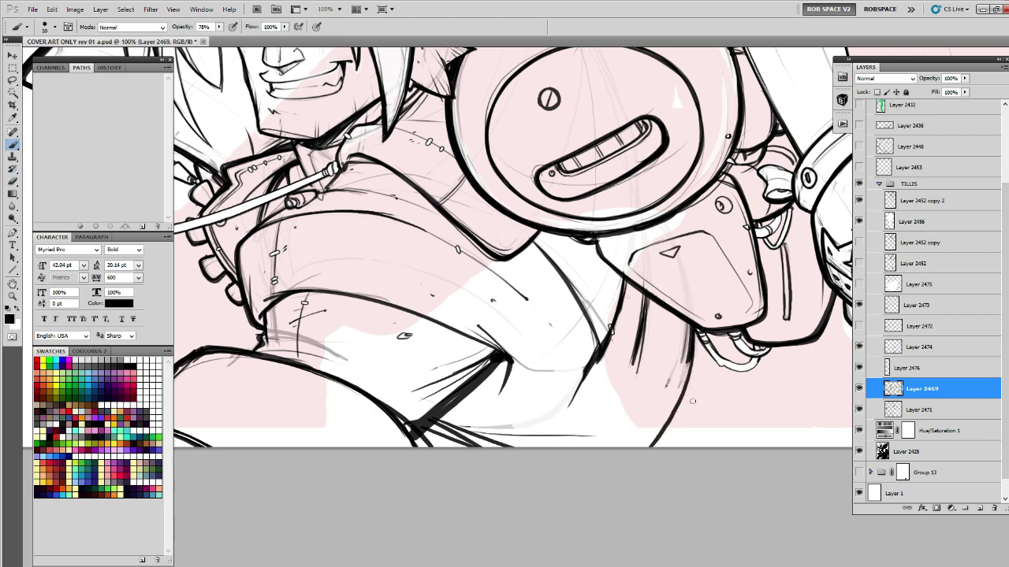
drag(693, 335, 681, 386)
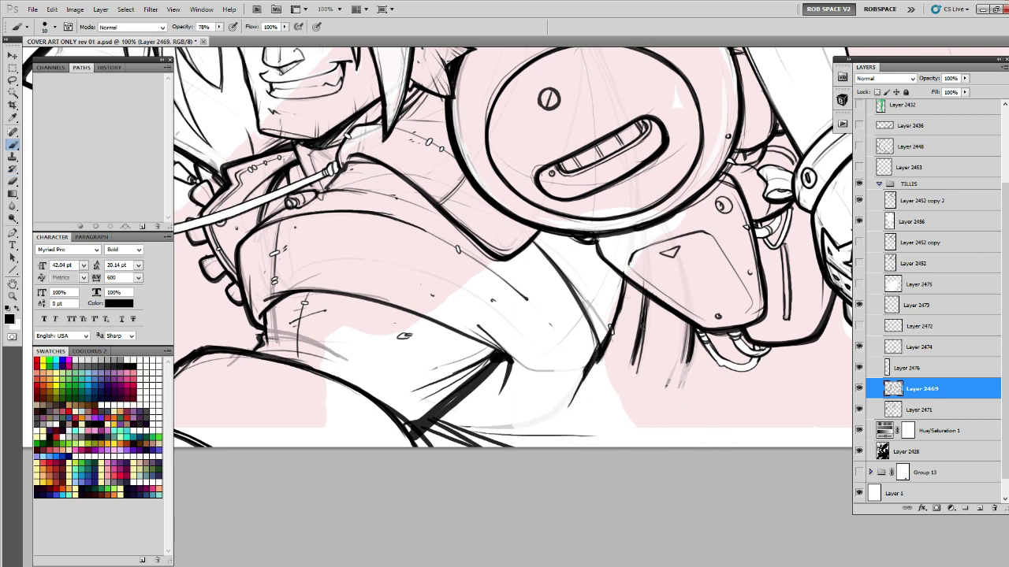
drag(643, 304, 591, 446)
drag(637, 359, 590, 446)
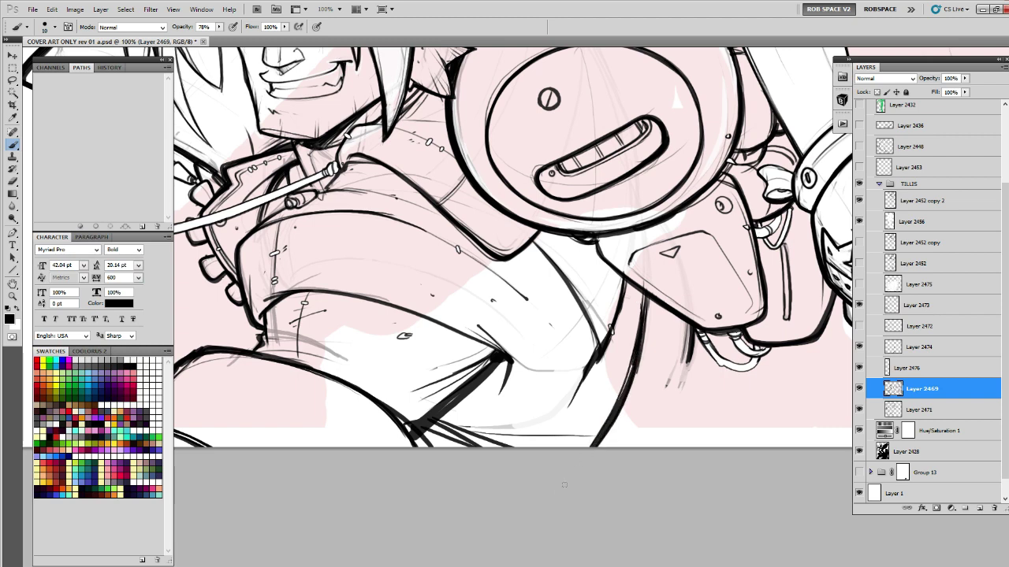
Extend the lines below the triangular armor plate to the page's bottom edge, erasing and redrawing them to refine their shape.
drag(694, 324, 658, 446)
drag(690, 345, 667, 446)
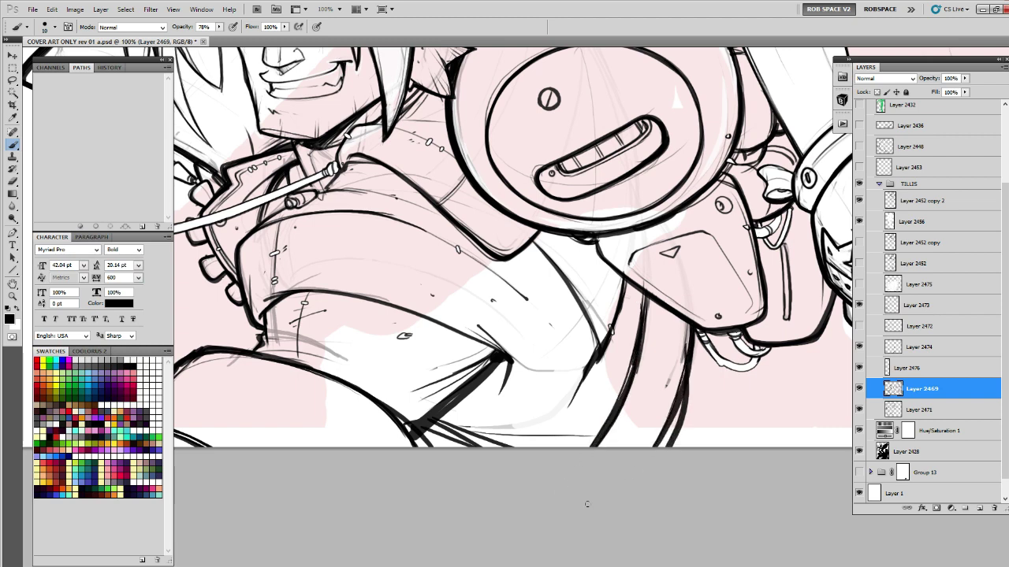
drag(685, 331, 654, 447)
key(e)
drag(696, 370, 639, 478)
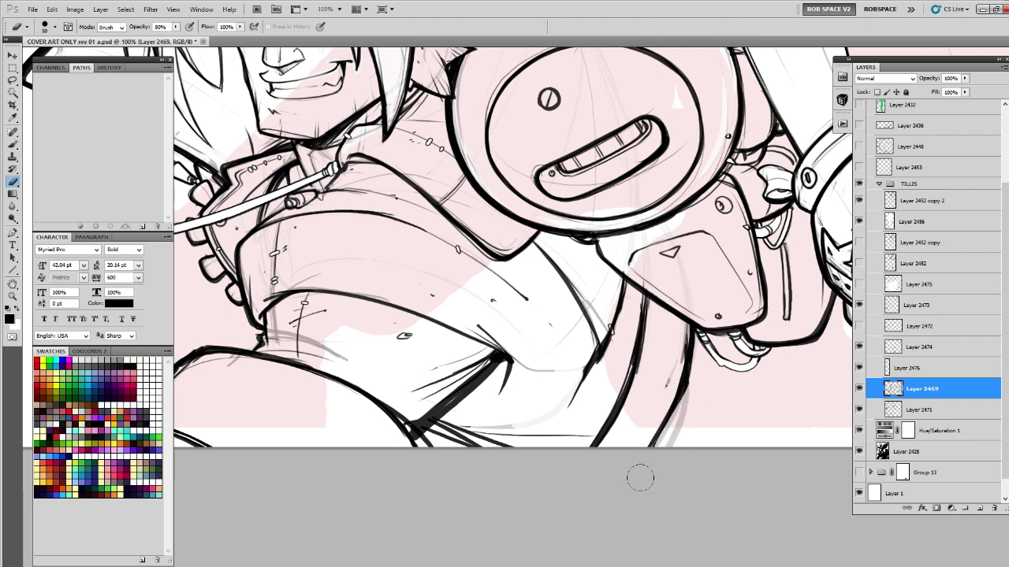
drag(678, 350, 646, 457)
key(b)
mouse_move(685, 370)
mouse_down()
mouse_move(657, 446)
mouse_move(672, 446)
mouse_up()
Rework the torso's side contour beneath the grinning man's arm, erasing the excess and redrawing the curve to the lower line.
drag(616, 317, 548, 423)
key(e)
mouse_move(611, 350)
mouse_down()
mouse_move(551, 421)
mouse_move(512, 433)
mouse_up()
key(b)
mouse_move(606, 367)
mouse_down()
mouse_move(532, 422)
mouse_move(539, 430)
mouse_up()
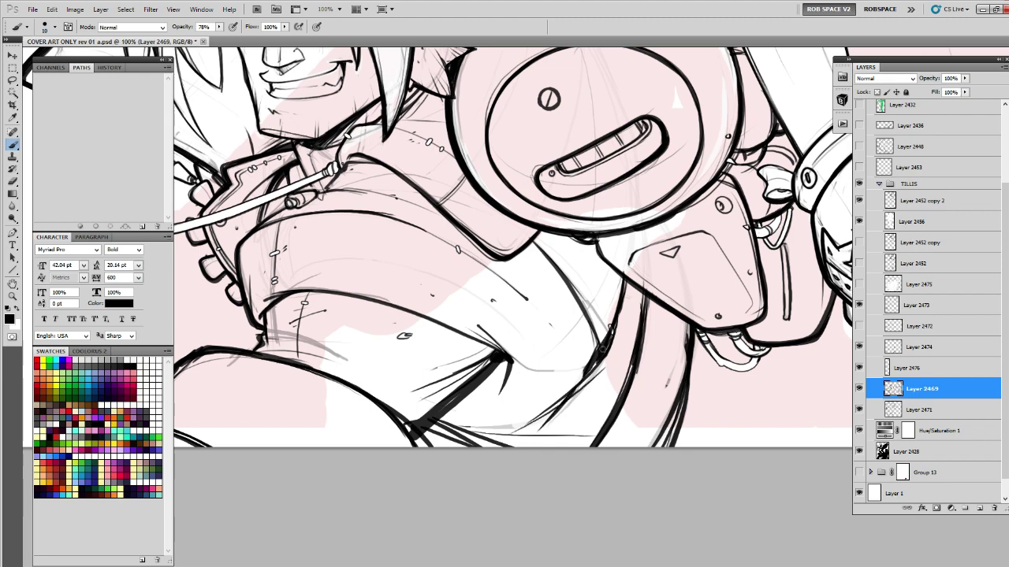
Draw a curved seam across the grinning man's forearm sleeve, and thicken the sleeve's upper contour.
drag(494, 373, 745, 377)
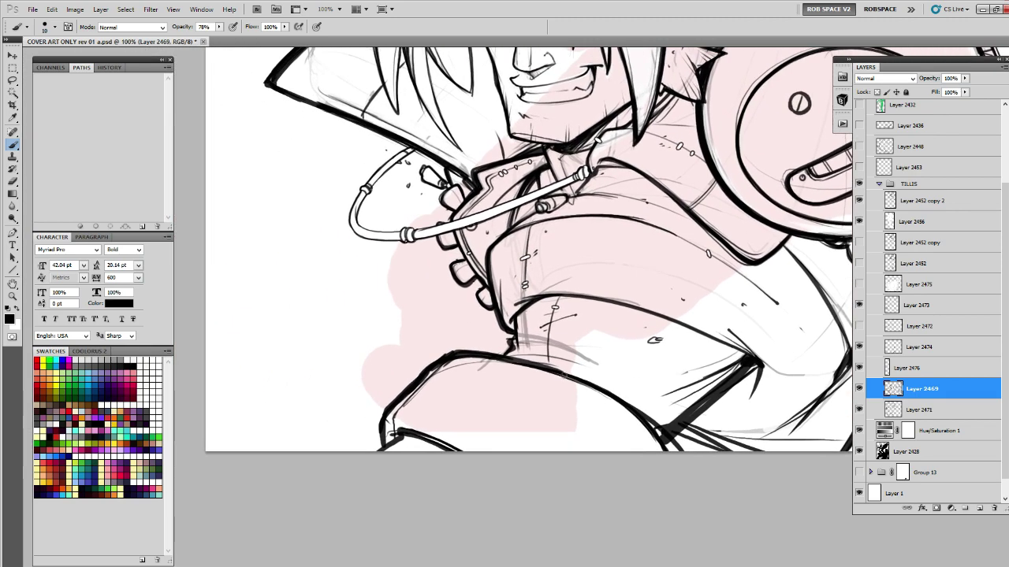
mouse_move(541, 368)
mouse_down()
mouse_move(471, 422)
mouse_move(539, 363)
mouse_up()
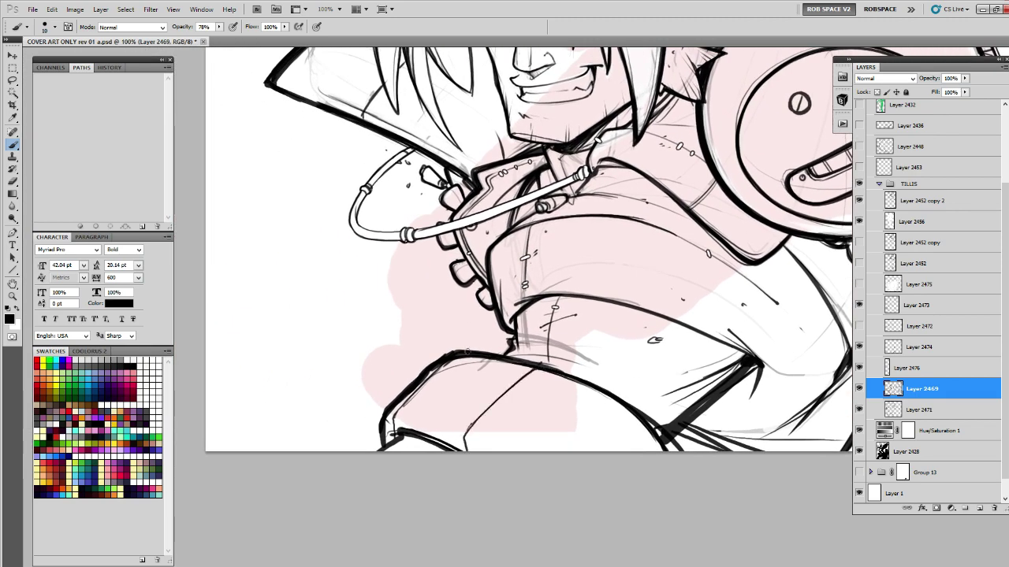
drag(468, 352, 383, 432)
drag(507, 346, 526, 483)
Ink a thin inner edge line along the lower side of the grinning man's collar point.
alt+click(538, 479)
alt+click(538, 479)
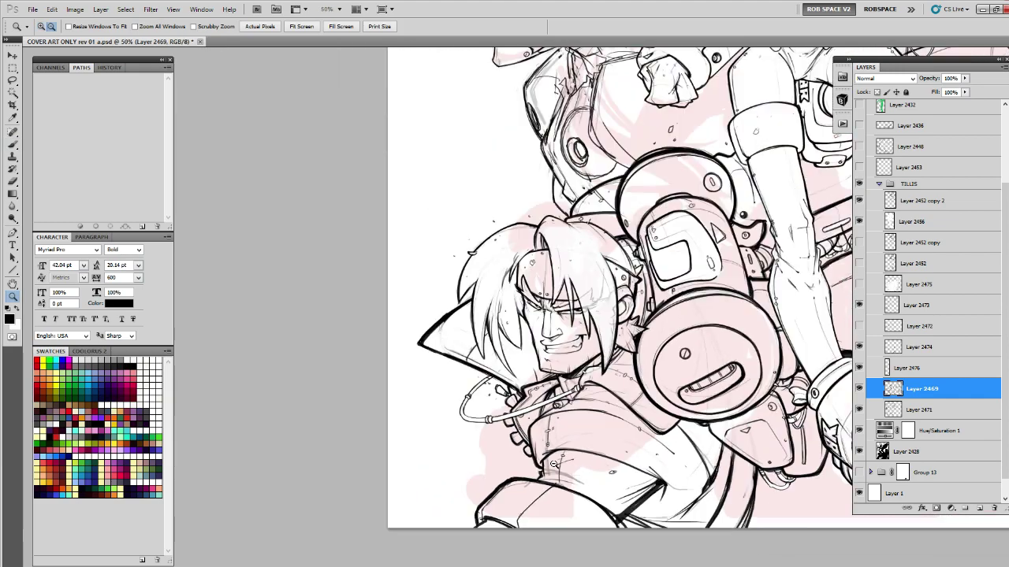
drag(709, 458, 711, 454)
click(447, 355)
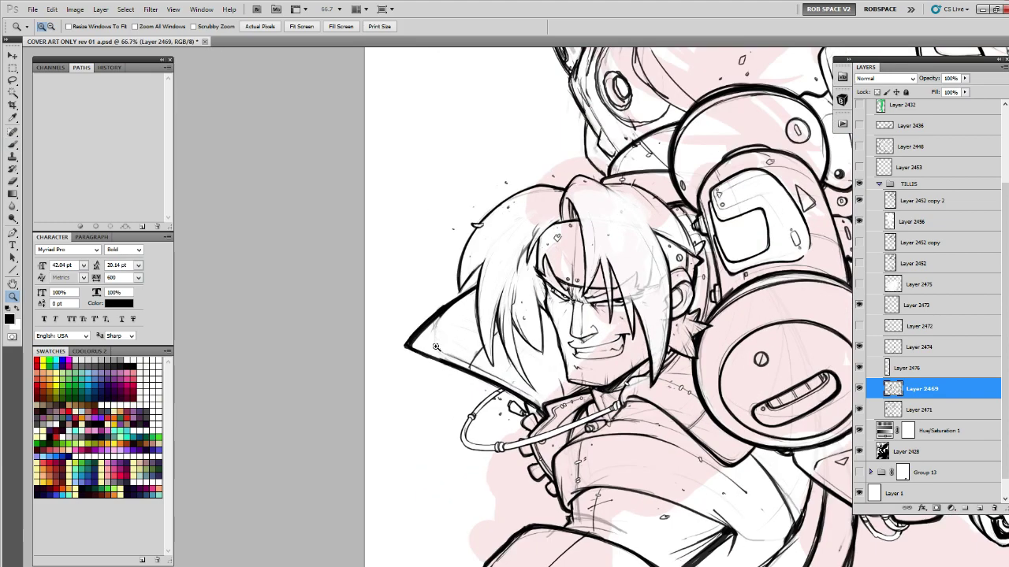
key(b)
drag(447, 360, 399, 345)
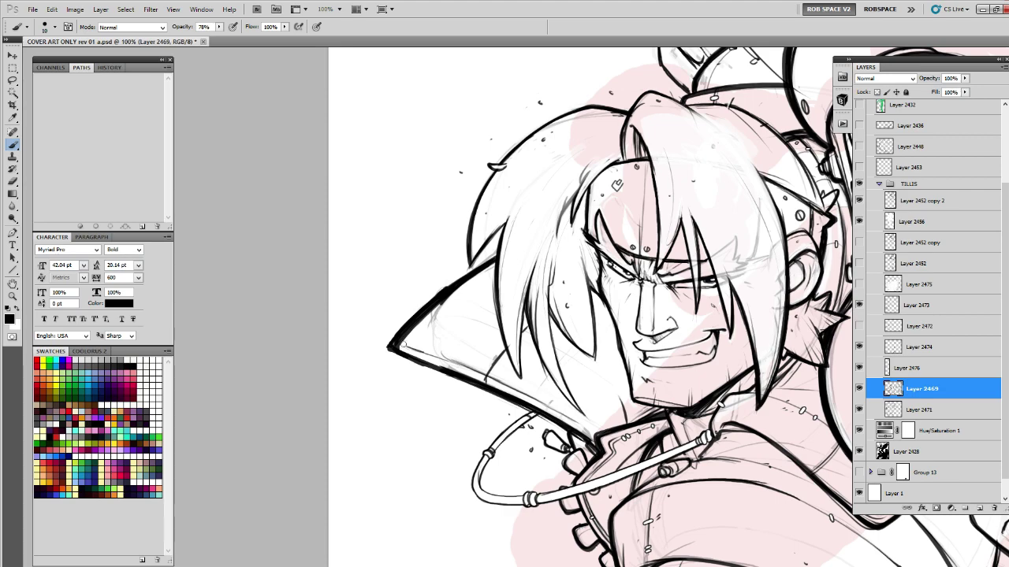
Toggle layer visibility to identify the layer holding the background armor lines, and make Layer 2473 the active layer.
key(z)
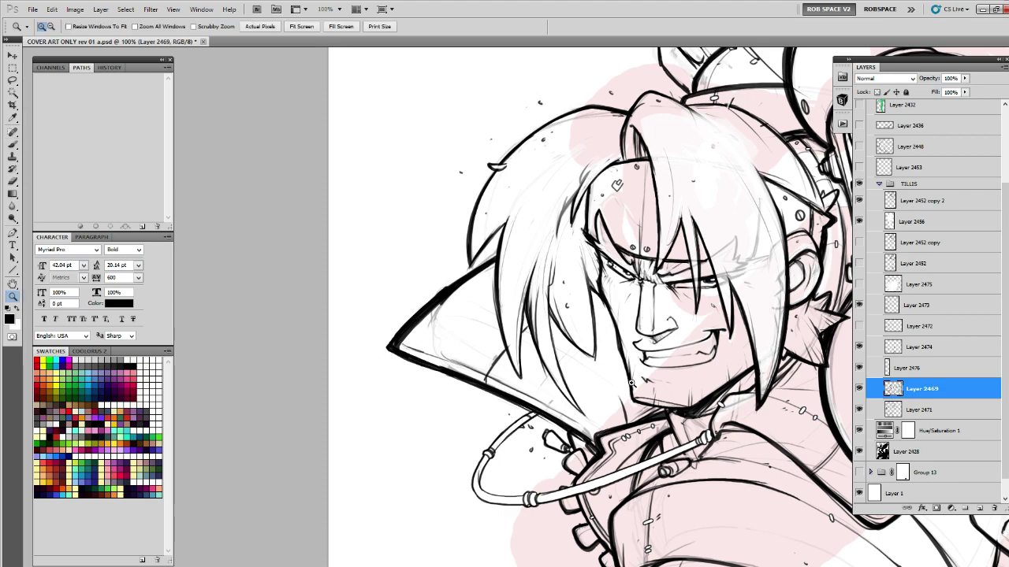
alt+click(668, 422)
drag(749, 421, 636, 490)
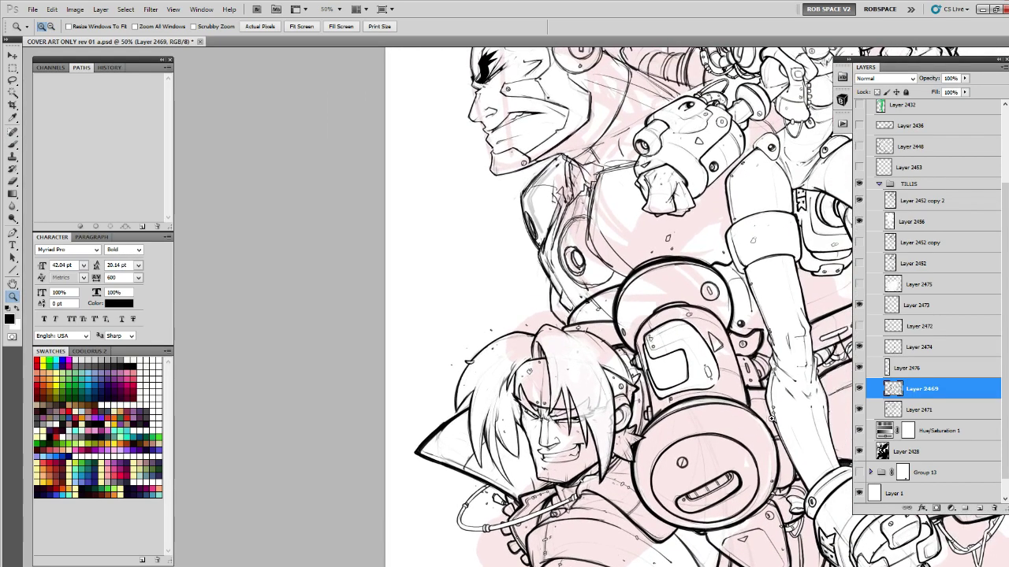
click(859, 368)
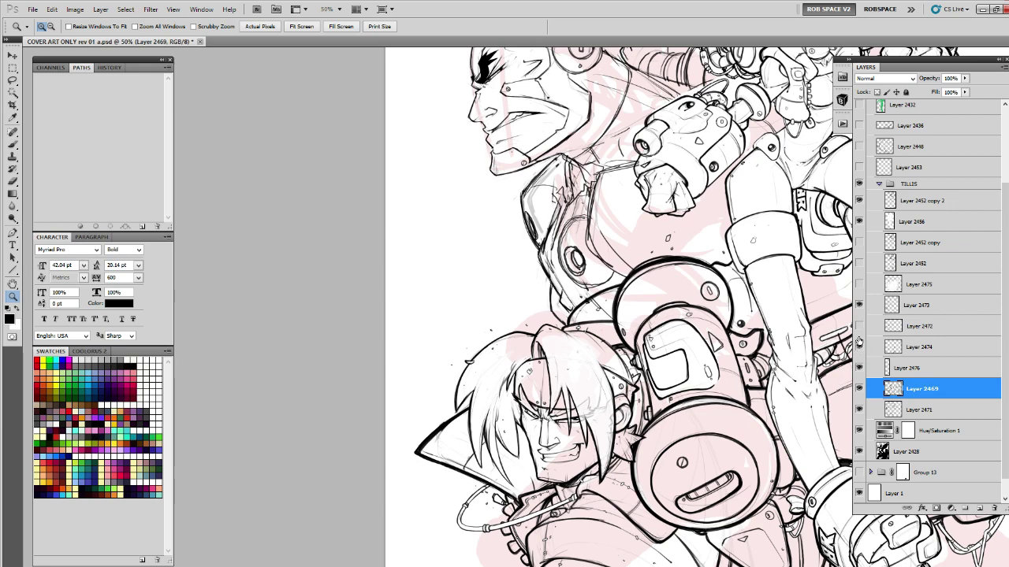
click(860, 305)
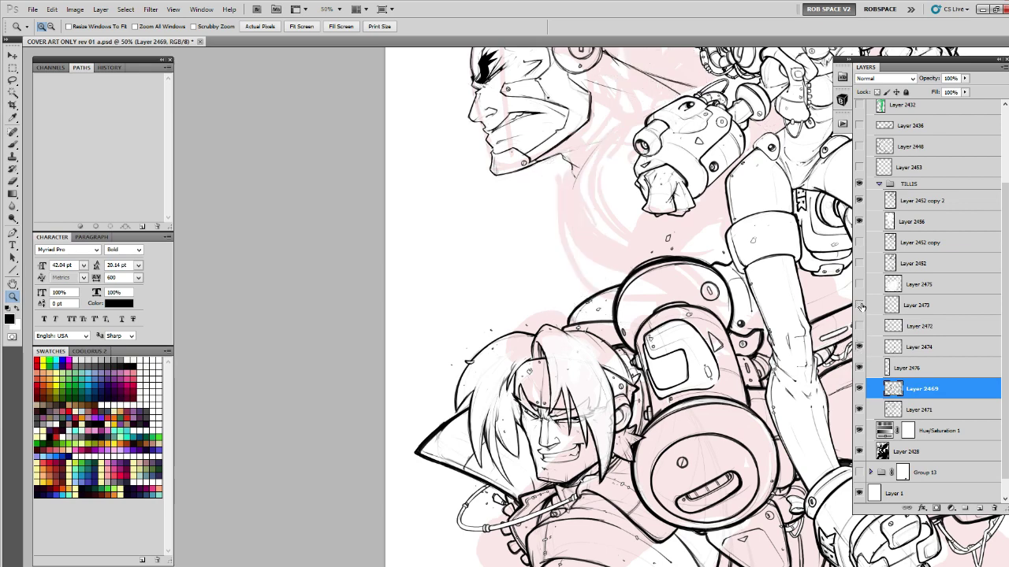
click(860, 306)
click(891, 309)
drag(736, 423, 694, 465)
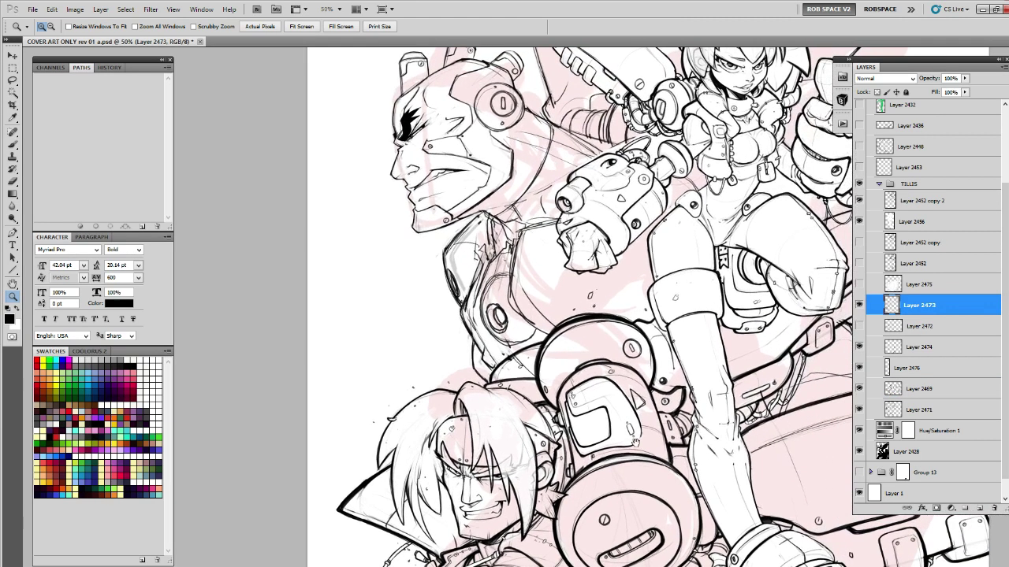
drag(690, 348, 581, 340)
Erase the doubled rough lines at the upper outer corner of the tall armor panel behind the girl's raised fist.
key(b)
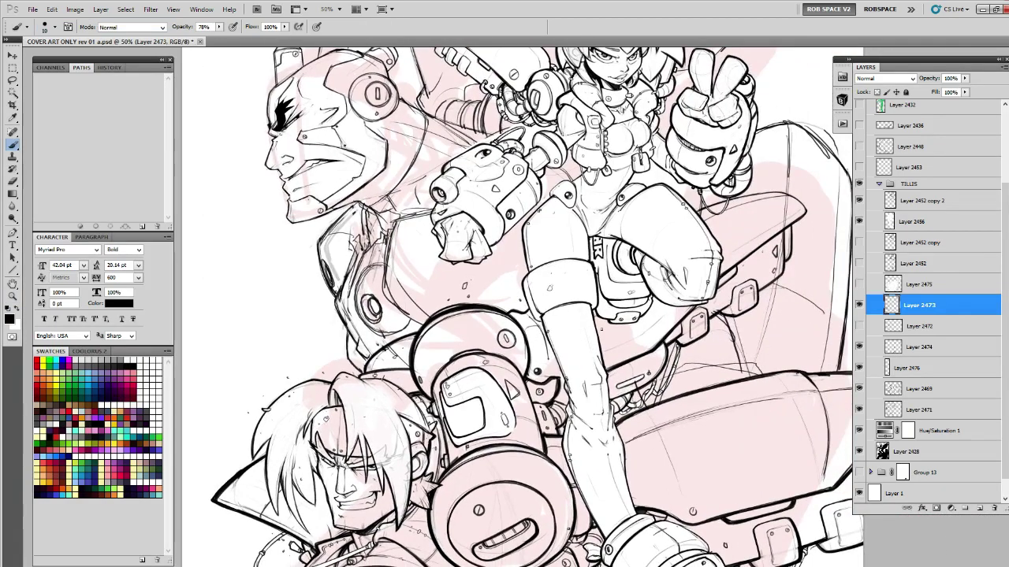
mouse_move(821, 302)
mouse_down()
mouse_move(755, 292)
mouse_move(700, 339)
mouse_up()
key(e)
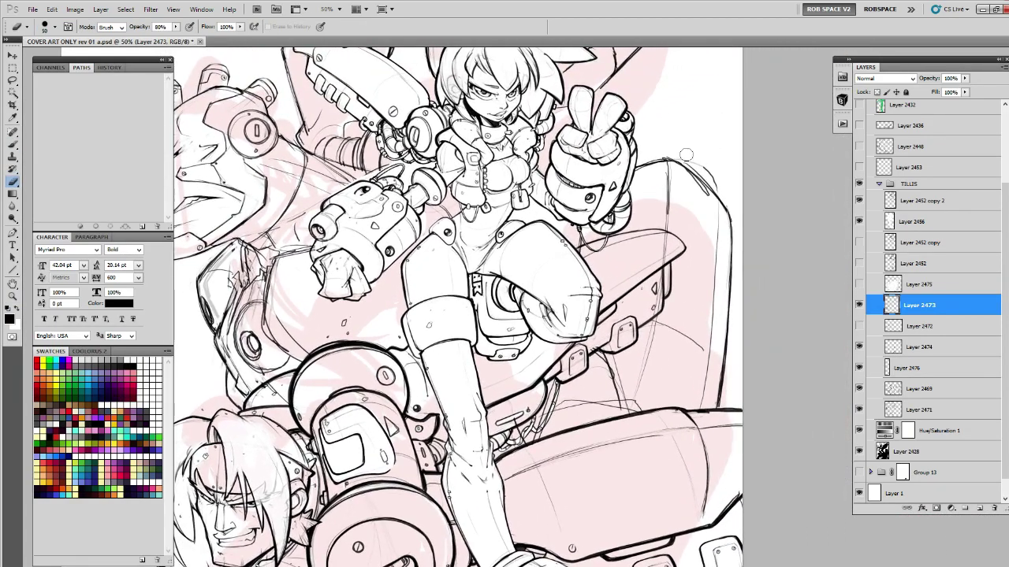
drag(689, 157, 712, 187)
mouse_move(707, 191)
mouse_down()
mouse_move(665, 248)
mouse_move(550, 290)
mouse_up()
key(z)
click(548, 279)
click(550, 279)
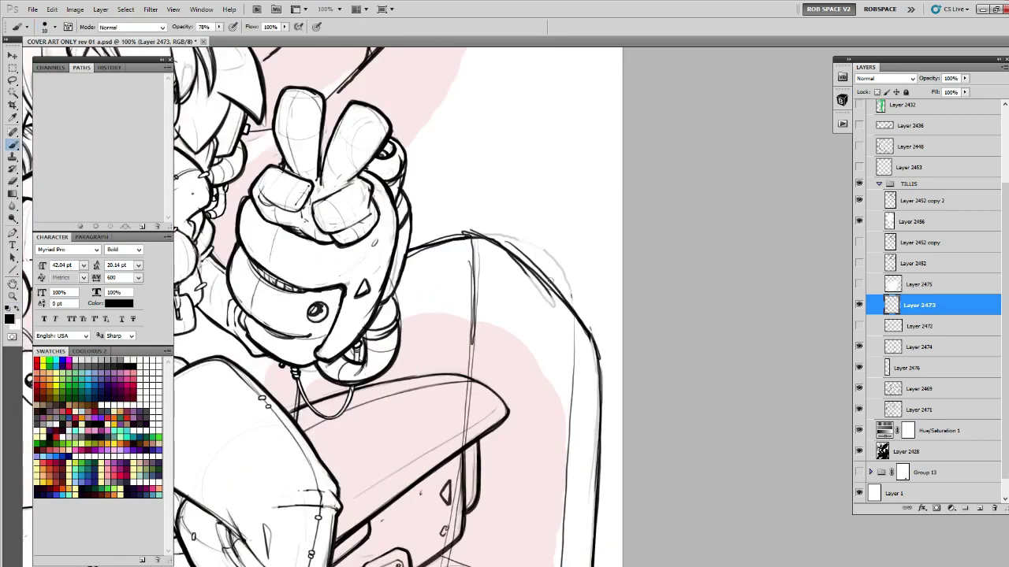
key(b)
drag(593, 330, 423, 298)
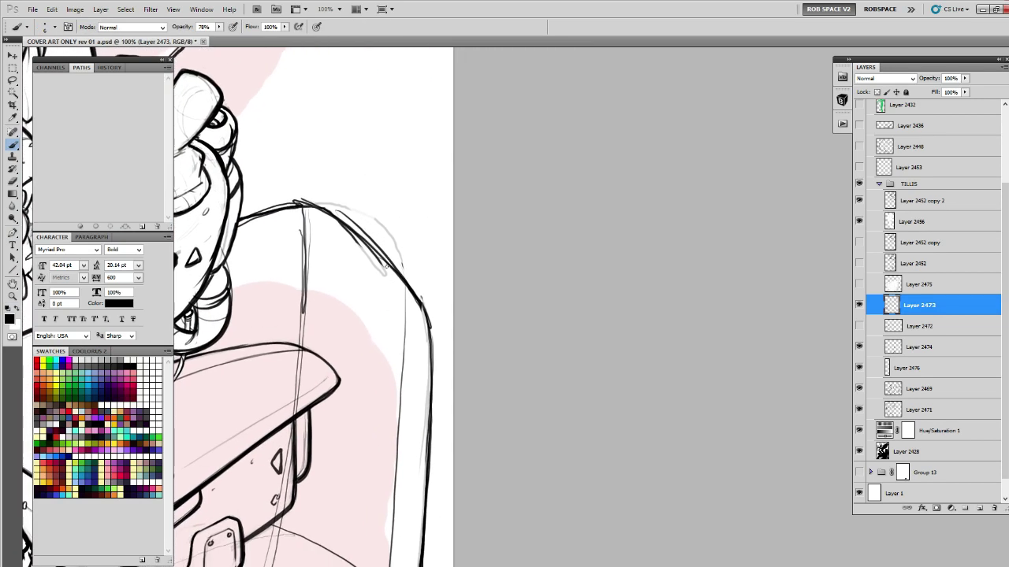
key(e)
mouse_move(334, 220)
mouse_down()
mouse_move(381, 269)
mouse_move(382, 258)
mouse_up()
key(b)
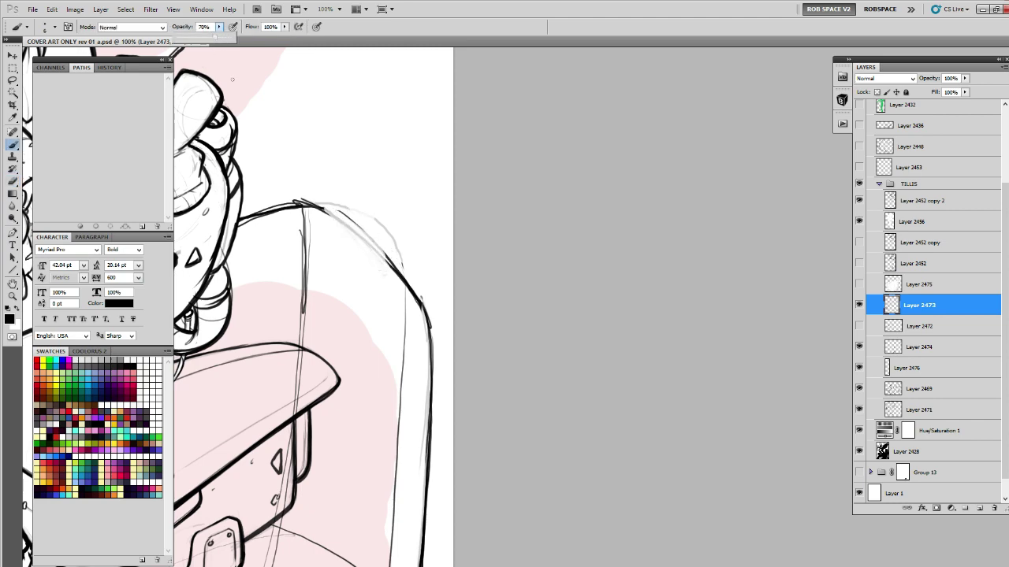
Redraw the tall armor panel's sloping upper corner as a cleaner black contour running into its outer side.
click(303, 201)
drag(305, 202, 401, 278)
drag(361, 232, 417, 302)
mouse_move(442, 301)
mouse_down()
mouse_move(483, 202)
mouse_move(538, 152)
mouse_up()
drag(438, 116, 588, 193)
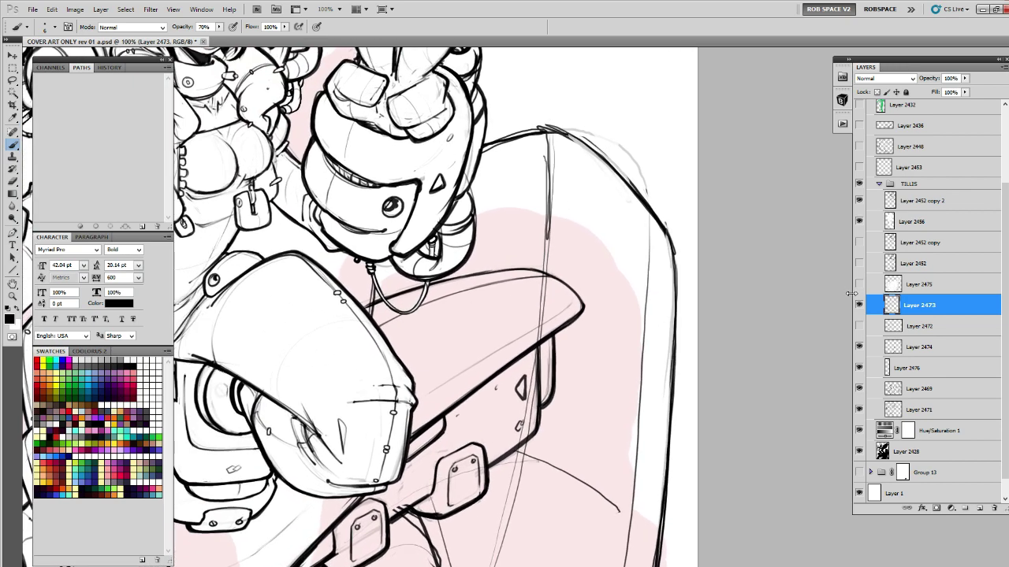
drag(575, 255, 466, 185)
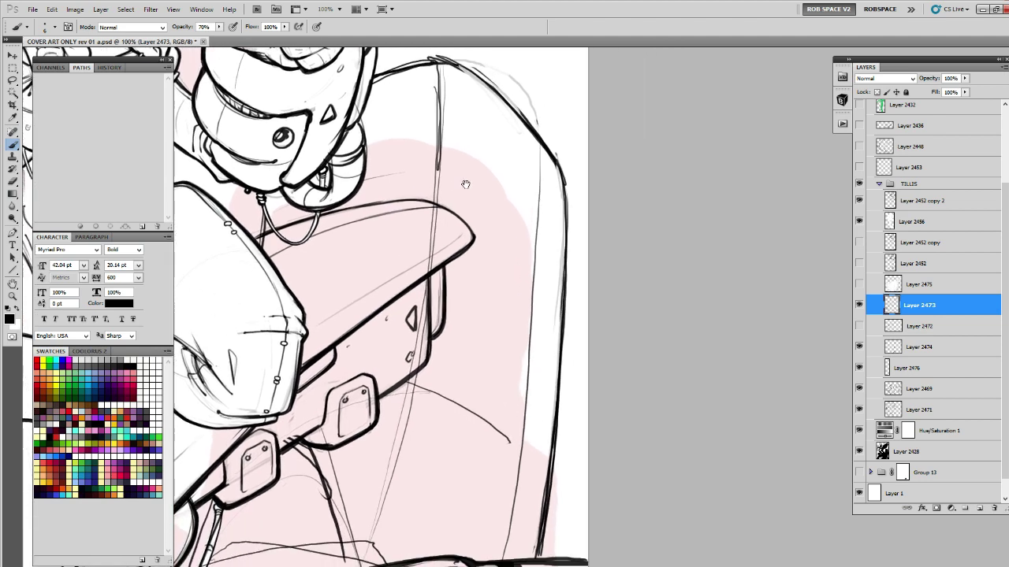
Ink a bent seam across the upper part of the tall panel, from beneath the fist to the outer edge.
mouse_move(366, 176)
mouse_down()
mouse_move(443, 173)
mouse_move(564, 264)
mouse_up()
mouse_move(562, 168)
mouse_down()
mouse_move(564, 260)
mouse_move(562, 186)
mouse_up()
drag(422, 170, 365, 179)
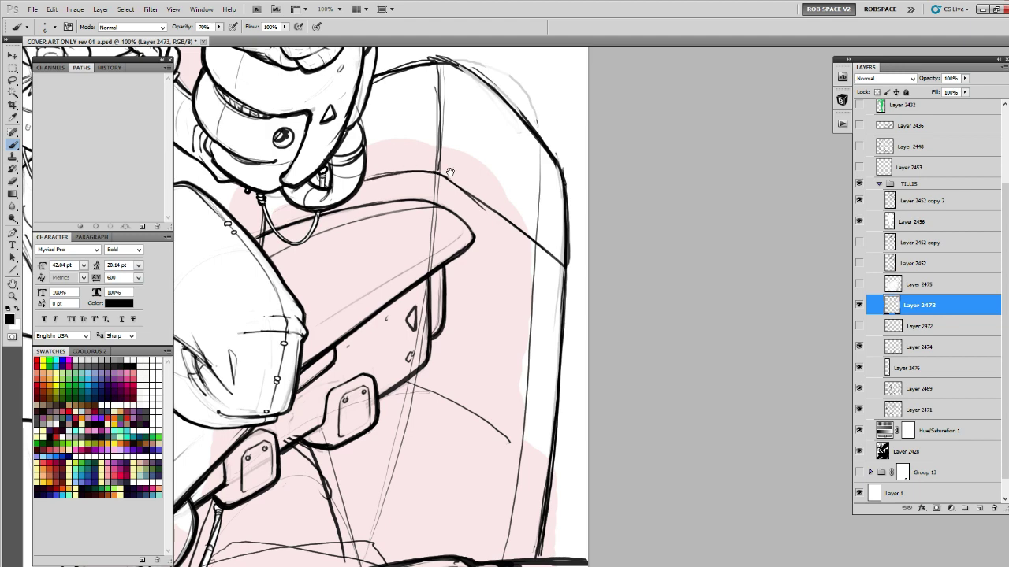
drag(474, 201, 509, 135)
drag(582, 222, 626, 142)
Draw three angled seam lines across the lower part of the tall panel, above the large curved armor plate.
drag(548, 251, 507, 260)
drag(434, 300, 579, 368)
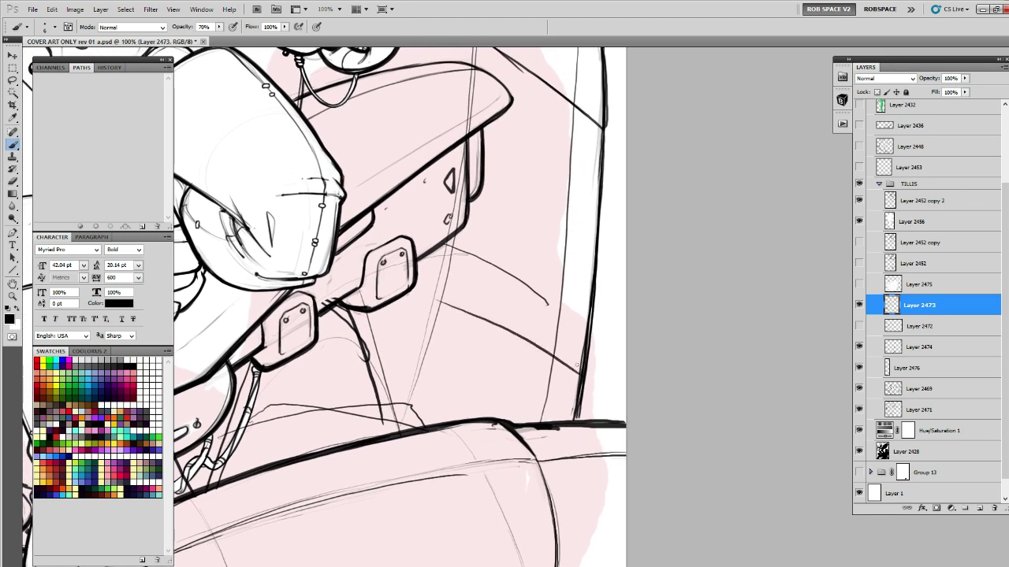
drag(468, 254, 594, 329)
mouse_move(446, 242)
mouse_down()
mouse_move(560, 301)
mouse_move(645, 235)
mouse_up()
mouse_move(596, 213)
mouse_down()
mouse_move(668, 272)
mouse_move(556, 320)
mouse_up()
drag(618, 282, 552, 323)
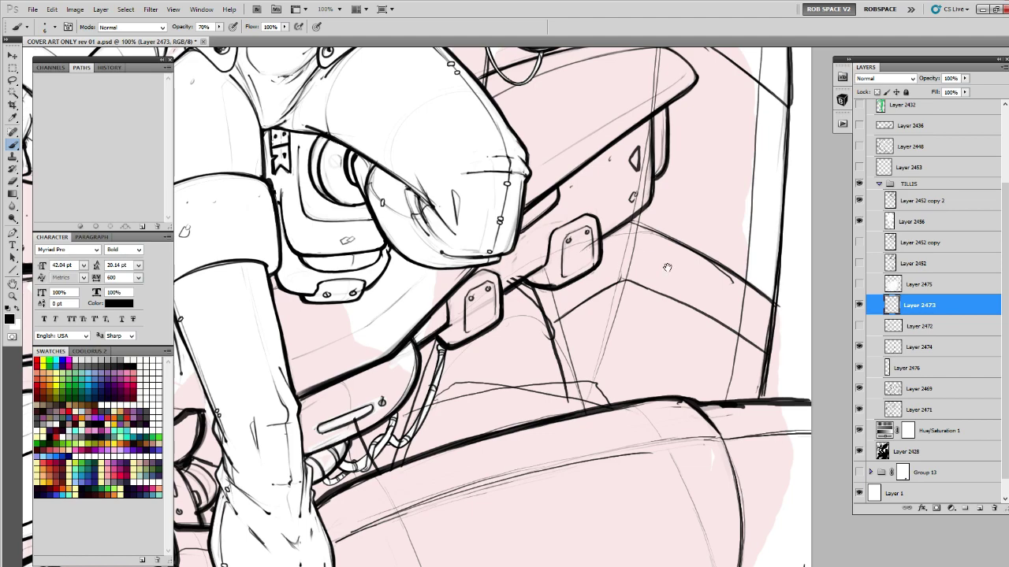
drag(667, 268, 613, 223)
drag(622, 317, 550, 350)
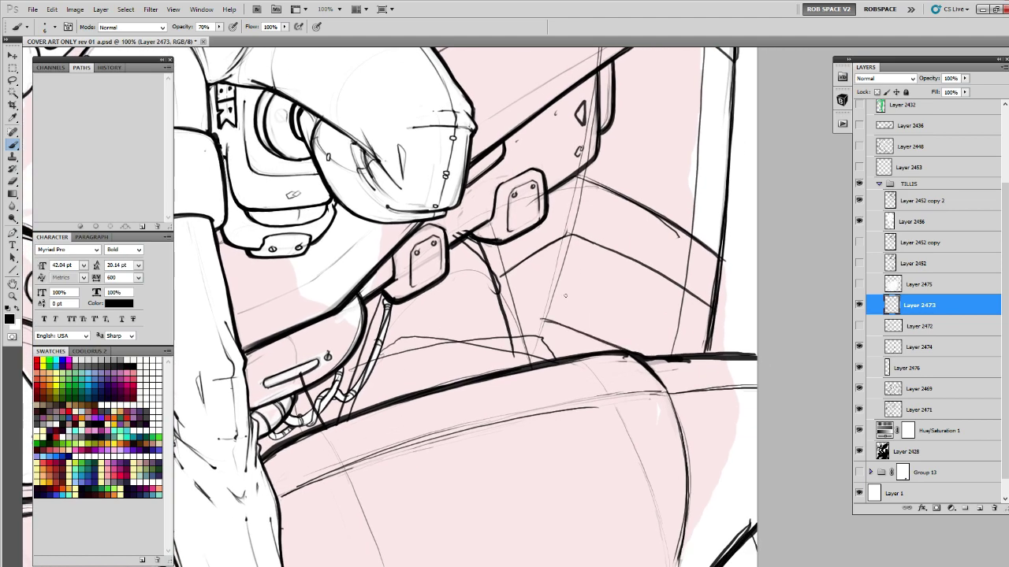
drag(578, 289, 660, 273)
Clear the loose sketch lines at the base of the tall panel and draw an angled edge beside the hanging cables.
key(z)
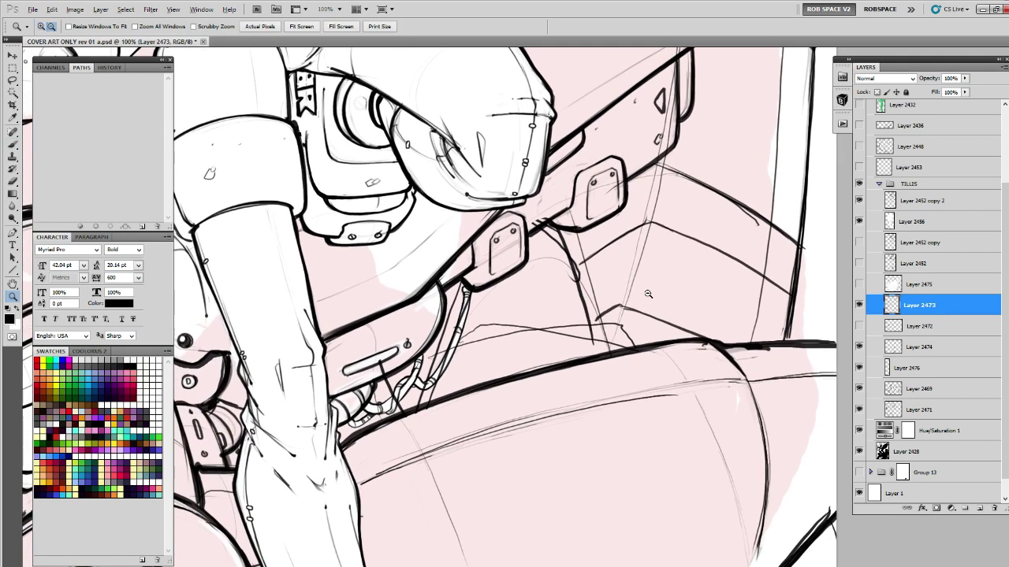
alt+click(651, 295)
alt+click(651, 295)
click(859, 307)
click(857, 313)
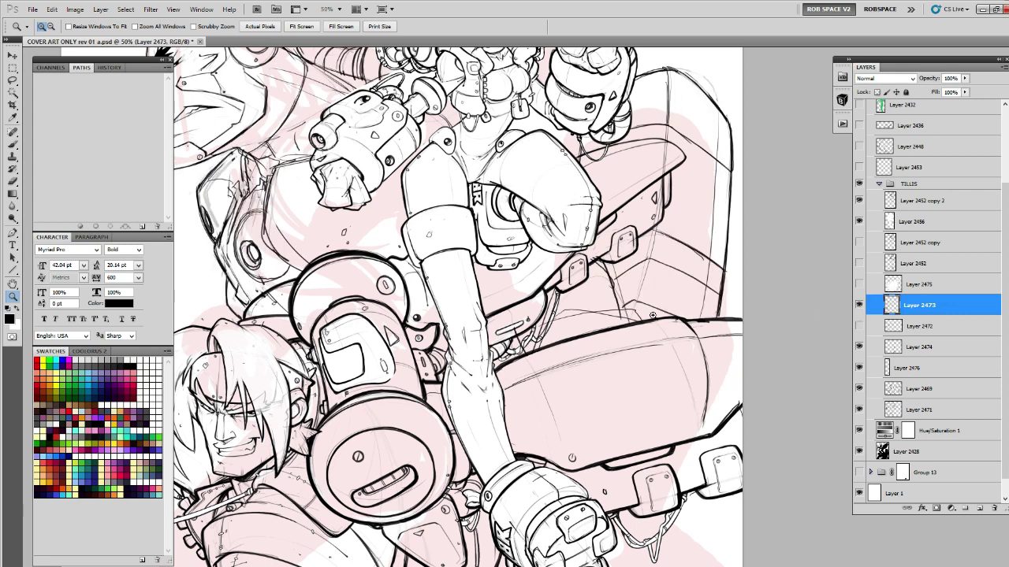
key(b)
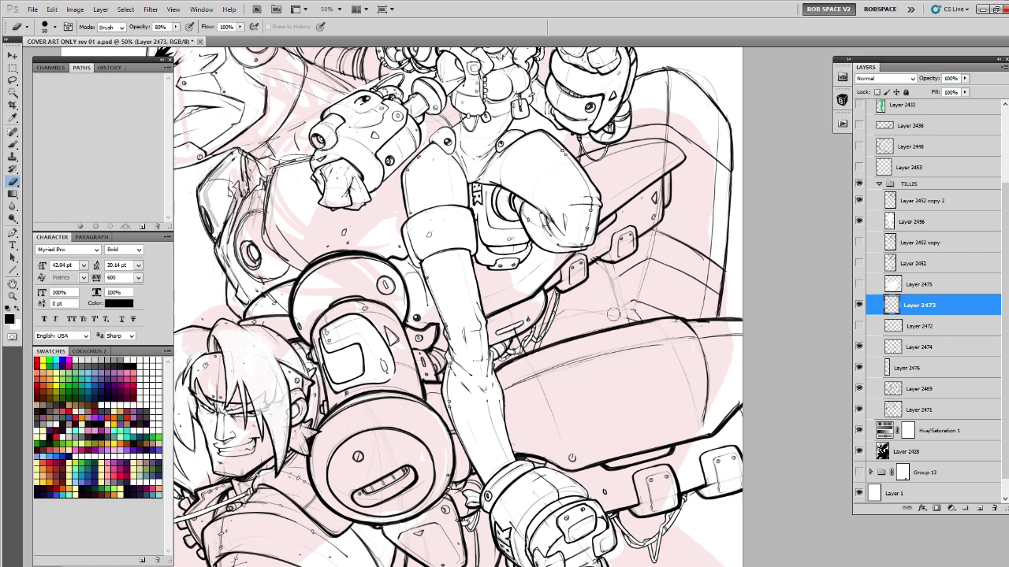
key(b)
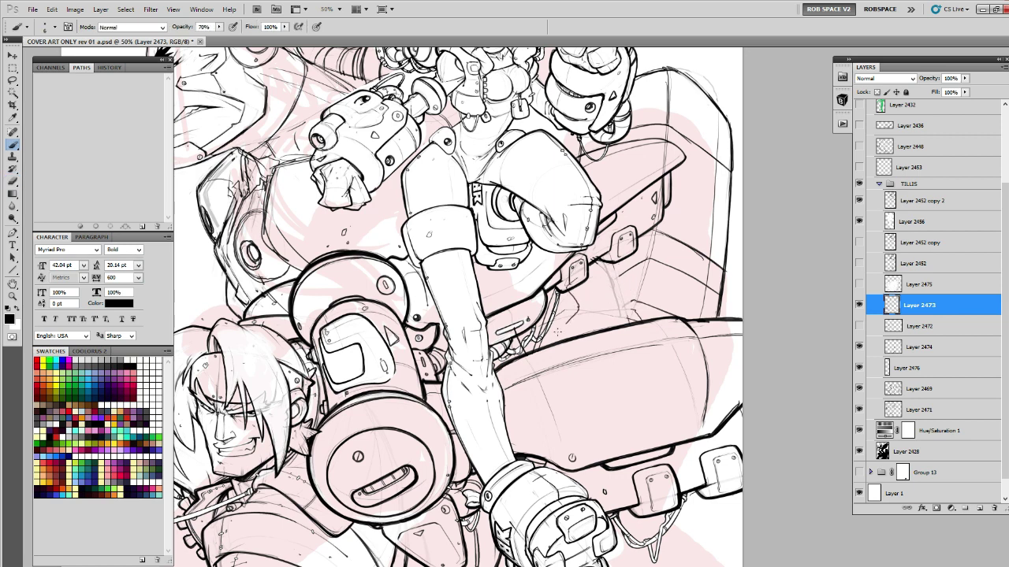
drag(578, 304, 549, 338)
key(z)
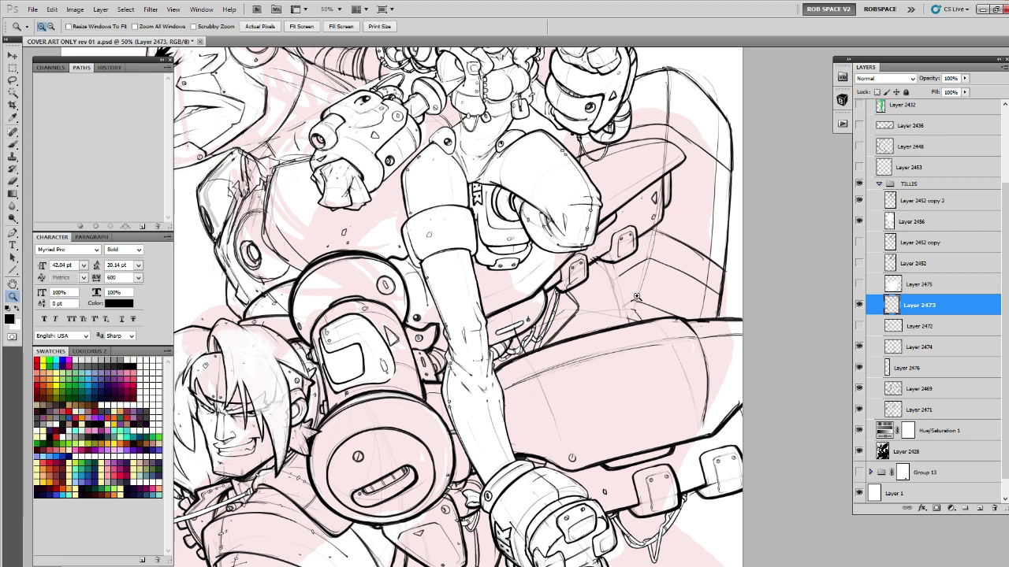
click(636, 293)
Extend the middle angled seam of the tall panel down toward the hanging cables.
key(b)
drag(634, 258, 584, 290)
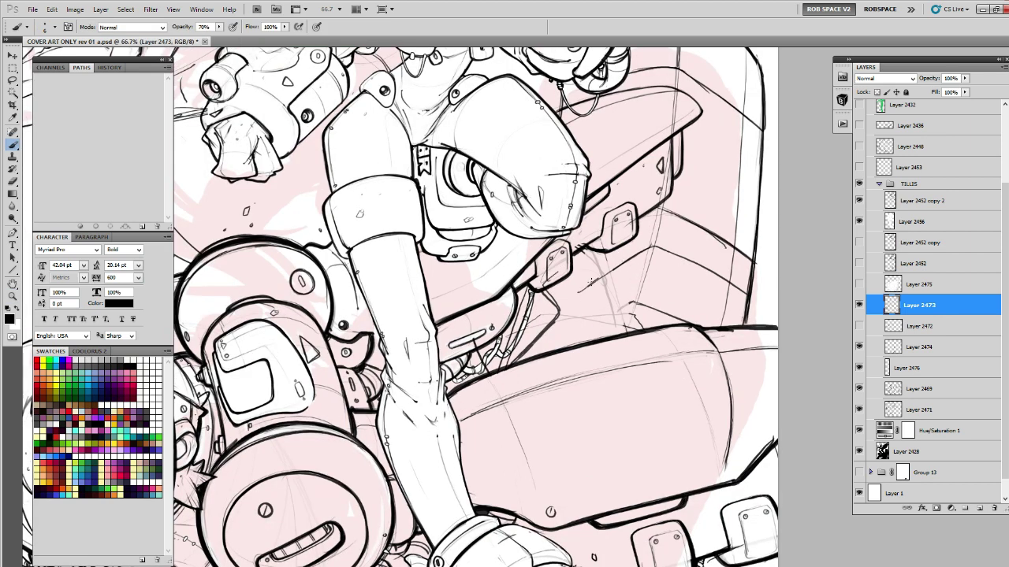
drag(640, 253, 566, 294)
key(e)
key(b)
Draw the inner half of the lowest angled seam down to the large curved armor plate, undoing and redrawing the stroke.
drag(635, 302, 615, 313)
drag(529, 353, 632, 304)
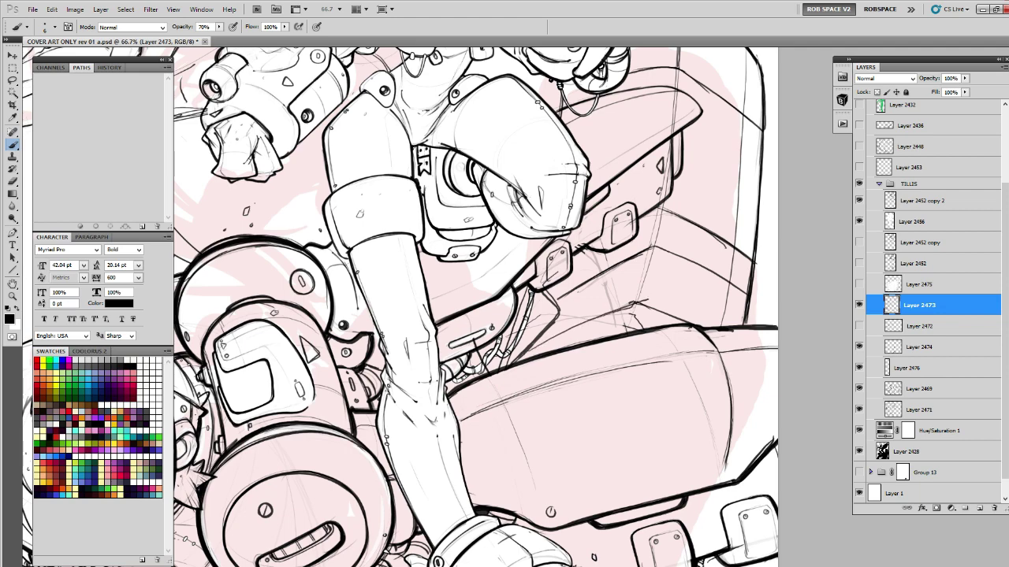
key(ctrl+z)
mouse_move(528, 354)
mouse_down()
mouse_move(635, 303)
mouse_move(542, 348)
mouse_up()
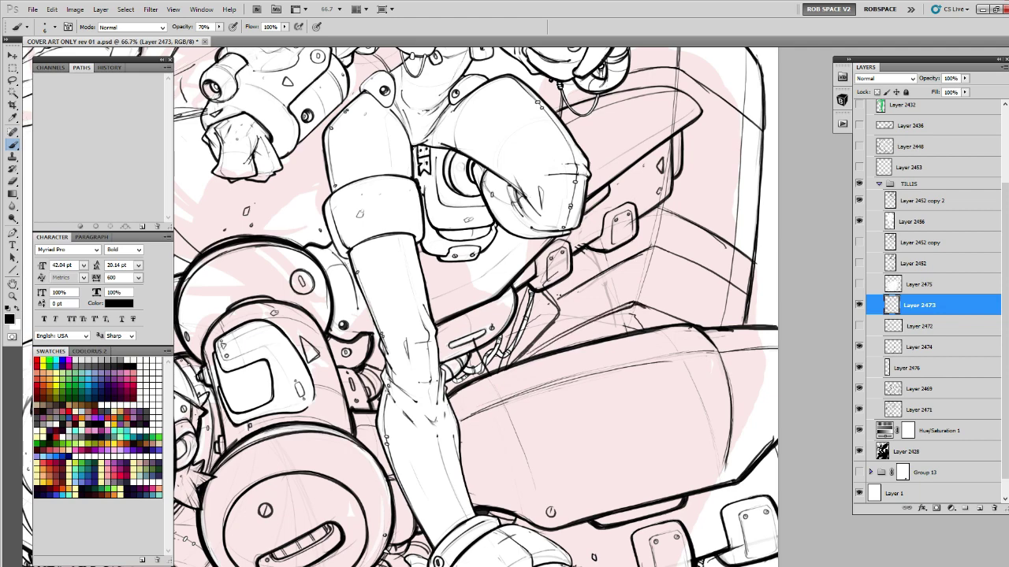
mouse_move(551, 302)
mouse_down()
mouse_move(649, 251)
mouse_move(490, 293)
mouse_move(473, 286)
mouse_move(566, 330)
mouse_up()
Thicken the tall panel's lower seams, add a parallel line inside the upper band, and firm up the outer edge.
mouse_move(494, 245)
mouse_down()
mouse_move(575, 290)
mouse_move(550, 233)
mouse_move(618, 193)
mouse_up()
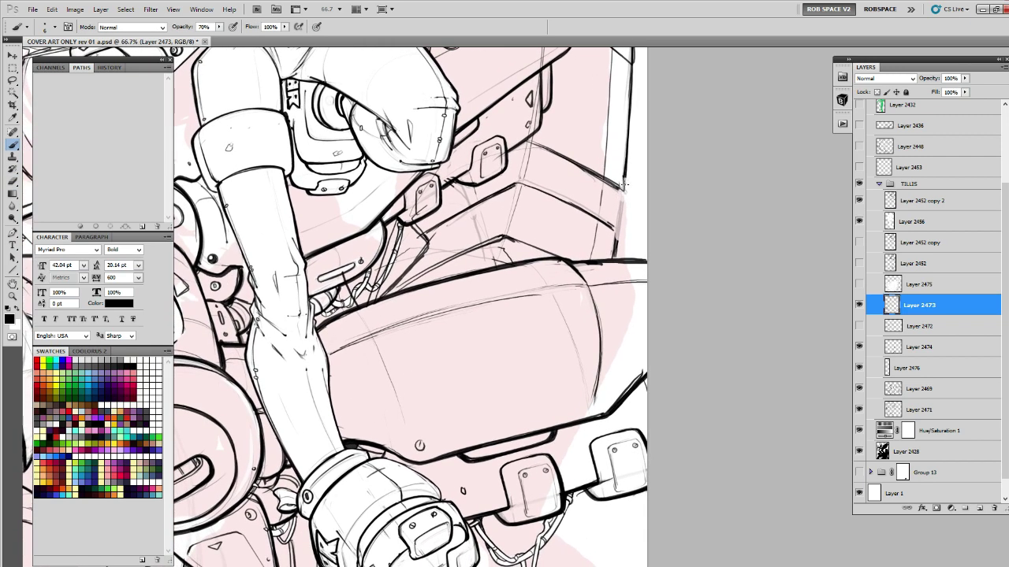
drag(603, 198, 415, 223)
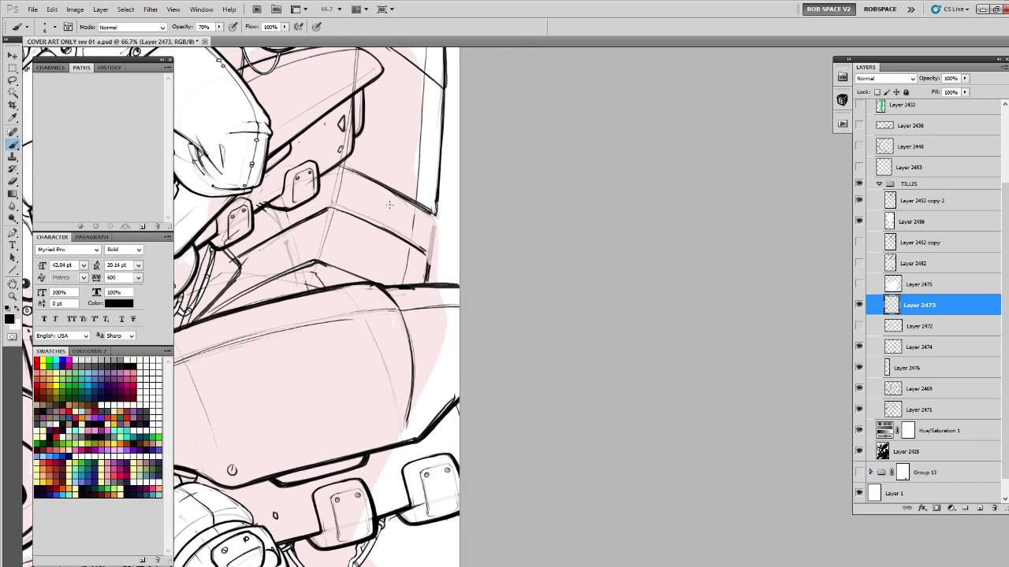
drag(351, 188, 420, 222)
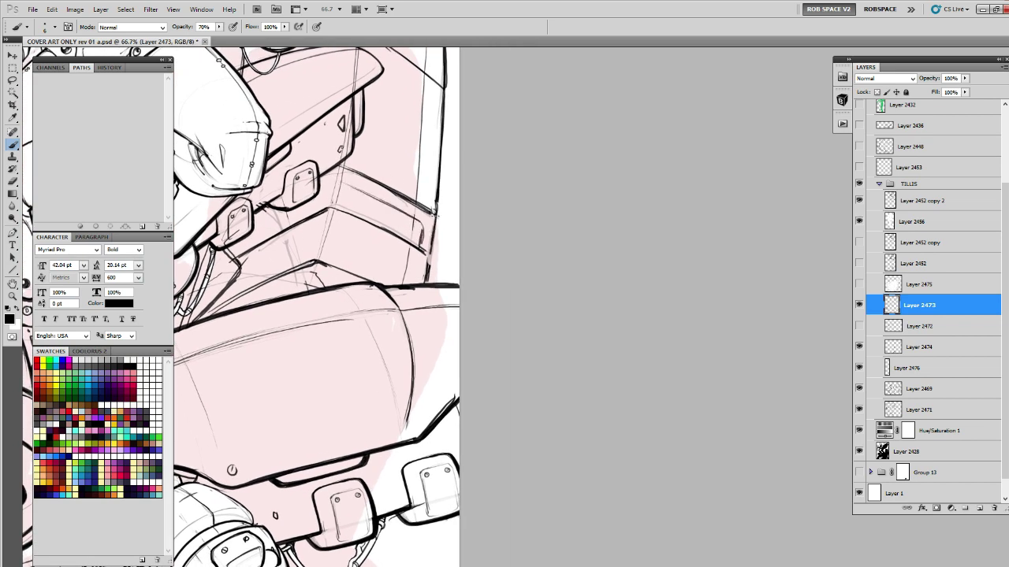
mouse_move(436, 217)
mouse_down()
mouse_move(428, 273)
mouse_move(430, 255)
mouse_up()
mouse_move(431, 246)
mouse_down()
mouse_move(479, 223)
mouse_move(473, 254)
mouse_move(472, 242)
mouse_up()
key(e)
key(b)
key(b)
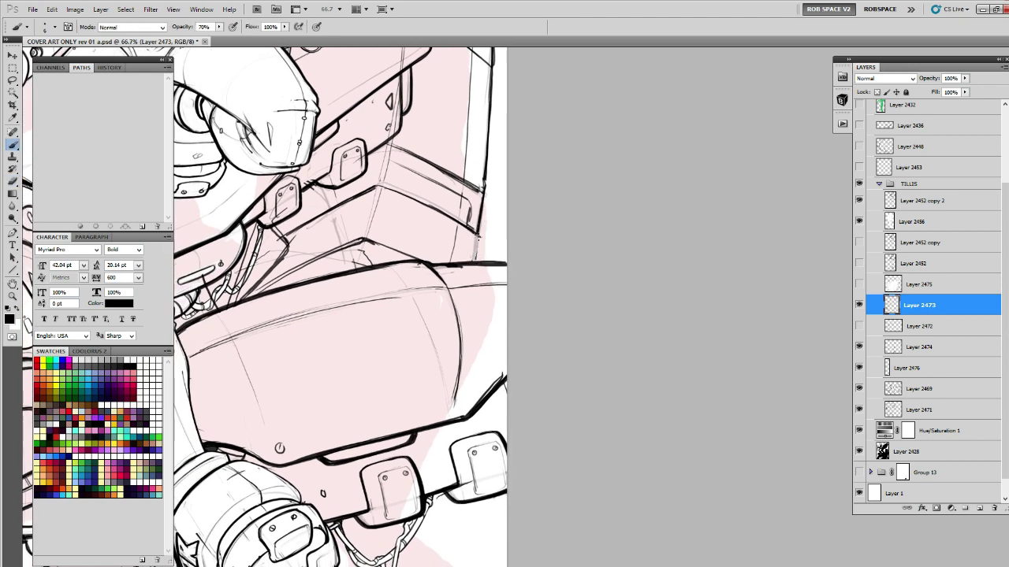
Reinforce the lowest angled seam with heavier strokes running from its peak down toward the cables.
drag(426, 180, 567, 158)
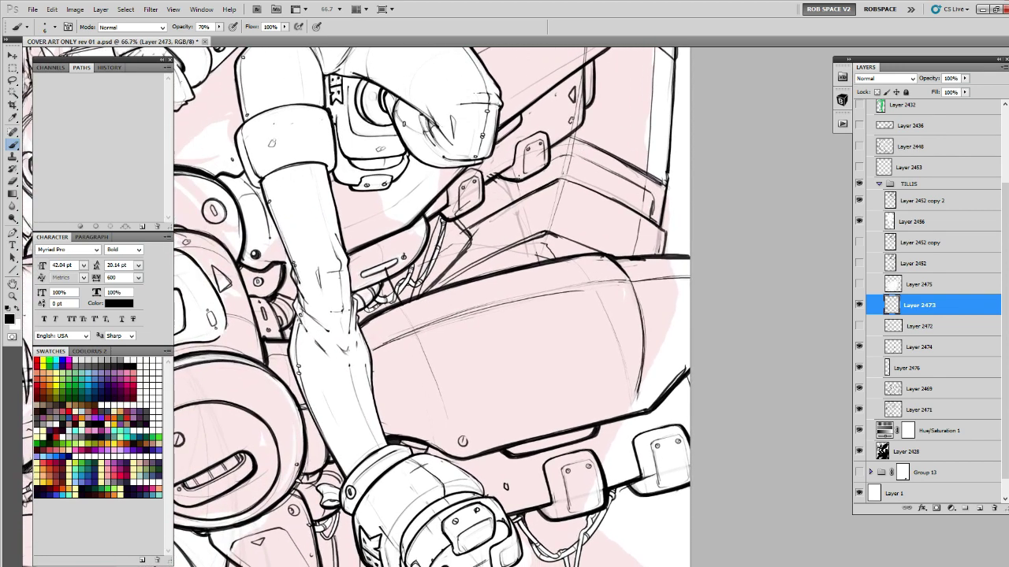
drag(485, 182, 513, 201)
drag(626, 203, 630, 177)
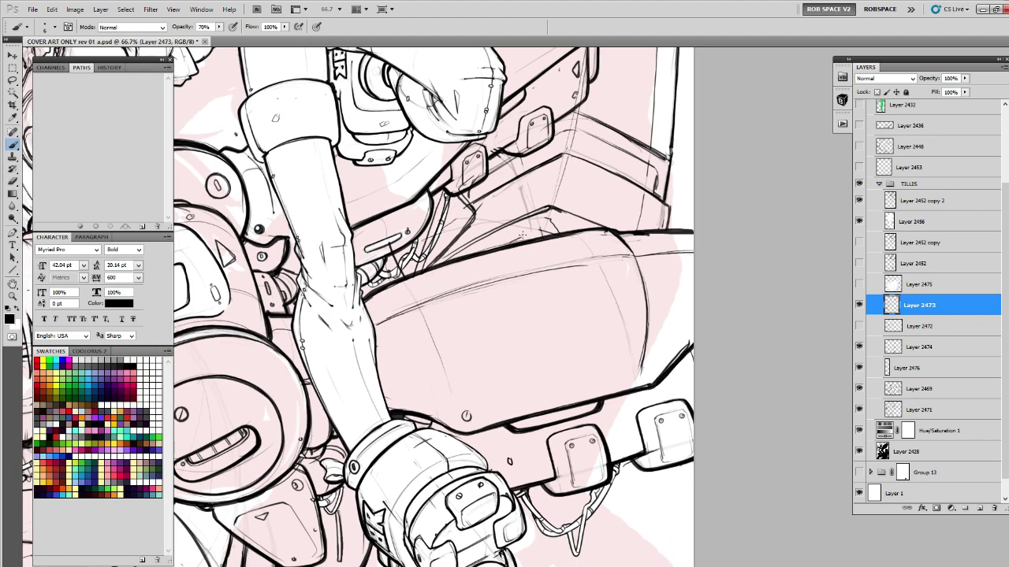
drag(551, 208, 465, 247)
drag(550, 206, 453, 252)
Strengthen the inner line of the tall panel's lower band and the panel's outer side edge.
mouse_move(560, 184)
mouse_down()
mouse_move(478, 241)
mouse_move(326, 293)
mouse_move(386, 289)
mouse_up()
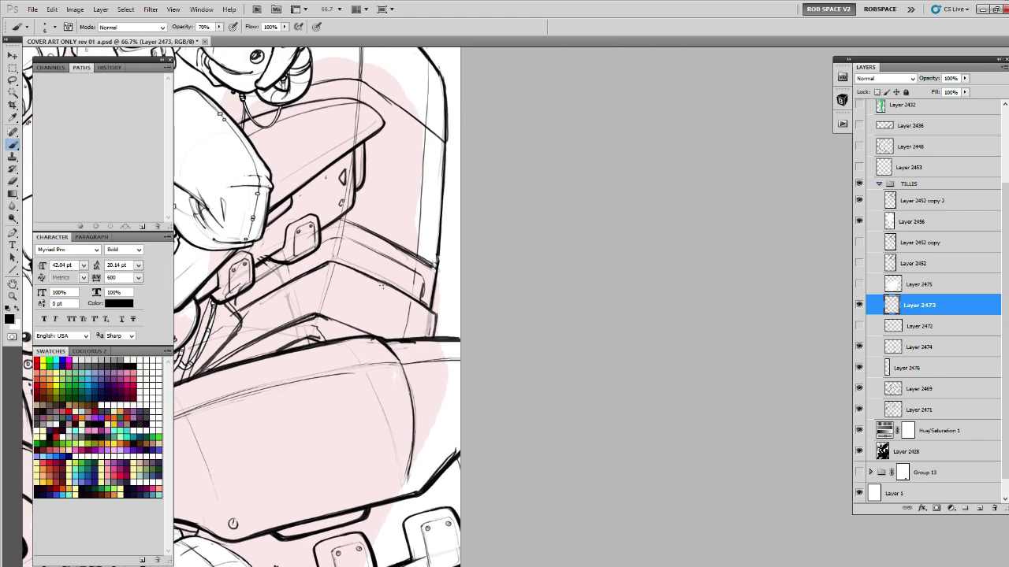
drag(342, 264, 415, 303)
drag(427, 269, 577, 108)
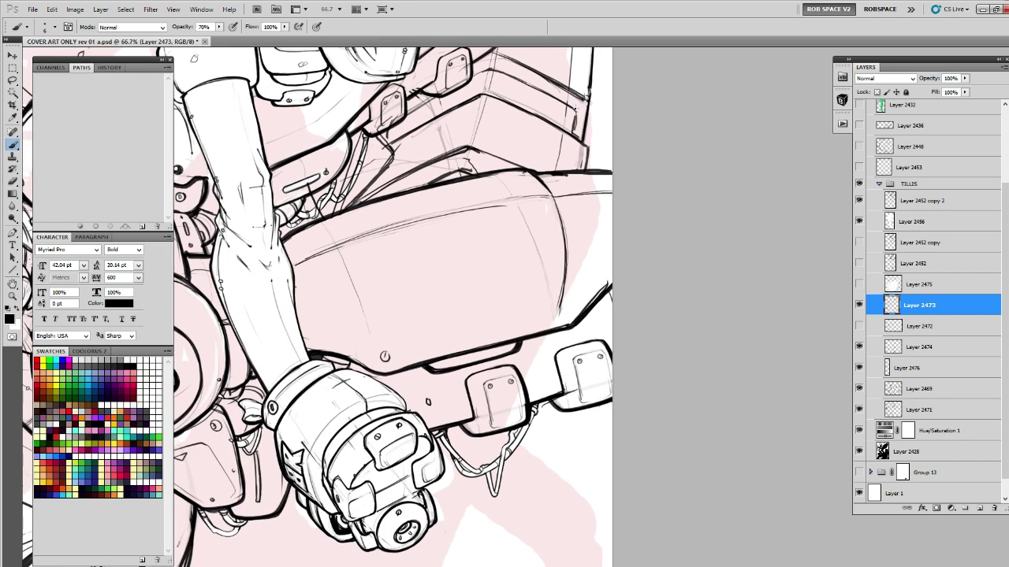
drag(594, 49, 579, 183)
drag(577, 224, 645, 164)
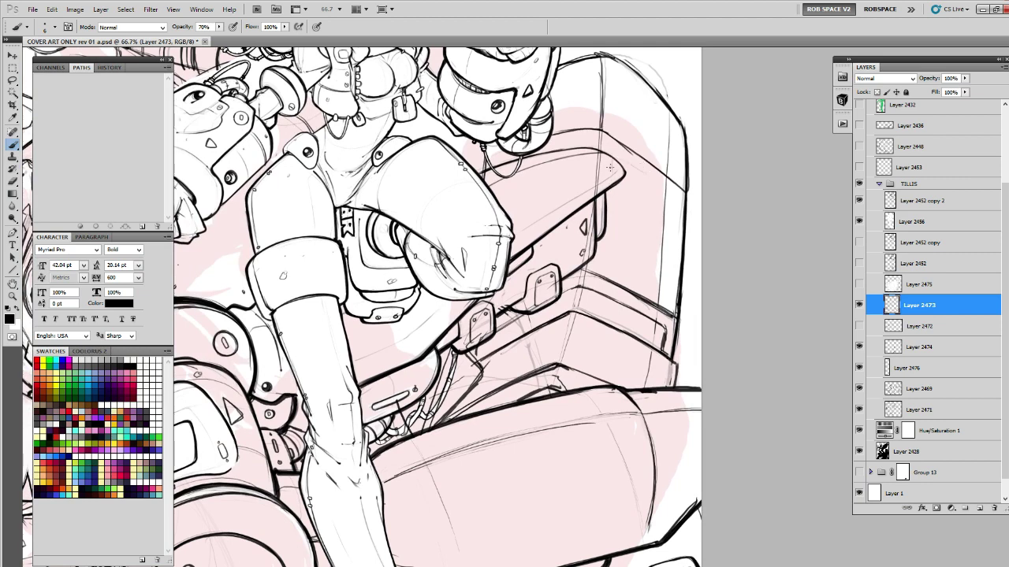
Sketch a small slanted inset shape on the tall panel, beside the tip of the pointed armor flap.
drag(636, 228, 622, 223)
mouse_move(651, 183)
mouse_down()
mouse_move(643, 227)
mouse_move(622, 223)
mouse_move(643, 230)
mouse_move(652, 182)
mouse_move(628, 162)
mouse_up()
drag(652, 209, 436, 248)
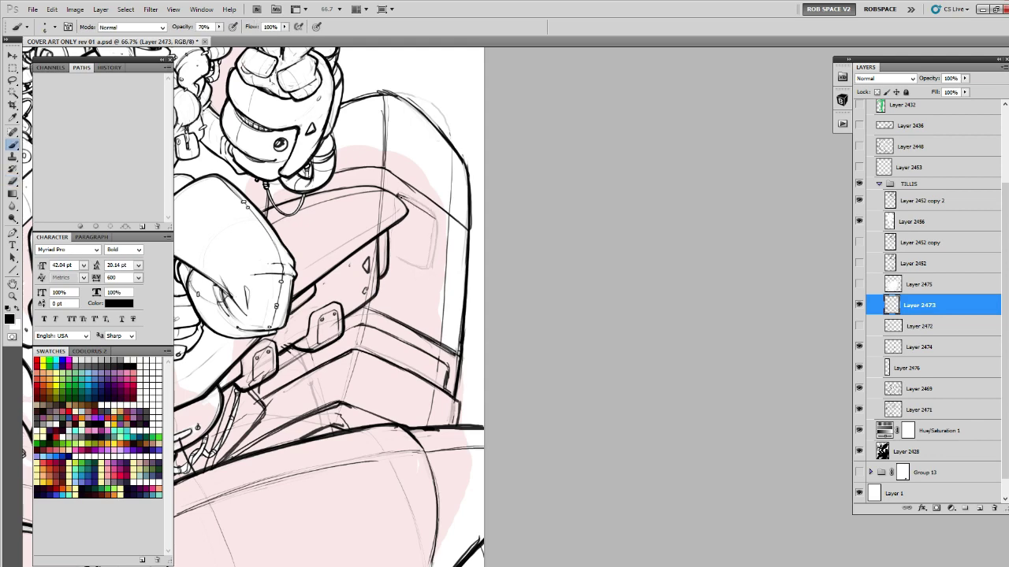
mouse_move(398, 196)
mouse_down()
mouse_move(425, 219)
mouse_move(393, 255)
mouse_move(427, 270)
mouse_move(588, 204)
mouse_move(638, 152)
mouse_move(635, 142)
mouse_move(628, 213)
mouse_up()
ctrl+click(558, 211)
Ink the slanted inset's outline on the tall panel with bold upper, outer and lower edges.
drag(634, 172, 622, 219)
mouse_move(628, 219)
mouse_down()
mouse_move(636, 174)
mouse_move(580, 110)
mouse_up()
mouse_move(636, 145)
mouse_down()
mouse_move(631, 206)
mouse_move(568, 199)
mouse_up()
mouse_move(639, 150)
mouse_down()
mouse_move(635, 198)
mouse_move(592, 208)
mouse_up()
mouse_move(597, 191)
mouse_down()
mouse_move(607, 215)
mouse_move(434, 275)
mouse_up()
drag(392, 152, 463, 195)
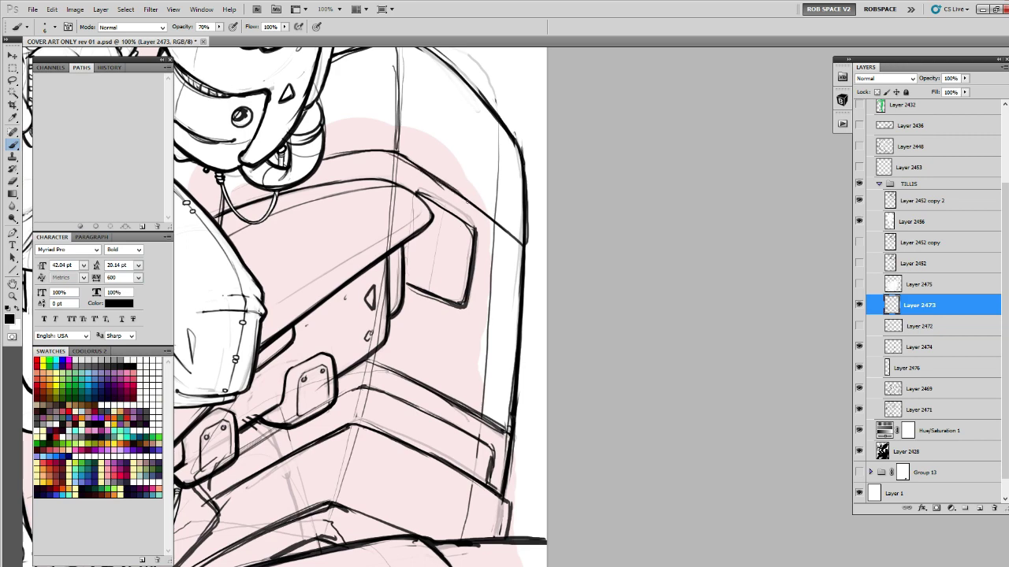
Draw two small slotted oval bolts, one above the other, in the upper corner of the tall panel.
drag(505, 163, 599, 247)
mouse_move(520, 160)
mouse_down()
mouse_move(508, 169)
mouse_move(529, 161)
mouse_move(510, 163)
mouse_up()
mouse_move(516, 209)
mouse_down()
mouse_move(502, 201)
mouse_move(521, 193)
mouse_move(513, 213)
mouse_up()
key(e)
mouse_move(514, 167)
mouse_down()
mouse_move(514, 205)
mouse_move(386, 254)
mouse_move(366, 232)
mouse_move(385, 207)
mouse_move(364, 199)
mouse_move(378, 195)
mouse_up()
key(b)
drag(364, 248, 375, 238)
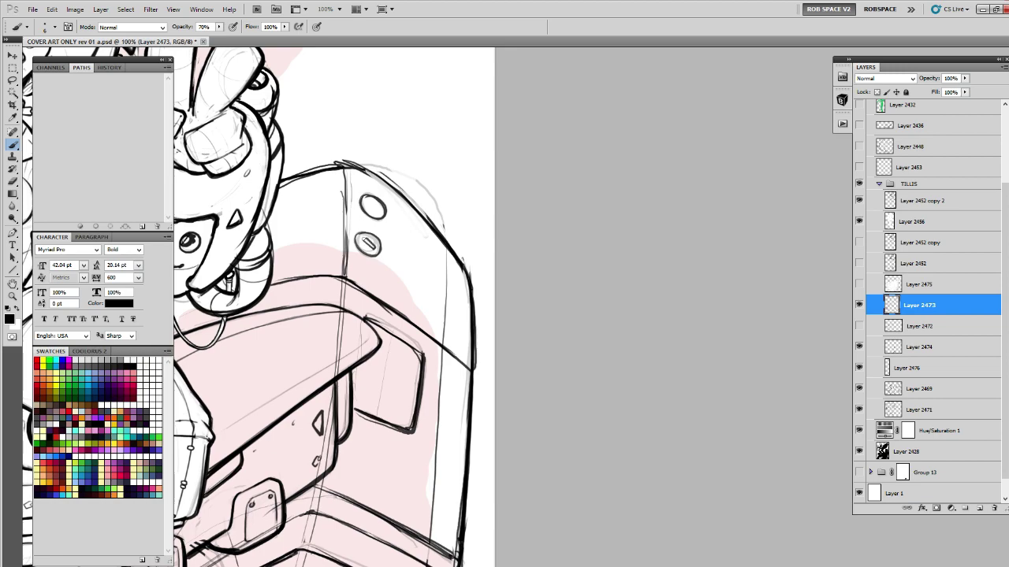
Try to erase and redraw the tall panel's outer edge beside its lower angled bands.
key(z)
alt+click(458, 238)
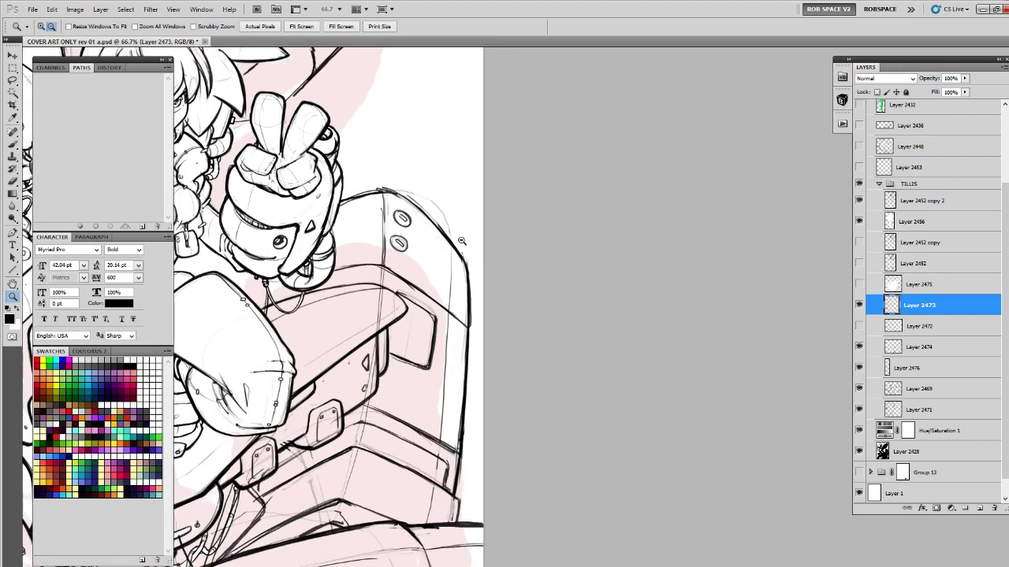
alt+click(460, 240)
alt+click(460, 240)
mouse_move(466, 336)
mouse_down()
mouse_move(782, 183)
mouse_move(793, 197)
mouse_move(573, 167)
mouse_move(568, 228)
mouse_up()
key(b)
key(z)
click(573, 140)
click(573, 141)
key(e)
drag(558, 175, 550, 242)
key(b)
key(e)
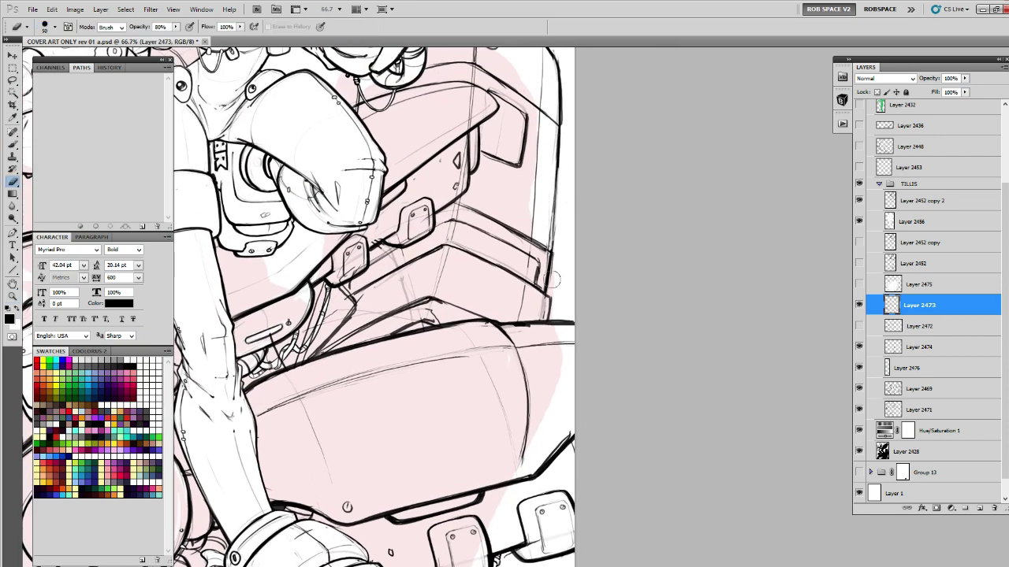
drag(553, 281, 557, 215)
key(b)
scroll(559, 119, down, 3)
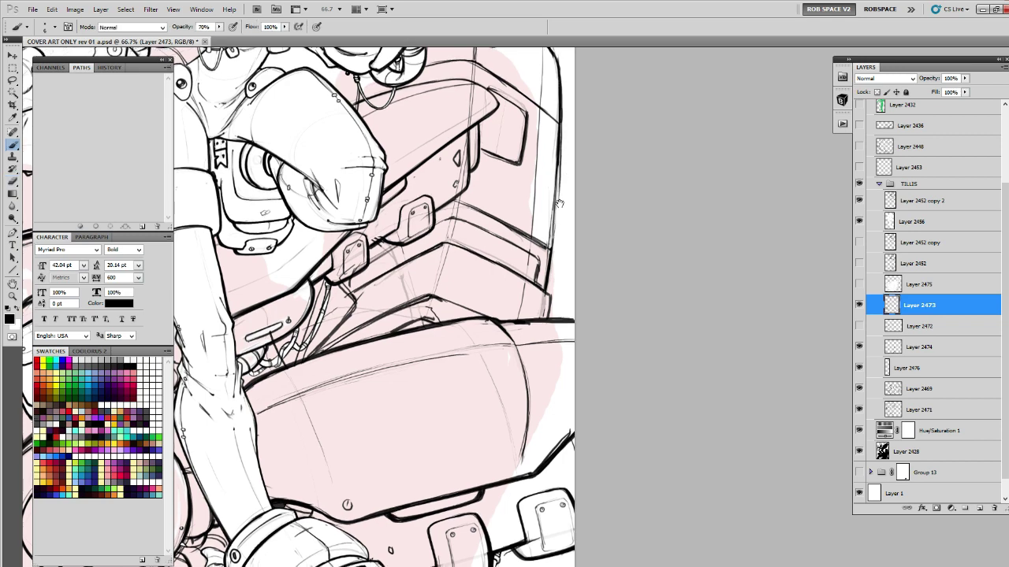
drag(561, 123, 550, 230)
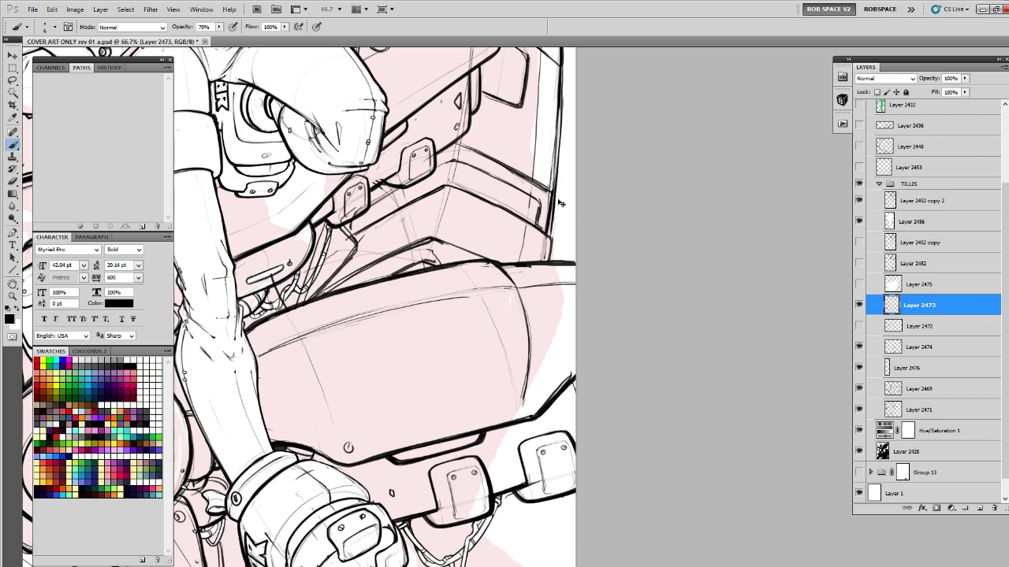
Undo the last four edits to the tall panel's lower outer edge.
key(ctrl+alt+z)
key(ctrl+alt+z)
key(ctrl+alt+z)
key(ctrl+alt+z)
Sketch a long thin diagonal line from the hanging plates and cables down to the canvas's bottom edge.
alt+click(554, 227)
alt+click(554, 228)
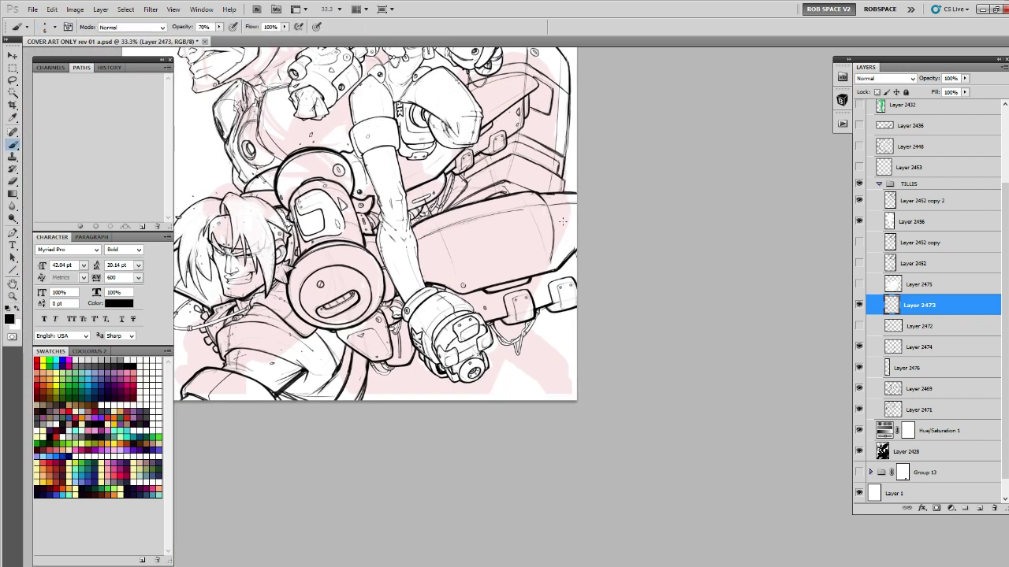
drag(564, 212, 561, 238)
drag(553, 273, 515, 389)
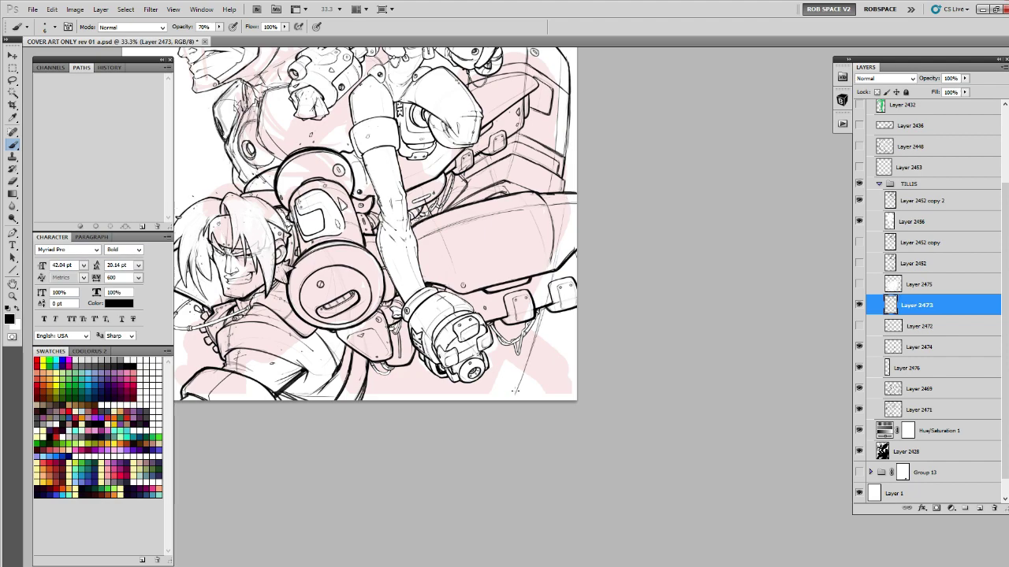
mouse_move(534, 329)
mouse_down()
mouse_move(517, 388)
mouse_move(521, 444)
mouse_move(594, 377)
mouse_move(533, 406)
mouse_move(520, 400)
mouse_move(636, 282)
mouse_up()
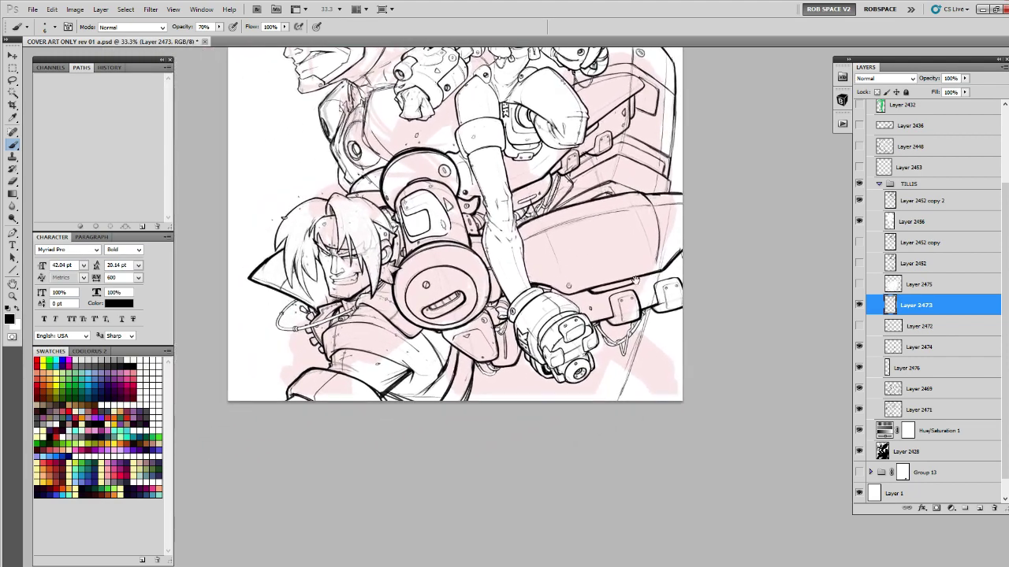
Sketch the converging side and end lines of a tube below the gauntlet, running to the canvas's bottom edge.
ctrl+click(530, 356)
ctrl+click(530, 357)
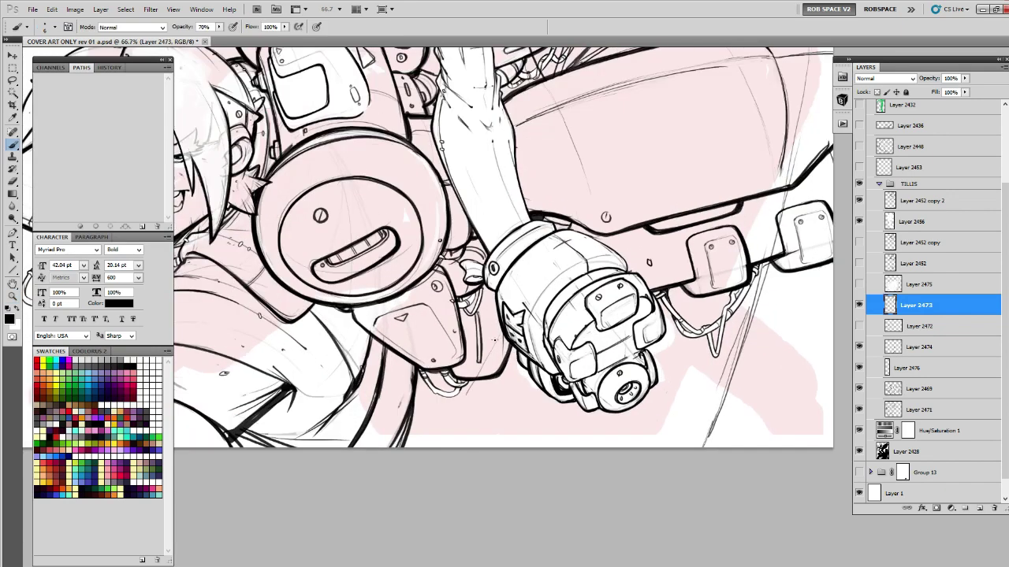
drag(473, 381, 463, 397)
drag(465, 401, 487, 340)
mouse_move(497, 322)
mouse_down()
mouse_move(486, 345)
mouse_move(541, 386)
mouse_up()
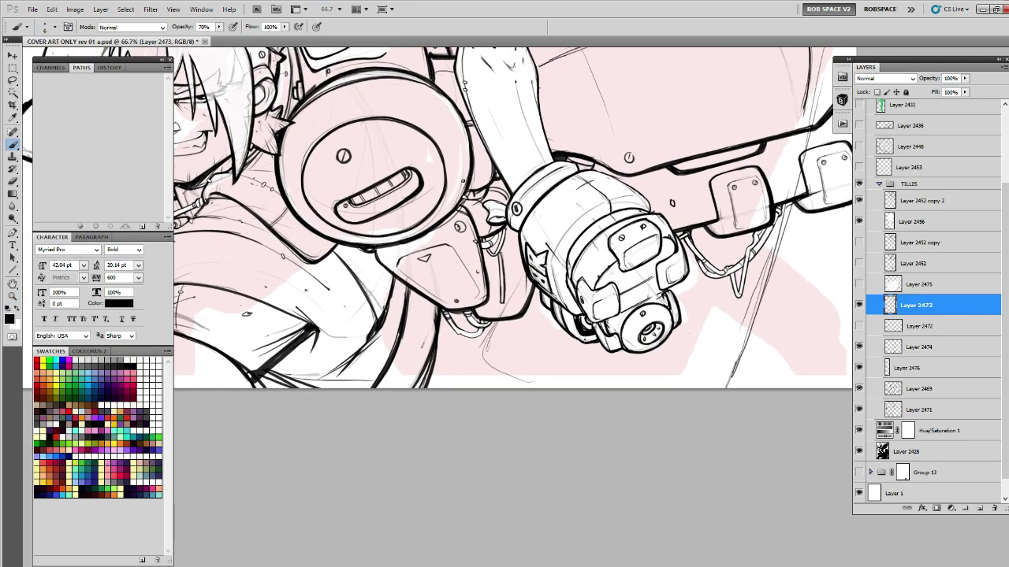
drag(585, 342, 554, 387)
drag(476, 331, 539, 387)
drag(589, 345, 559, 388)
drag(482, 361, 530, 387)
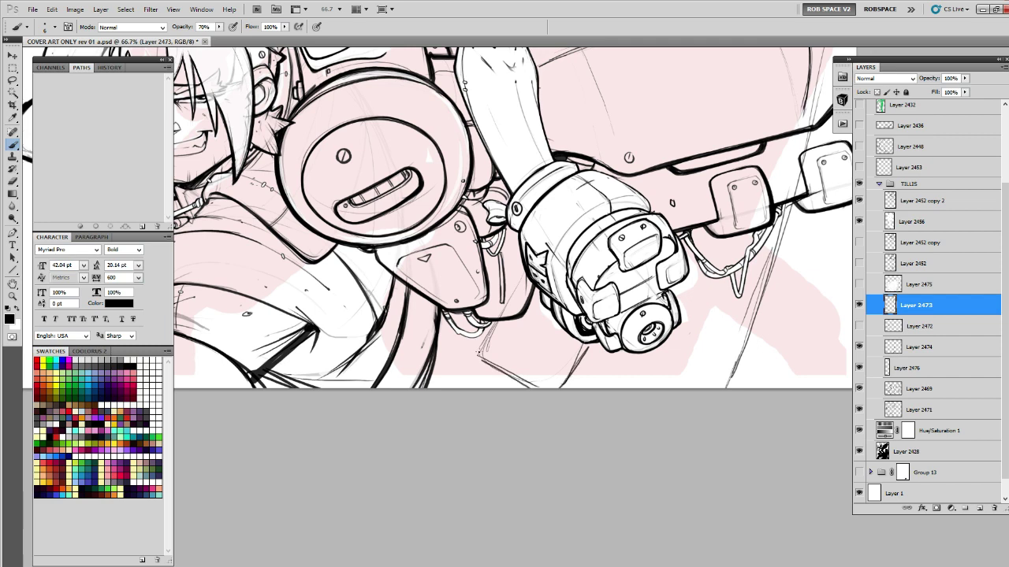
Draw the tube's rounded end with a curved outer rim and an elongated inner opening.
drag(522, 345, 398, 295)
ctrl+click(398, 295)
drag(331, 309, 453, 323)
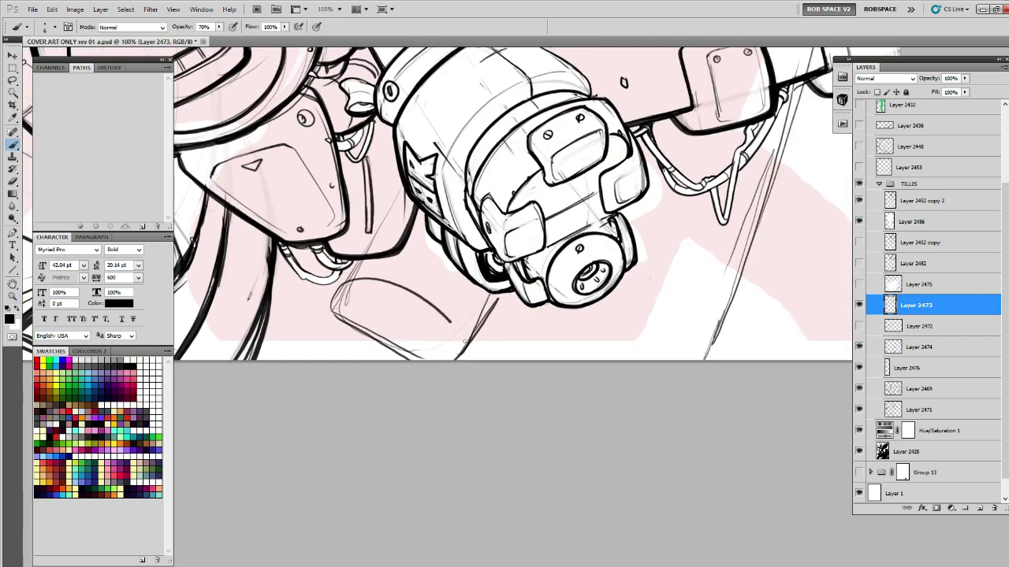
drag(349, 282, 465, 352)
mouse_move(360, 317)
mouse_down()
mouse_move(420, 359)
mouse_move(415, 351)
mouse_up()
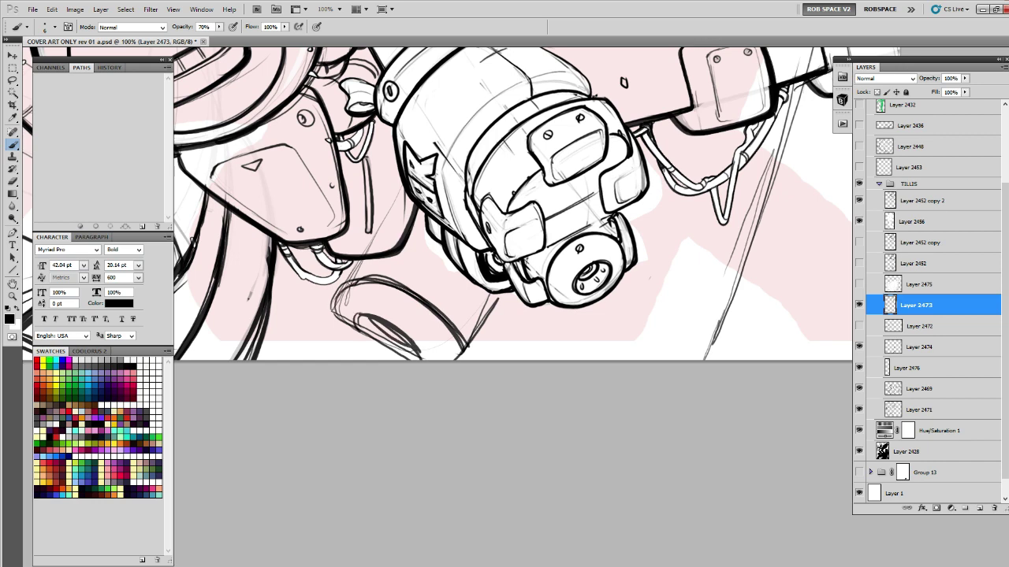
drag(353, 266, 331, 316)
mouse_move(355, 282)
mouse_down()
mouse_move(428, 304)
mouse_move(464, 348)
mouse_up()
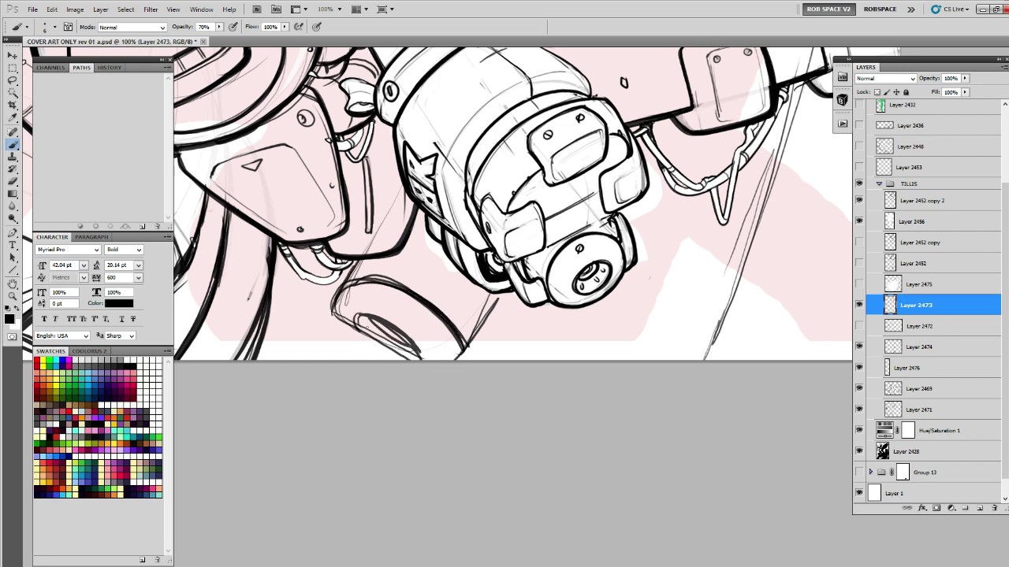
Reinforce the tube's rim, inner opening and side lines with darker strokes.
mouse_move(338, 320)
mouse_down()
mouse_move(423, 360)
mouse_move(346, 323)
mouse_up()
key(e)
key(b)
drag(389, 347, 412, 360)
drag(356, 312, 418, 354)
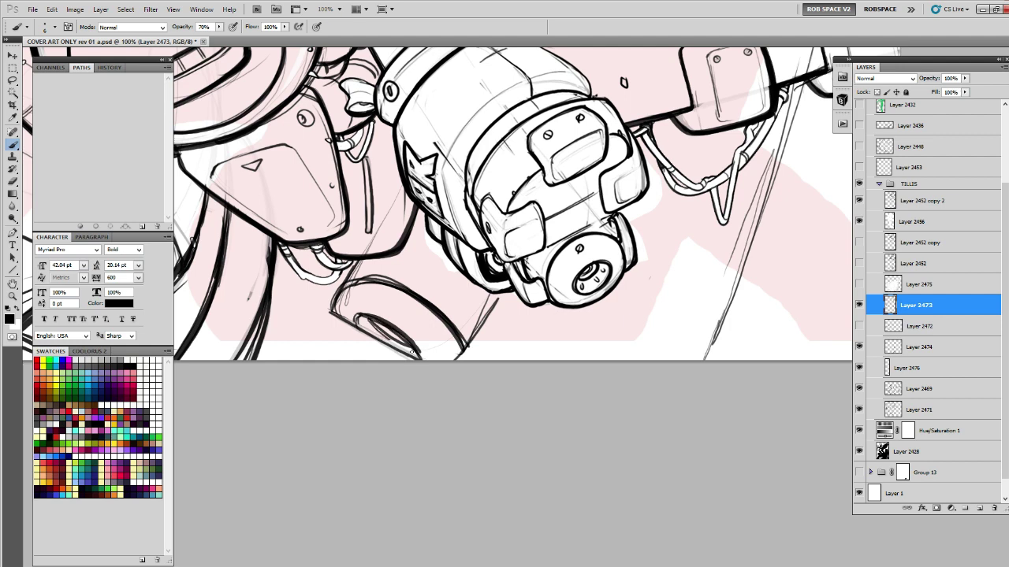
mouse_move(377, 285)
mouse_down()
mouse_move(456, 337)
mouse_move(495, 295)
mouse_move(462, 358)
mouse_up()
mouse_move(402, 275)
mouse_down()
mouse_move(424, 243)
mouse_move(389, 290)
mouse_up()
drag(336, 310, 360, 261)
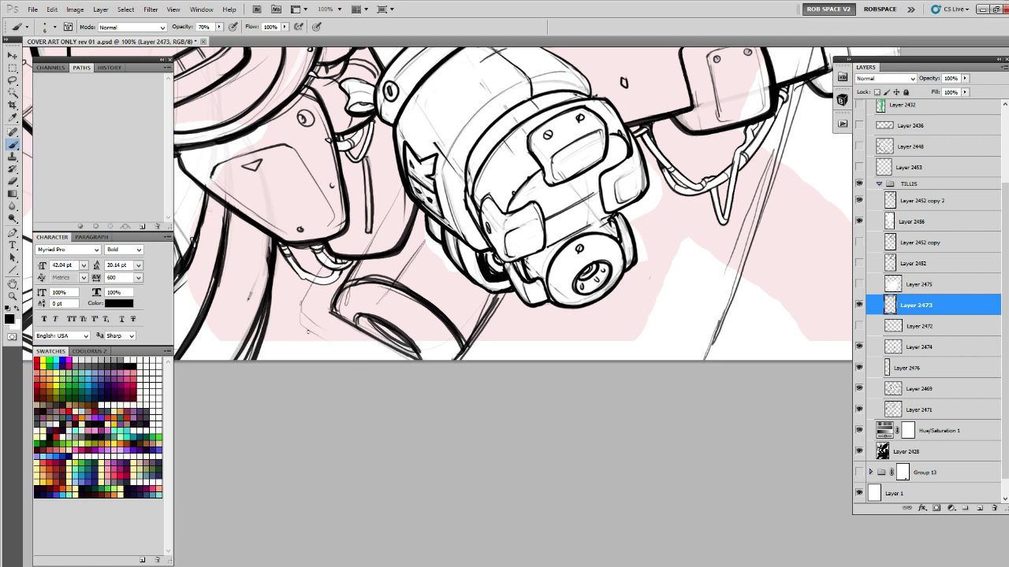
Draw an angled bracket edge around the outer side of the tube, below the hanging armor plate's cables.
drag(297, 323, 345, 360)
mouse_move(305, 297)
mouse_down()
mouse_move(402, 258)
mouse_move(418, 221)
mouse_up()
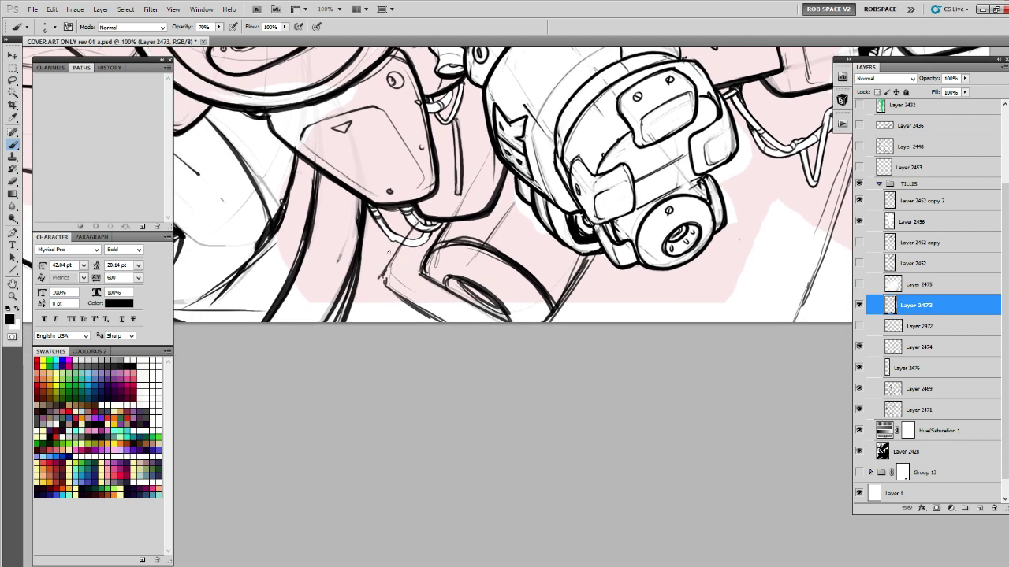
drag(375, 282, 408, 229)
mouse_move(407, 281)
mouse_down()
mouse_move(375, 313)
mouse_move(345, 321)
mouse_up()
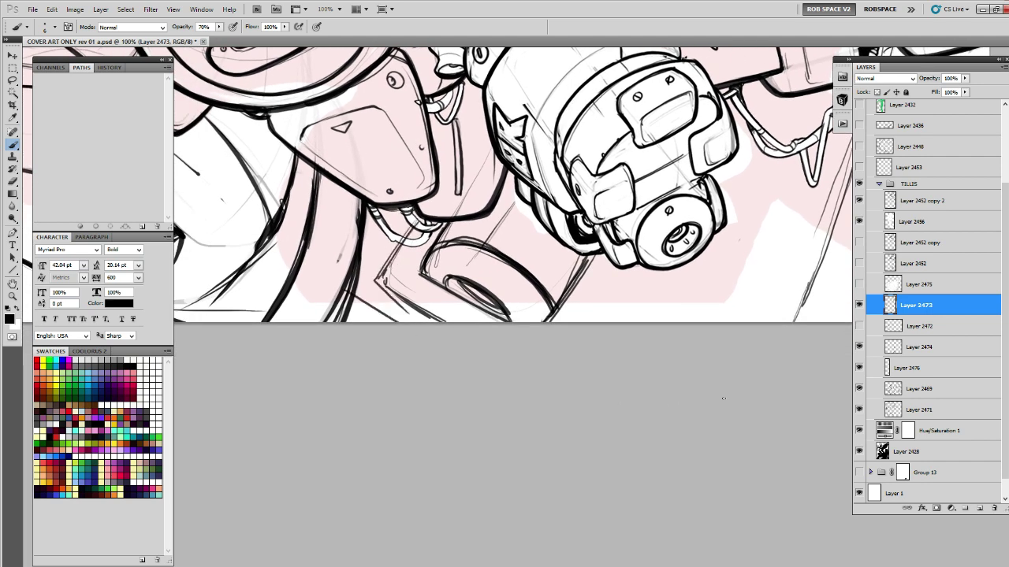
Draw two long diagonal lines from below the hanging cables to the canvas's bottom edge, beside the gauntlet.
drag(701, 419, 498, 470)
drag(594, 327, 556, 390)
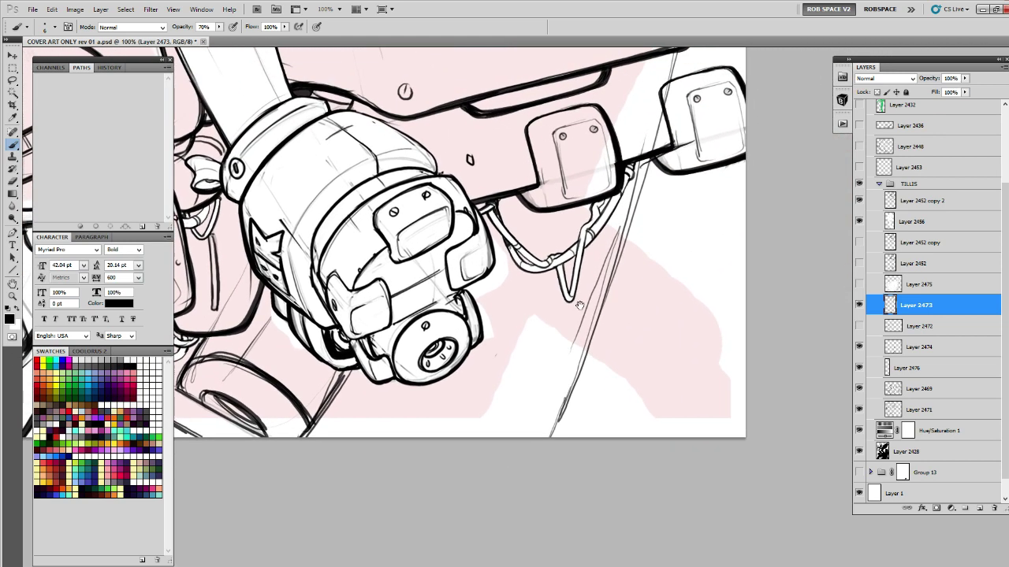
drag(547, 221, 433, 438)
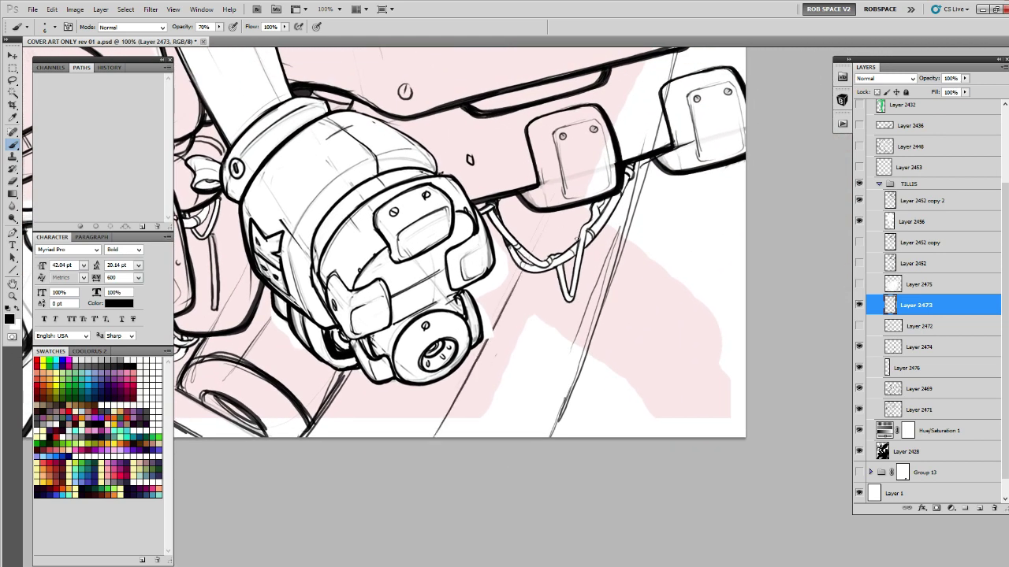
drag(580, 230, 515, 360)
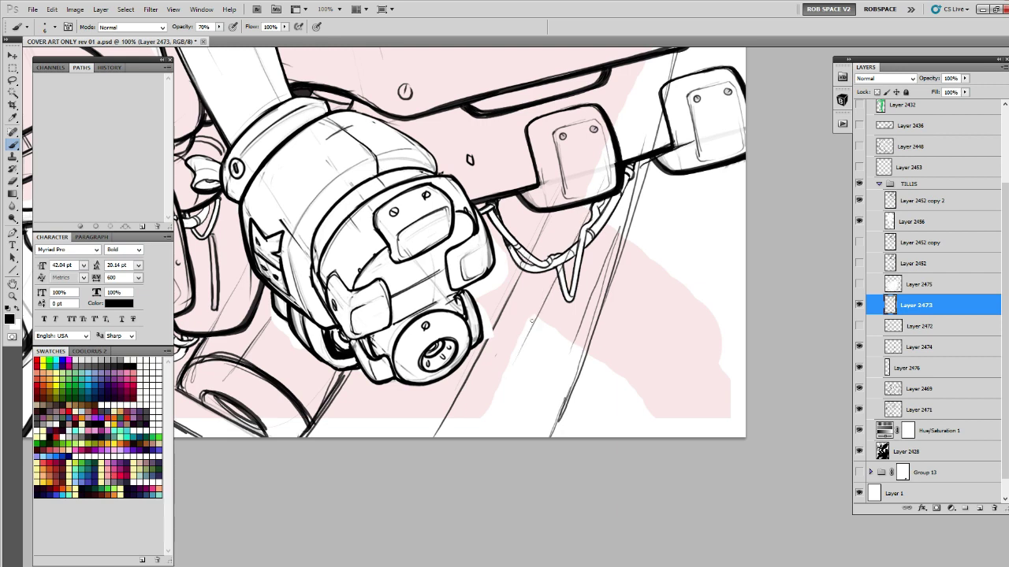
drag(590, 224, 479, 437)
key(ctrl+z)
drag(587, 221, 461, 467)
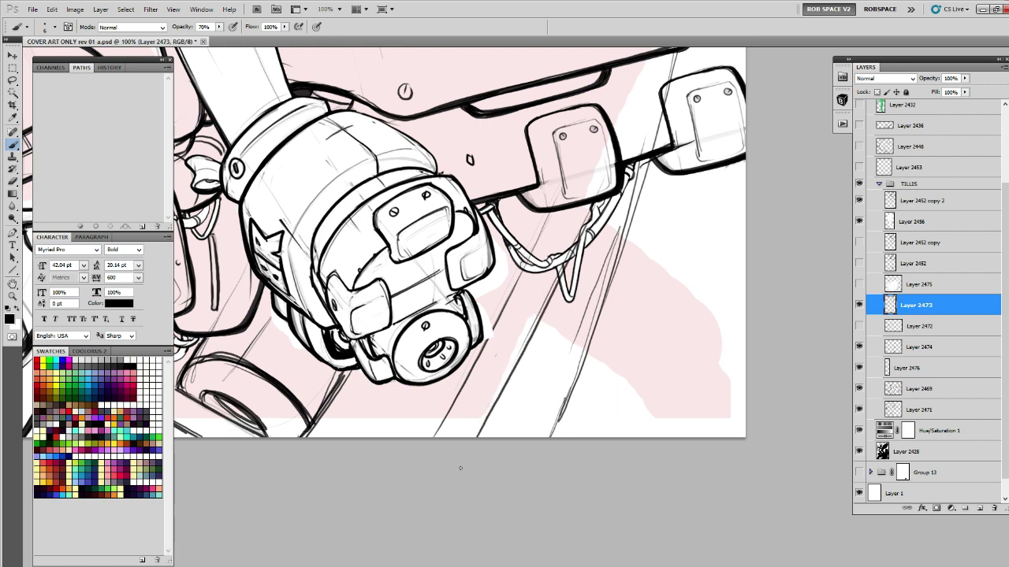
Clean up and darken the diagonal lines below the hanging cables, including the outermost one.
drag(559, 284, 480, 435)
key(e)
drag(592, 207, 465, 471)
key(b)
drag(565, 265, 497, 408)
drag(586, 307, 517, 319)
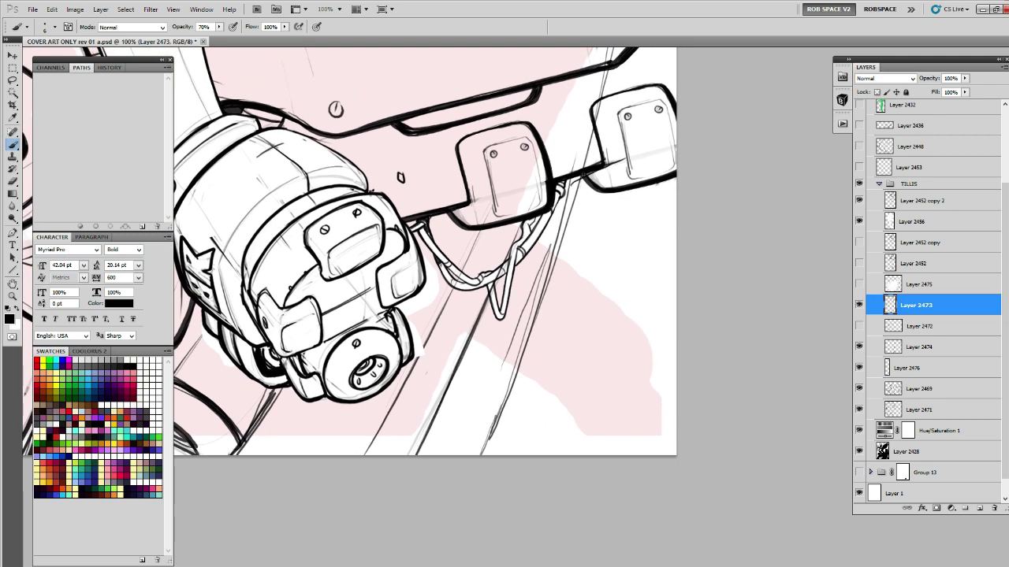
drag(583, 176, 478, 457)
drag(565, 242, 495, 428)
Draw the thick outer arc of a round part at the canvas's bottom edge, across the diagonal lines.
drag(517, 404, 749, 305)
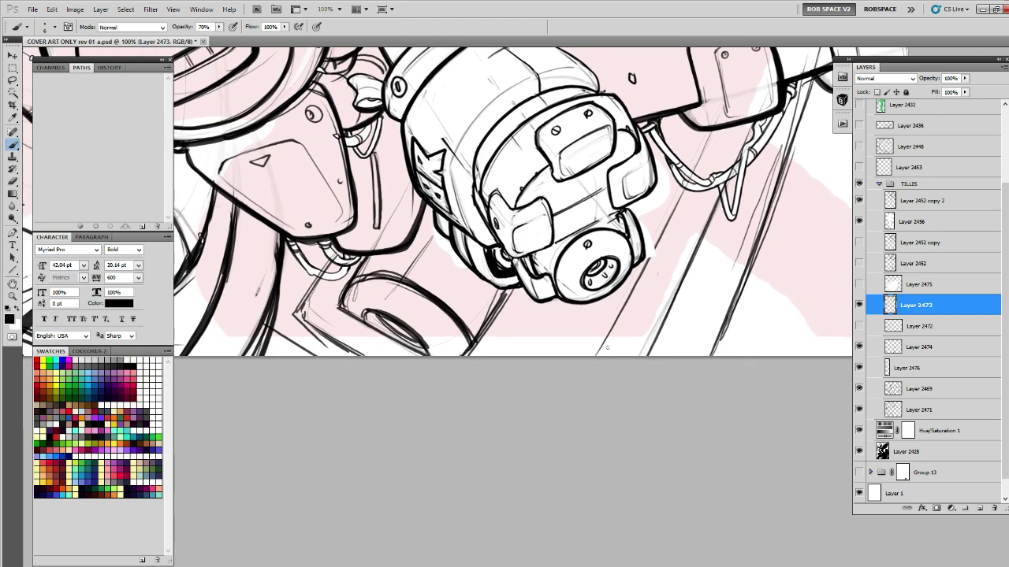
mouse_move(576, 344)
mouse_down()
mouse_move(669, 332)
mouse_move(679, 356)
mouse_up()
mouse_move(674, 347)
mouse_down()
mouse_move(587, 334)
mouse_move(574, 355)
mouse_up()
key(z)
key(e)
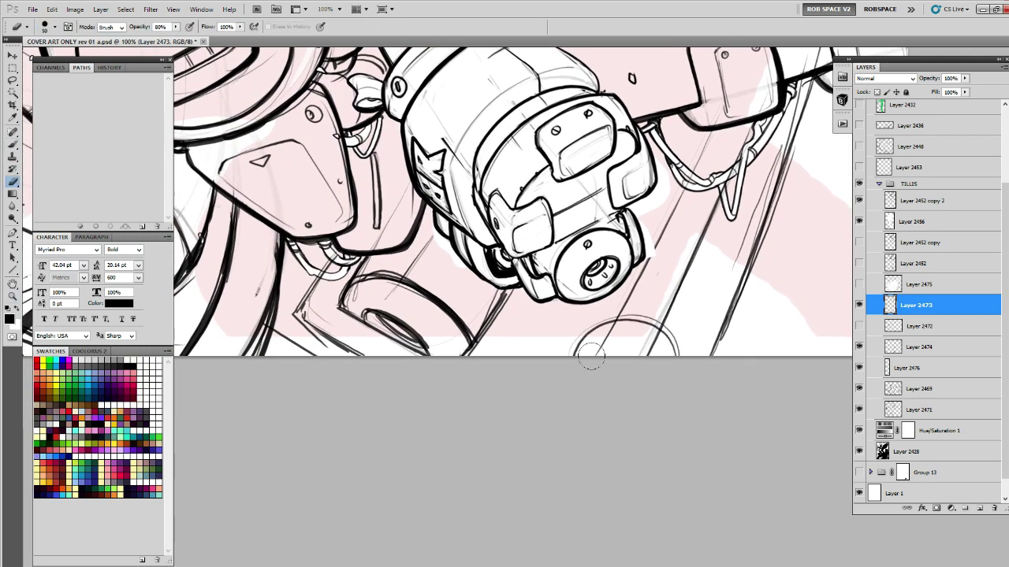
key(b)
scroll(682, 331, up, 2)
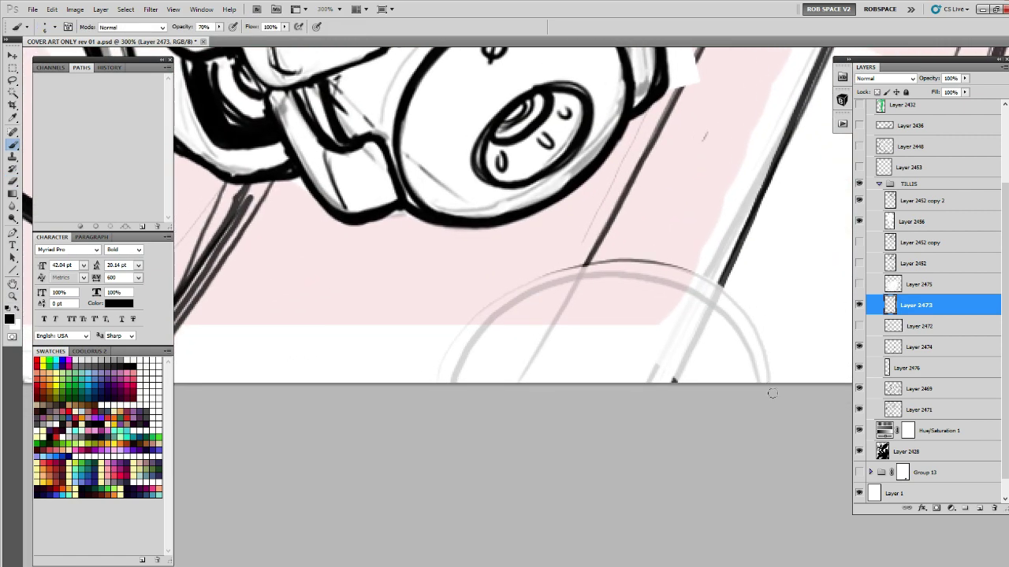
mouse_move(772, 393)
mouse_down()
mouse_move(525, 275)
mouse_move(765, 391)
mouse_move(558, 267)
mouse_move(430, 386)
mouse_up()
key(ctrl+z)
mouse_move(547, 274)
mouse_down()
mouse_move(778, 369)
mouse_move(787, 388)
mouse_up()
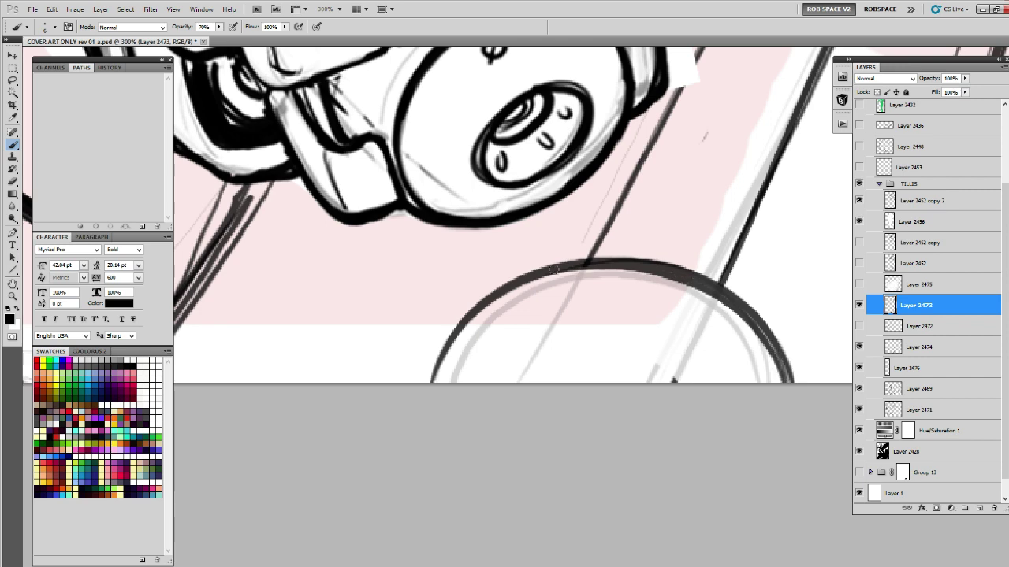
Add a bold inner arc and short dividing lines inside the round part at the canvas's bottom edge.
drag(640, 346, 598, 325)
drag(455, 361, 649, 316)
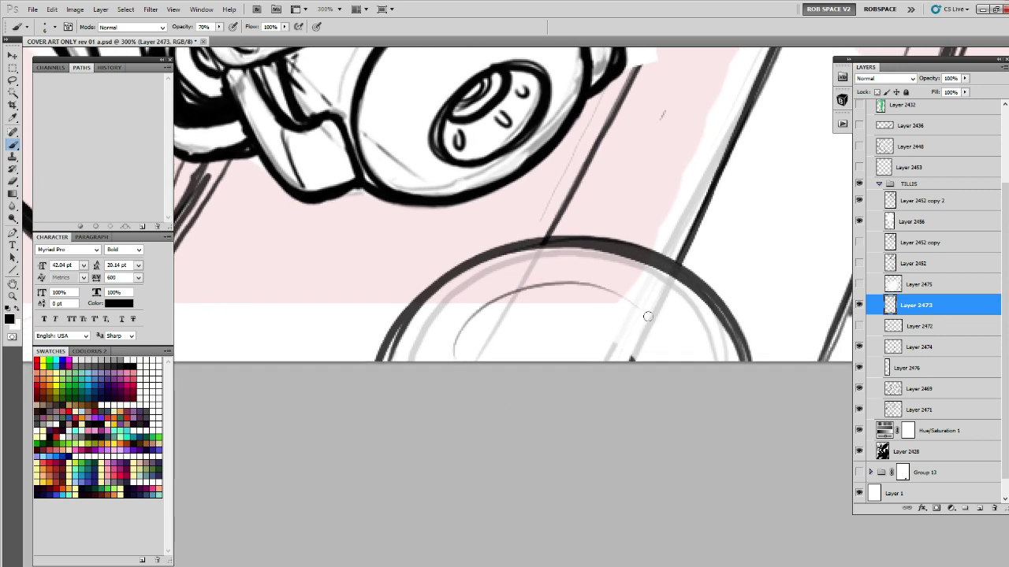
key(ctrl+z)
mouse_move(676, 365)
mouse_down()
mouse_move(501, 327)
mouse_move(464, 375)
mouse_up()
mouse_move(473, 361)
mouse_down()
mouse_move(560, 319)
mouse_move(678, 364)
mouse_move(462, 378)
mouse_move(681, 359)
mouse_move(474, 385)
mouse_up()
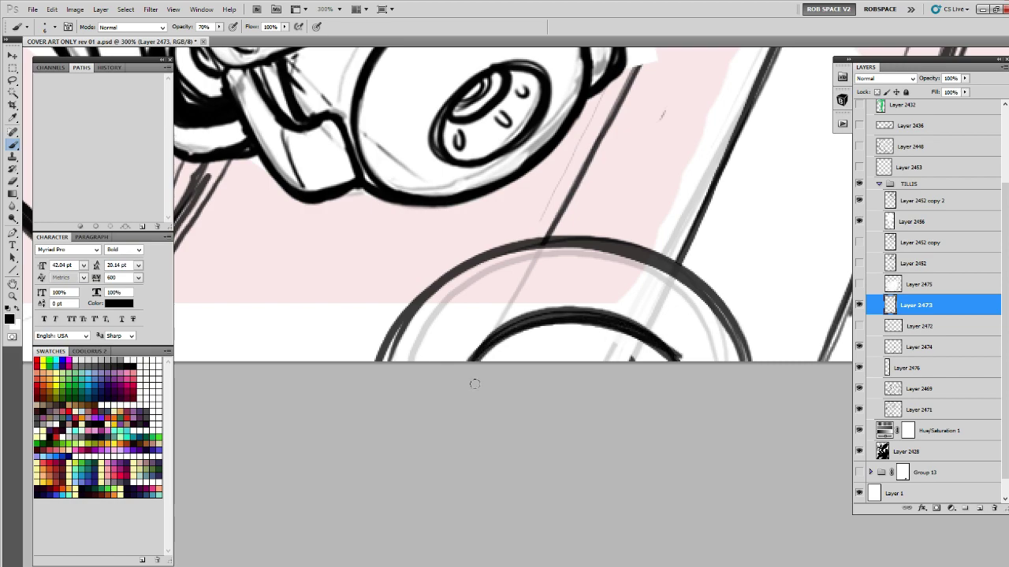
drag(556, 319, 556, 362)
mouse_move(631, 330)
mouse_down()
mouse_move(656, 451)
mouse_move(745, 345)
mouse_up()
Add a small slot and screw details to the face of the tube's rim below the gauntlet.
key(z)
alt+click(650, 401)
alt+click(651, 405)
alt+click(654, 411)
click(582, 323)
key(v)
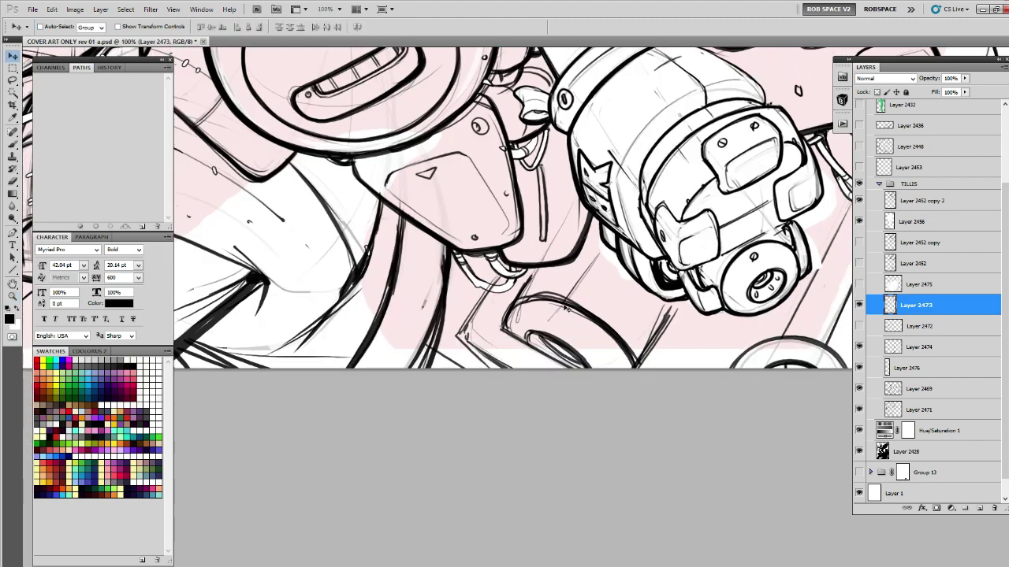
key(b)
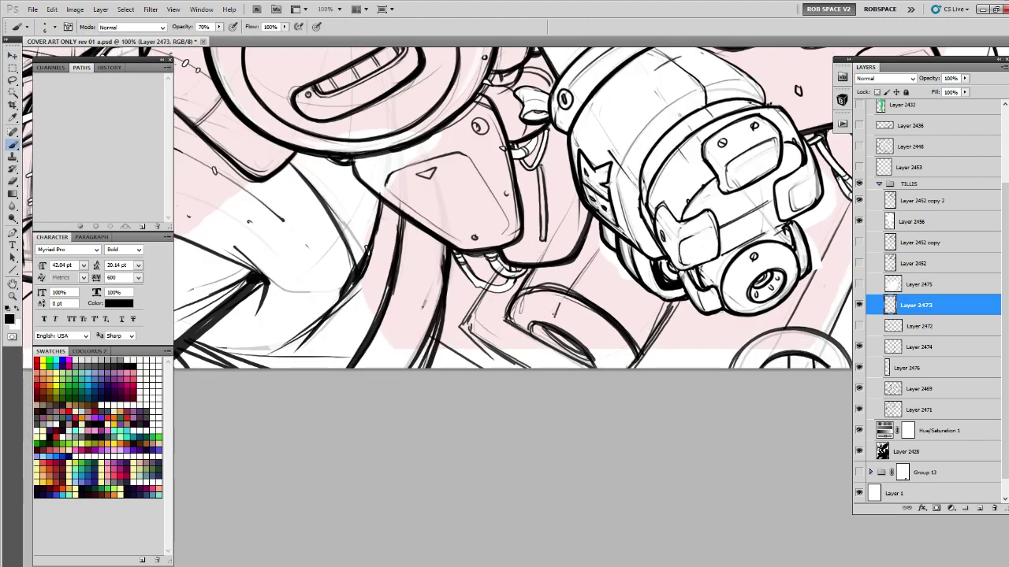
drag(560, 303, 557, 317)
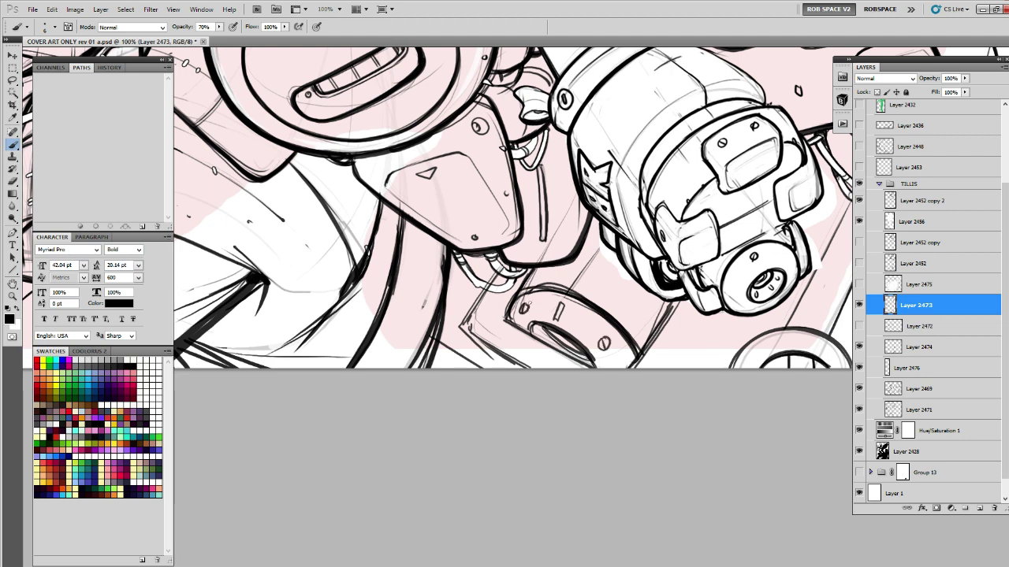
Strengthen the tube's lower side line beneath its rim, running to the canvas's bottom edge.
drag(615, 299, 331, 282)
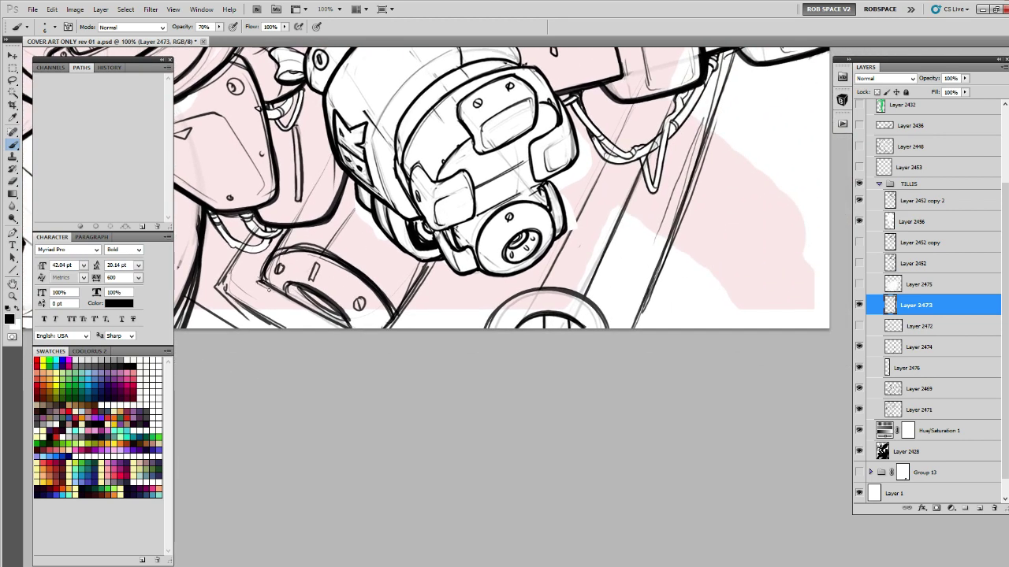
drag(268, 290, 336, 326)
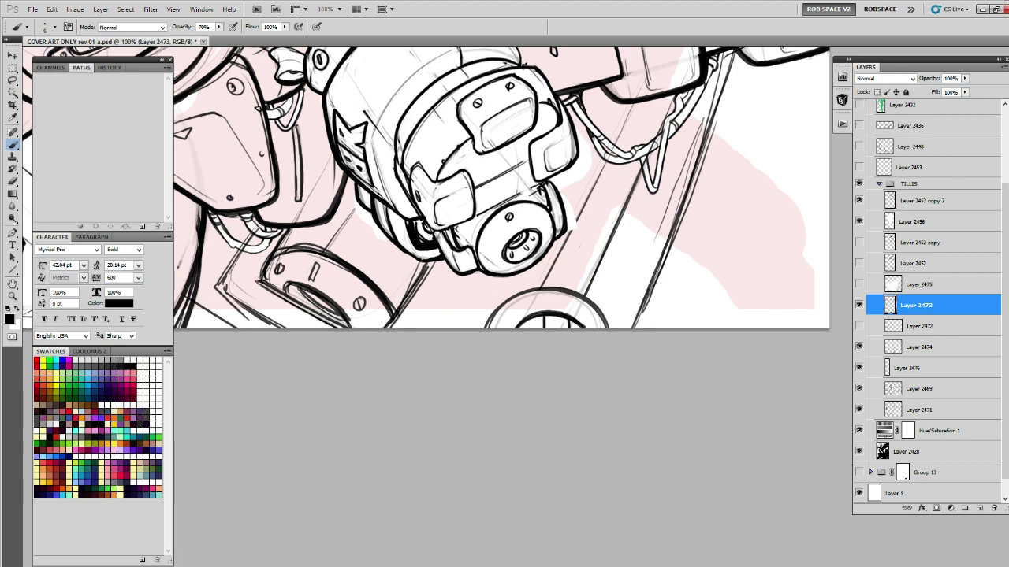
mouse_move(260, 256)
mouse_down()
mouse_move(356, 201)
mouse_move(355, 214)
mouse_up()
drag(415, 290, 443, 369)
mouse_move(708, 338)
mouse_down()
mouse_move(548, 397)
mouse_move(452, 452)
mouse_up()
key(z)
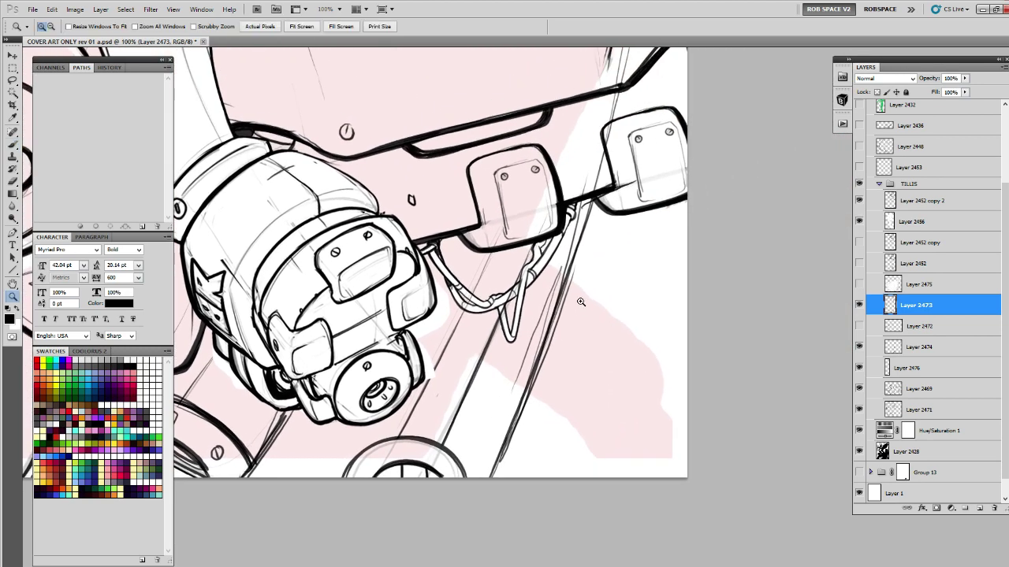
Add a new layer and sketch over the outer edge of the bald man's shoulder plate below his chin.
alt+click(581, 302)
alt+click(581, 302)
alt+click(581, 302)
drag(585, 331, 812, 424)
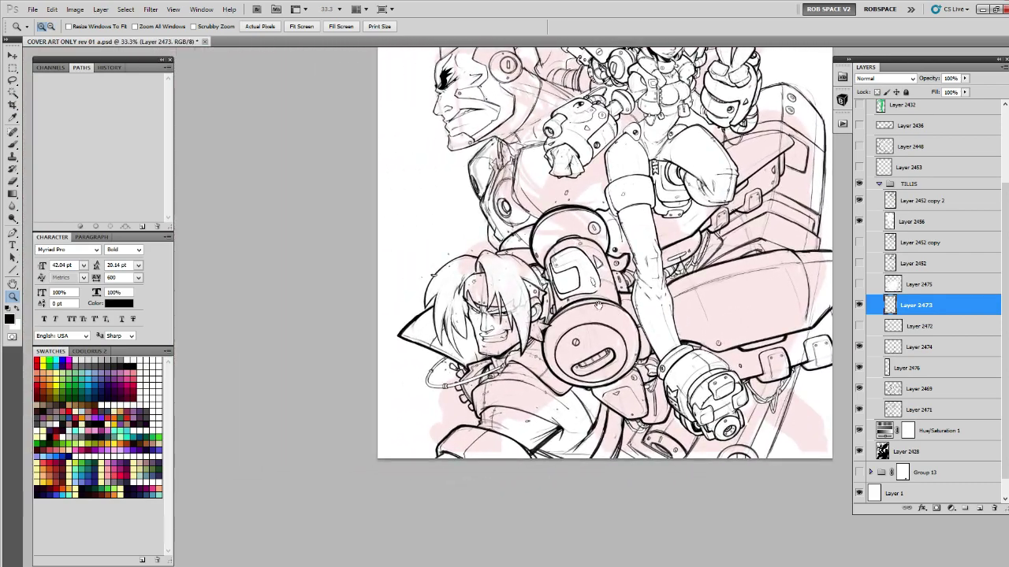
click(978, 509)
click(501, 200)
key(b)
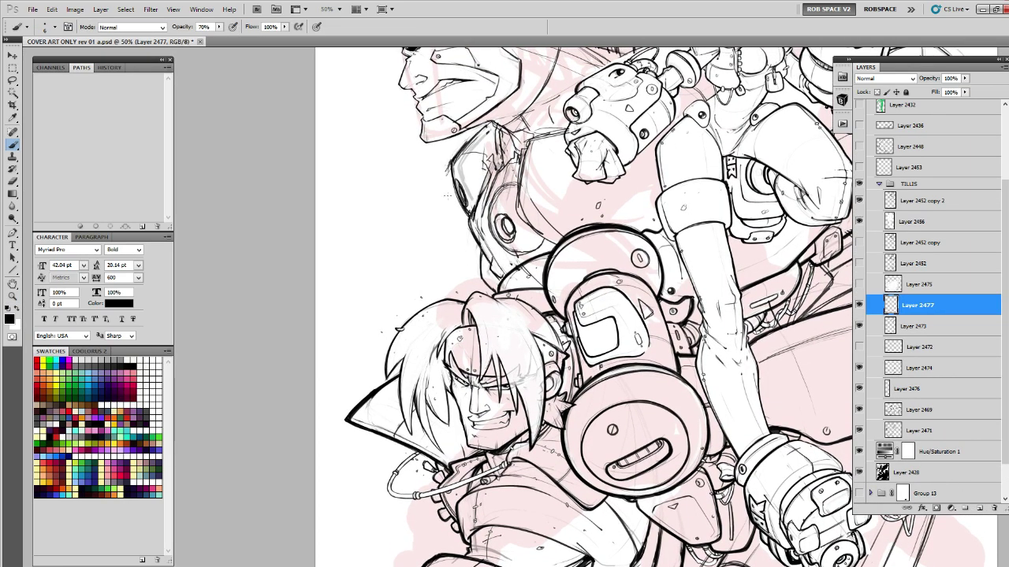
drag(447, 196, 456, 225)
mouse_move(447, 163)
mouse_down()
mouse_move(455, 238)
mouse_move(484, 263)
mouse_up()
drag(473, 236, 504, 280)
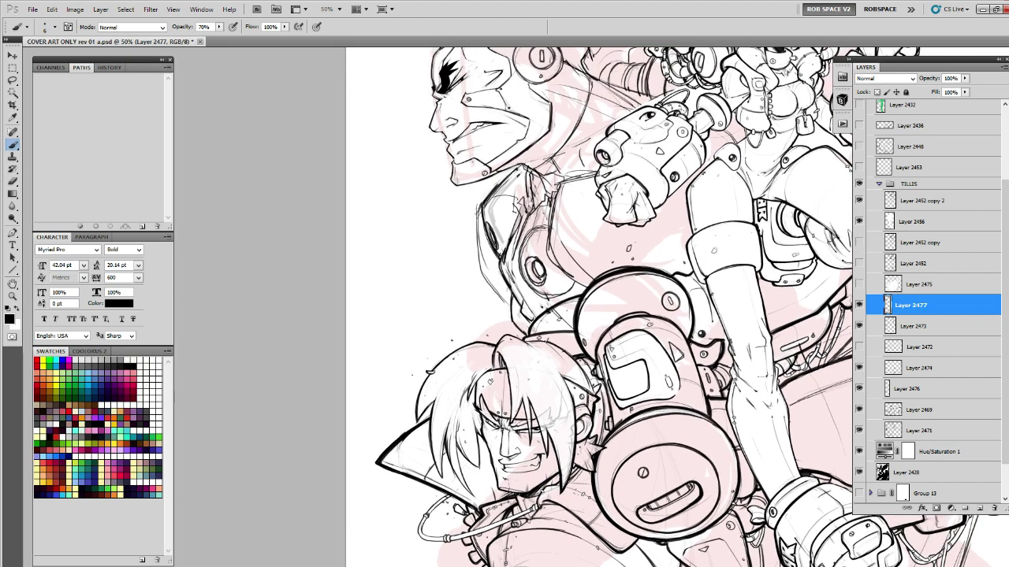
Sketch a line from the shoulder plate's lower tip towards the grinning man's hair, erasing the stray strokes and redrawing it as a short curve.
mouse_move(476, 204)
mouse_down()
mouse_move(484, 271)
mouse_move(509, 304)
mouse_move(512, 285)
mouse_move(478, 311)
mouse_up()
drag(509, 274, 457, 330)
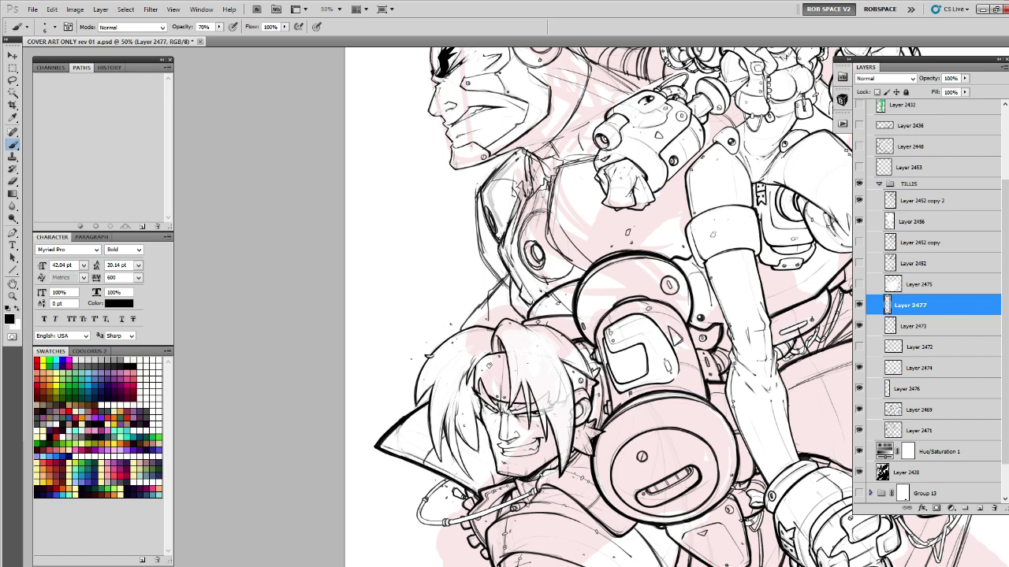
drag(509, 274, 477, 309)
mouse_move(636, 314)
mouse_down()
mouse_move(596, 422)
mouse_move(613, 200)
mouse_up()
key(e)
drag(436, 207, 480, 167)
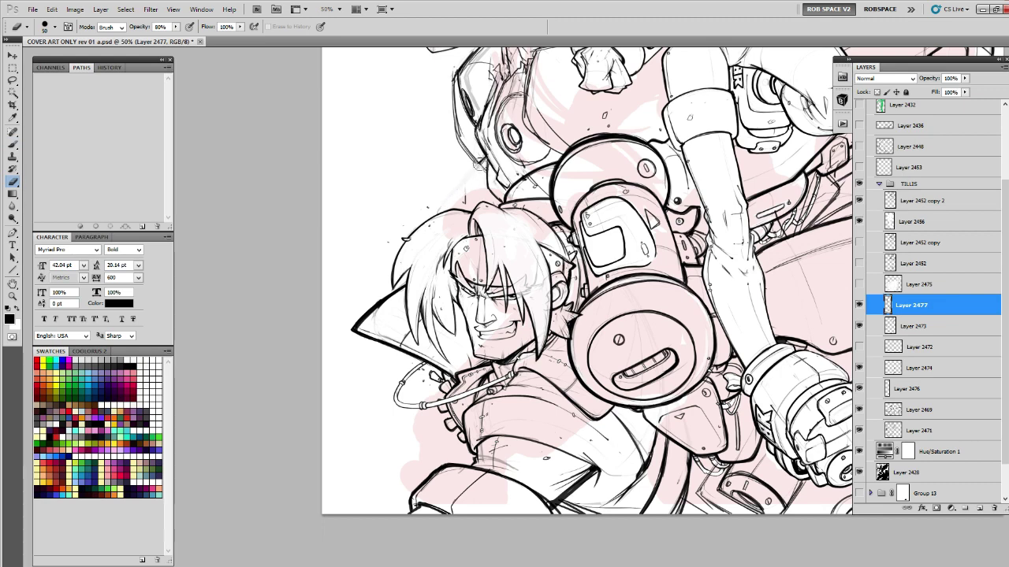
key(b)
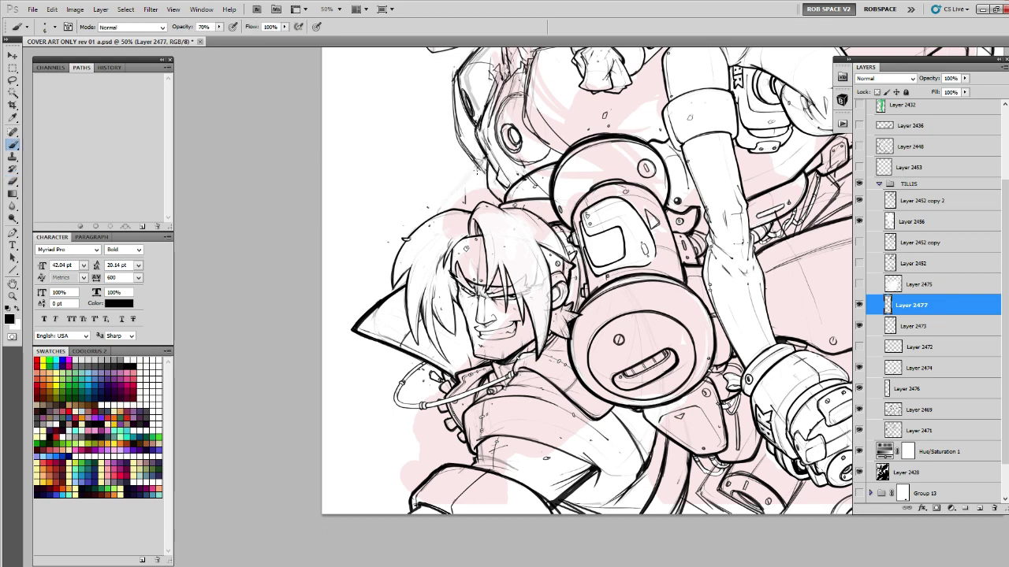
drag(477, 171, 467, 206)
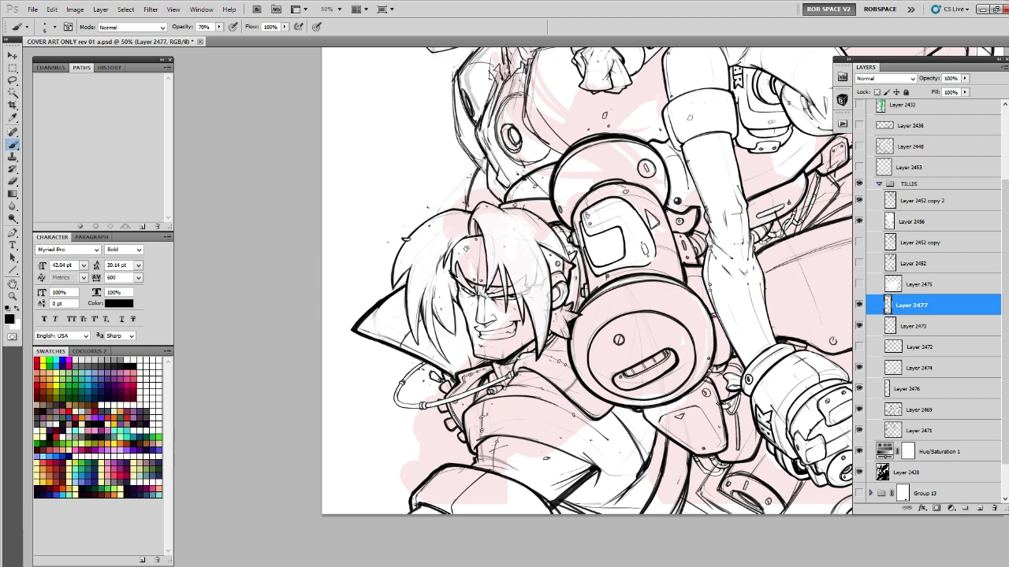
mouse_move(423, 346)
mouse_down()
mouse_move(447, 334)
mouse_move(440, 384)
mouse_move(360, 407)
mouse_up()
key(ctrl+z)
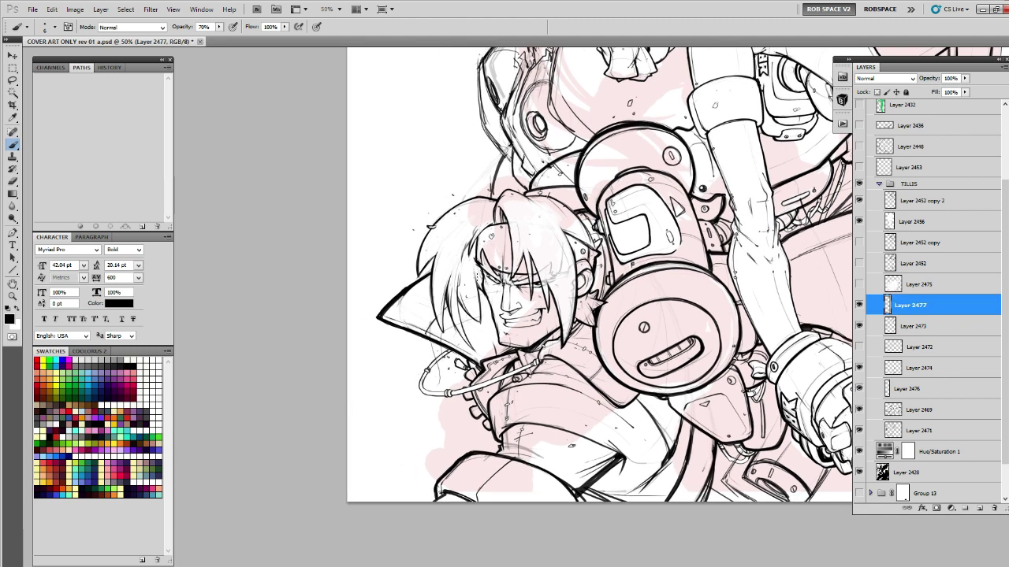
mouse_move(413, 332)
mouse_down()
mouse_move(386, 389)
mouse_move(446, 453)
mouse_move(370, 394)
mouse_move(457, 386)
mouse_up()
key(ctrl+z)
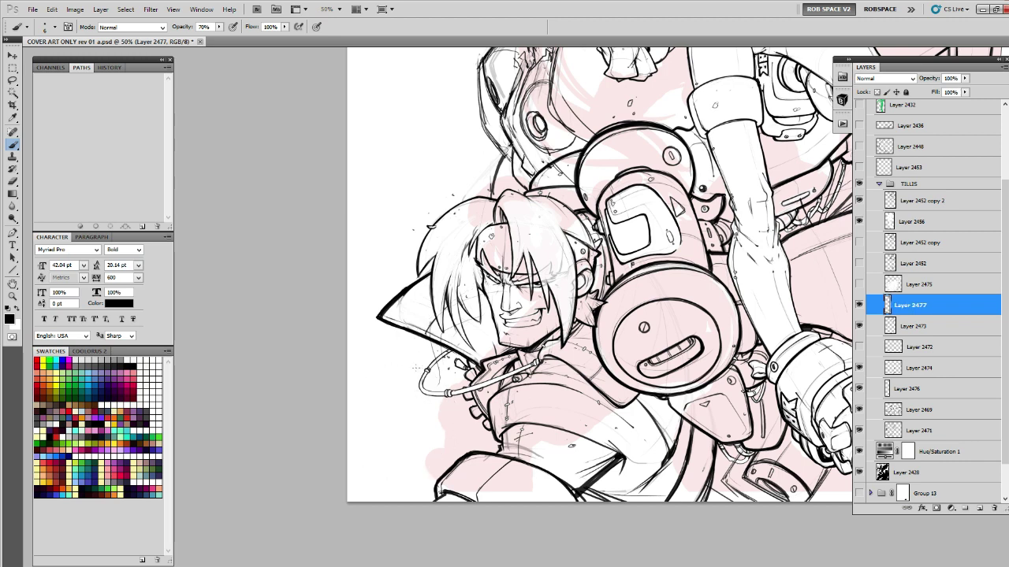
Sketch long curved guide lines for a large rounded form below the jacket's pointed collar, reaching the canvas's edge.
drag(541, 386, 525, 416)
drag(492, 179, 446, 277)
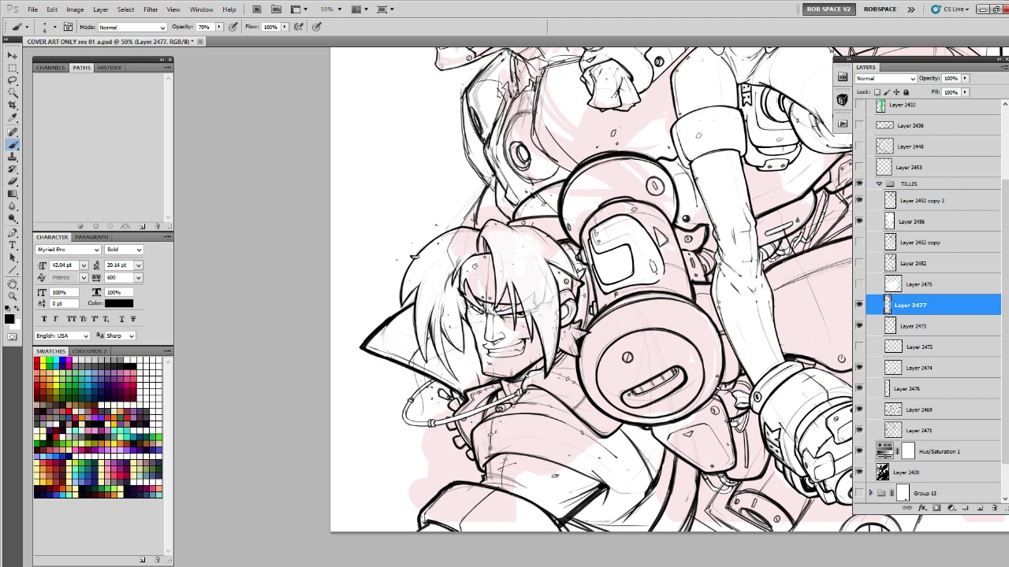
drag(404, 329, 364, 458)
drag(413, 379, 418, 367)
drag(455, 282, 344, 402)
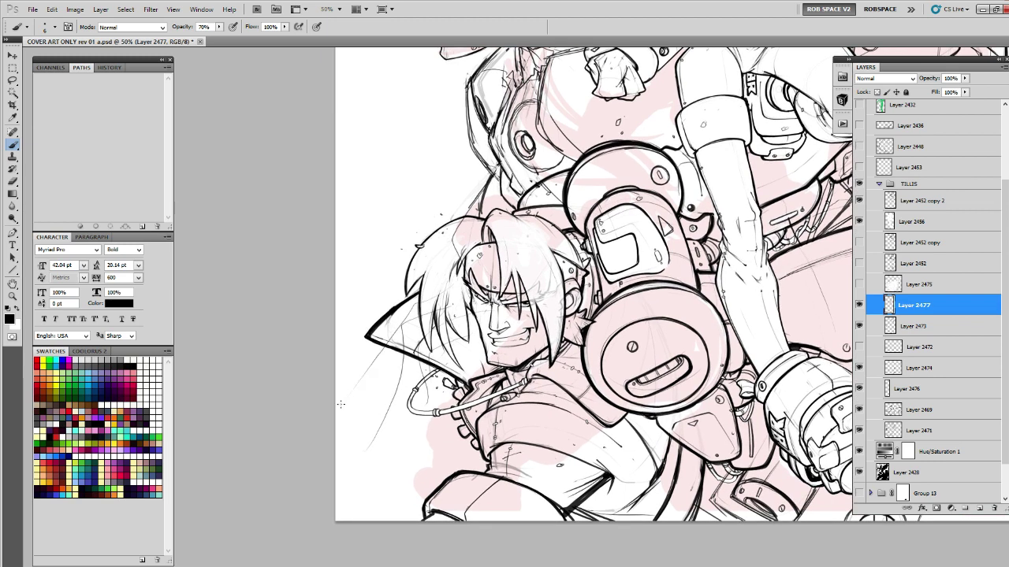
mouse_move(400, 352)
mouse_down()
mouse_move(327, 427)
mouse_move(465, 473)
mouse_move(375, 506)
mouse_move(356, 493)
mouse_up()
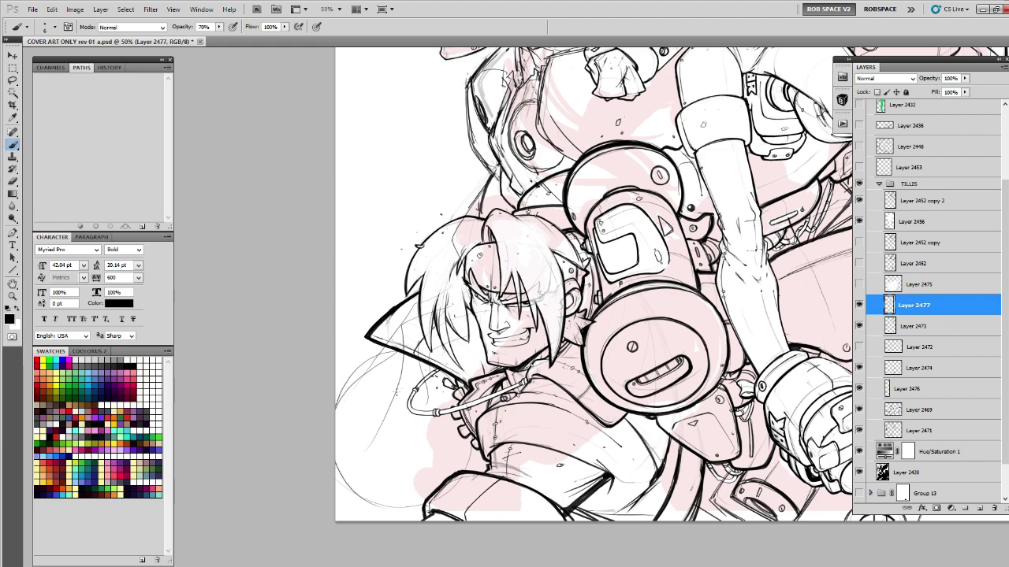
Rough in the rounded segments and blocky inner shapes of the large form beside the collar cable.
drag(401, 389, 380, 408)
drag(400, 414, 364, 339)
mouse_move(361, 315)
mouse_down()
mouse_move(341, 348)
mouse_move(362, 309)
mouse_move(387, 376)
mouse_move(336, 319)
mouse_up()
mouse_move(349, 270)
mouse_down()
mouse_move(299, 340)
mouse_move(319, 360)
mouse_up()
mouse_move(348, 322)
mouse_down()
mouse_move(319, 289)
mouse_move(277, 294)
mouse_move(288, 372)
mouse_move(329, 374)
mouse_move(273, 326)
mouse_up()
mouse_move(310, 411)
mouse_down()
mouse_move(337, 397)
mouse_move(337, 353)
mouse_move(347, 411)
mouse_move(336, 354)
mouse_move(373, 384)
mouse_move(400, 346)
mouse_up()
mouse_move(304, 314)
mouse_down()
mouse_move(348, 351)
mouse_move(318, 327)
mouse_up()
drag(343, 268, 294, 299)
mouse_move(292, 288)
mouse_down()
mouse_move(343, 244)
mouse_move(372, 300)
mouse_up()
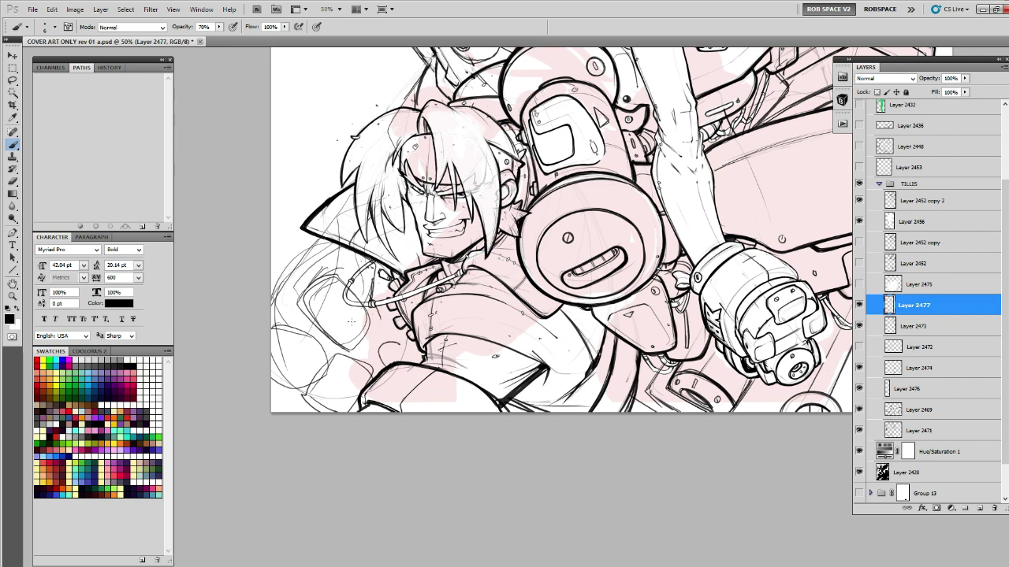
Strengthen the sketched form's outer contour and segment edges between the pointed collar and the canvas's bottom edge.
mouse_move(305, 327)
mouse_down()
mouse_move(327, 362)
mouse_move(267, 333)
mouse_move(290, 344)
mouse_up()
drag(281, 302, 279, 326)
drag(301, 263, 282, 304)
drag(325, 238, 273, 291)
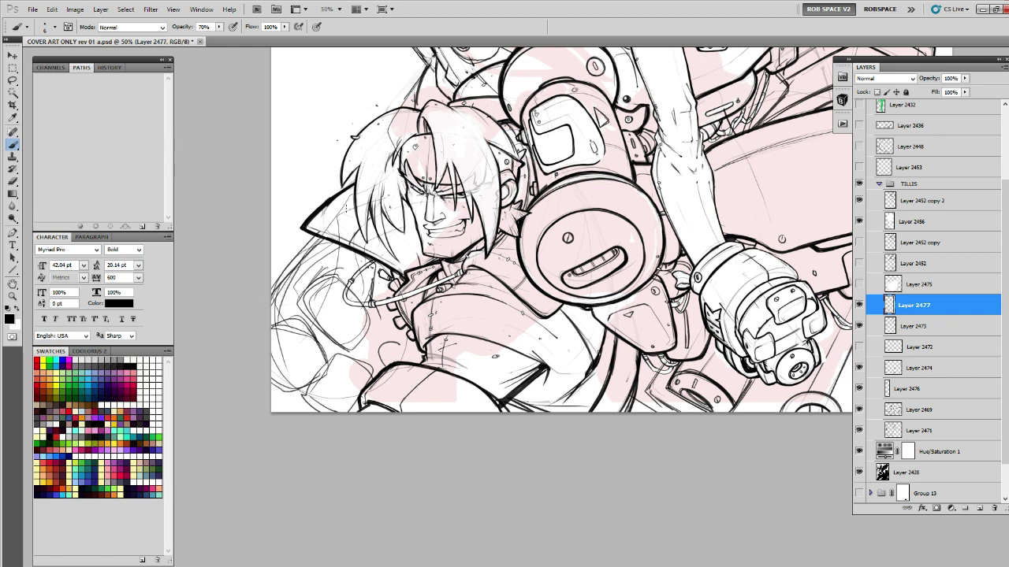
drag(374, 376, 417, 351)
Erase part of the diagonal sketch line between the shoulder plate and the grinning man's hair.
drag(442, 260, 448, 451)
key(e)
drag(424, 296, 438, 246)
key(b)
key(e)
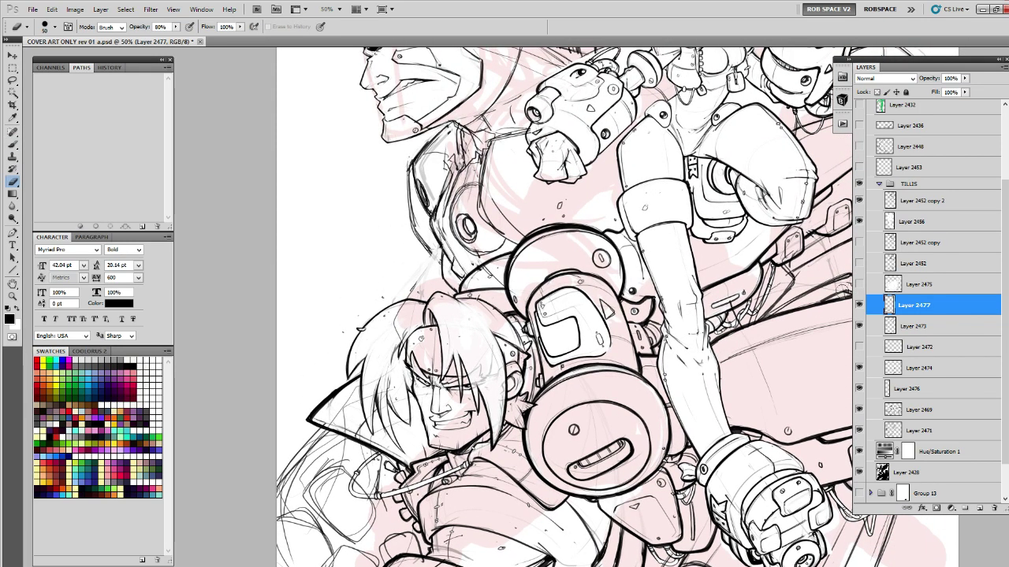
Erase and redraw the shoulder plate's inner lines and oval openings on Layer 2473, and merge Layer 2477 into it.
click(884, 324)
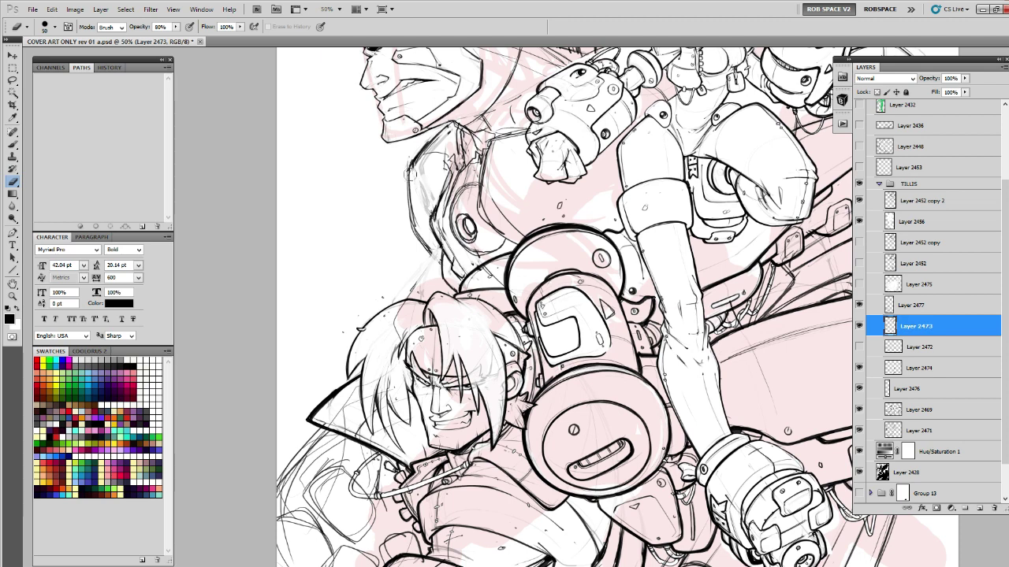
key(b)
mouse_move(421, 153)
mouse_down()
mouse_move(411, 219)
mouse_move(420, 234)
mouse_up()
drag(420, 183, 438, 265)
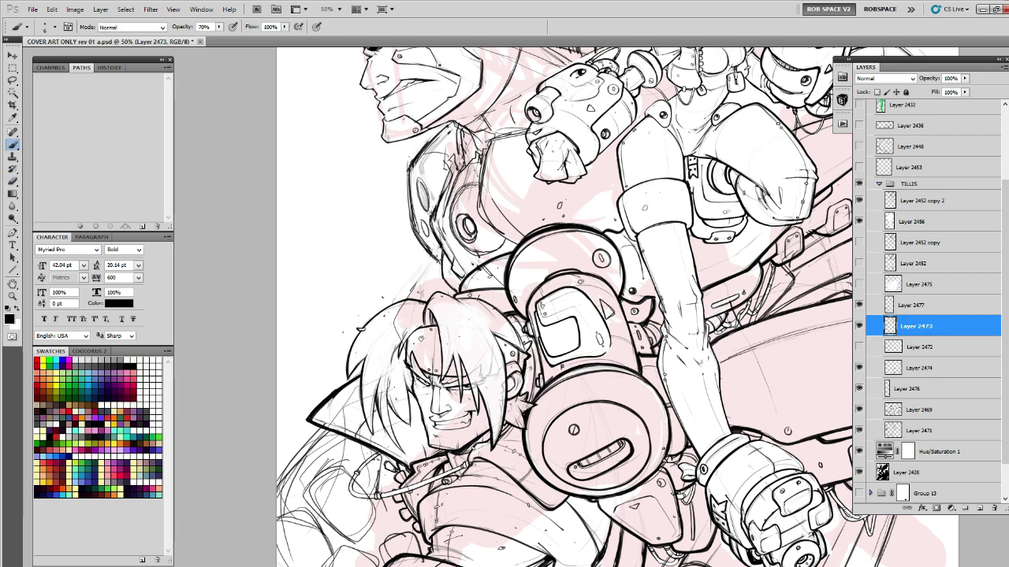
key(e)
drag(422, 165, 417, 256)
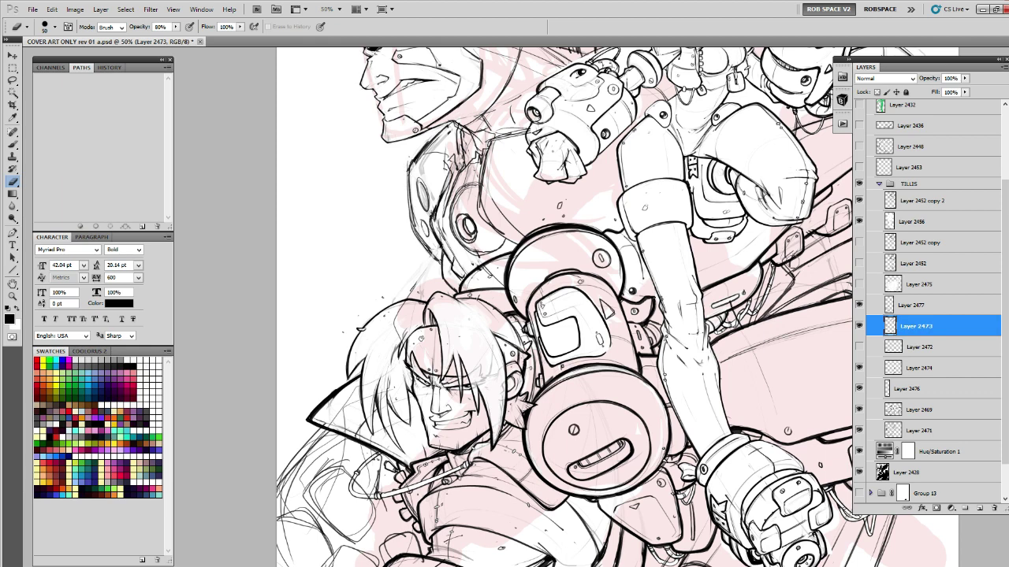
click(899, 305)
key(ctrl+e)
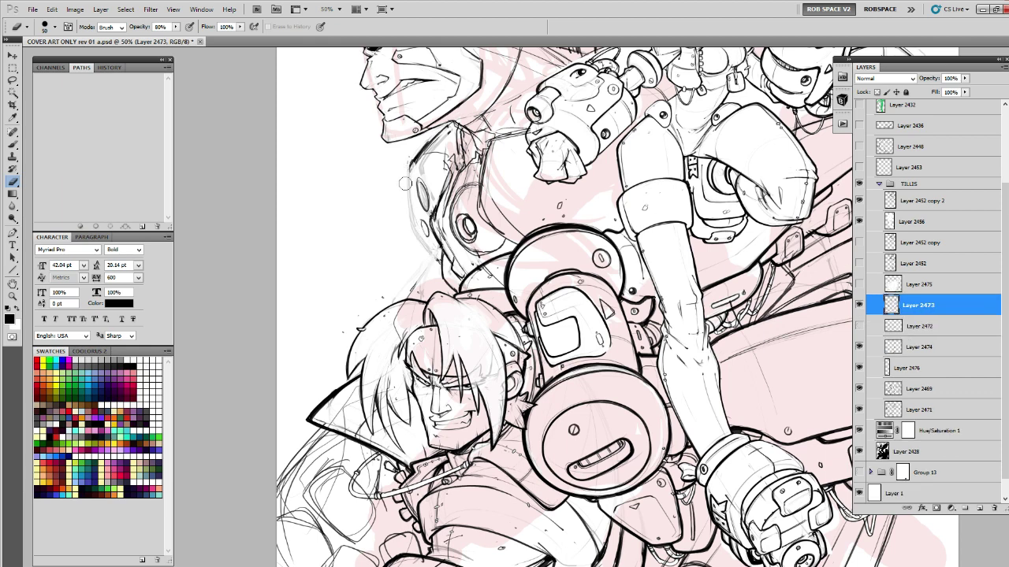
Redraw the shoulder plate's outer edge in black and the diagonal line running from it down to the hair.
key(b)
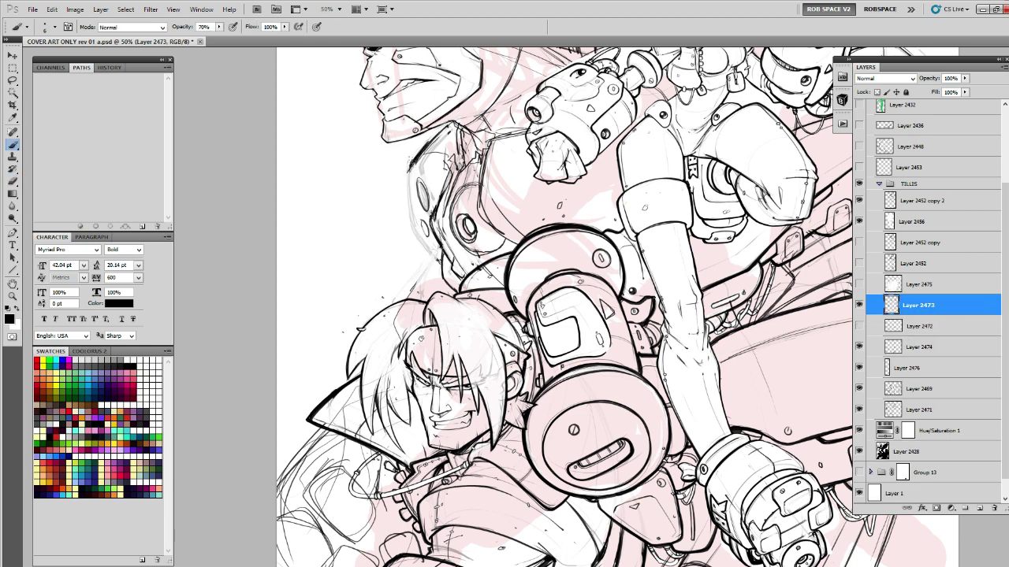
mouse_move(410, 158)
mouse_down()
mouse_move(410, 232)
mouse_move(444, 262)
mouse_up()
drag(421, 258, 440, 230)
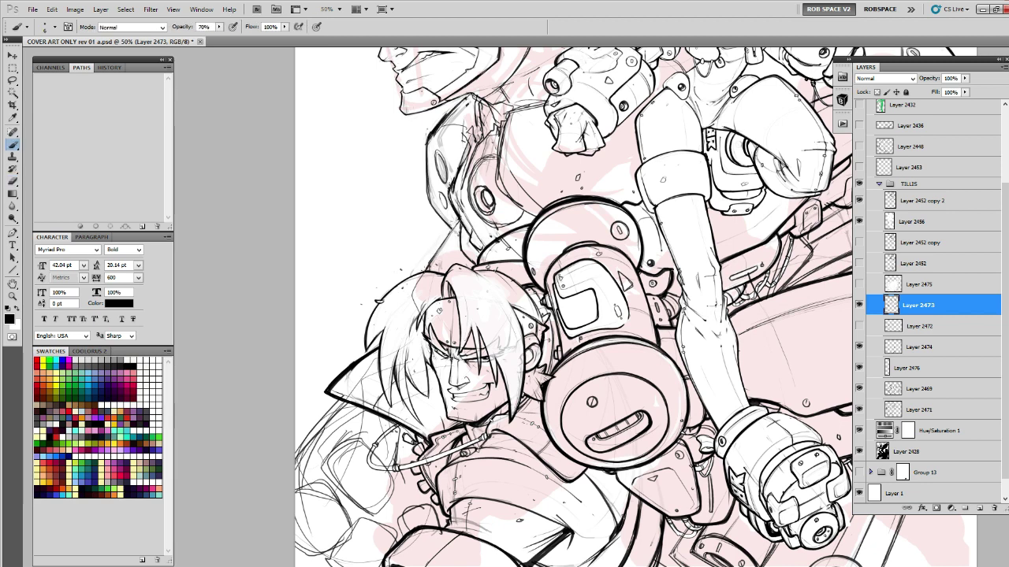
drag(447, 237, 425, 268)
mouse_move(437, 258)
mouse_down()
mouse_move(462, 268)
mouse_move(453, 231)
mouse_up()
Darken the oval openings in the shoulder plate and add another one near its upper end.
ctrl+click(448, 167)
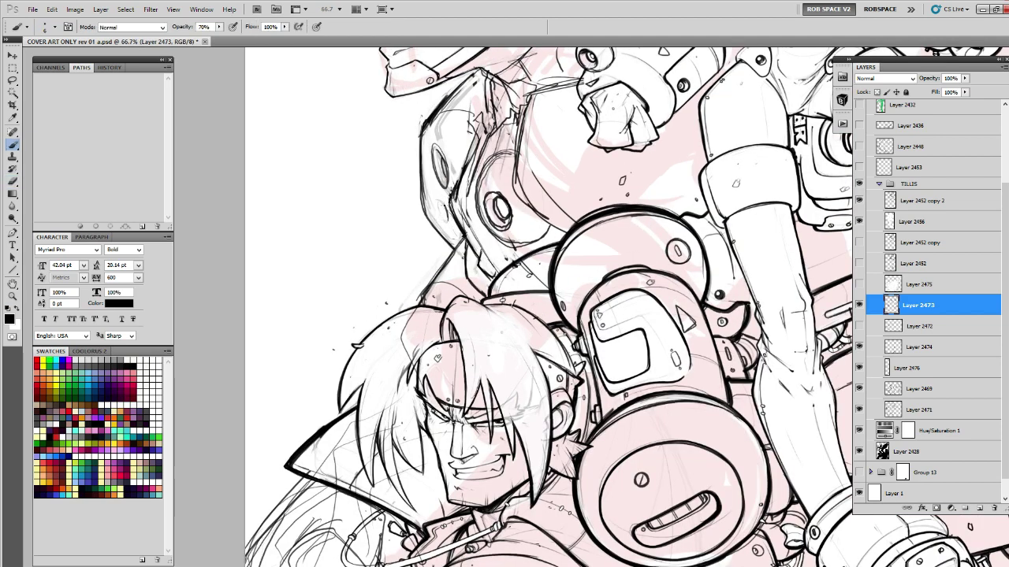
drag(437, 198, 446, 229)
drag(436, 147, 447, 181)
mouse_move(440, 119)
mouse_down()
mouse_move(417, 197)
mouse_move(400, 206)
mouse_move(459, 148)
mouse_up()
key(e)
key(b)
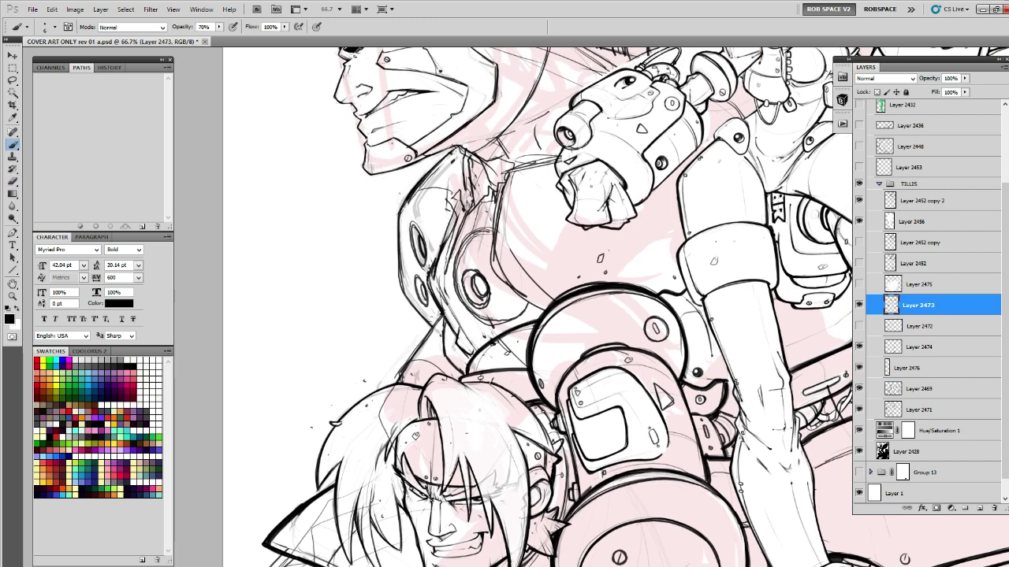
Thicken the underside of the bald man's chin and jawline.
mouse_move(402, 209)
mouse_down()
mouse_move(445, 159)
mouse_move(610, 240)
mouse_up()
key(z)
click(442, 174)
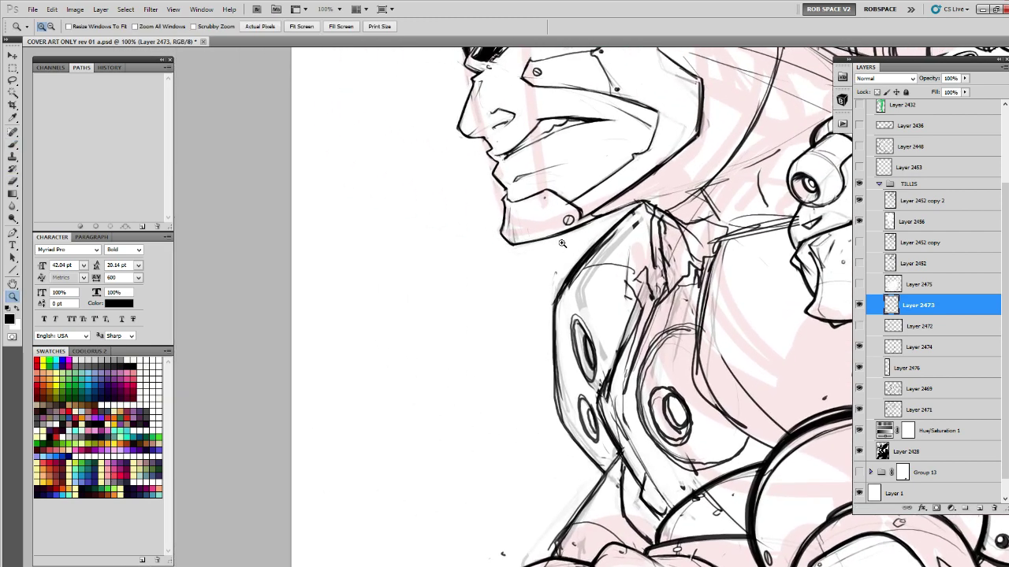
click(563, 245)
key(b)
mouse_move(501, 246)
mouse_down()
mouse_move(467, 243)
mouse_move(511, 249)
mouse_move(596, 205)
mouse_move(470, 247)
mouse_move(624, 197)
mouse_up()
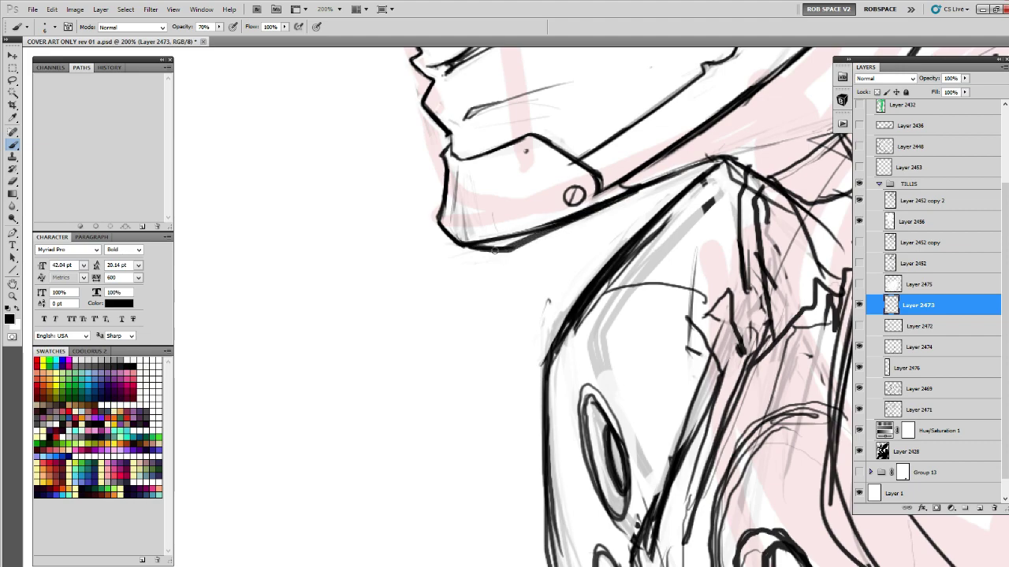
Refine the blocky segment beneath the collar cable and the edge below it on the large sketched form.
key(z)
alt+click(578, 242)
drag(577, 242, 486, 222)
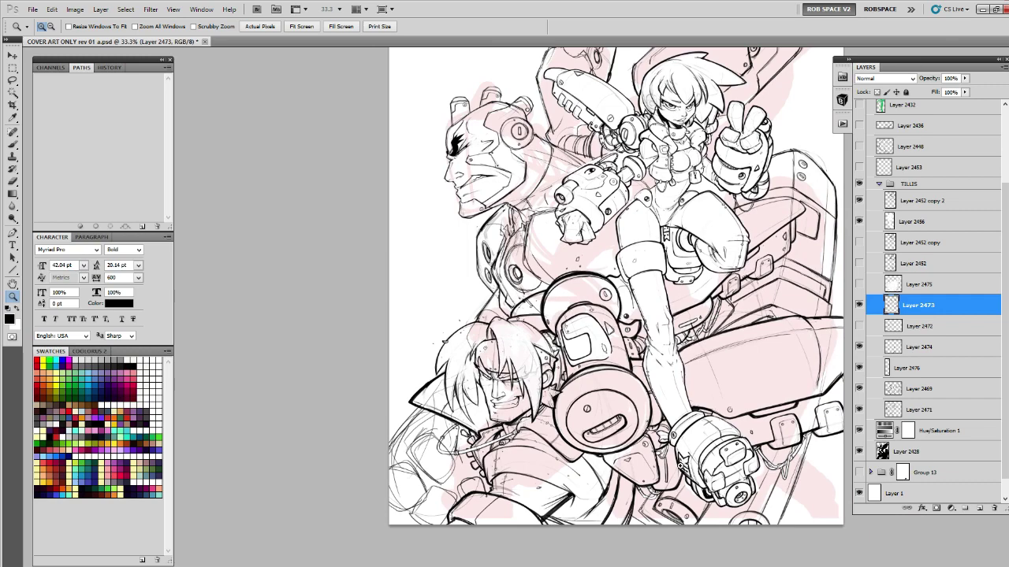
click(644, 446)
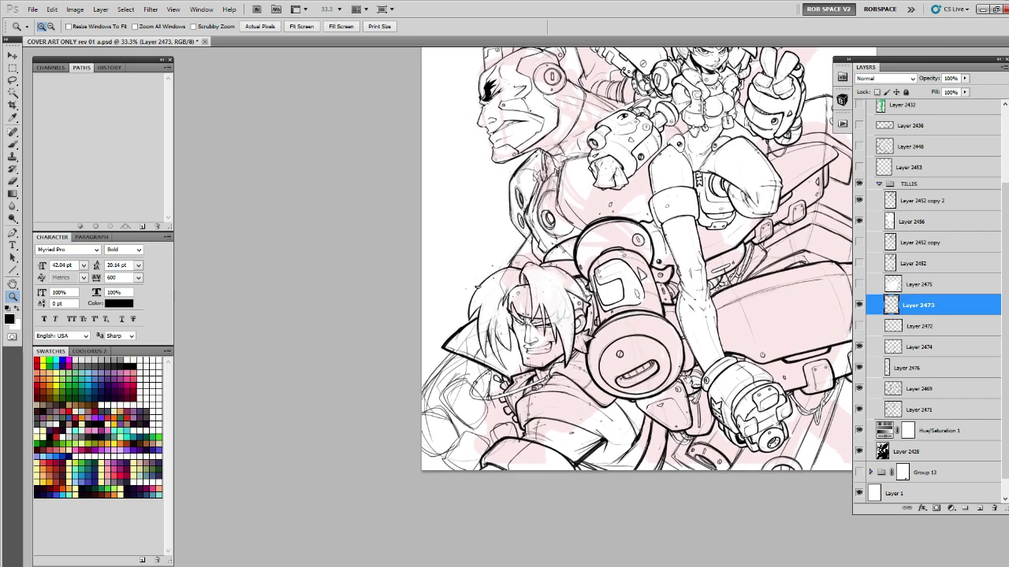
click(502, 364)
key(b)
drag(499, 360, 369, 303)
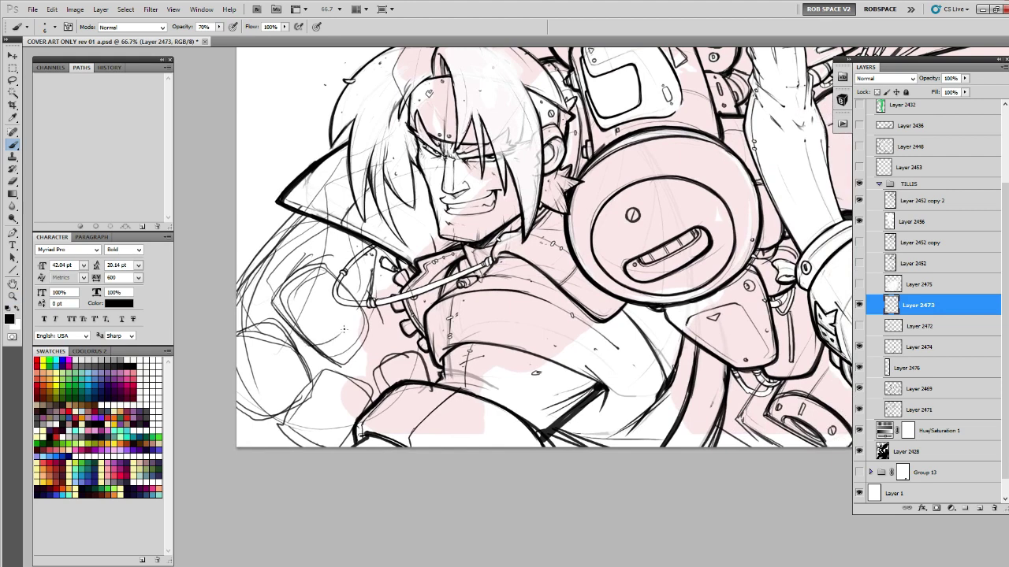
drag(330, 278, 366, 318)
mouse_move(321, 359)
mouse_down()
mouse_move(363, 350)
mouse_move(333, 276)
mouse_move(349, 232)
mouse_move(392, 283)
mouse_move(372, 329)
mouse_move(393, 328)
mouse_move(382, 363)
mouse_up()
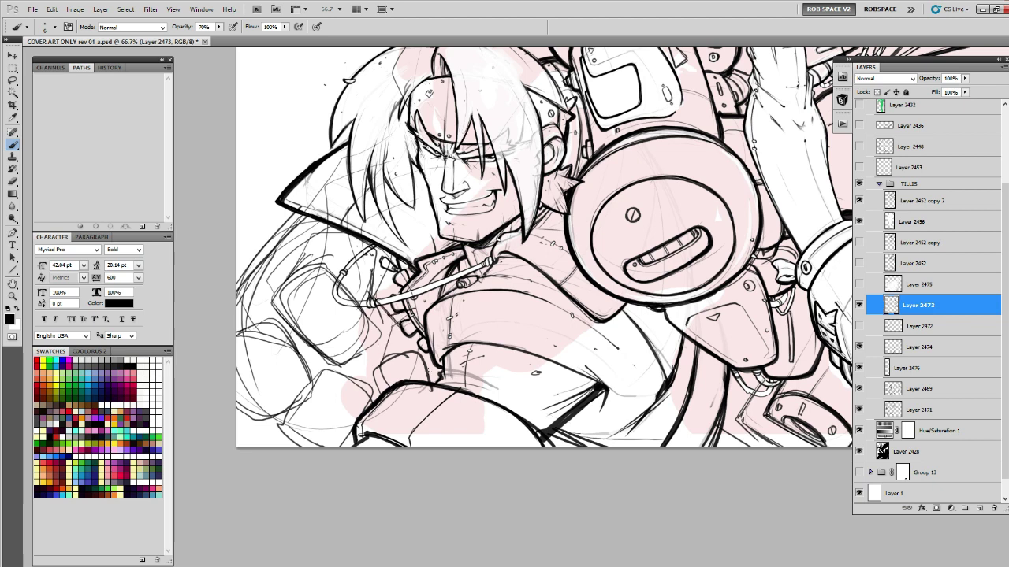
Sketch the lower segments of the large form near the canvas's bottom corner, including a rounded oval face, and firm up the upper block's edge.
drag(315, 375, 278, 425)
mouse_move(317, 386)
mouse_down()
mouse_move(318, 420)
mouse_move(351, 441)
mouse_up()
drag(302, 403, 351, 435)
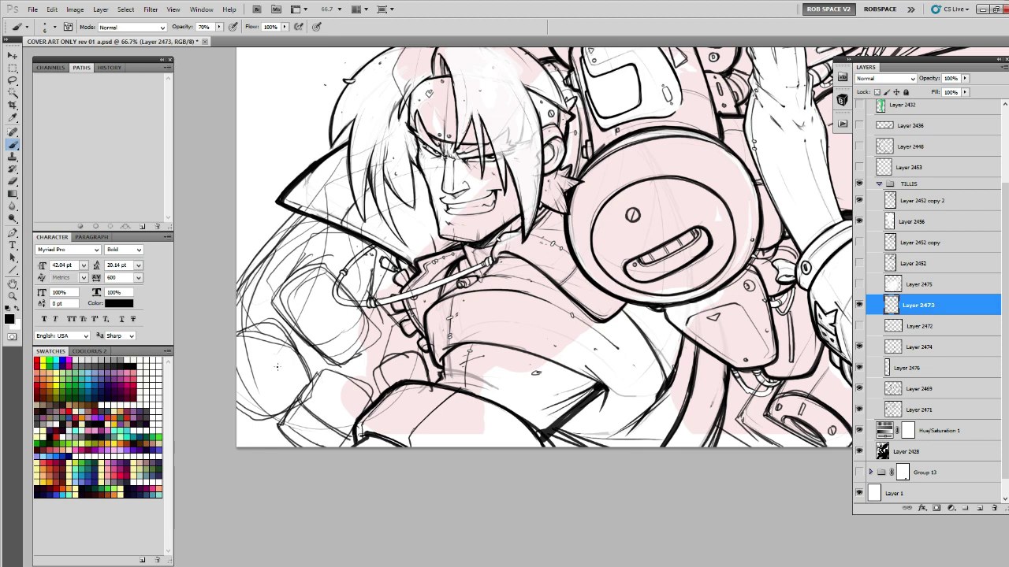
mouse_move(240, 336)
mouse_down()
mouse_move(280, 410)
mouse_move(296, 347)
mouse_move(268, 326)
mouse_up()
mouse_move(268, 328)
mouse_down()
mouse_move(307, 391)
mouse_move(306, 379)
mouse_up()
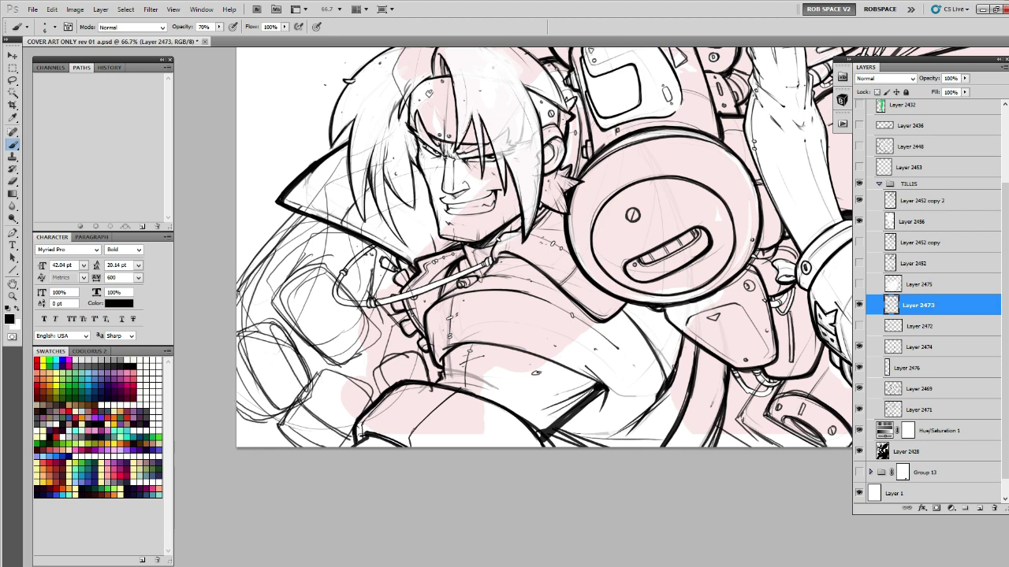
mouse_move(284, 315)
mouse_down()
mouse_move(317, 359)
mouse_move(367, 340)
mouse_move(341, 269)
mouse_up()
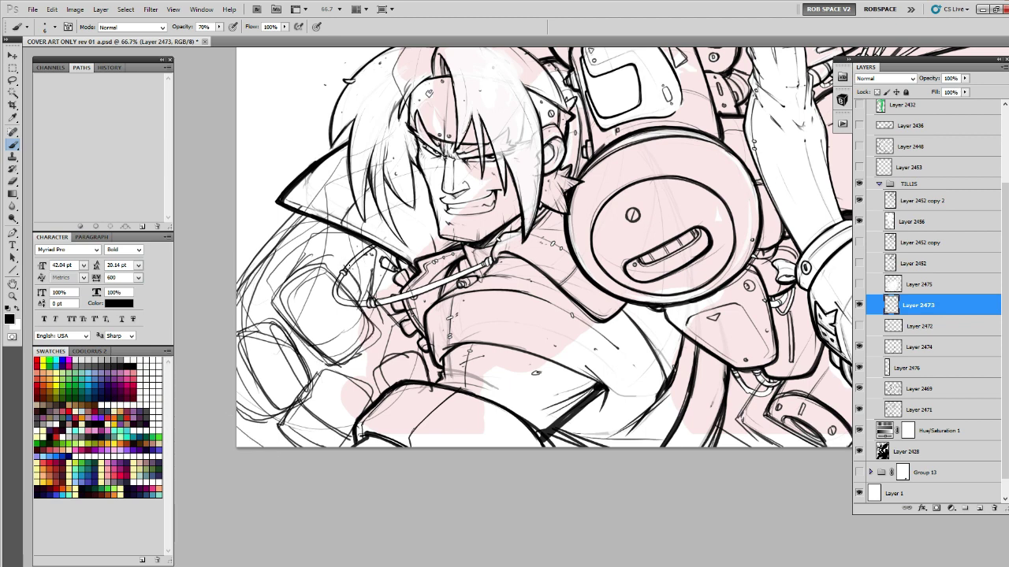
Build up the large form's upper outer contour with long curved strokes just below the pointed collar.
mouse_move(276, 292)
mouse_down()
mouse_move(315, 226)
mouse_move(481, 231)
mouse_up()
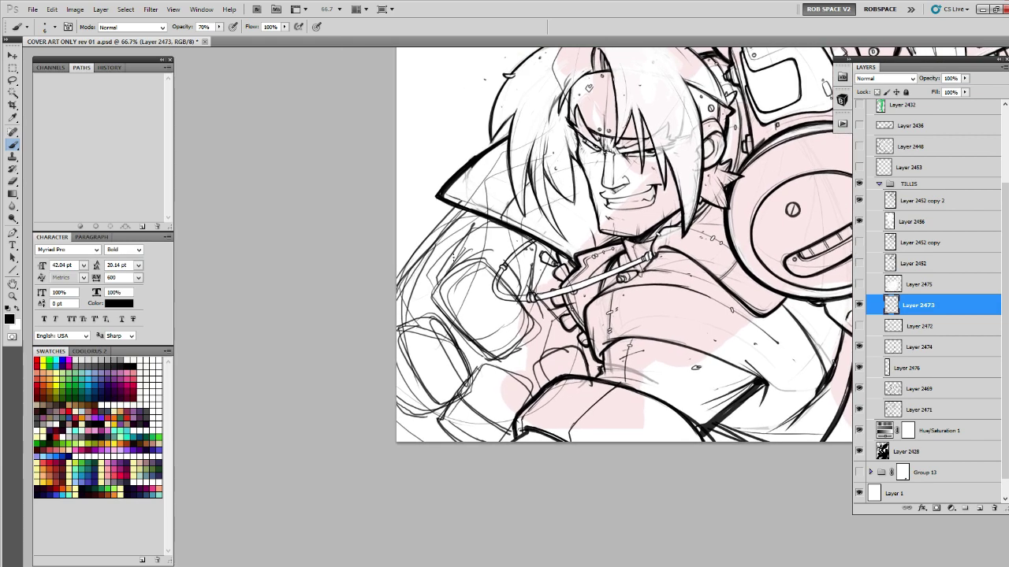
drag(415, 266, 495, 222)
drag(397, 276, 488, 222)
drag(397, 250, 478, 188)
Touch up the upper edge and uppermost oval opening of the bald man's shoulder plate.
mouse_move(592, 188)
mouse_down()
mouse_move(523, 275)
mouse_move(394, 490)
mouse_up()
mouse_move(376, 162)
mouse_down()
mouse_move(377, 236)
mouse_move(398, 277)
mouse_up()
drag(453, 251, 453, 254)
drag(448, 197, 412, 296)
mouse_move(377, 267)
mouse_down()
mouse_move(382, 292)
mouse_move(372, 248)
mouse_move(394, 206)
mouse_up()
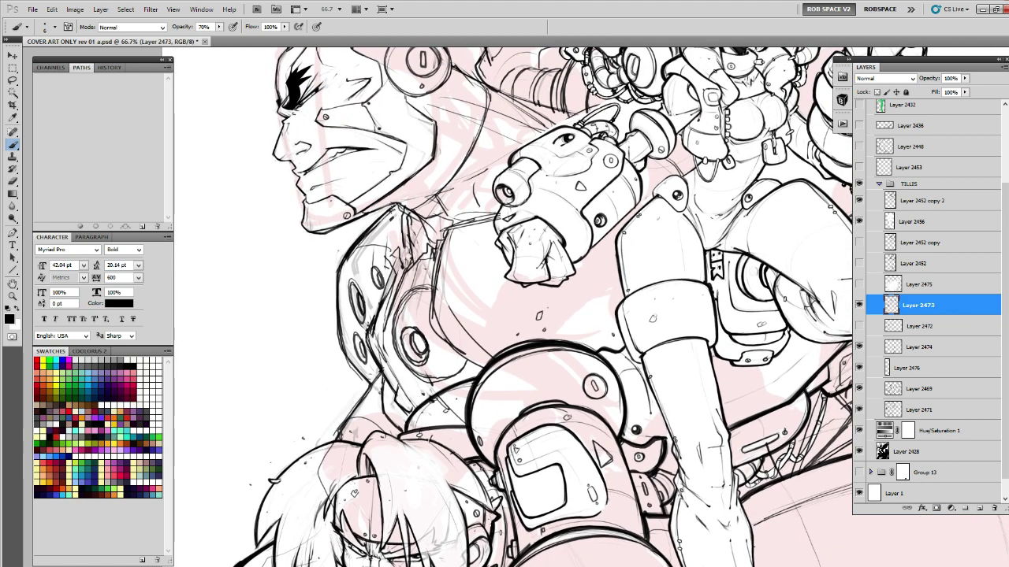
drag(308, 195, 422, 273)
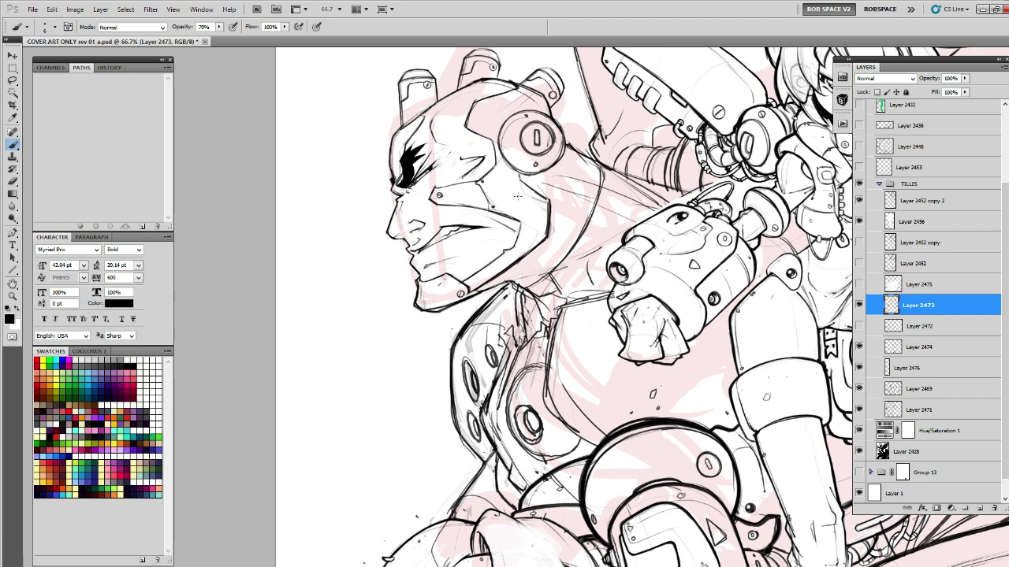
Try small accent strokes along the slanted line beside the black patch on the bald man's eye.
key(z)
double_click(417, 176)
key(b)
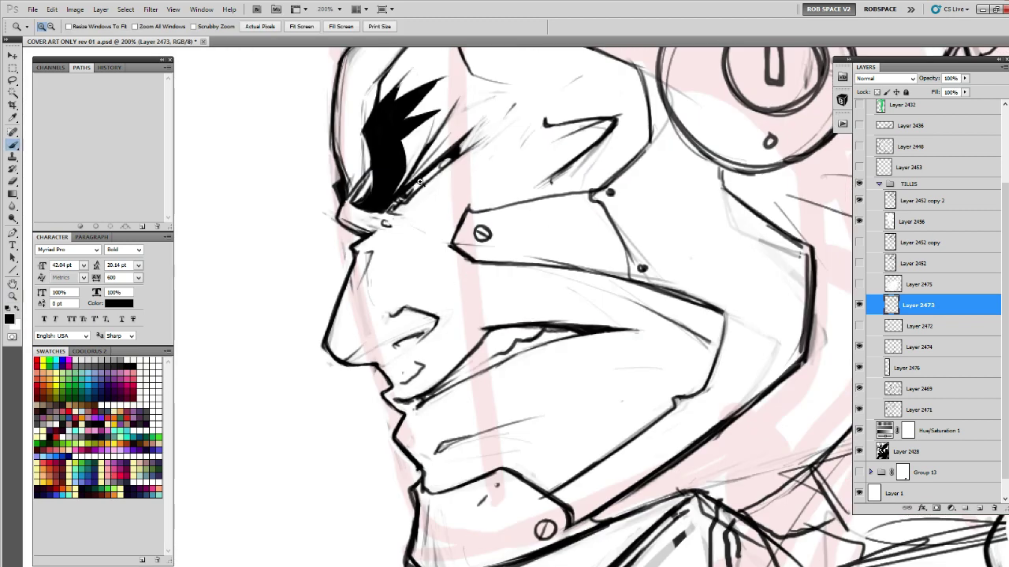
key(x)
key(x)
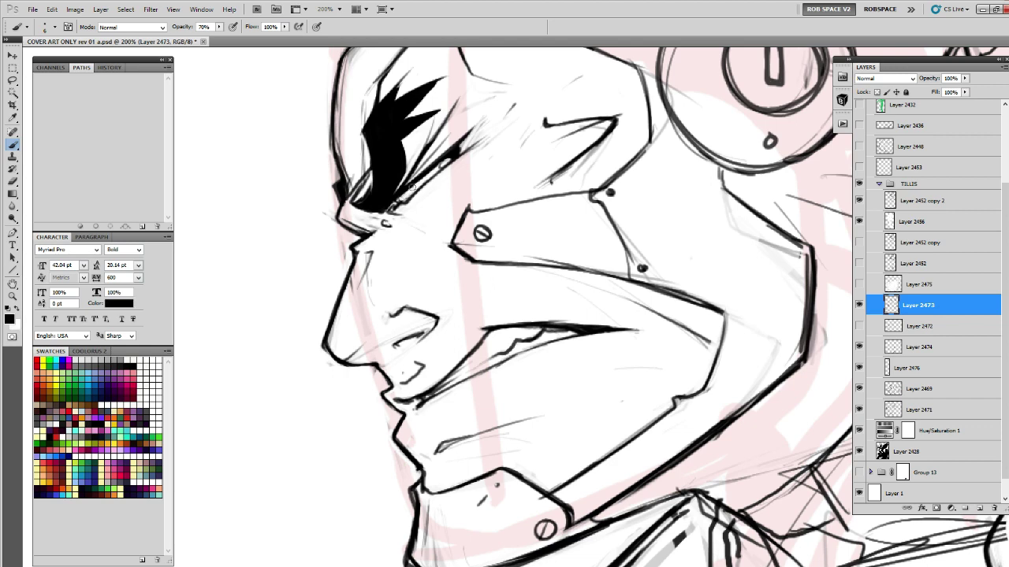
drag(405, 190, 424, 179)
key(ctrl+z)
drag(448, 160, 432, 166)
key(z)
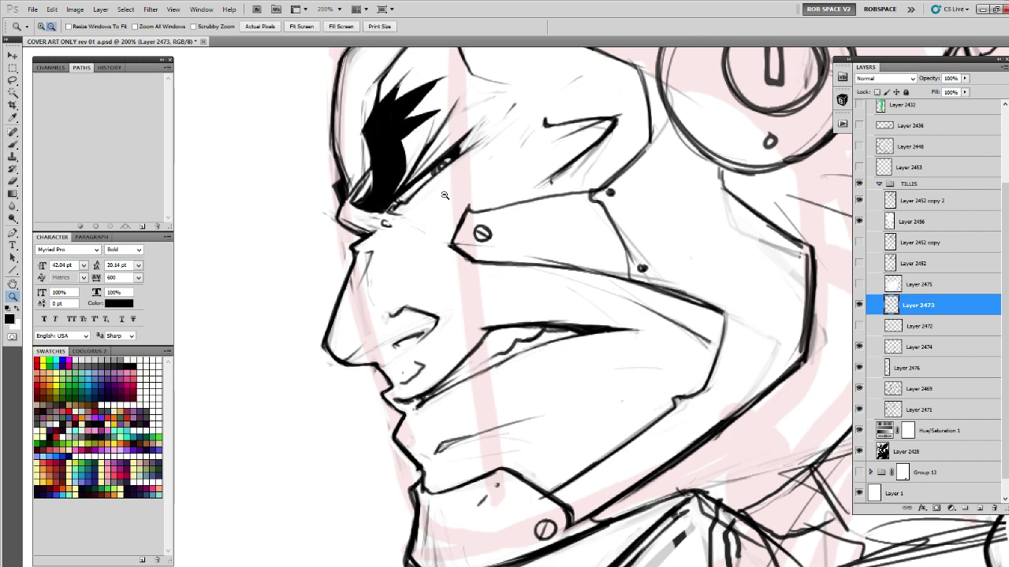
alt+click(446, 194)
alt+click(445, 194)
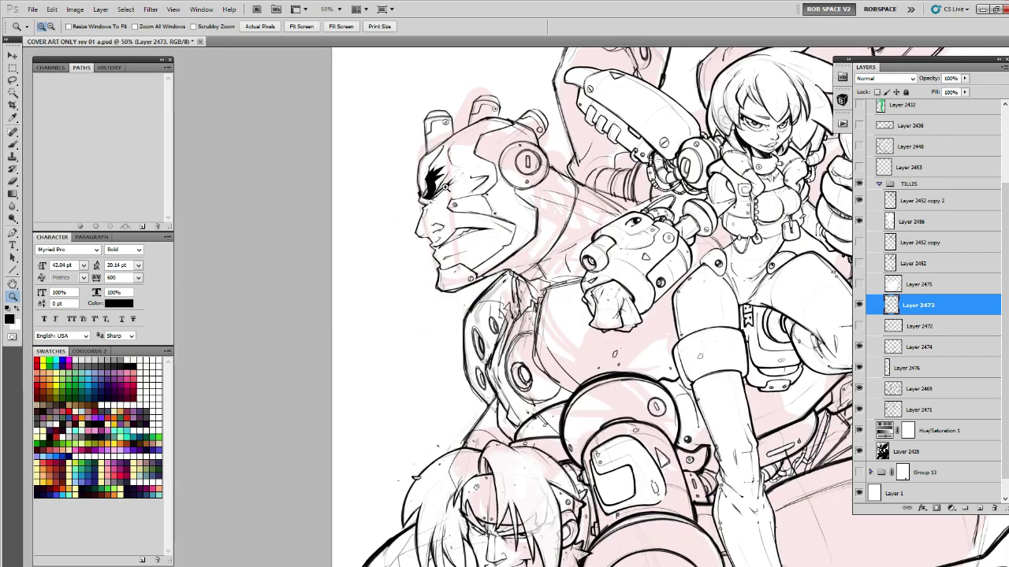
Paint out the heavy slanted accent beside the bald man's black eye patch with white.
click(445, 192)
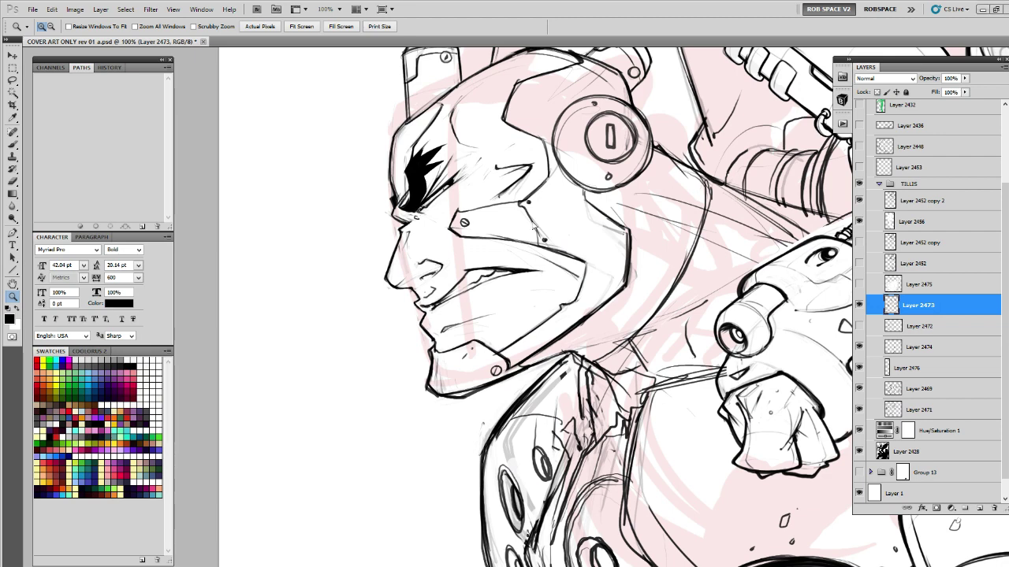
key(b)
key(x)
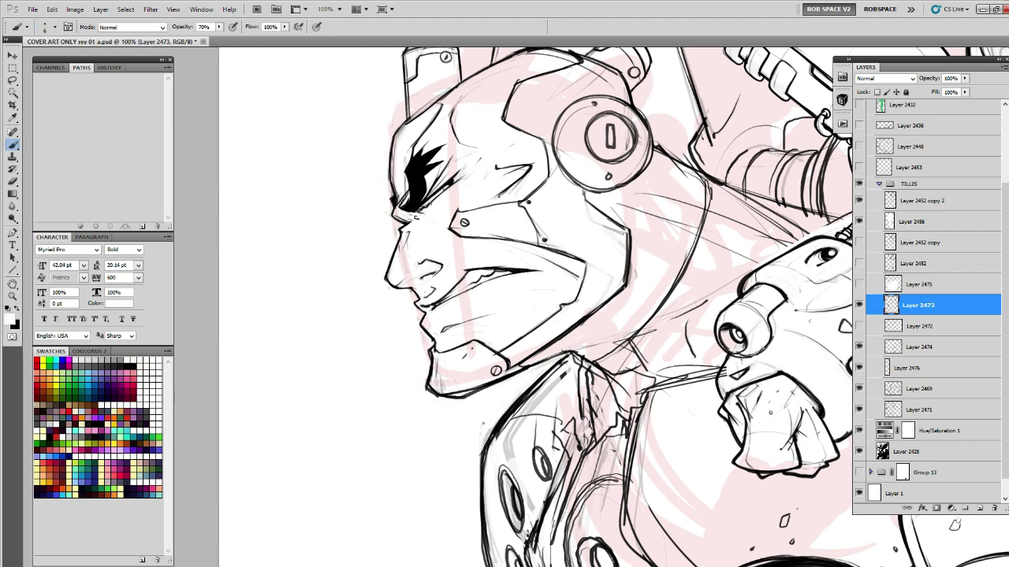
drag(447, 187, 427, 202)
click(860, 305)
click(861, 305)
key(x)
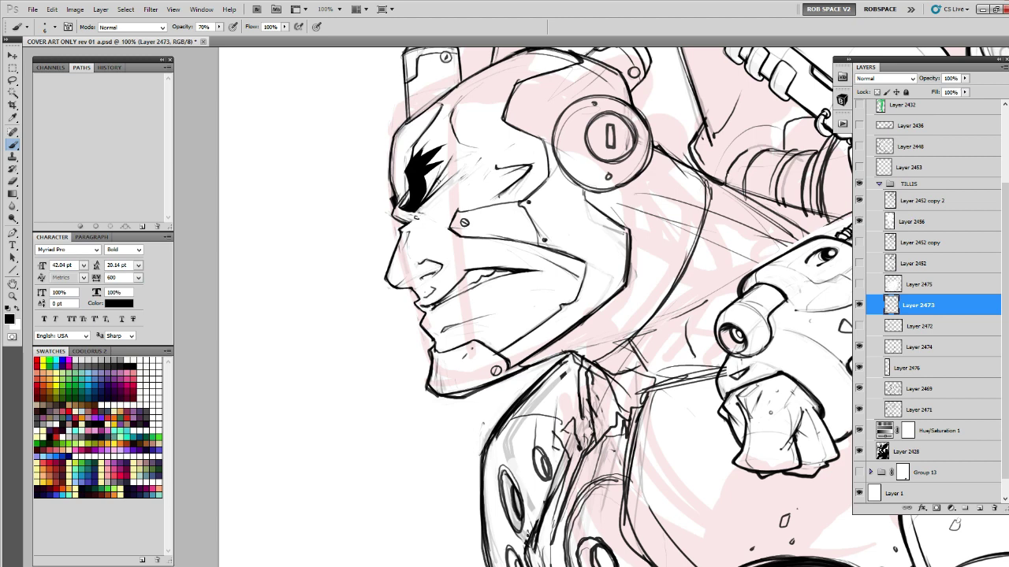
Ink the bald man's near eye with a slanted upper lid, a curved outer edge and a lower lid.
mouse_move(428, 198)
mouse_down()
mouse_move(461, 164)
mouse_move(452, 185)
mouse_up()
drag(427, 202, 431, 200)
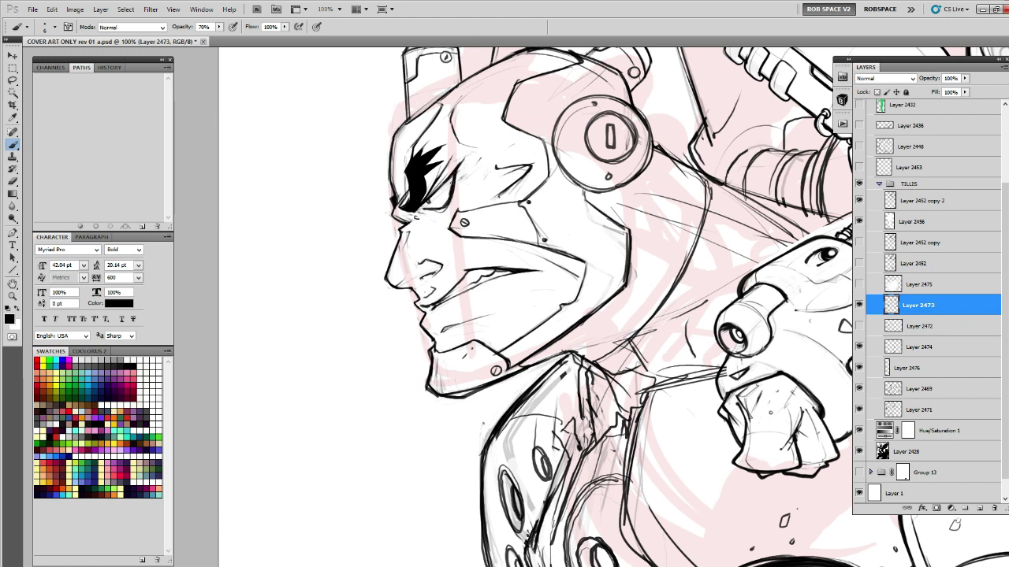
mouse_move(446, 204)
mouse_down()
mouse_move(450, 191)
mouse_move(431, 201)
mouse_up()
Add a small dark pupil in the inner corner of the bald man's eye and refine the eye's outer edge.
key(x)
ctrl+click(432, 197)
ctrl+click(432, 197)
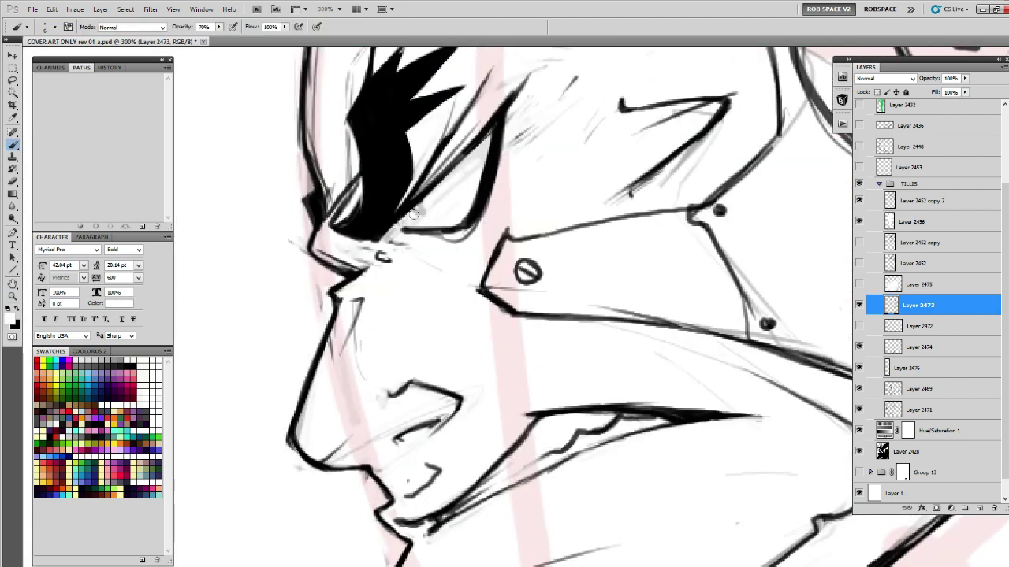
key(x)
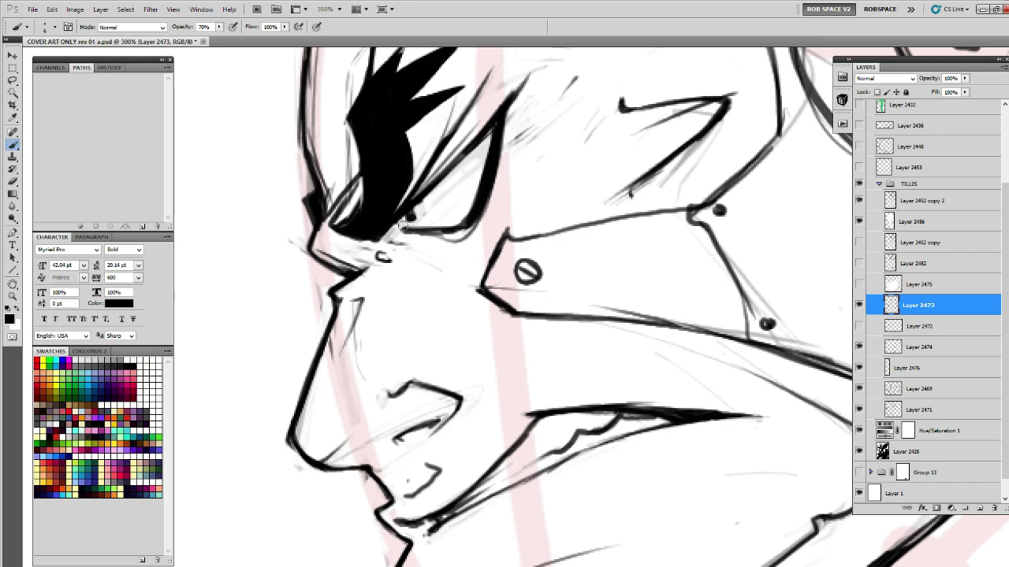
drag(397, 228, 410, 246)
mouse_move(467, 225)
mouse_down()
mouse_move(447, 231)
mouse_move(484, 208)
mouse_move(494, 167)
mouse_up()
drag(505, 120, 492, 225)
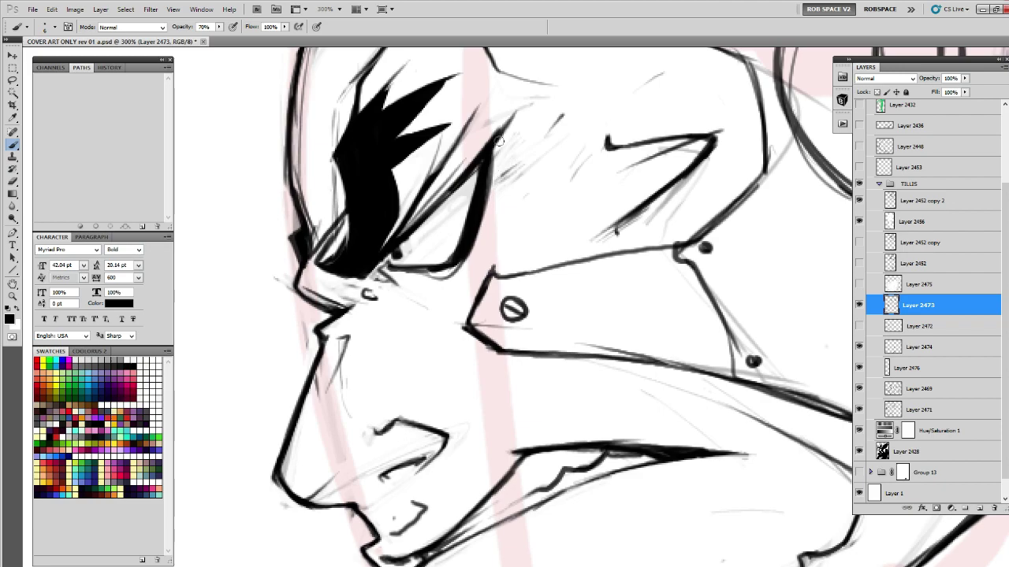
drag(499, 141, 478, 244)
Check the face within the whole composition and toggle layer visibility to find which layer holds the bald man's face lines.
key(z)
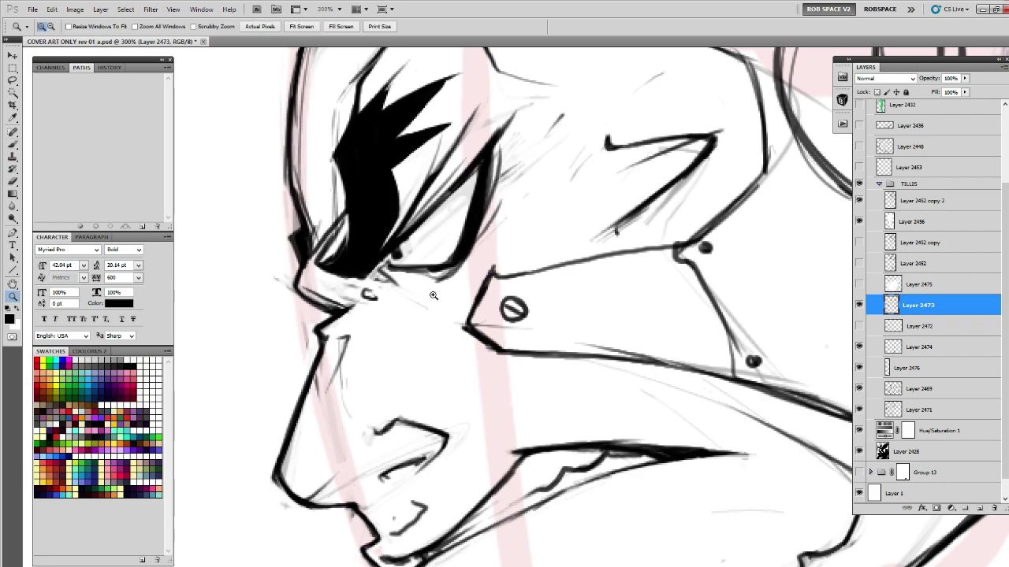
alt+click(437, 298)
alt+click(437, 298)
alt+click(438, 298)
alt+click(438, 298)
drag(550, 317, 473, 138)
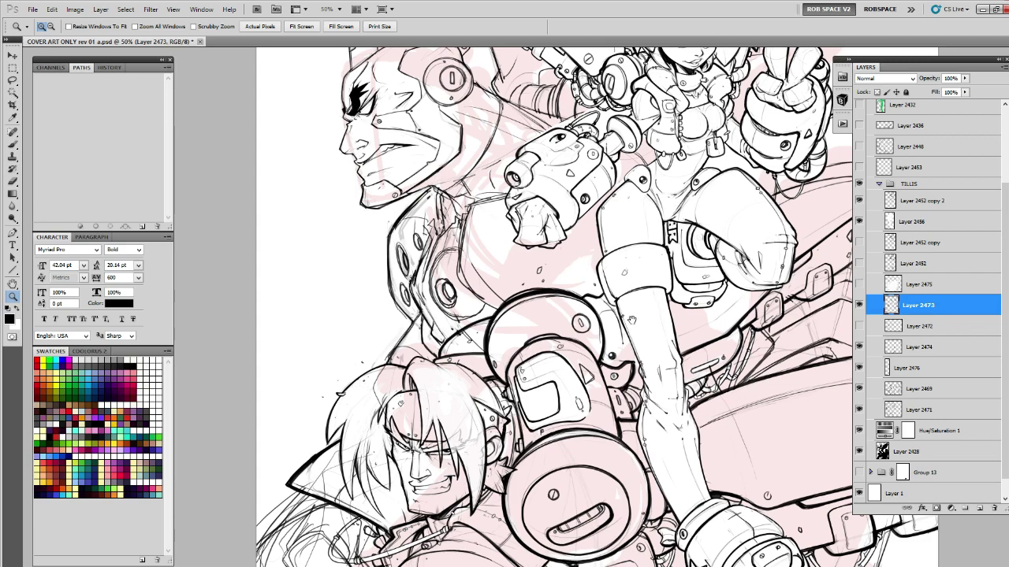
drag(626, 308, 636, 362)
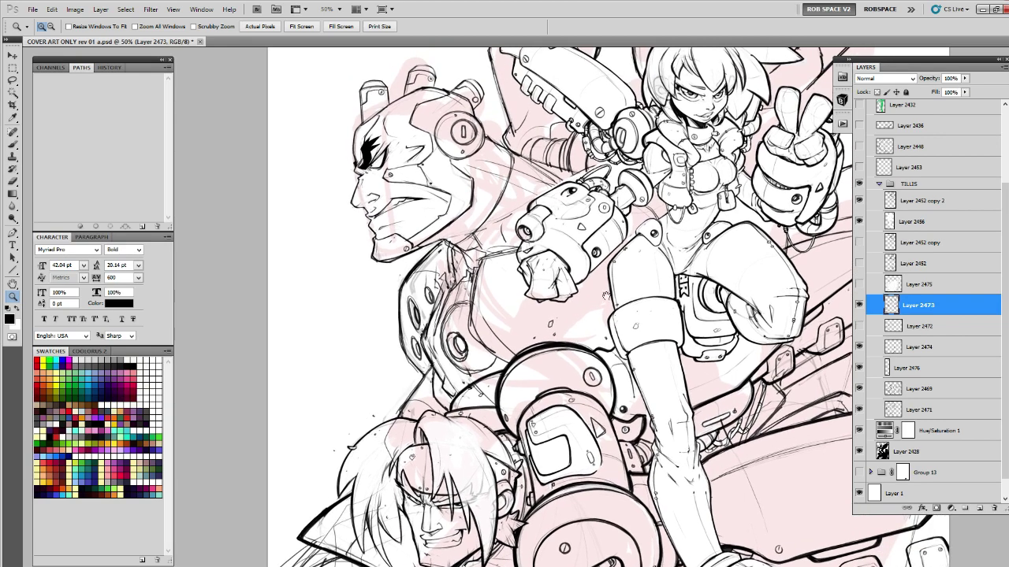
click(418, 142)
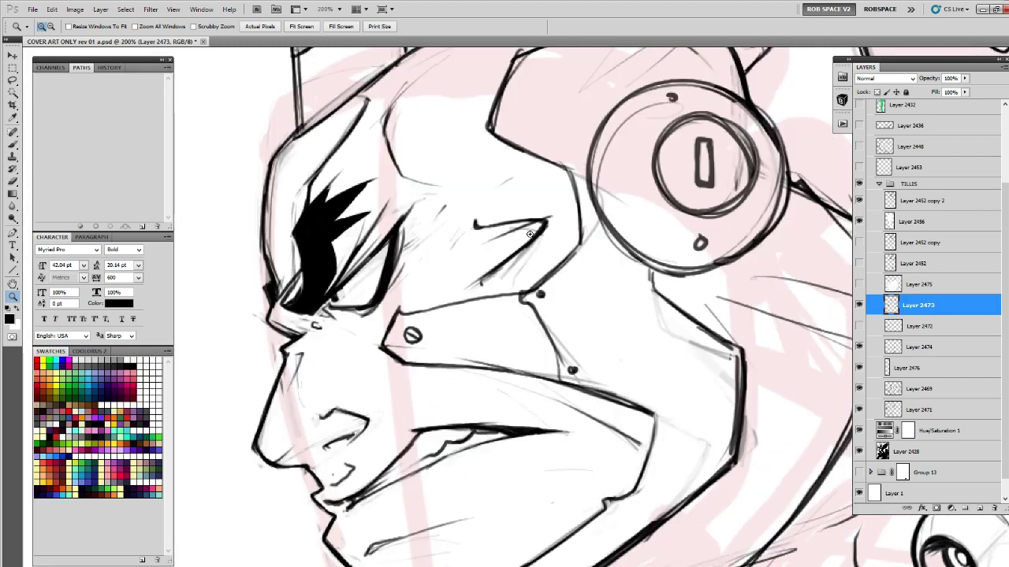
key(l)
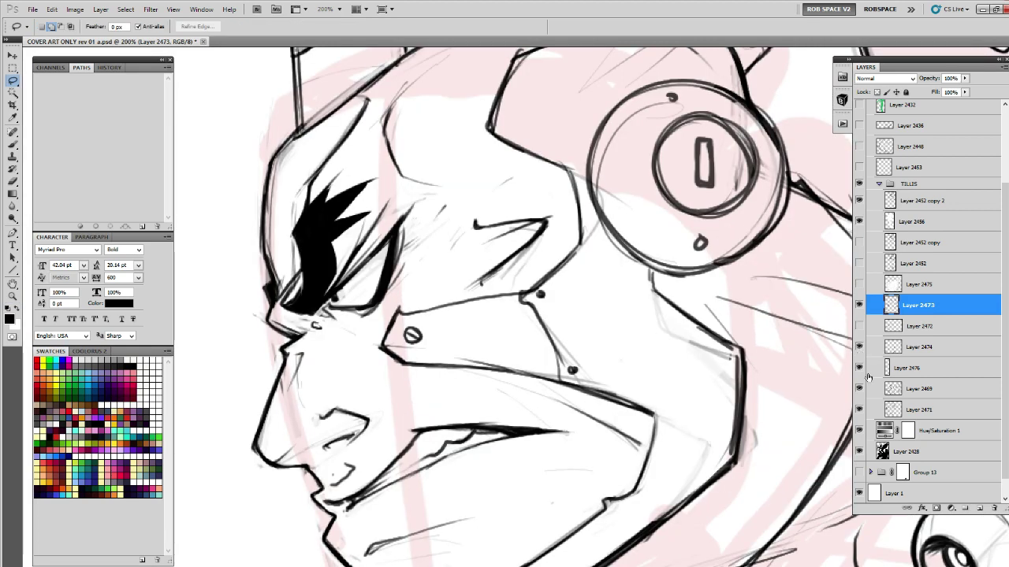
click(859, 306)
click(858, 306)
click(859, 410)
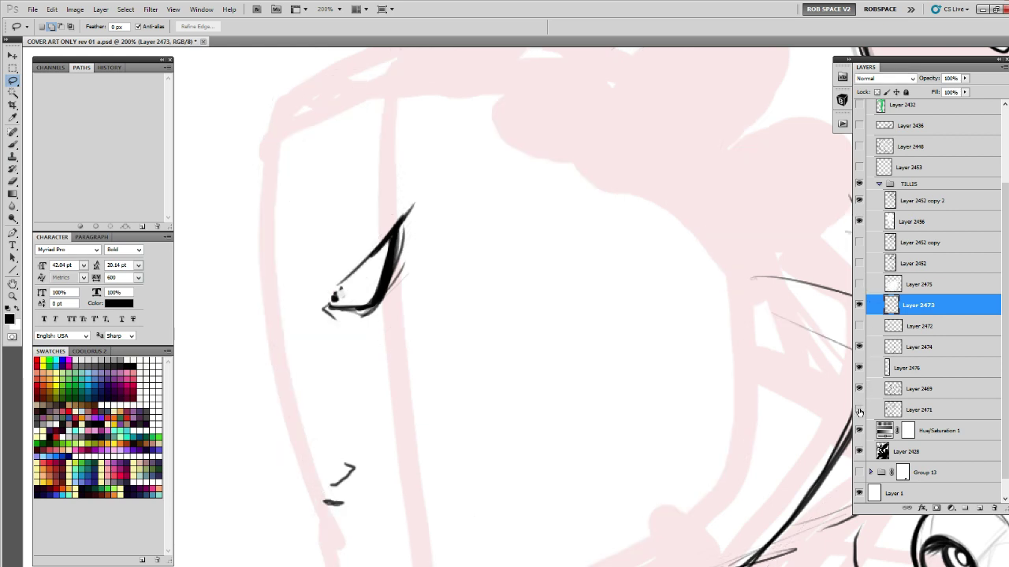
click(859, 410)
Select the angular crease on the bald man's temple, shift it toward the eye, shrink it slightly and rotate it about -6.6 degrees.
mouse_move(501, 204)
mouse_down()
mouse_move(446, 256)
mouse_move(482, 286)
mouse_move(520, 205)
mouse_up()
key(v)
mouse_move(556, 218)
mouse_down()
mouse_move(527, 226)
mouse_move(488, 192)
mouse_up()
key(ctrl+t)
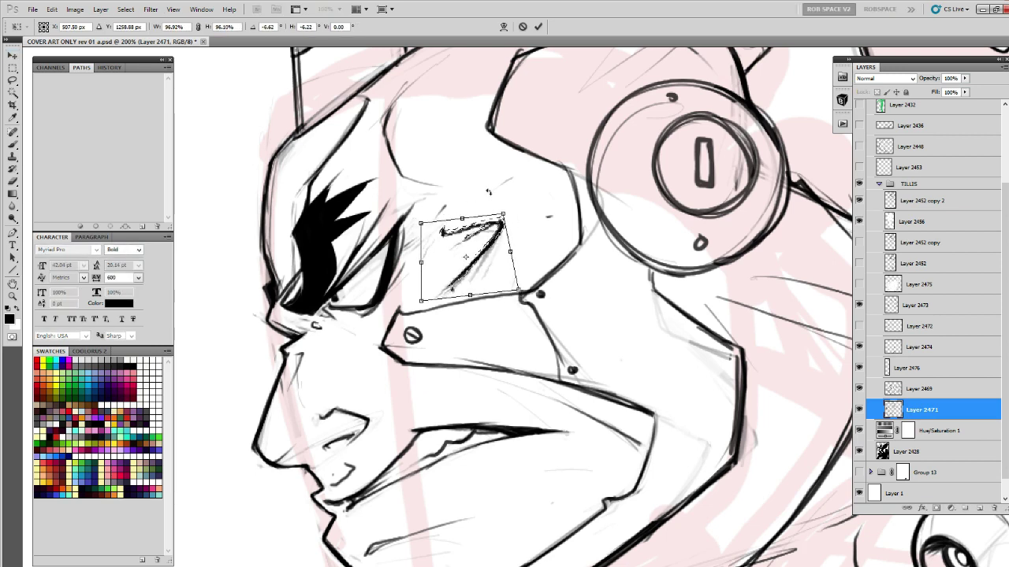
key(Return)
key(b)
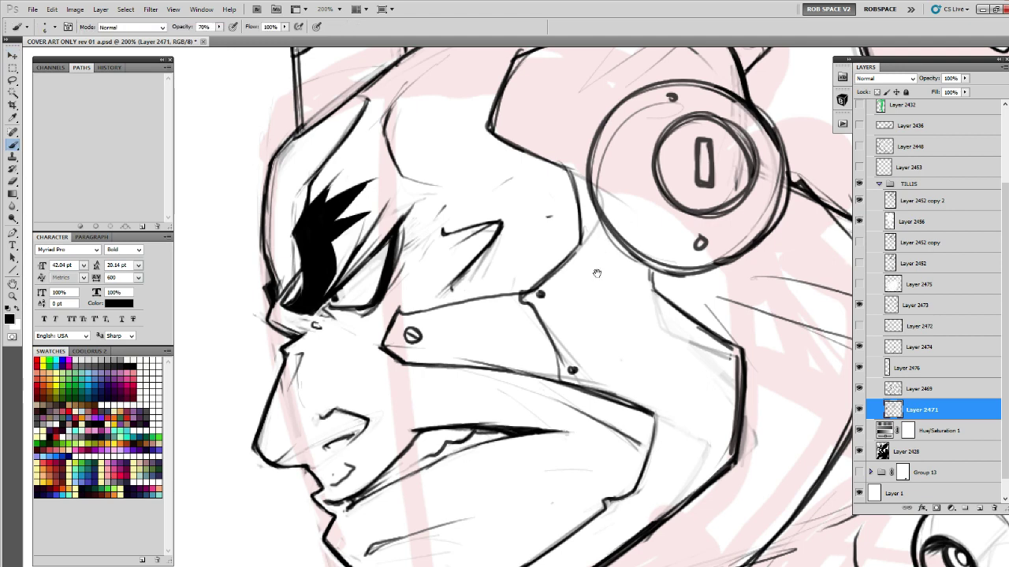
On Layer 2474, thicken the angular helmet plate edge in front of the bald man's round ear disc.
drag(596, 273, 505, 317)
click(894, 348)
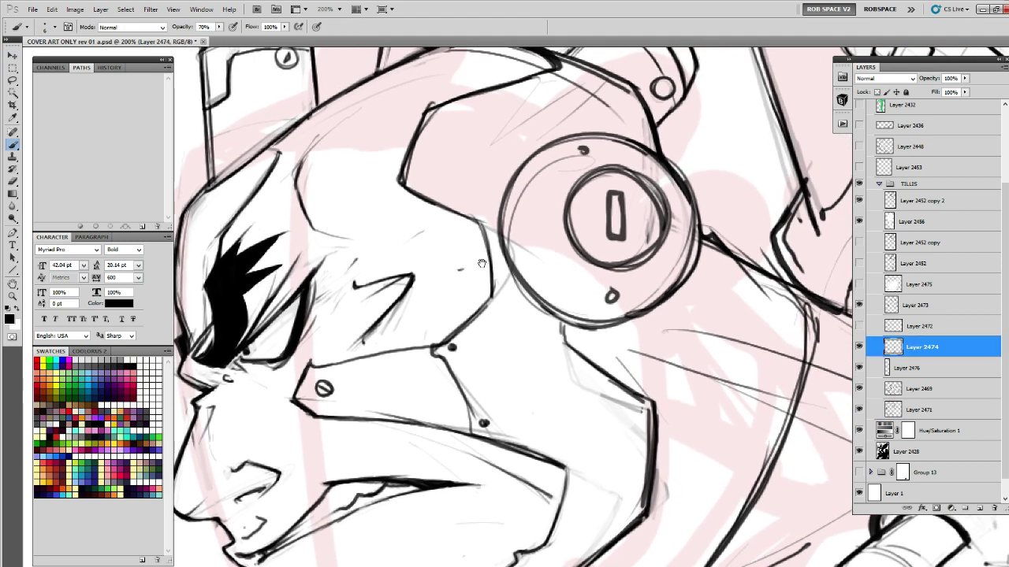
drag(394, 185, 475, 225)
mouse_move(400, 188)
mouse_down()
mouse_move(421, 119)
mouse_move(402, 185)
mouse_up()
mouse_move(402, 185)
mouse_down()
mouse_move(468, 219)
mouse_move(491, 297)
mouse_up()
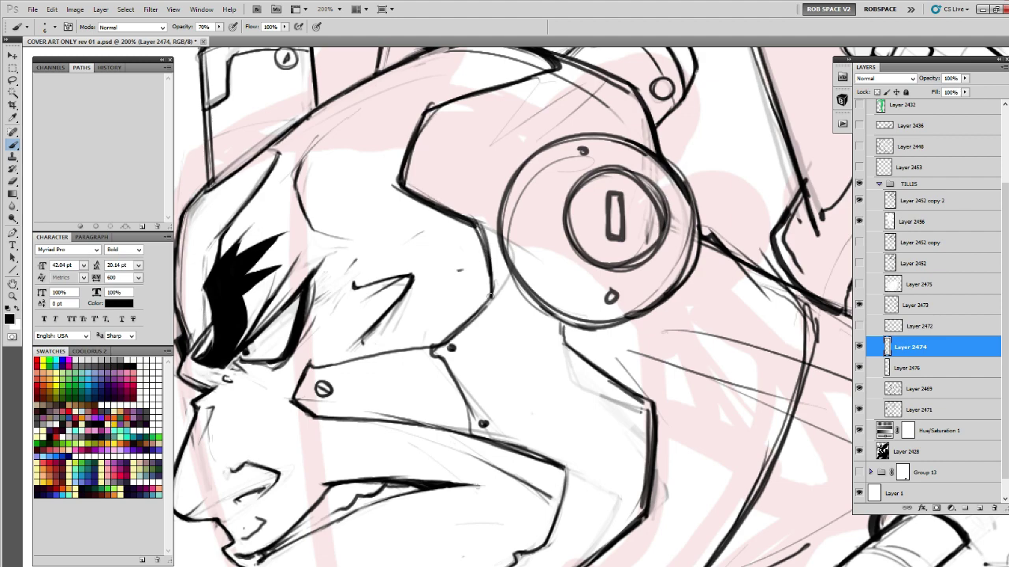
drag(481, 238, 492, 298)
drag(448, 213, 484, 257)
drag(438, 210, 399, 204)
Refine the curved forehead line above the bald man's eye, giving its lower end a short hook, and touch up the brow line's top.
mouse_move(317, 231)
mouse_down()
mouse_move(346, 234)
mouse_move(298, 179)
mouse_move(322, 136)
mouse_up()
mouse_move(320, 140)
mouse_down()
mouse_move(342, 171)
mouse_move(348, 226)
mouse_move(314, 235)
mouse_up()
mouse_move(313, 235)
mouse_down()
mouse_move(282, 276)
mouse_move(297, 251)
mouse_move(291, 229)
mouse_up()
drag(289, 228, 283, 241)
drag(351, 230, 475, 207)
Paint out the head contour below the foremost peg in white and ink a notched edge at the top of the brow plate.
key(x)
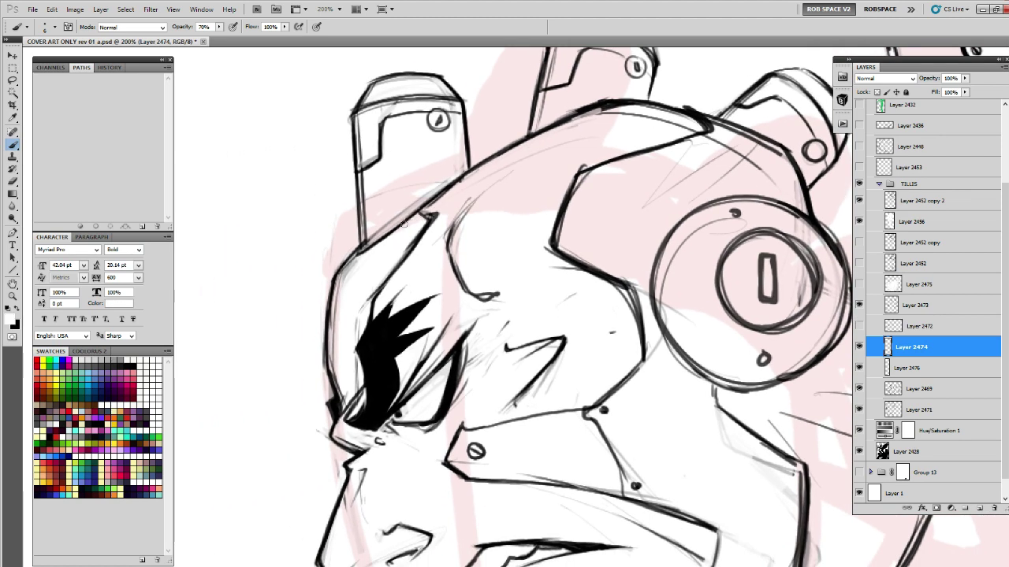
mouse_move(387, 236)
mouse_down()
mouse_move(418, 209)
mouse_move(380, 239)
mouse_up()
mouse_move(419, 212)
mouse_down()
mouse_move(427, 220)
mouse_move(418, 216)
mouse_move(384, 281)
mouse_move(441, 208)
mouse_move(421, 206)
mouse_move(342, 264)
mouse_move(356, 247)
mouse_move(332, 281)
mouse_move(358, 239)
mouse_up()
key(x)
key(x)
key(x)
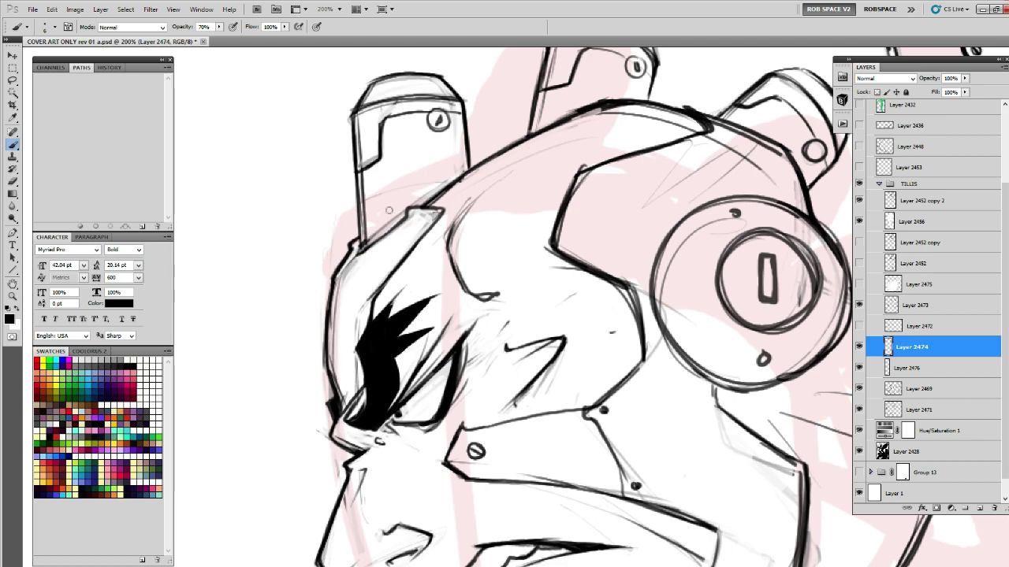
Darken the head outline between the front and middle pegs and clean up the middle peg's edges.
drag(582, 239, 425, 331)
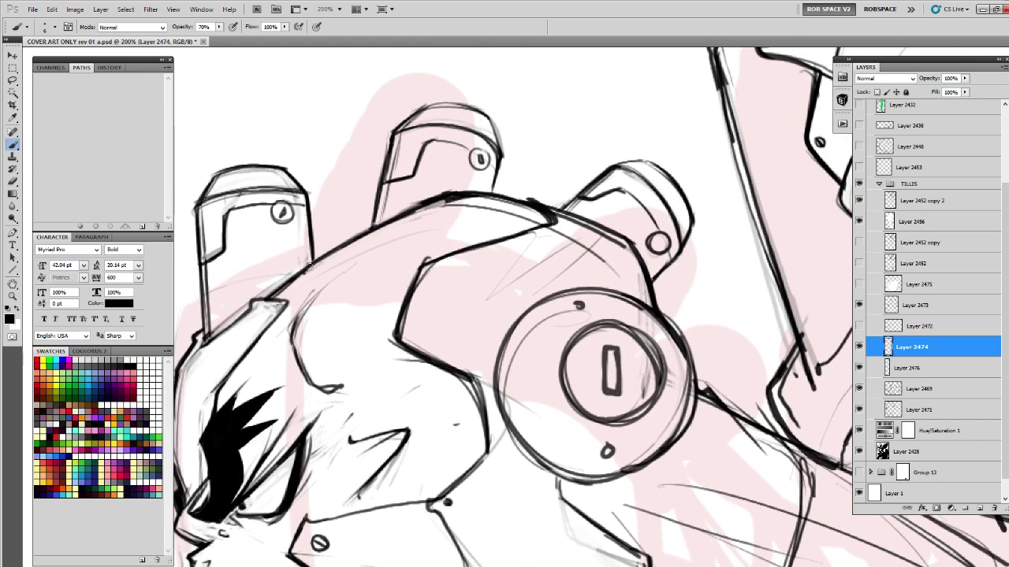
mouse_move(309, 264)
mouse_down()
mouse_move(452, 192)
mouse_move(387, 182)
mouse_move(384, 220)
mouse_up()
drag(392, 153, 394, 129)
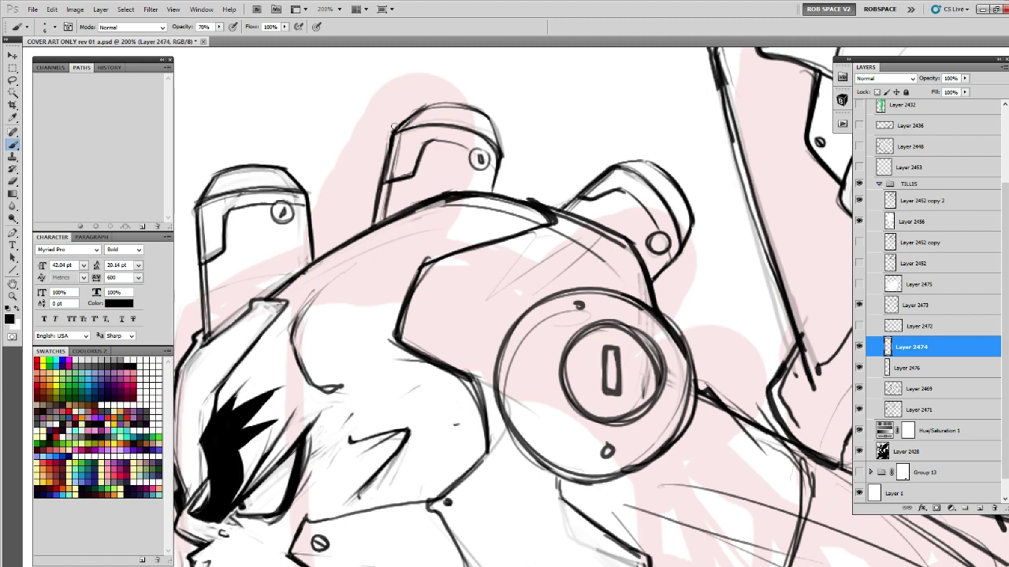
key(x)
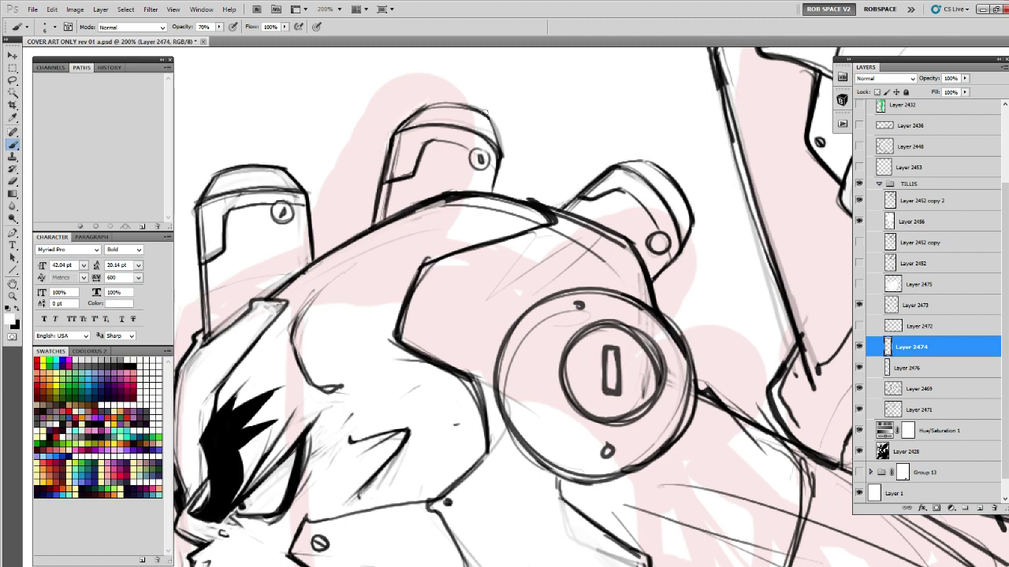
drag(484, 113, 498, 167)
Examine the refined head against the full cover composition.
drag(620, 214, 422, 242)
key(z)
alt+click(533, 235)
alt+click(534, 235)
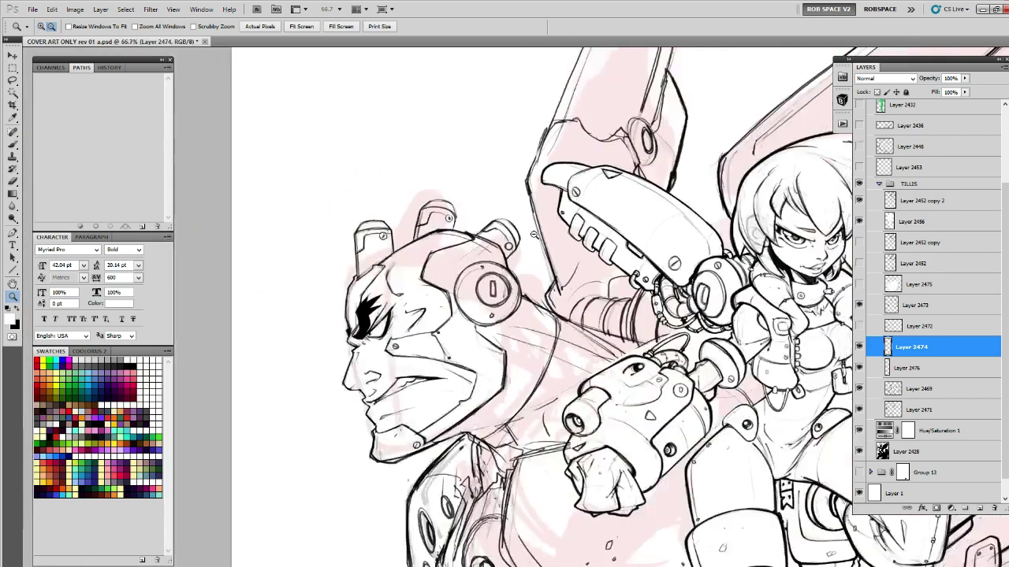
alt+click(534, 234)
alt+click(554, 235)
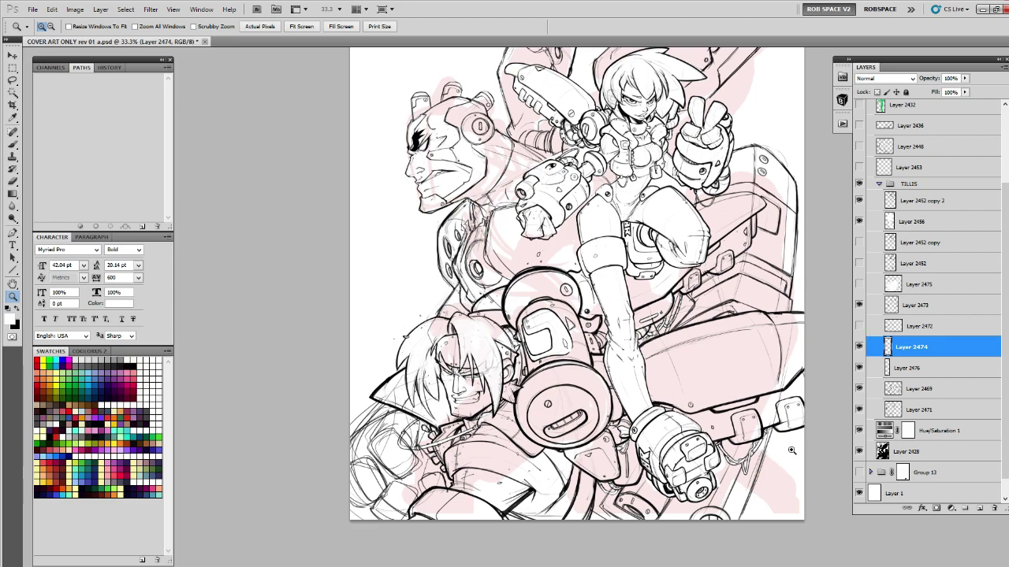
drag(751, 479, 649, 533)
drag(594, 463, 682, 474)
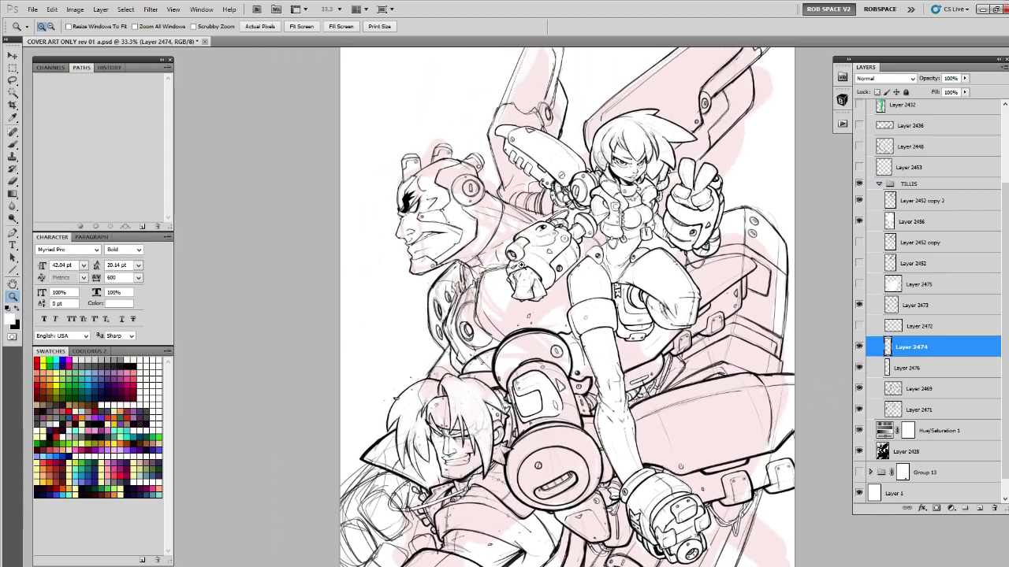
Sketch extra contour strokes along the bald man's neck behind the jaw and around the top of his collar.
click(500, 227)
key(b)
mouse_move(509, 239)
mouse_down()
mouse_move(357, 185)
mouse_move(359, 169)
mouse_move(364, 182)
mouse_up()
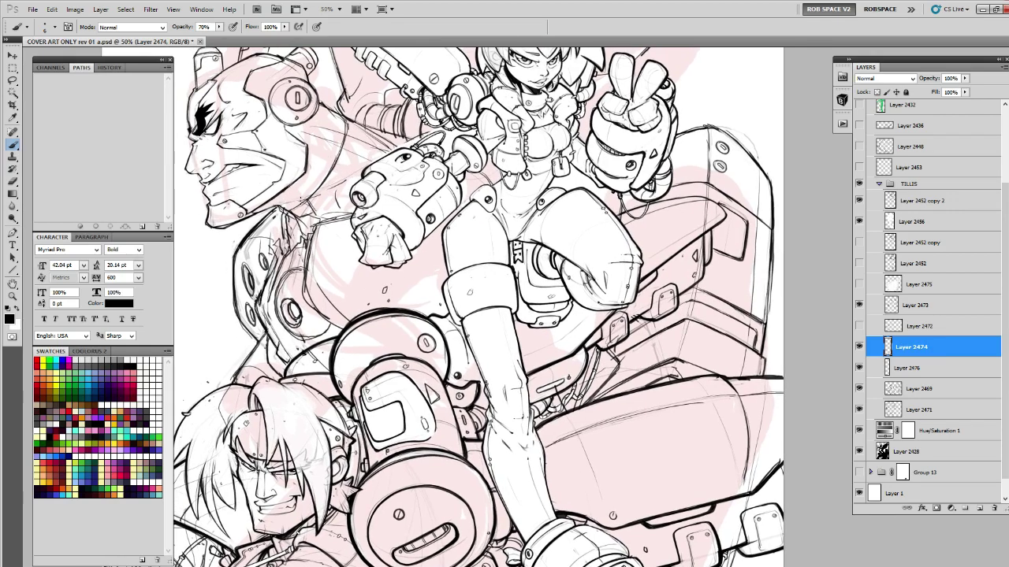
drag(281, 201, 341, 209)
drag(321, 162, 344, 175)
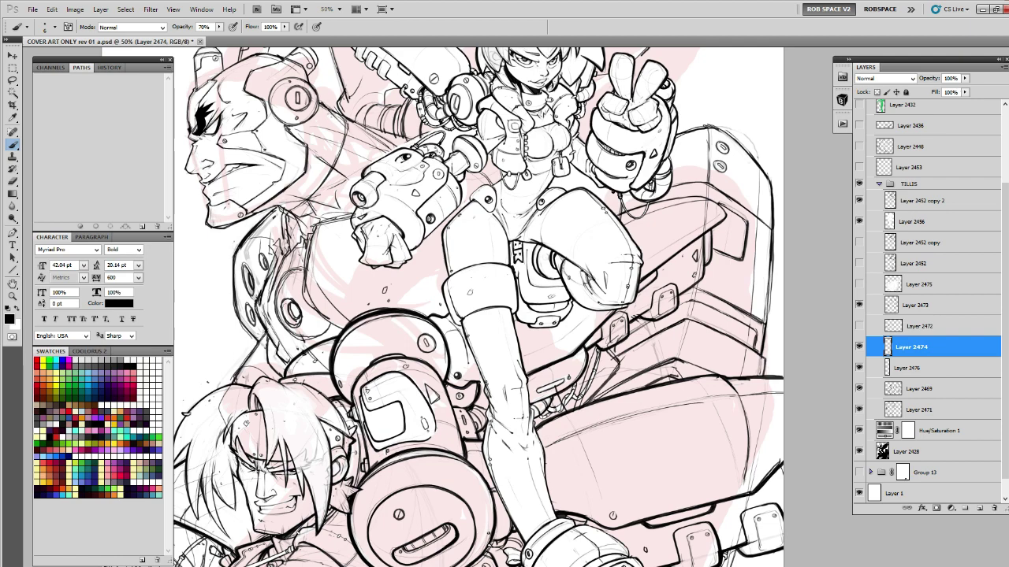
drag(360, 140, 334, 115)
drag(346, 160, 552, 156)
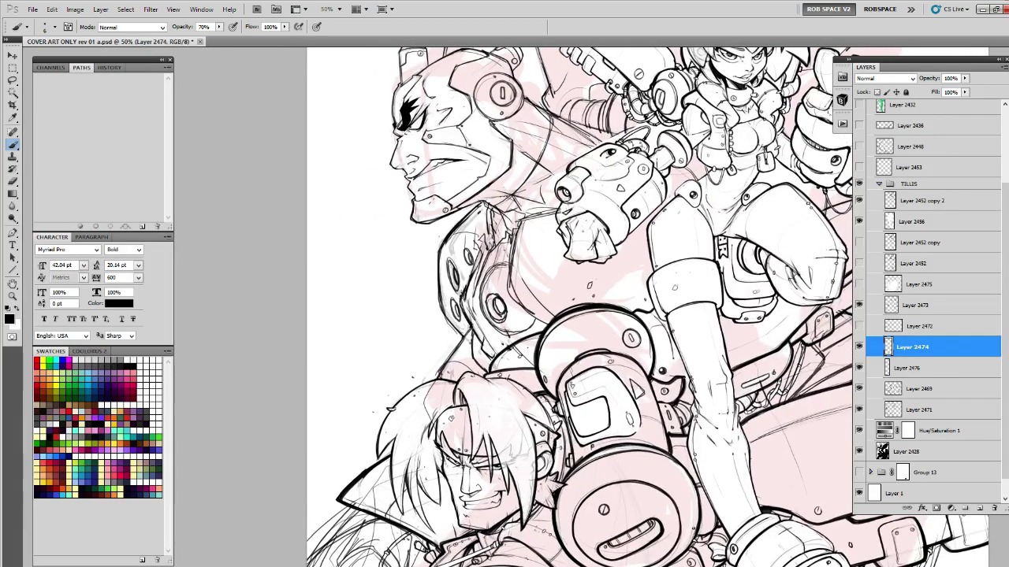
drag(489, 197, 510, 207)
mouse_move(551, 135)
mouse_down()
mouse_move(512, 194)
mouse_move(466, 204)
mouse_up()
mouse_move(513, 166)
mouse_down()
mouse_move(471, 202)
mouse_move(529, 154)
mouse_move(532, 169)
mouse_move(447, 196)
mouse_up()
drag(490, 157, 579, 172)
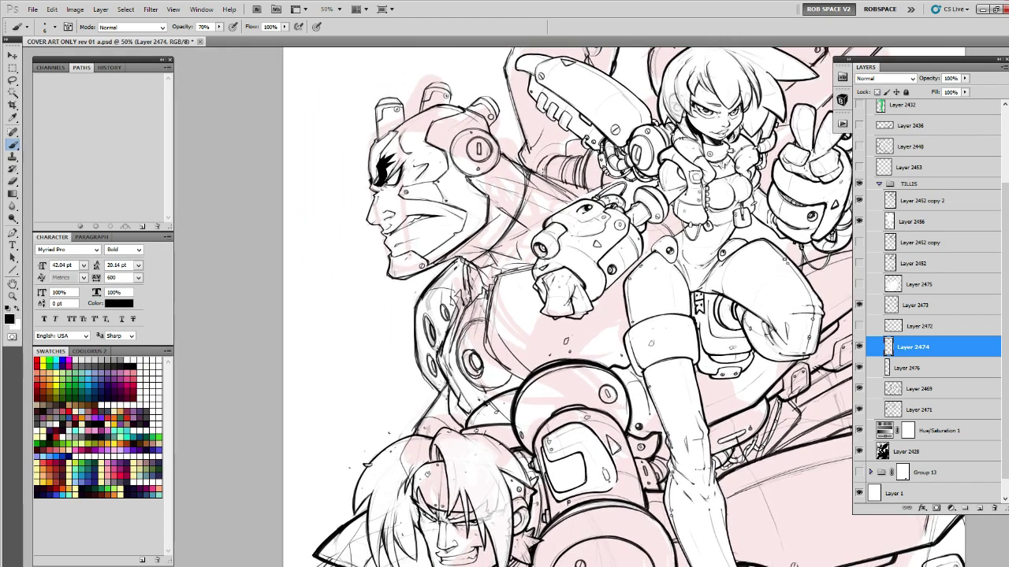
drag(564, 158, 555, 183)
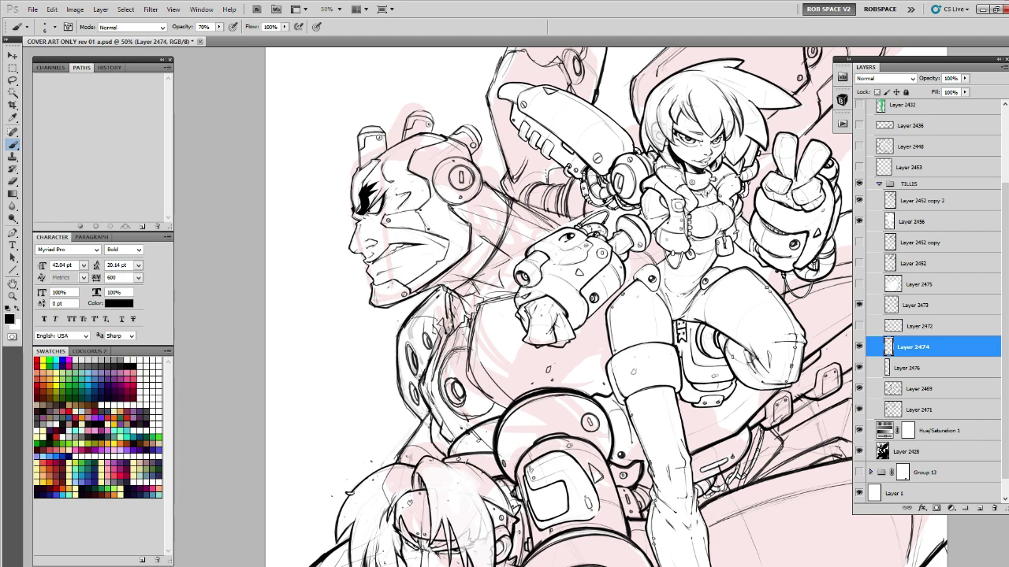
drag(567, 147, 484, 214)
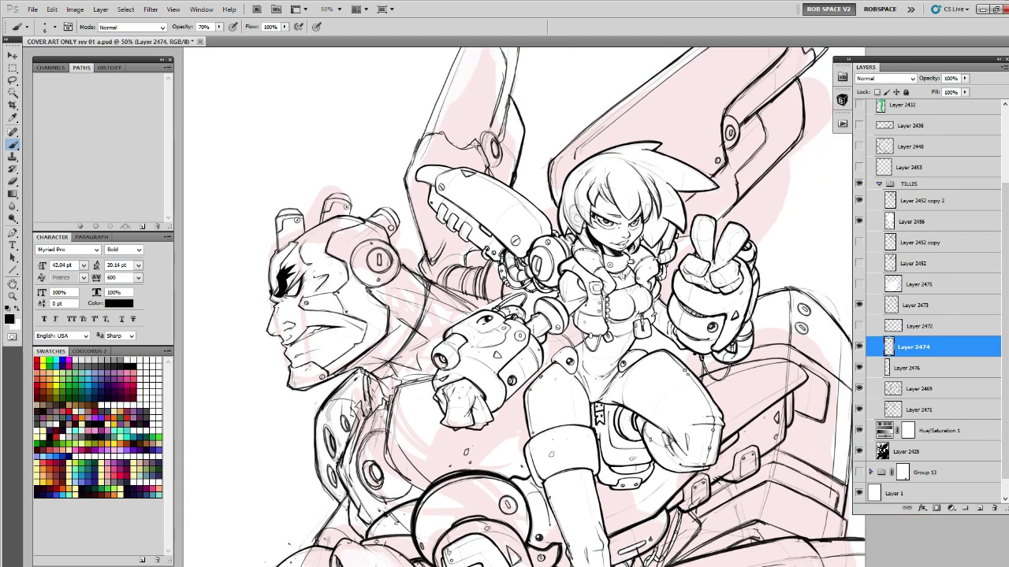
Sketch extra contour strokes on the rough armour forms behind the long-haired man's collar, near the cover's lower edge.
mouse_move(472, 134)
mouse_down()
mouse_move(403, 225)
mouse_move(418, 282)
mouse_up()
drag(544, 351, 559, 217)
alt+click(555, 228)
drag(591, 323, 595, 279)
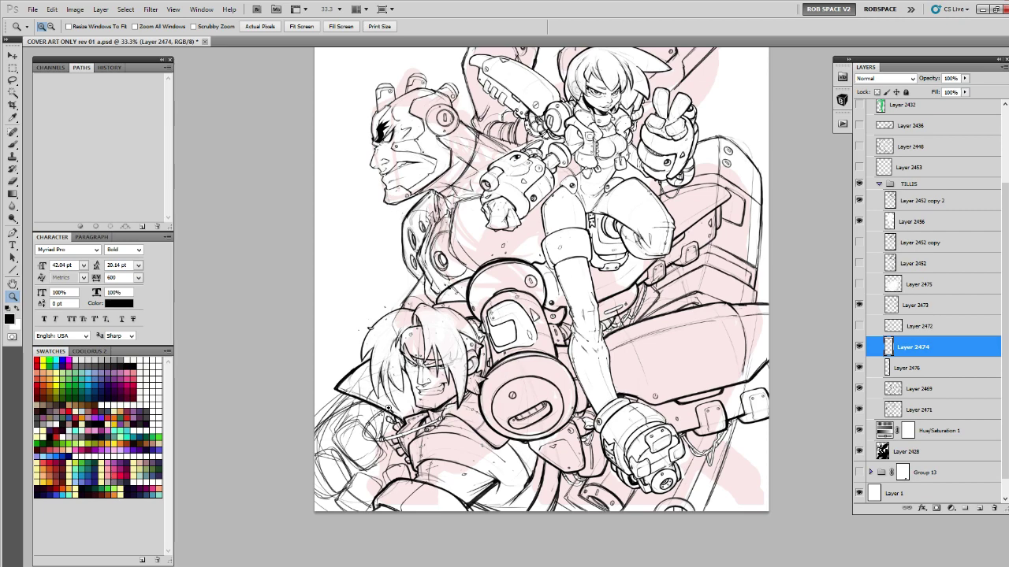
click(389, 410)
key(b)
mouse_move(487, 231)
mouse_down()
mouse_move(445, 267)
mouse_move(460, 251)
mouse_move(465, 294)
mouse_move(473, 285)
mouse_up()
mouse_move(500, 246)
mouse_down()
mouse_move(473, 279)
mouse_move(487, 262)
mouse_up()
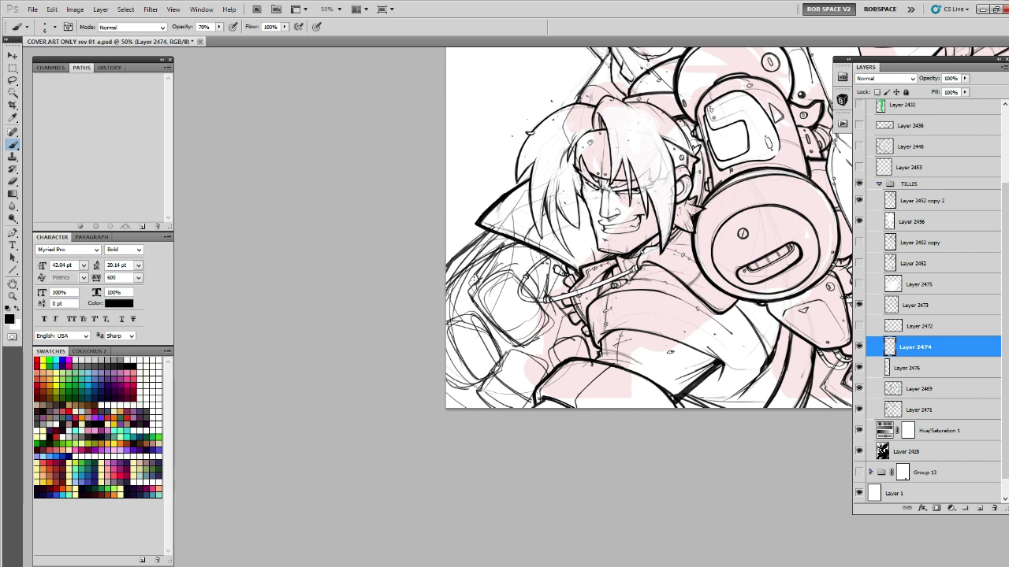
drag(493, 306, 517, 319)
drag(483, 284, 531, 340)
drag(491, 369, 470, 407)
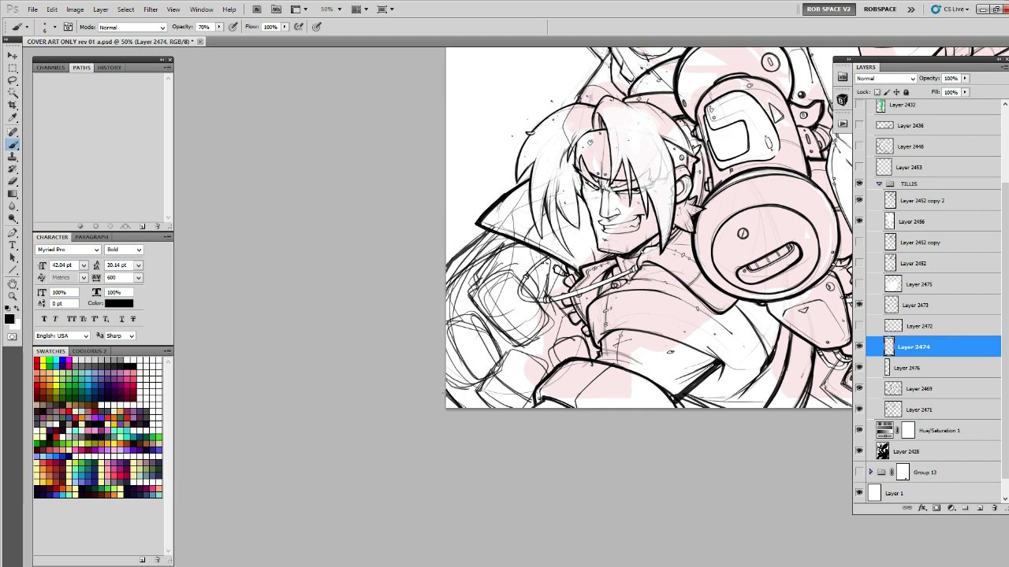
Strengthen the contour lines of the tall armour panel behind the girl's raised knee.
drag(729, 334, 552, 366)
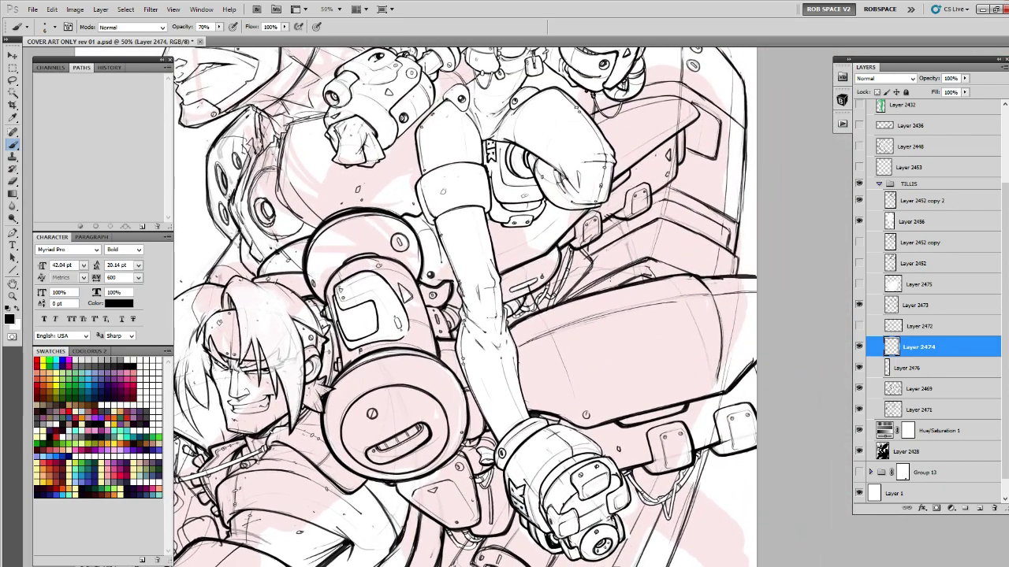
mouse_move(629, 279)
mouse_down()
mouse_move(648, 266)
mouse_move(680, 272)
mouse_up()
mouse_move(660, 220)
mouse_down()
mouse_move(747, 273)
mouse_move(696, 343)
mouse_up()
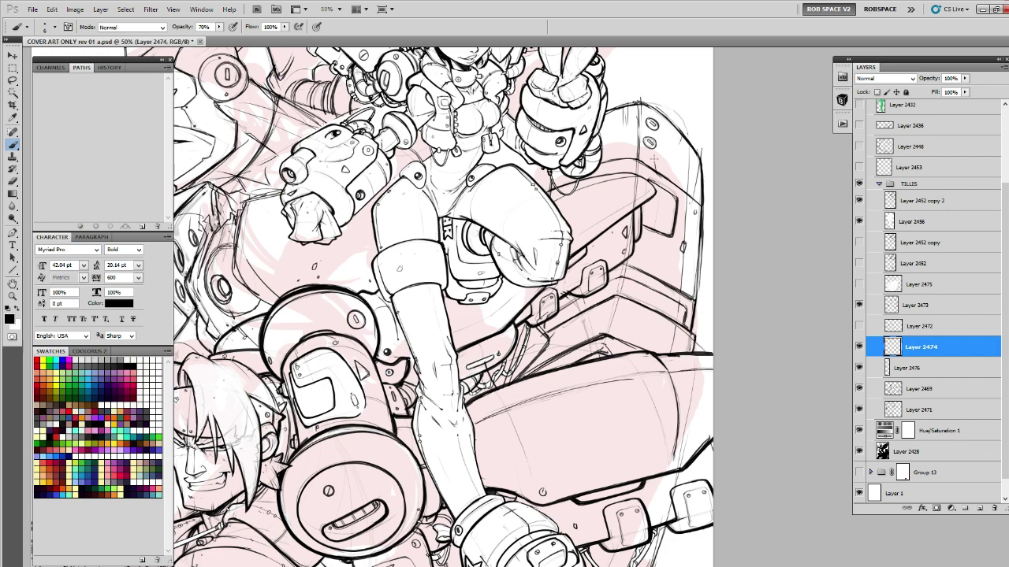
Ink contour strokes on the machinery below the girl's lowered gauntlet, down to the cover's bottom edge.
scroll(676, 278, down, 5)
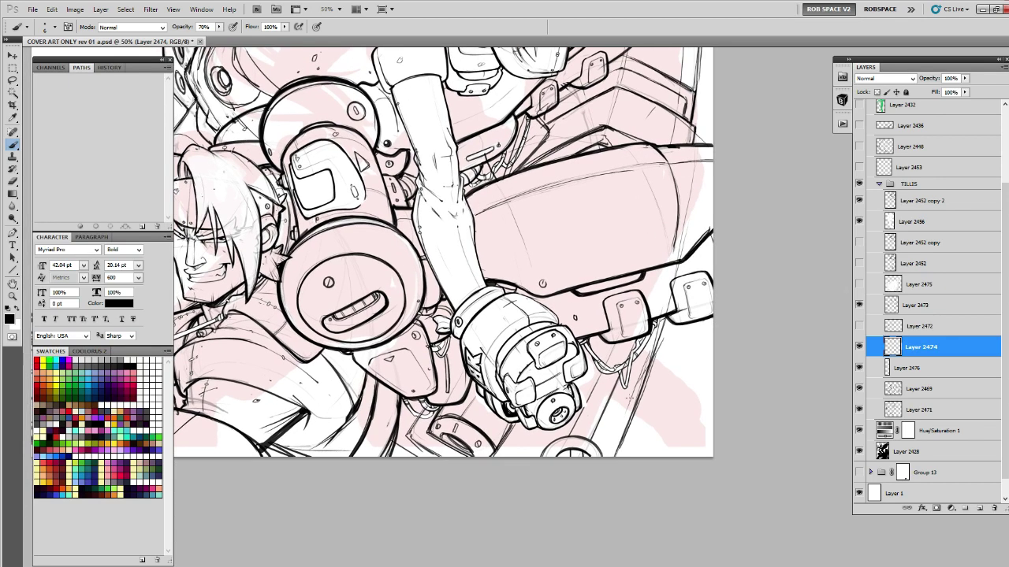
drag(630, 398, 645, 327)
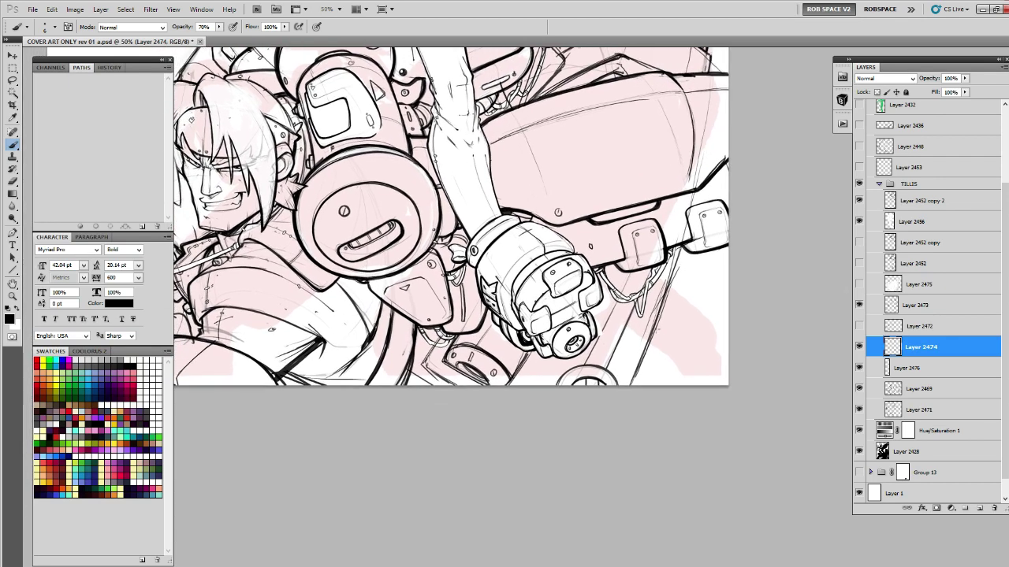
drag(667, 288, 633, 384)
drag(651, 338, 631, 384)
drag(535, 354, 512, 385)
drag(520, 376, 536, 359)
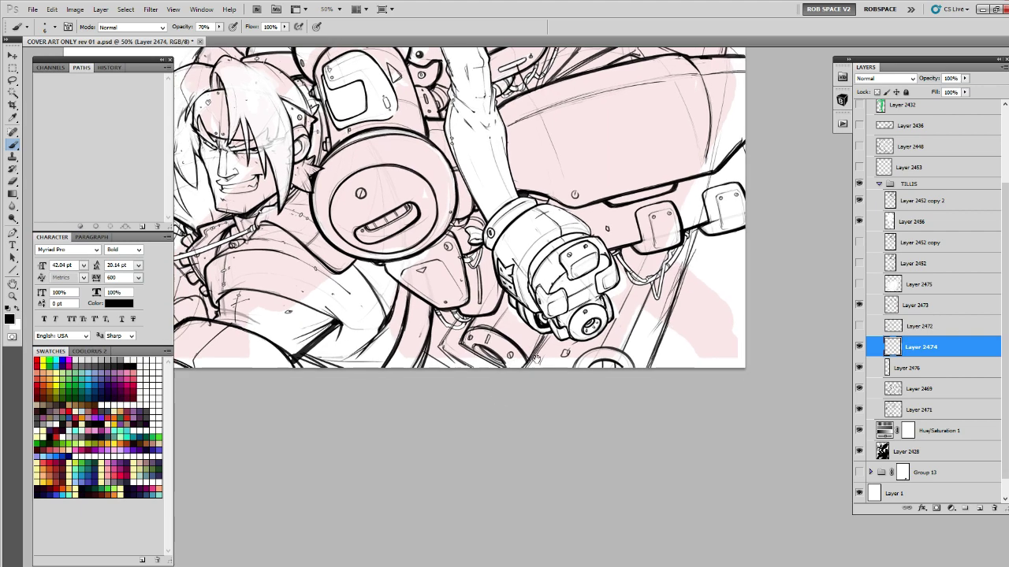
mouse_move(443, 298)
mouse_down()
mouse_move(622, 280)
mouse_move(652, 300)
mouse_up()
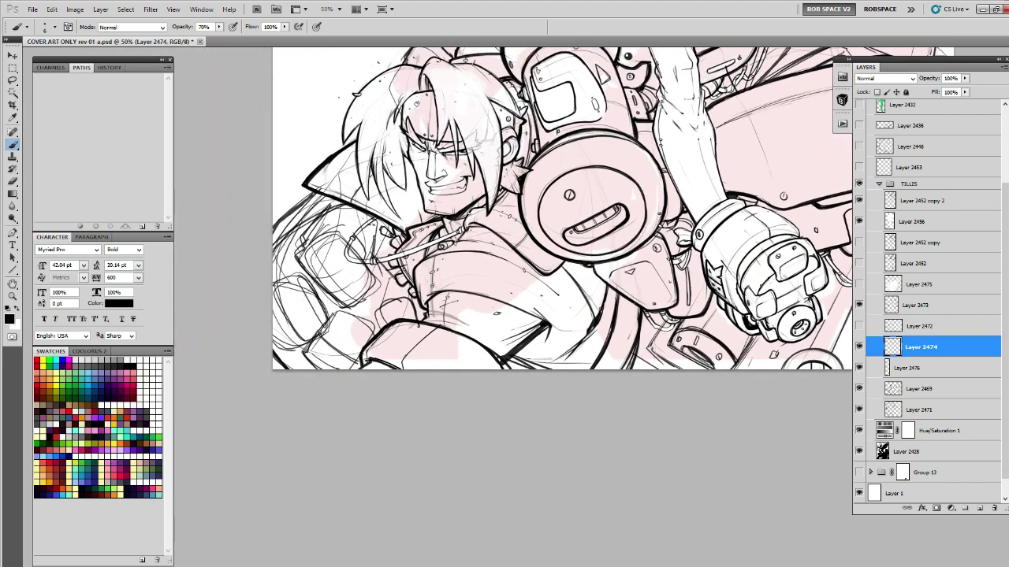
drag(594, 186, 577, 462)
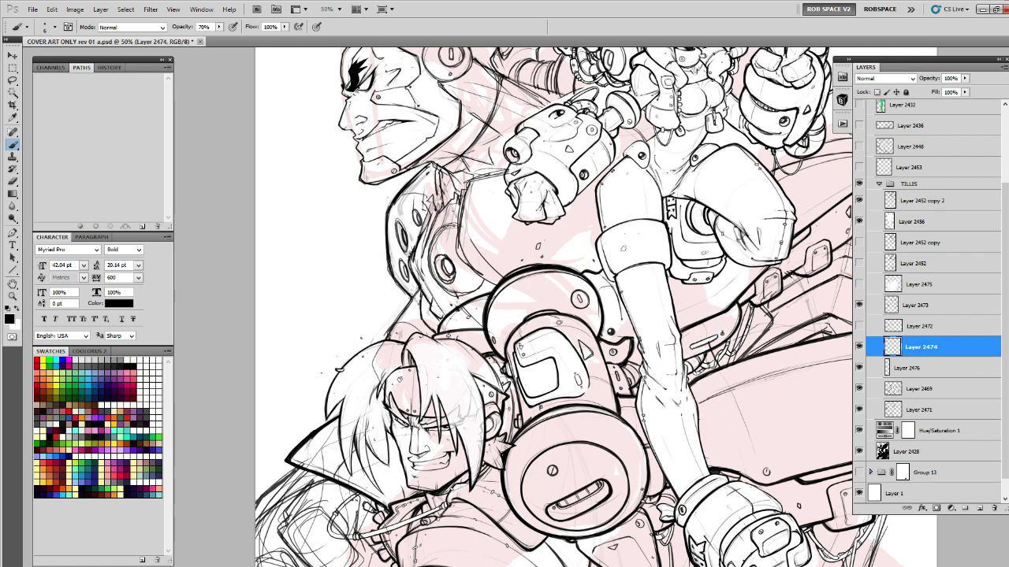
drag(396, 291, 419, 312)
key(ctrl+z)
Redraw the bald man's nose profile from bridge to tip in black and trim its outer edge with white.
drag(357, 124, 504, 223)
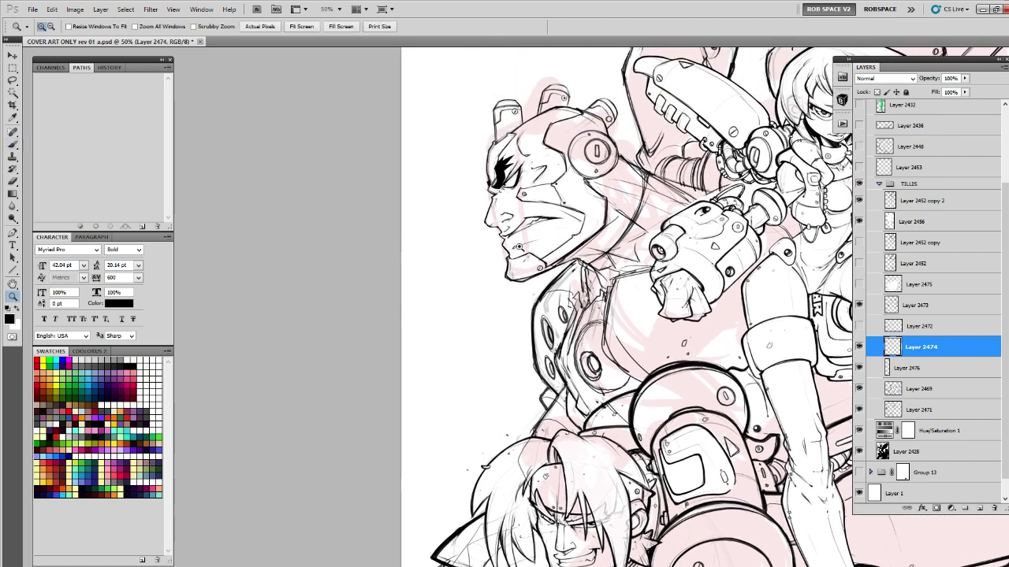
ctrl+click(503, 222)
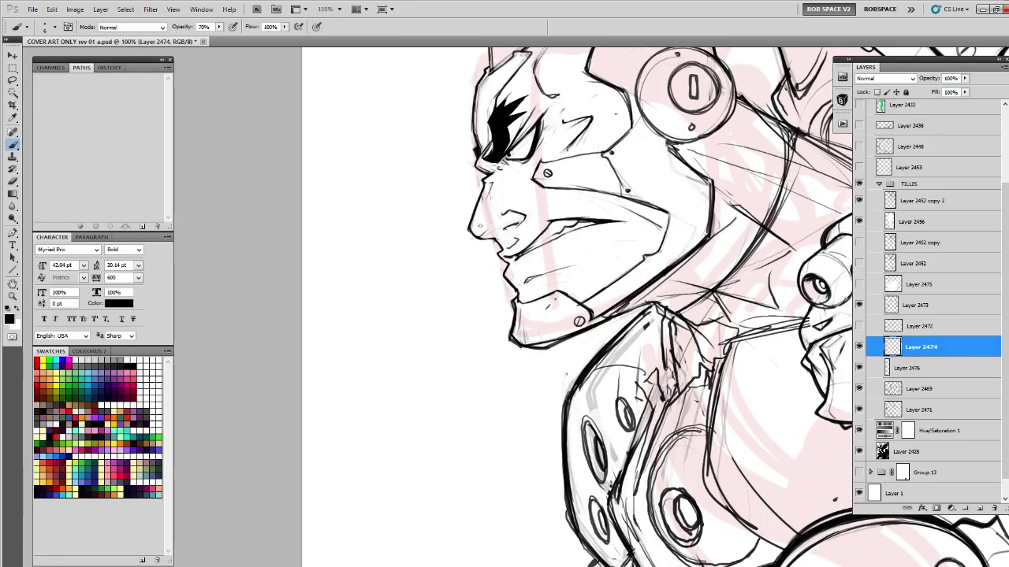
drag(486, 180, 469, 231)
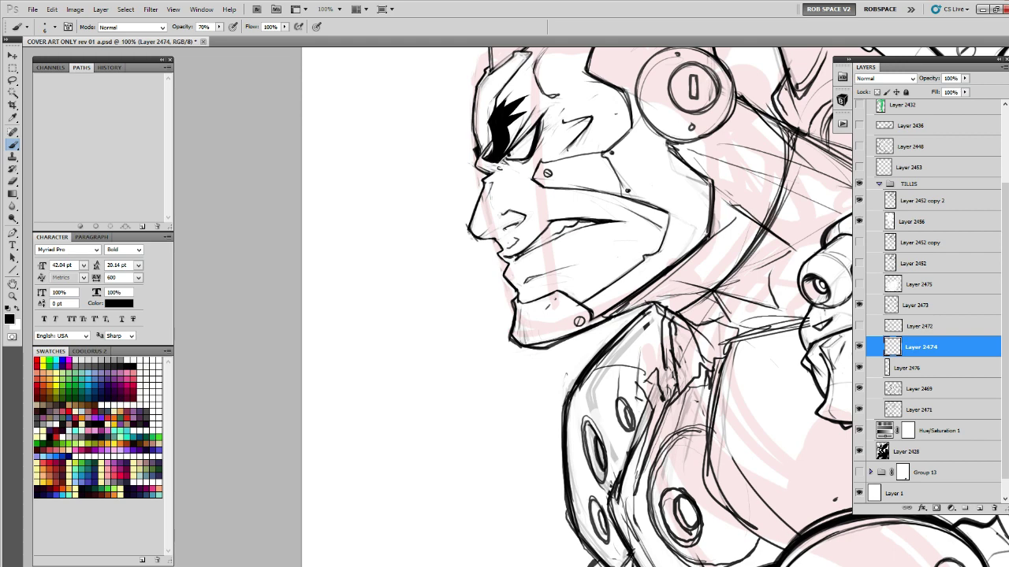
key(x)
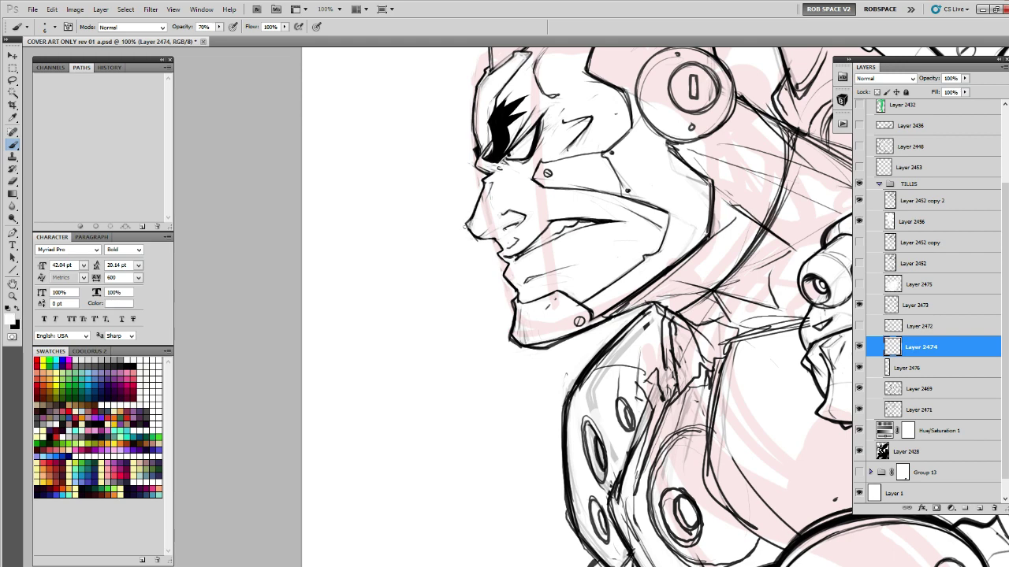
key(x)
key(x)
drag(651, 287, 516, 403)
Make Layer 2473 active and touch up the bald man's face lines with alternating black and white strokes.
alt+click(503, 345)
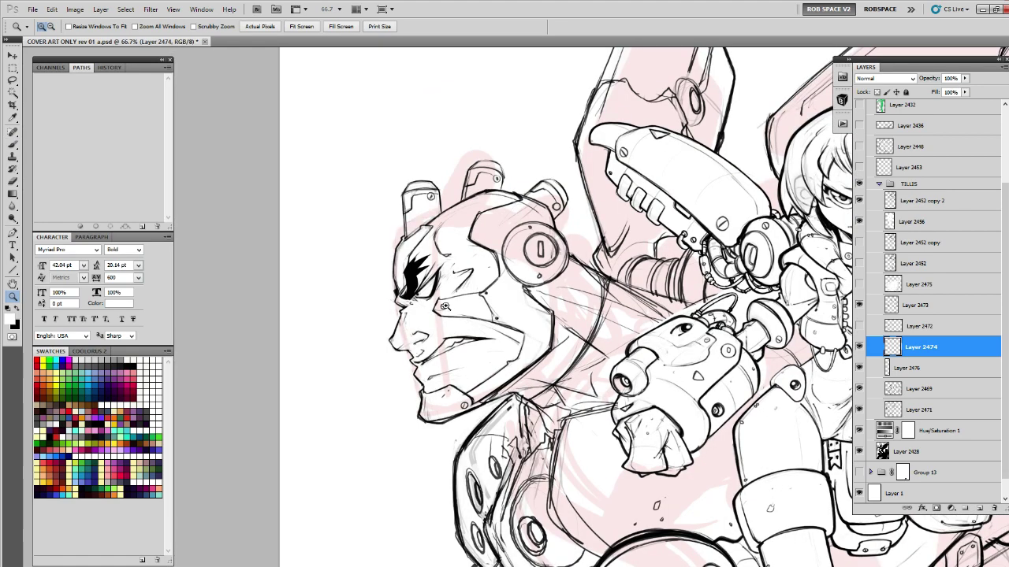
ctrl+click(418, 293)
key(x)
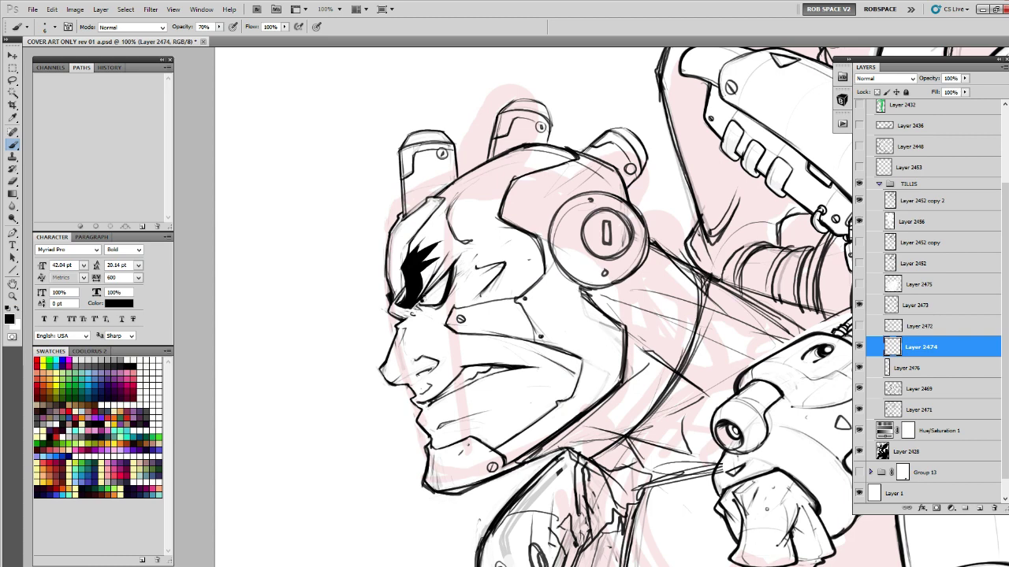
key(x)
key(x)
click(893, 310)
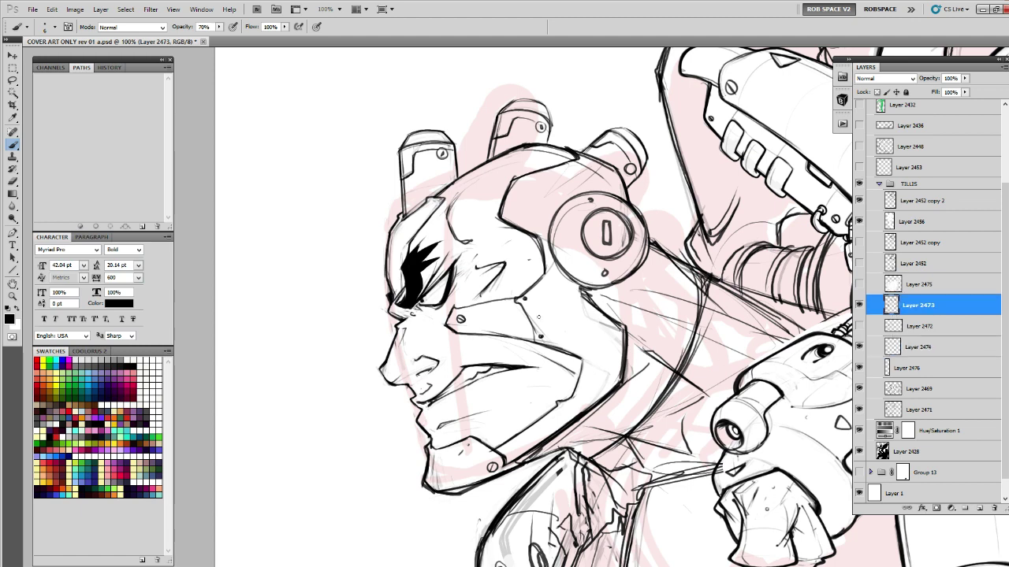
key(x)
key(x)
key(x)
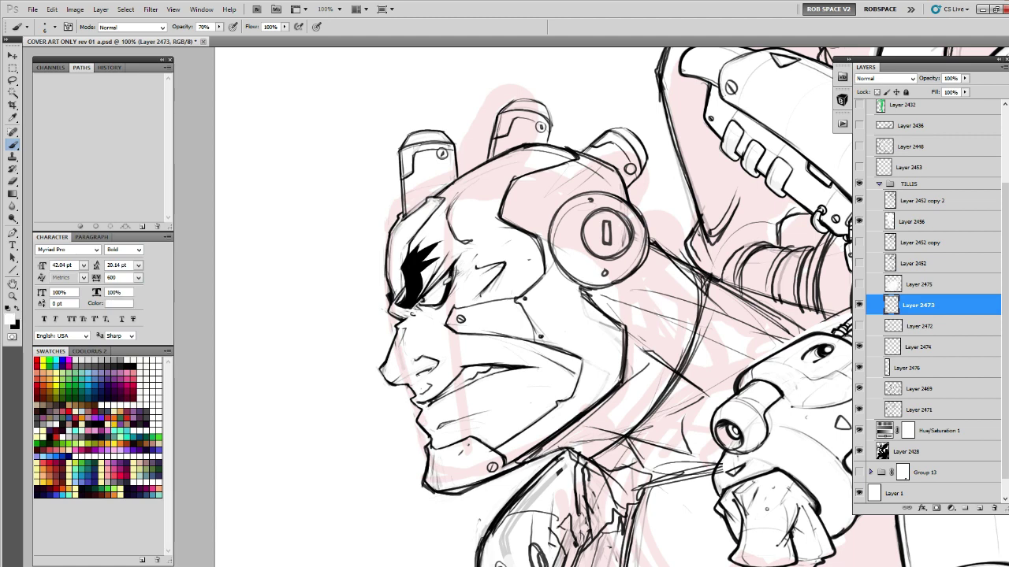
Darken the outer corner of the bald man's eye and clean up the small creases around it.
drag(455, 272, 523, 199)
key(x)
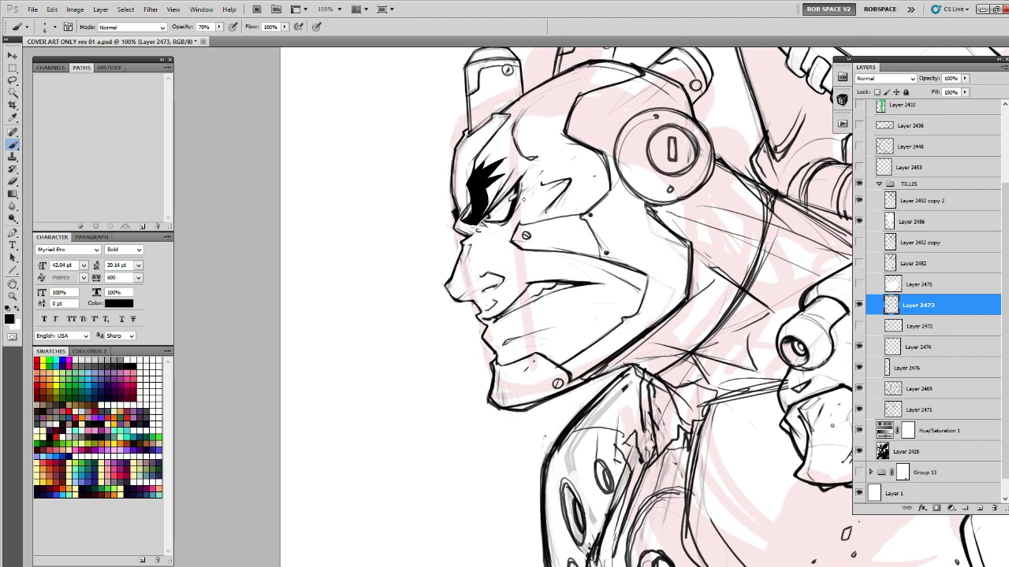
key(x)
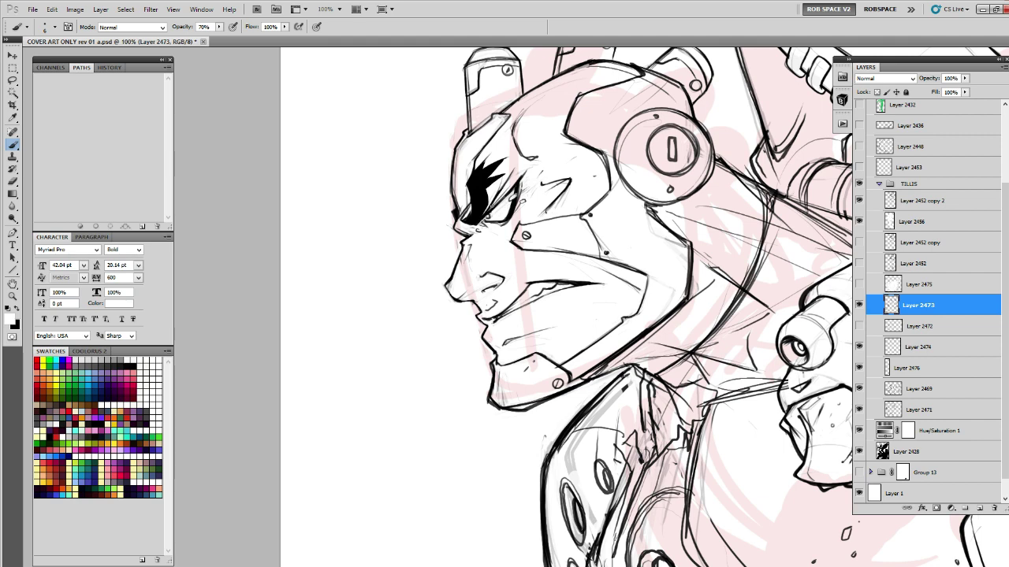
key(x)
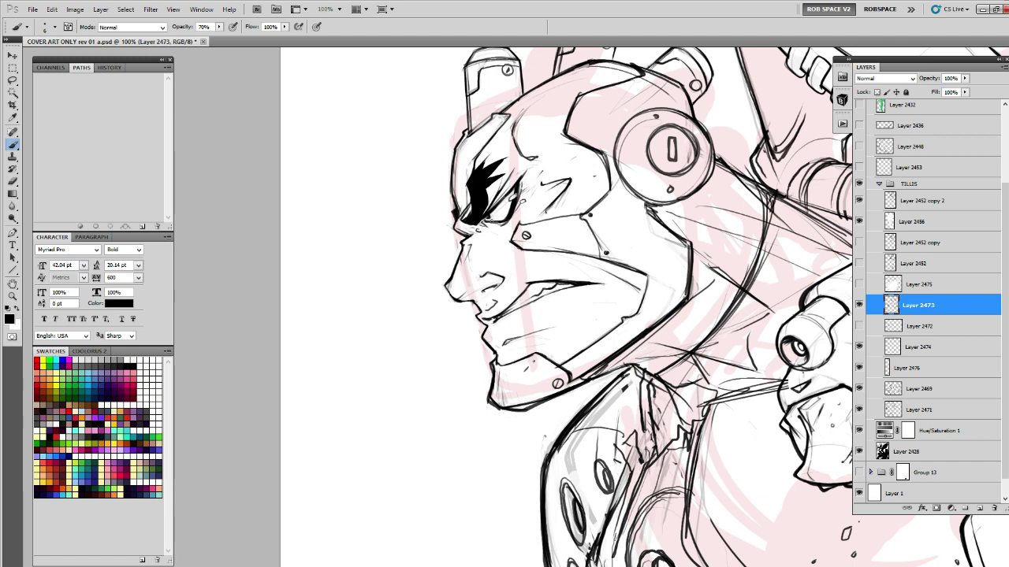
drag(490, 226, 378, 195)
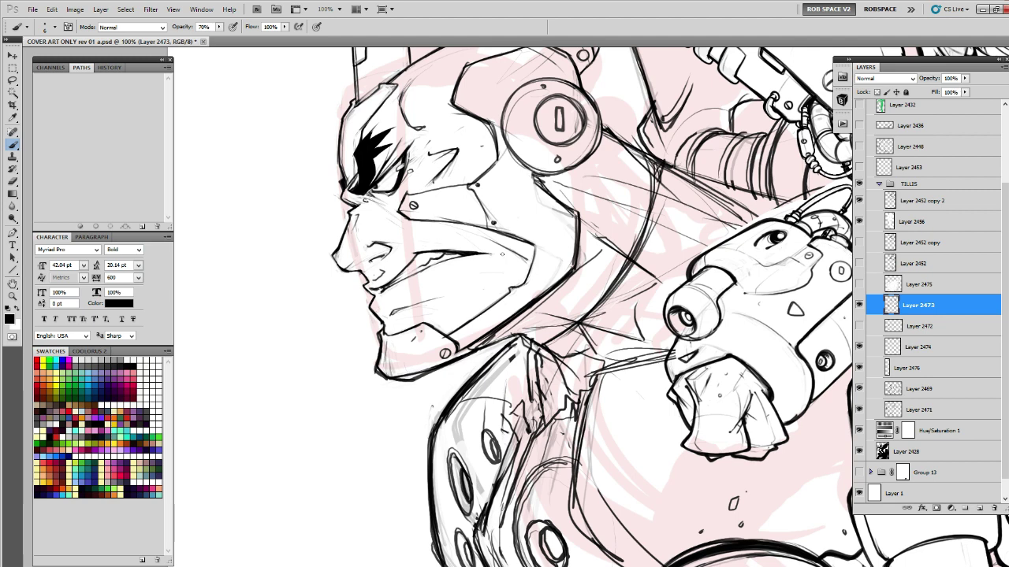
Draw a small nick on the bald man's jaw plate and thicken the jaw's lower and rear edges.
mouse_move(471, 253)
mouse_down()
mouse_move(498, 253)
mouse_move(610, 153)
mouse_up()
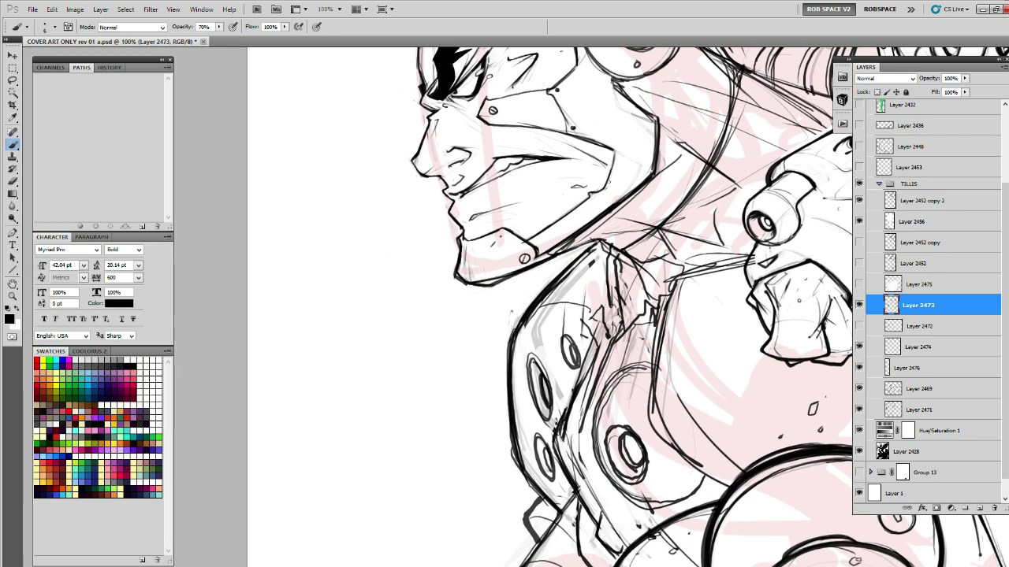
drag(540, 254, 648, 174)
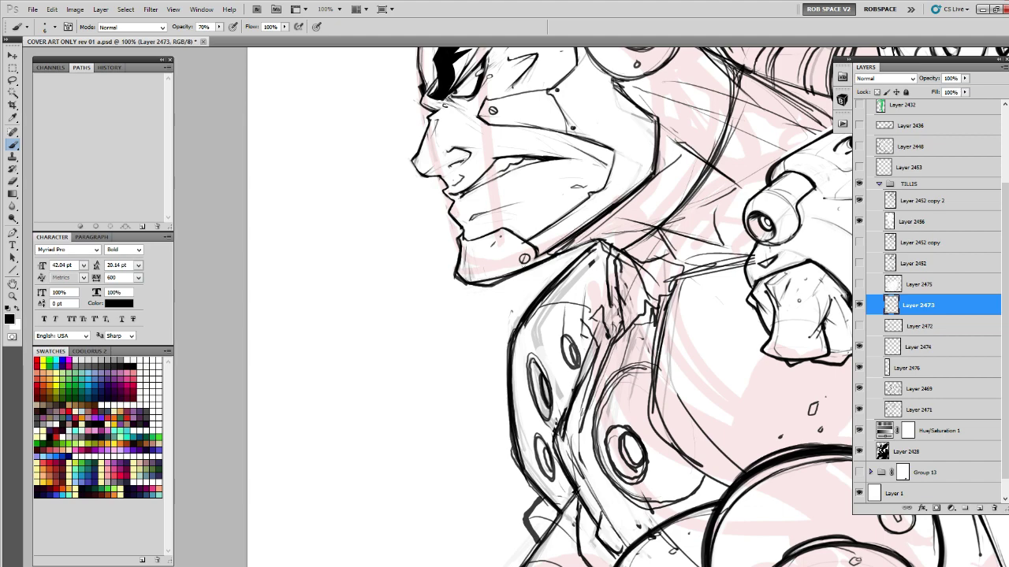
drag(590, 230, 429, 376)
drag(495, 316, 489, 258)
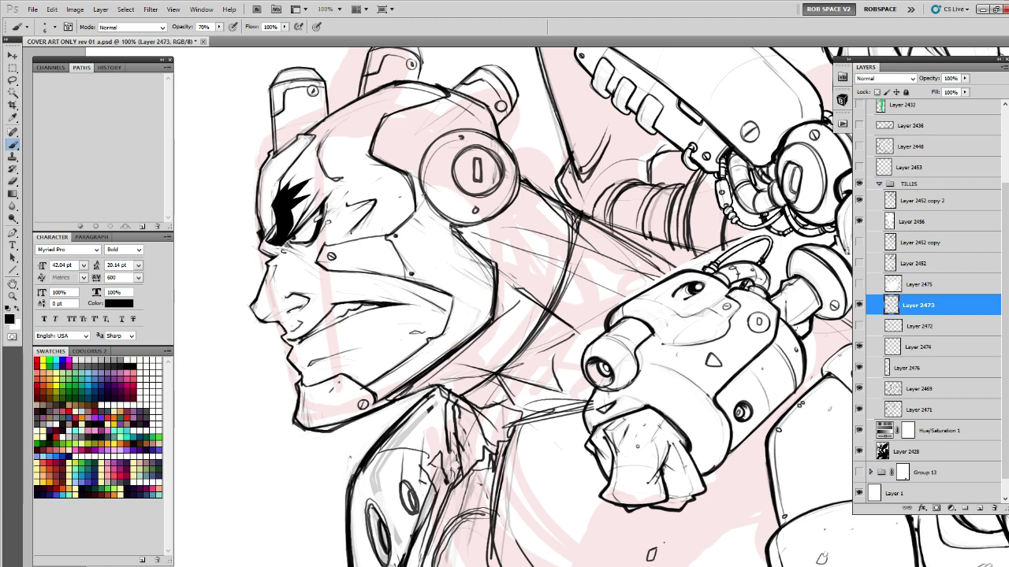
Add two small slots and rivet dots to the helmet plate beside the round ear disc.
mouse_move(420, 174)
mouse_down()
mouse_move(449, 224)
mouse_move(490, 206)
mouse_move(535, 239)
mouse_up()
mouse_move(436, 183)
mouse_down()
mouse_move(431, 196)
mouse_move(444, 175)
mouse_move(459, 177)
mouse_up()
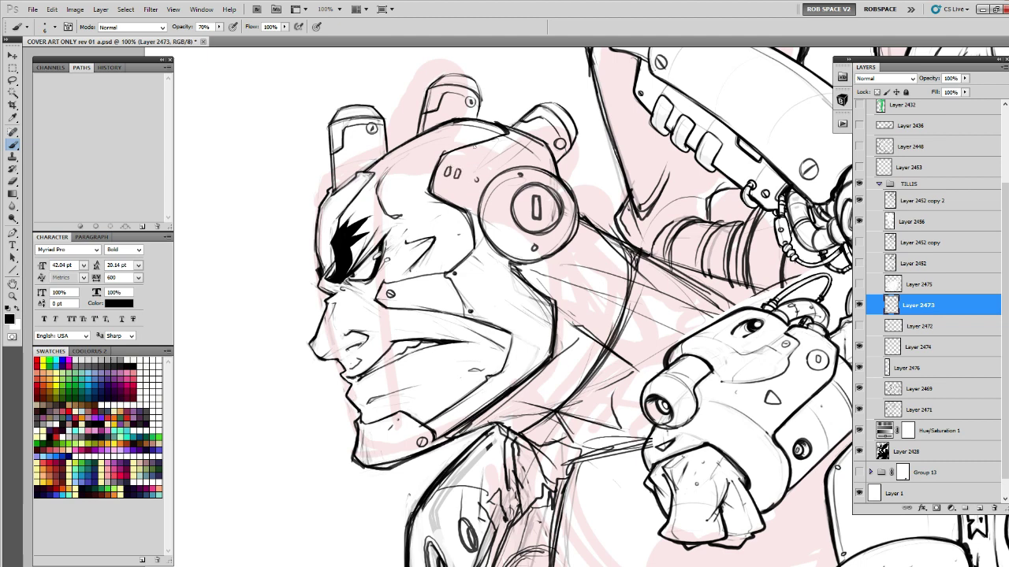
drag(443, 157, 481, 147)
drag(577, 173, 554, 193)
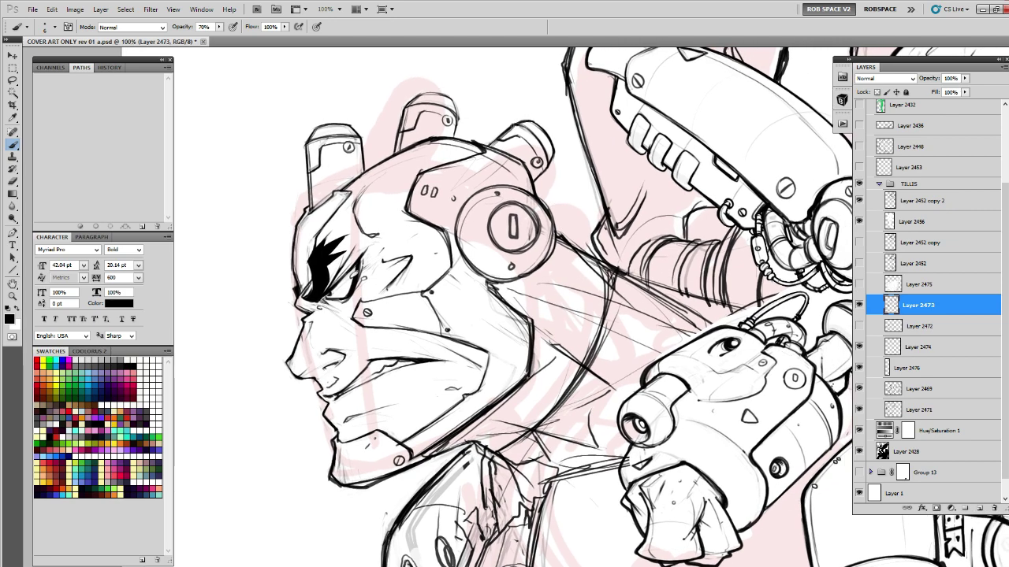
Draw small angular debris chips and specks floating above and in front of the bald man's head pegs.
mouse_move(334, 107)
mouse_down()
mouse_move(415, 152)
mouse_move(392, 134)
mouse_up()
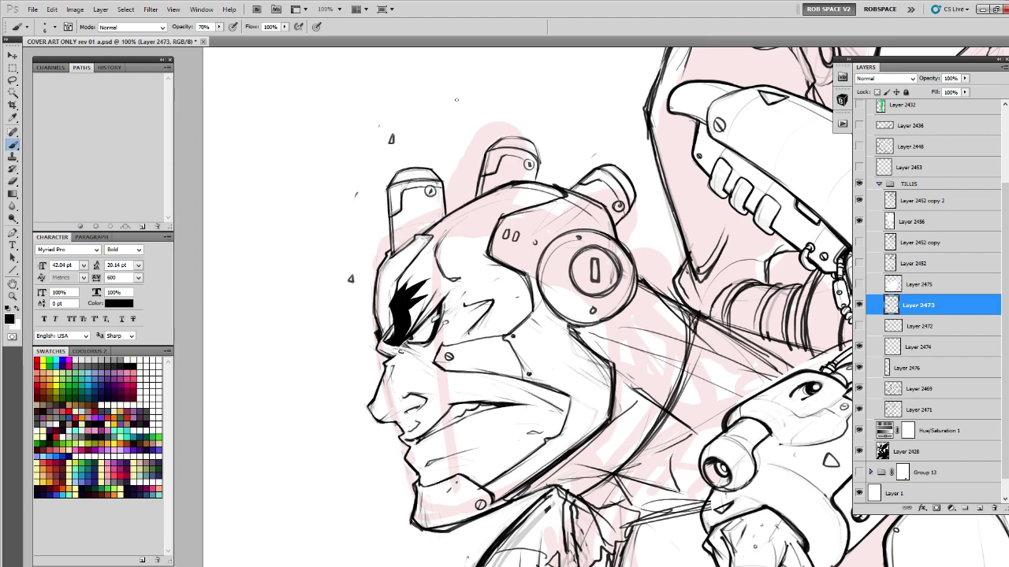
mouse_move(456, 100)
mouse_down()
mouse_move(460, 117)
mouse_move(465, 110)
mouse_up()
drag(451, 72, 450, 75)
Remove the debris chips directly in front of the bald man's forehead using the Lasso tool.
key(z)
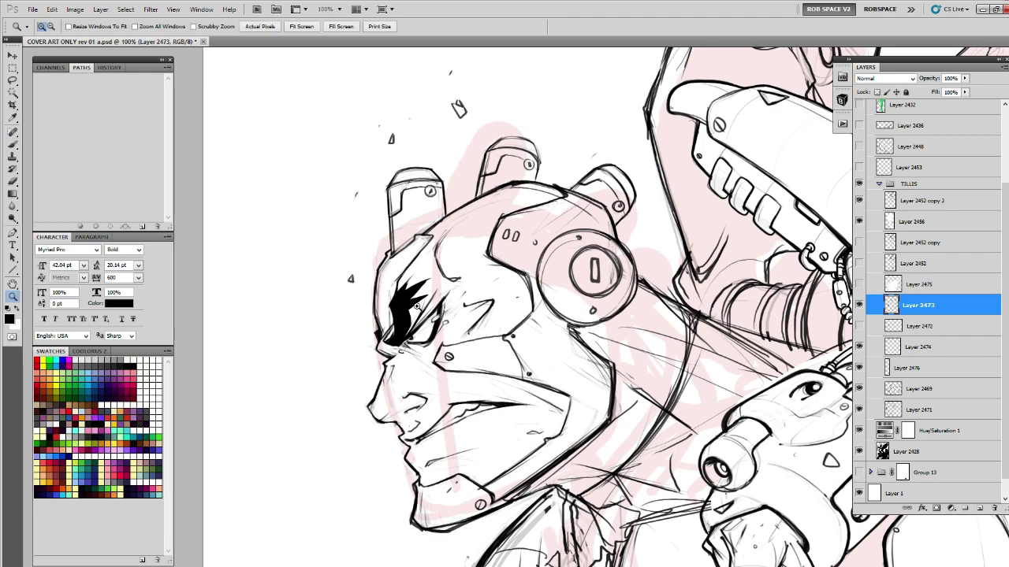
alt+click(419, 308)
alt+click(419, 308)
drag(581, 327, 588, 303)
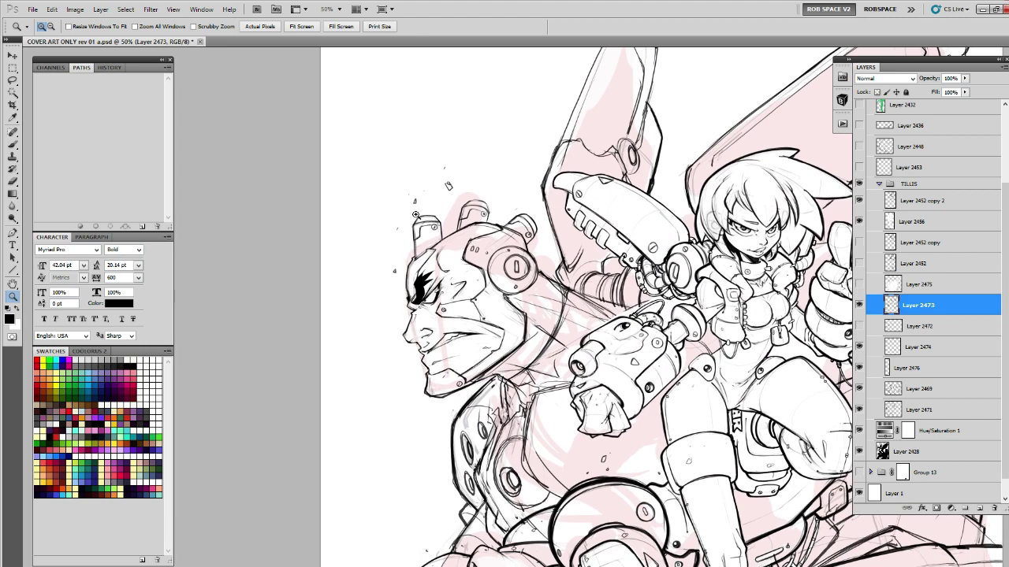
key(l)
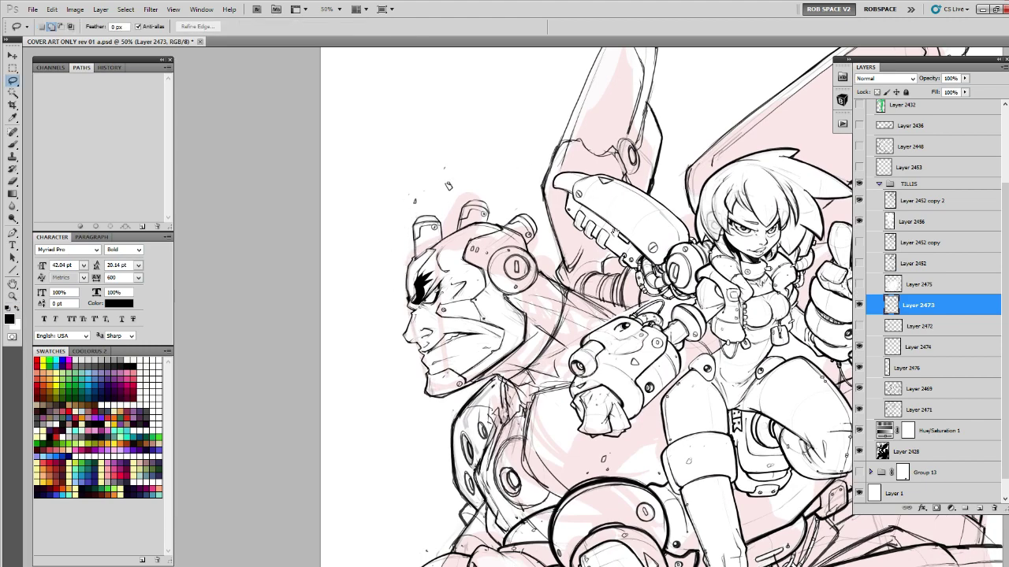
drag(615, 232, 499, 227)
key(b)
Reinforce the round joint and rear flap of the smaller wing and touch up the larger wing's linework.
drag(555, 190, 454, 295)
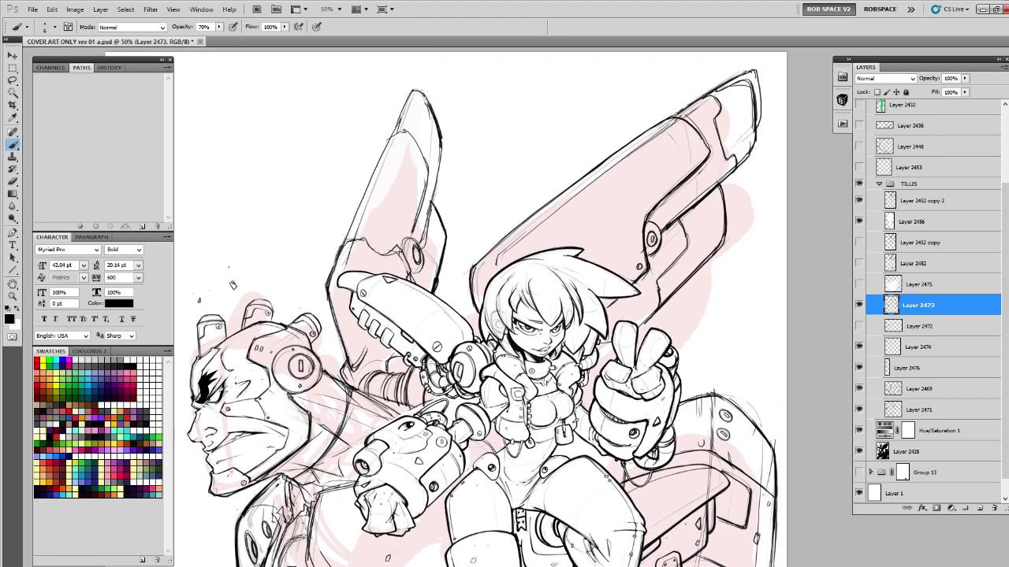
drag(412, 252, 418, 262)
mouse_move(432, 222)
mouse_down()
mouse_move(443, 264)
mouse_move(444, 238)
mouse_up()
drag(654, 236, 610, 180)
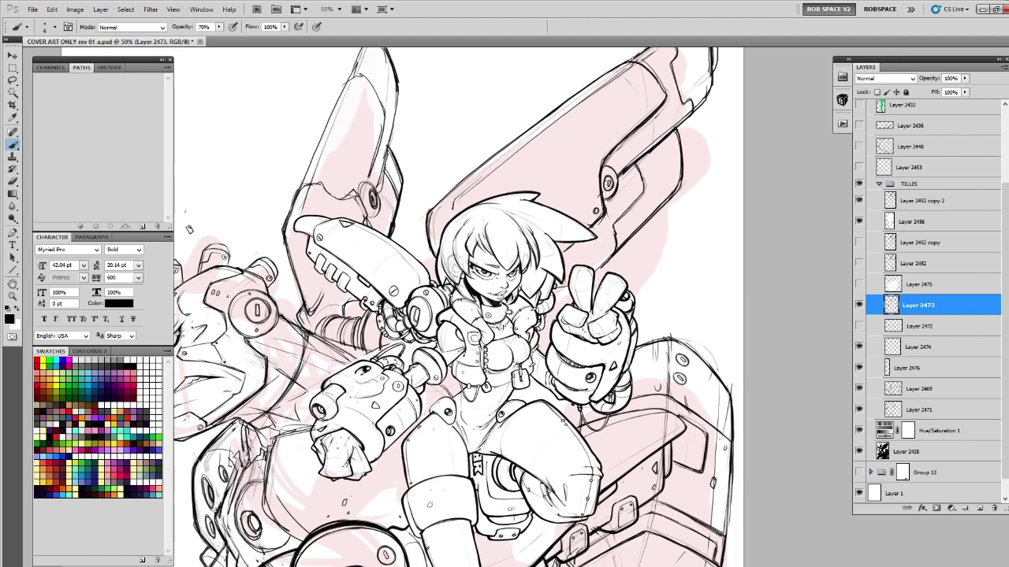
key(x)
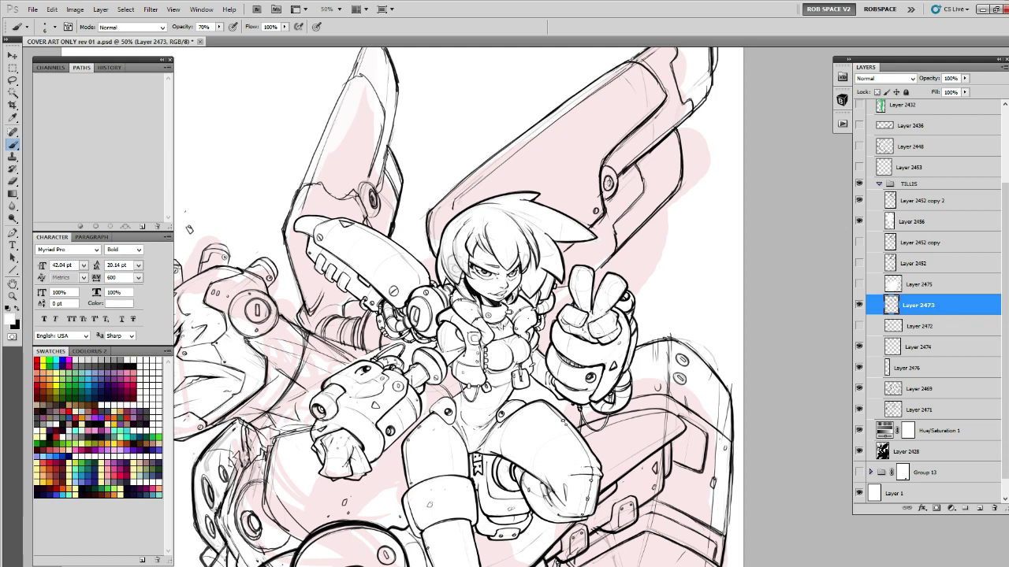
key(x)
drag(648, 164, 625, 168)
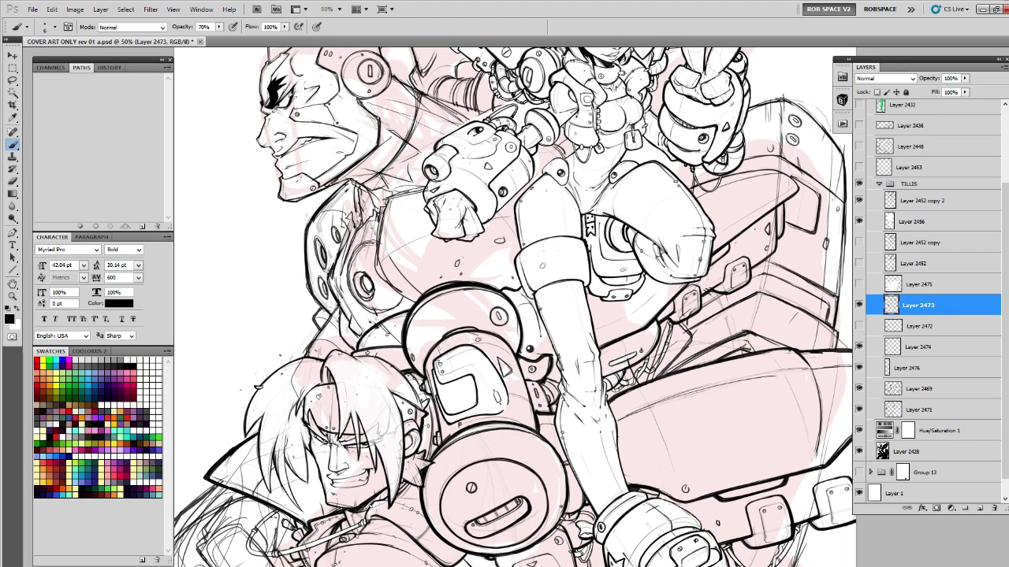
Examine the bald man's head and the overall cover line art at different magnifications.
drag(736, 232, 702, 323)
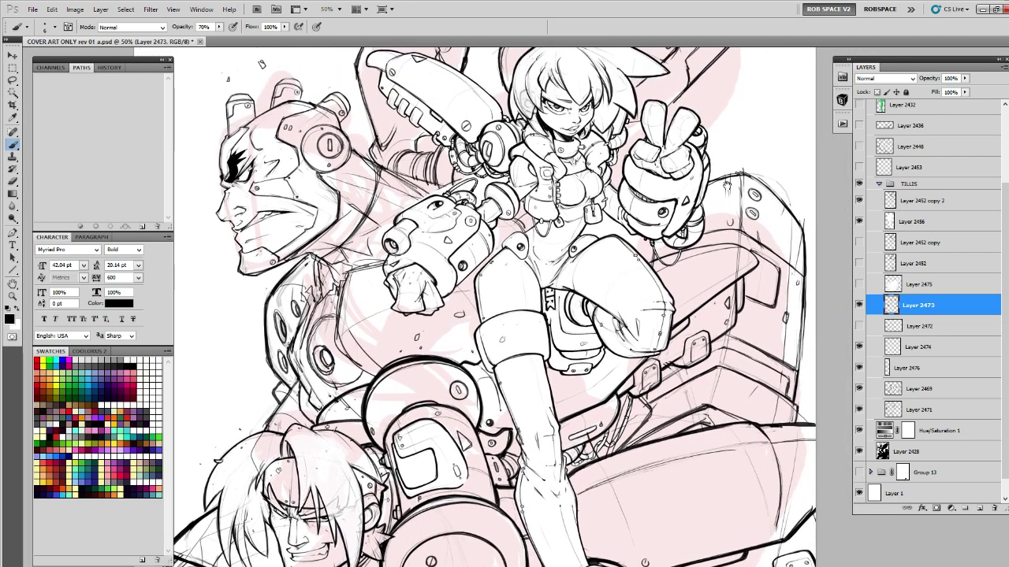
drag(344, 228, 550, 194)
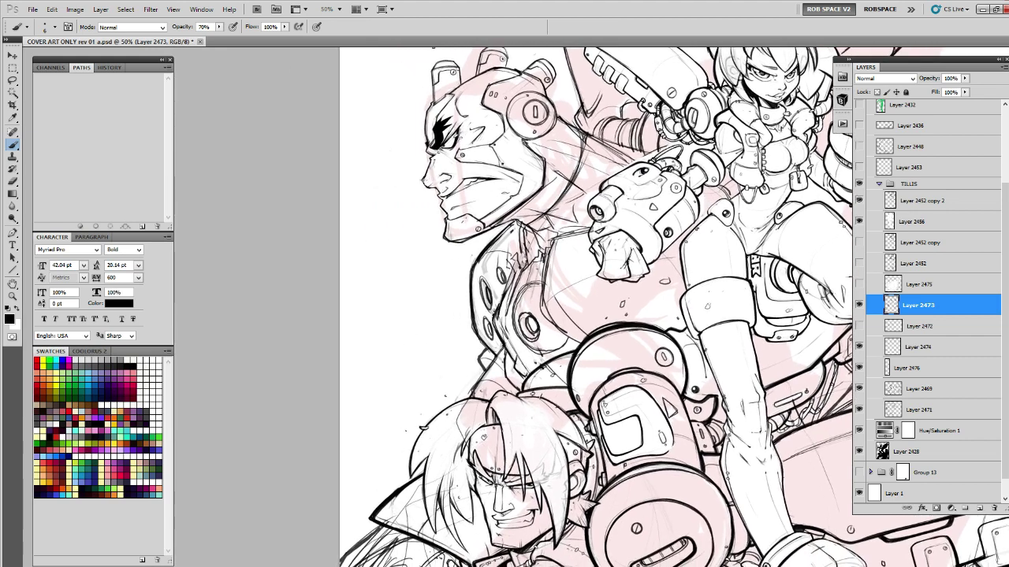
ctrl+click(427, 178)
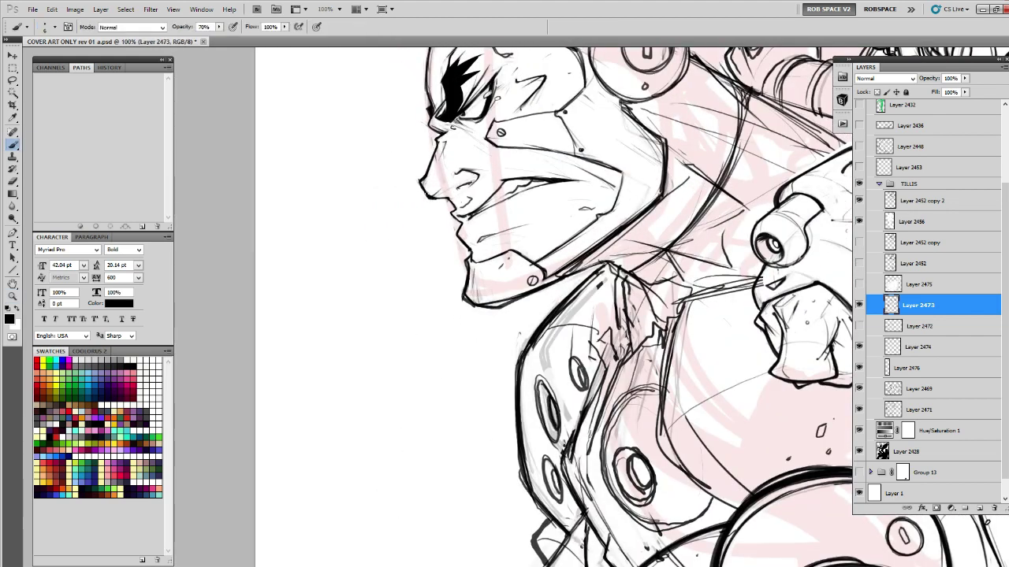
key(x)
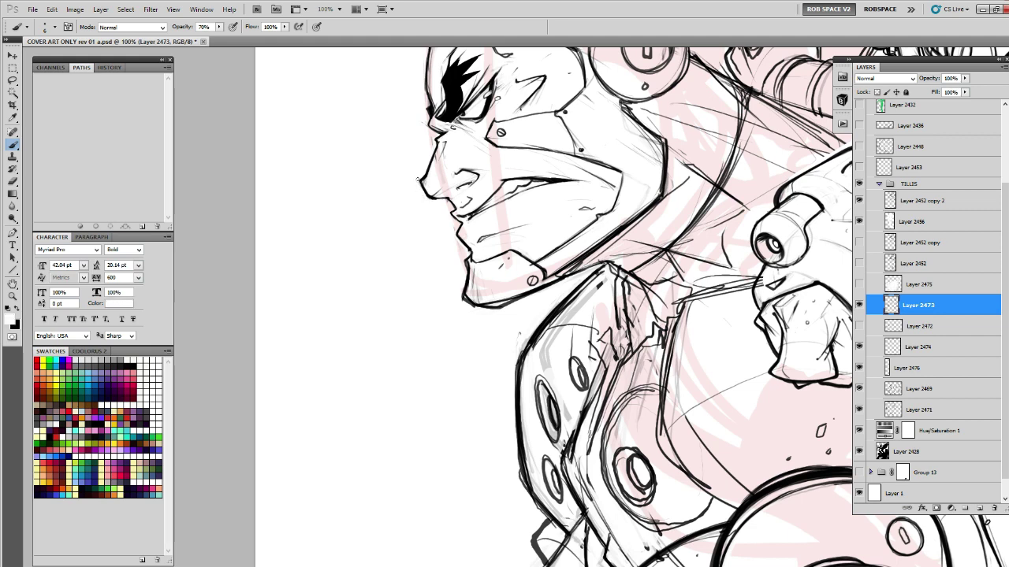
alt+click(539, 208)
alt+click(539, 209)
alt+click(539, 209)
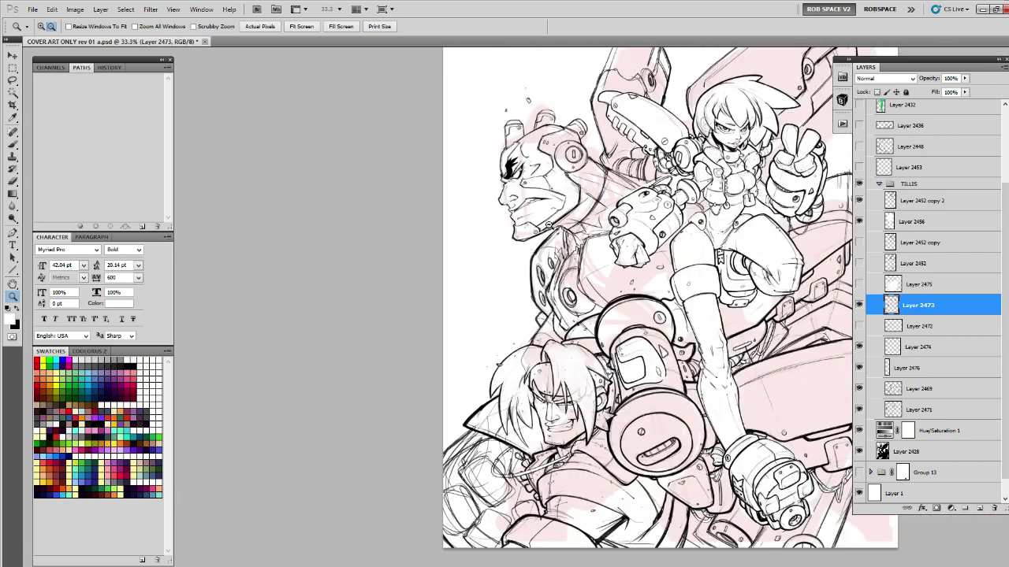
drag(687, 356, 587, 341)
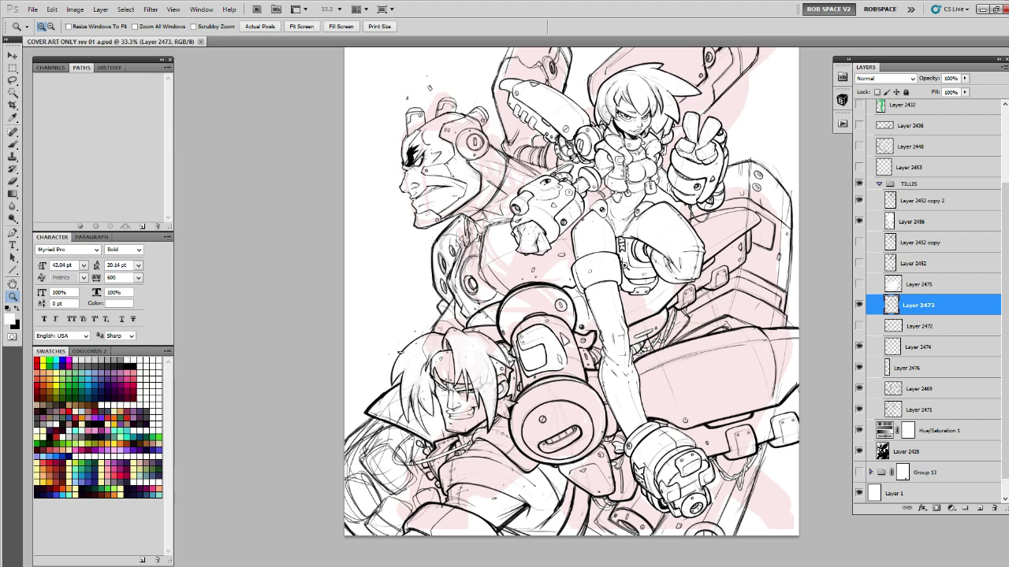
click(624, 266)
click(329, 112)
drag(328, 112, 447, 236)
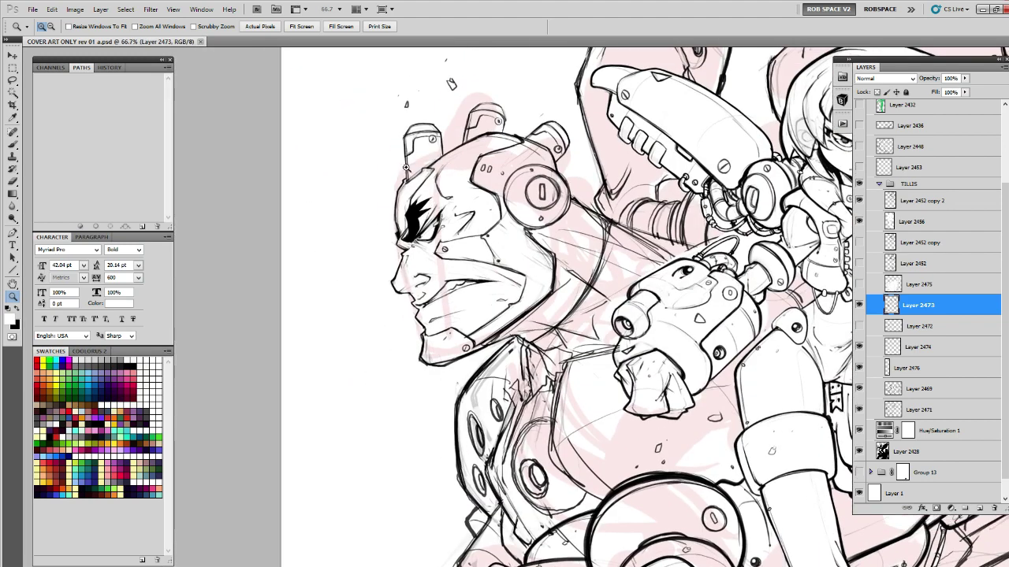
Move Layer 2473 directly above Layer 2474 in the layer stack and make Layer 2474 active for brushwork.
click(407, 164)
key(e)
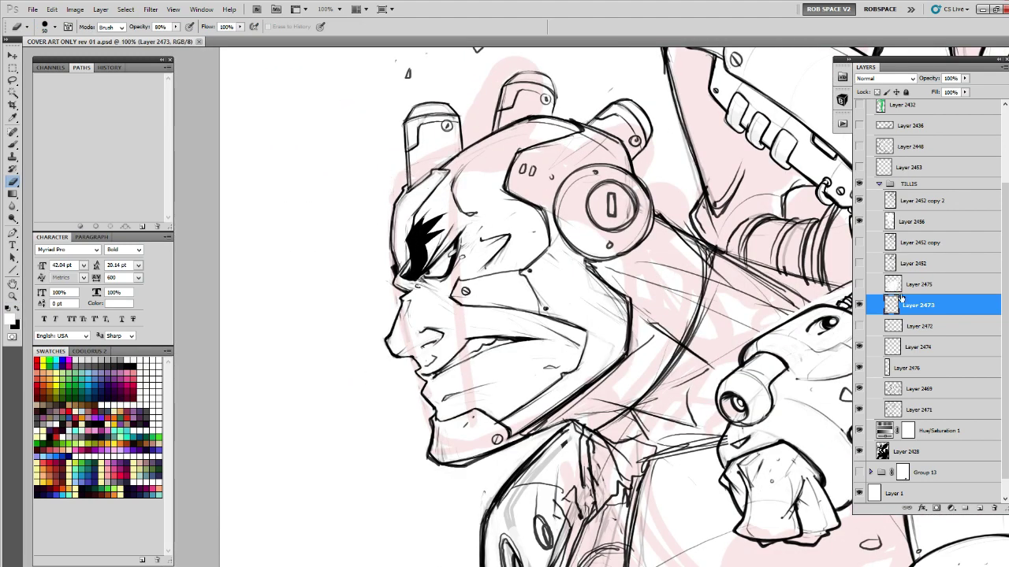
drag(914, 306, 859, 350)
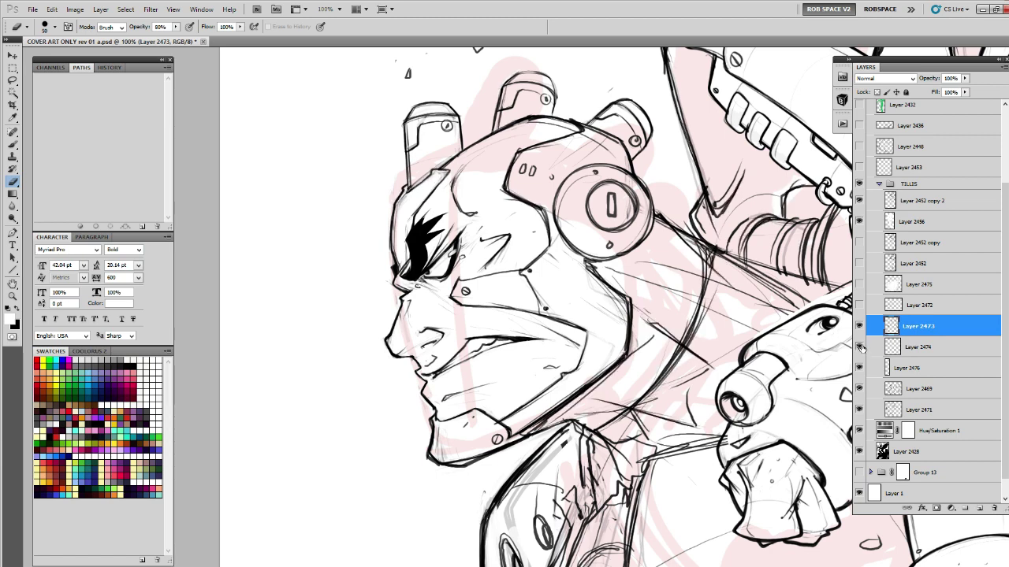
key(ctrl+e)
key(ctrl+z)
key(l)
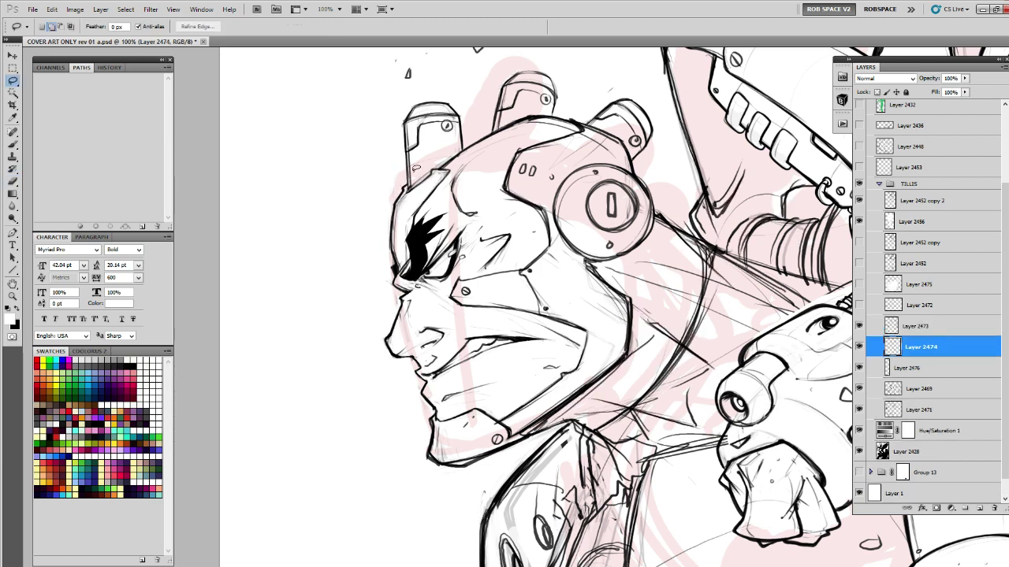
key(b)
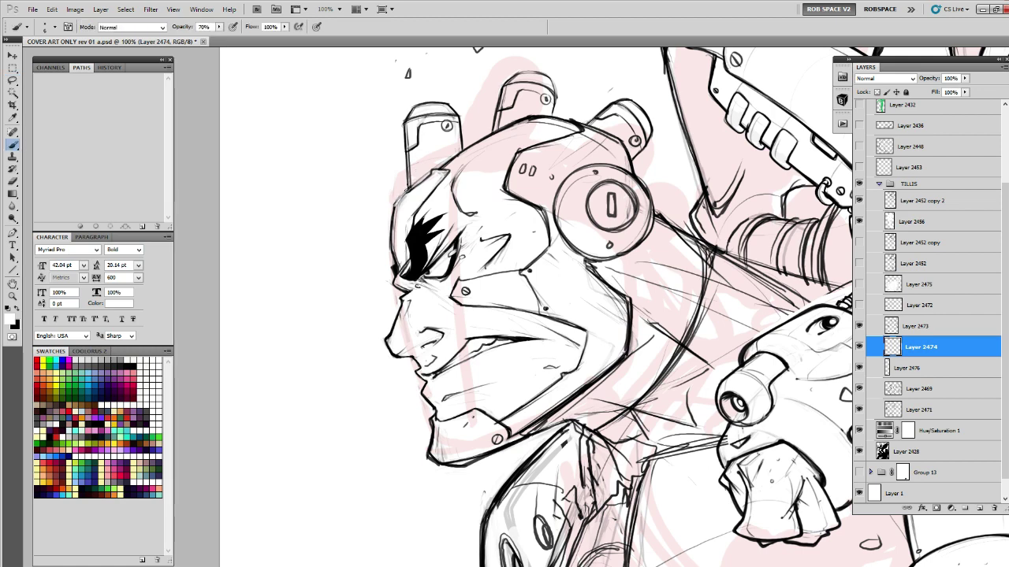
Ink a small black shadow under the bald man's far brow, at the front edge of his face.
key(x)
mouse_move(394, 202)
mouse_down()
mouse_move(397, 270)
mouse_move(386, 262)
mouse_up()
drag(389, 235, 385, 252)
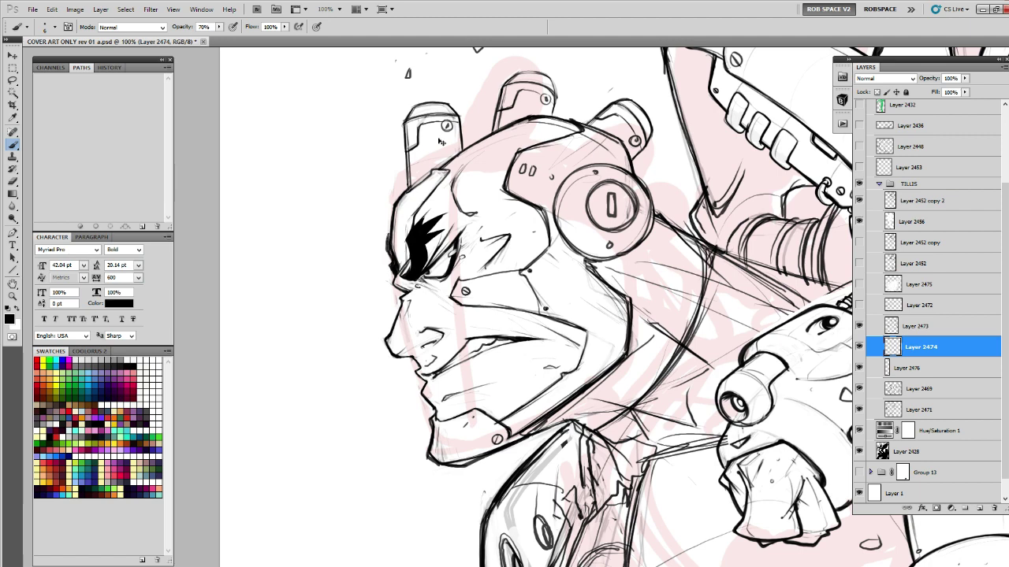
key(ctrl+alt+z)
key(ctrl+alt+z)
drag(392, 279, 396, 289)
mouse_move(390, 283)
mouse_down()
mouse_move(403, 293)
mouse_move(479, 217)
mouse_move(456, 231)
mouse_up()
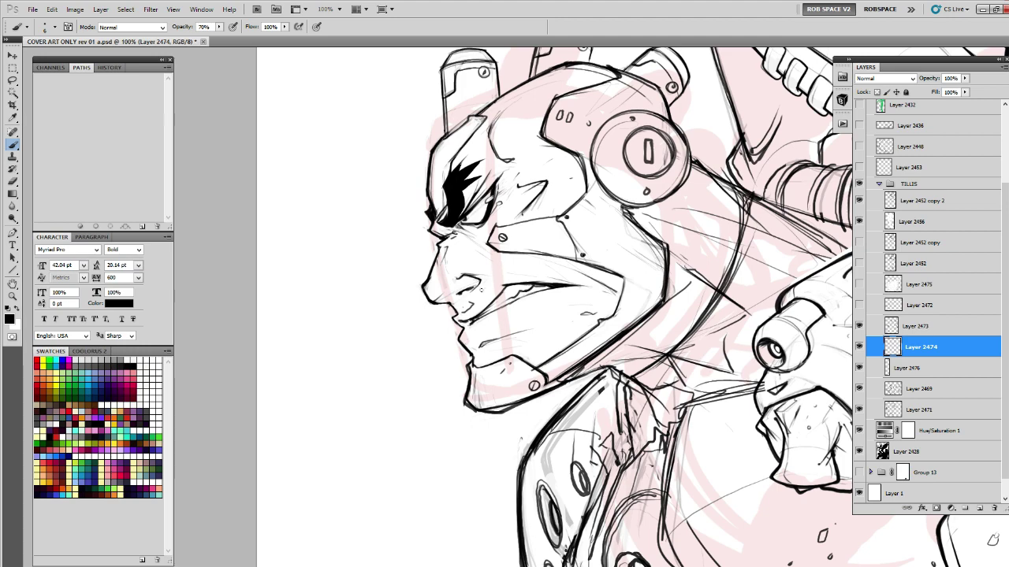
Strengthen the linework along the bald man's lower jaw and chin.
drag(658, 345, 472, 207)
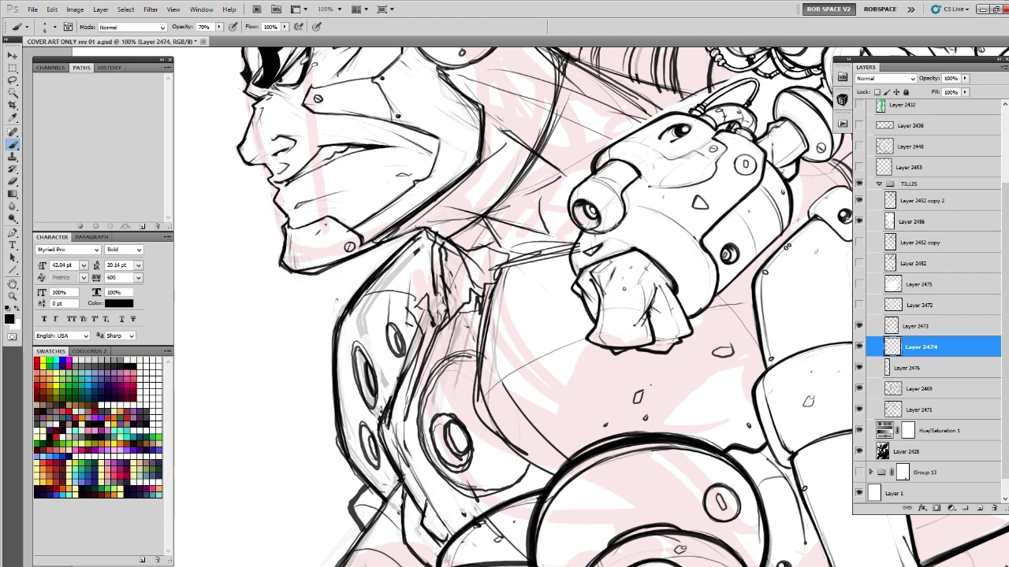
drag(406, 233, 359, 251)
drag(439, 200, 413, 219)
drag(340, 260, 314, 275)
Reinforce the angular inner contour of the shoulder armour between the oval vents and the round port.
key(z)
alt+click(440, 233)
alt+click(433, 233)
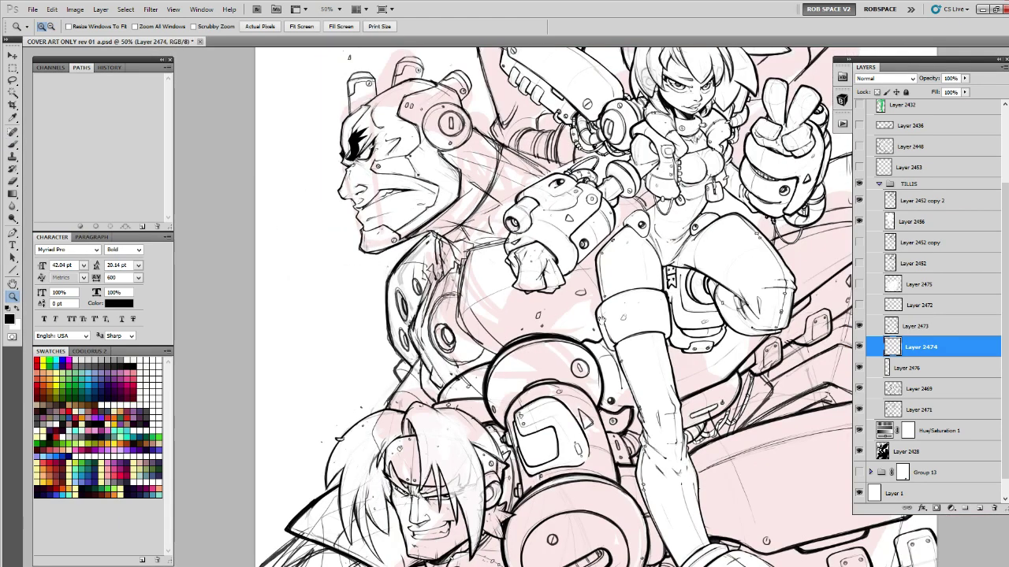
drag(595, 335, 528, 334)
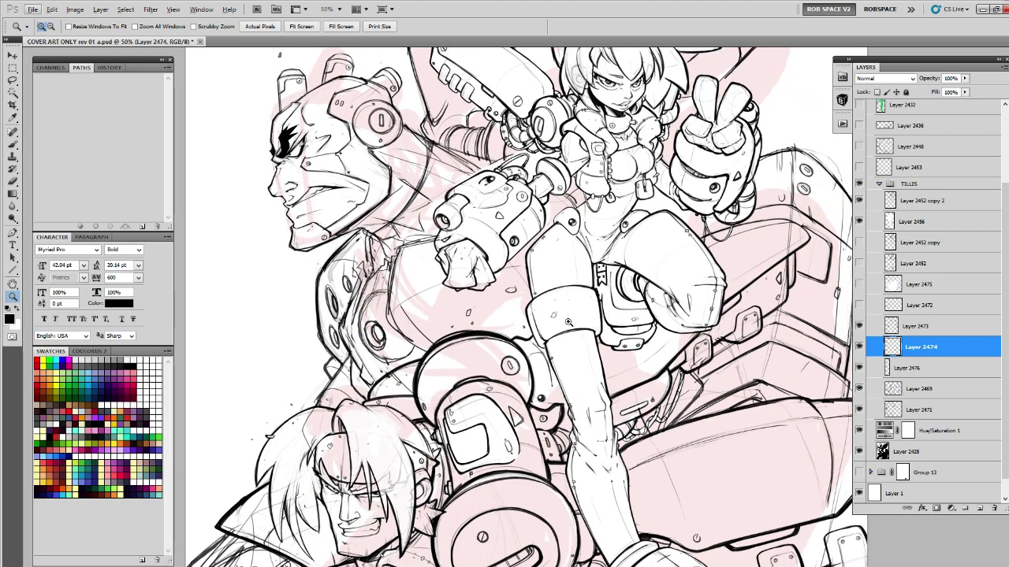
click(408, 335)
drag(405, 331, 486, 277)
click(473, 272)
key(b)
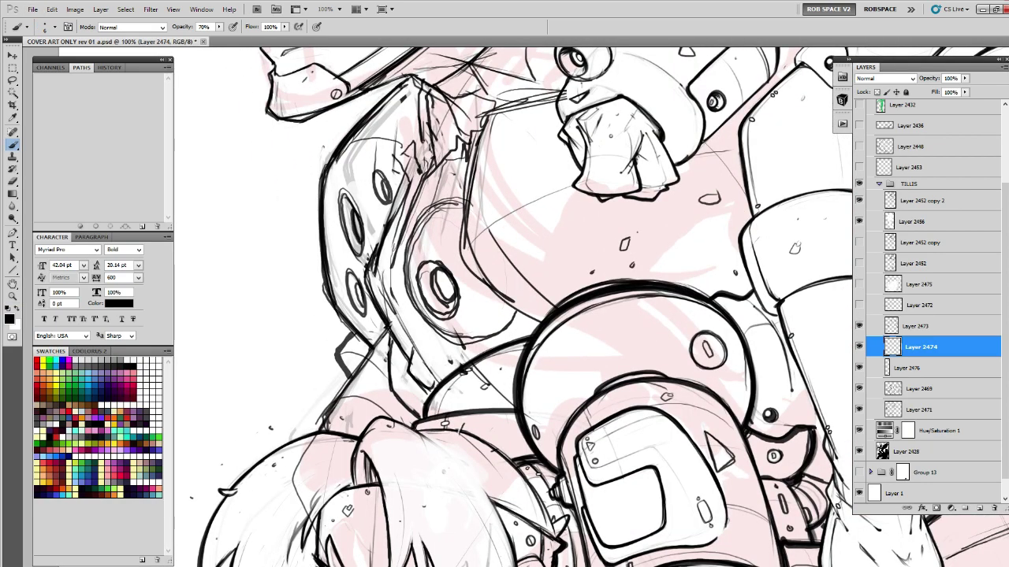
drag(429, 209, 411, 295)
drag(516, 246, 489, 270)
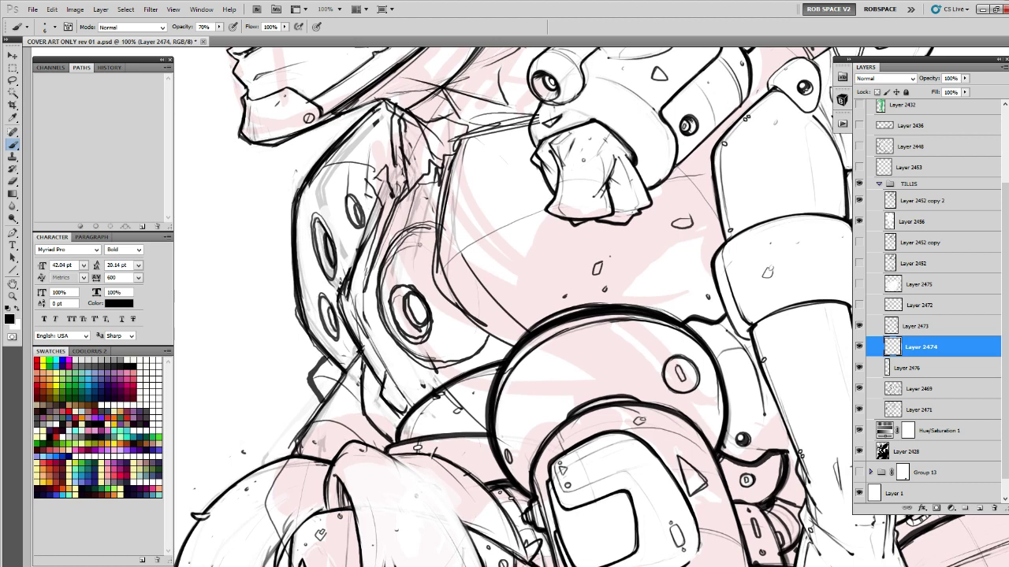
drag(428, 311, 413, 299)
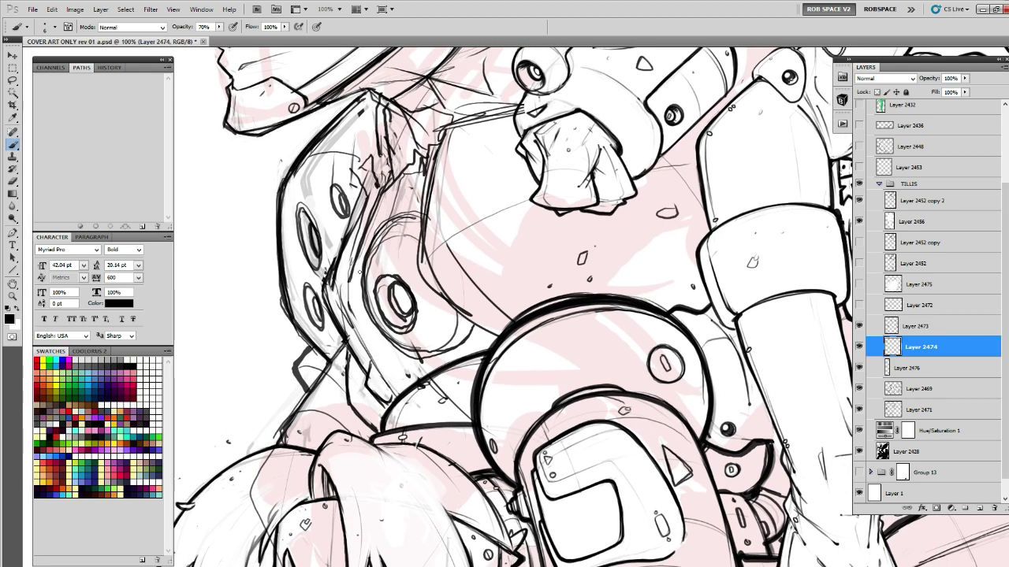
mouse_move(360, 241)
mouse_down()
mouse_move(342, 295)
mouse_move(370, 354)
mouse_up()
drag(343, 307, 398, 393)
mouse_move(494, 336)
mouse_down()
mouse_move(481, 351)
mouse_move(510, 311)
mouse_up()
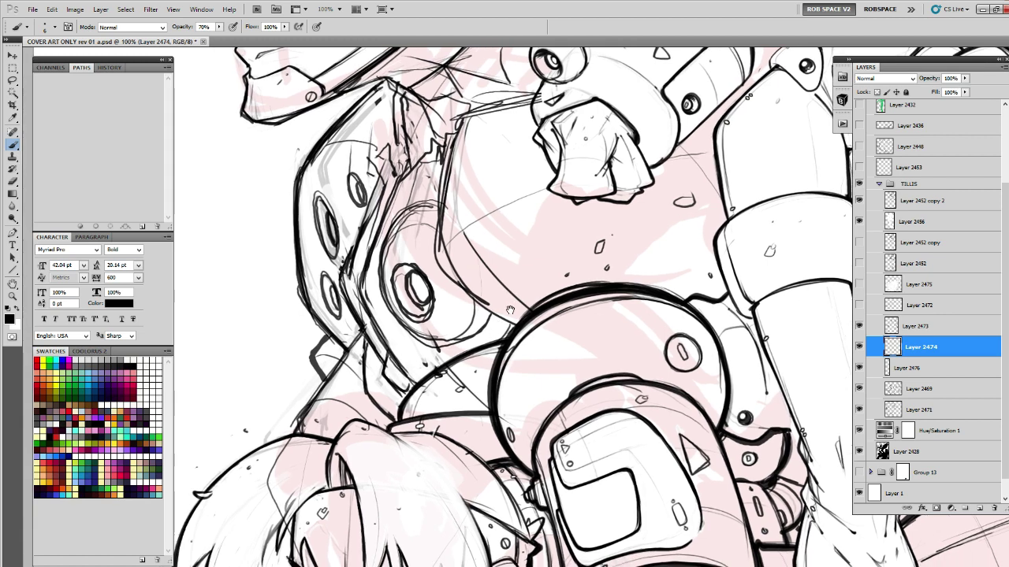
drag(369, 290, 376, 313)
drag(377, 314, 388, 331)
drag(367, 287, 386, 331)
mouse_move(367, 289)
mouse_down()
mouse_move(390, 337)
mouse_move(375, 303)
mouse_up()
key(ctrl+alt+z)
key(ctrl+alt+z)
key(ctrl+alt+z)
key(ctrl+alt+z)
Draw a narrow slanted slot with a heavy black edge in the shoulder armour beside the round port.
drag(373, 303, 388, 332)
key(x)
mouse_move(383, 301)
mouse_down()
mouse_move(375, 320)
mouse_move(392, 338)
mouse_up()
key(x)
drag(369, 296, 388, 339)
Clean up the small rectangular notch on the ring above the round port and touch up the slot on Layer 2473.
drag(480, 225, 476, 254)
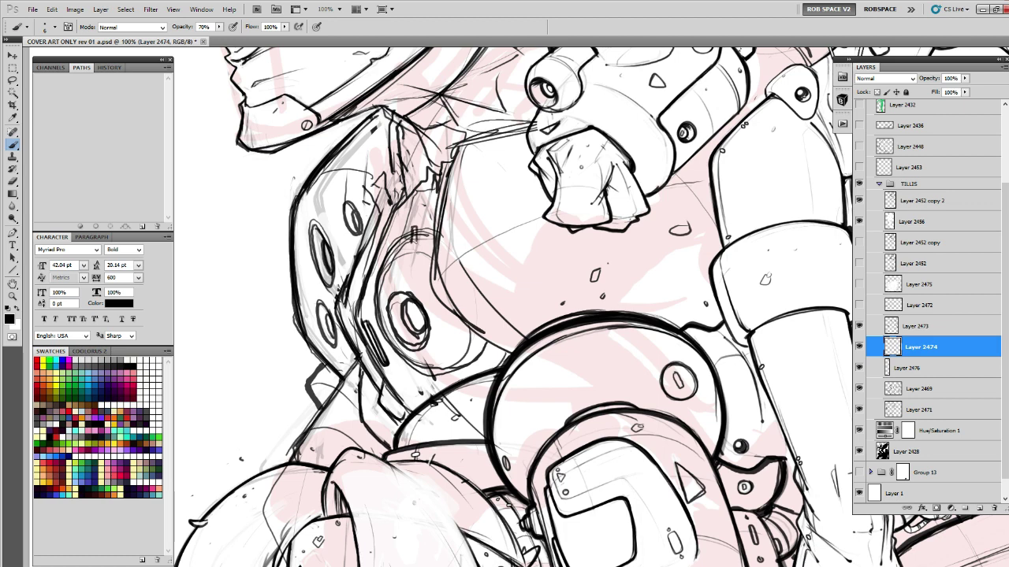
key(x)
key(alt+bracketright)
key(x)
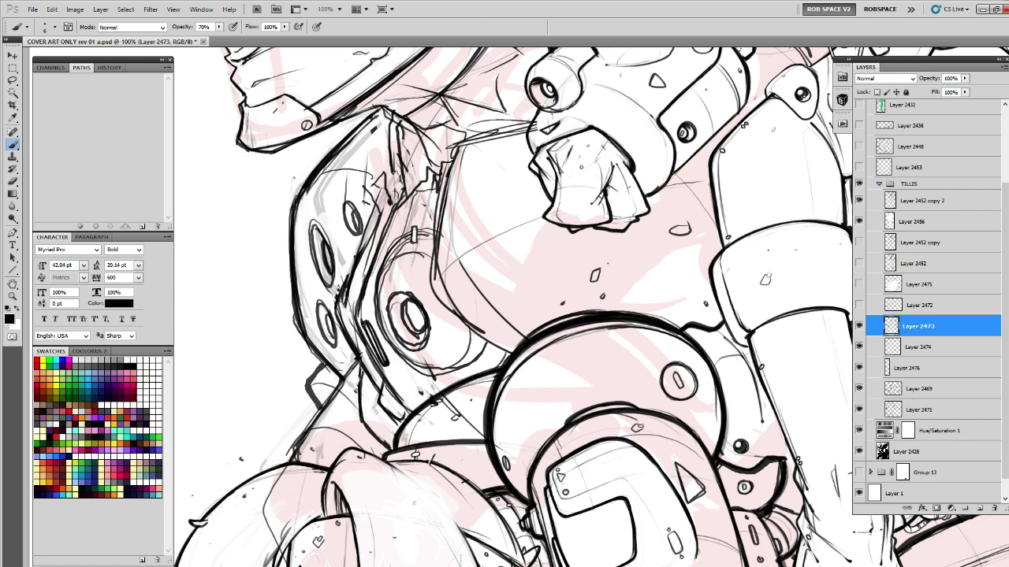
drag(367, 331, 376, 352)
Set the brush opacity to 75% and darken the inner rim of the shoulder armour's round port.
drag(409, 293, 506, 248)
drag(504, 252, 486, 257)
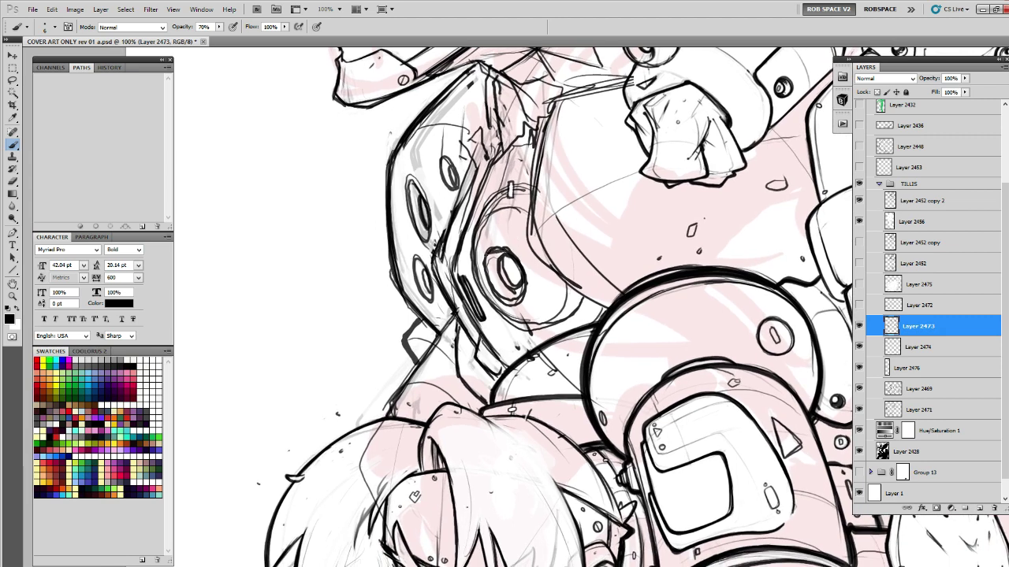
click(220, 27)
drag(223, 38, 225, 38)
mouse_move(497, 253)
mouse_down()
mouse_move(484, 258)
mouse_move(491, 276)
mouse_move(498, 269)
mouse_up()
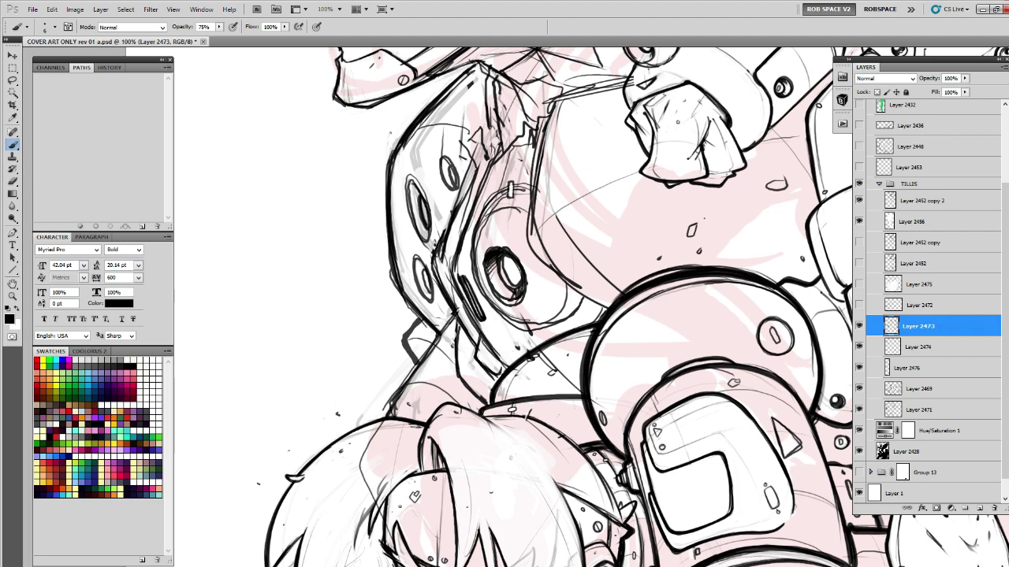
drag(582, 276, 448, 247)
drag(492, 282, 510, 267)
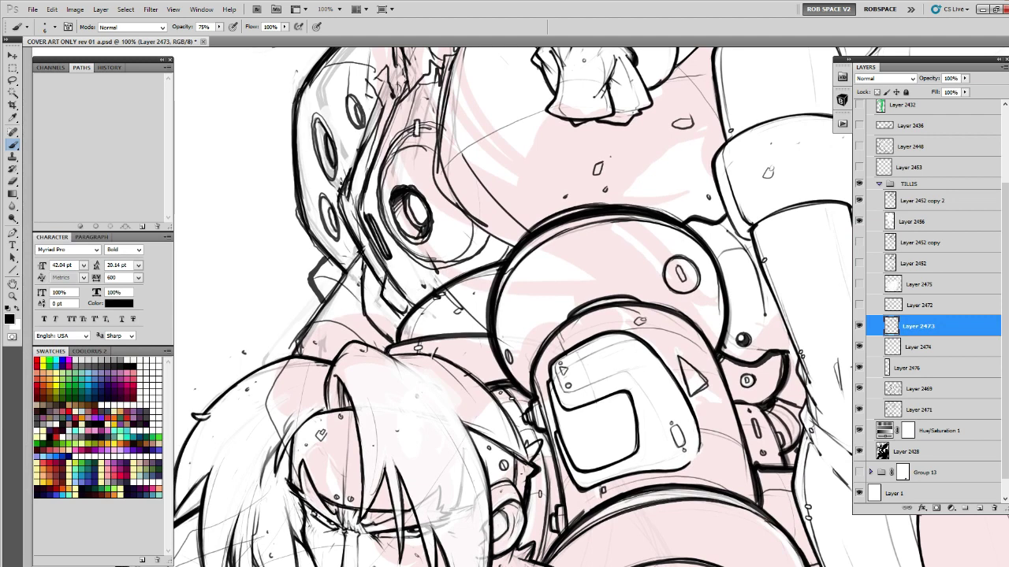
Ink the diagonal contour running from beneath the shoulder armour down towards the grinning man's hair.
mouse_move(361, 258)
mouse_down()
mouse_move(360, 302)
mouse_move(426, 255)
mouse_up()
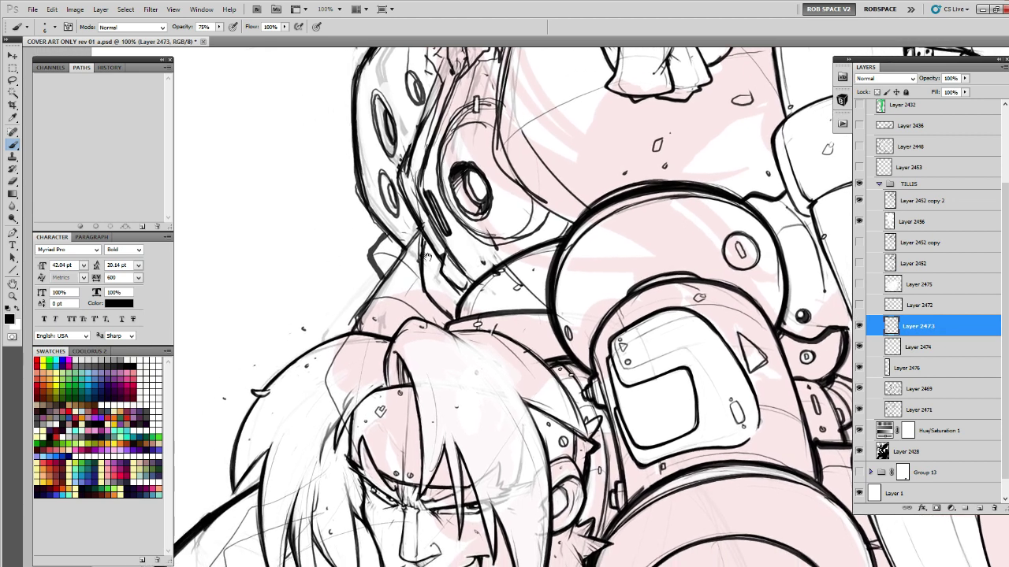
drag(361, 331, 395, 318)
key(ctrl+z)
drag(349, 327, 405, 255)
drag(361, 303, 379, 282)
Fill in the dark interiors of the oval vents on the shoulder armour.
drag(409, 260, 359, 372)
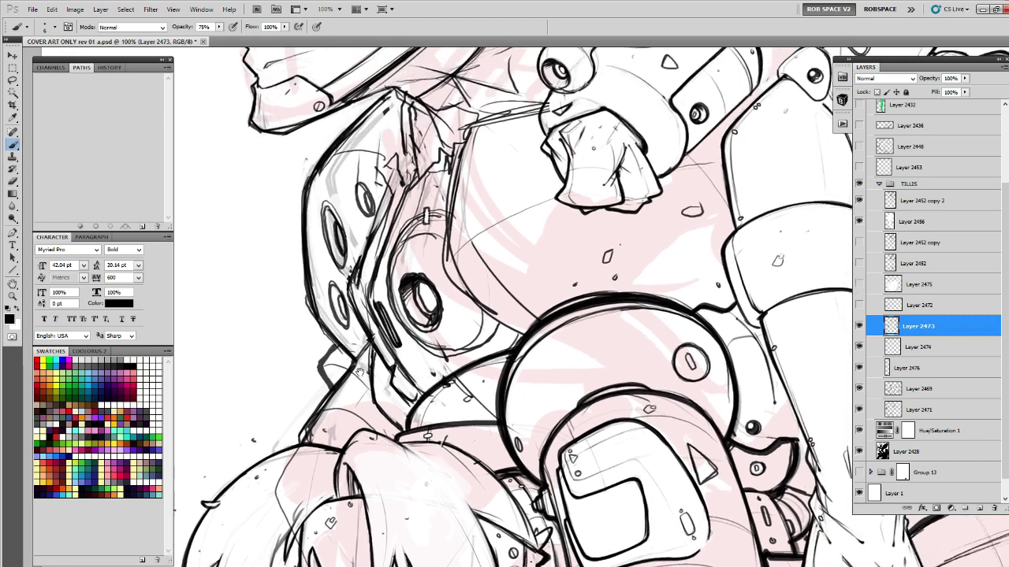
drag(357, 172, 357, 223)
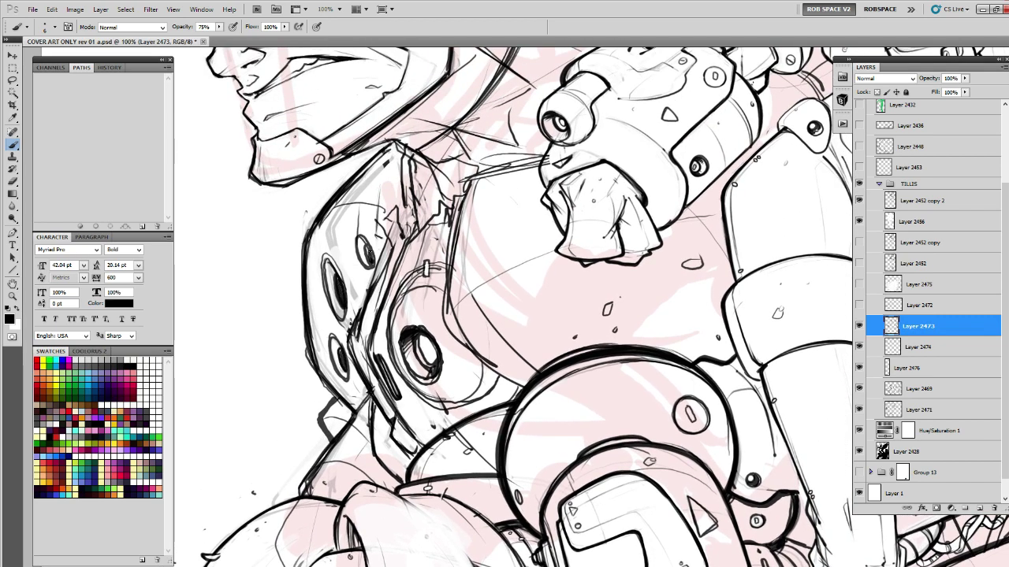
drag(360, 236, 374, 267)
key(z)
alt+click(371, 220)
alt+click(371, 220)
alt+click(372, 220)
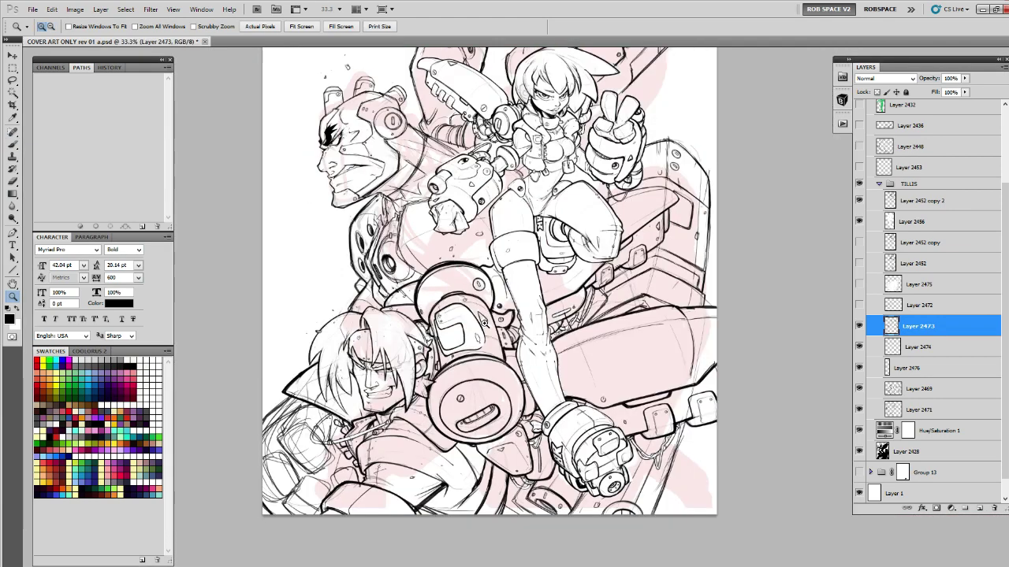
Check Layer 2474 by toggling its visibility, and merge Layer 2473 down into it.
drag(657, 360, 647, 356)
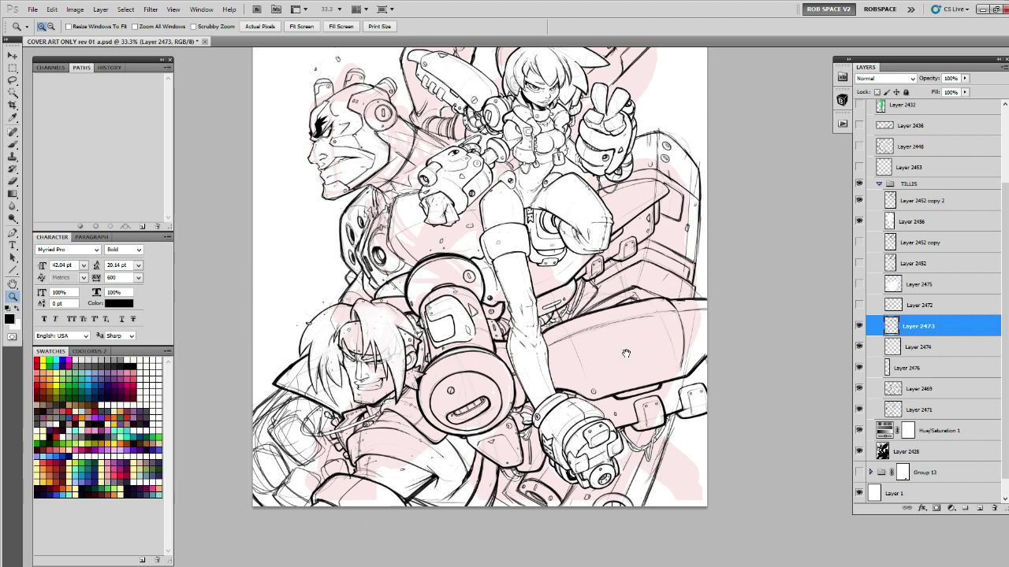
drag(622, 353, 648, 404)
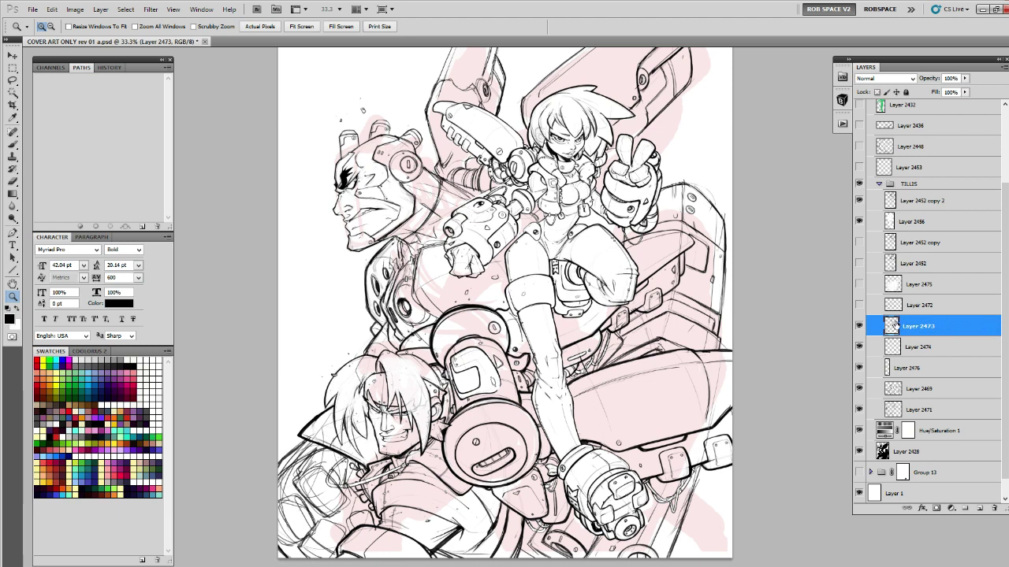
click(859, 347)
click(859, 348)
key(Delete)
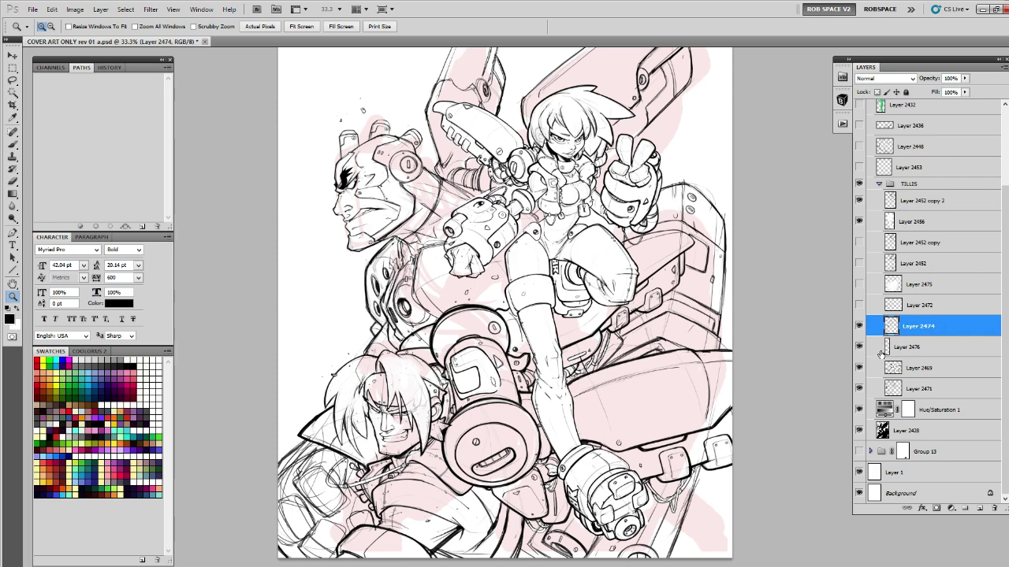
mouse_move(811, 392)
mouse_down()
mouse_move(817, 356)
mouse_move(817, 410)
mouse_move(817, 393)
mouse_up()
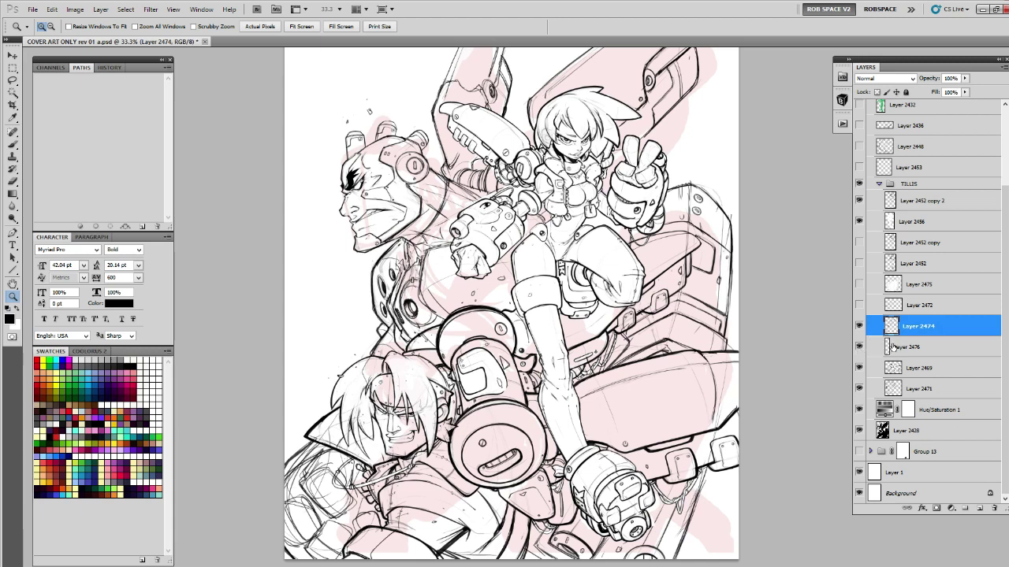
Copy the contents of Layer 2476 and paste them into a new document.
click(893, 347)
ctrl+click(889, 345)
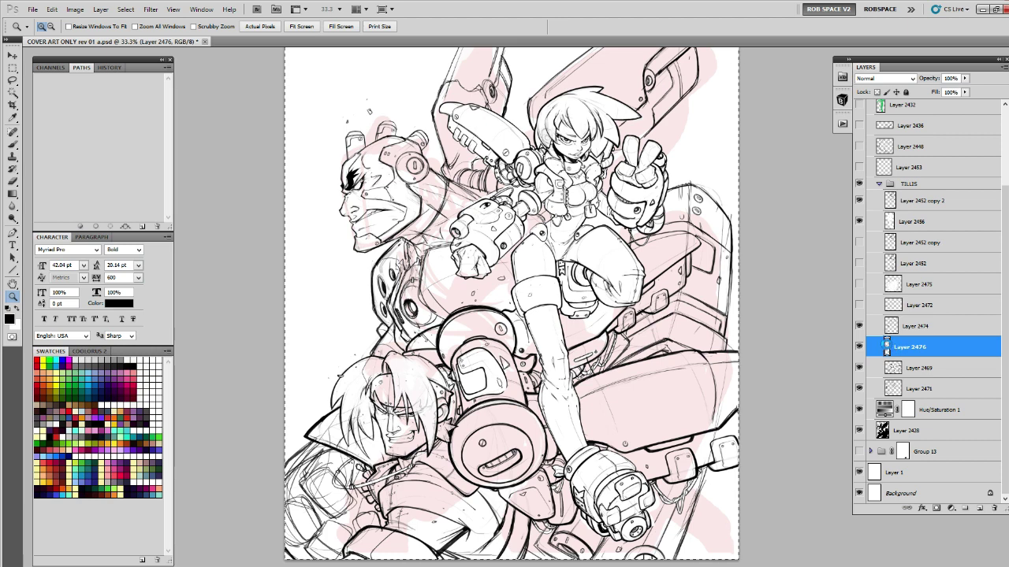
key(ctrl+c)
key(ctrl+n)
key(Return)
key(ctrl+v)
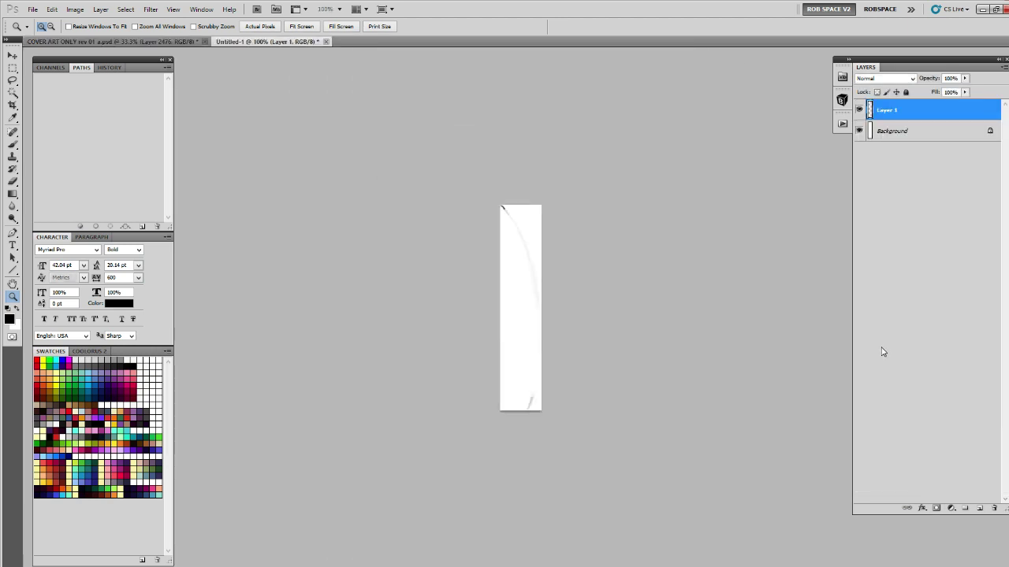
In the cover art document, merge Layer 2474 down into Layer 2476 and check the merged layer by toggling its visibility.
click(178, 42)
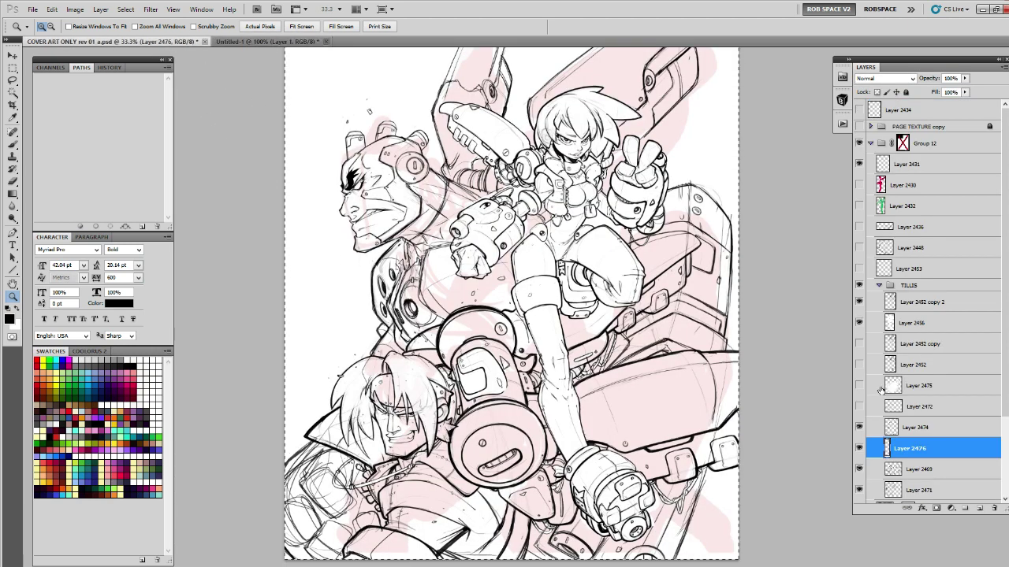
scroll(956, 421, down, 2)
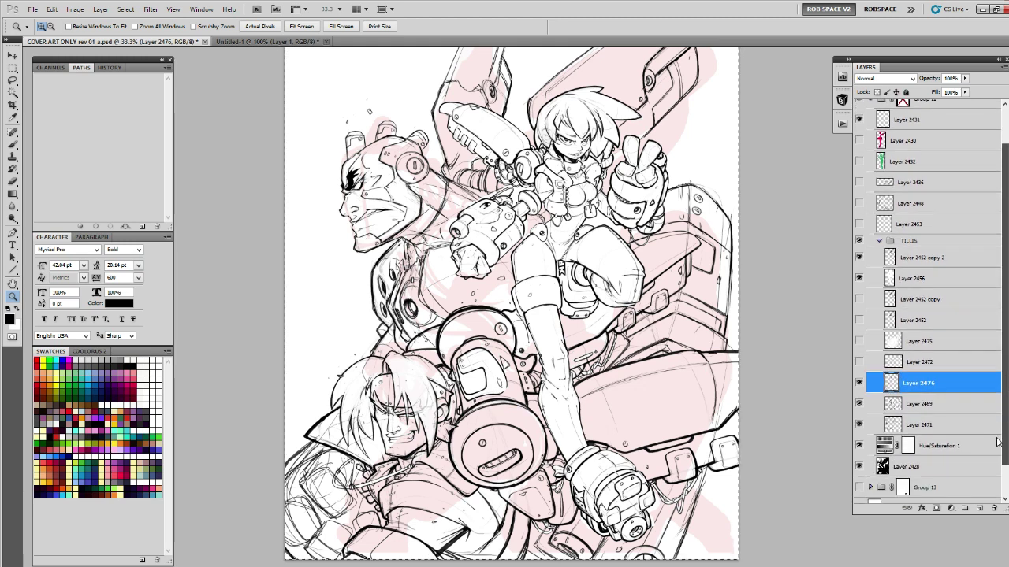
click(859, 383)
click(859, 384)
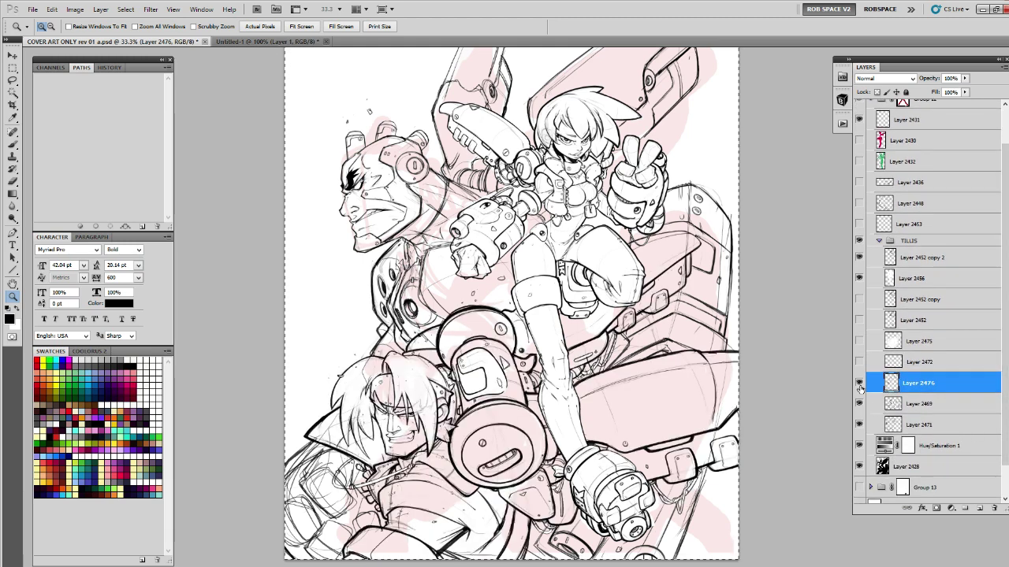
click(858, 383)
click(859, 384)
Move Layer 2476 directly above Layer 2471, merge it down, and check the merged layer by toggling its visibility.
drag(908, 381, 896, 431)
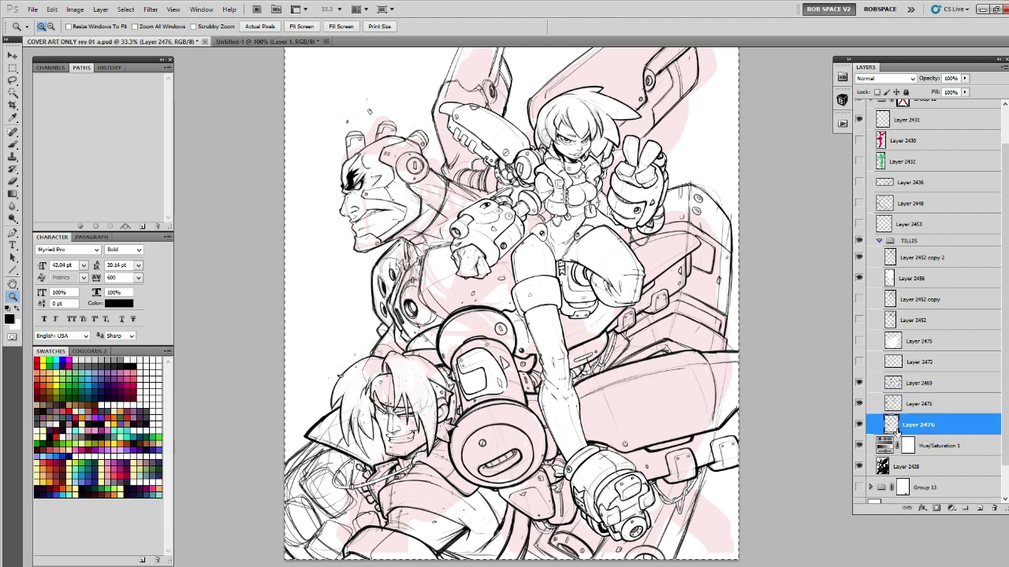
key(ctrl+z)
drag(914, 385, 906, 414)
click(859, 426)
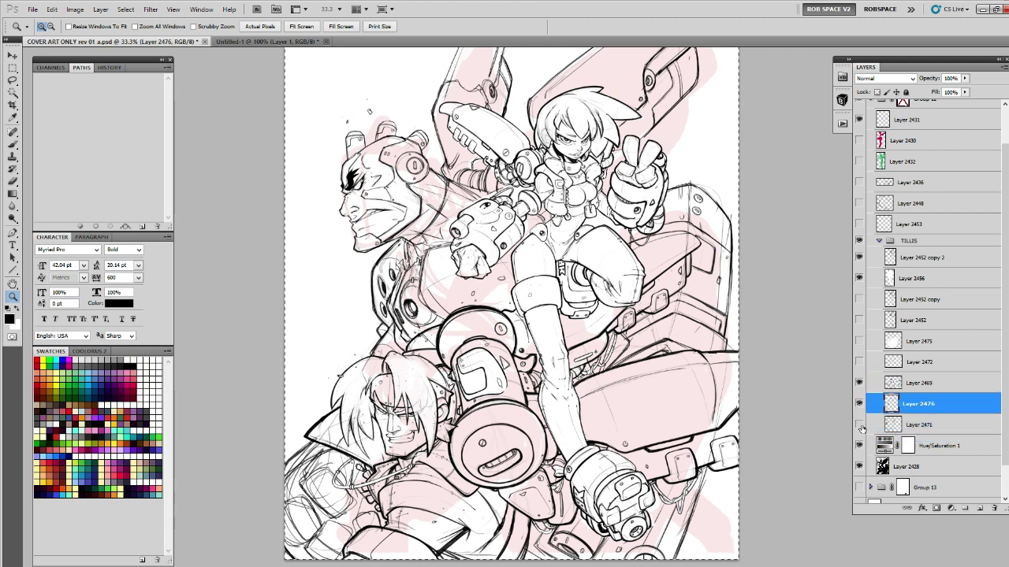
key(Delete)
click(859, 403)
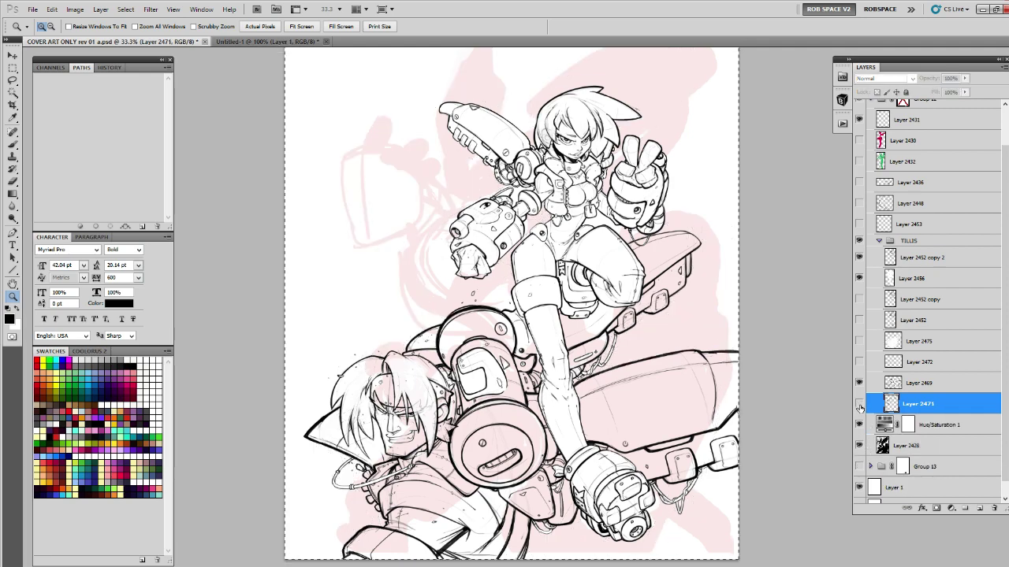
click(858, 404)
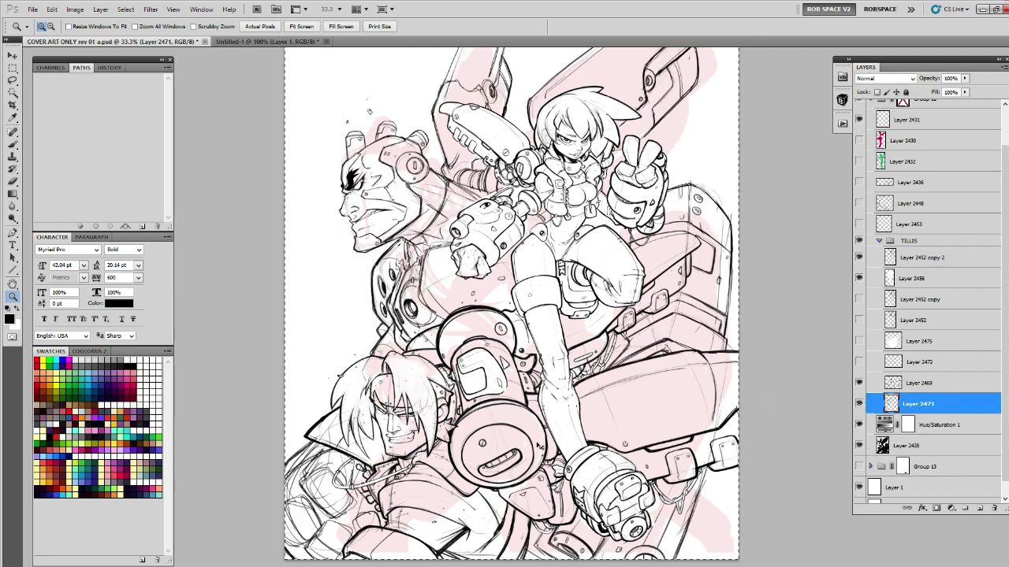
Clear the selection and inspect Layer 2469's line art by toggling its visibility and loading its outline as a selection.
key(ctrl+d)
drag(540, 447, 641, 359)
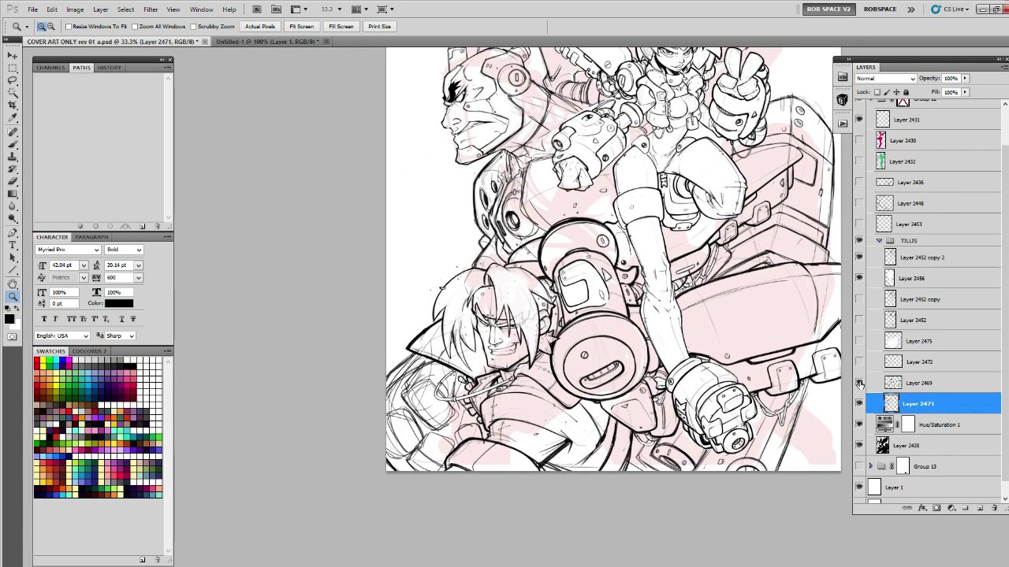
click(859, 383)
click(859, 382)
ctrl+click(891, 384)
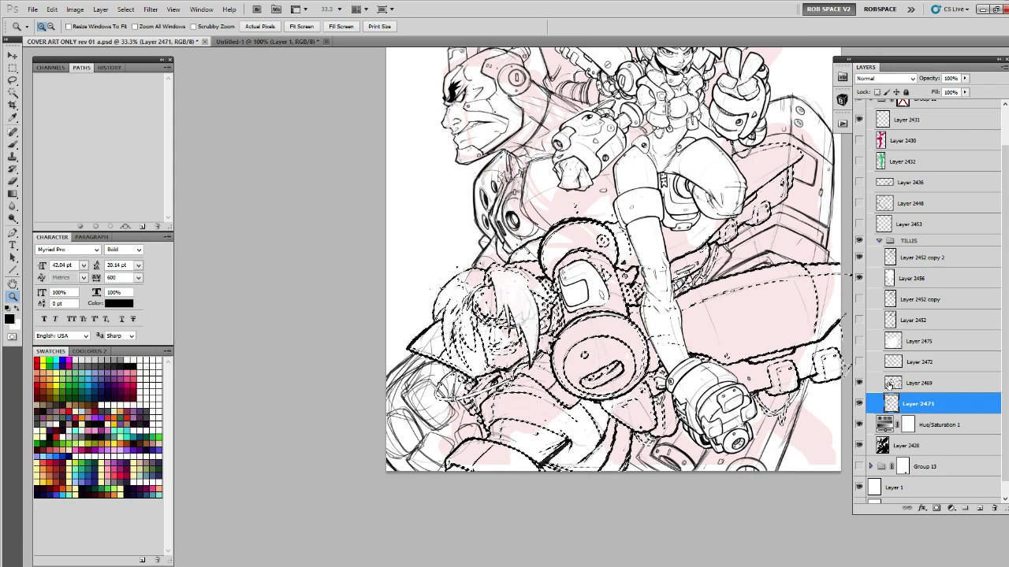
key(ctrl+d)
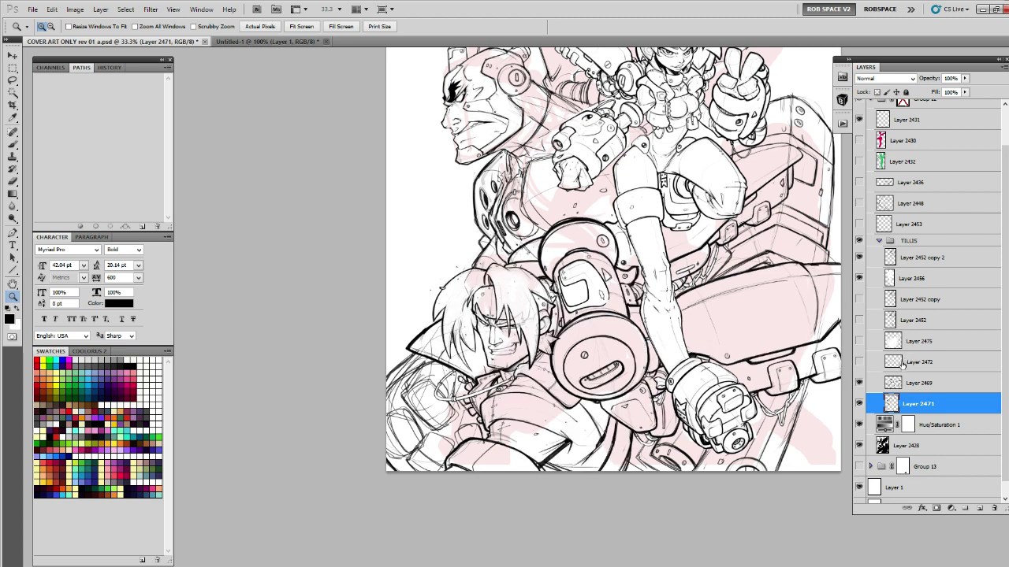
Compare Layer 2475 and Layer 2471 against the rest of the line art by repeatedly toggling their visibility.
click(859, 345)
click(859, 345)
click(859, 345)
click(859, 344)
click(859, 404)
click(859, 403)
click(860, 404)
click(861, 404)
click(861, 404)
click(860, 404)
click(860, 403)
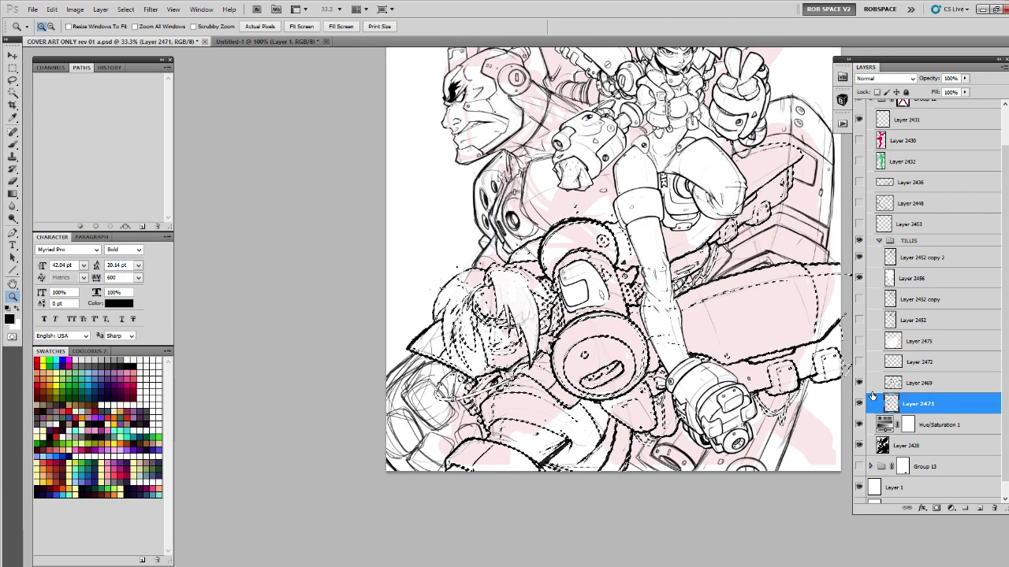
click(860, 403)
click(859, 403)
click(859, 403)
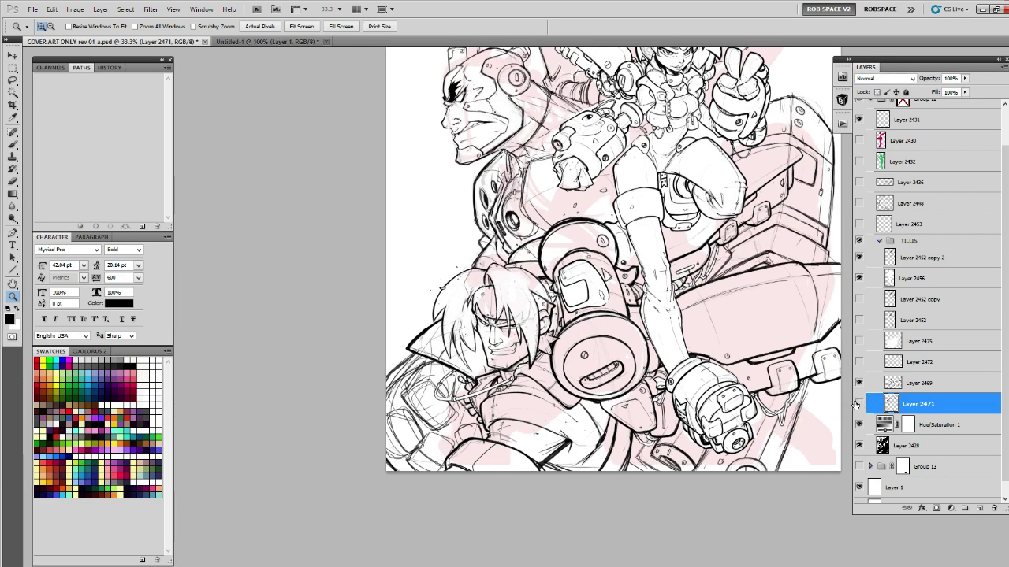
click(859, 404)
click(859, 403)
Create a new layer directly above Layer 2471 and compare the two layers by toggling their visibility.
key(l)
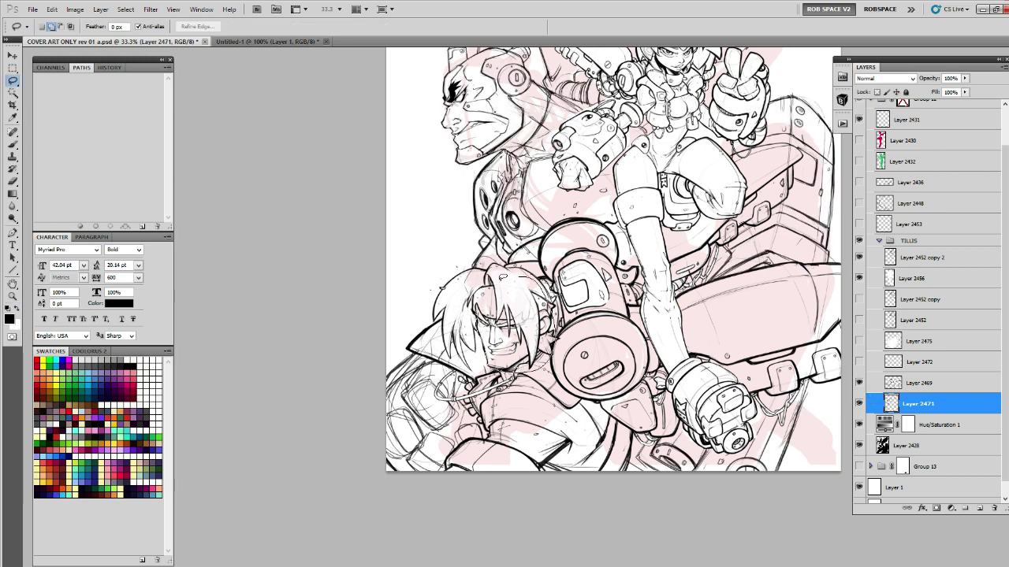
key(ctrl+shift+alt+n)
click(903, 422)
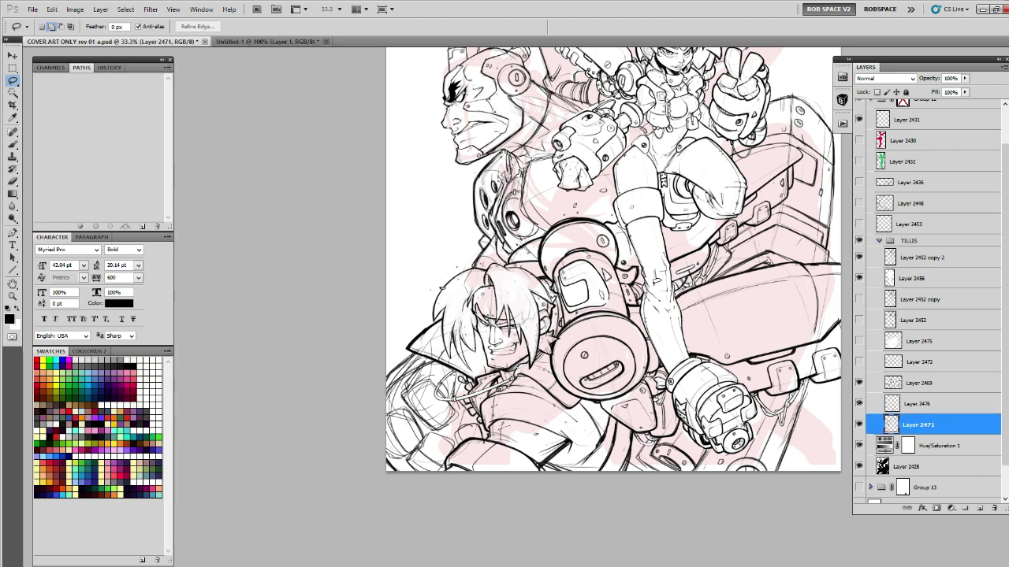
click(859, 403)
click(859, 424)
click(859, 425)
click(859, 427)
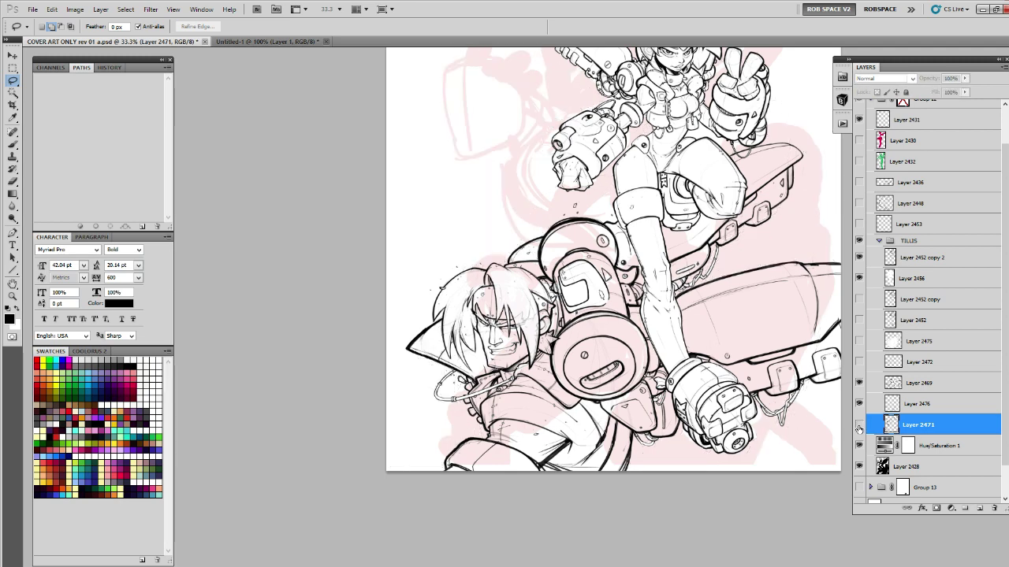
click(859, 425)
click(859, 425)
click(859, 425)
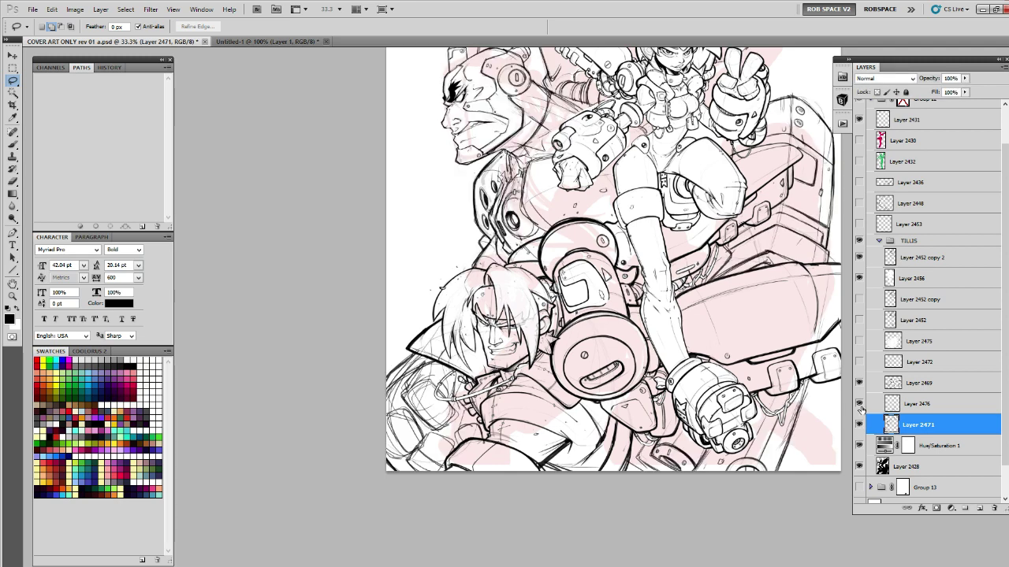
Merge Layer 2469 down into Layer 2476 and check it against Layer 2471 by toggling visibility.
click(859, 405)
click(858, 385)
click(859, 385)
click(904, 382)
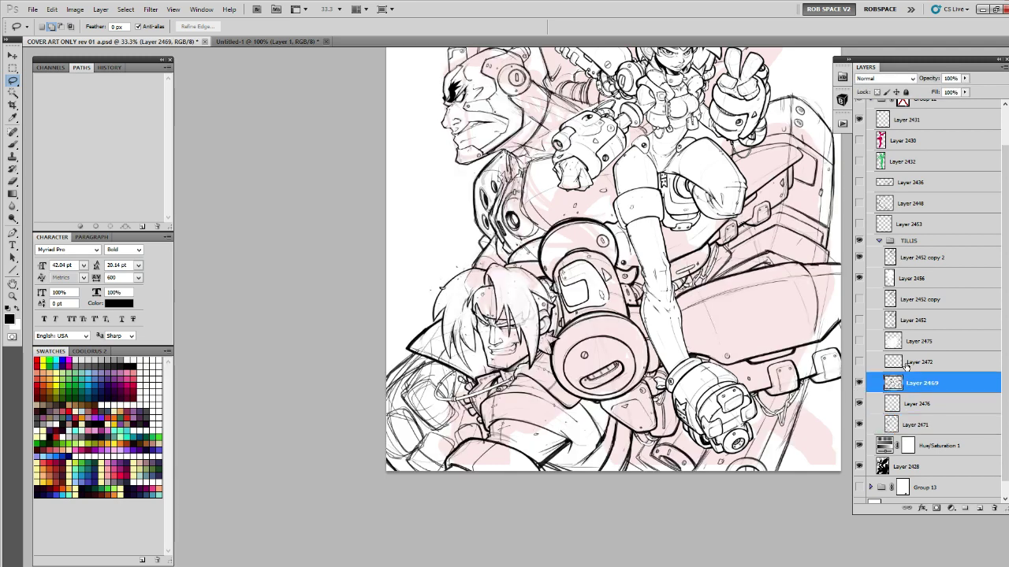
key(ctrl+e)
click(860, 405)
click(859, 405)
On Layer 2471, lasso and delete the stray lines around the grinning man's collar and jacket.
click(906, 404)
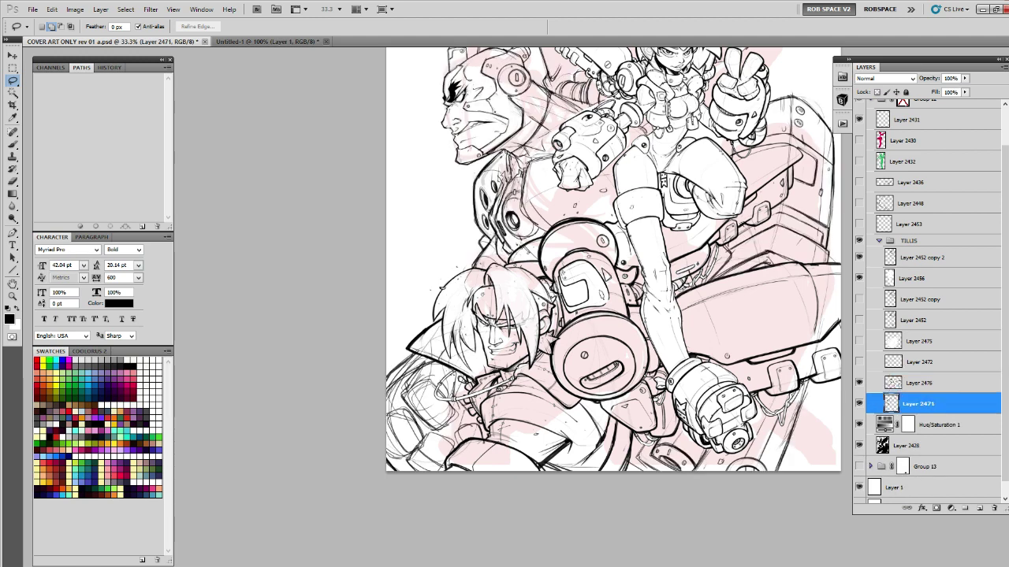
mouse_move(432, 360)
mouse_down()
mouse_move(438, 317)
mouse_move(465, 295)
mouse_move(535, 288)
mouse_move(521, 393)
mouse_move(476, 386)
mouse_up()
key(x)
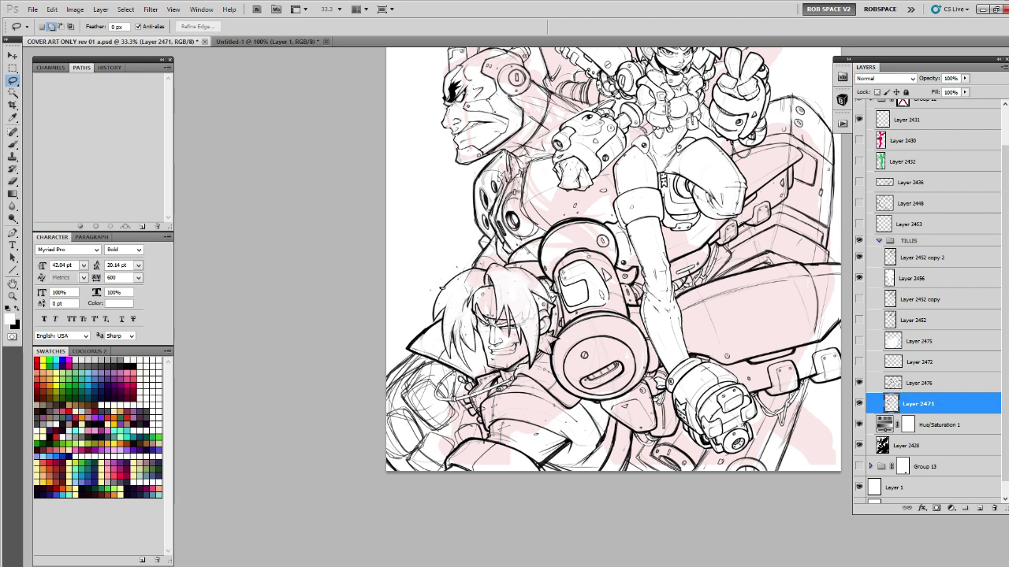
mouse_move(487, 438)
mouse_down()
mouse_move(451, 480)
mouse_move(539, 496)
mouse_move(624, 479)
mouse_move(631, 433)
mouse_move(587, 328)
mouse_move(552, 341)
mouse_up()
key(Delete)
key(ctrl+d)
On Layer 2471, lasso and delete the stray lines over the large rounded armour panel beside the seated girl's boot.
drag(763, 371, 685, 395)
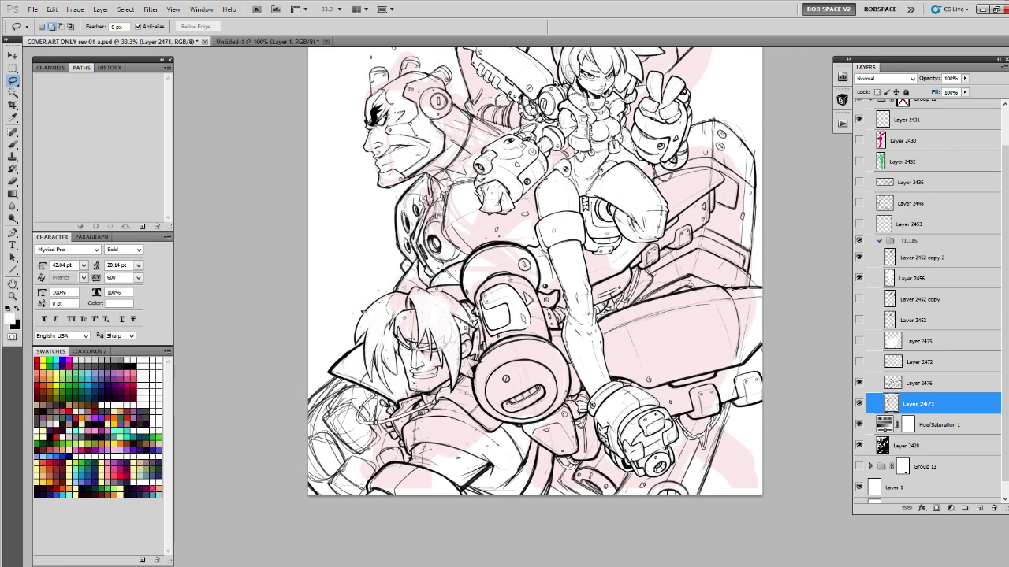
mouse_move(568, 342)
mouse_down()
mouse_move(671, 405)
mouse_move(703, 404)
mouse_move(753, 392)
mouse_move(769, 297)
mouse_up()
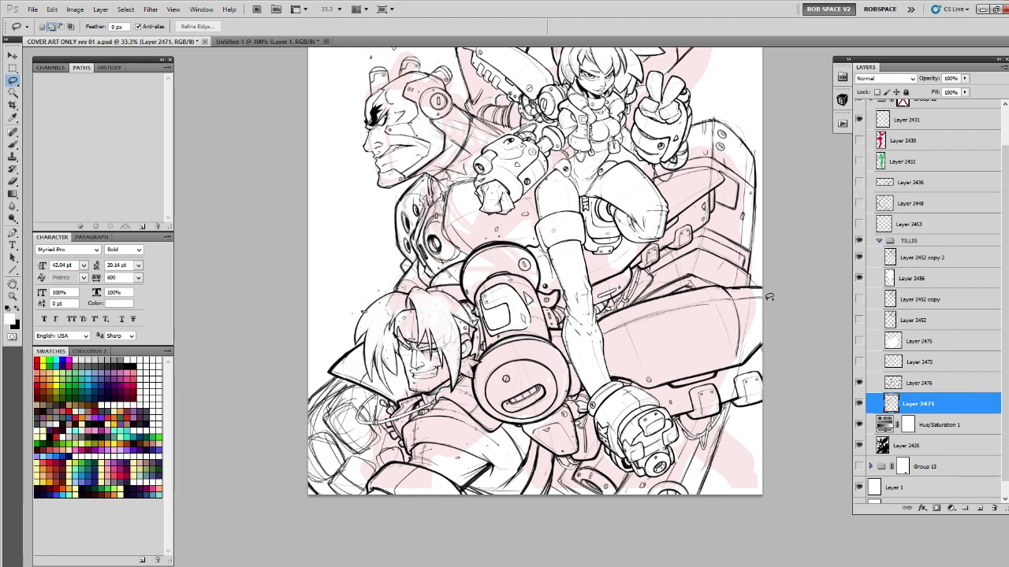
key(Delete)
key(ctrl+d)
drag(723, 168, 715, 262)
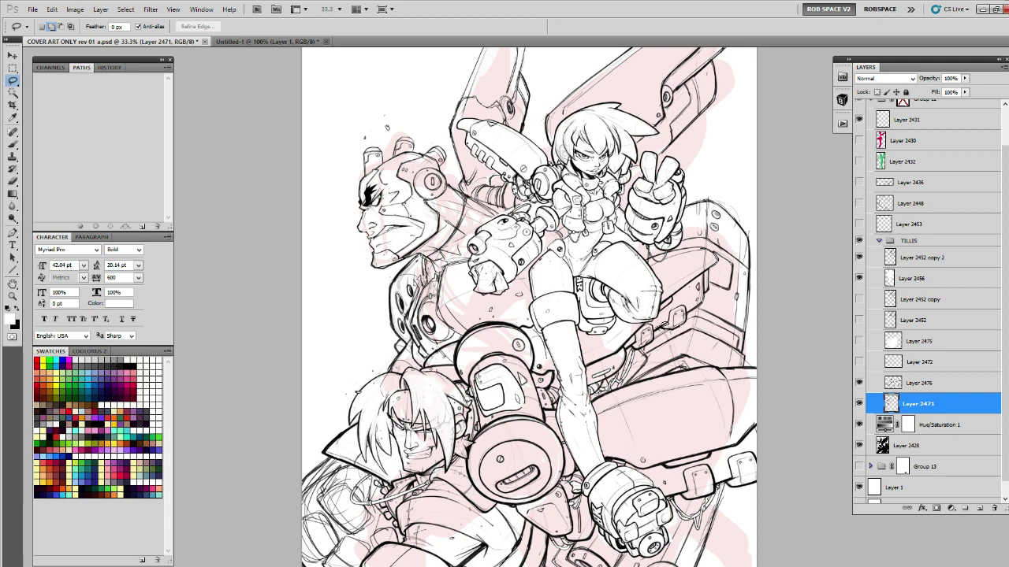
mouse_move(631, 350)
mouse_down()
mouse_move(572, 382)
mouse_move(622, 273)
mouse_move(707, 245)
mouse_move(681, 321)
mouse_up()
click(709, 254)
drag(650, 280, 718, 227)
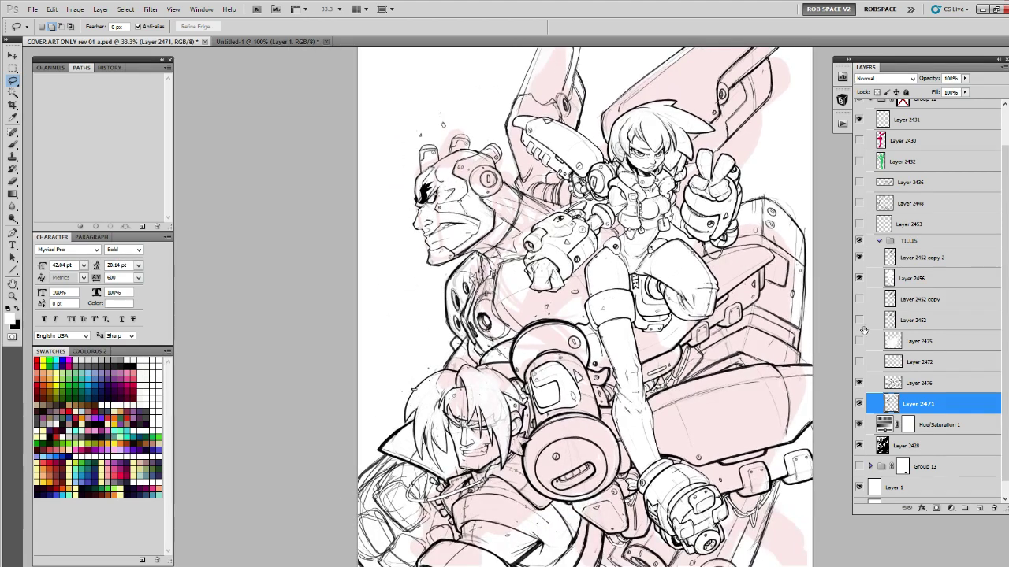
Check the cleaned Layer 2471 by toggling its visibility, and hide the pink underlay on Layer 2428.
click(859, 402)
click(859, 402)
click(859, 403)
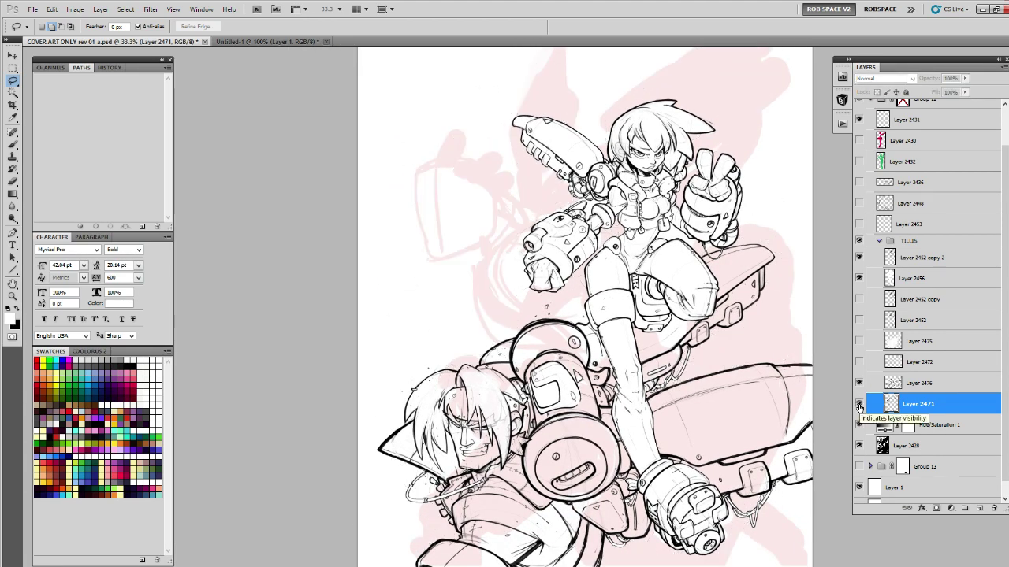
click(859, 404)
click(859, 403)
click(859, 403)
drag(708, 457, 706, 345)
click(860, 445)
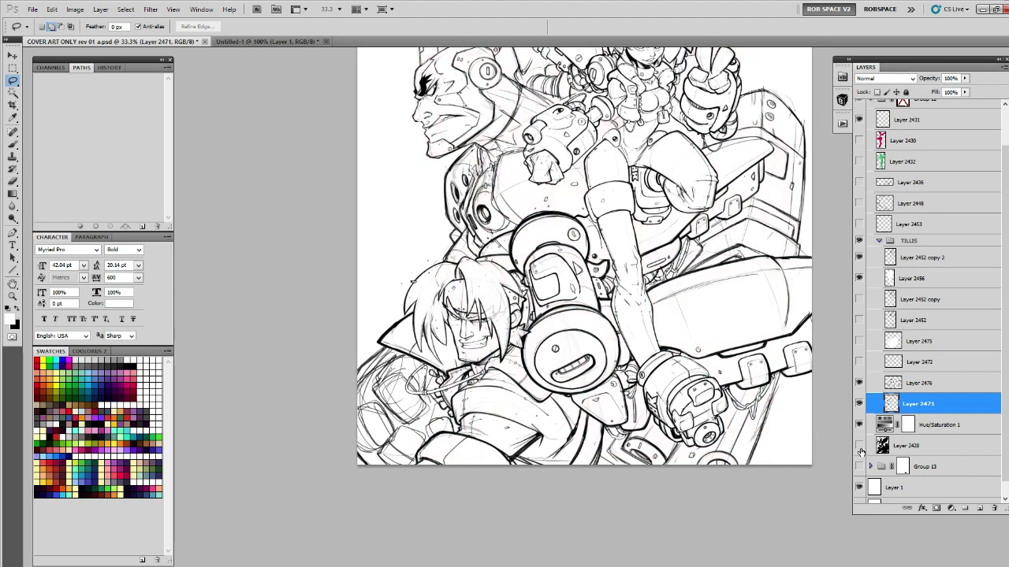
scroll(796, 414, up, 2)
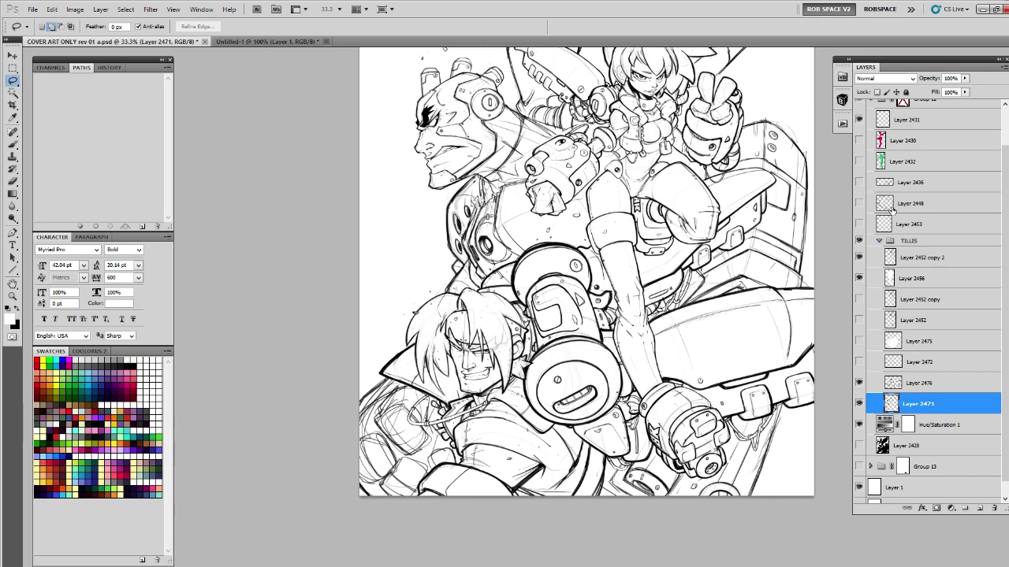
Inspect Layer 2452 and Layer 2452 copy by toggling each one's visibility.
click(858, 322)
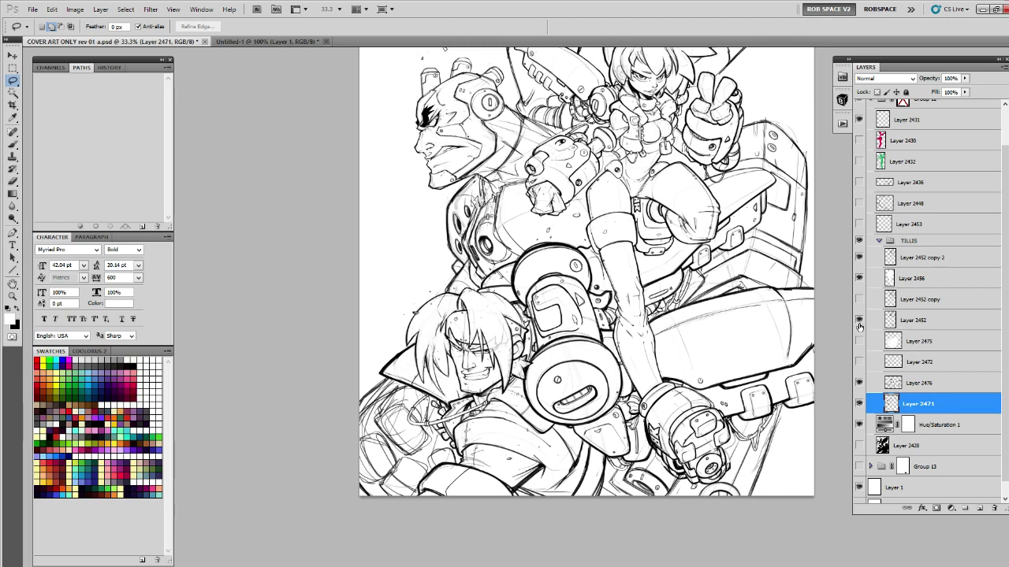
click(858, 321)
click(858, 321)
click(858, 322)
click(858, 301)
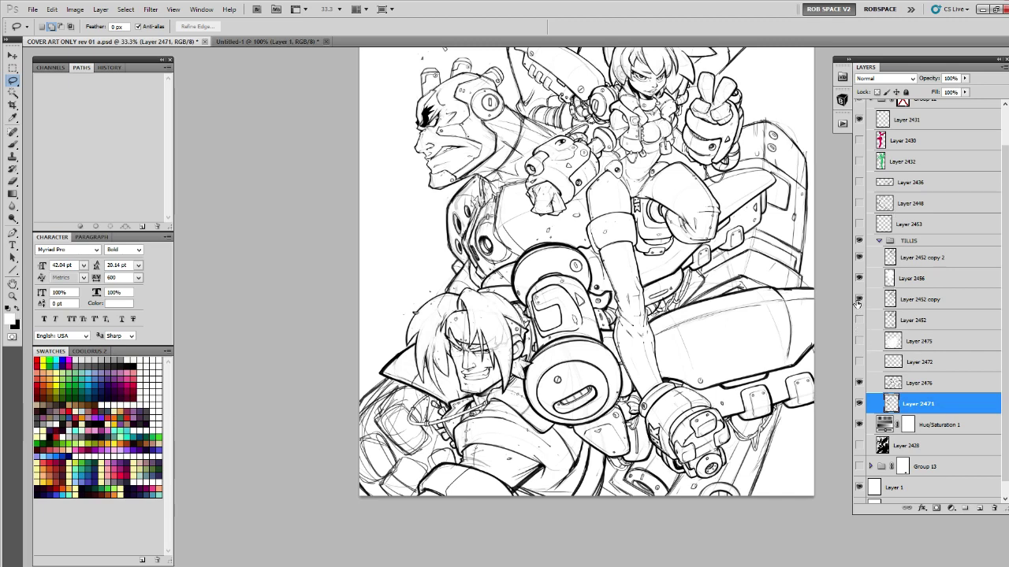
click(858, 301)
click(857, 301)
click(858, 301)
Show Layer 2475 and fit its pale emblem sketch onto the shoulder armour, scaled to 77.14% and rotated 4.73°.
click(860, 346)
click(884, 343)
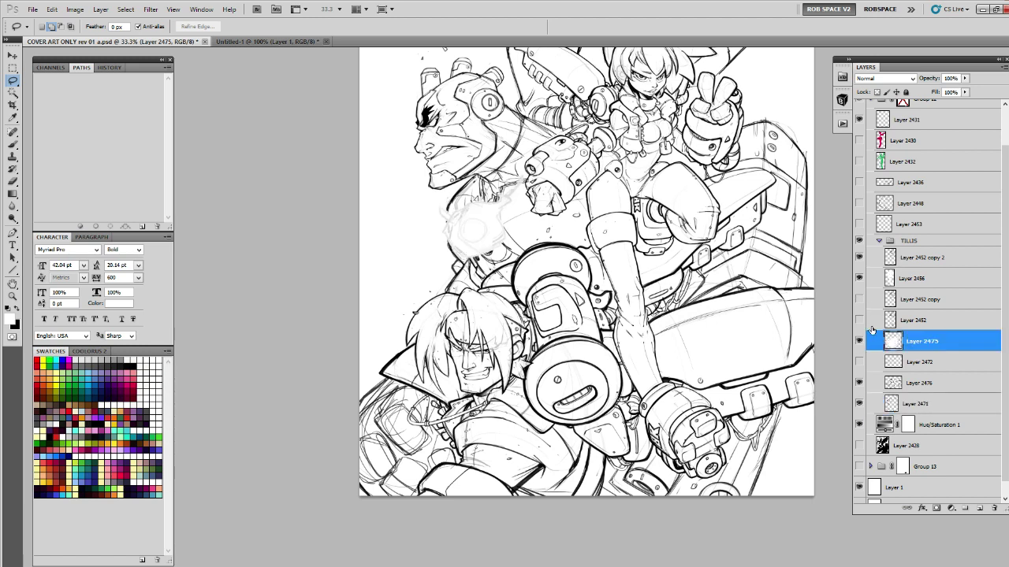
key(v)
drag(591, 250, 552, 270)
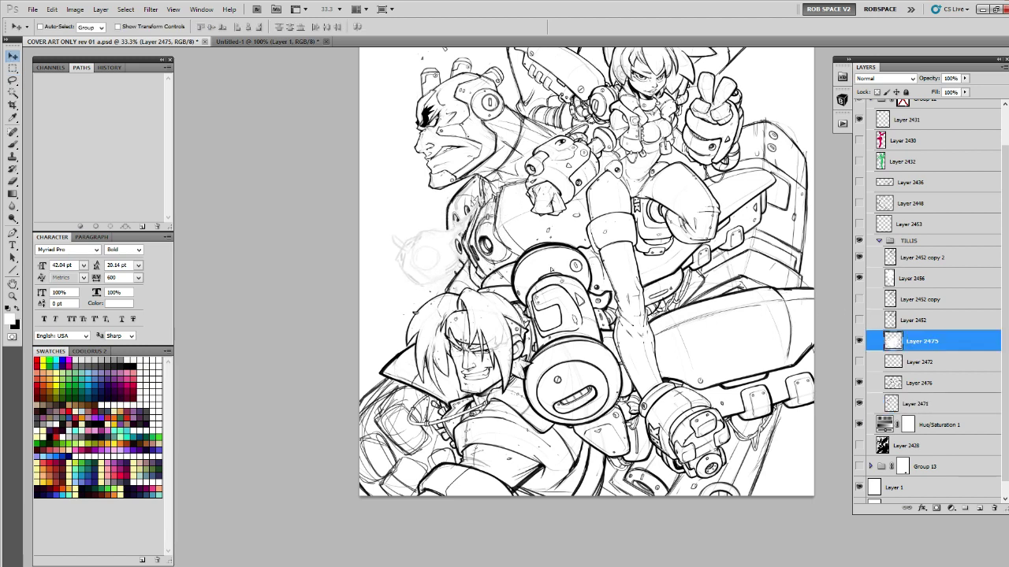
drag(608, 241, 610, 388)
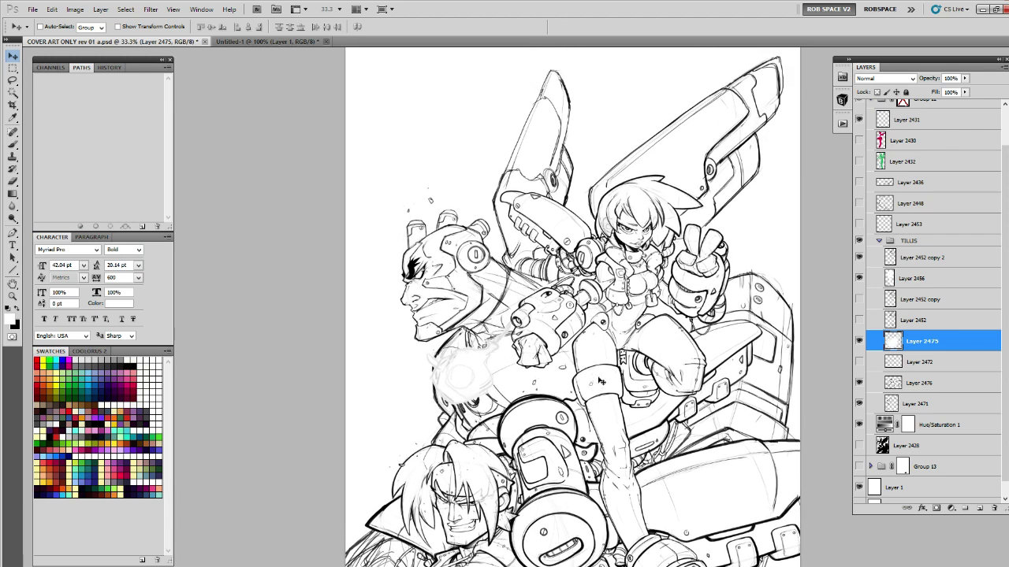
key(ctrl+t)
drag(514, 407, 494, 384)
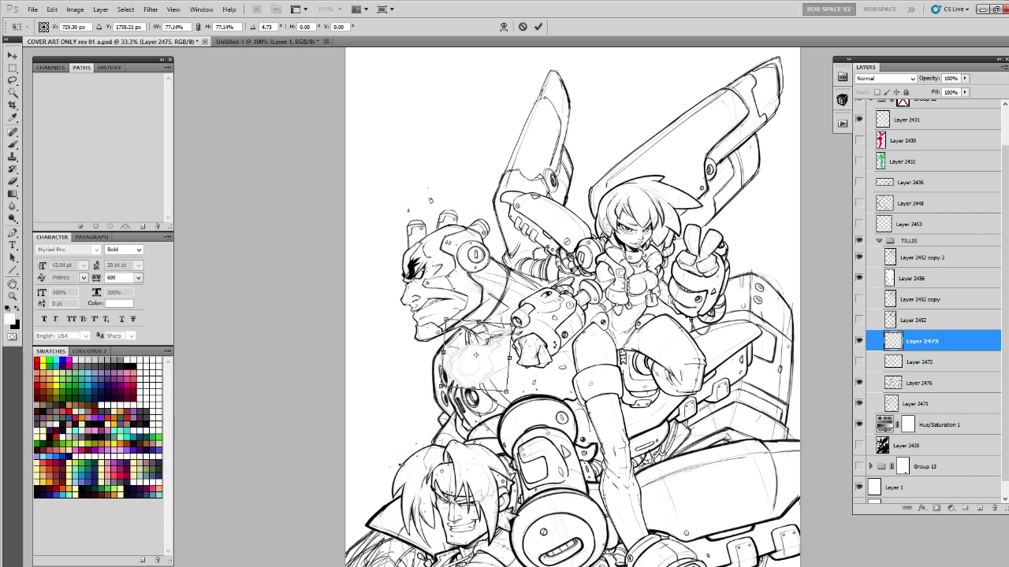
key(Return)
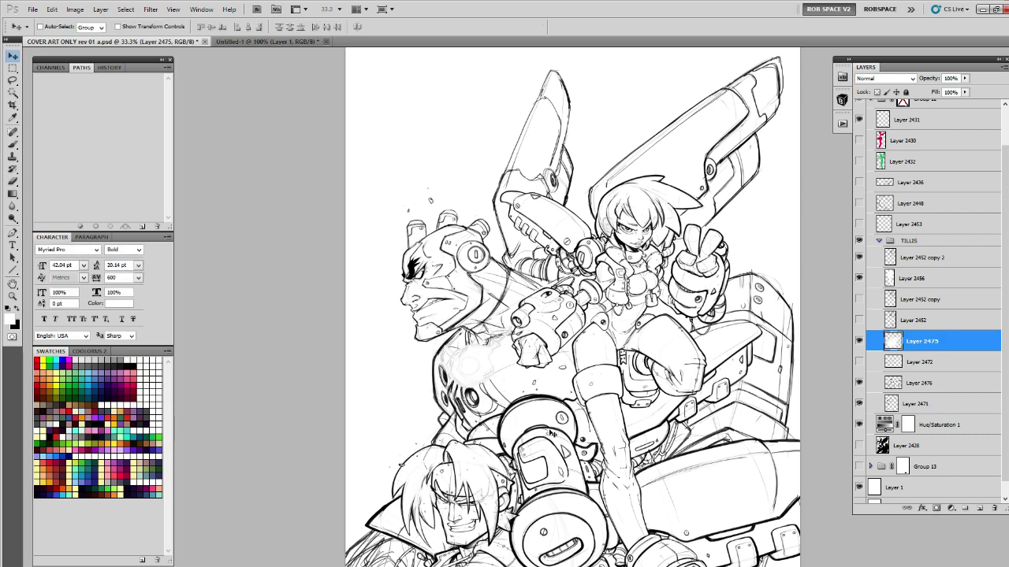
Check Layer 2453 and review the whole cover's line art at 25% zoom.
drag(697, 402, 710, 276)
drag(704, 320, 701, 369)
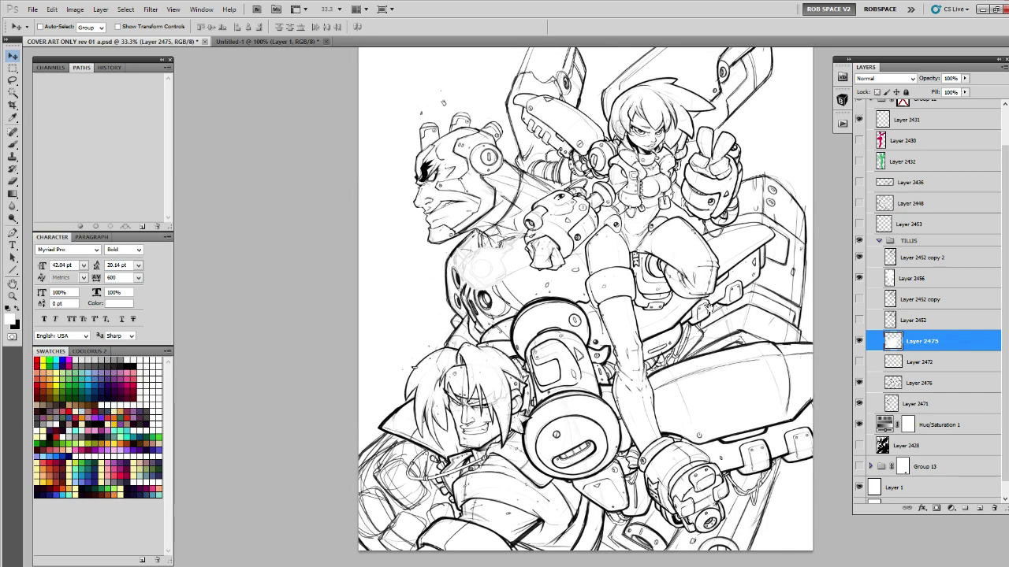
click(859, 225)
drag(778, 269, 723, 310)
key(z)
alt+click(716, 300)
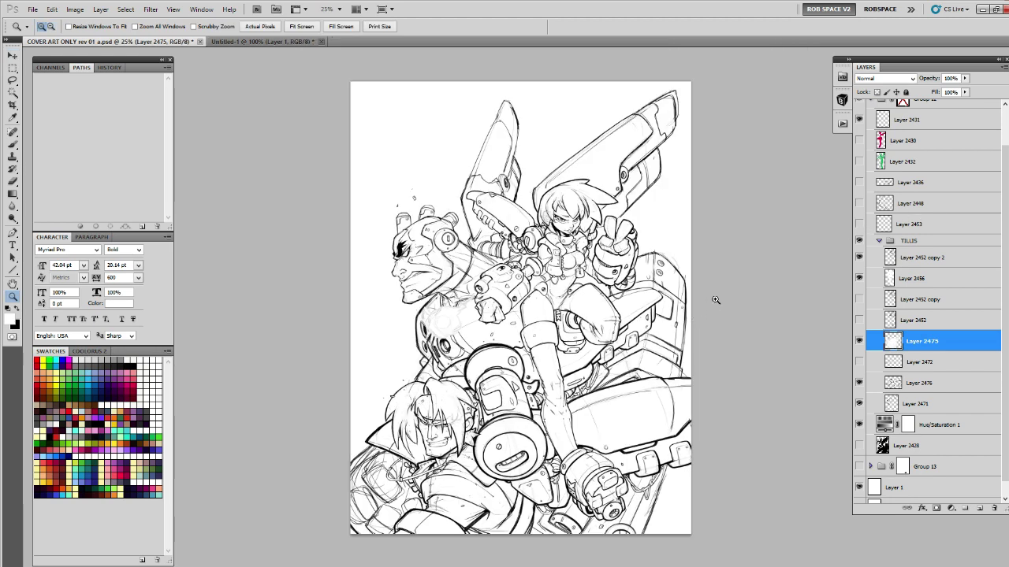
Enable Group 12's layer mask and show Group 13 with the cover frame and magazine logo.
scroll(999, 181, up, 2)
click(902, 143)
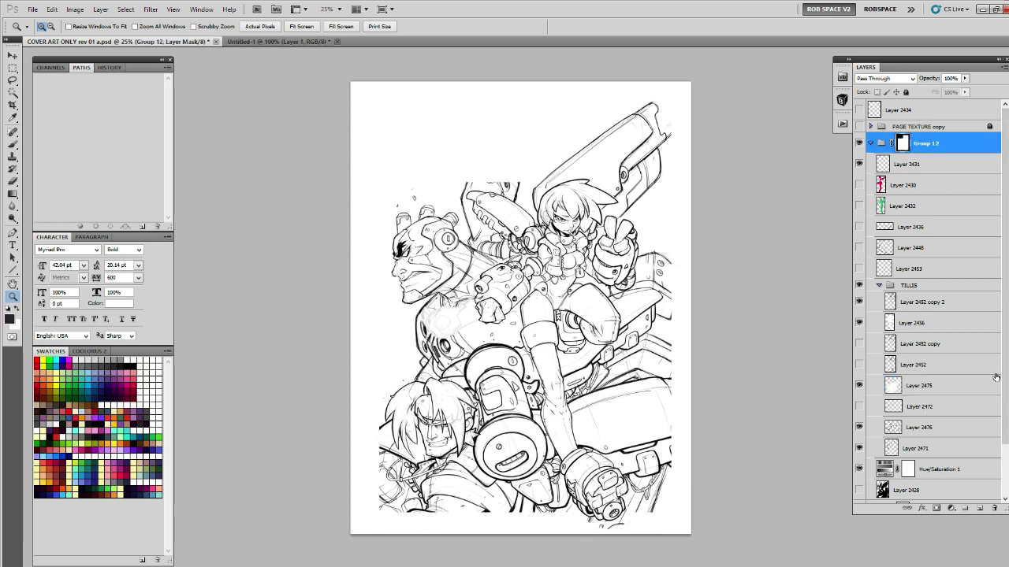
scroll(1000, 371, down, 3)
click(858, 451)
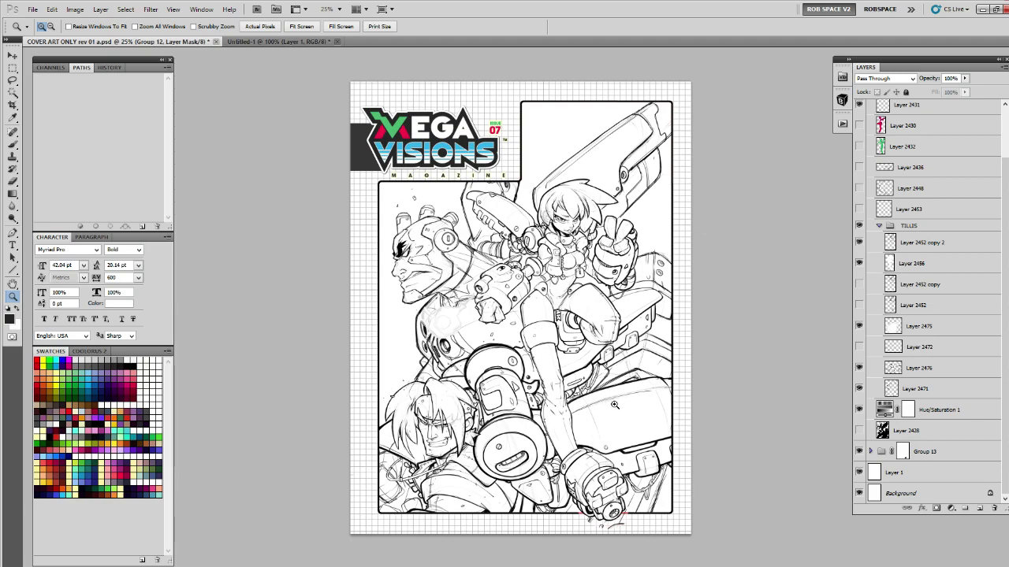
Mask out the stray sketch lines below the foreground mechanical fist on Group 12's mask.
click(632, 465)
click(654, 484)
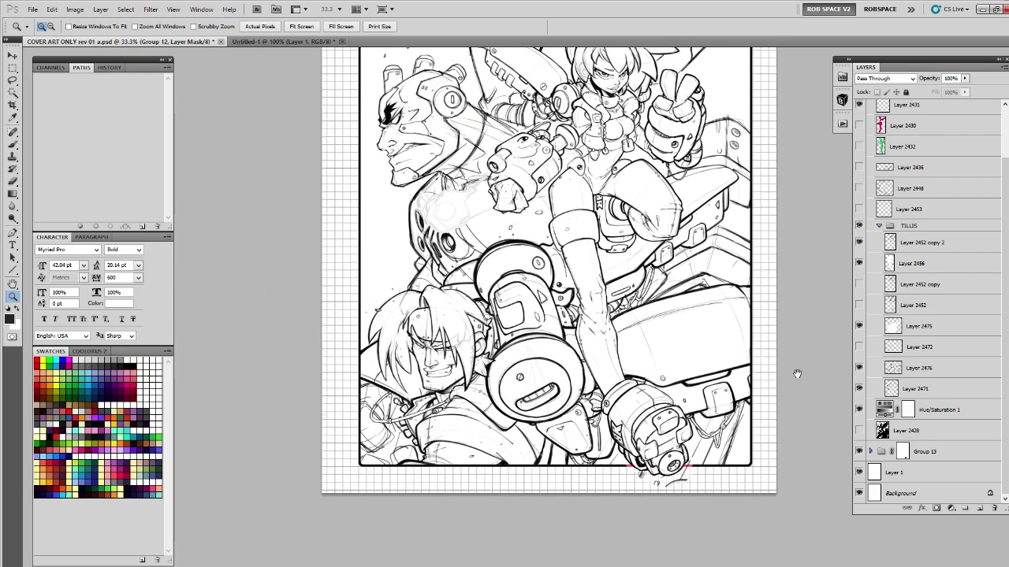
click(710, 467)
drag(711, 467, 750, 401)
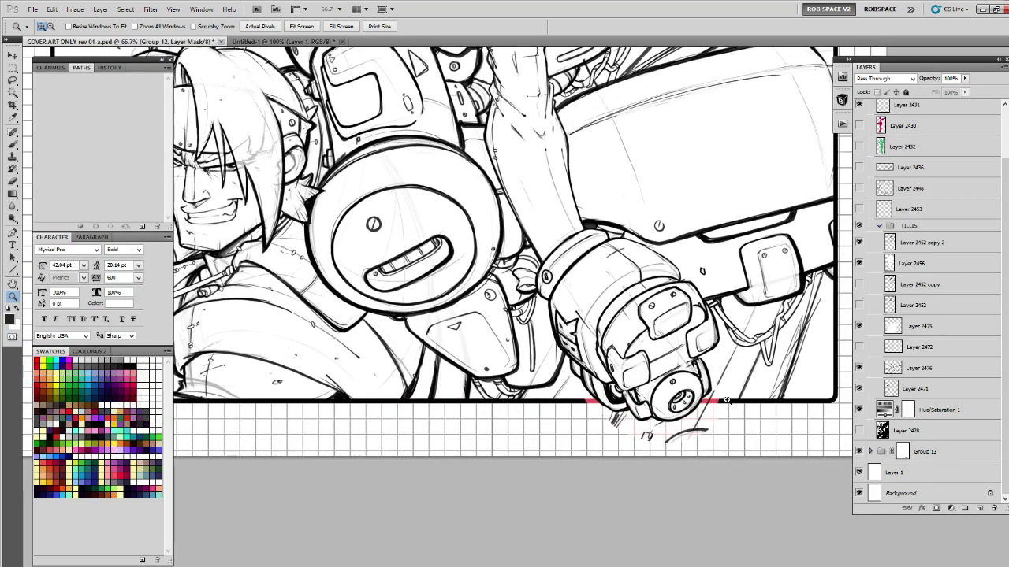
key(l)
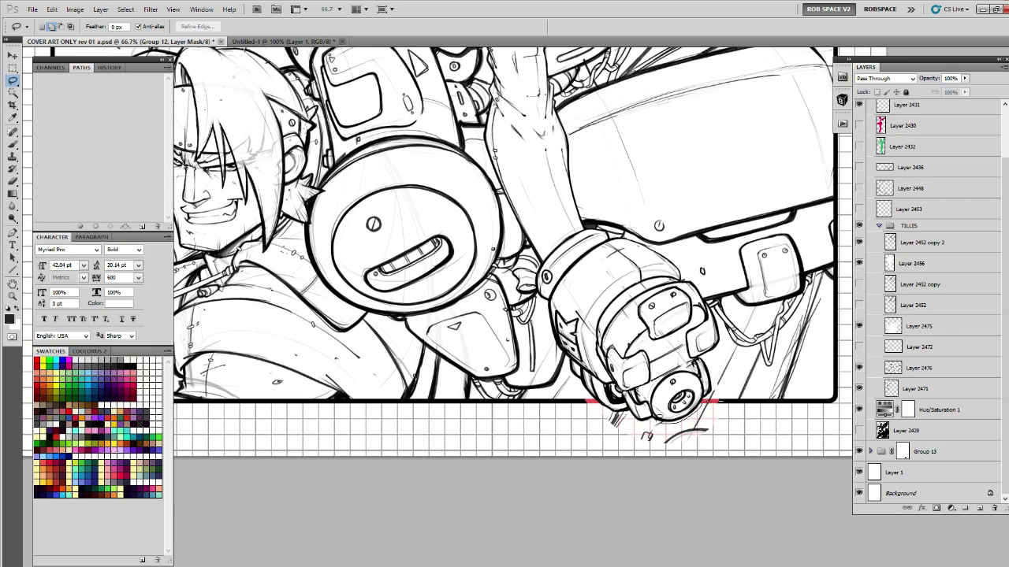
mouse_move(578, 397)
mouse_down()
mouse_move(620, 469)
mouse_move(721, 455)
mouse_move(737, 395)
mouse_up()
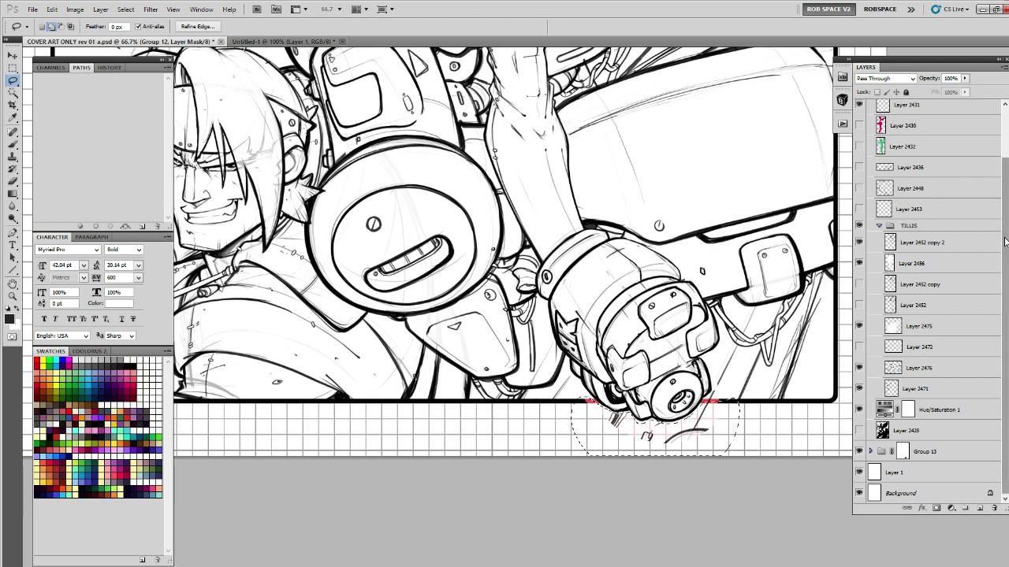
scroll(946, 236, up, 3)
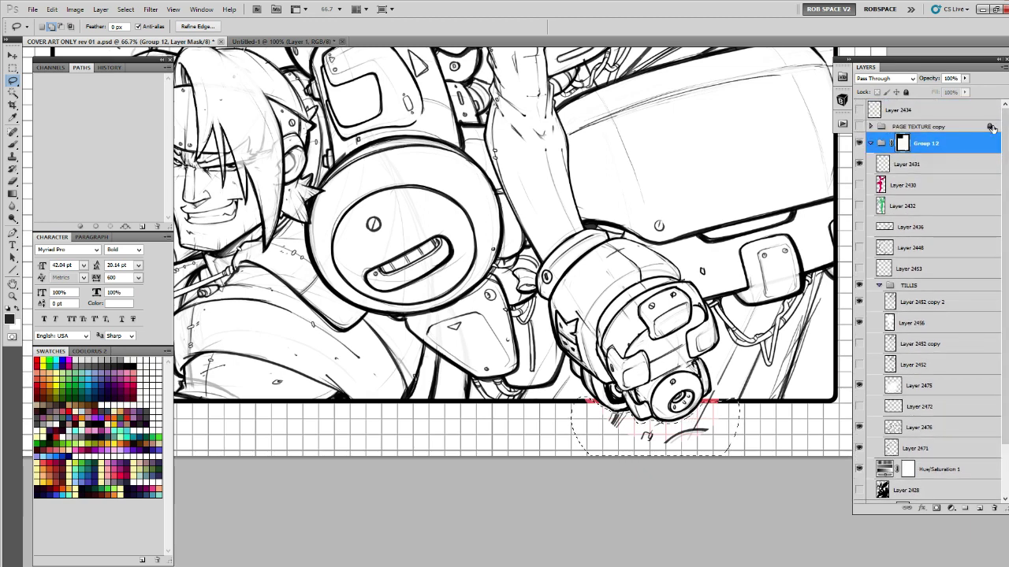
key(x)
key(Delete)
key(ctrl+d)
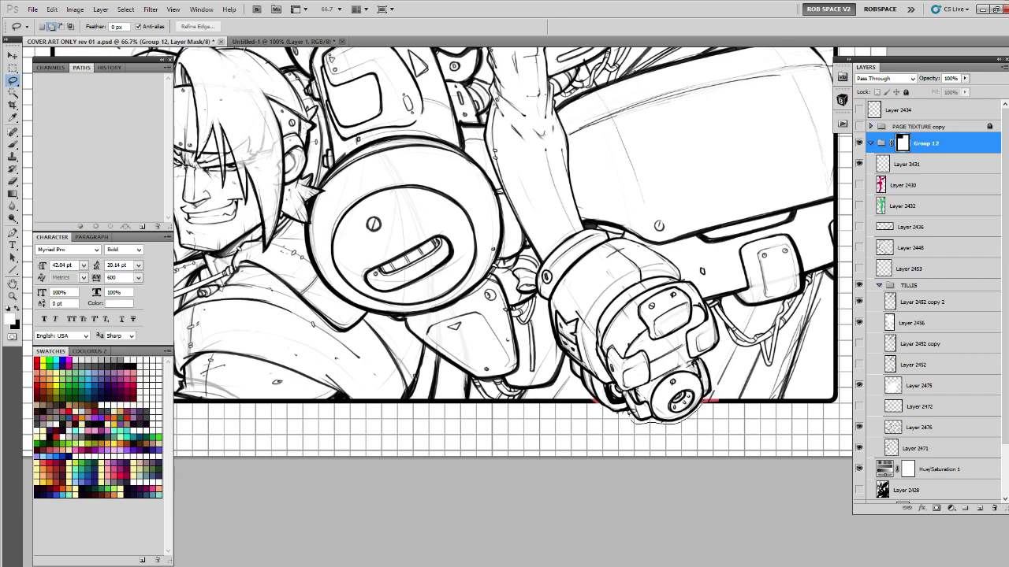
Trim Group 12's mask tightly around the fist, hiding the leftover red marks where it overlaps the cover frame.
mouse_move(583, 392)
mouse_down()
mouse_move(734, 412)
mouse_move(714, 393)
mouse_up()
key(alt+Delete)
key(ctrl+d)
key(ctrl+z)
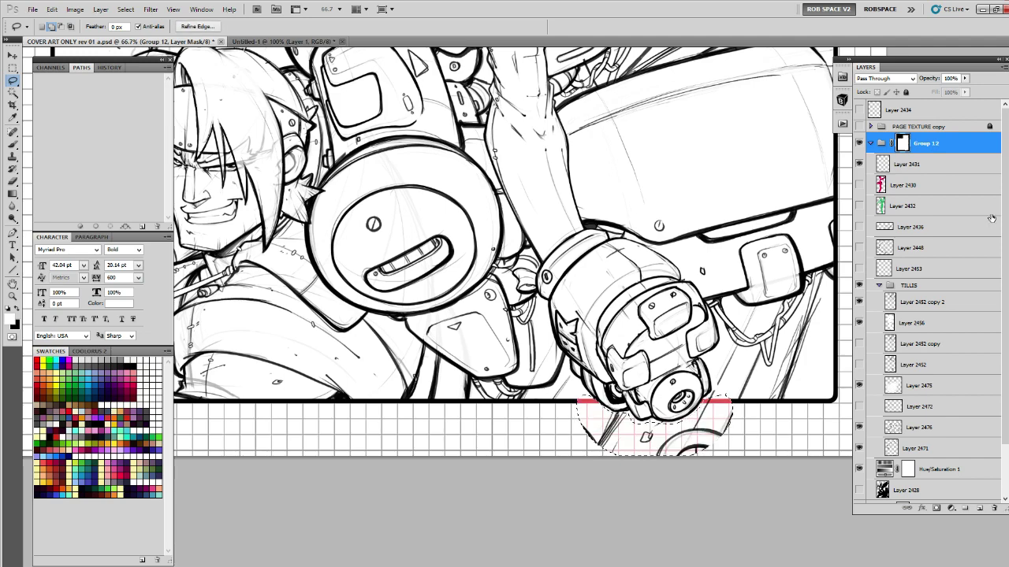
key(ctrl+Delete)
key(ctrl+d)
key(z)
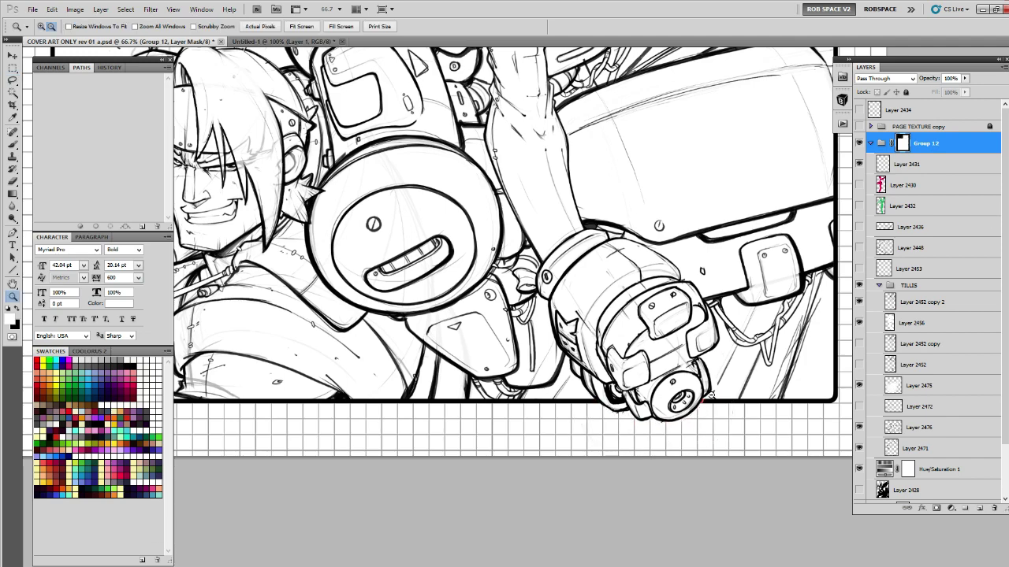
alt+click(713, 401)
alt+click(714, 404)
alt+click(716, 415)
Darken the shoulder emblem sketch on Layer 2475 with Levels, setting the black input level to 233.
click(608, 448)
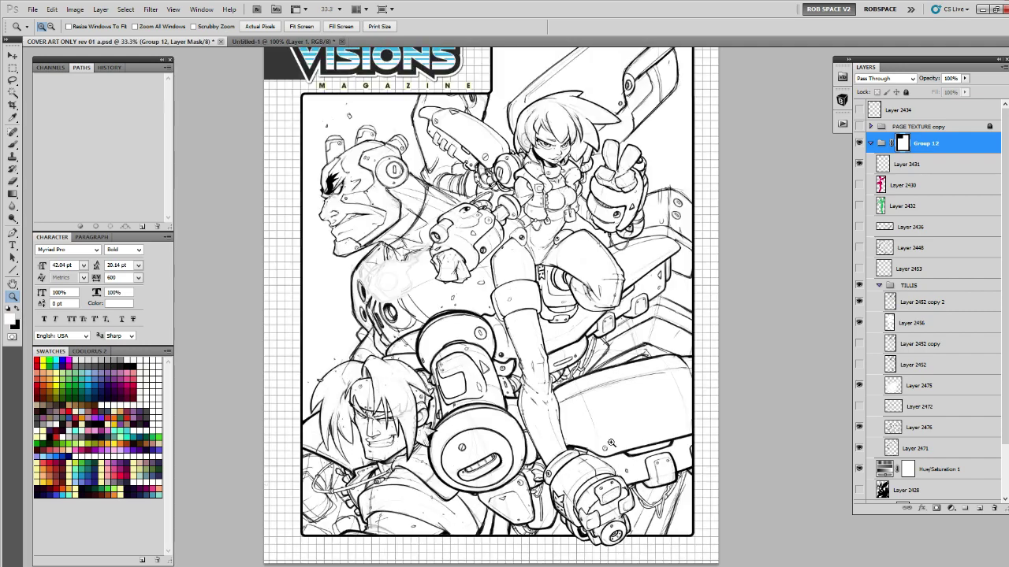
drag(611, 425, 630, 403)
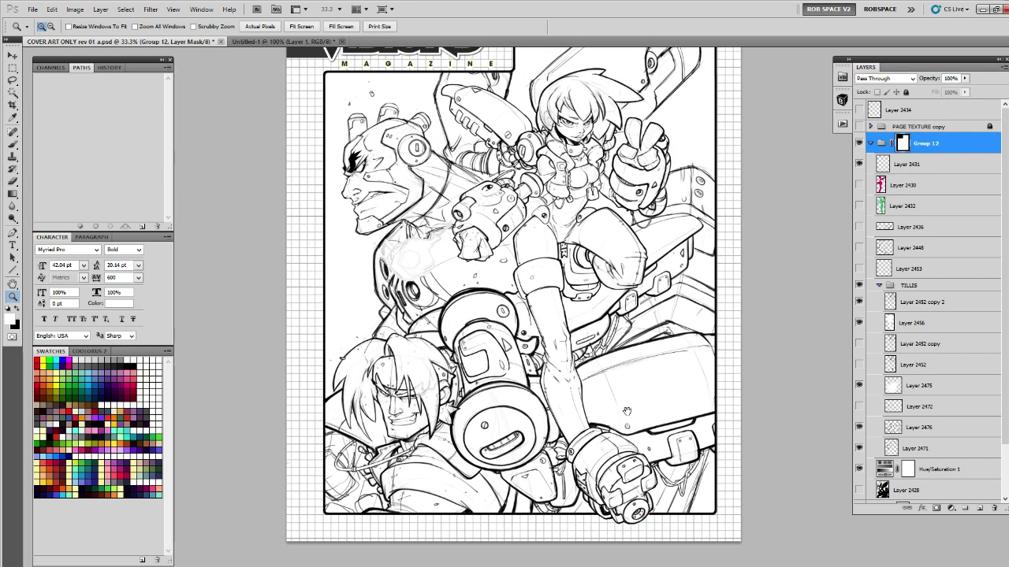
drag(627, 412, 667, 459)
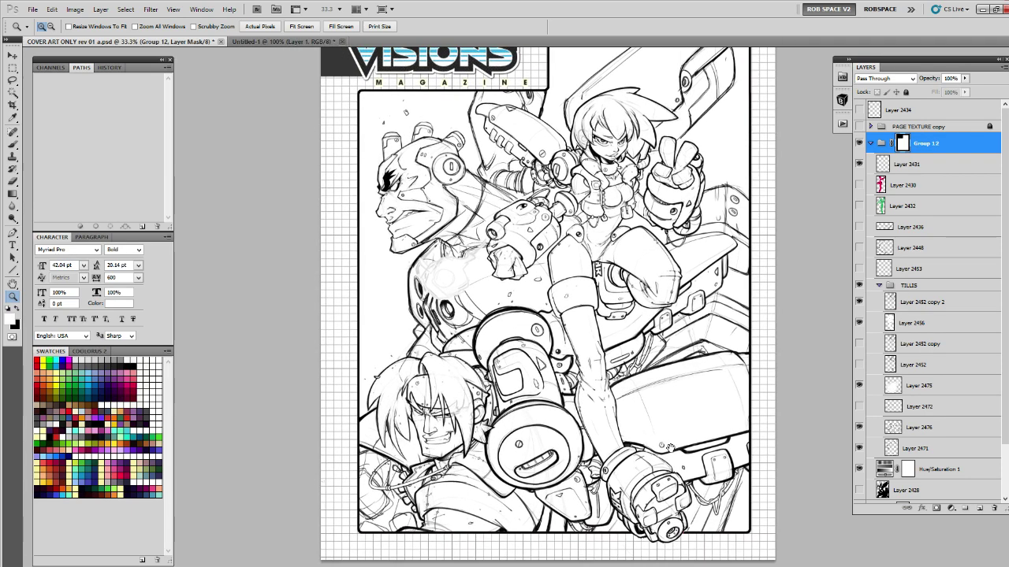
click(891, 385)
click(75, 9)
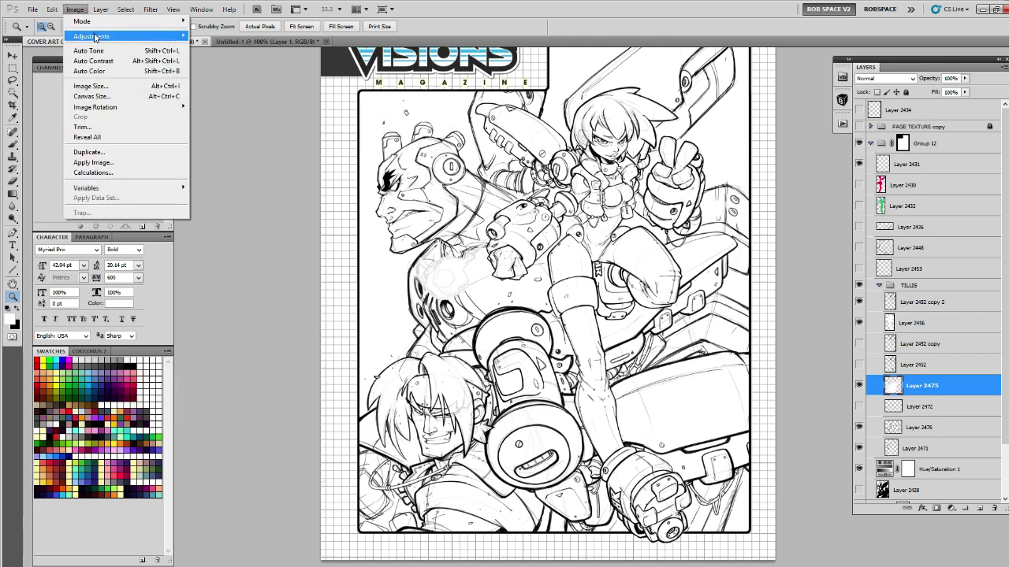
mouse_move(94, 36)
click(217, 47)
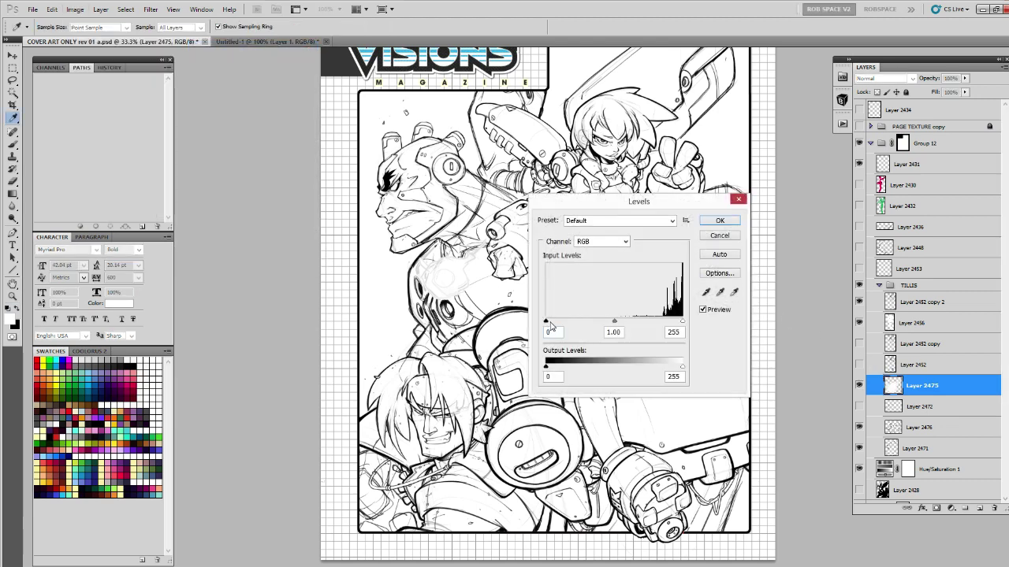
drag(546, 323, 672, 326)
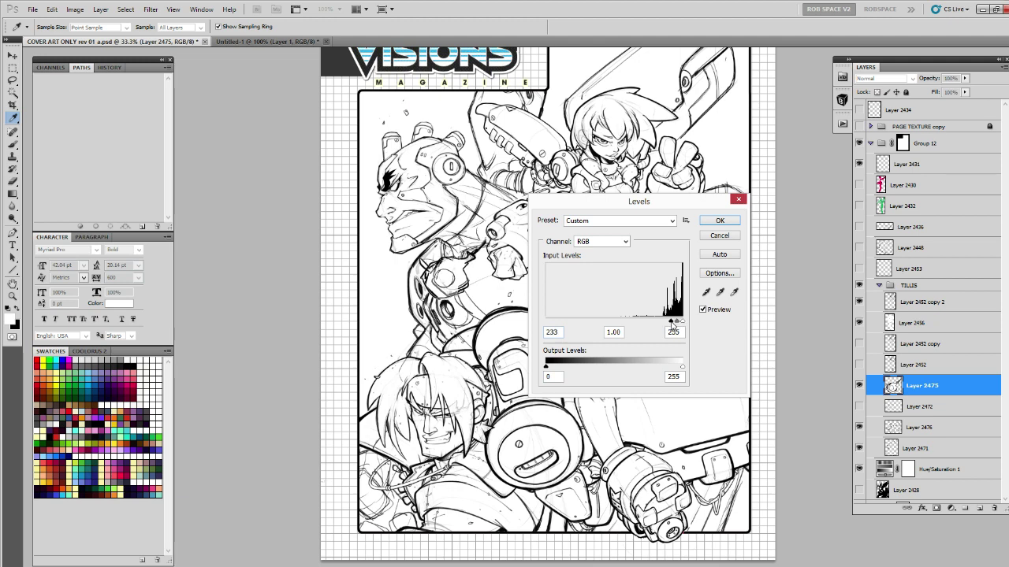
click(732, 224)
Touch up the dark line joining the shoulder emblem to the gauntlet's nozzle on Layer 2475 with the Brush.
key(z)
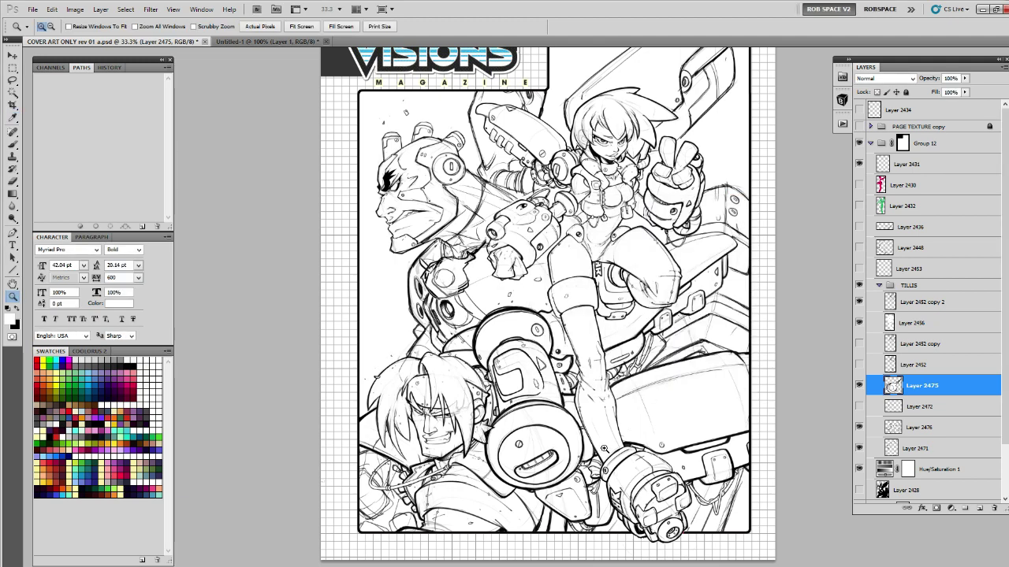
click(490, 239)
click(490, 239)
click(490, 238)
key(b)
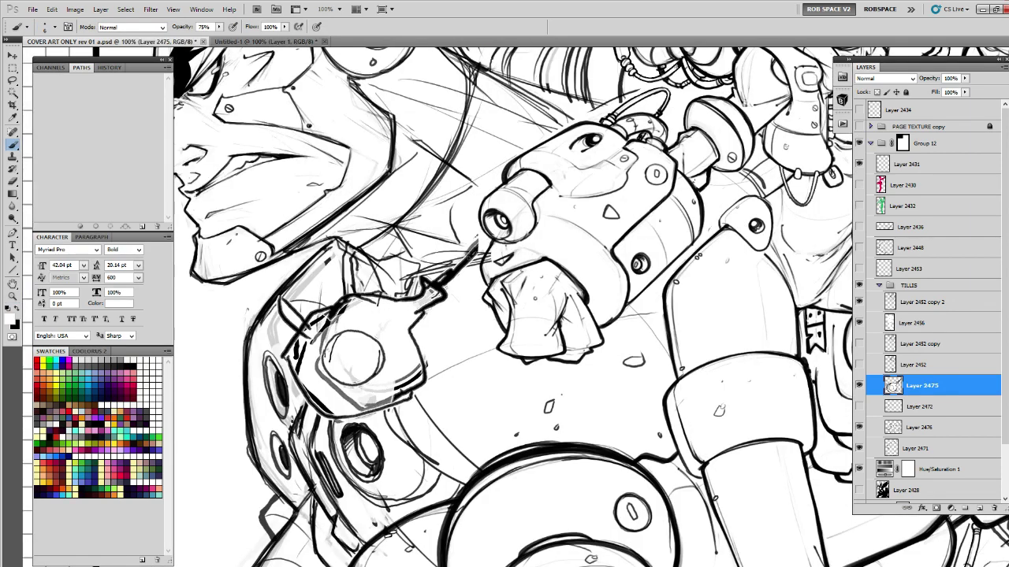
drag(476, 246, 471, 254)
key(x)
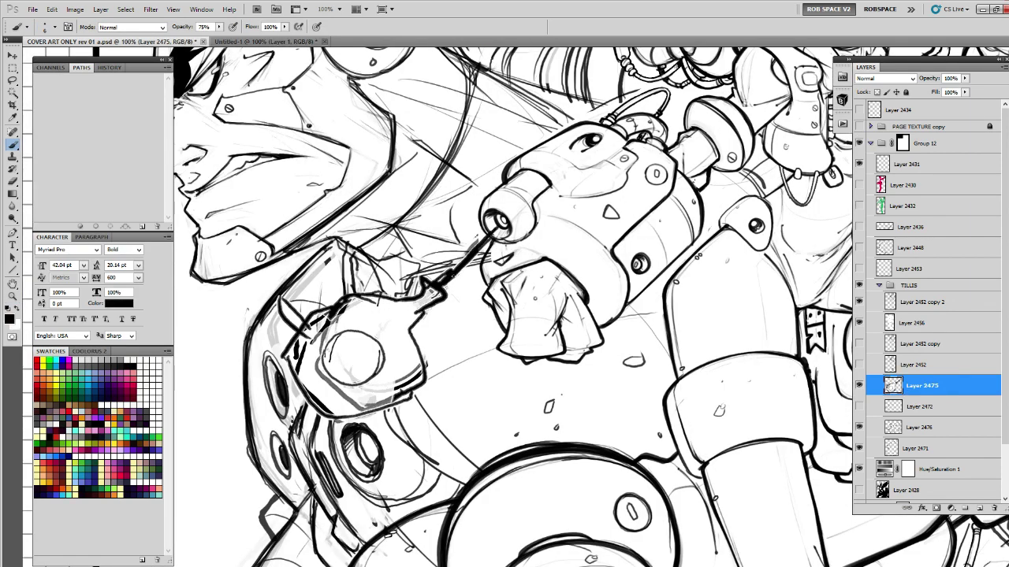
key(z)
alt+click(465, 336)
alt+click(465, 337)
alt+click(465, 336)
alt+click(479, 357)
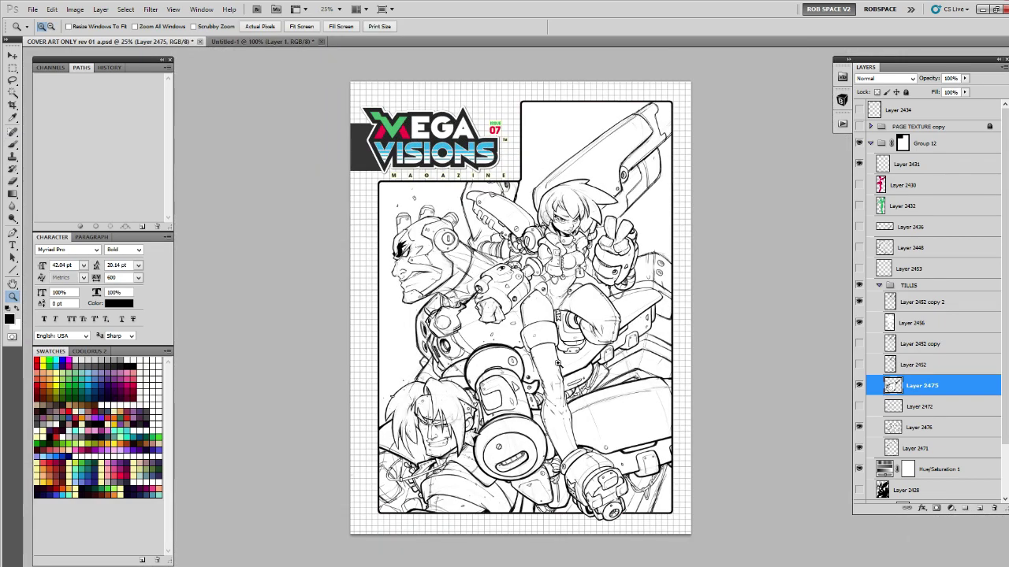
Check Layer 2476 and Layer 2471 by toggling their visibility, and inspect the upper cover with Layer 2471 active.
click(561, 365)
drag(610, 382, 637, 366)
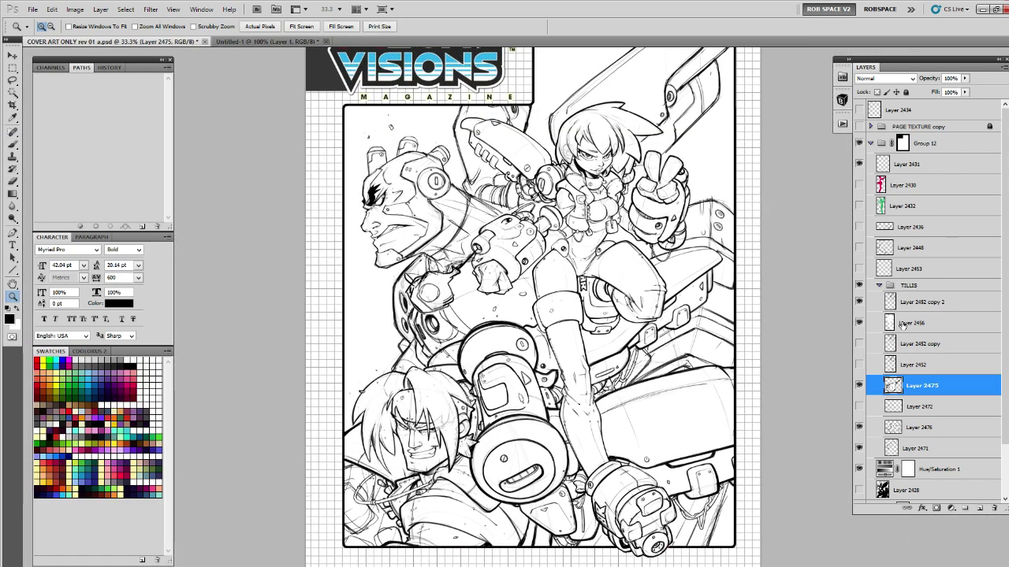
click(858, 427)
click(860, 428)
click(892, 430)
click(859, 448)
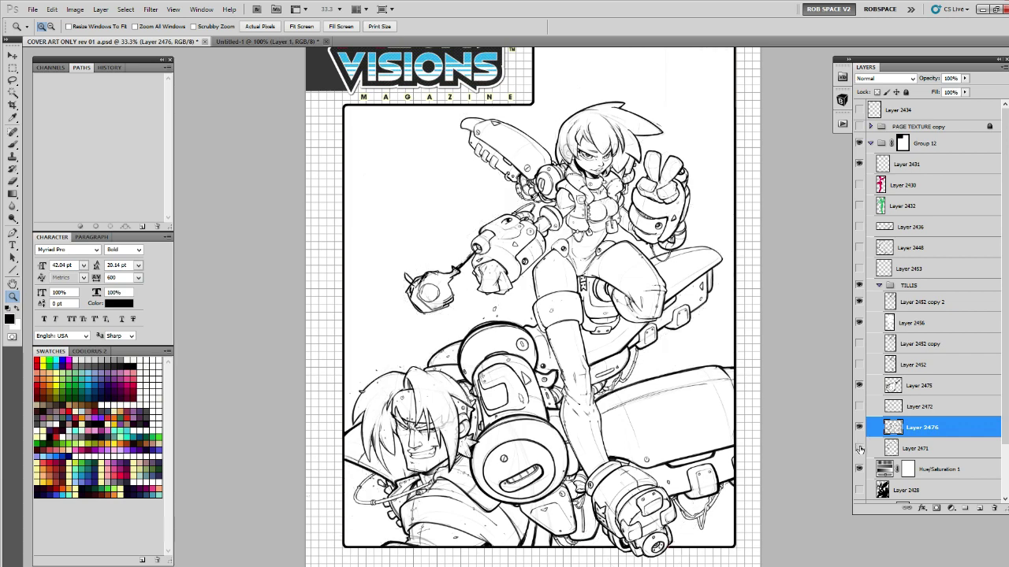
click(859, 449)
click(892, 449)
click(723, 207)
key(b)
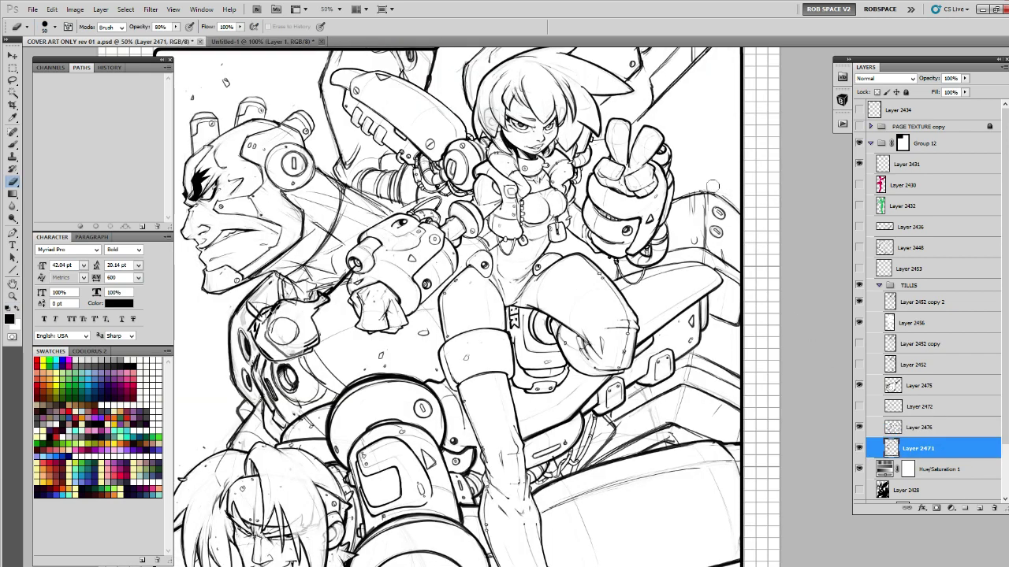
drag(682, 153, 745, 354)
key(z)
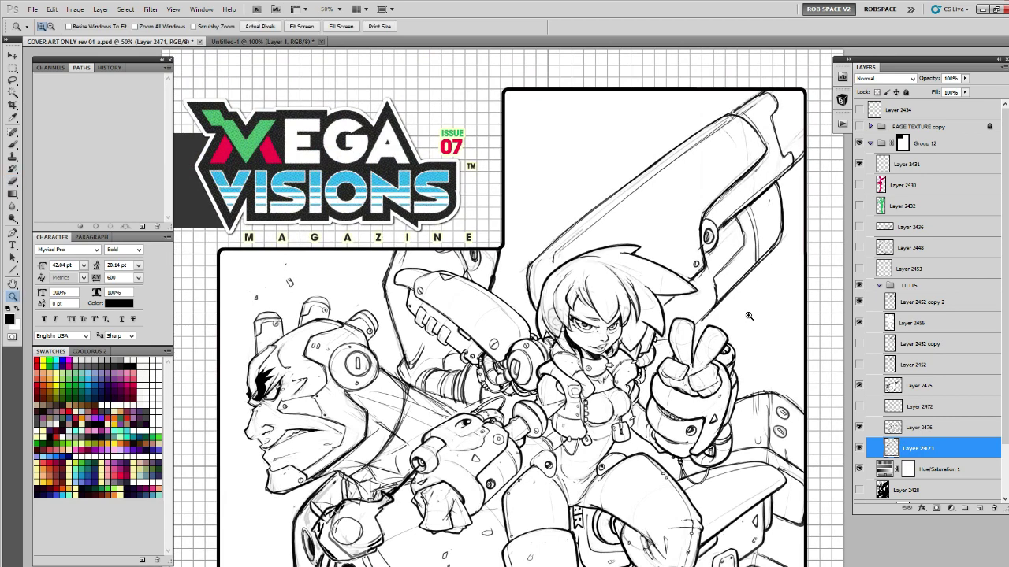
alt+click(745, 322)
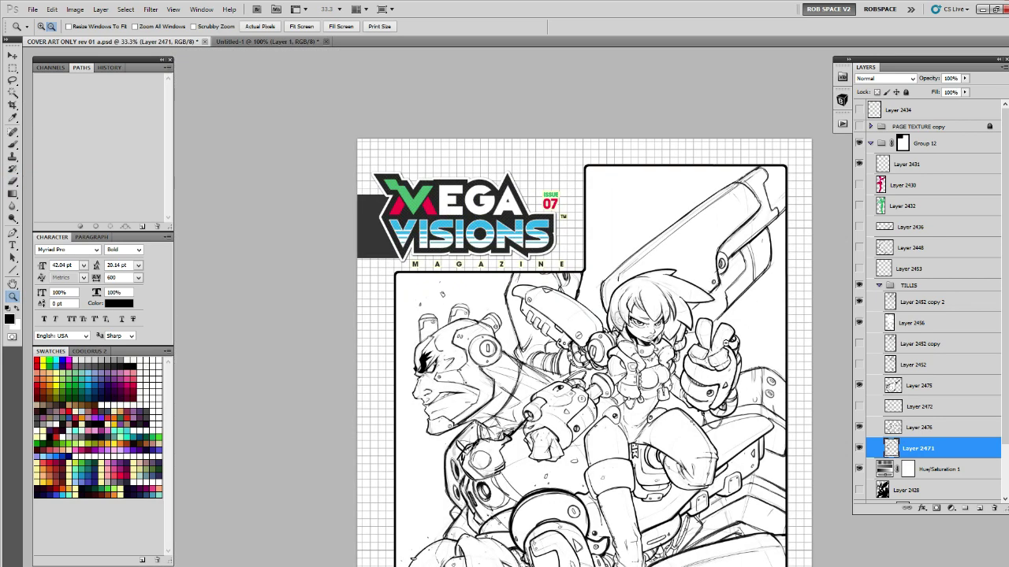
Brush small detail strokes onto the helmeted man's neck and reinforce the shoulder armour's outer edge on Layer 2471.
click(427, 344)
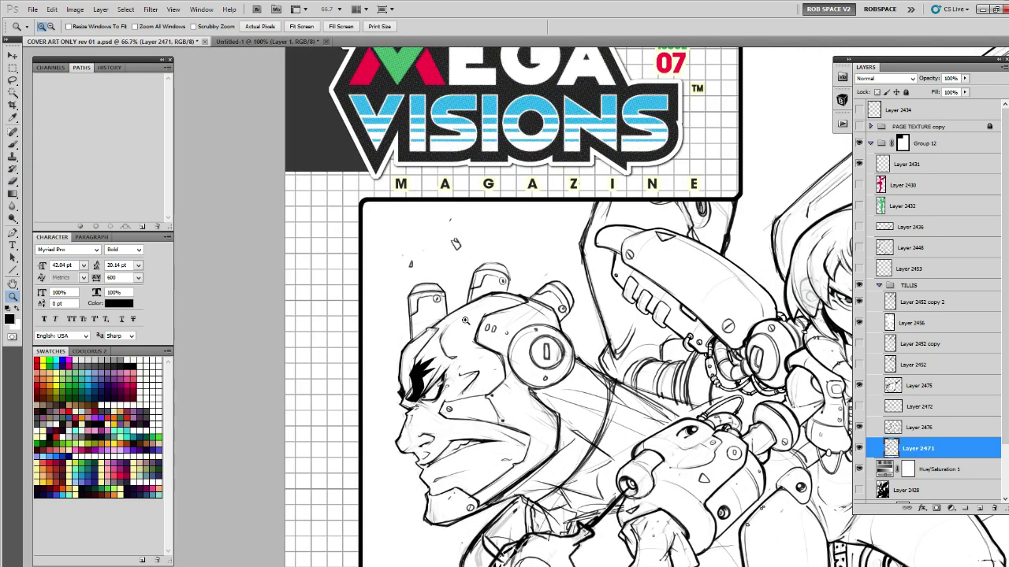
drag(550, 342, 567, 254)
alt+click(612, 256)
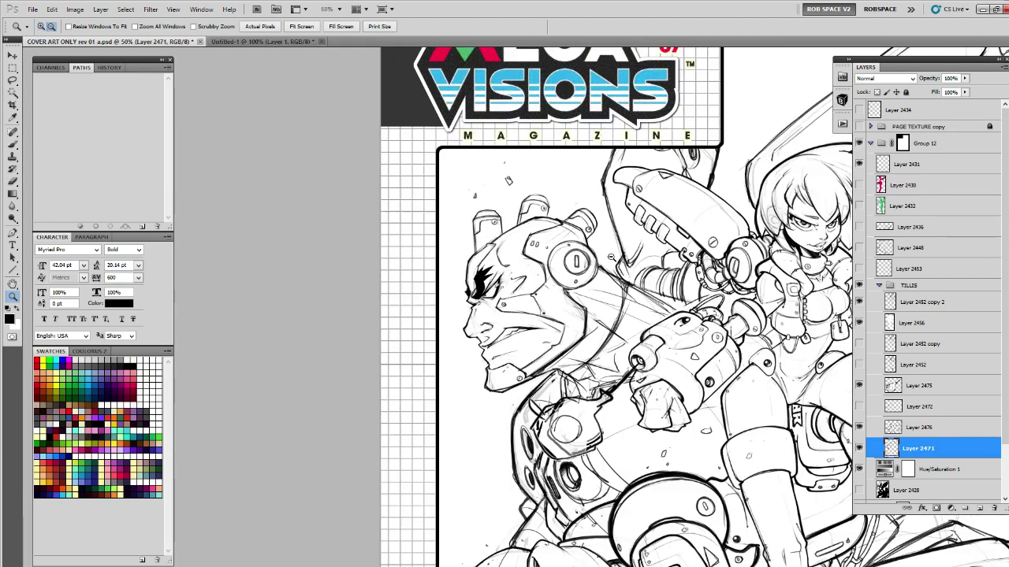
double_click(544, 198)
key(b)
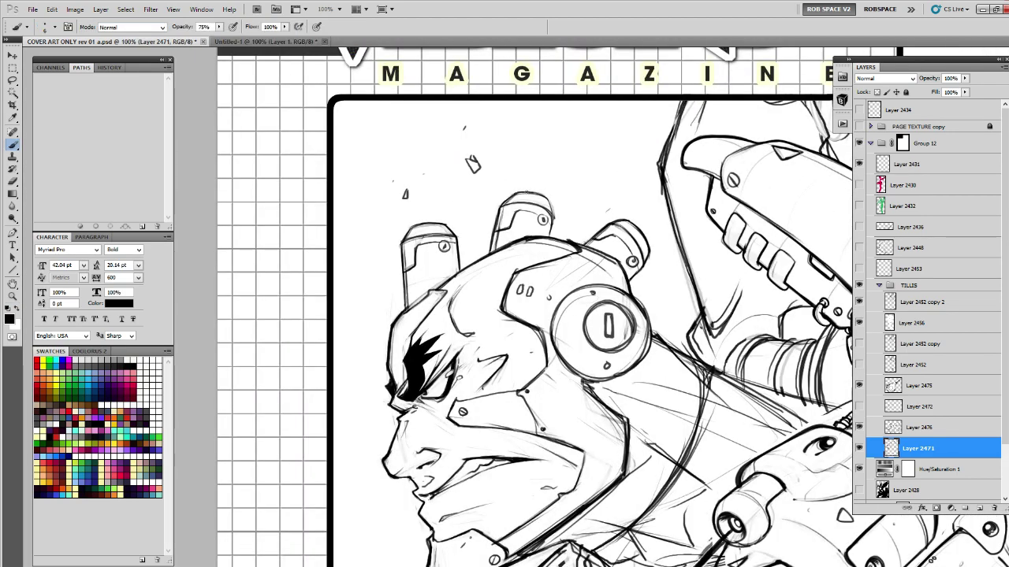
drag(570, 206, 447, 178)
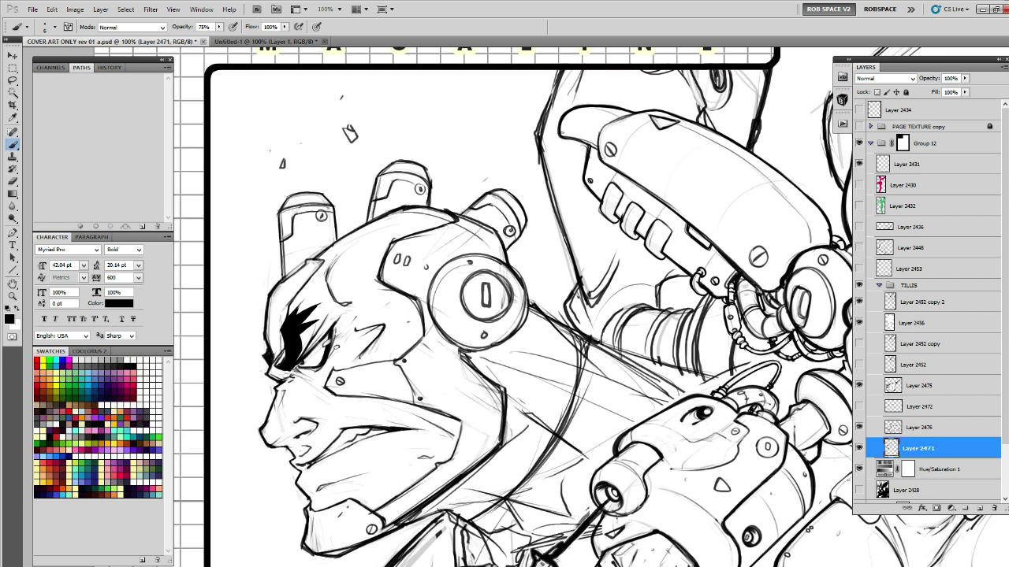
drag(482, 301, 494, 237)
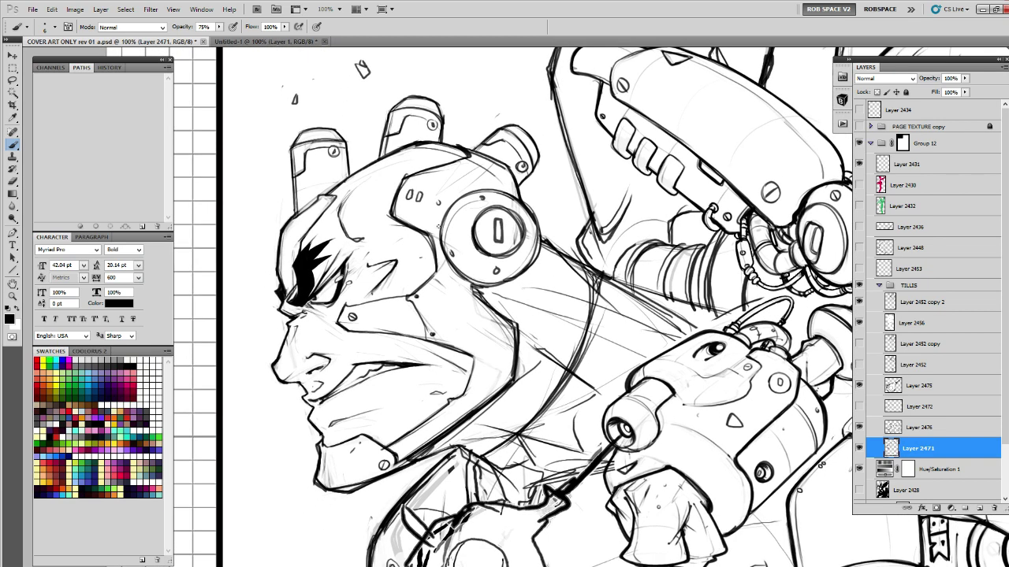
drag(550, 256, 542, 247)
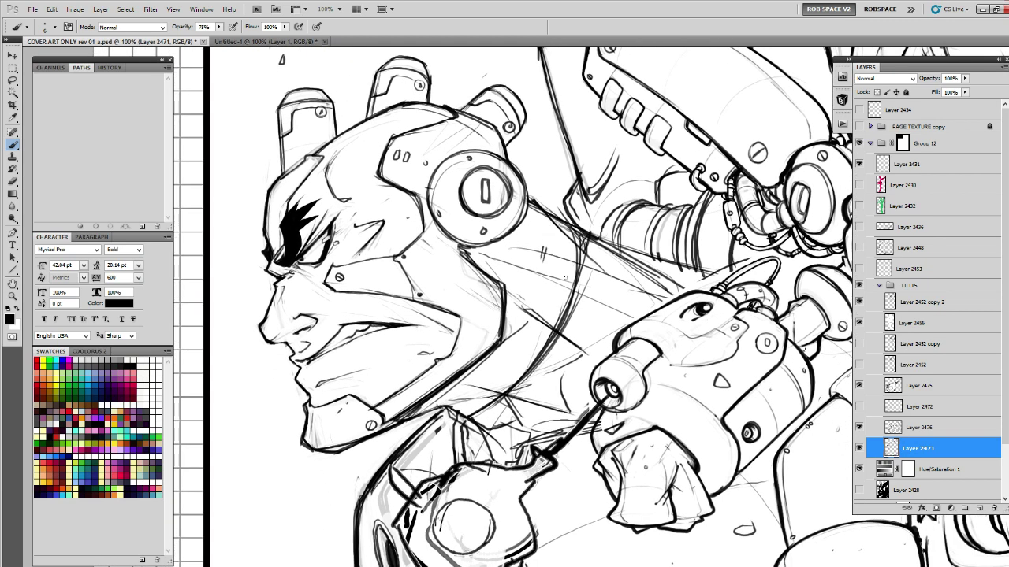
drag(587, 236, 562, 324)
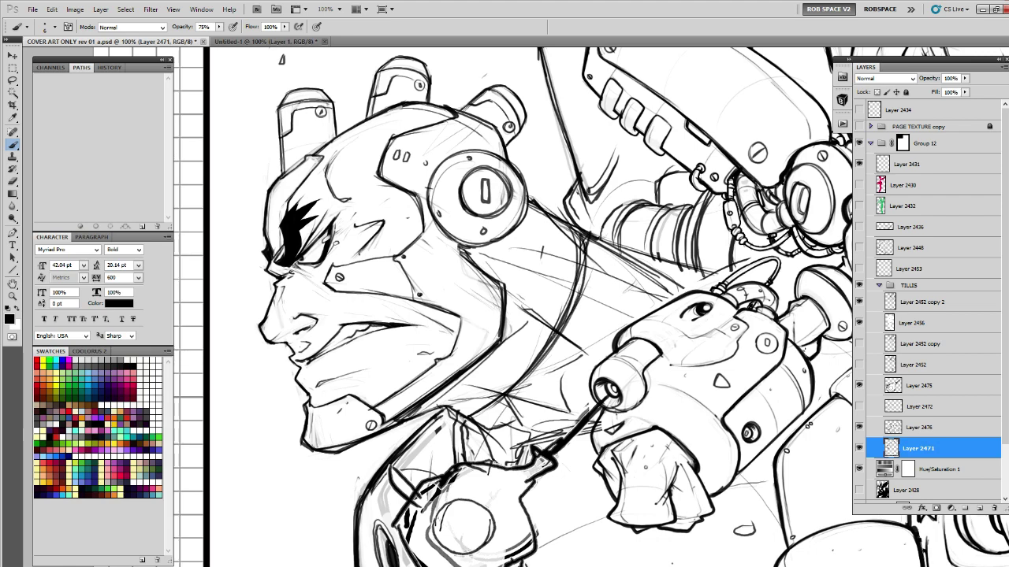
drag(470, 411, 479, 229)
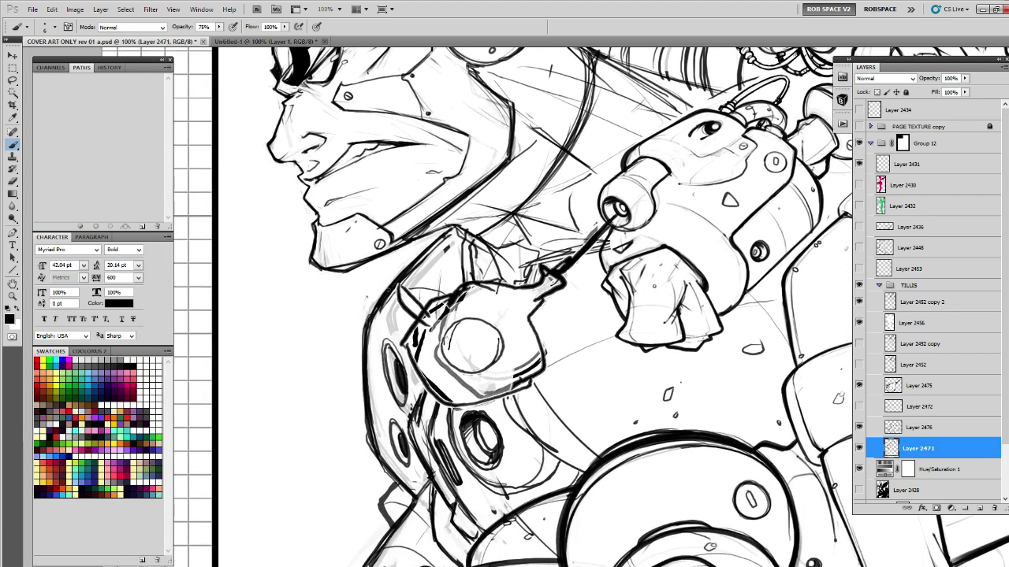
drag(375, 304, 373, 449)
drag(582, 457, 497, 361)
Review the whole framed cover's line art at 25% zoom.
key(z)
alt+click(496, 368)
alt+click(497, 368)
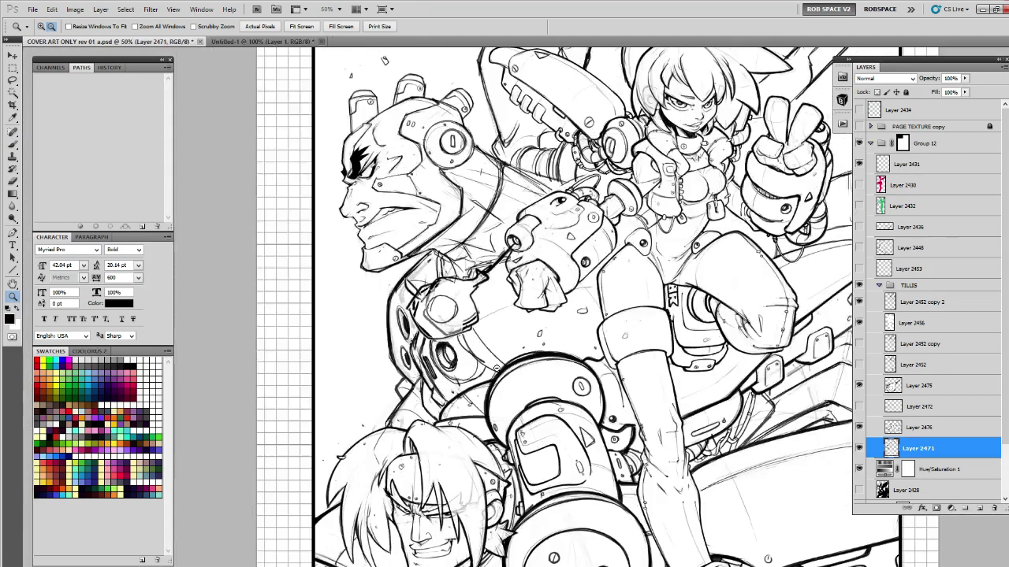
alt+click(496, 368)
alt+click(560, 421)
click(624, 443)
drag(637, 444, 645, 443)
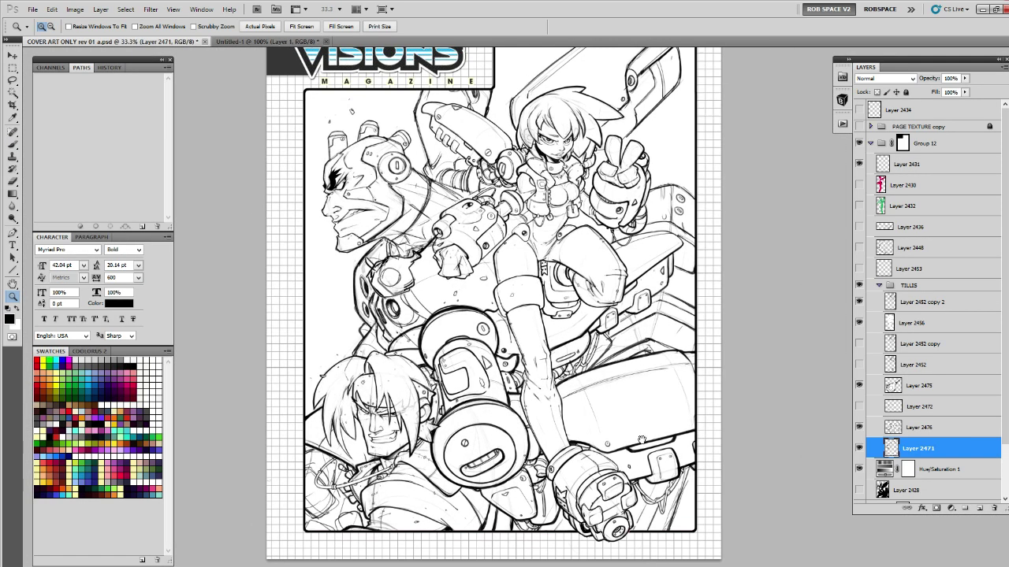
alt+click(613, 397)
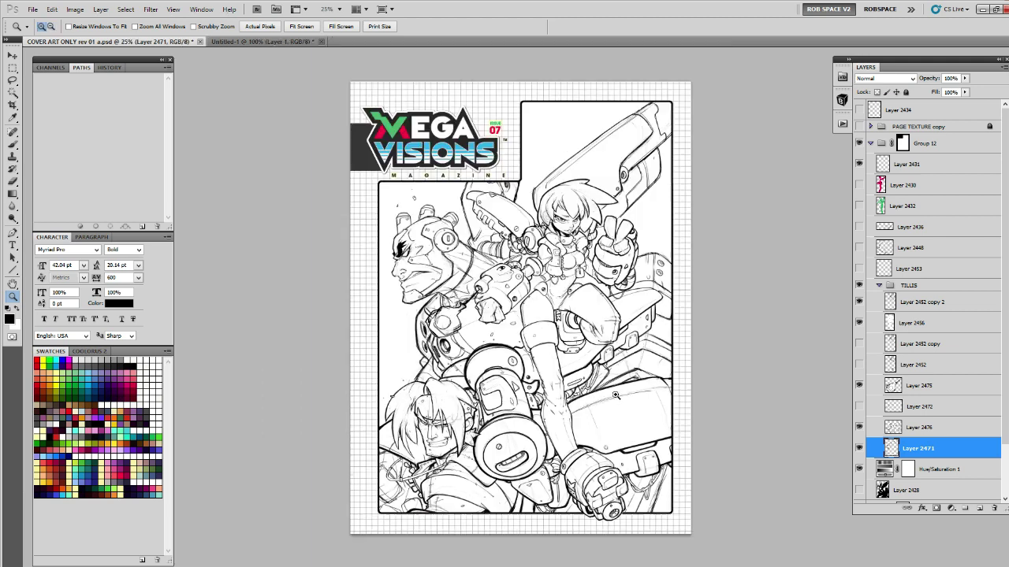